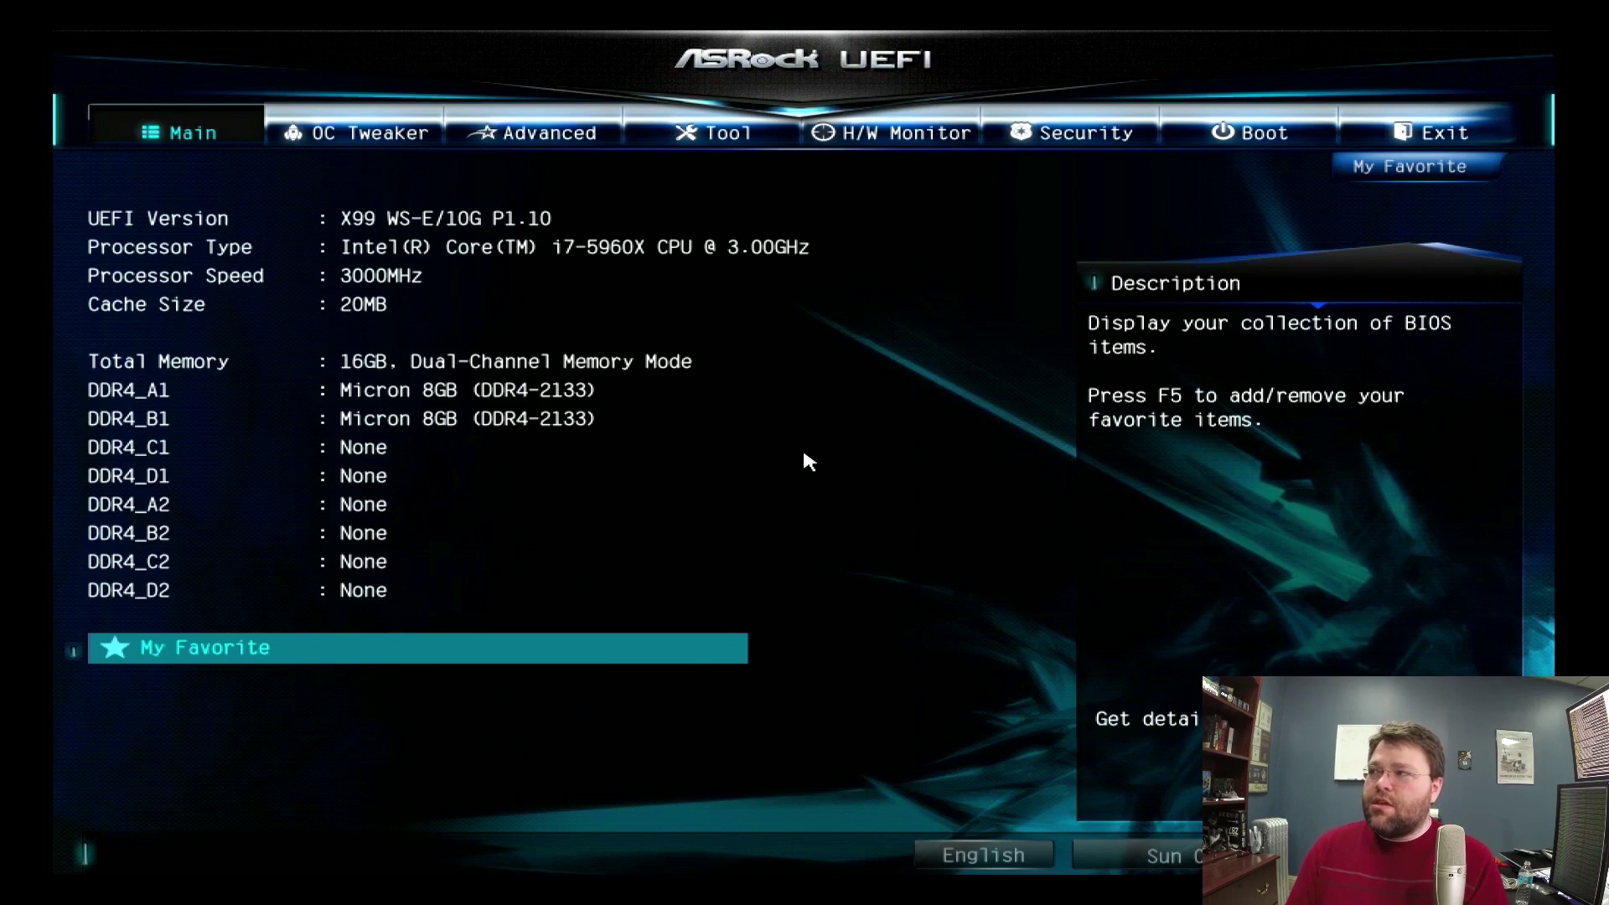
Go to the Boot tab and open the Boot Option #1 device list.
key(Right)
key(Right)
key(Right)
key(Right)
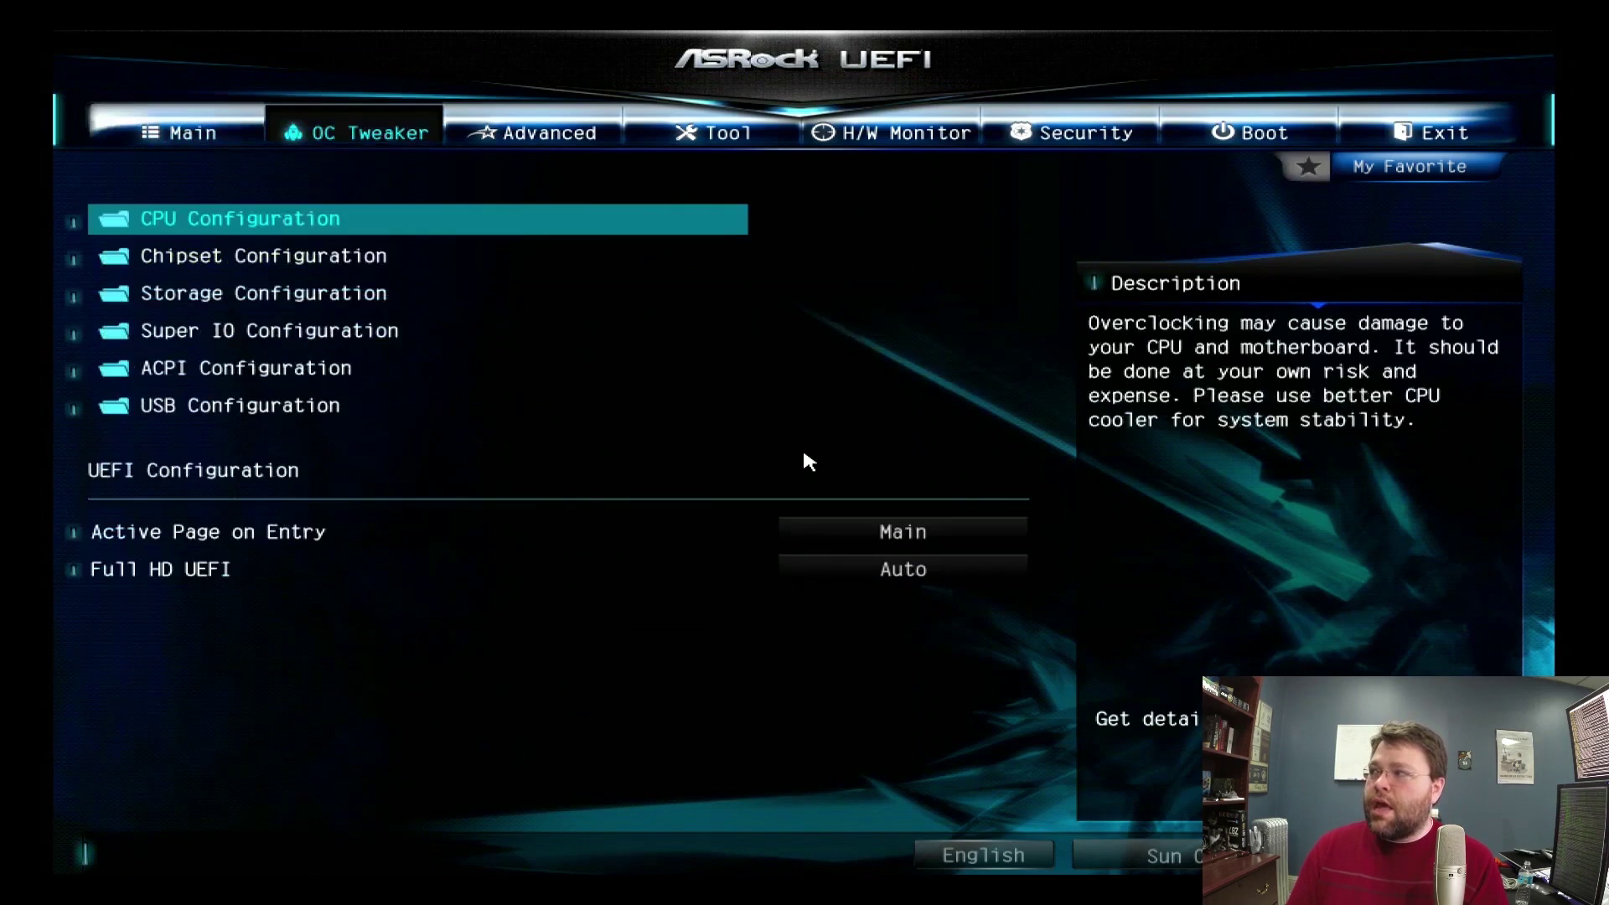
key(Right)
key(Right)
key(Down)
key(Down)
key(Down)
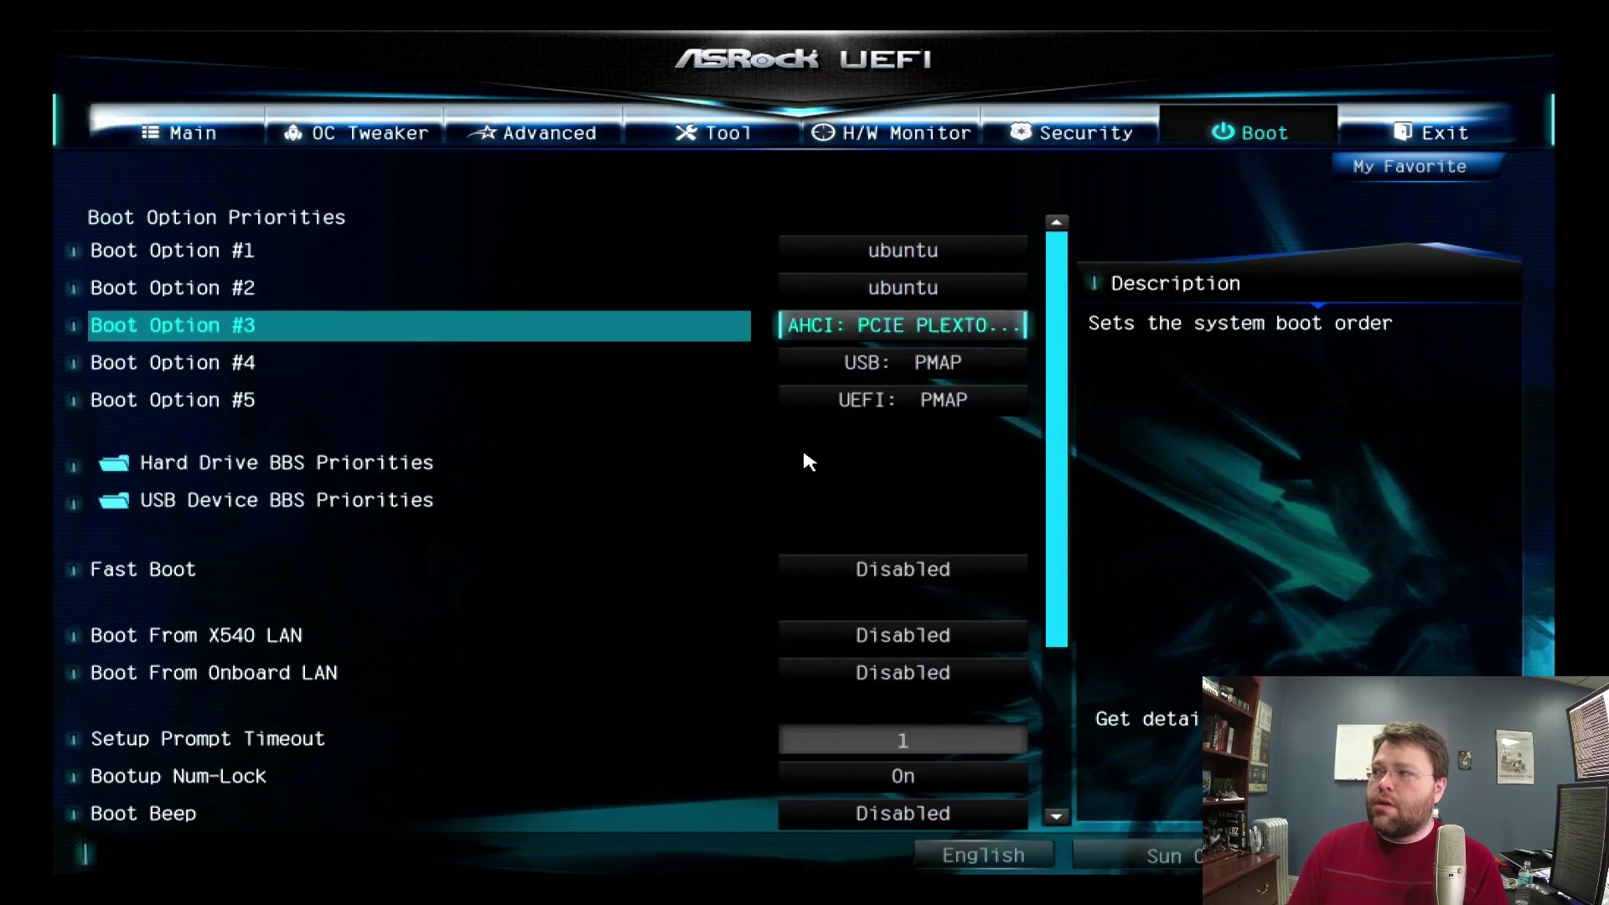
key(Up)
key(Up)
key(Down)
key(Return)
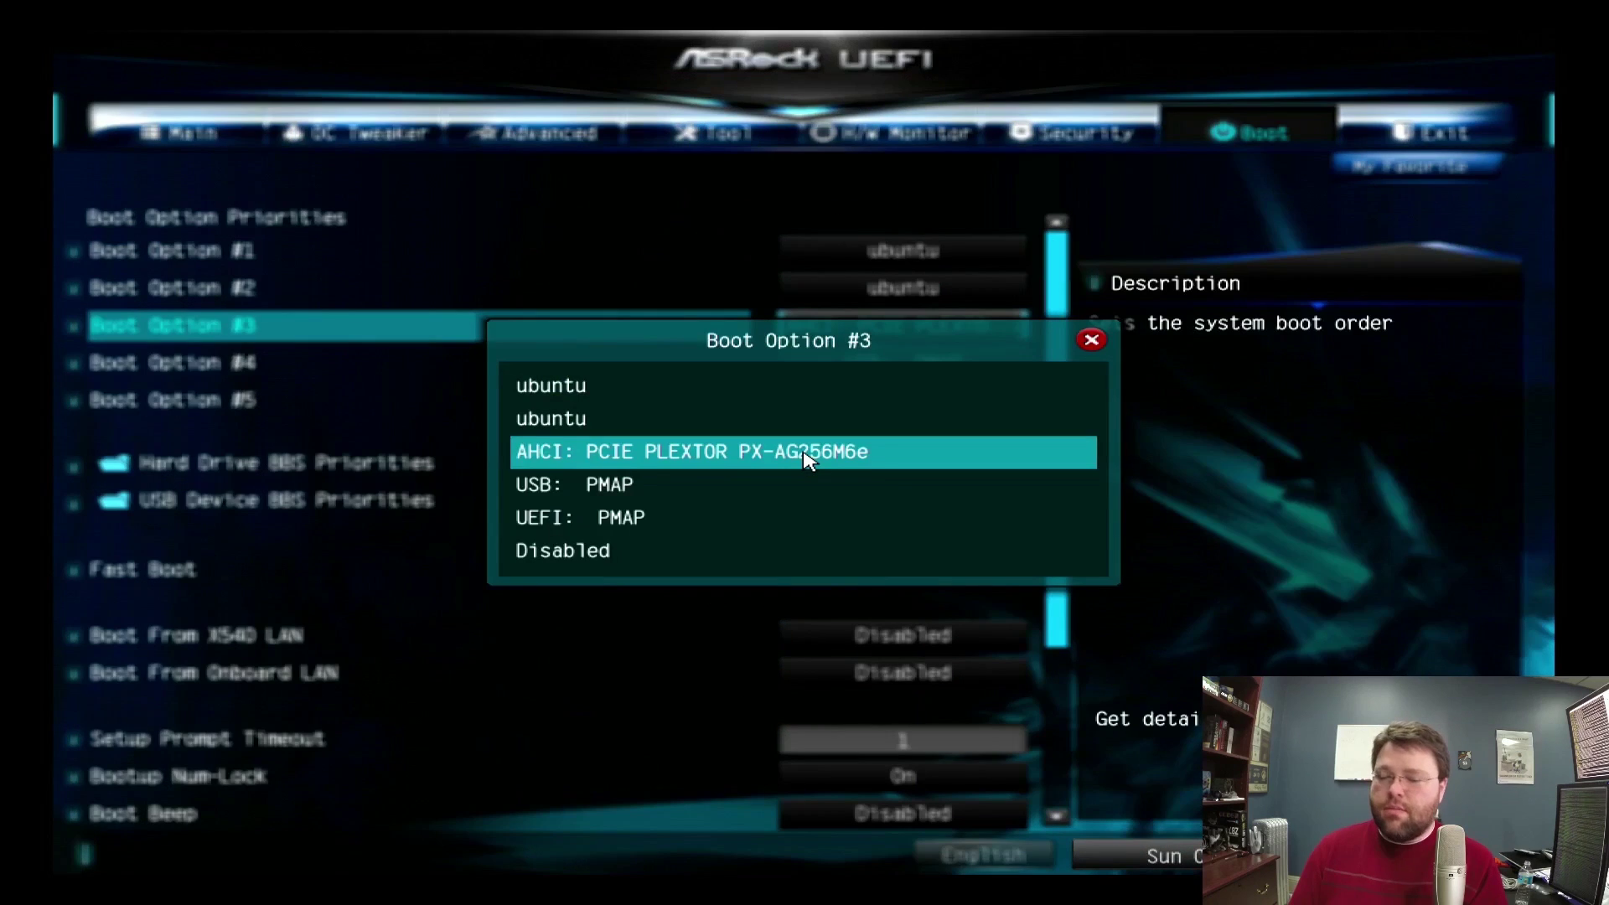
key(Escape)
key(Up)
key(Up)
key(Return)
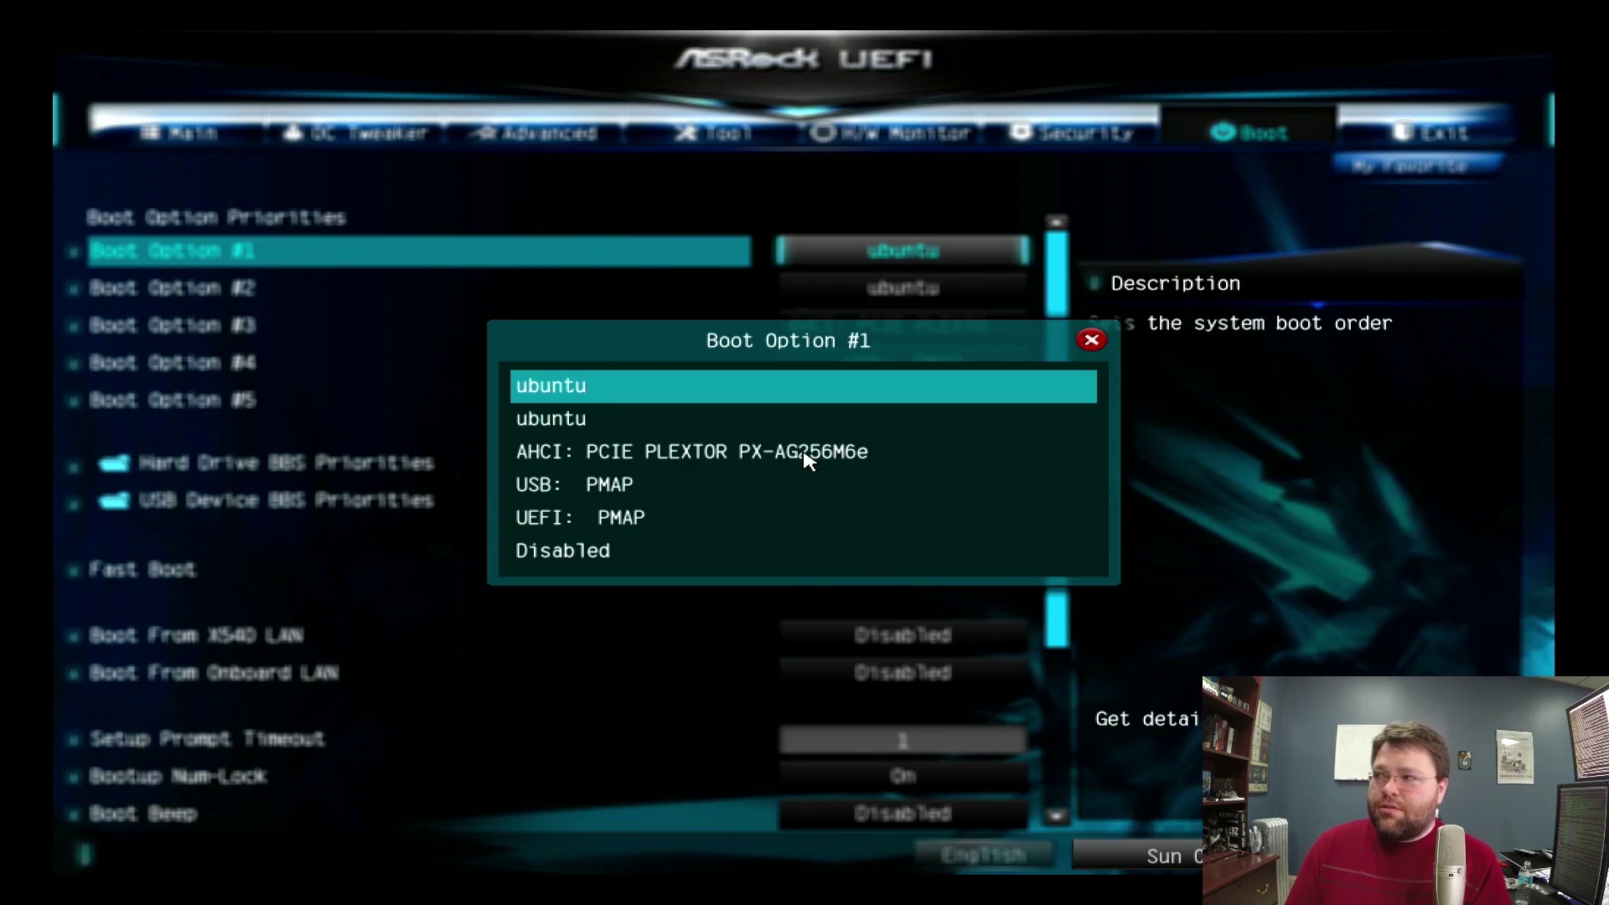
key(Down)
key(Down)
key(Down)
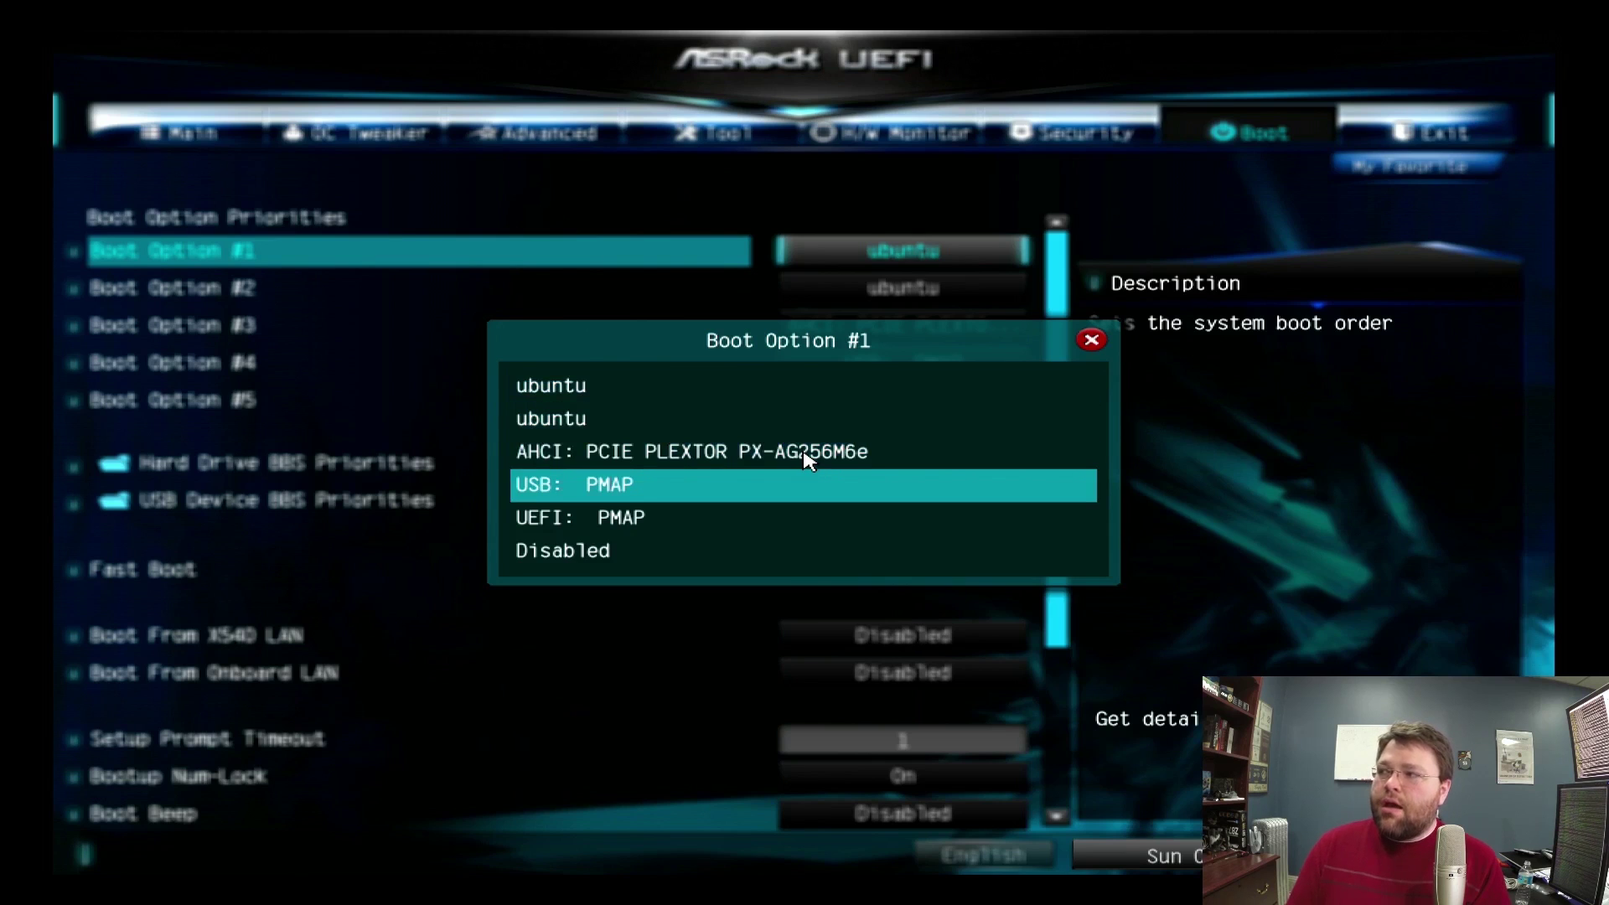
key(Up)
key(Down)
key(Down)
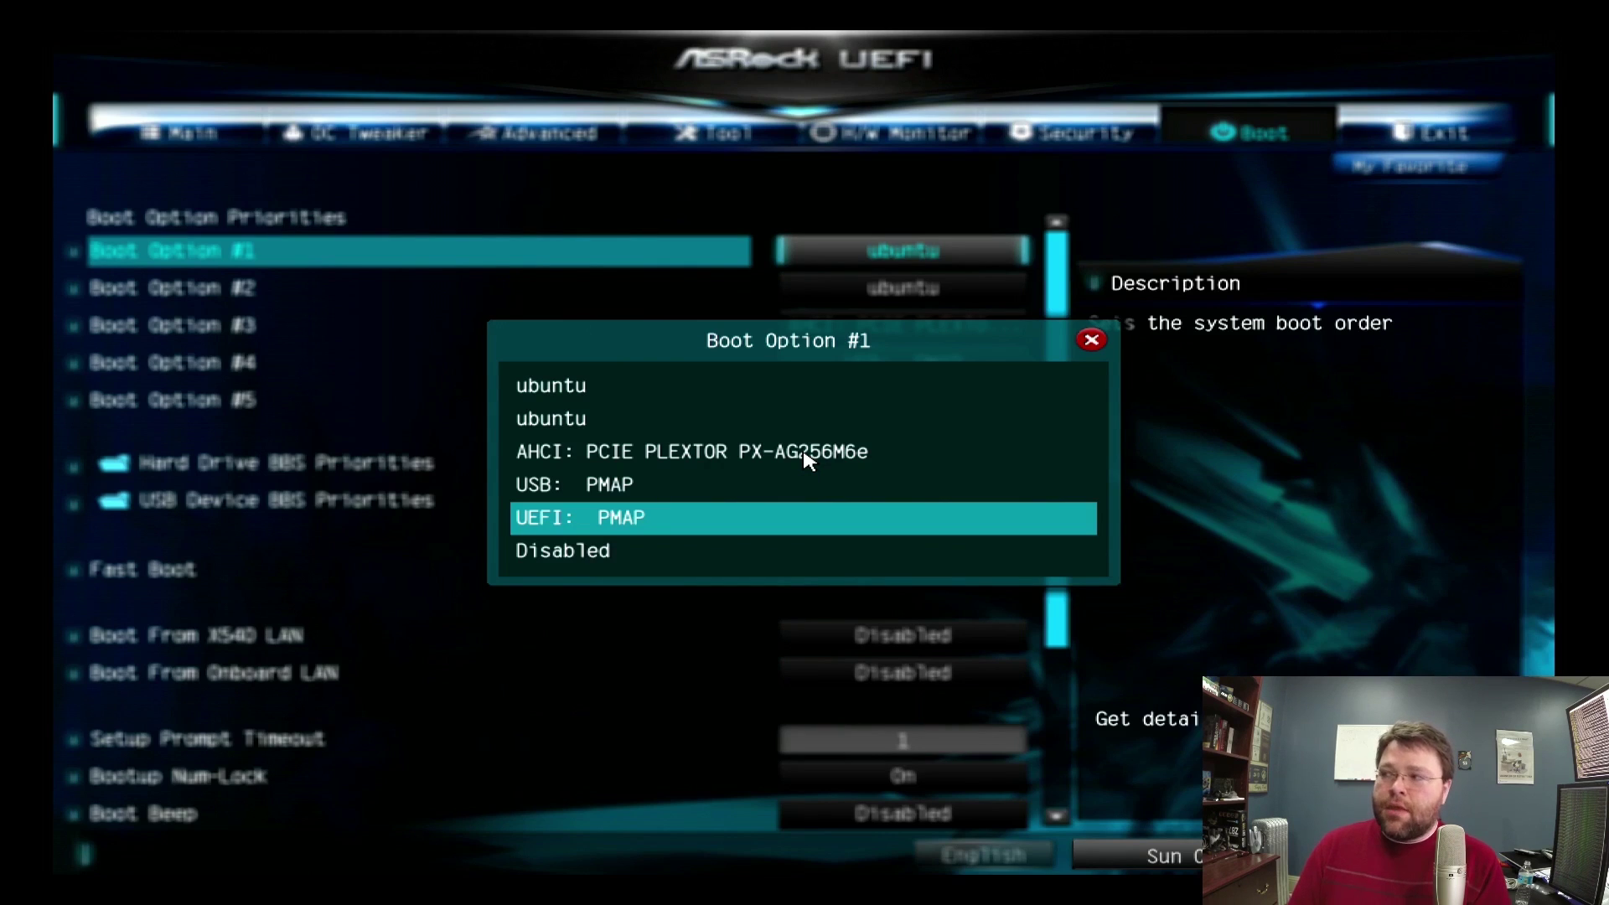
key(Up)
key(Down)
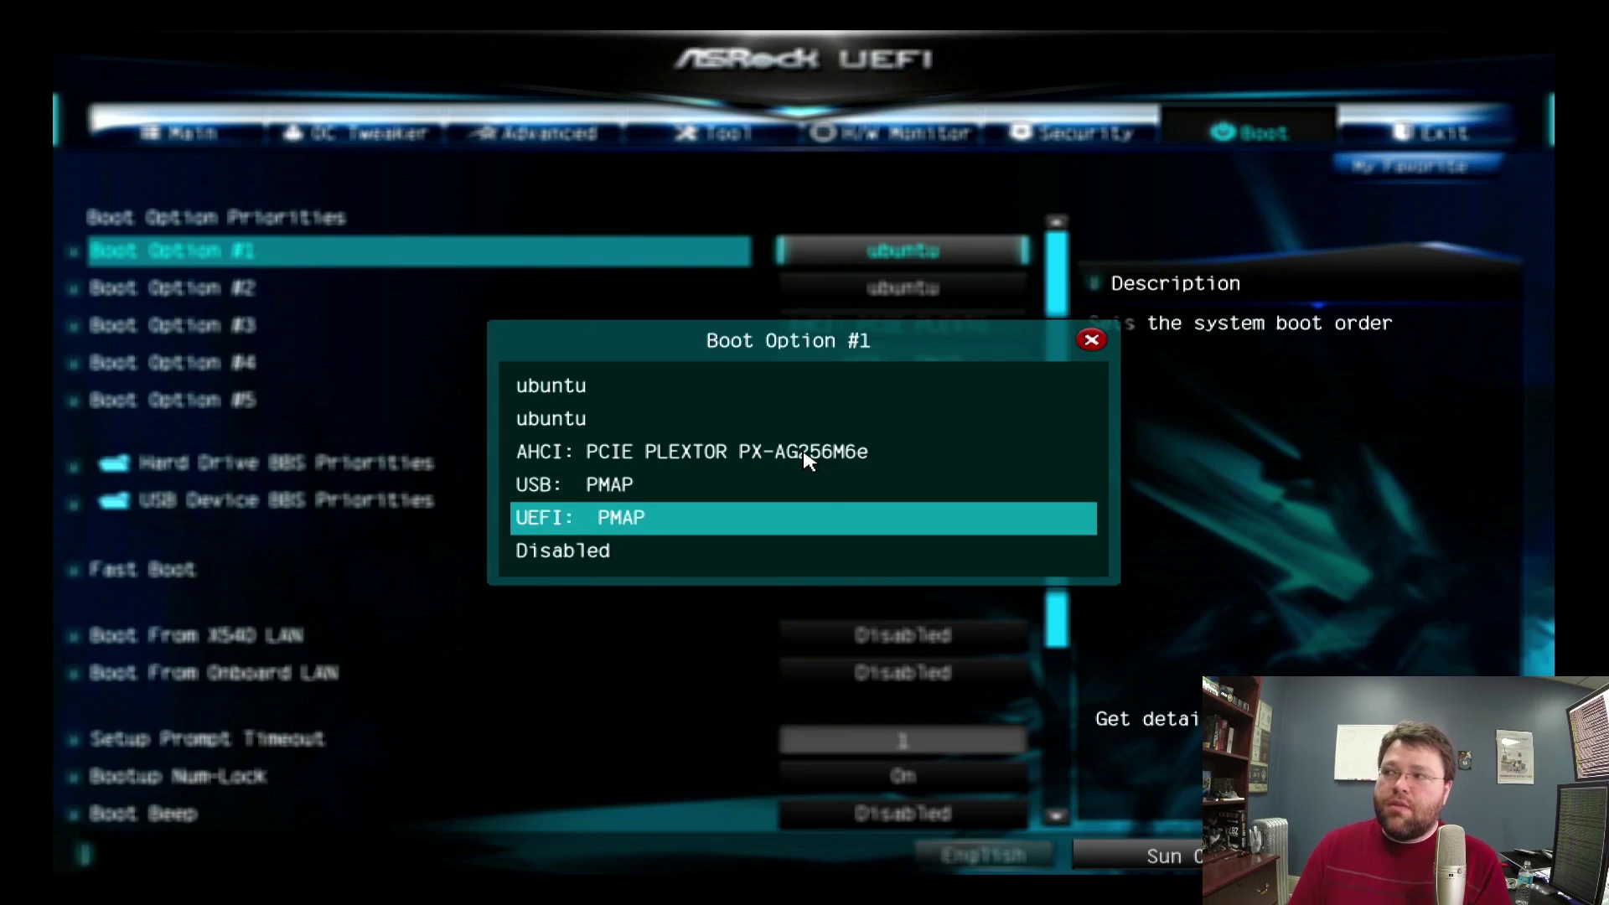
key(Up)
key(Down)
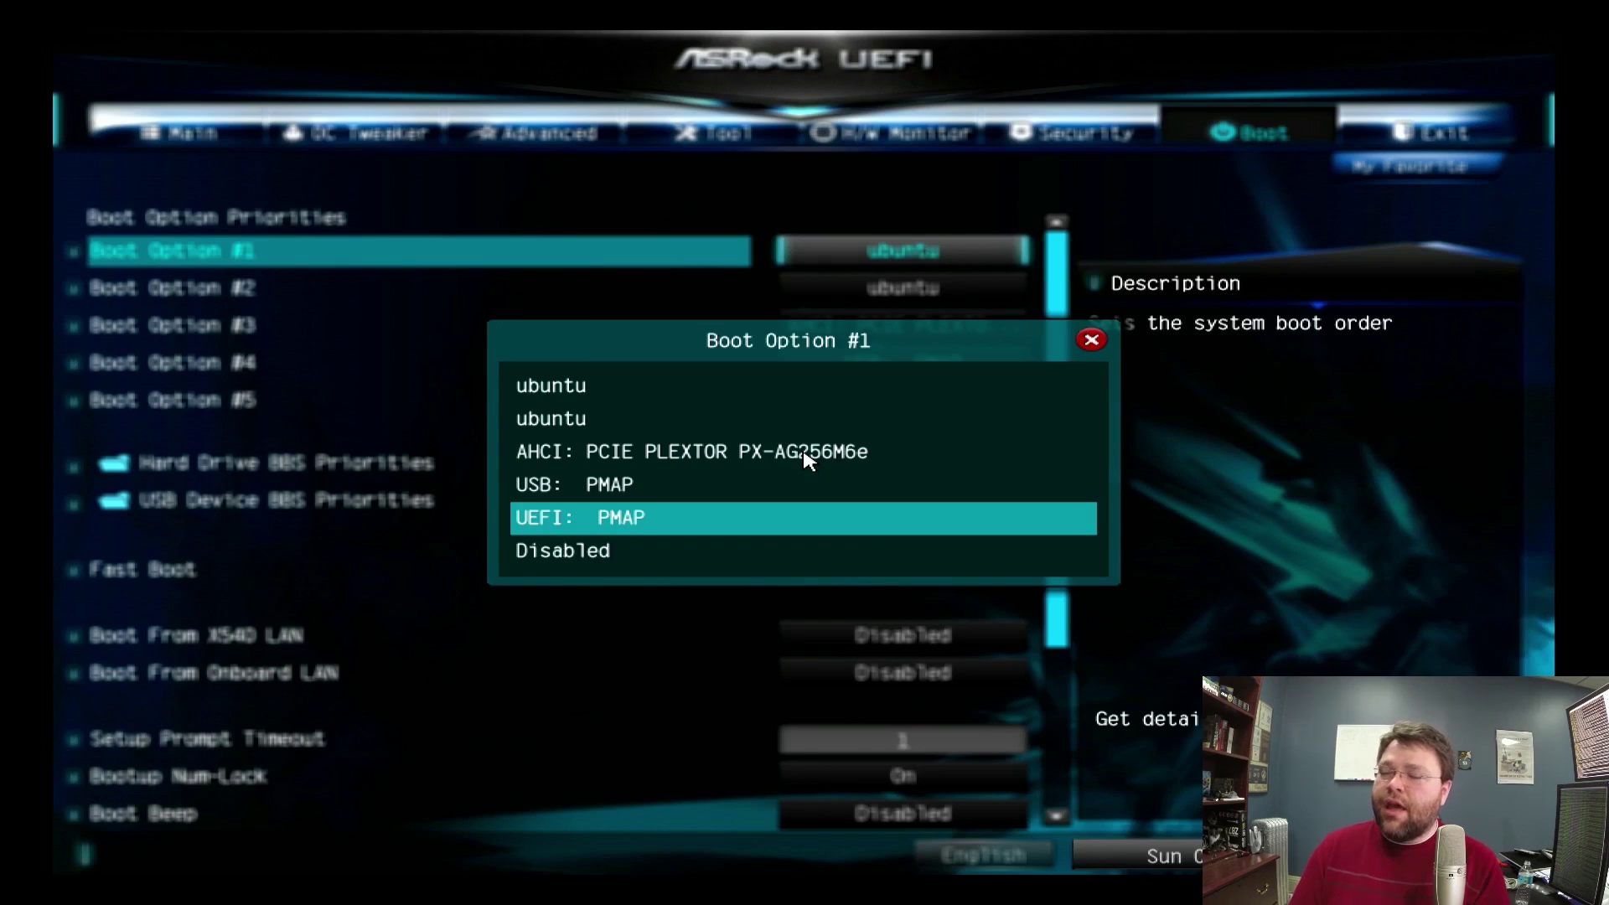
key(Up)
key(Down)
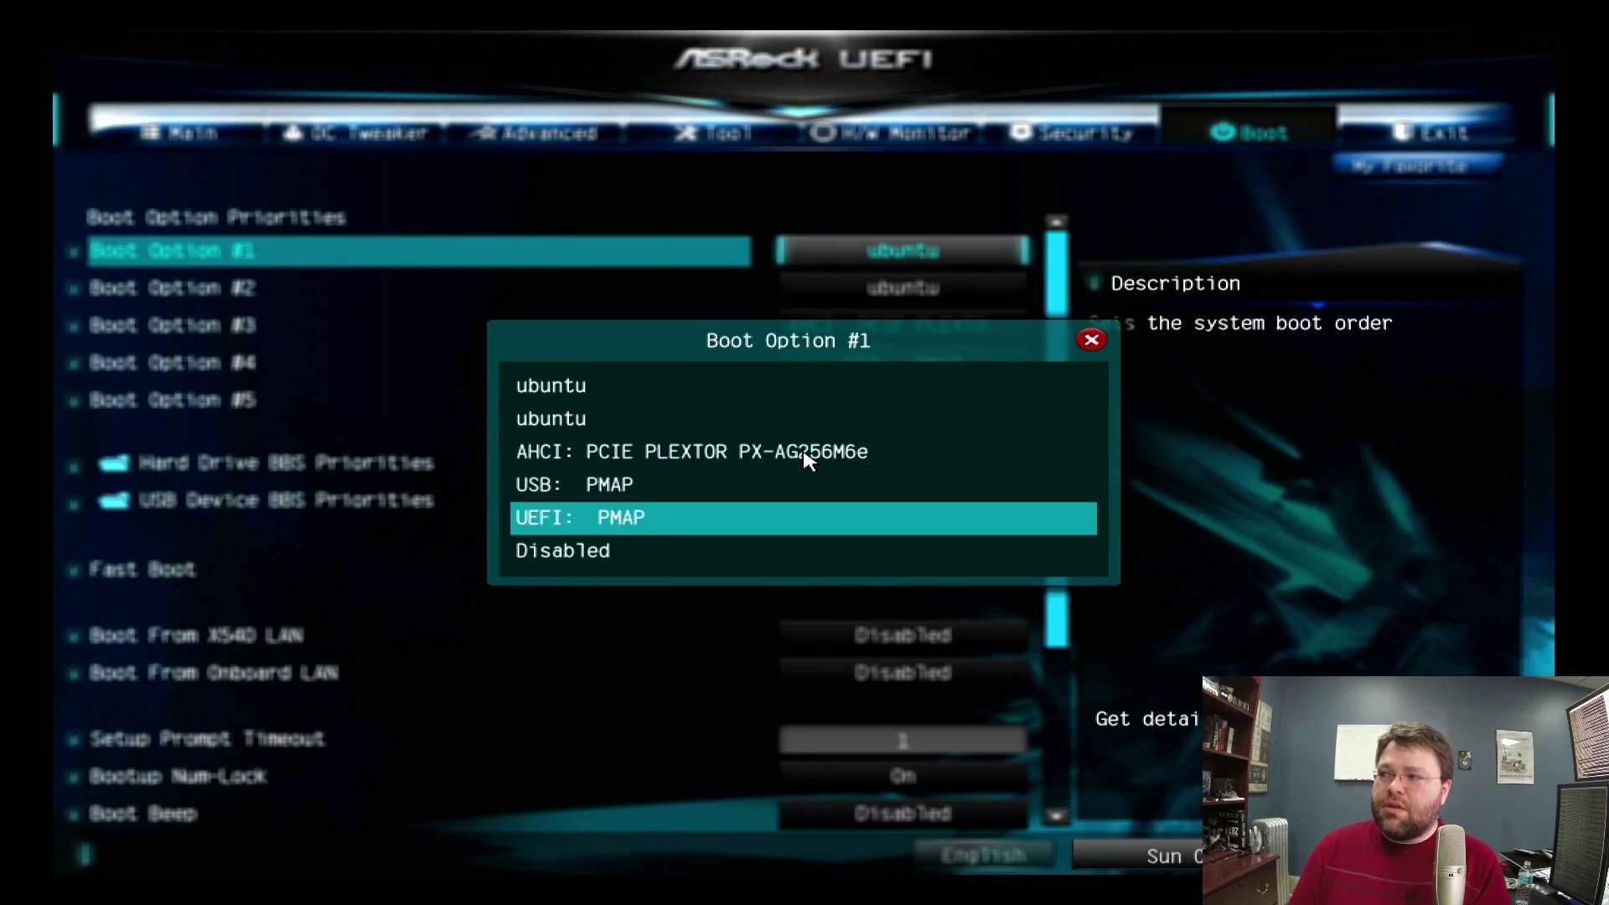
key(Up)
key(Down)
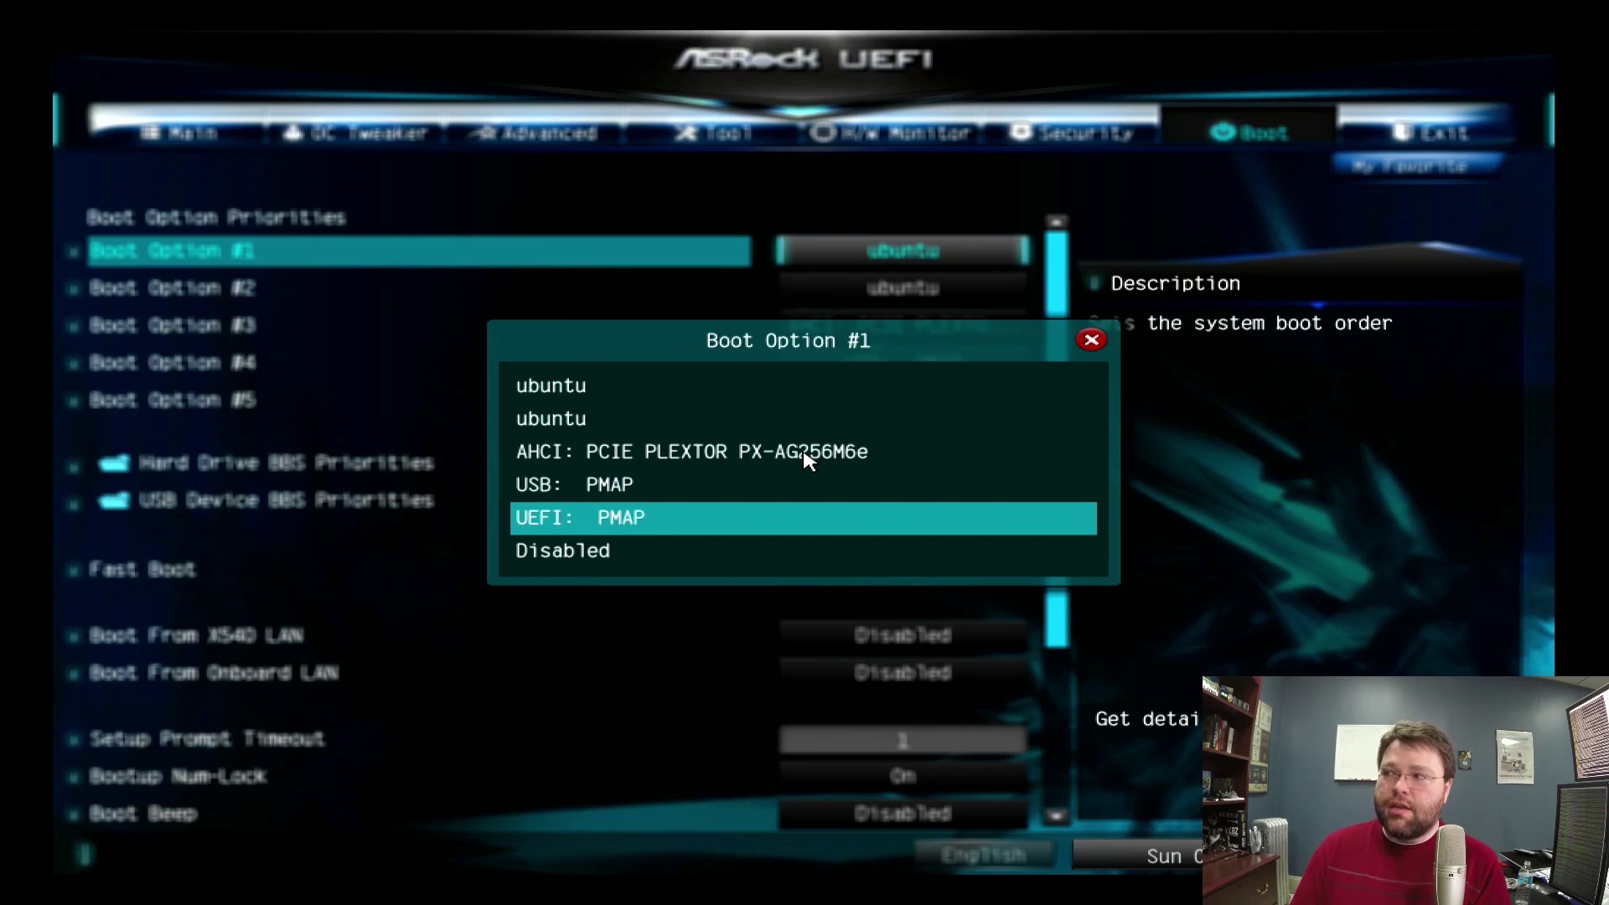
key(Up)
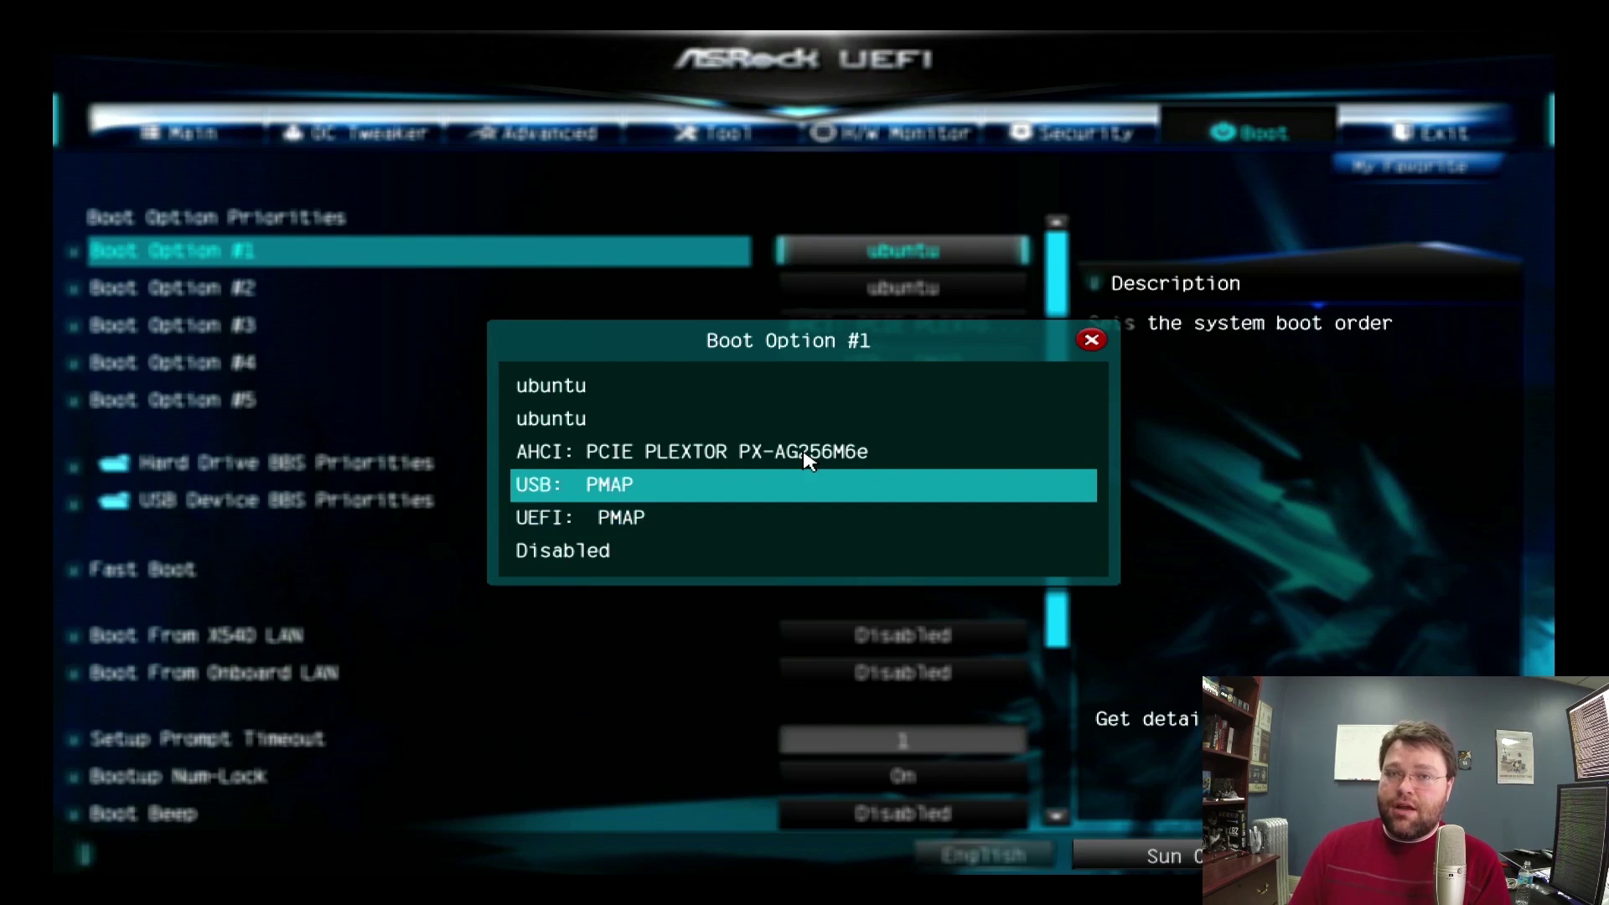
key(Down)
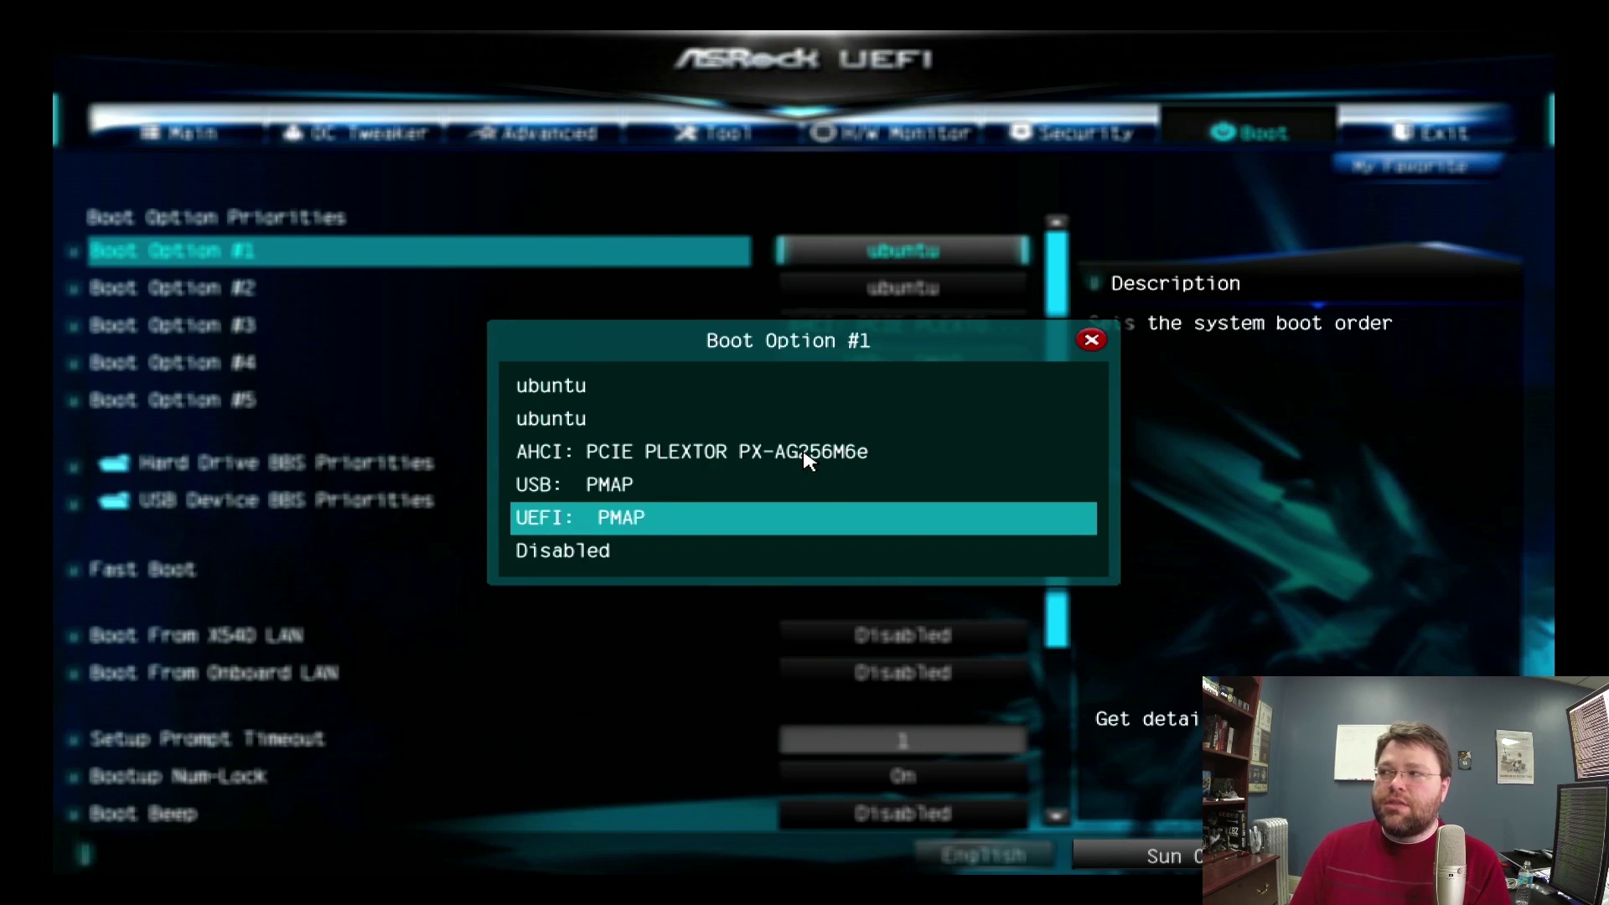
Choose UEFI: PMAP from the Boot Option #1 list, placing it ahead of ubuntu.
key(Up)
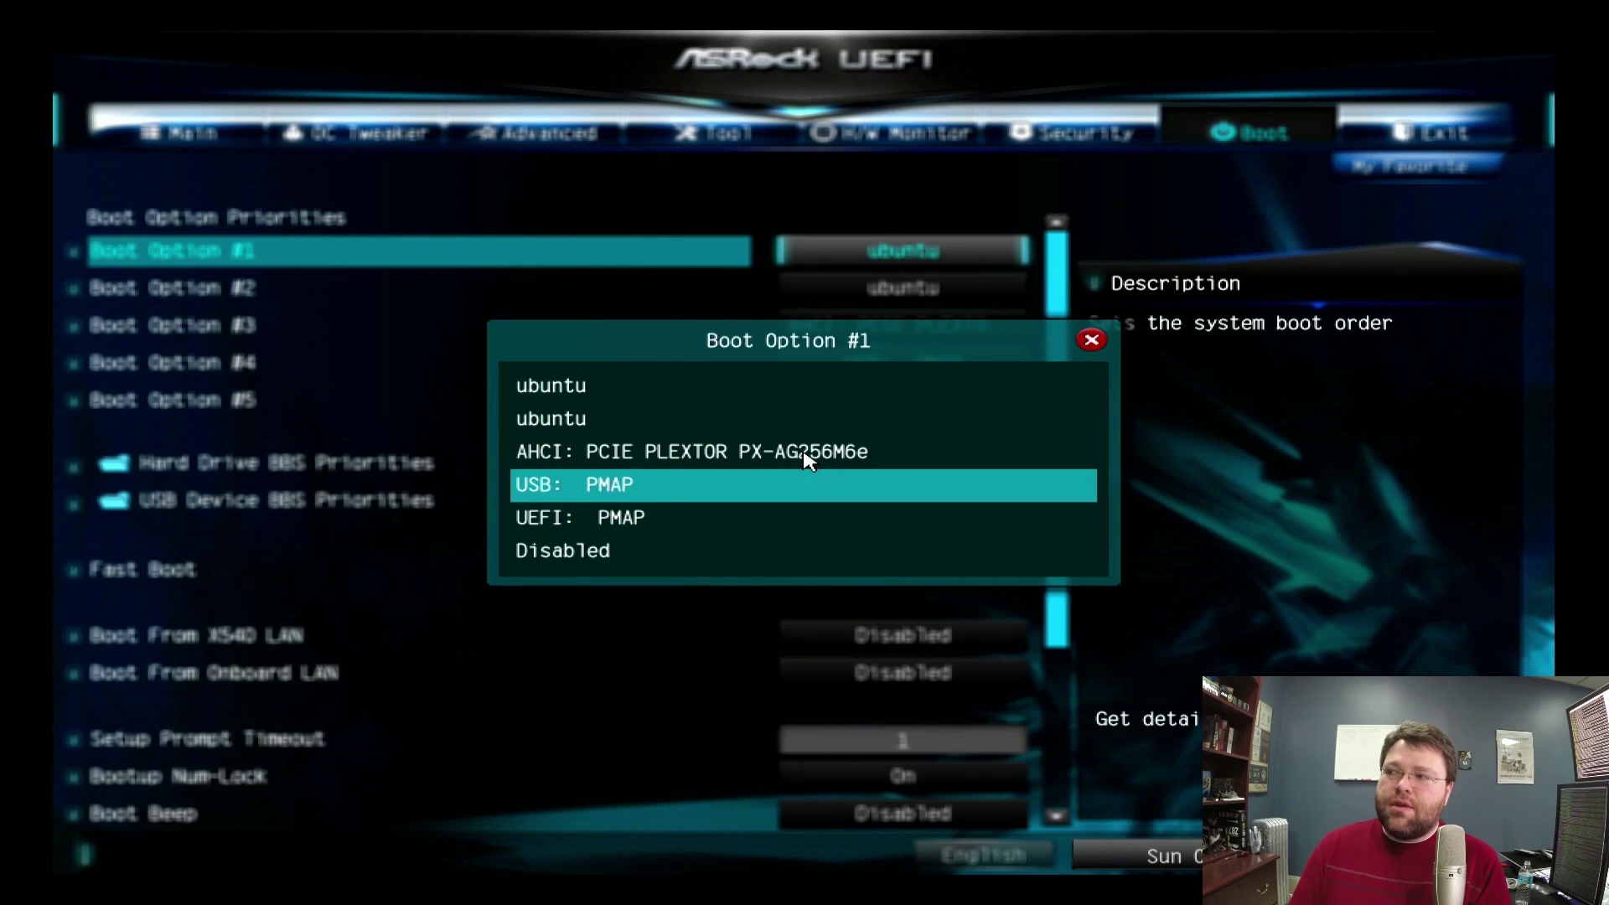
key(Down)
key(Up)
key(Down)
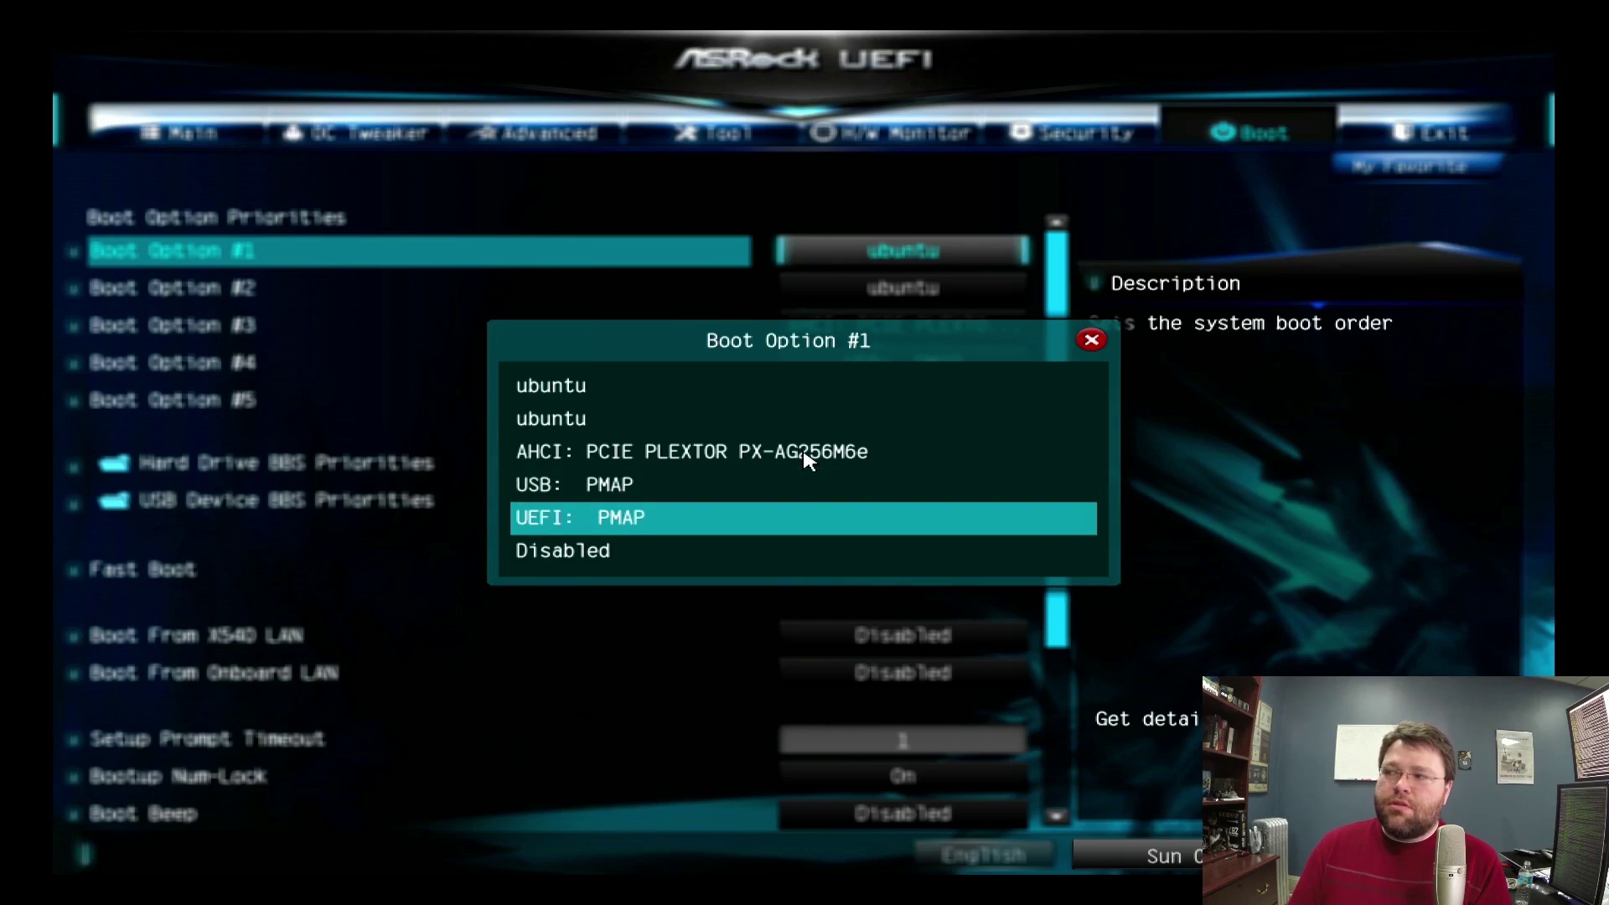
key(Up)
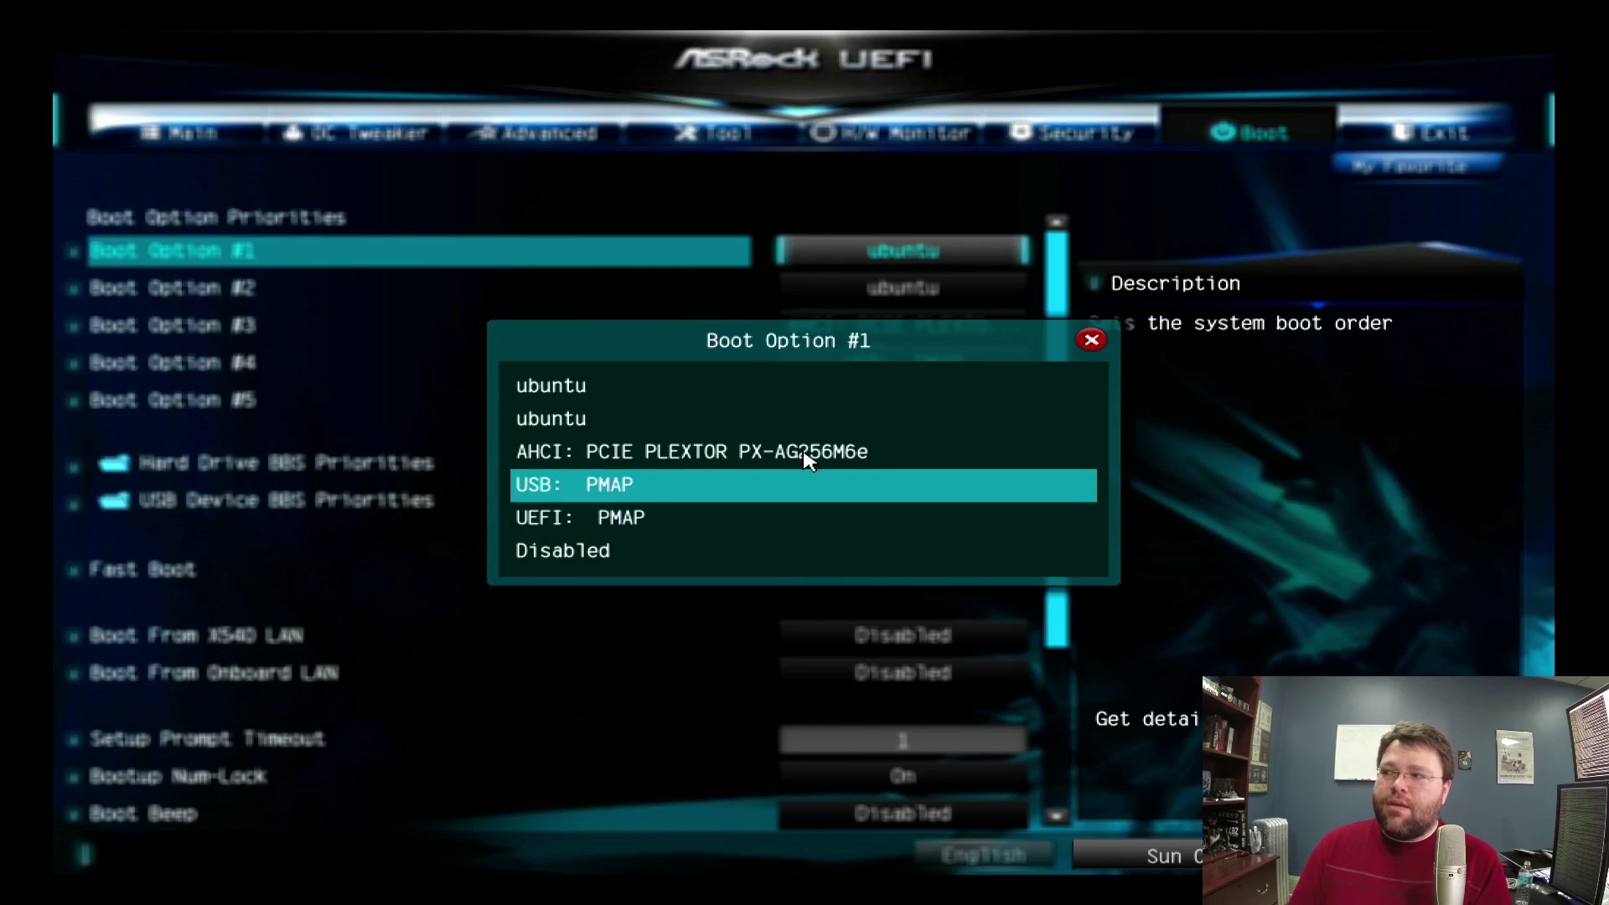
key(Down)
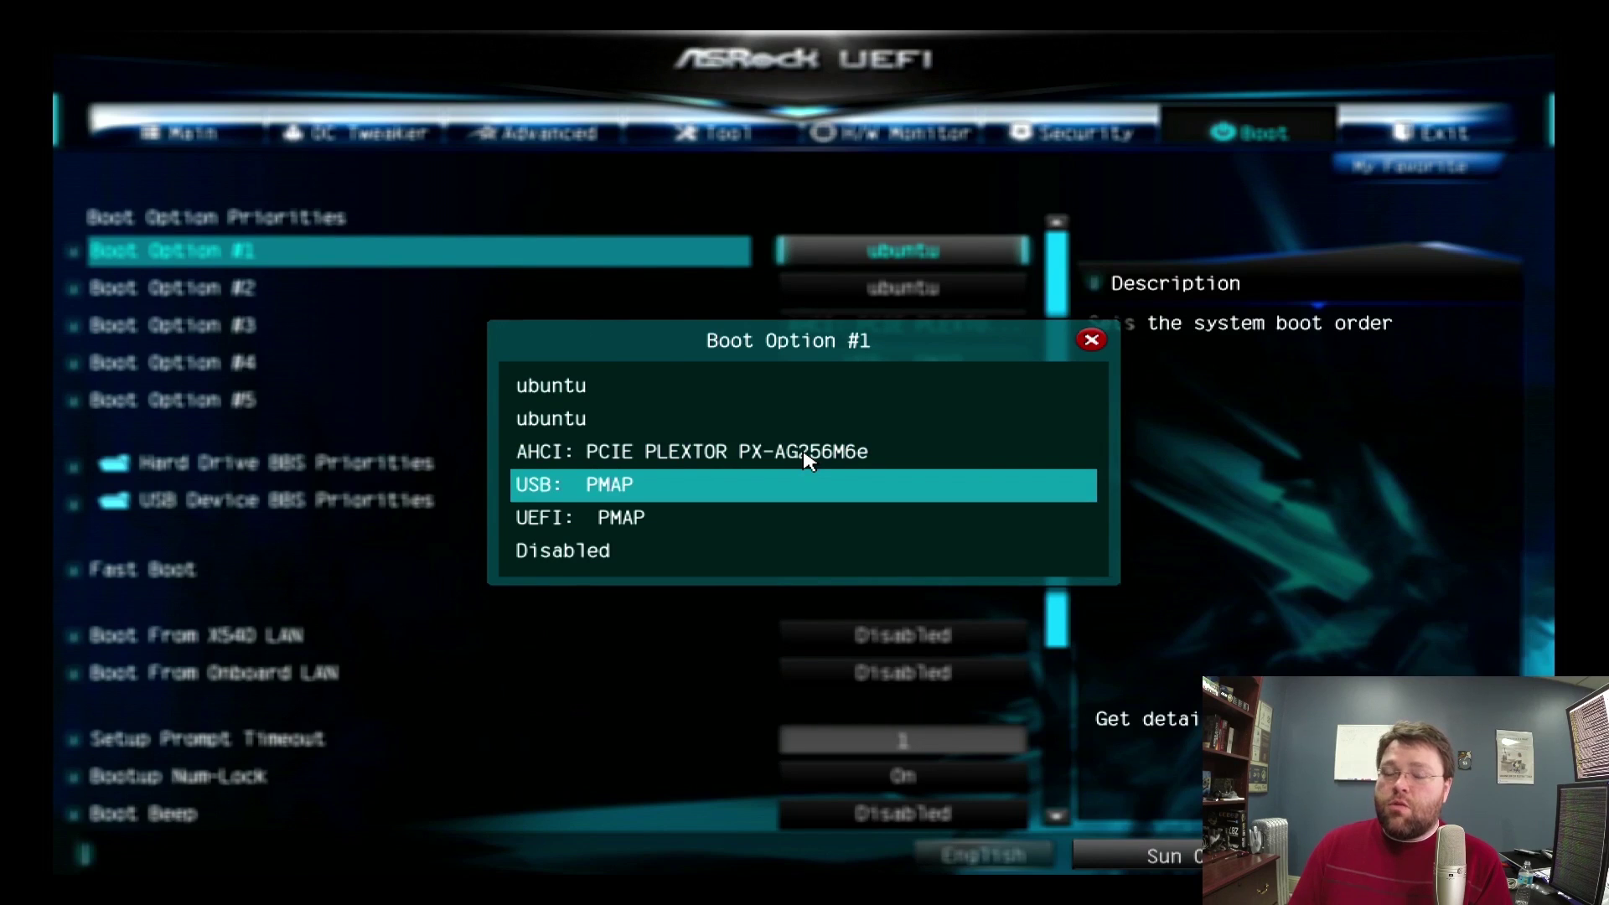
key(Down)
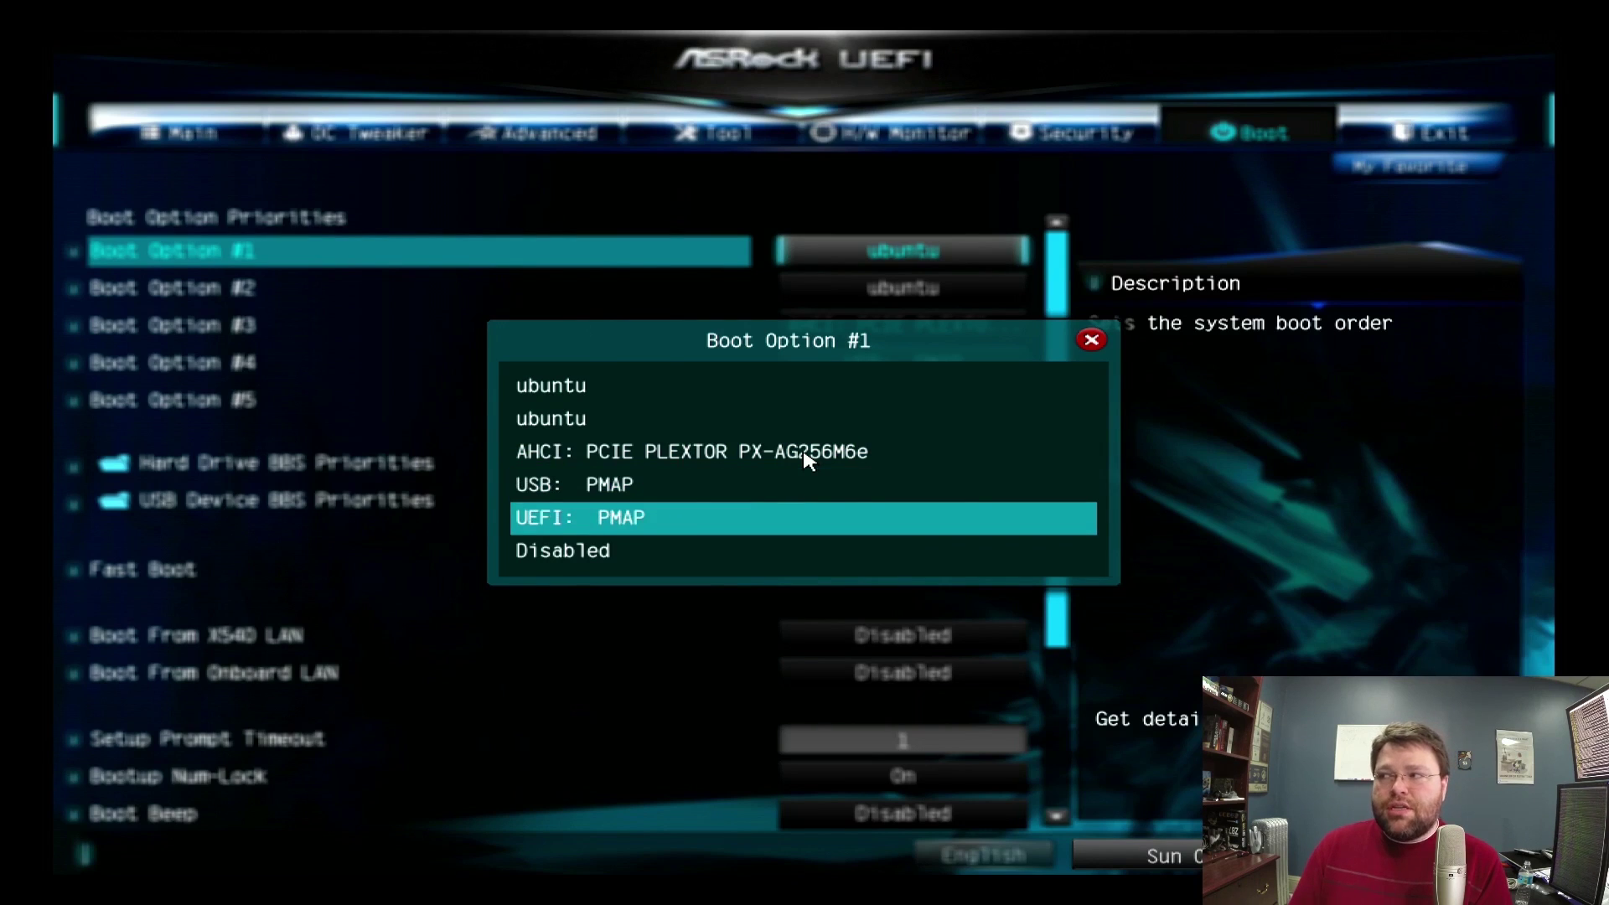
key(Up)
key(Down)
key(Up)
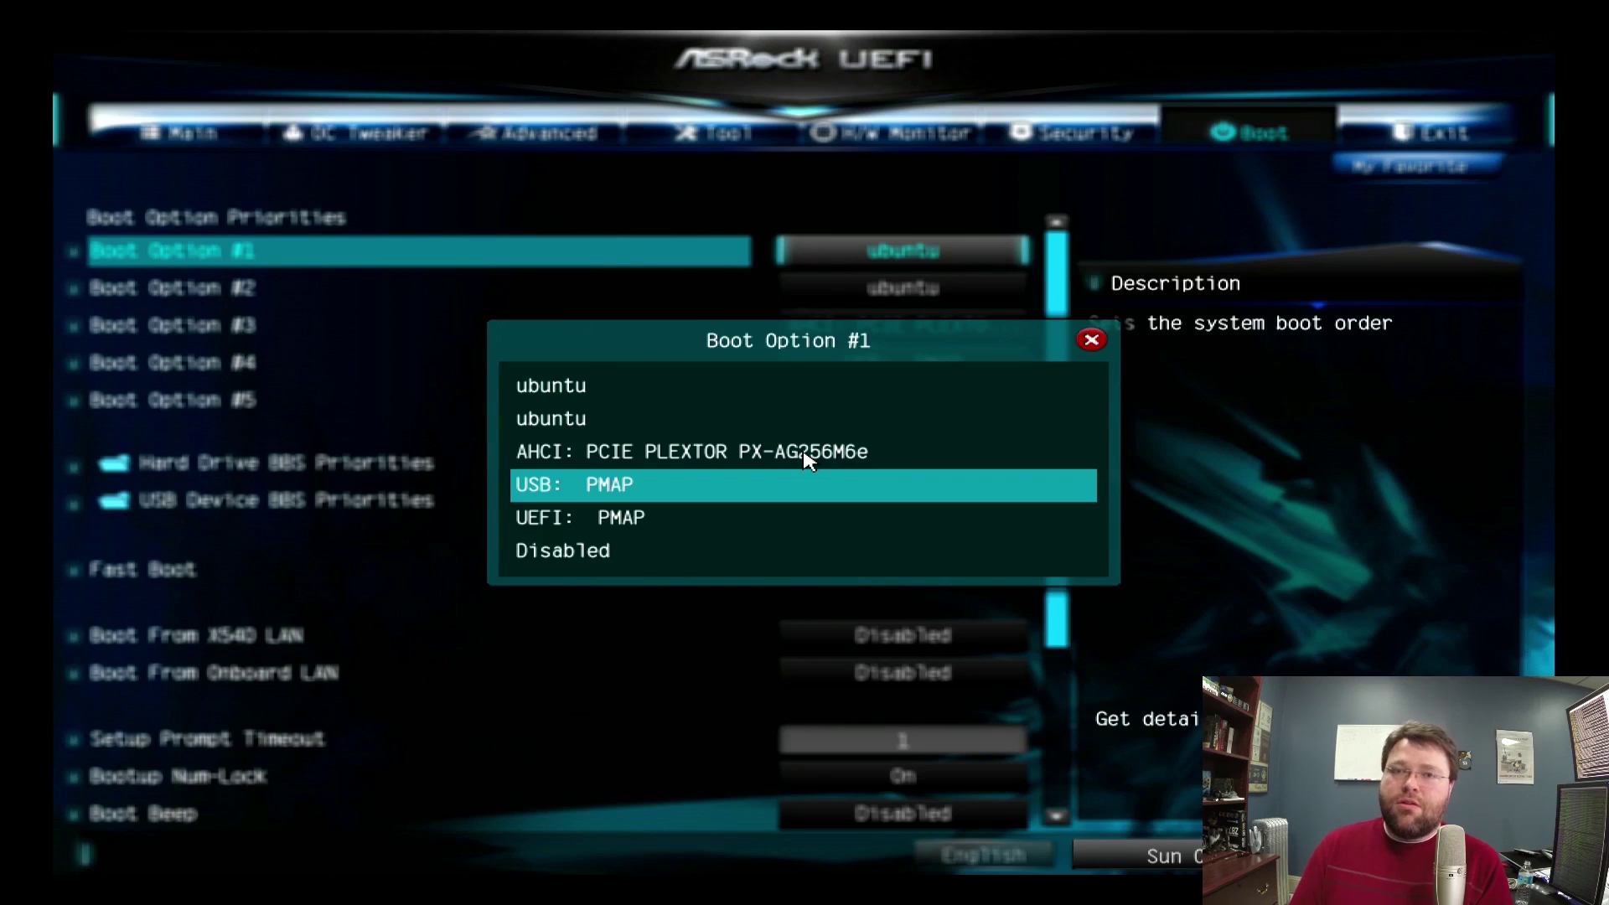
key(Down)
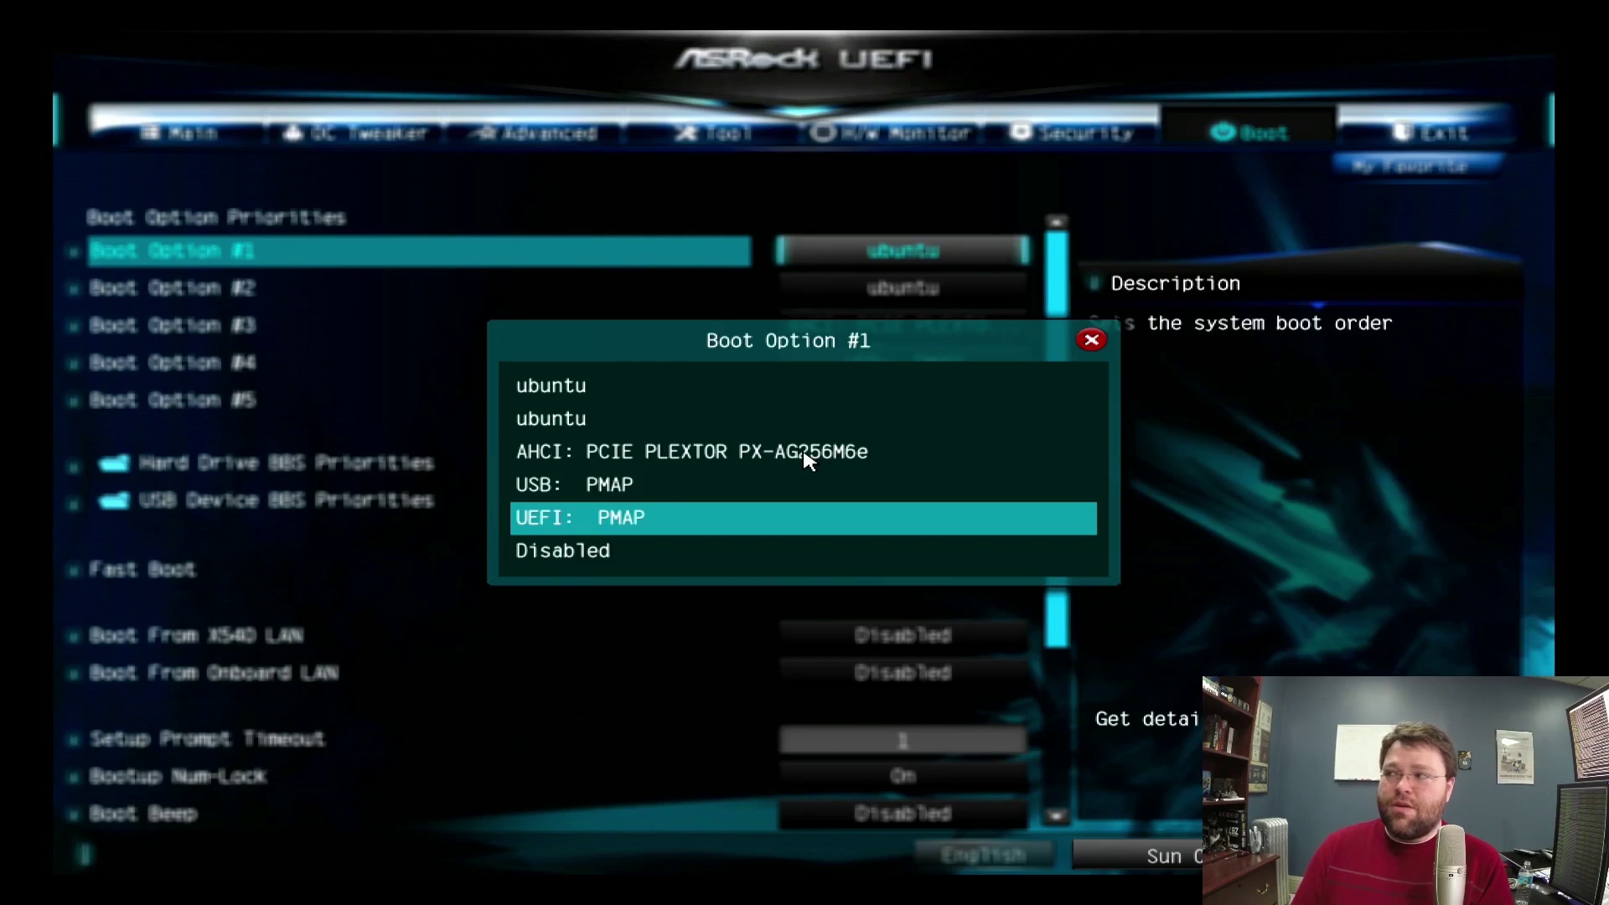
key(Return)
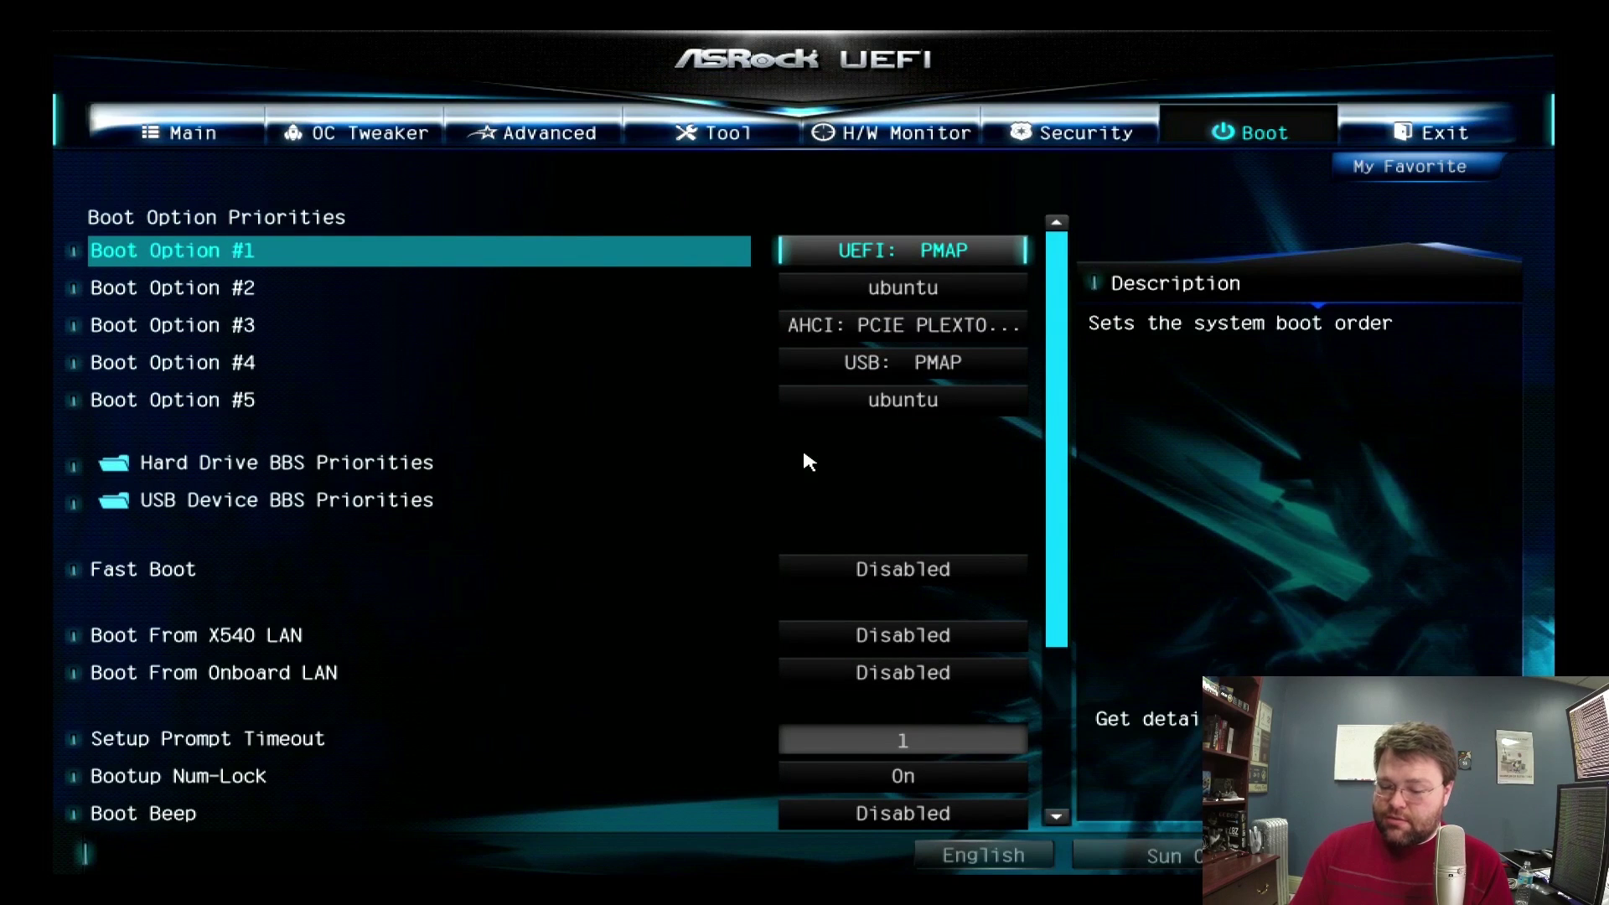
Save the UEFI settings with F10 and boot from the UEFI: PMAP device.
key(F10)
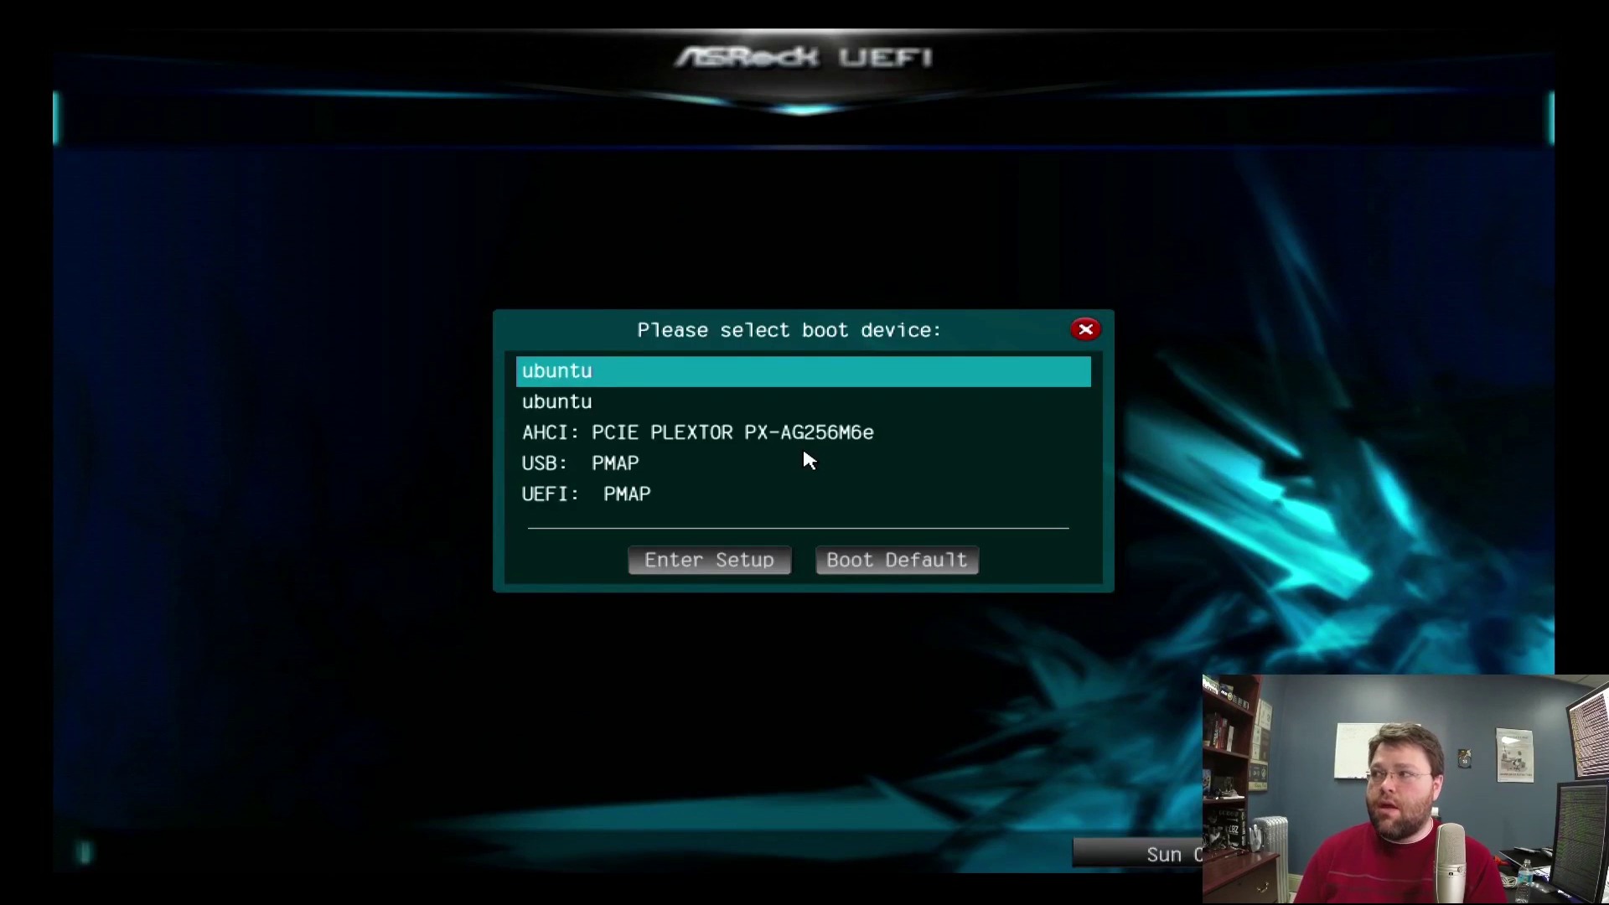
key(Down)
key(Down)
key(Down)
key(Down)
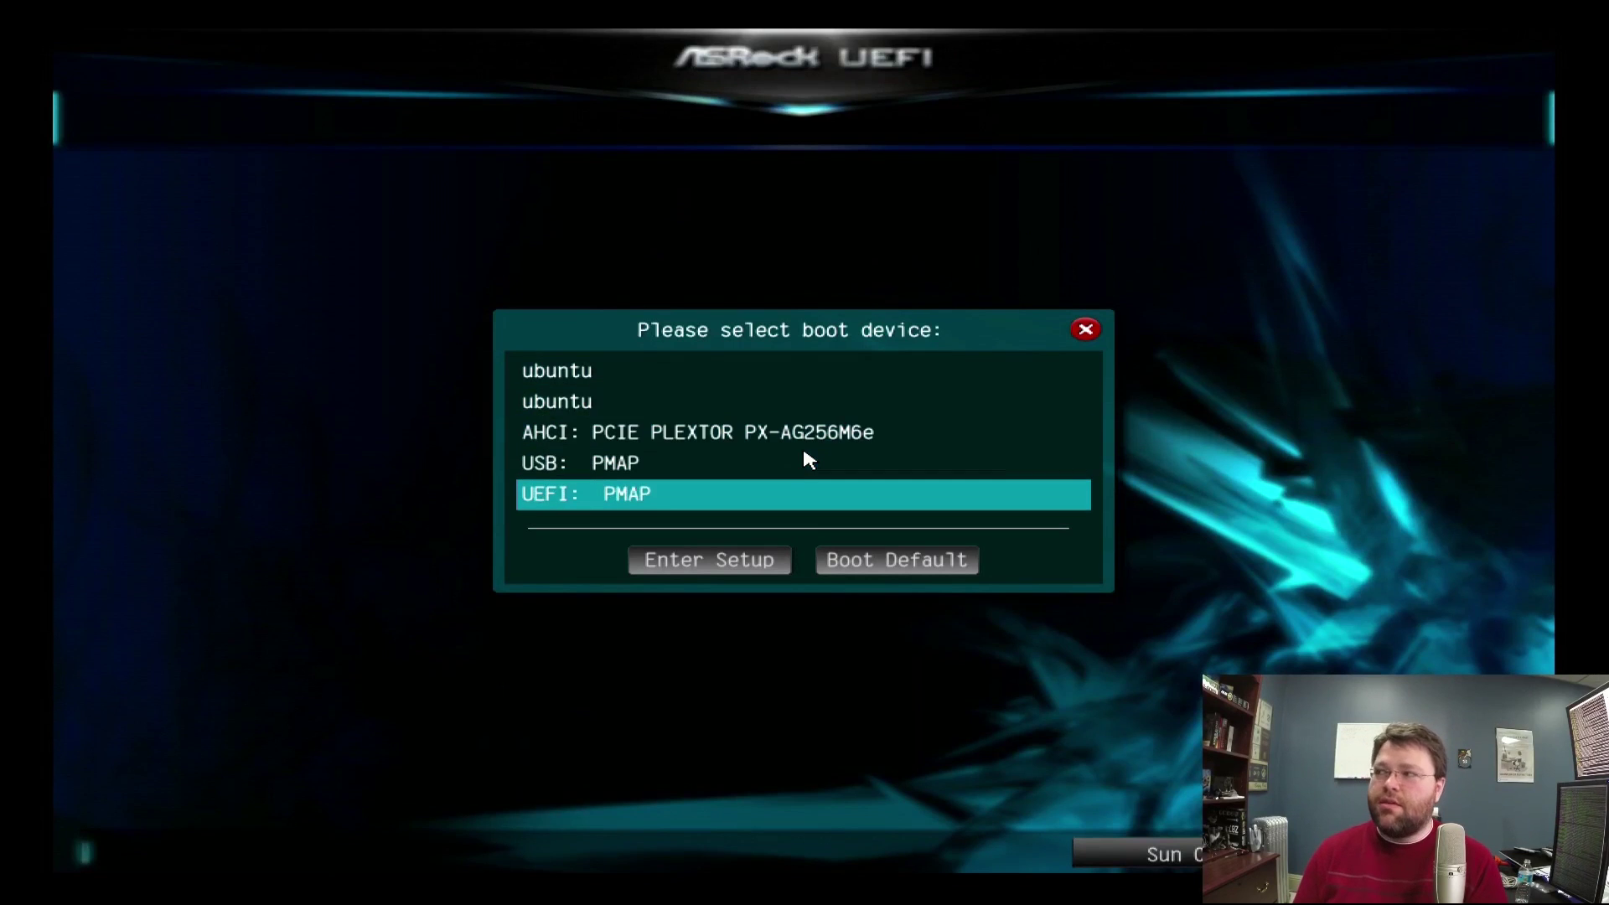
key(Return)
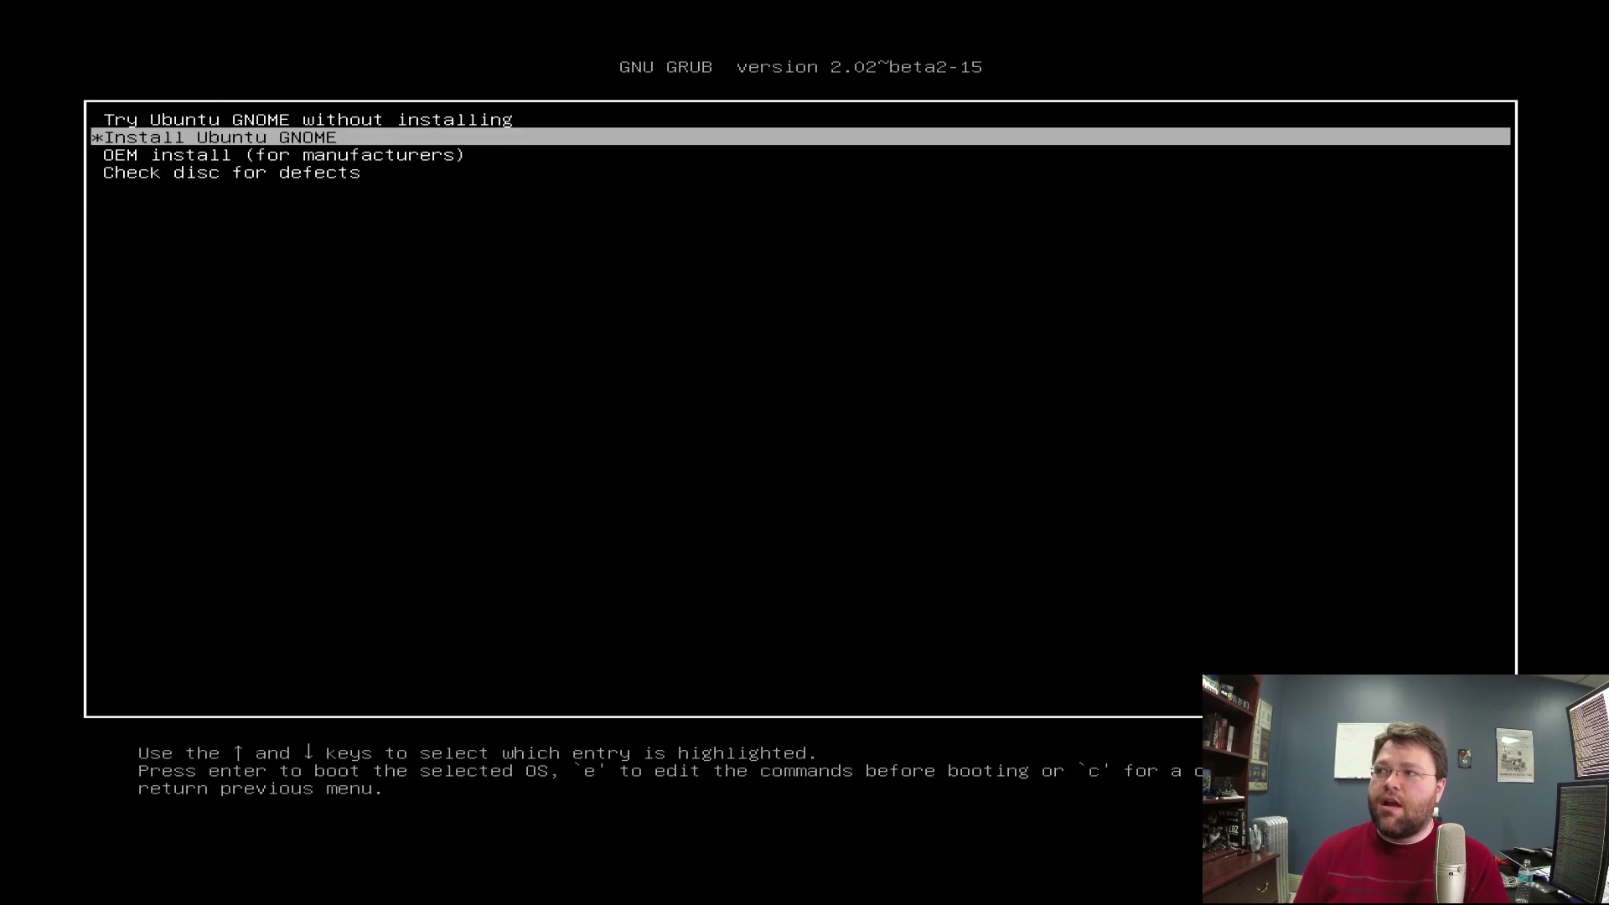
Start the Install Ubuntu GNOME entry from the GRUB menu.
key(Up)
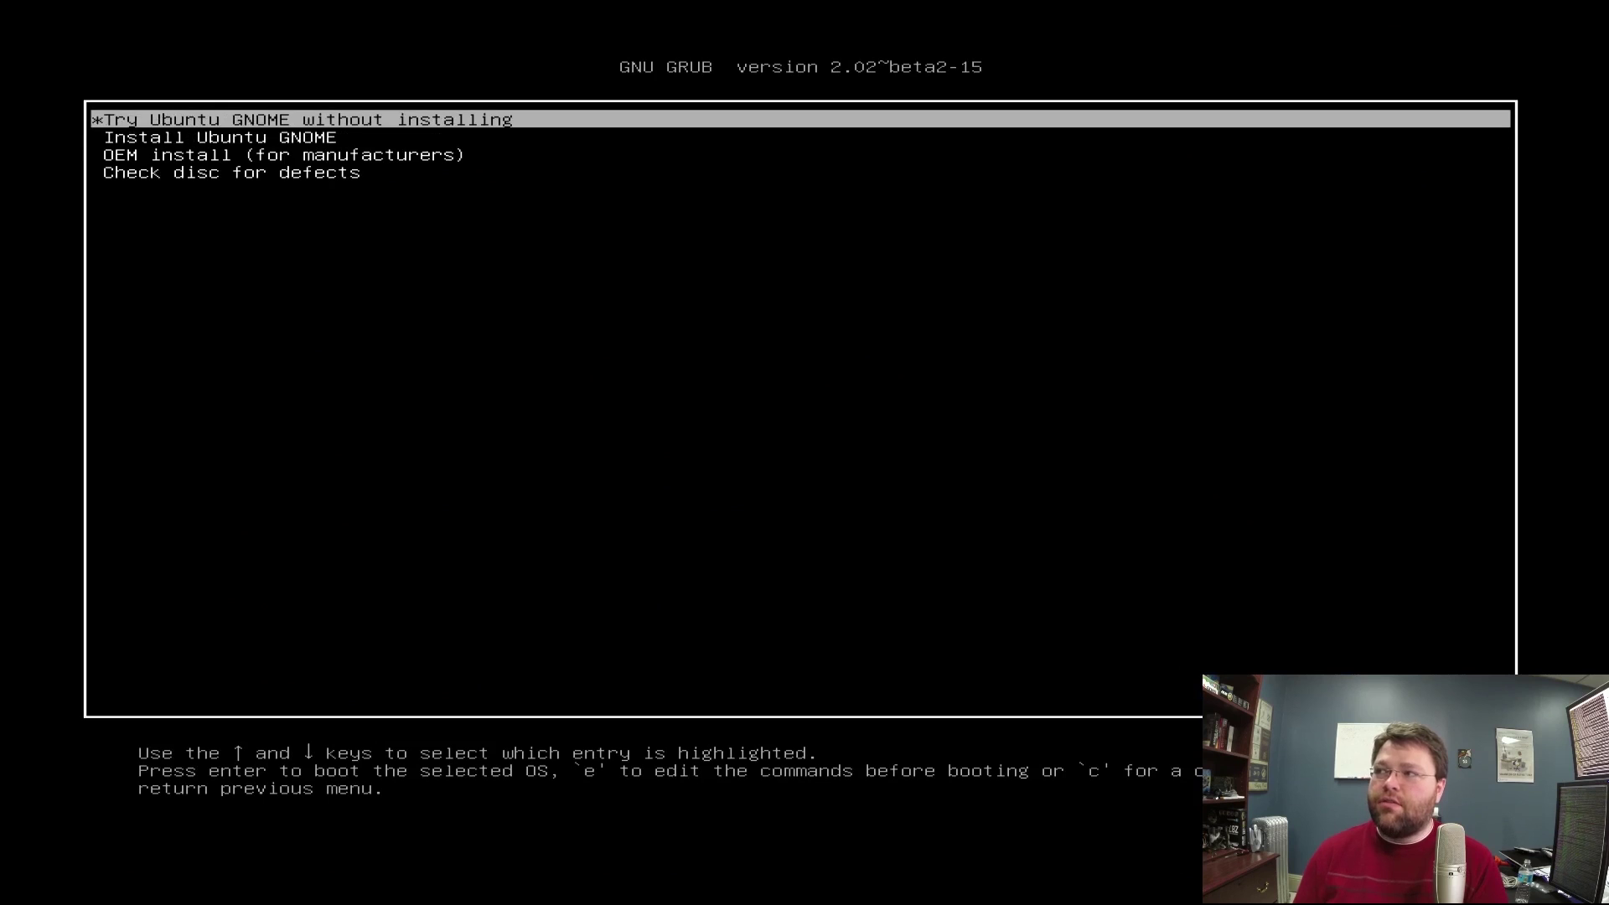
key(Down)
key(Return)
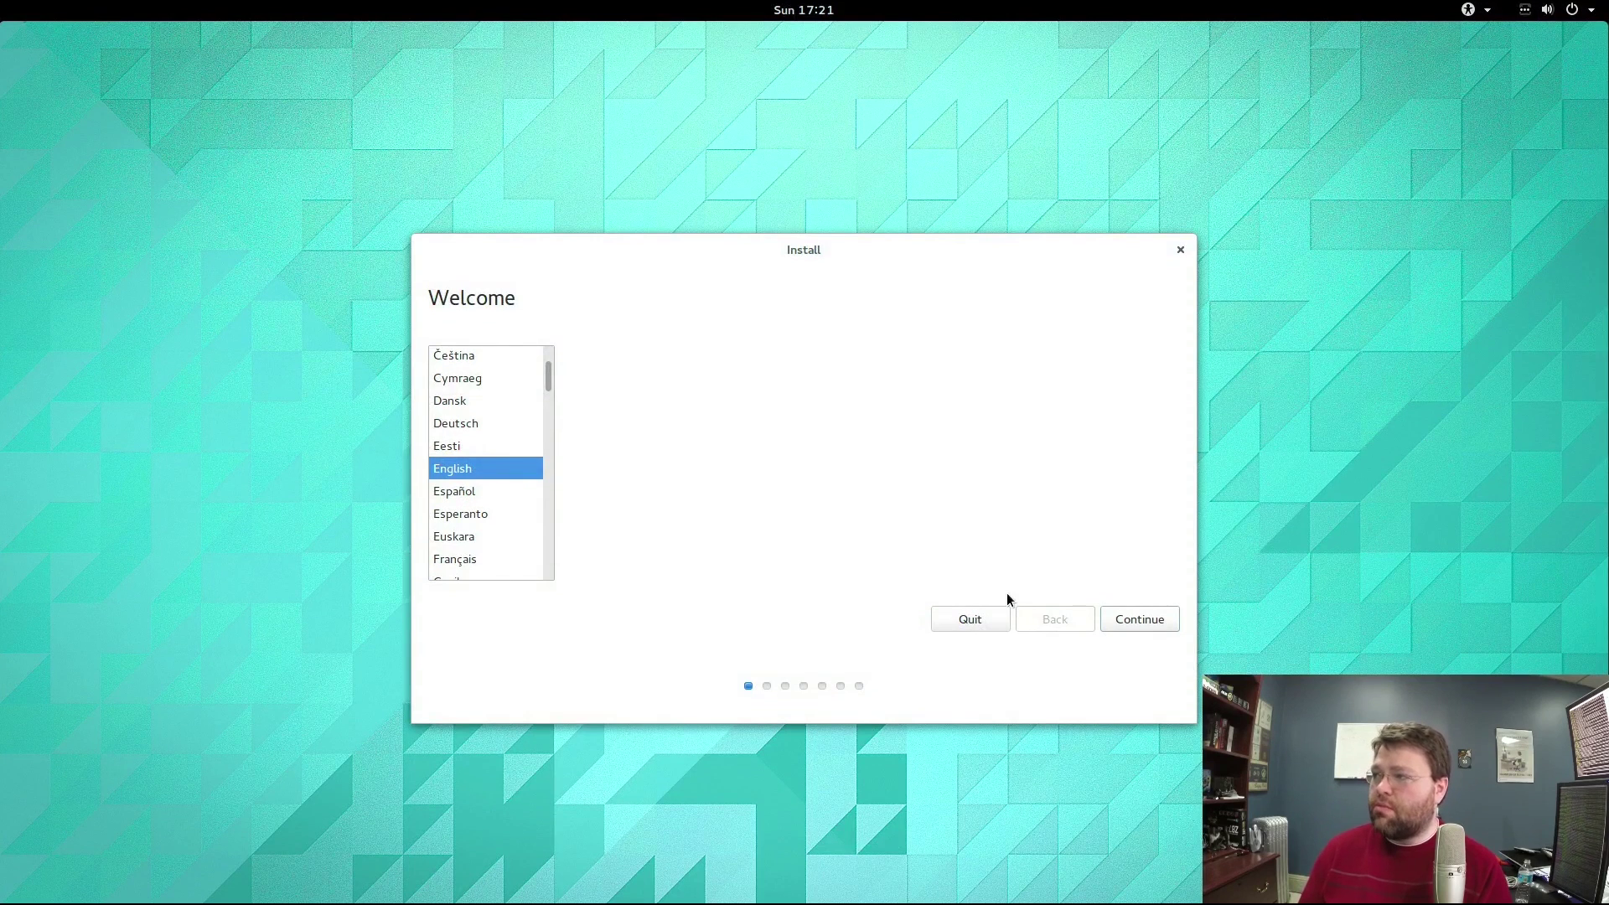
Continue with English and enable installing third-party software.
click(1172, 620)
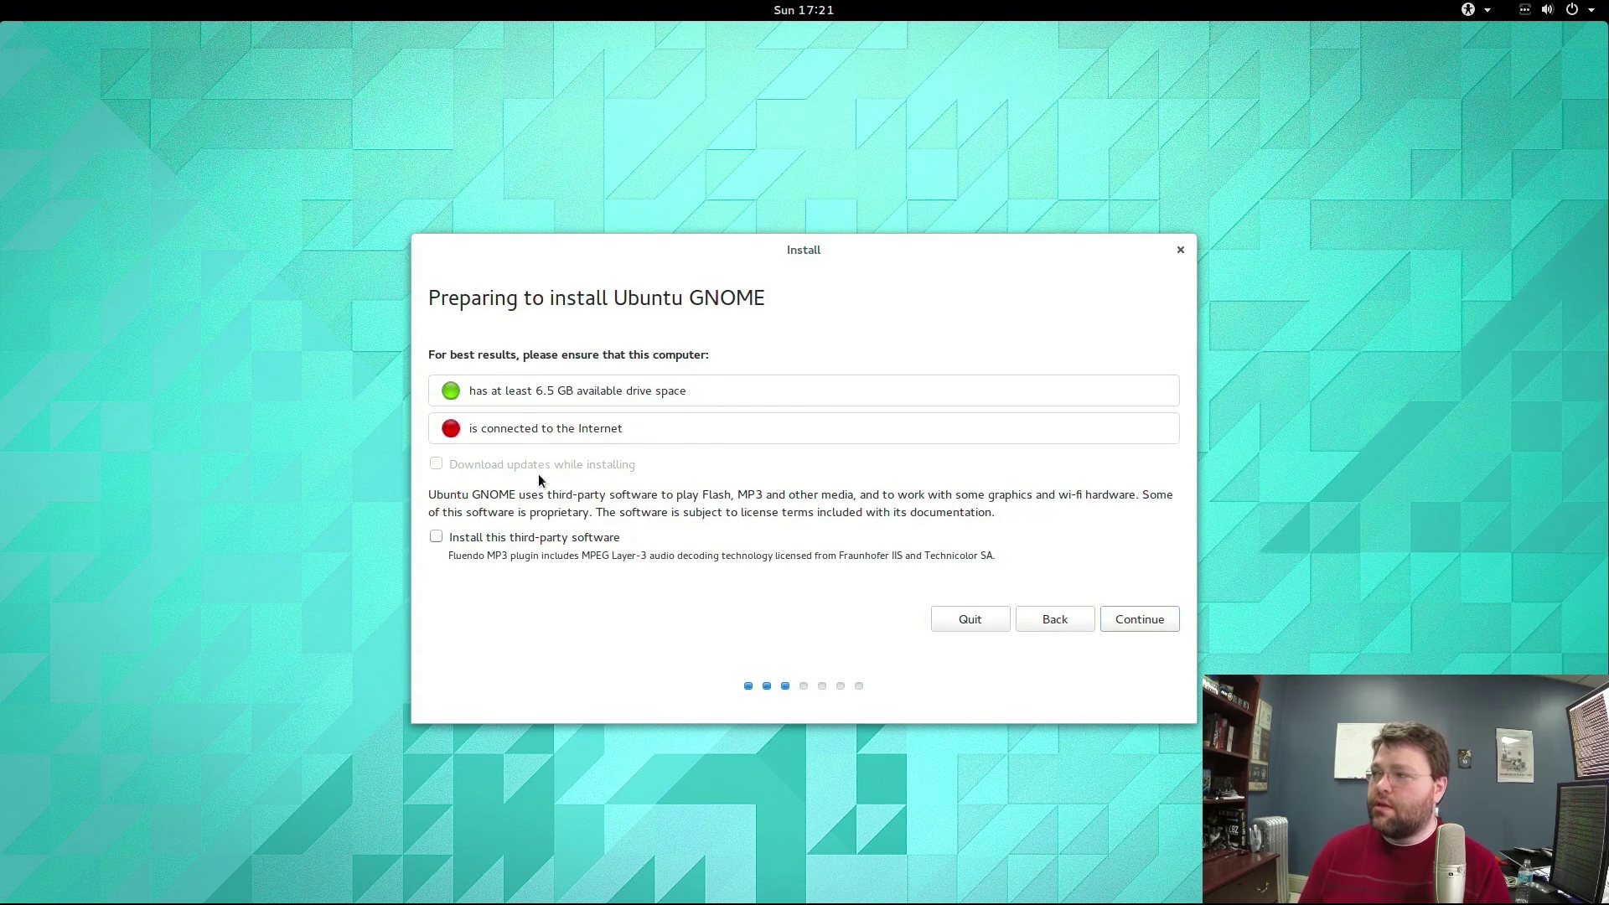
click(524, 538)
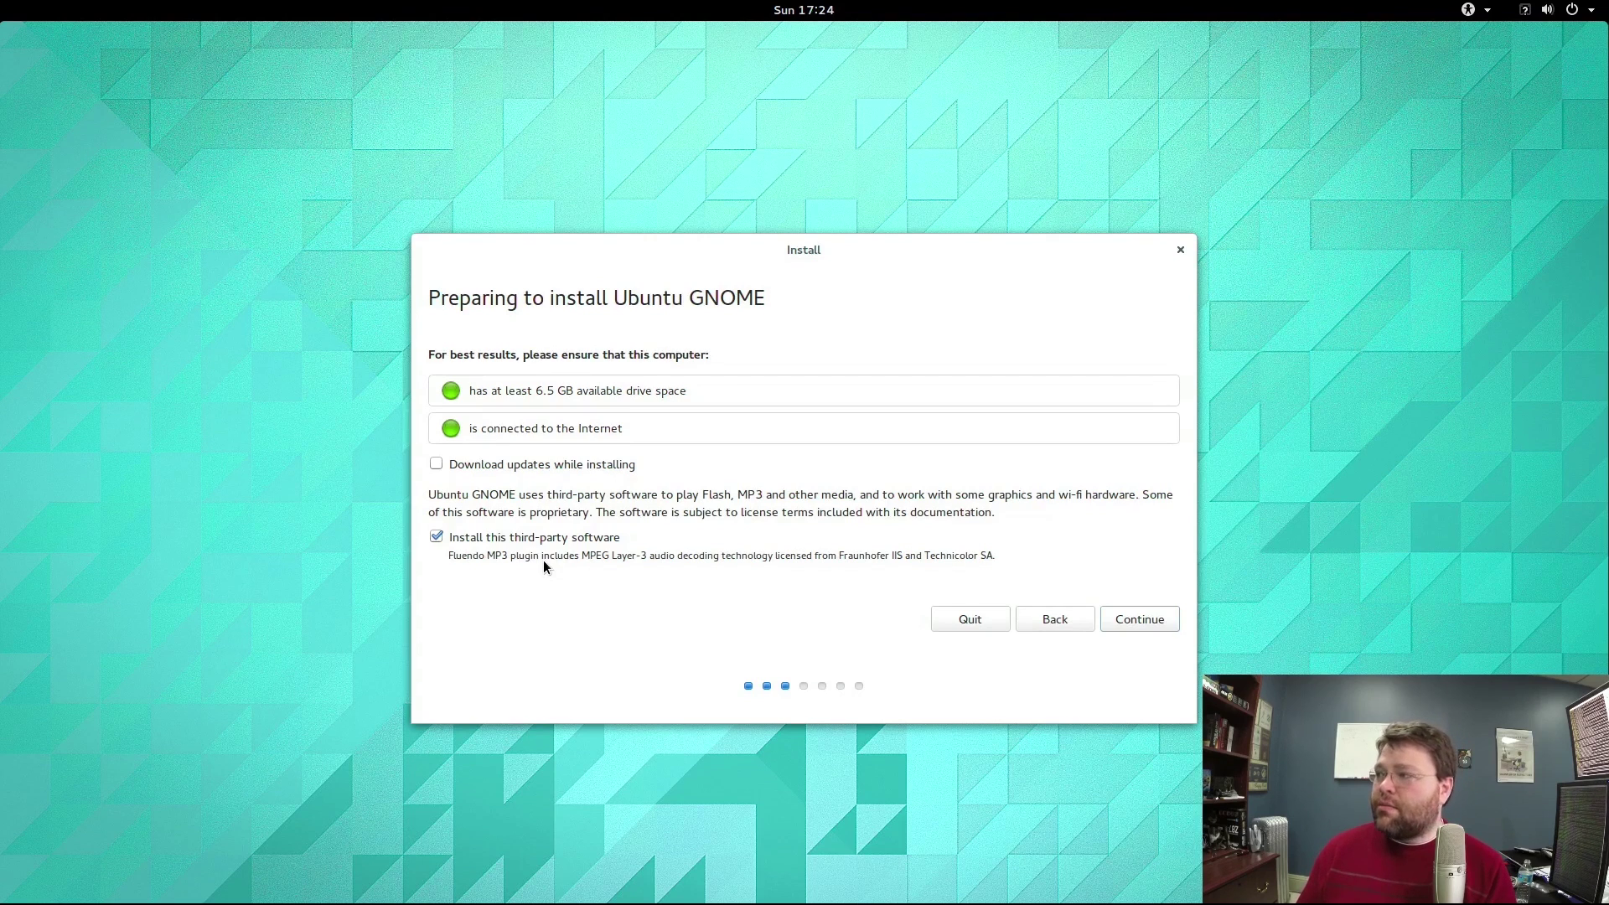
Continue past Preparing to install to the Installation type page.
click(1155, 627)
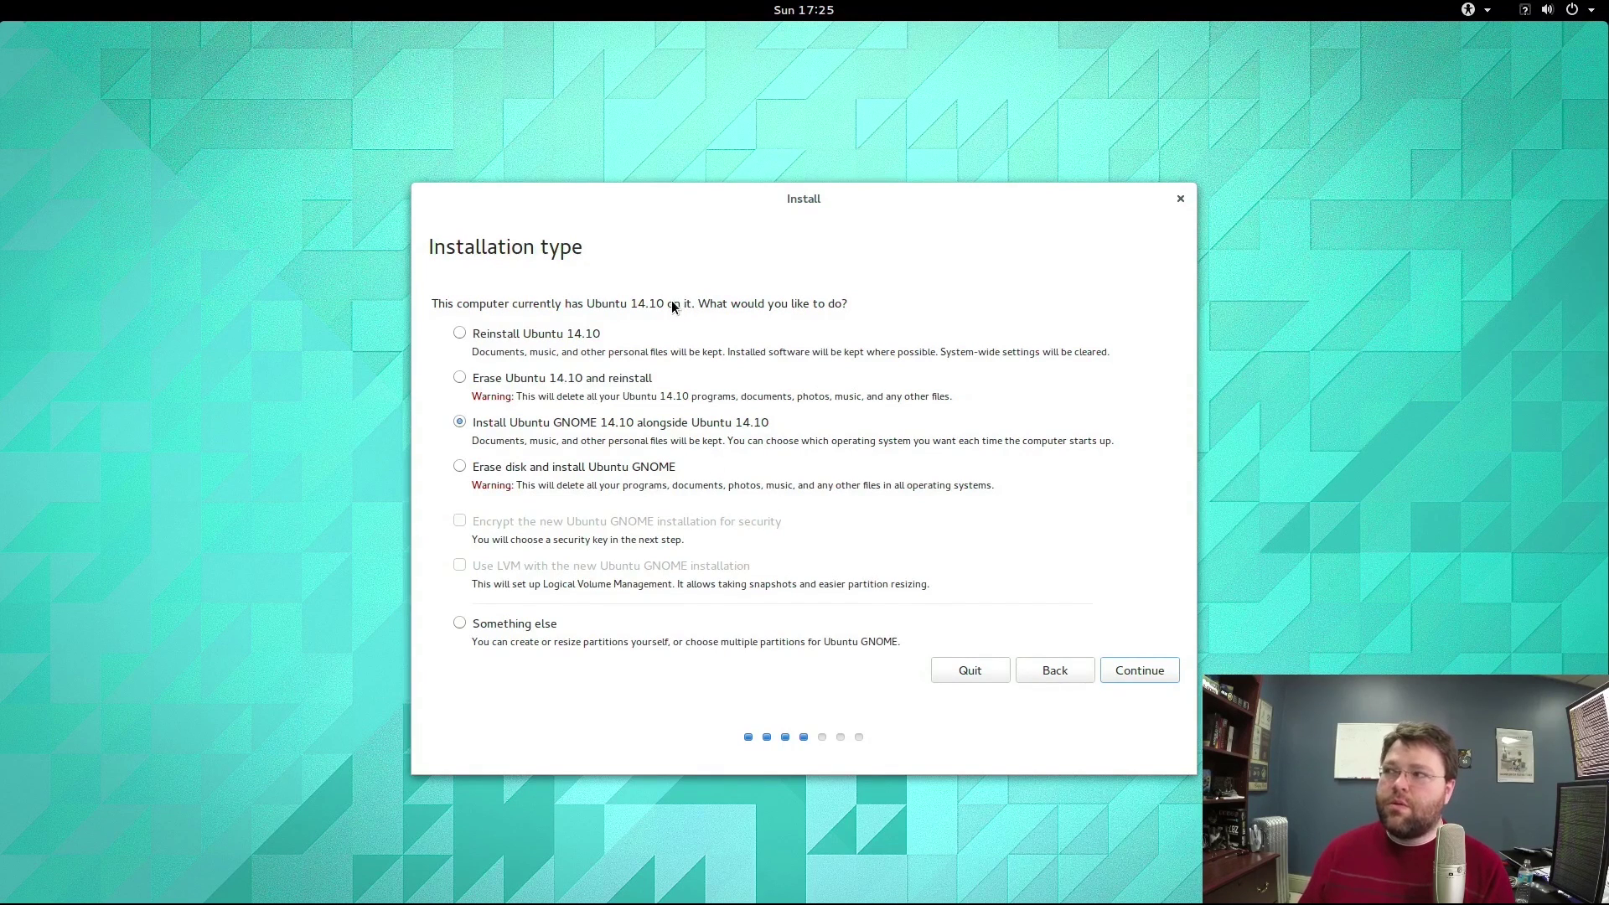
Select Erase disk and install Ubuntu GNOME, then Install Now.
click(538, 466)
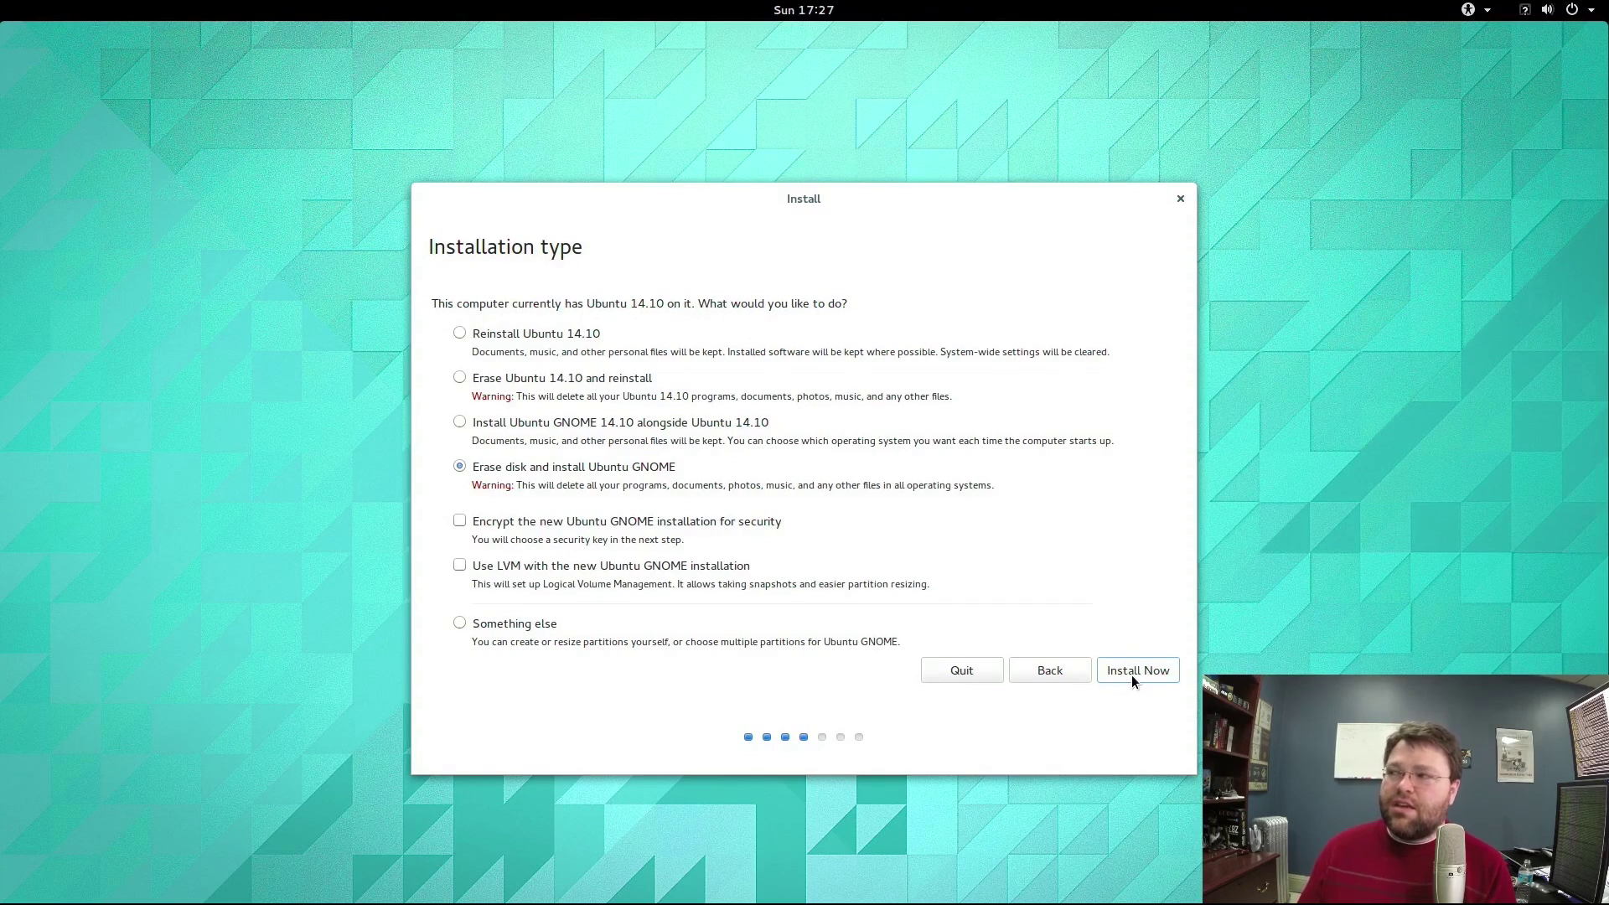
click(1133, 675)
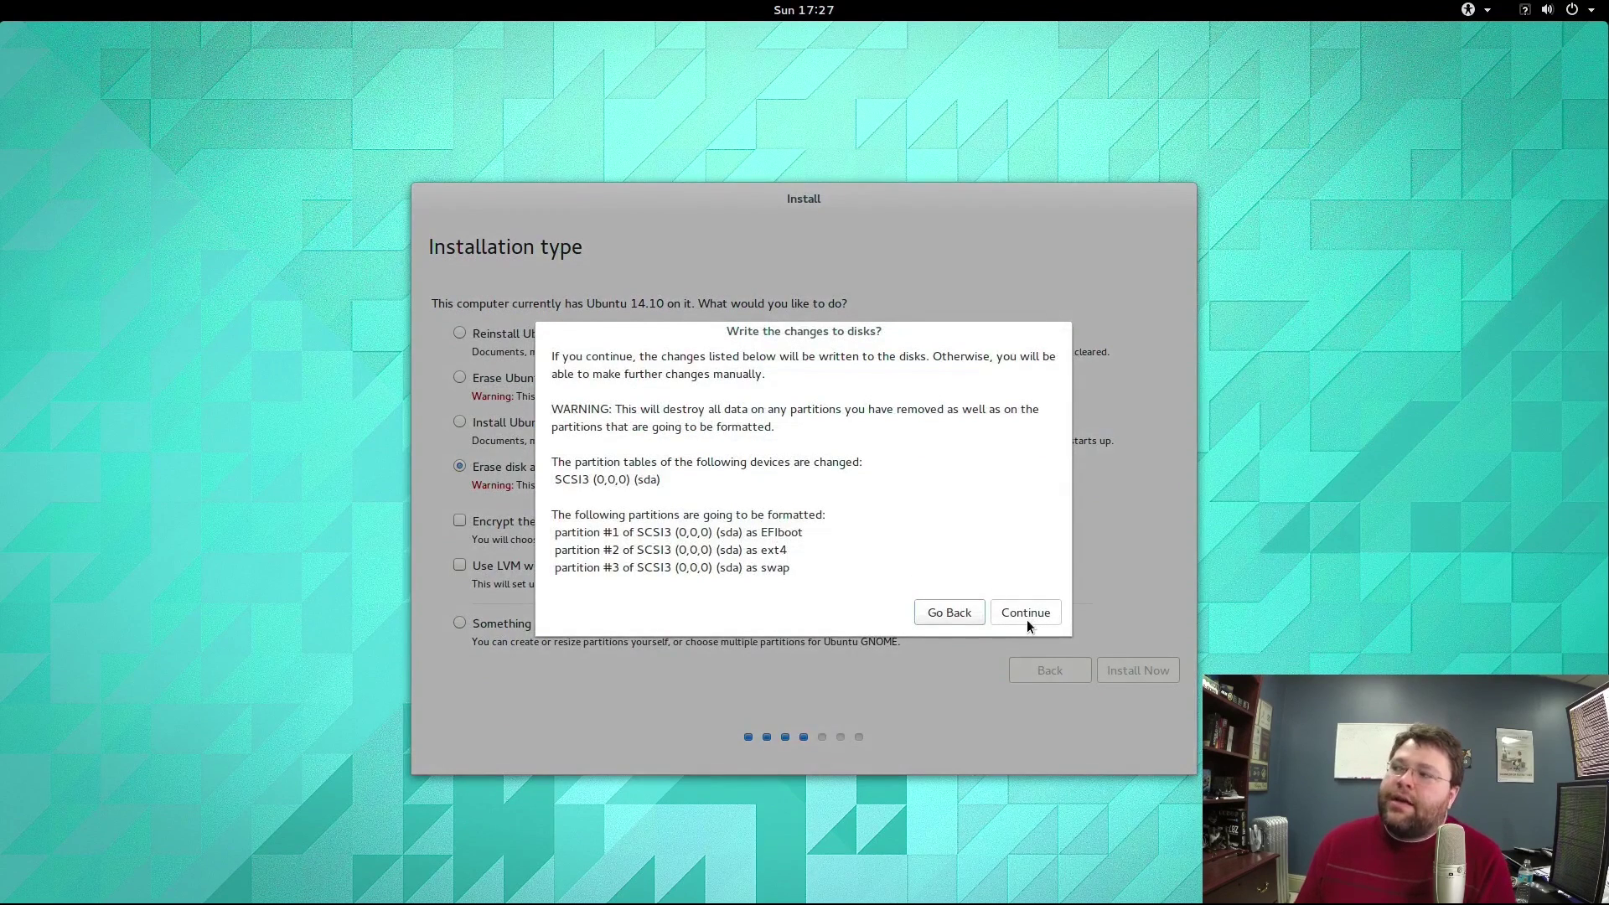
Confirm writing disk changes, keep New York time zone and English (US) keyboard.
click(1028, 619)
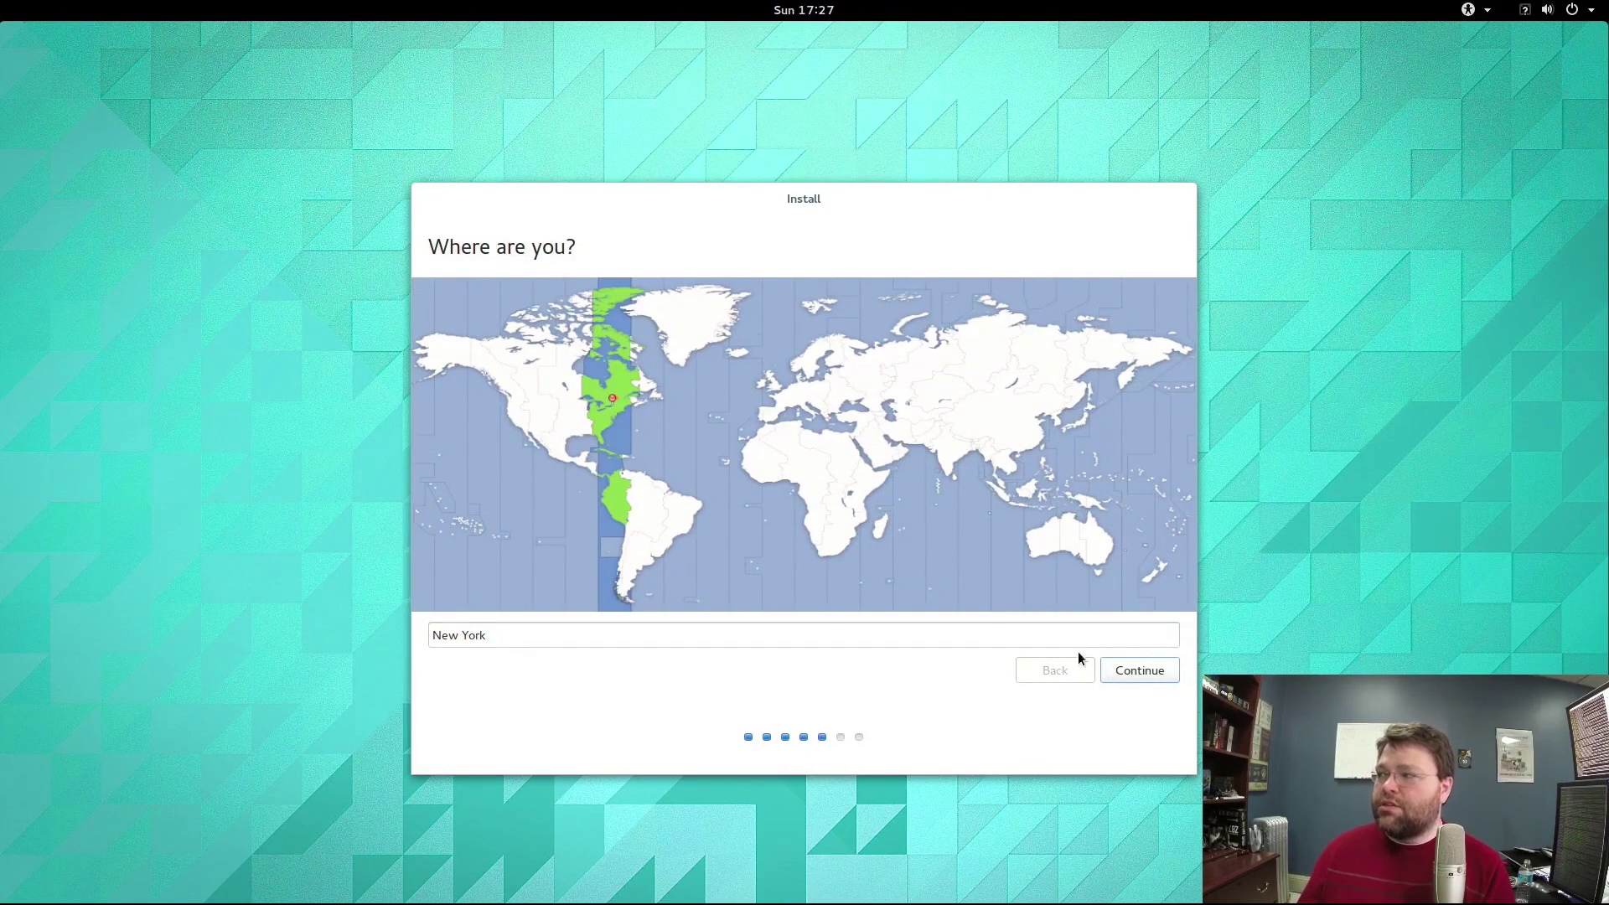
click(1130, 668)
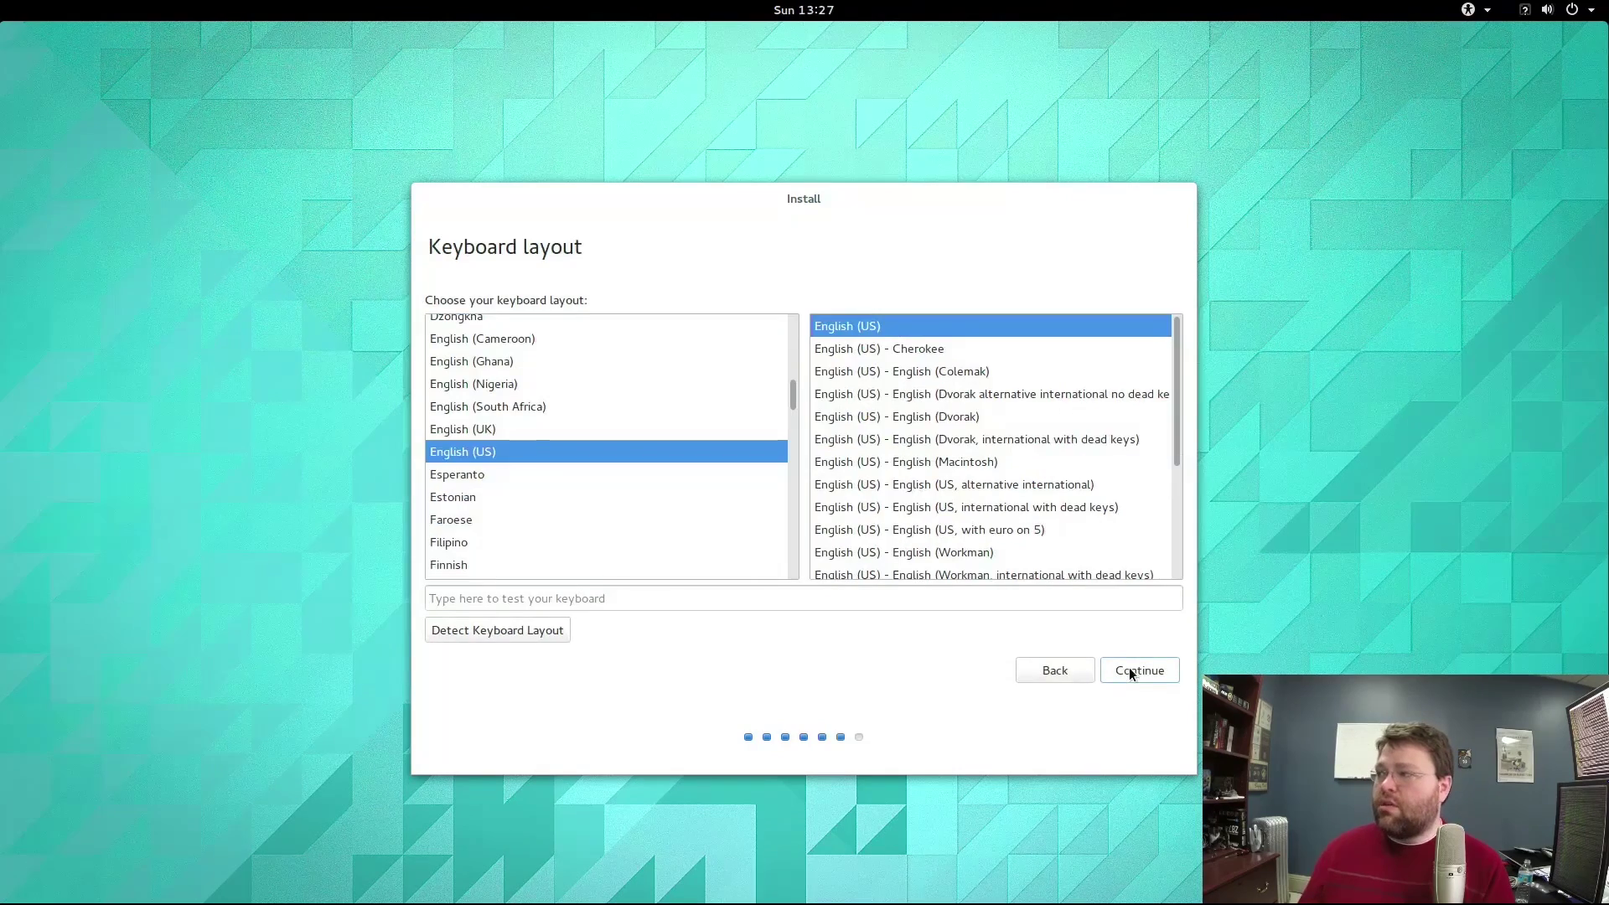
click(1130, 667)
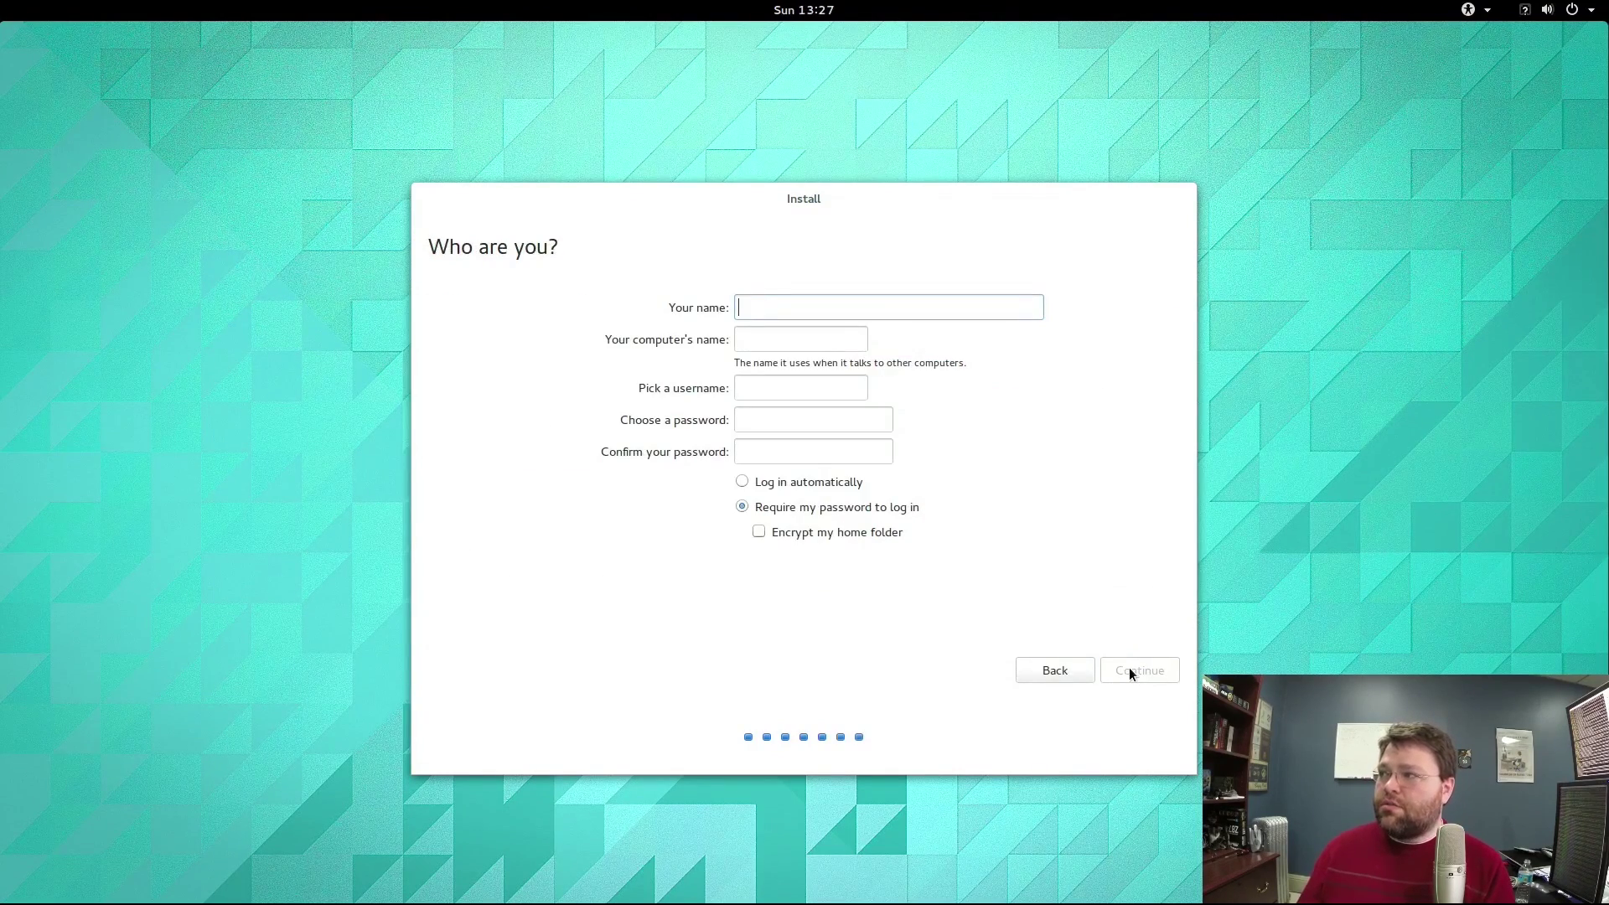
Enter the user's name and account password on Who are you? and continue.
text(w)
key(Tab)
key(Tab)
key(Tab)
text(password)
key(Tab)
text(password)
key(Tab)
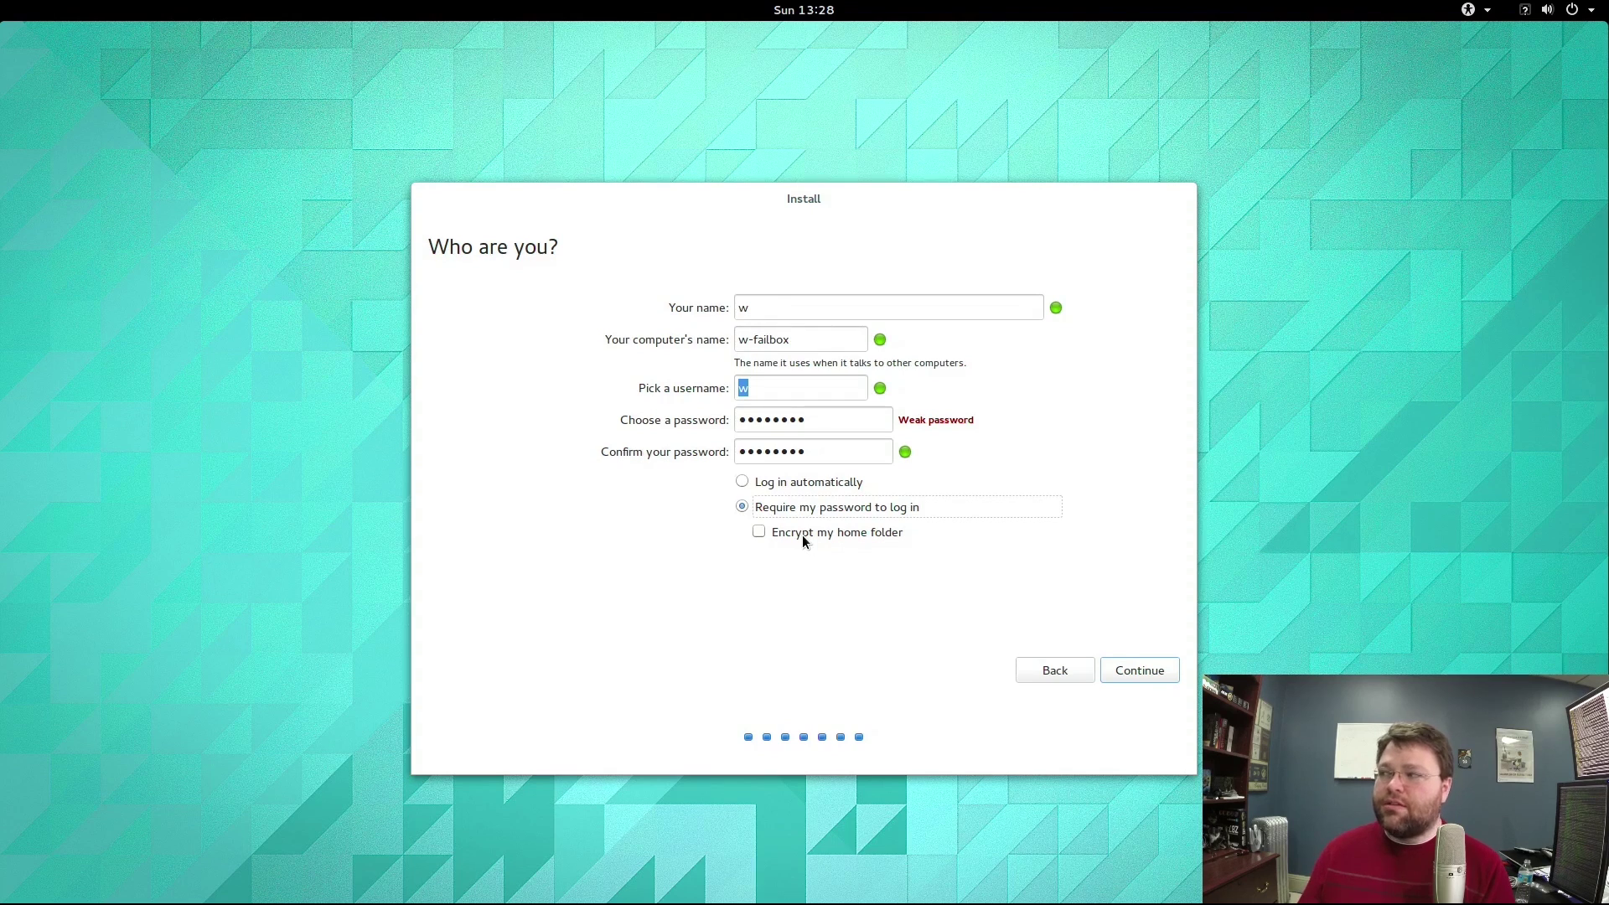
click(1160, 674)
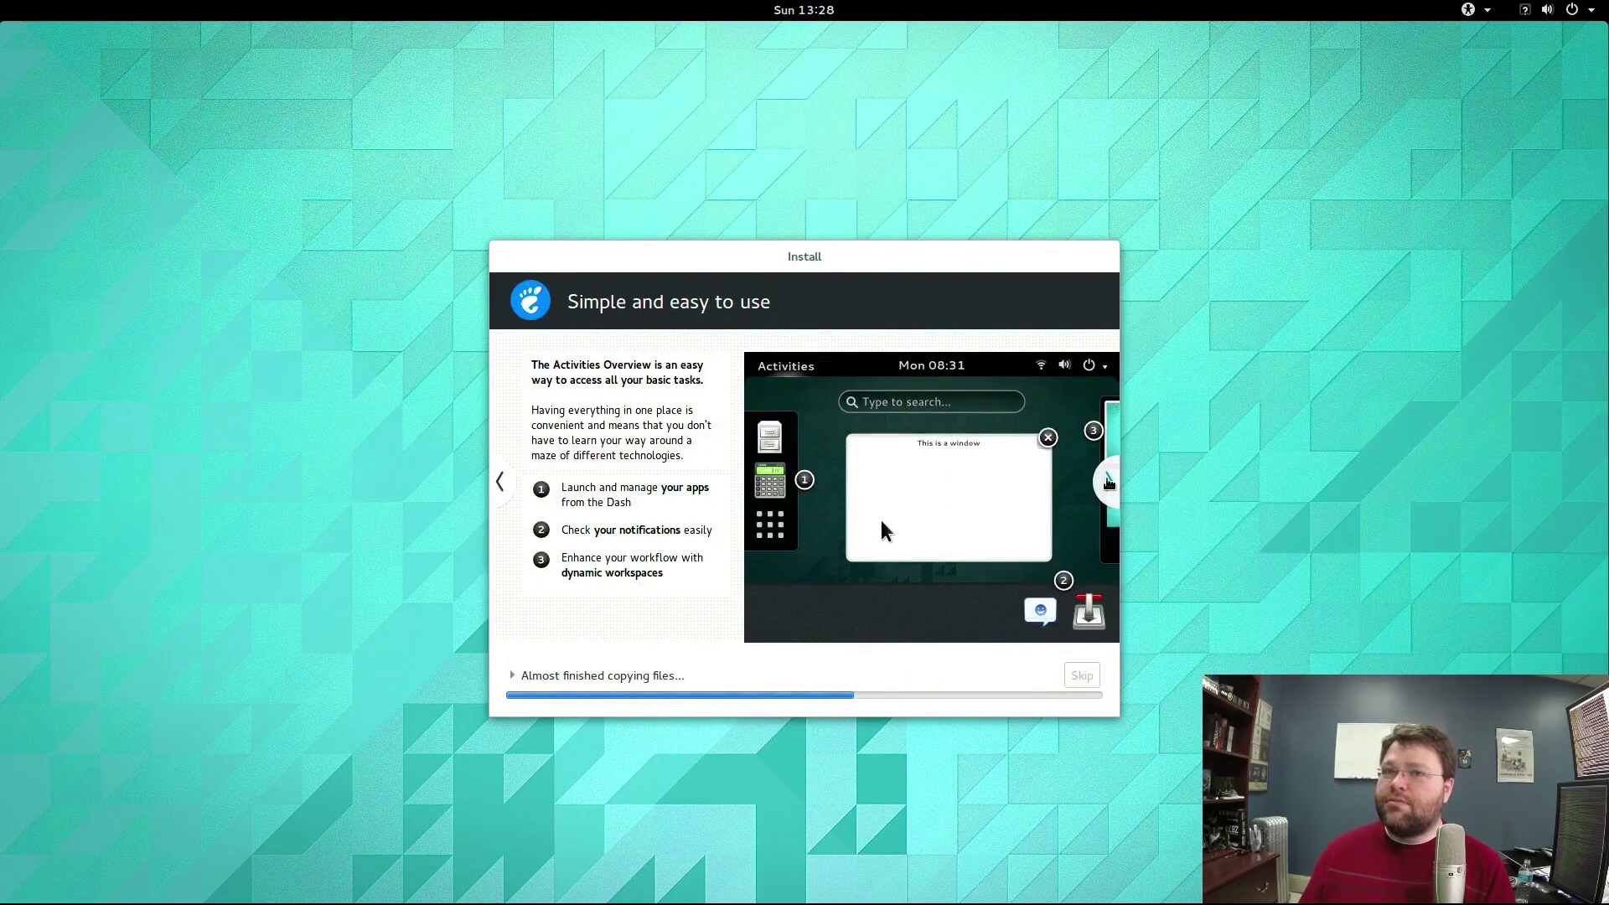
Page through the installer slideshow, then Restart Now once installation completes.
click(1109, 482)
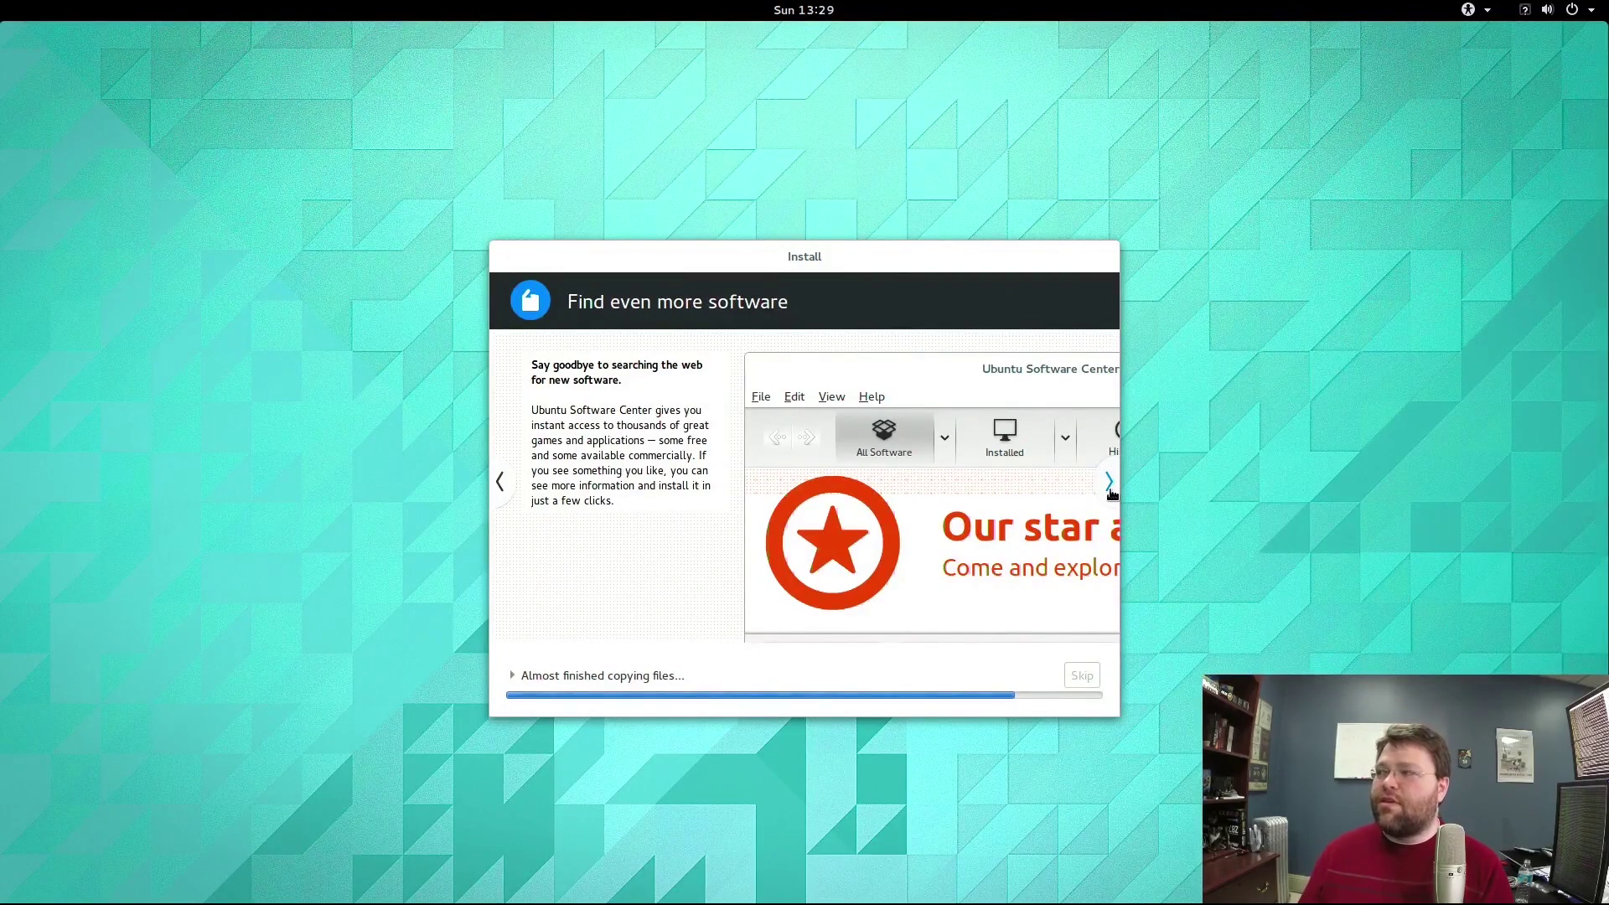
click(1109, 484)
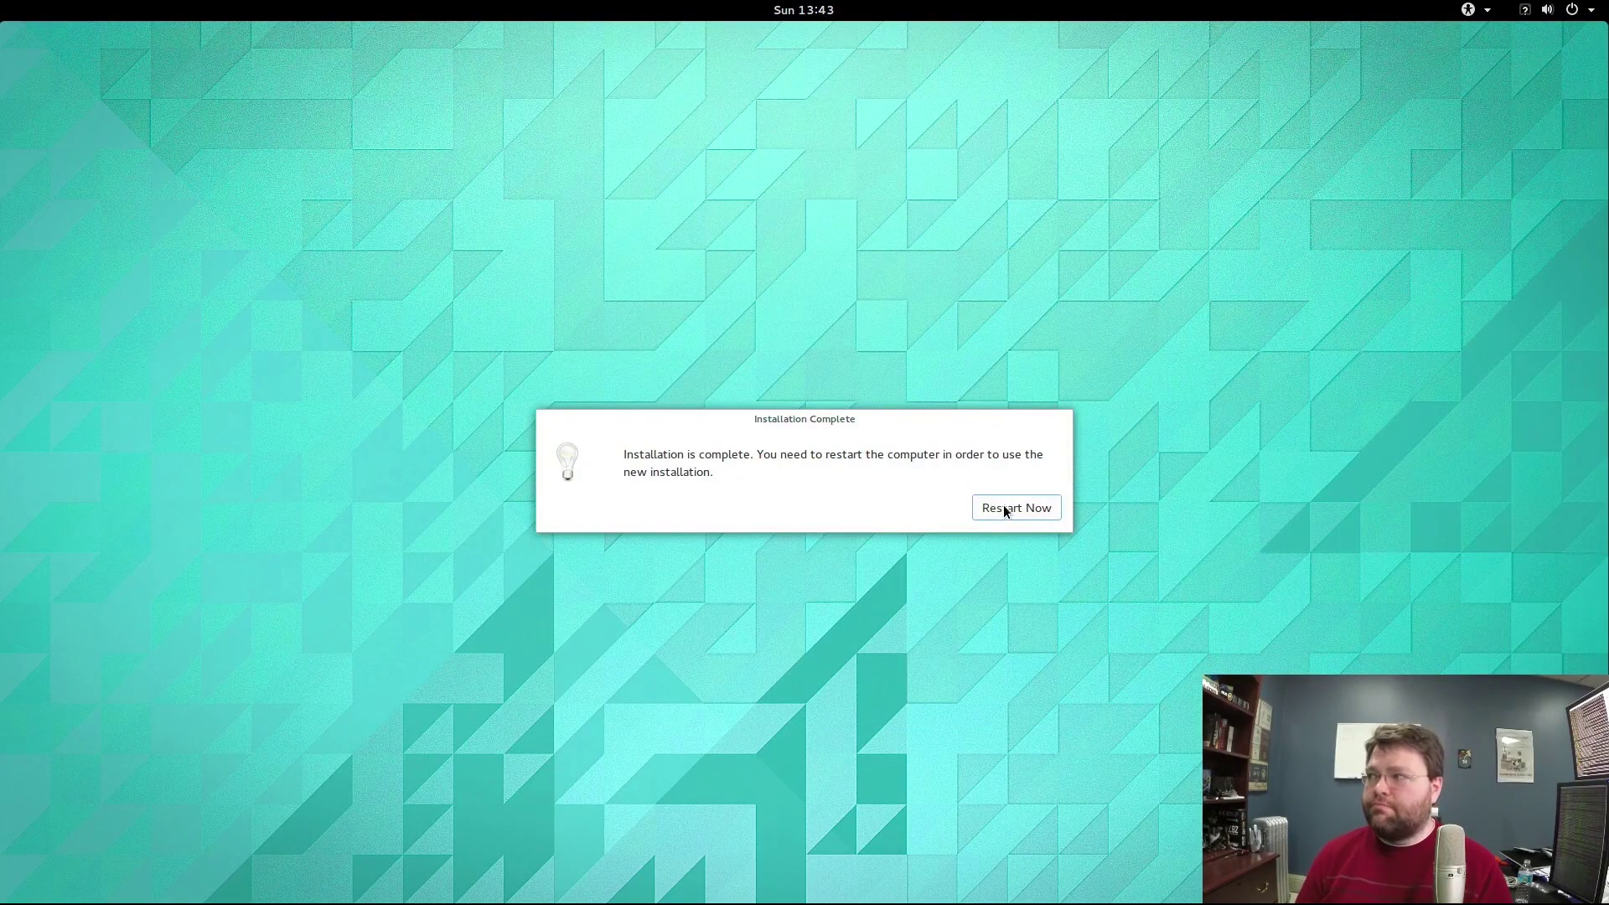
click(1005, 509)
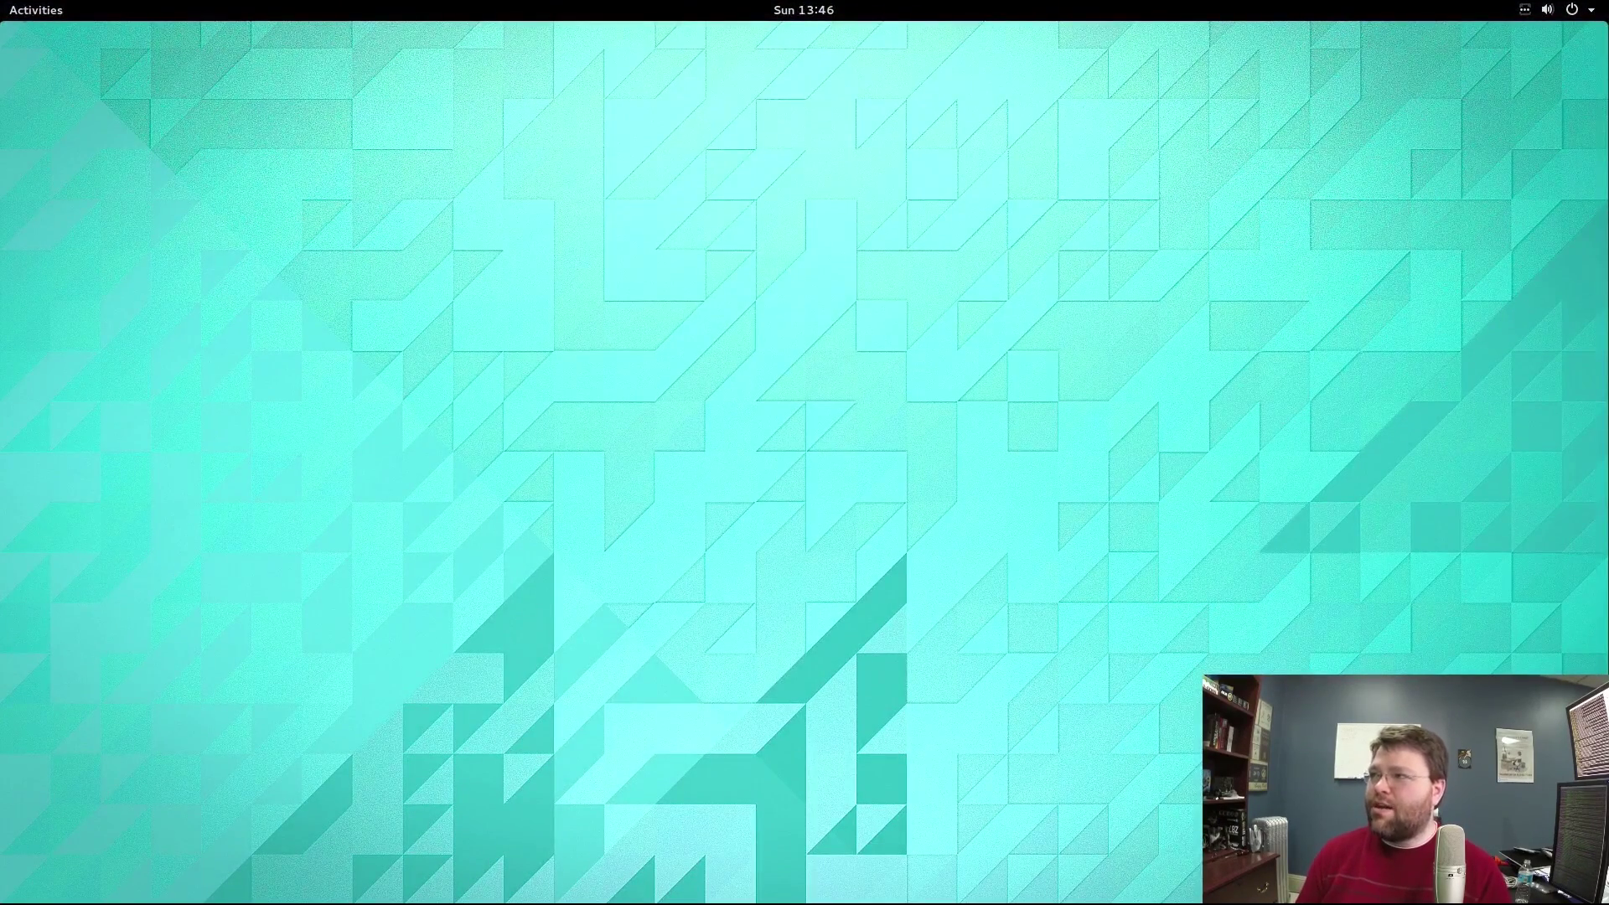
Open the Activities overview on the new Ubuntu GNOME desktop.
click(35, 10)
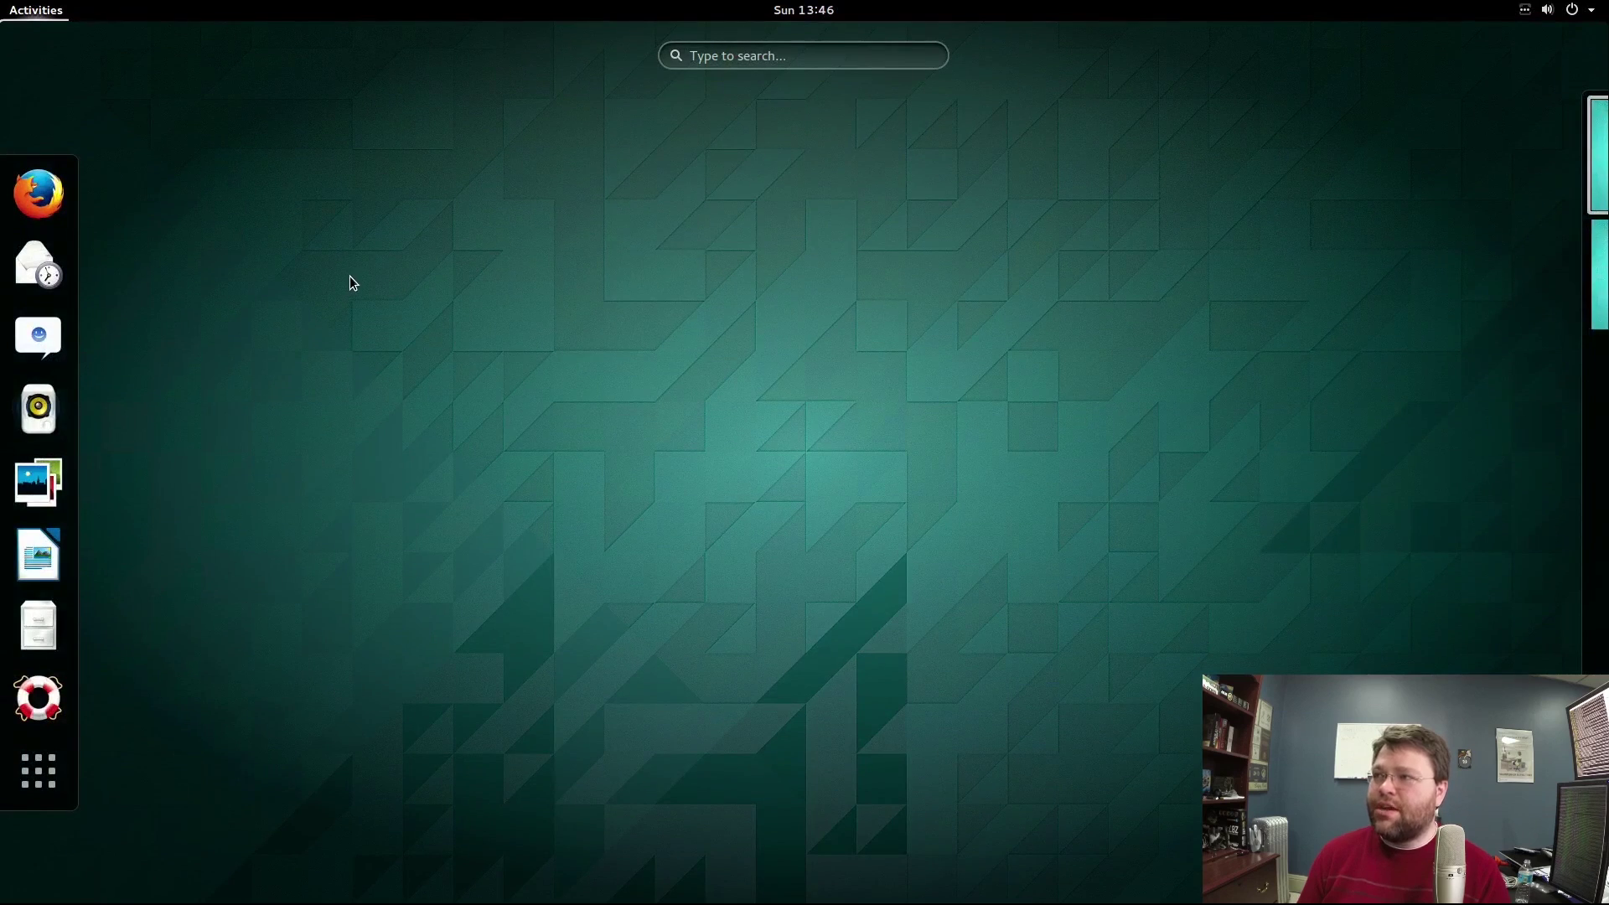
Close and reopen the Activities overview twice, checking the workspace strip on the right.
click(591, 321)
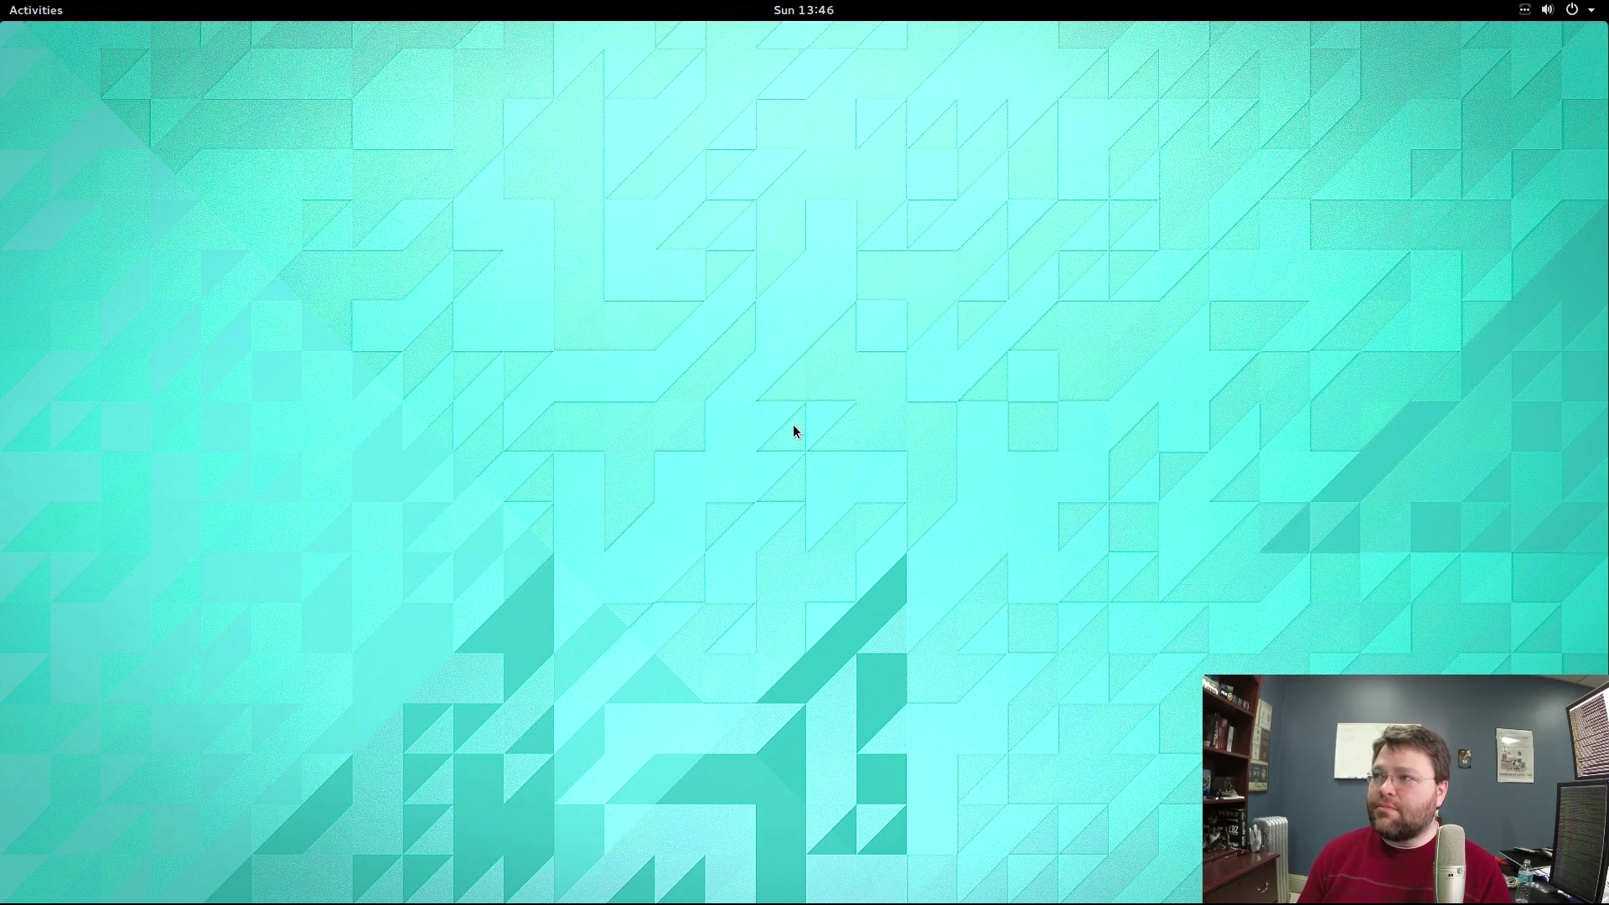
click(53, 10)
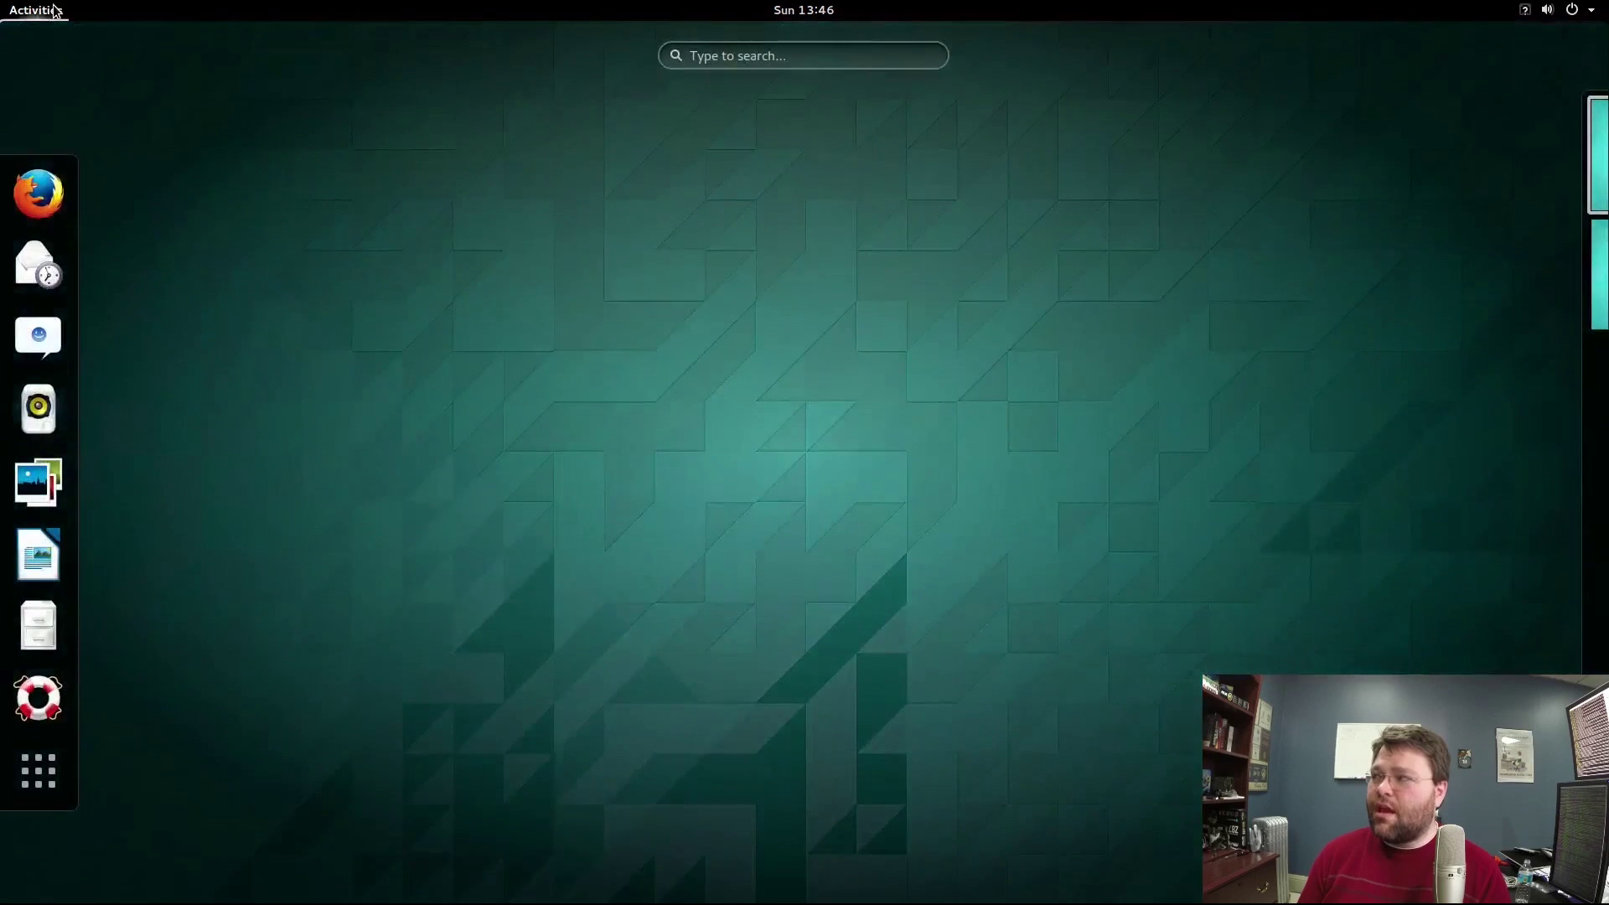
mouse_move(1447, 279)
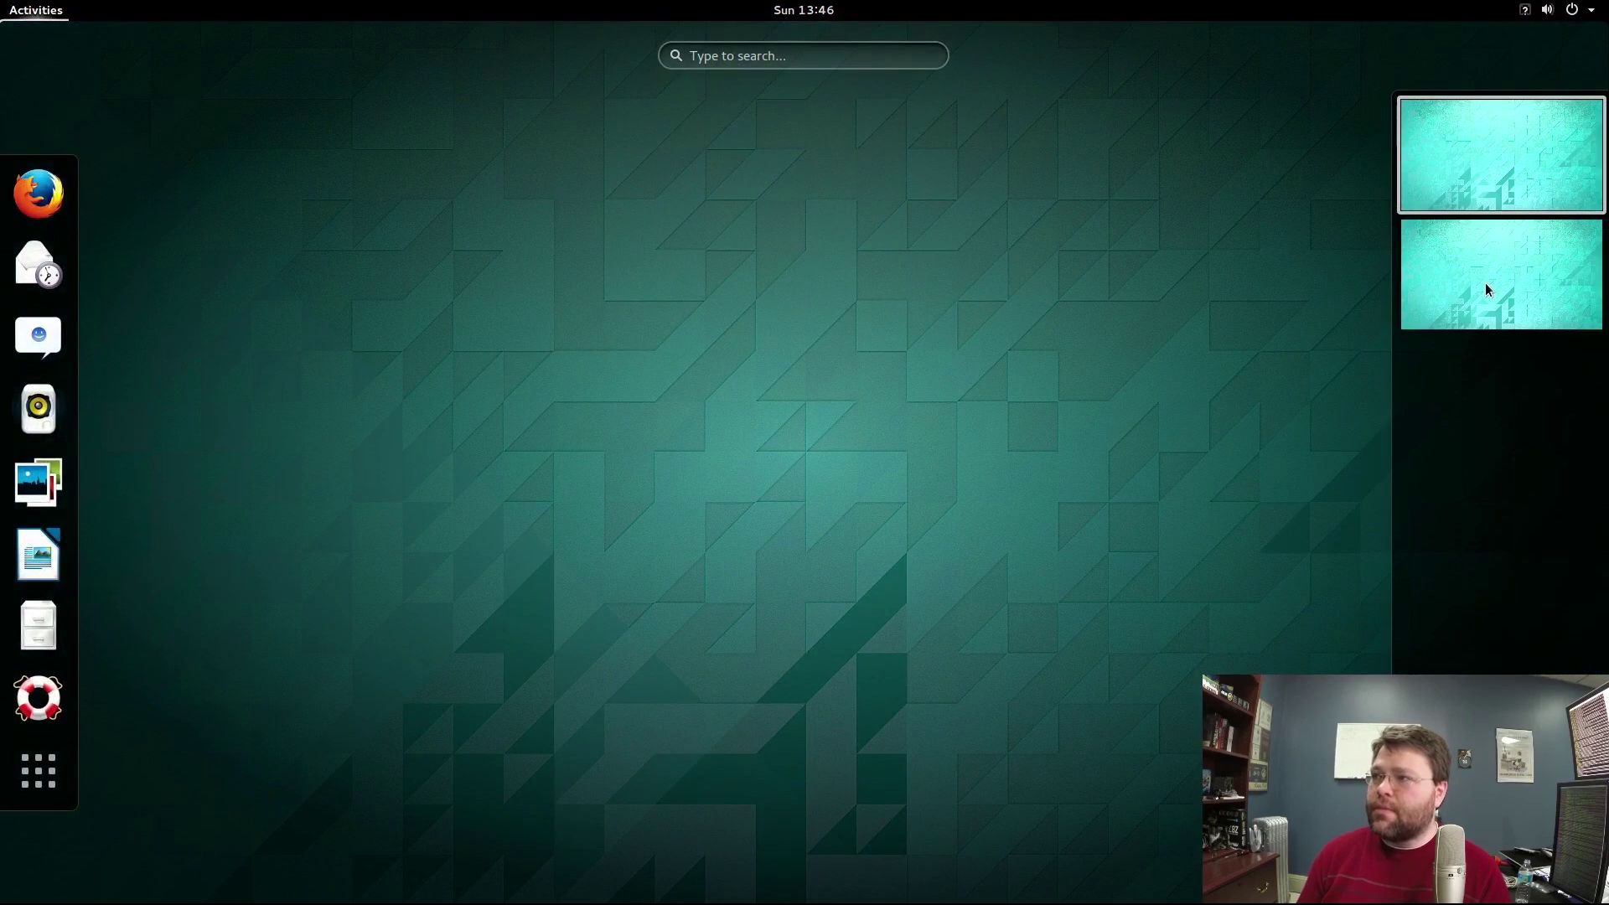
click(763, 334)
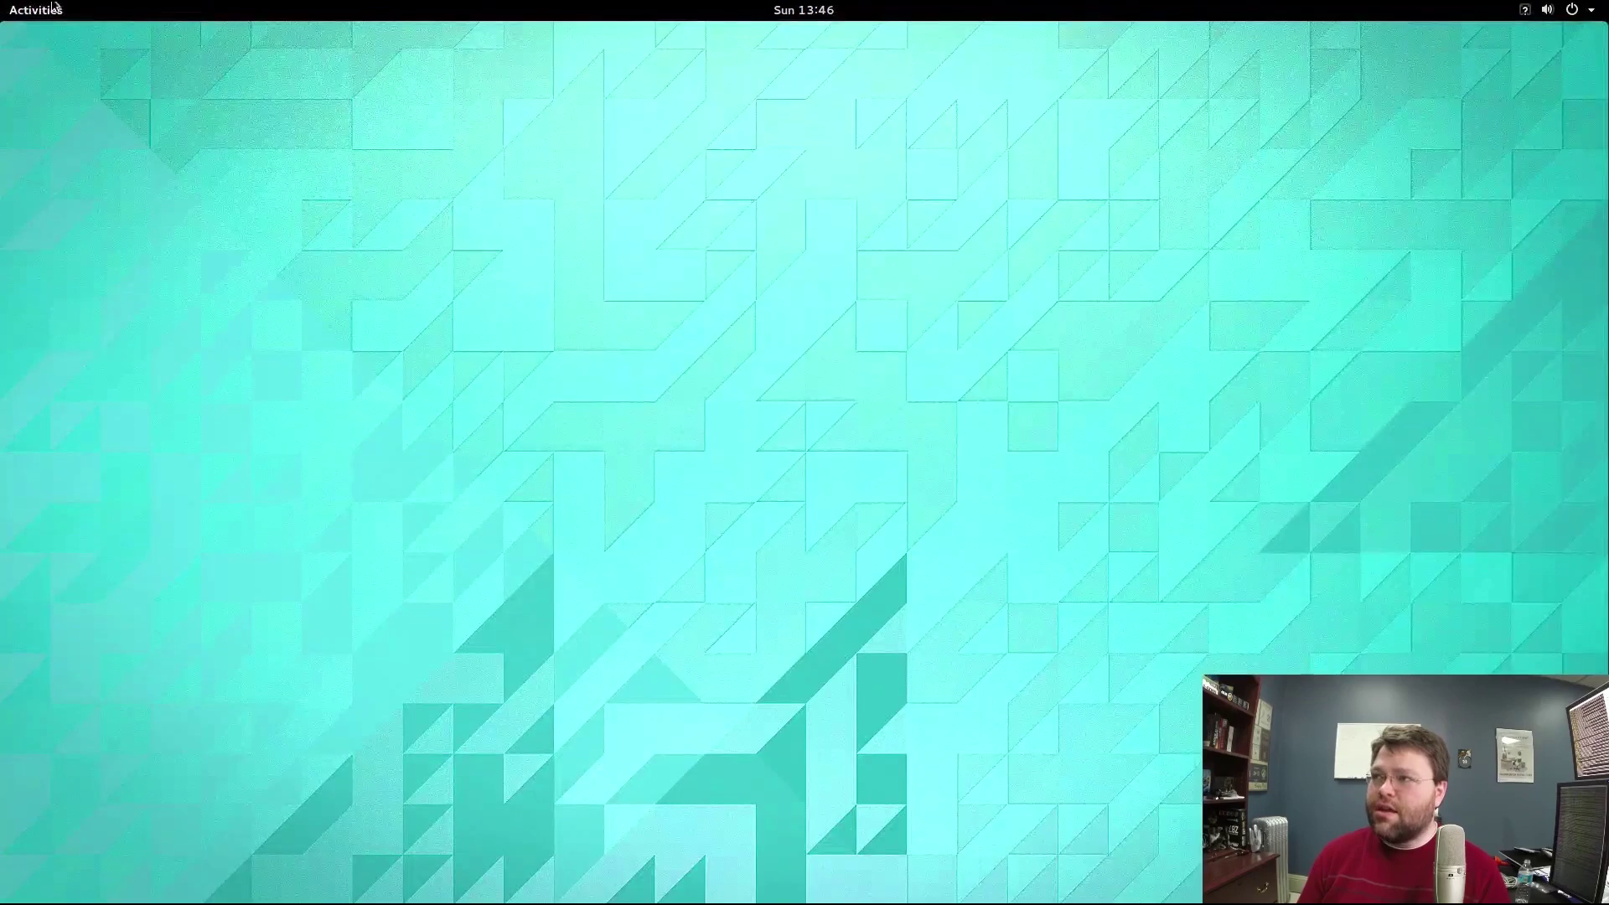
click(52, 7)
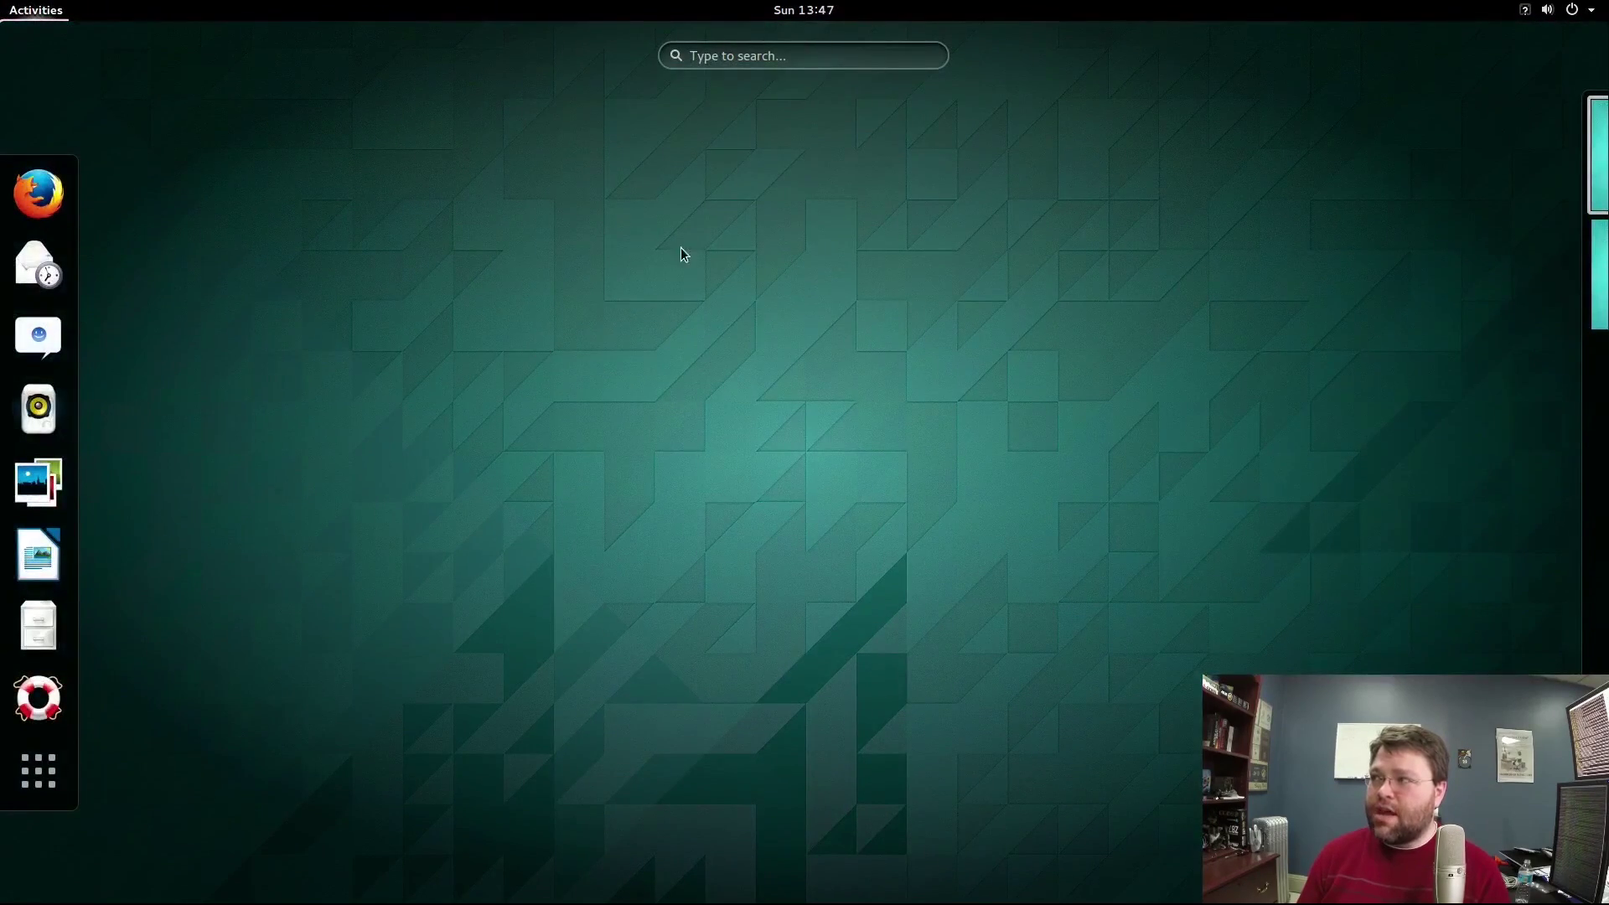
Launch Terminal from a 'terminal' search and move its window lower.
text(terminal)
click(813, 164)
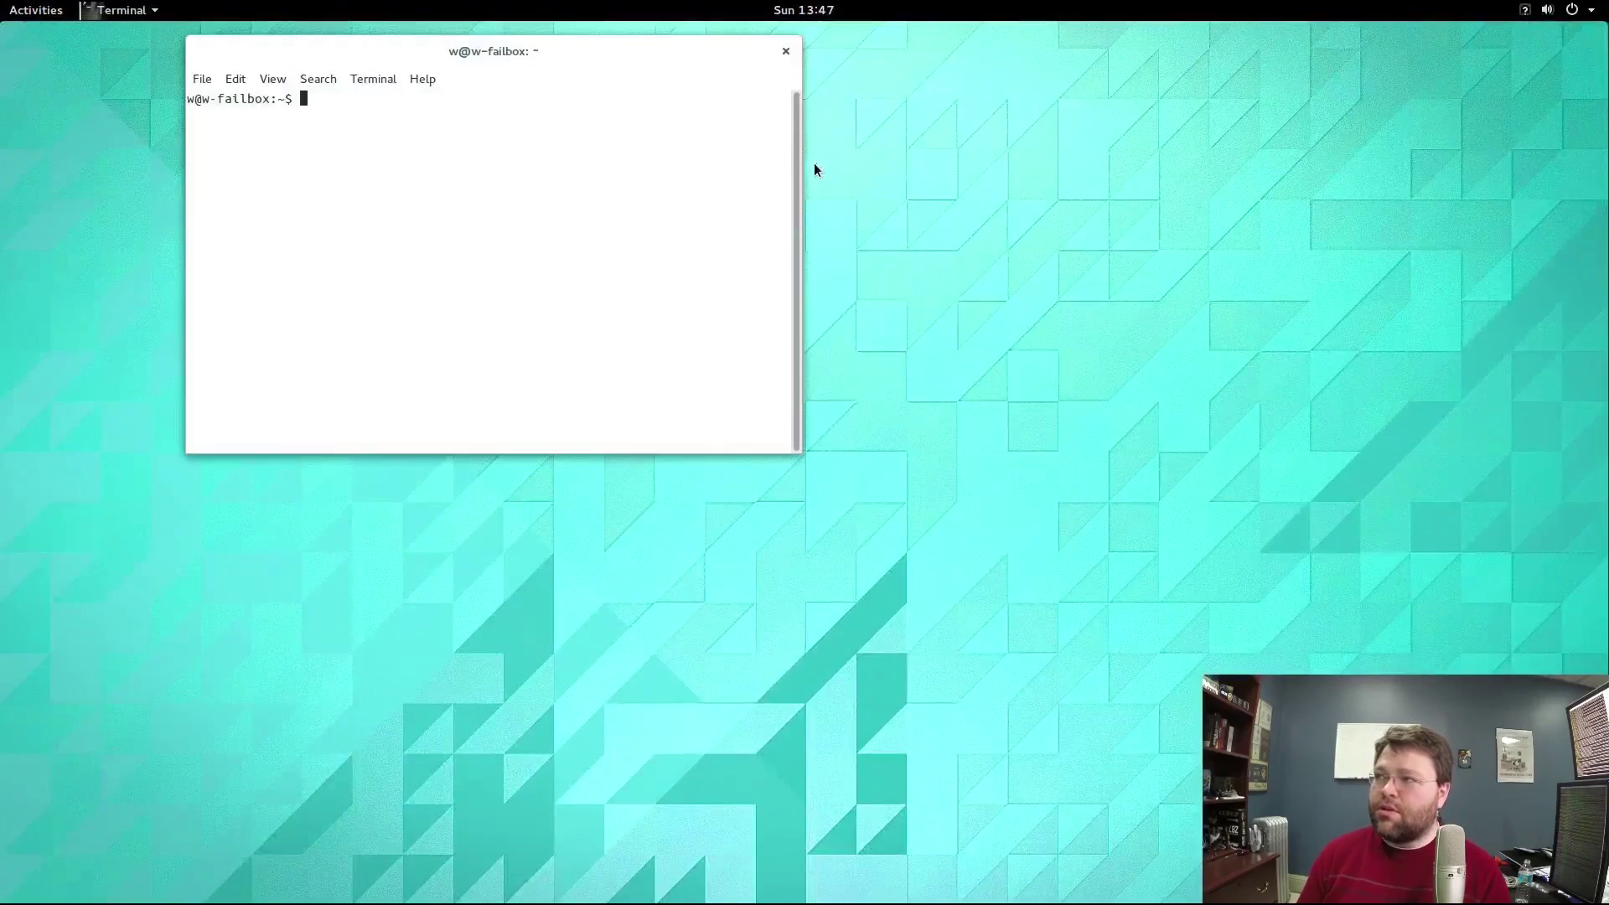
drag(286, 47, 247, 154)
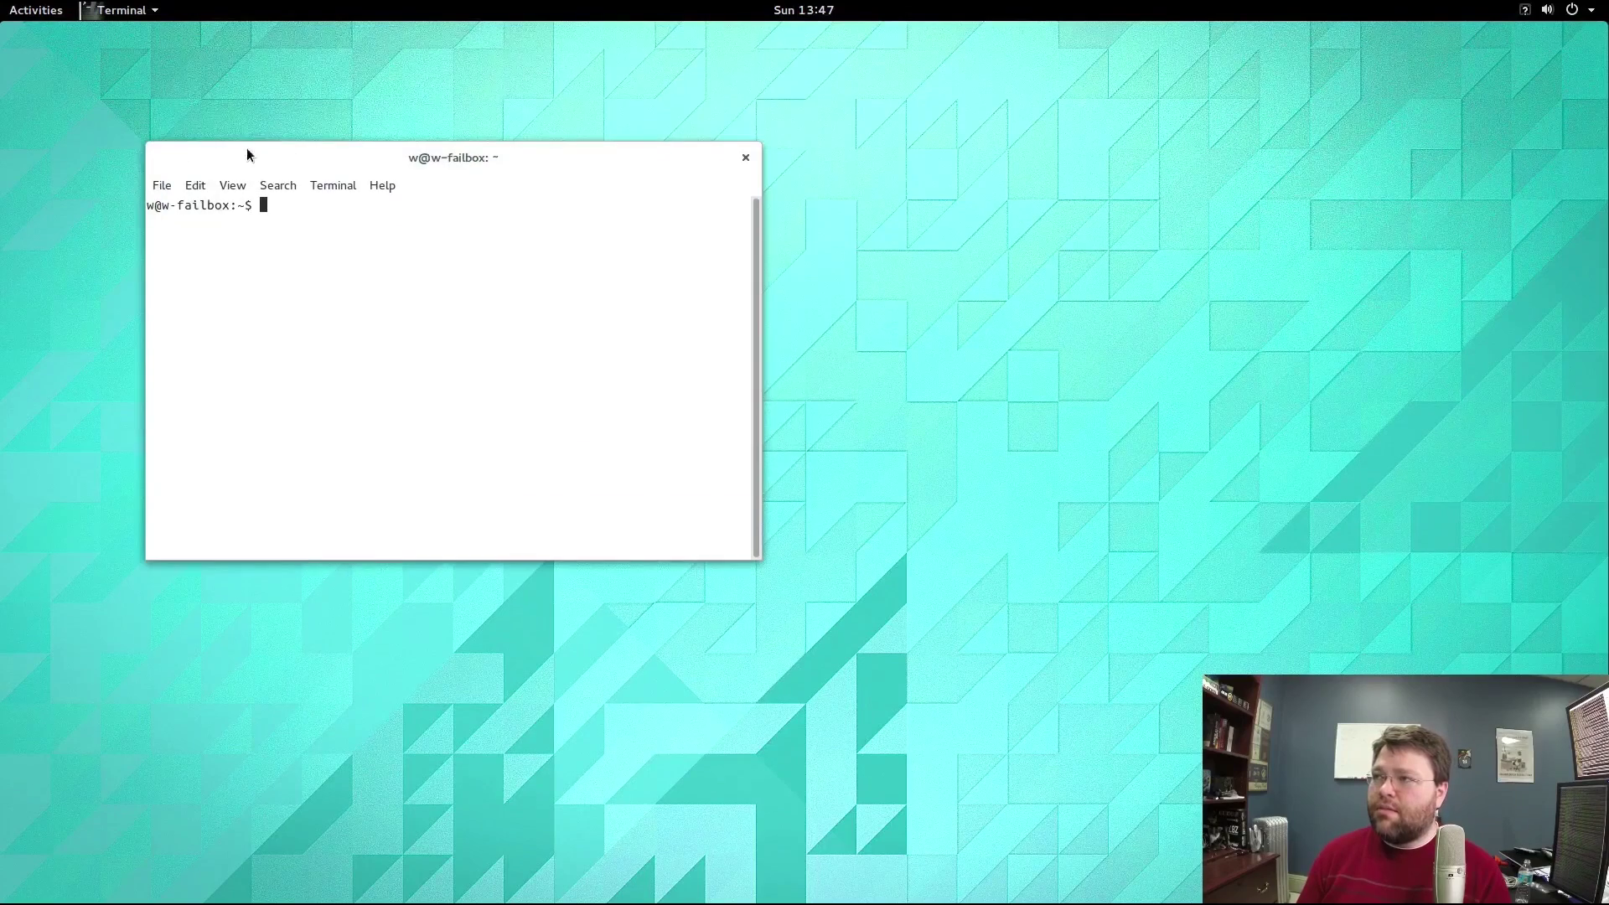
Launch Rhythmbox from the dash and drag it aside to reveal the terminal.
click(32, 10)
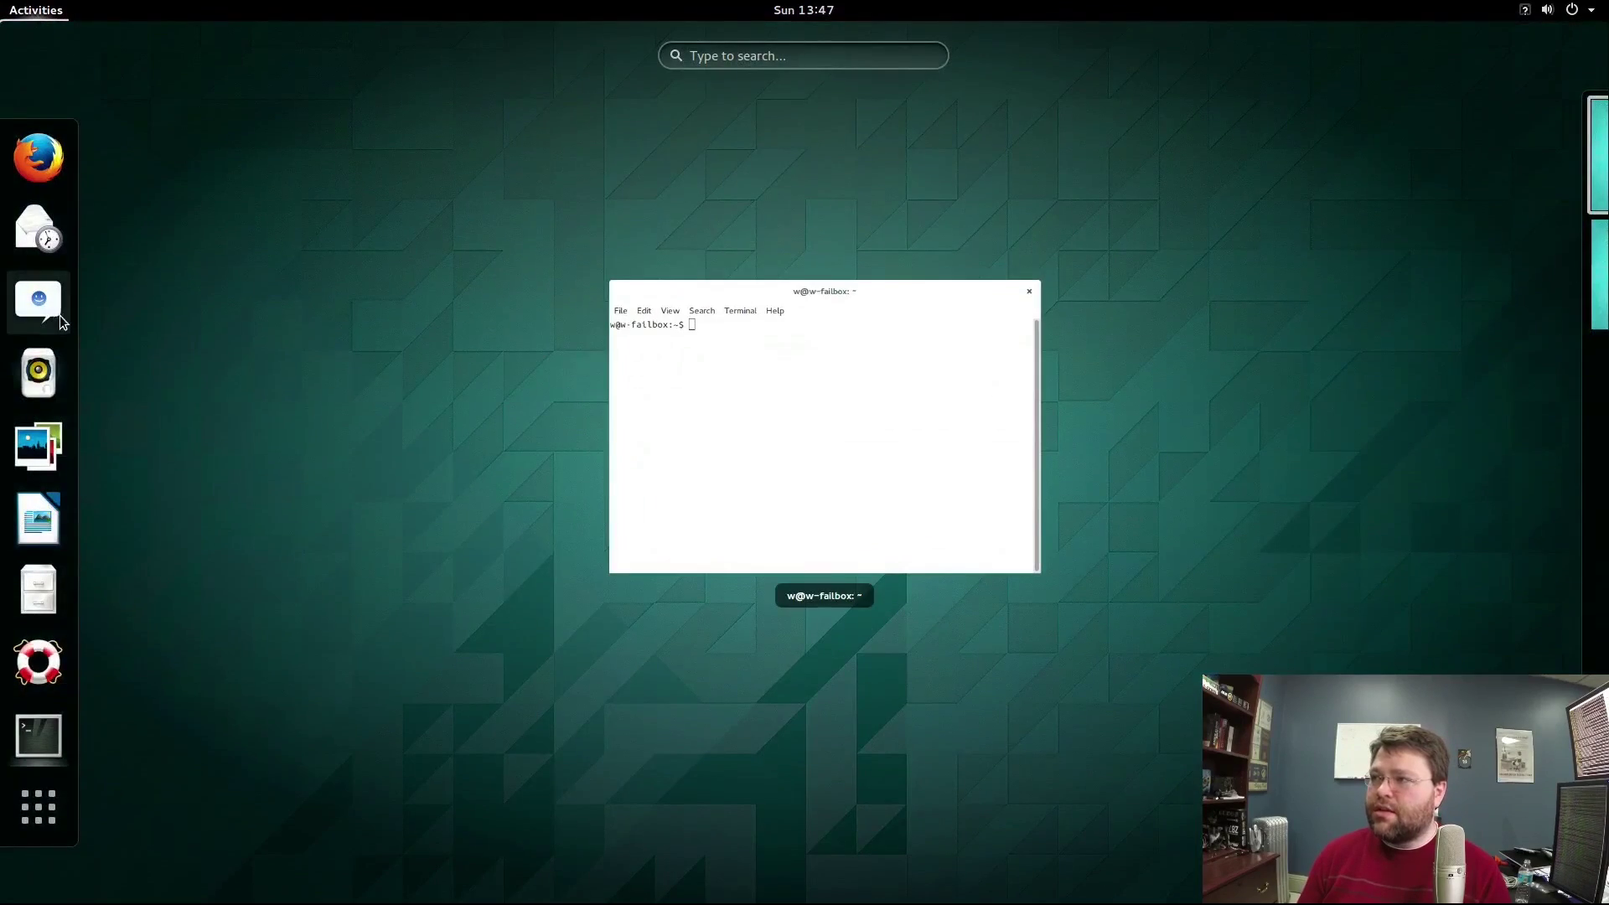
click(32, 377)
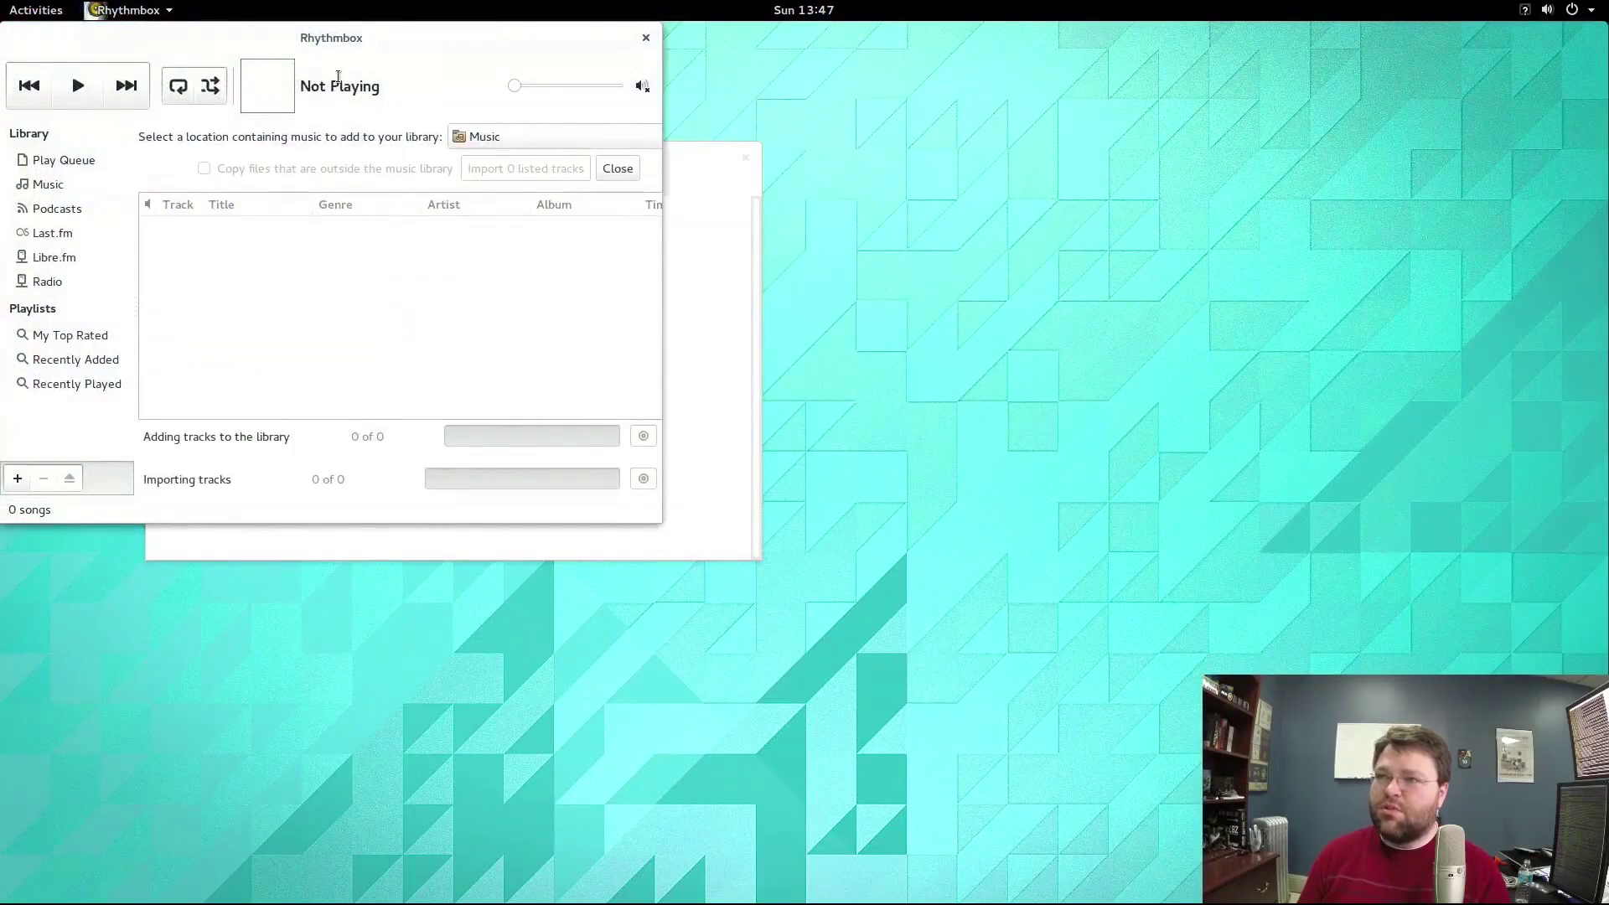
drag(281, 40, 653, 223)
Launch Firefox, move it down and right, then open the system Settings.
mouse_move(3, 2)
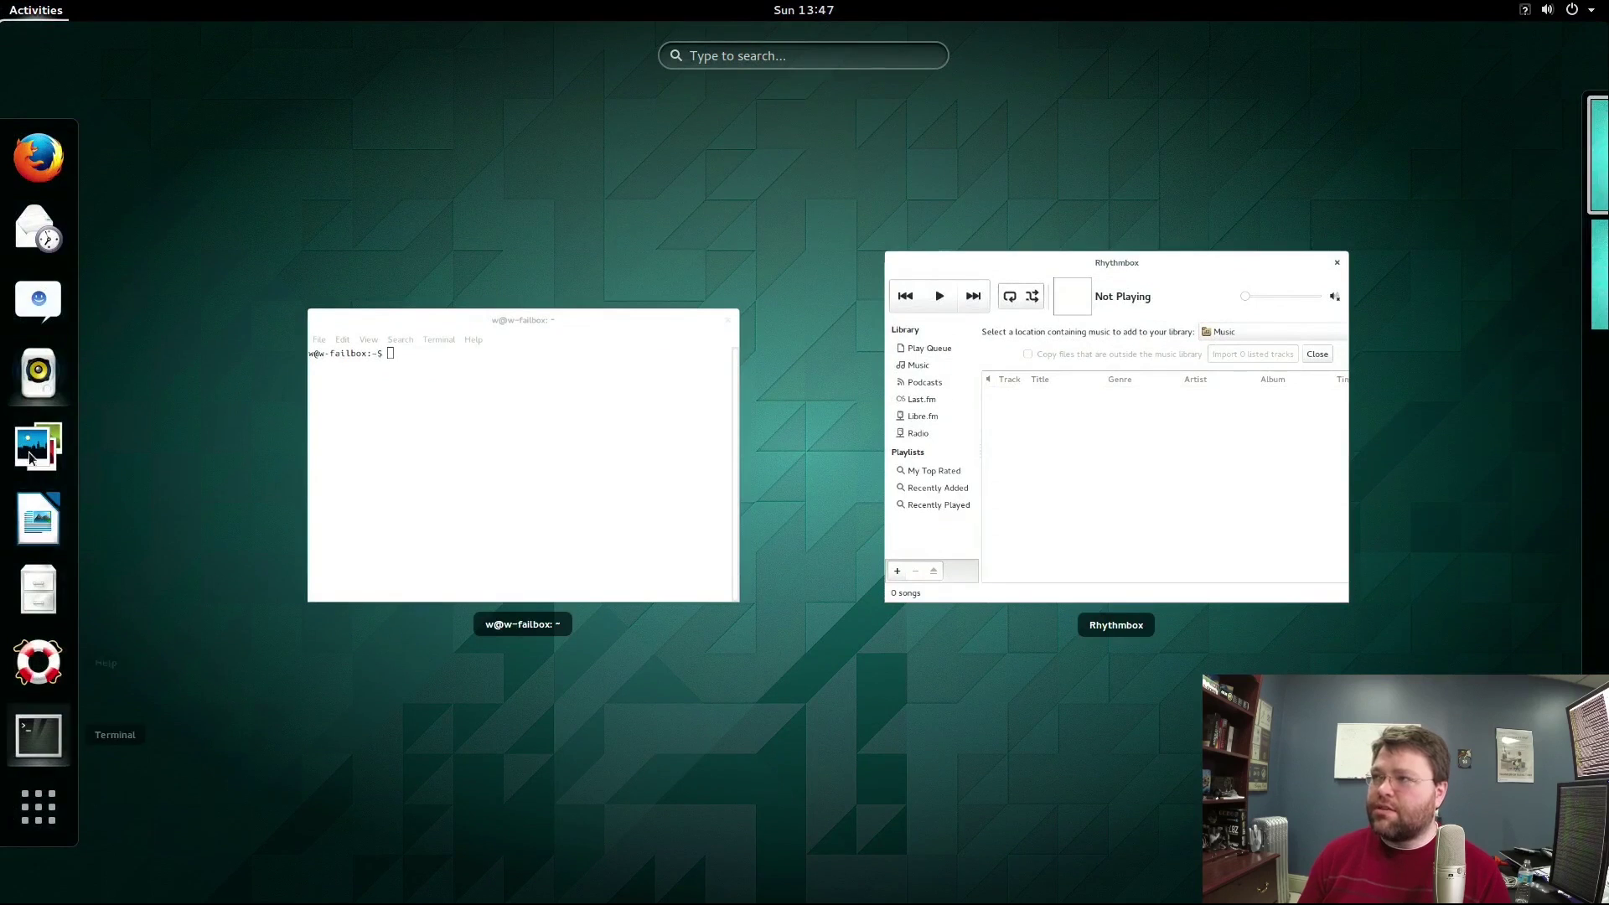
click(38, 158)
drag(550, 65, 729, 137)
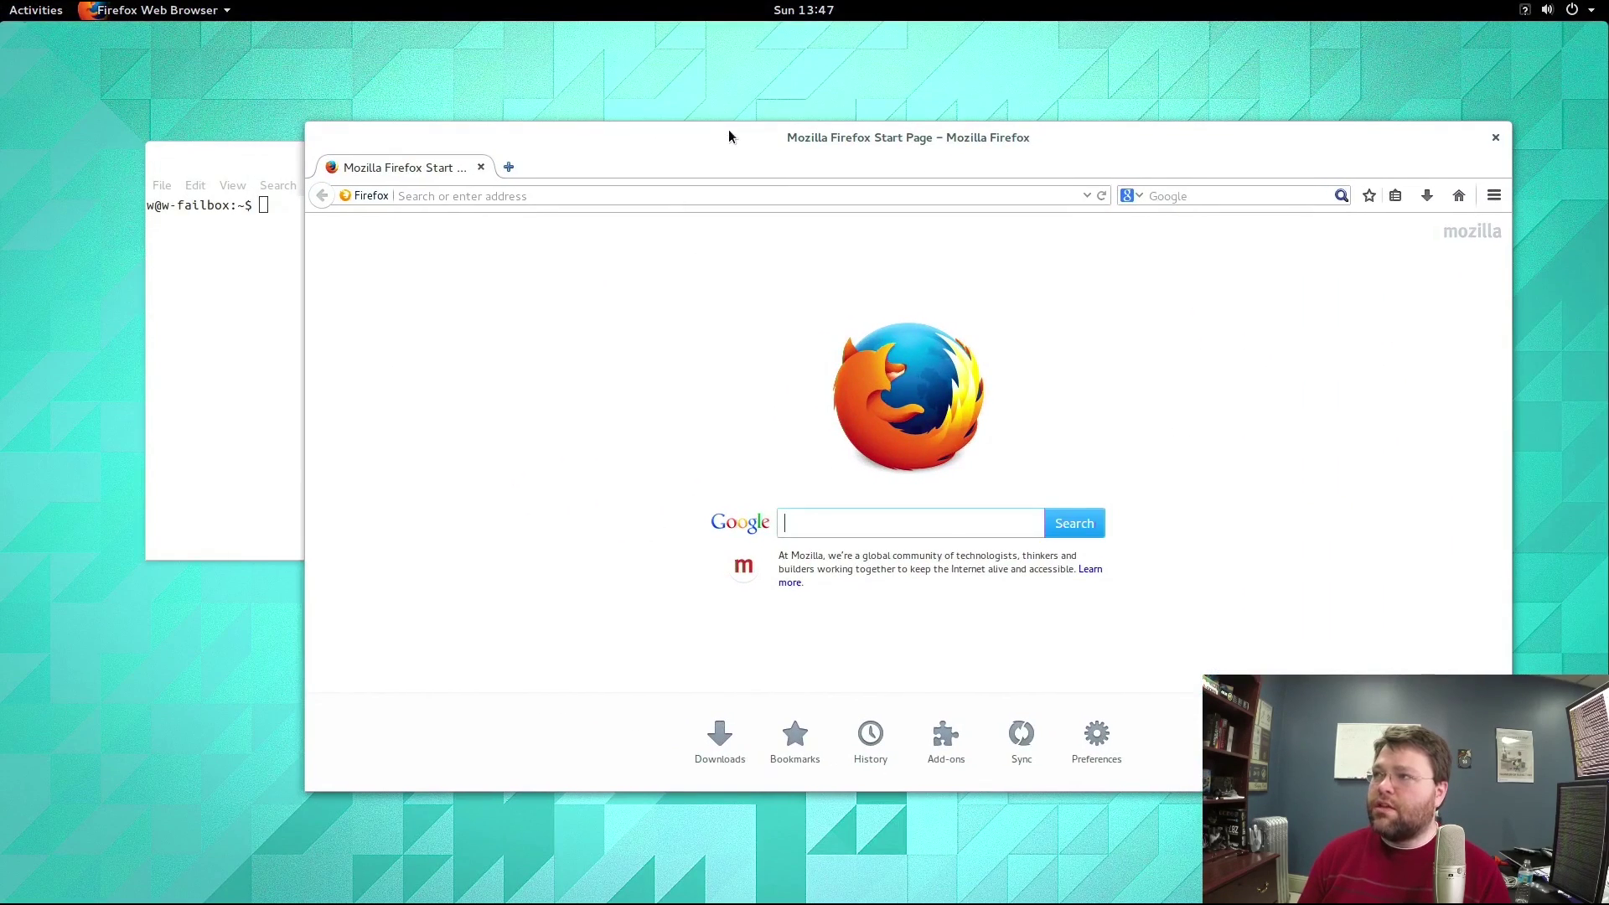
mouse_move(2, 1)
click(427, 376)
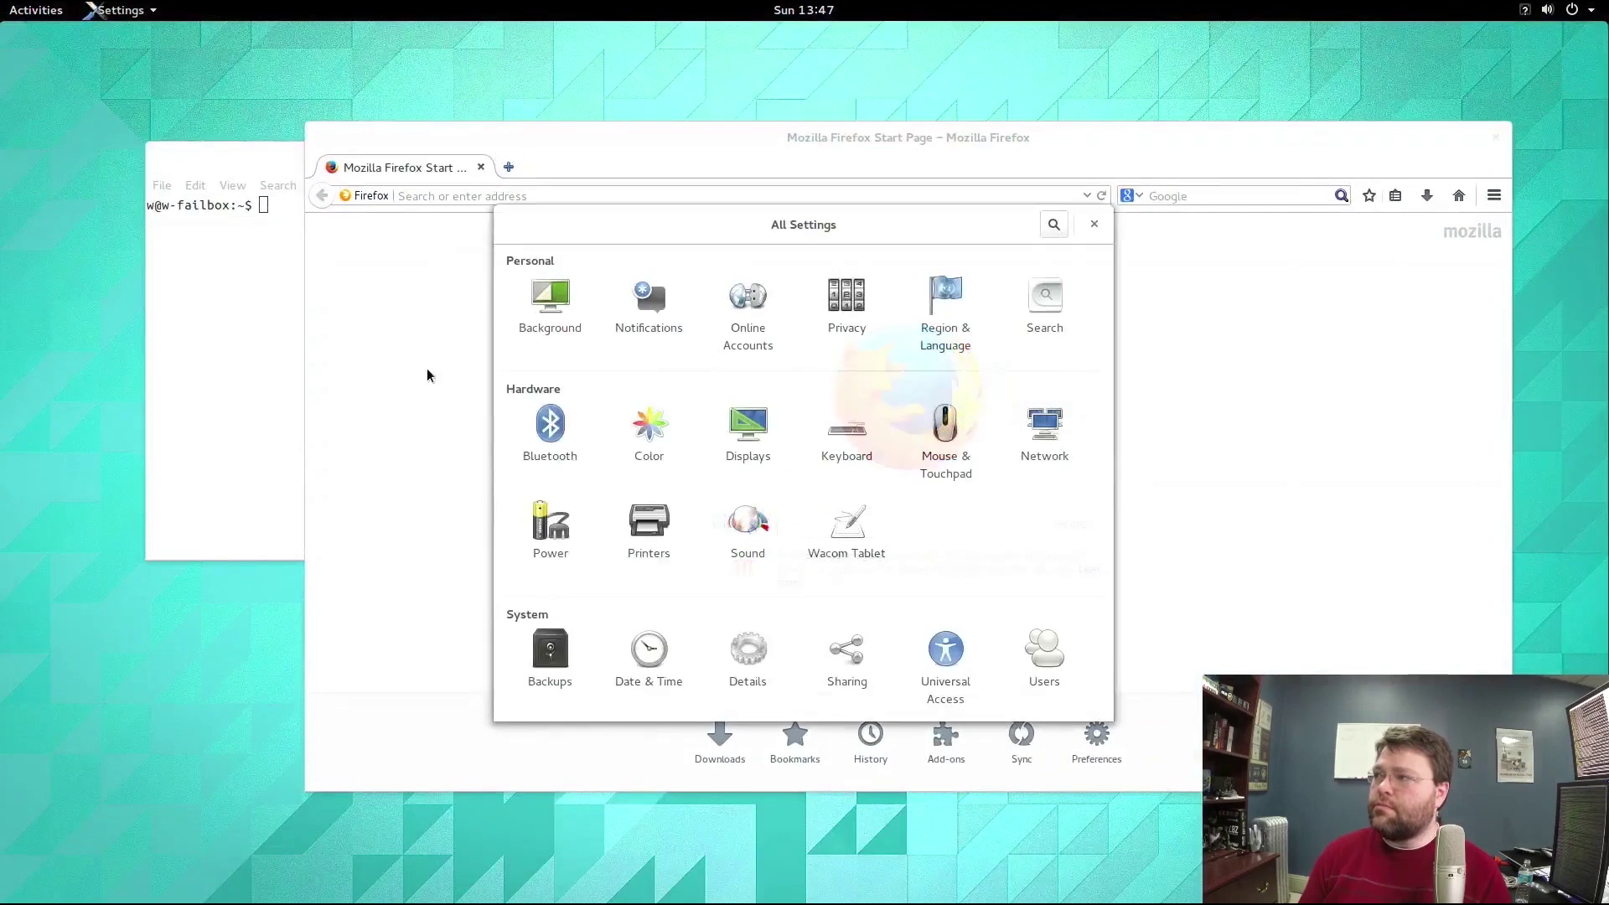
Move Settings left, open its Notifications panel, then show all open windows with Super.
drag(633, 223, 410, 237)
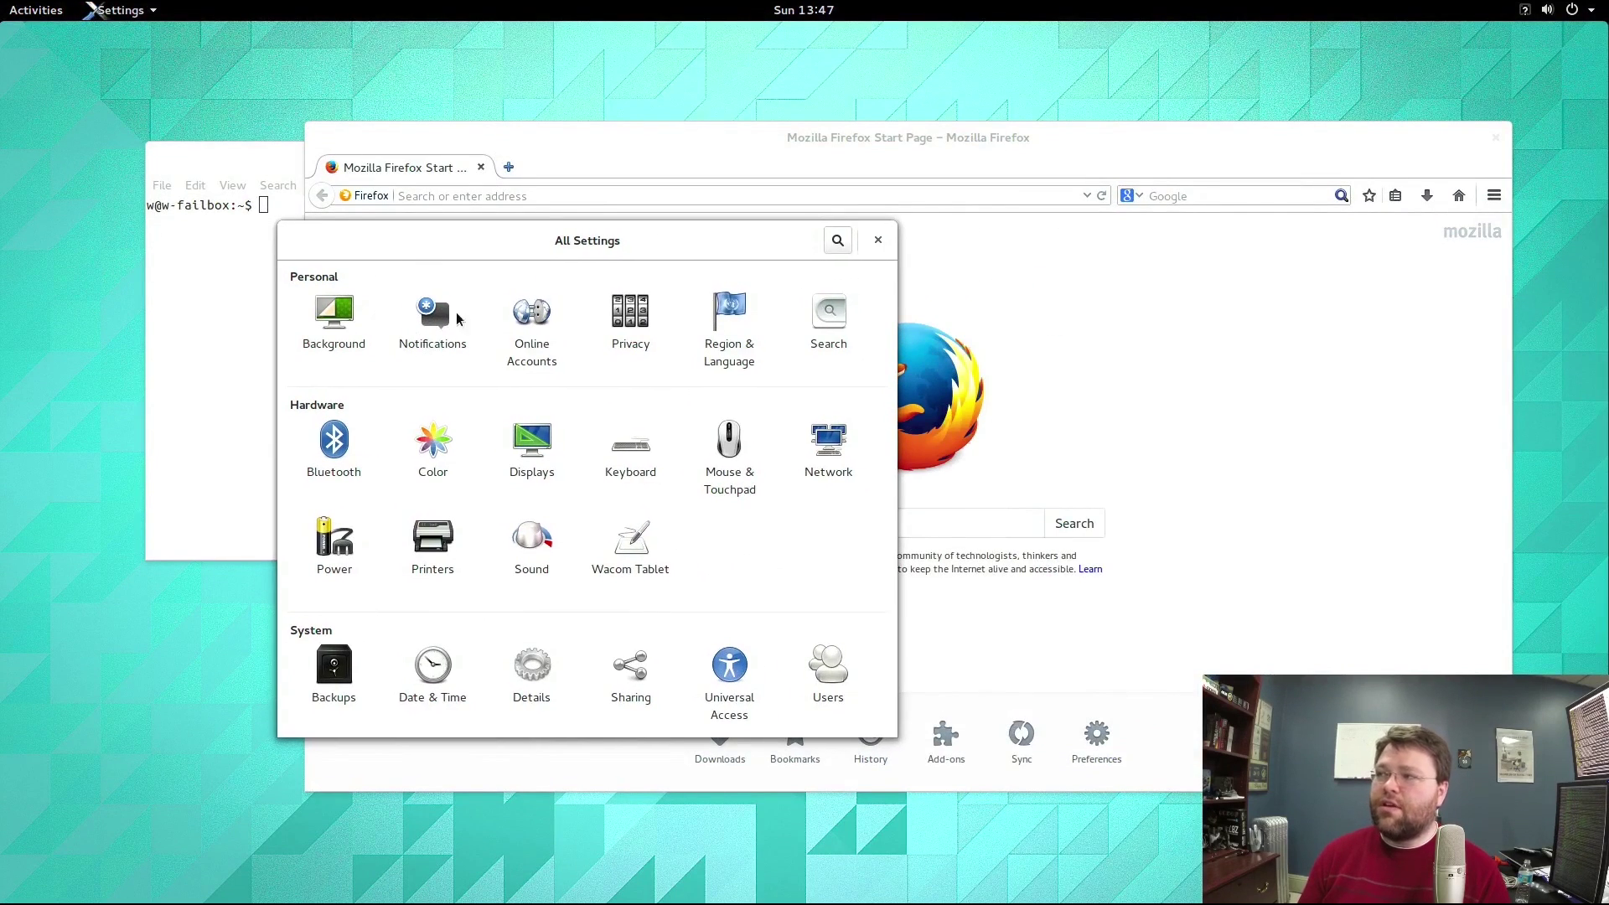
click(439, 315)
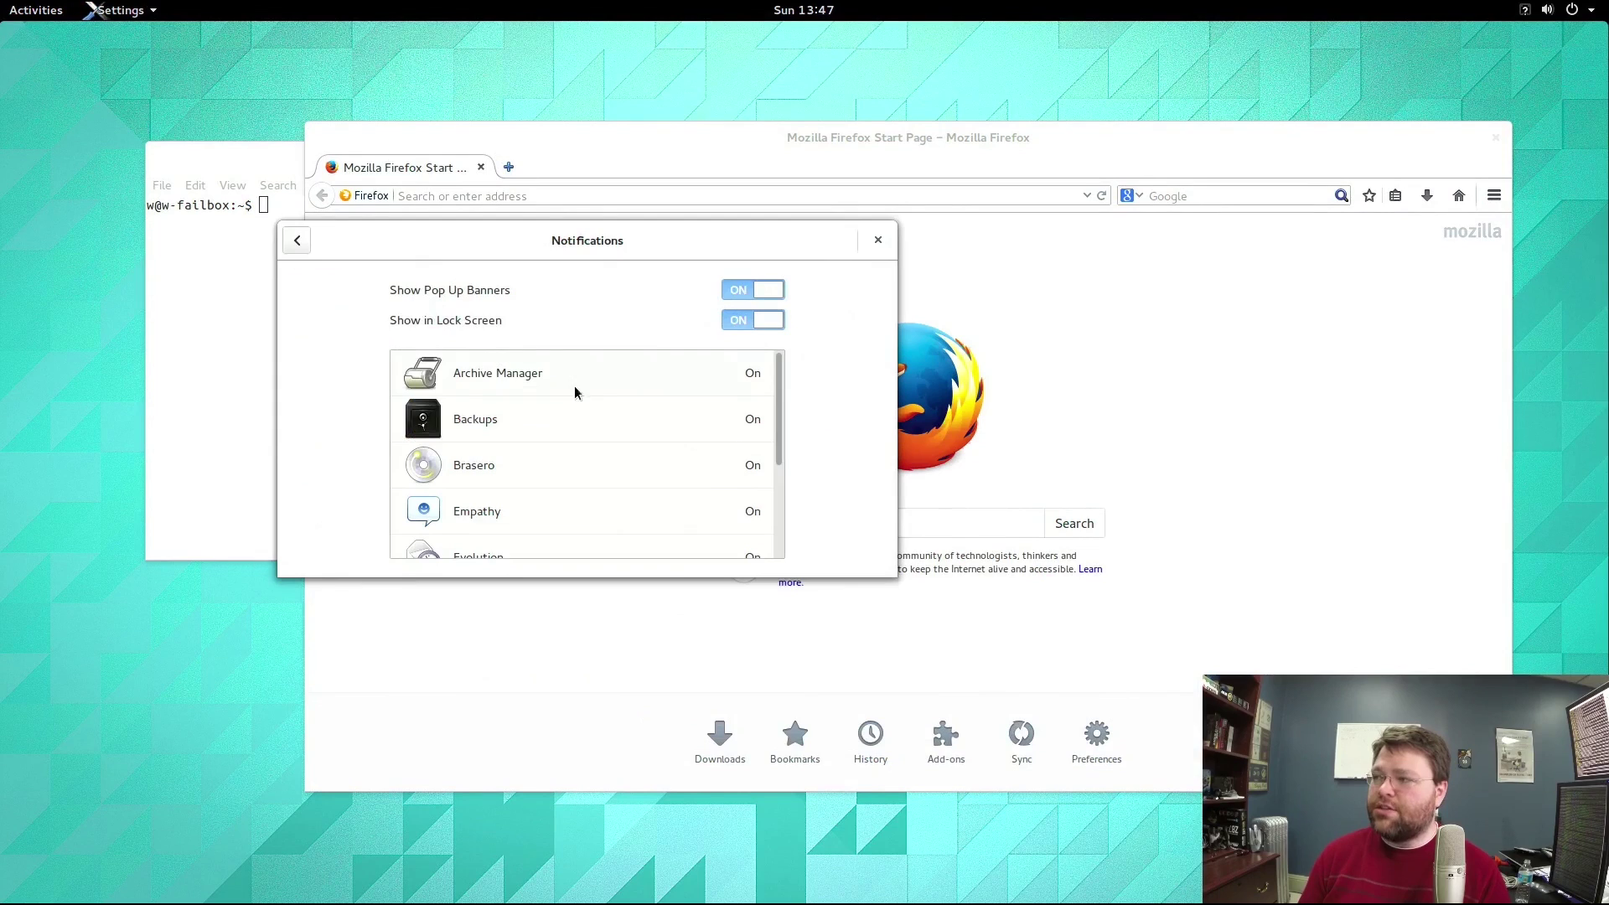
mouse_move(556, 901)
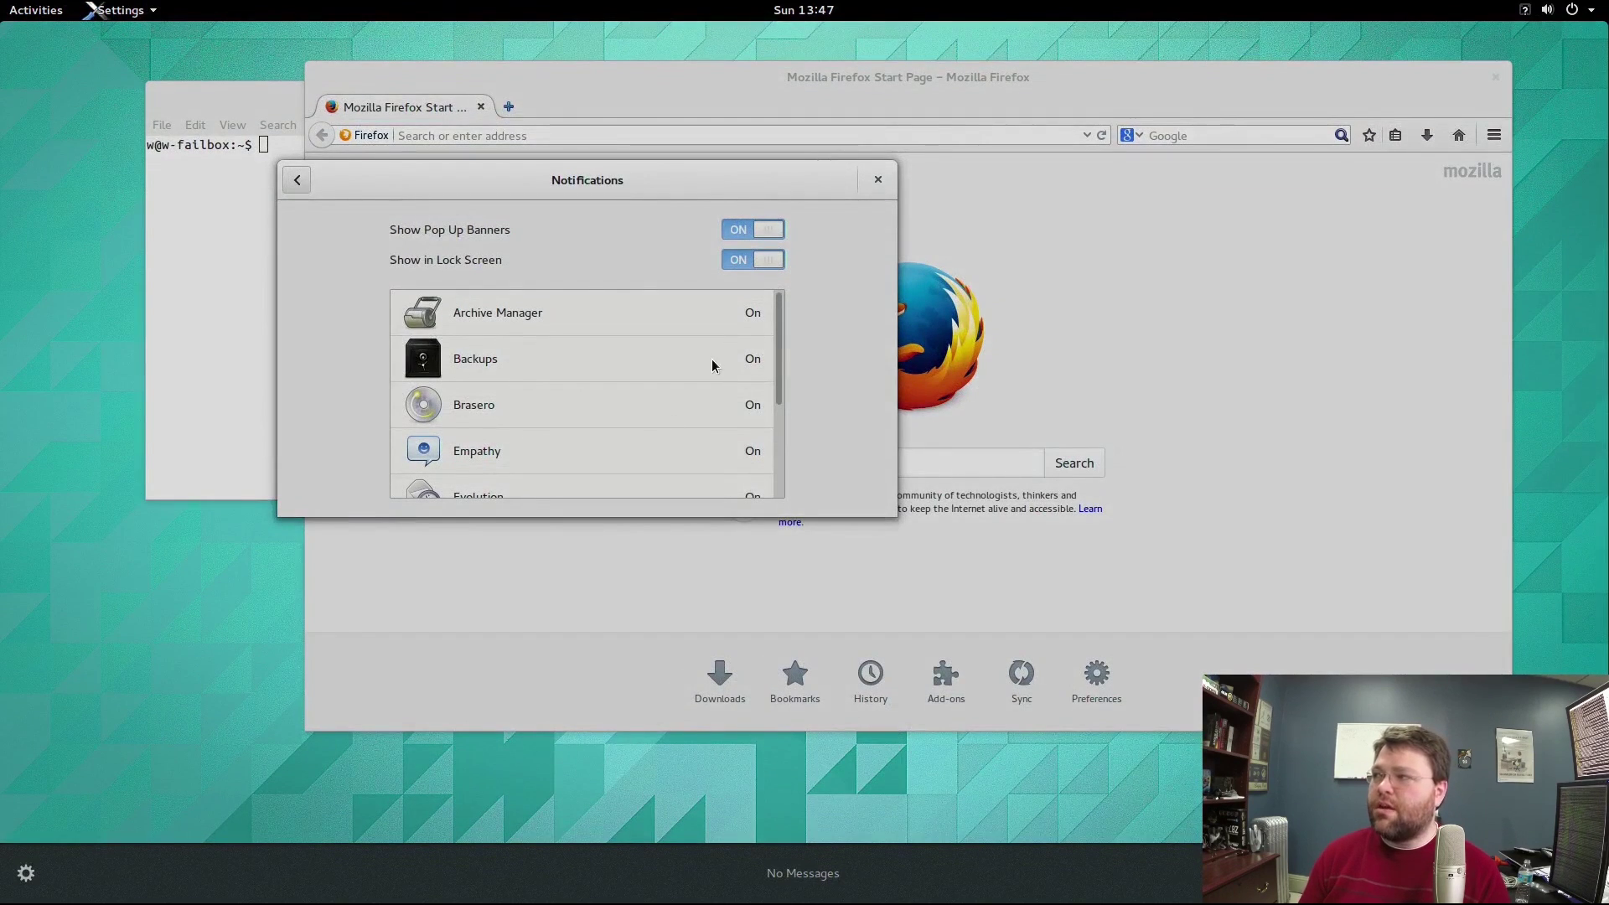
click(832, 258)
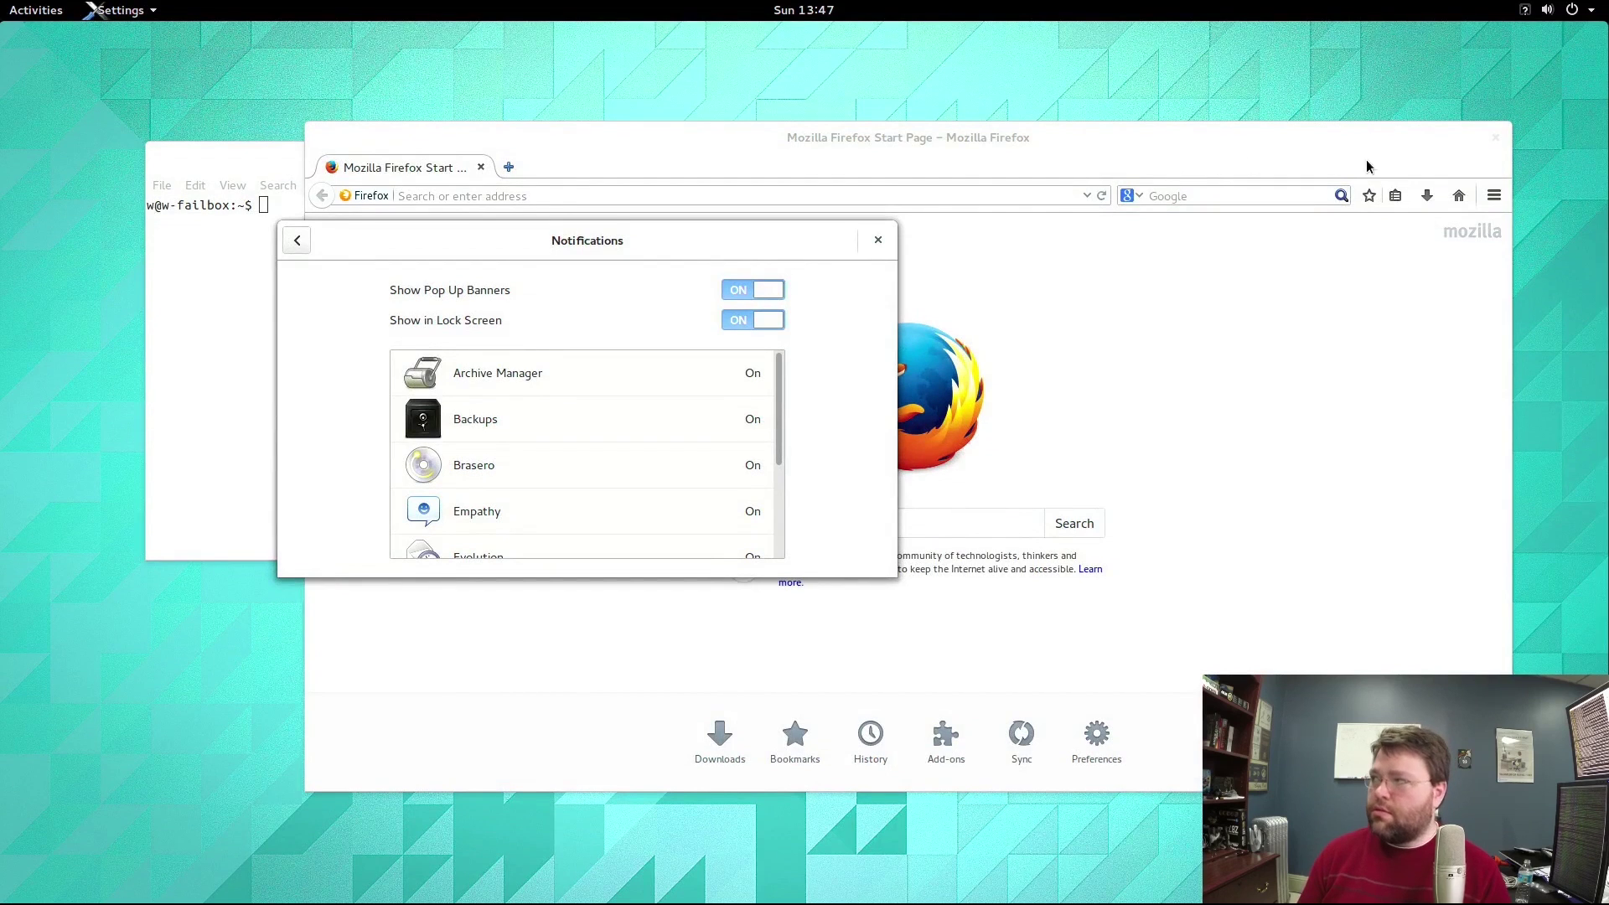
key(super)
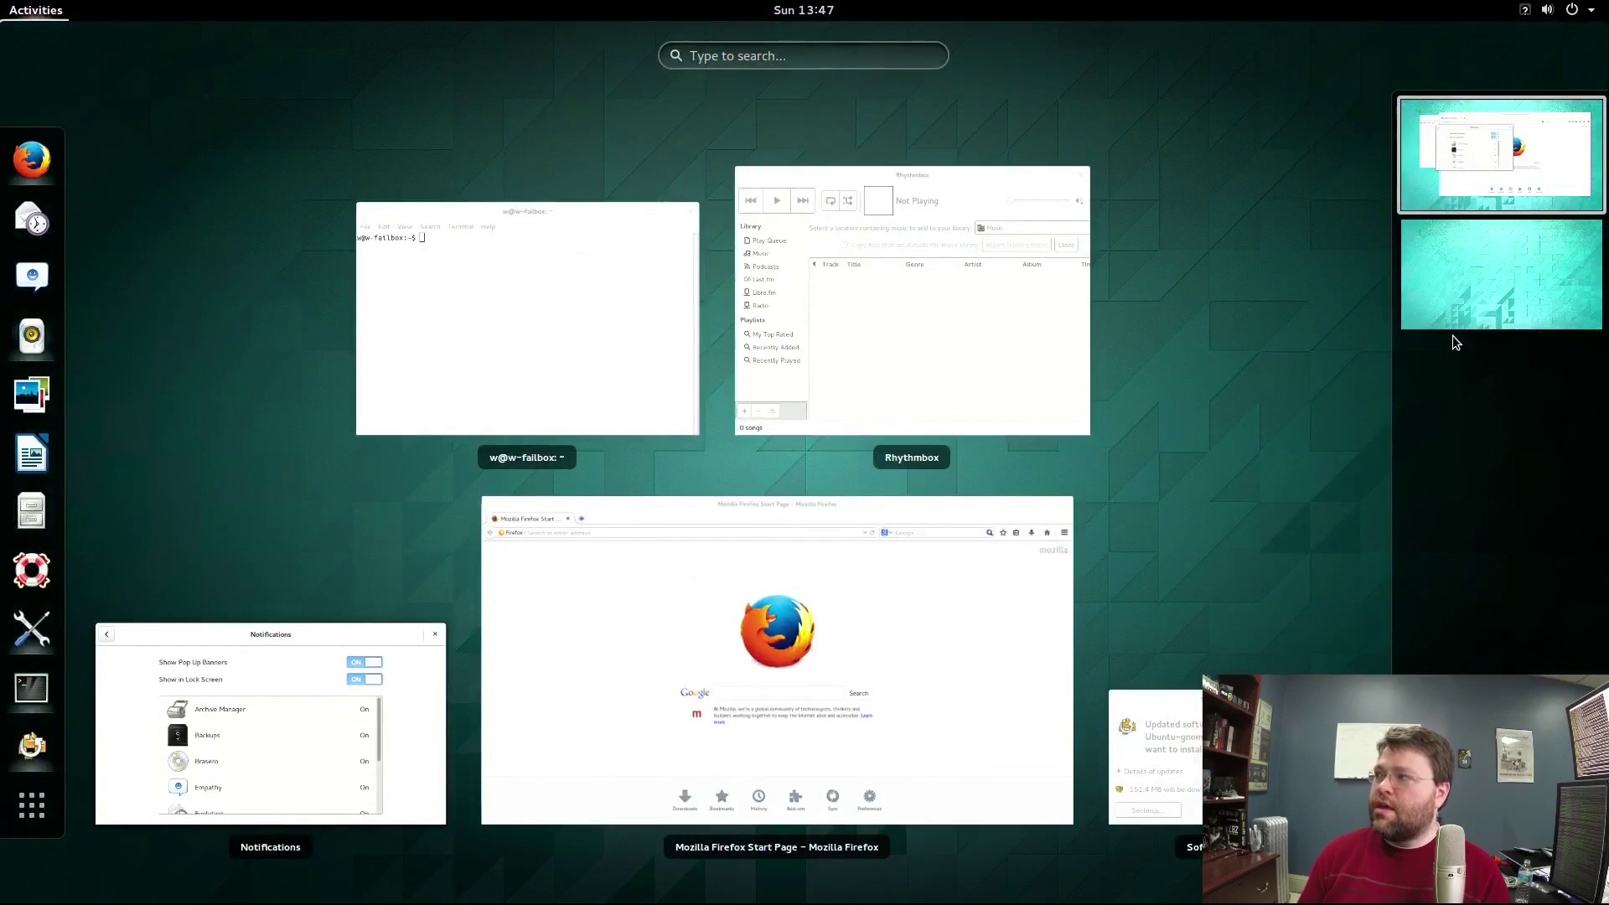
On the second workspace, dismiss the update prompt, move the terminal up-left, then switch to tty1.
click(1471, 303)
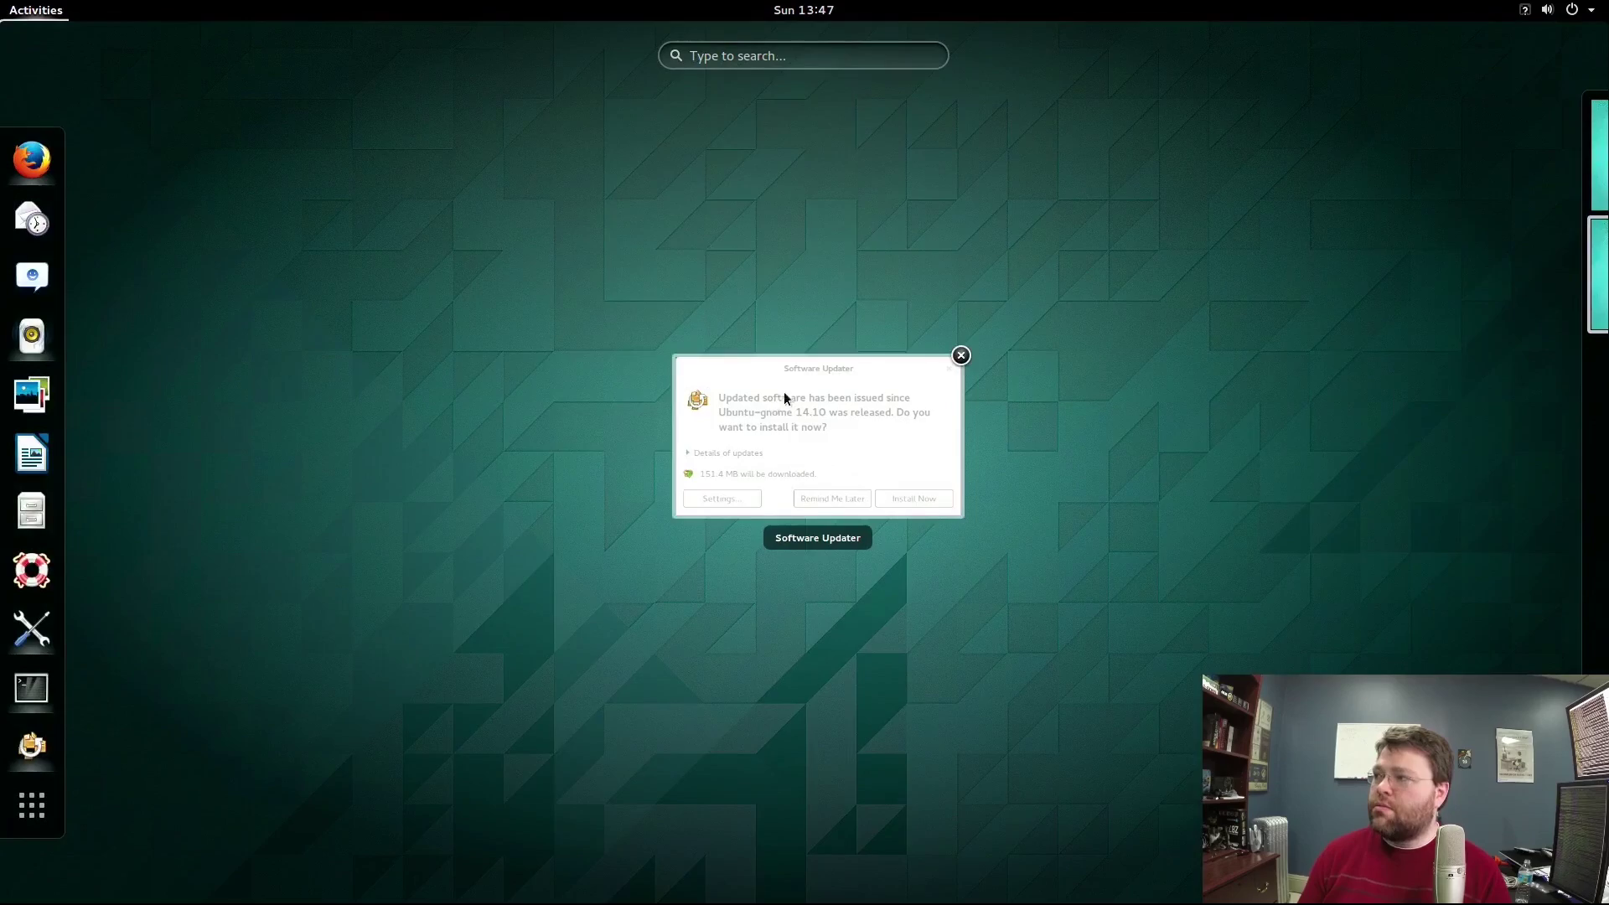
click(792, 384)
click(990, 381)
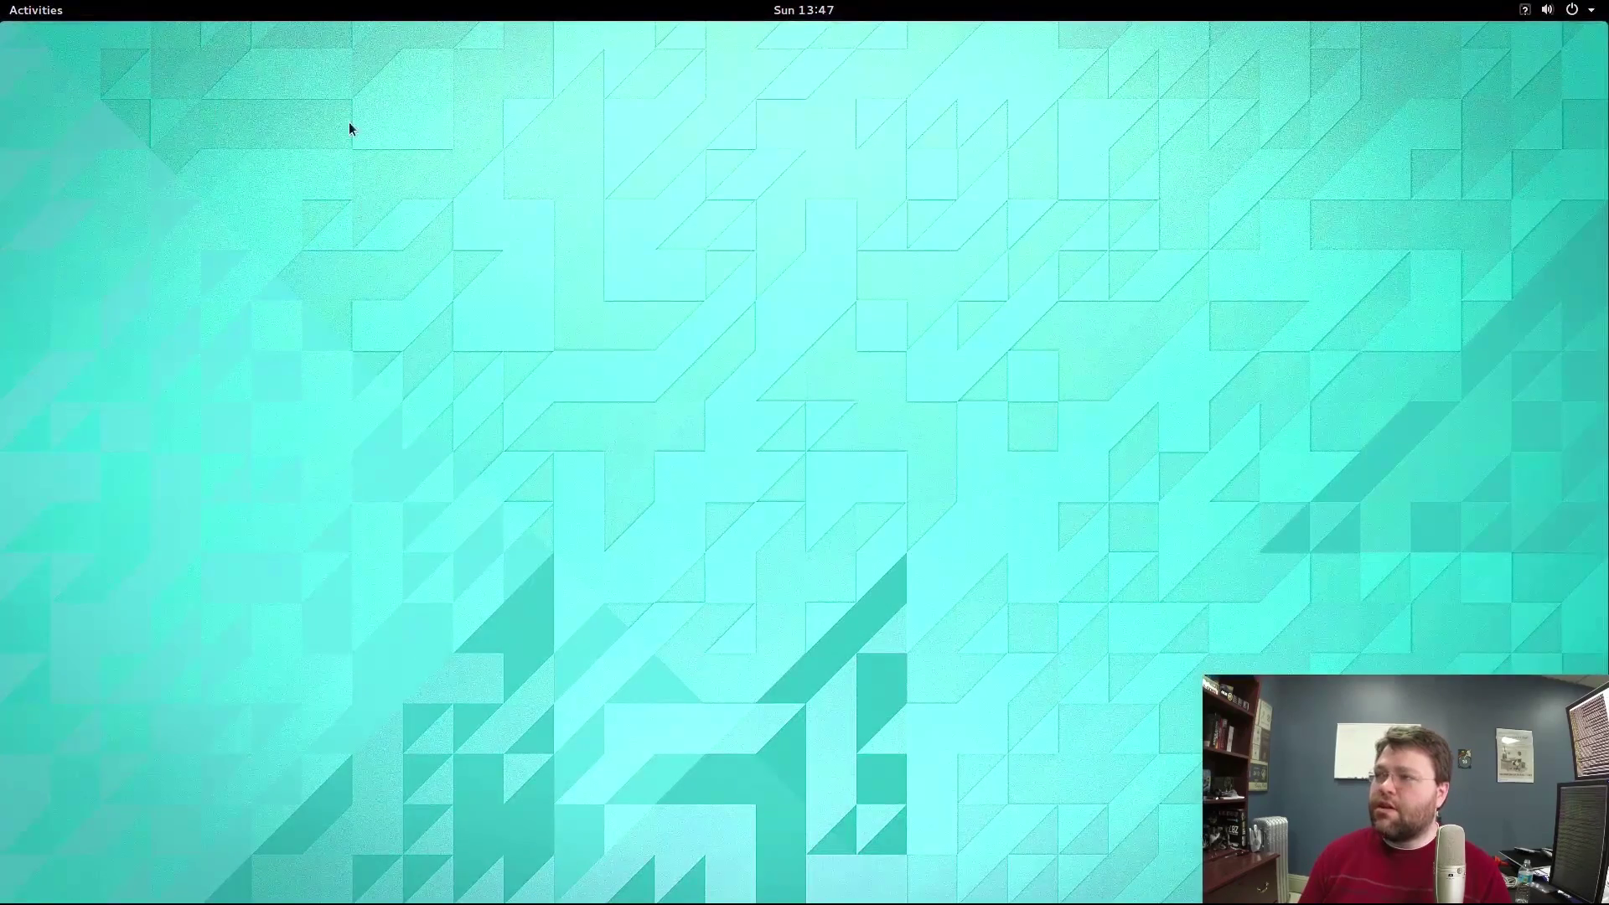
mouse_move(0, 0)
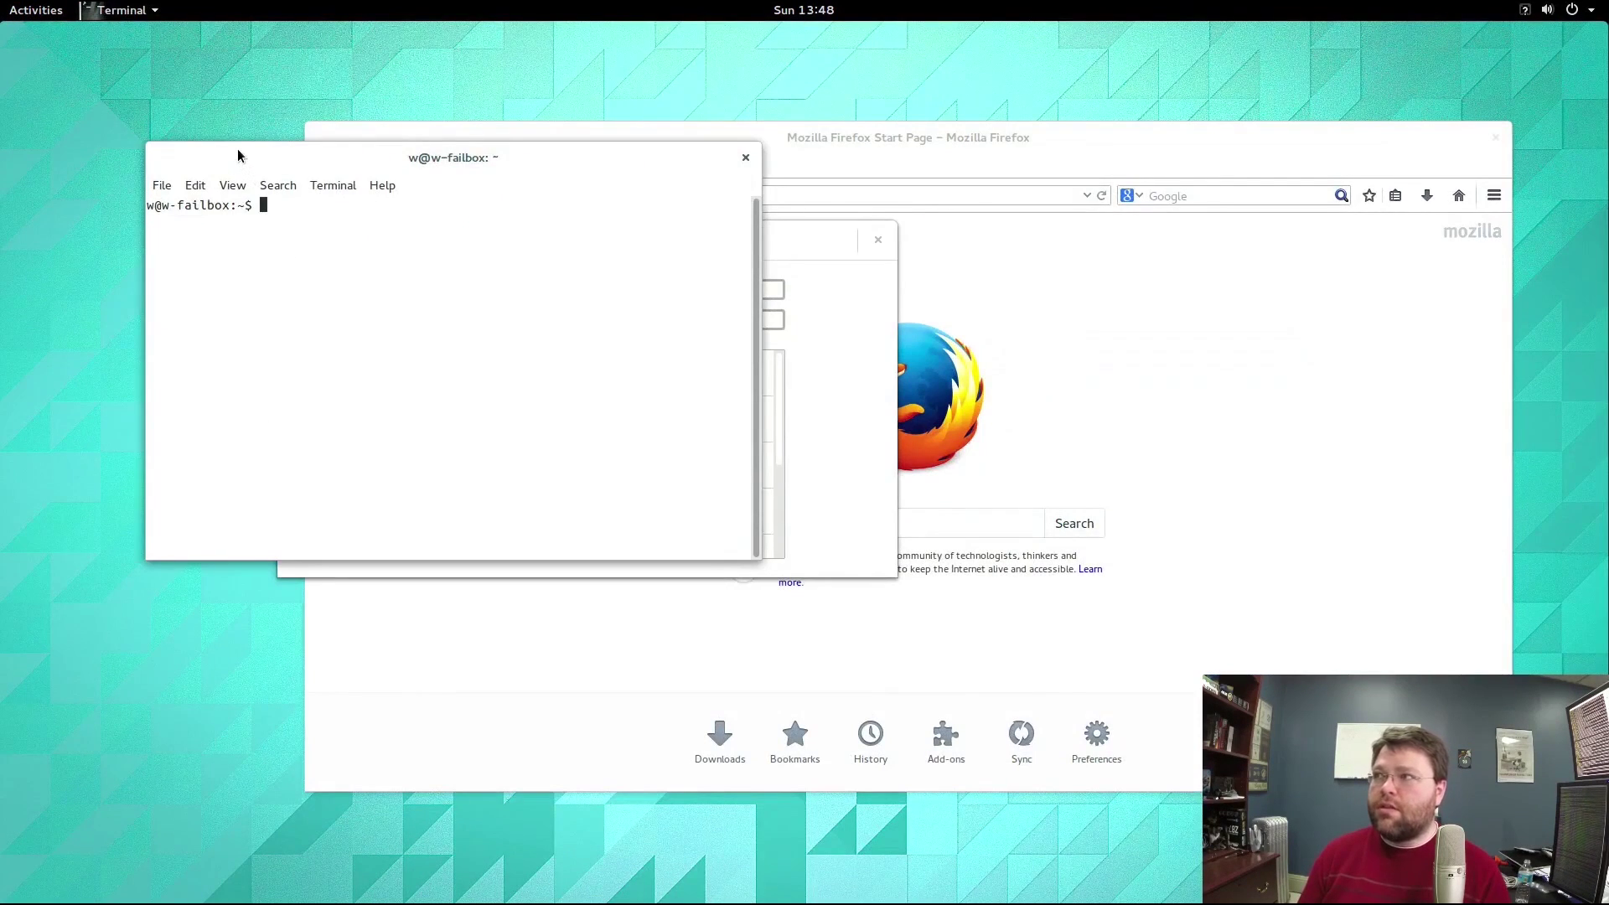
drag(238, 153, 207, 92)
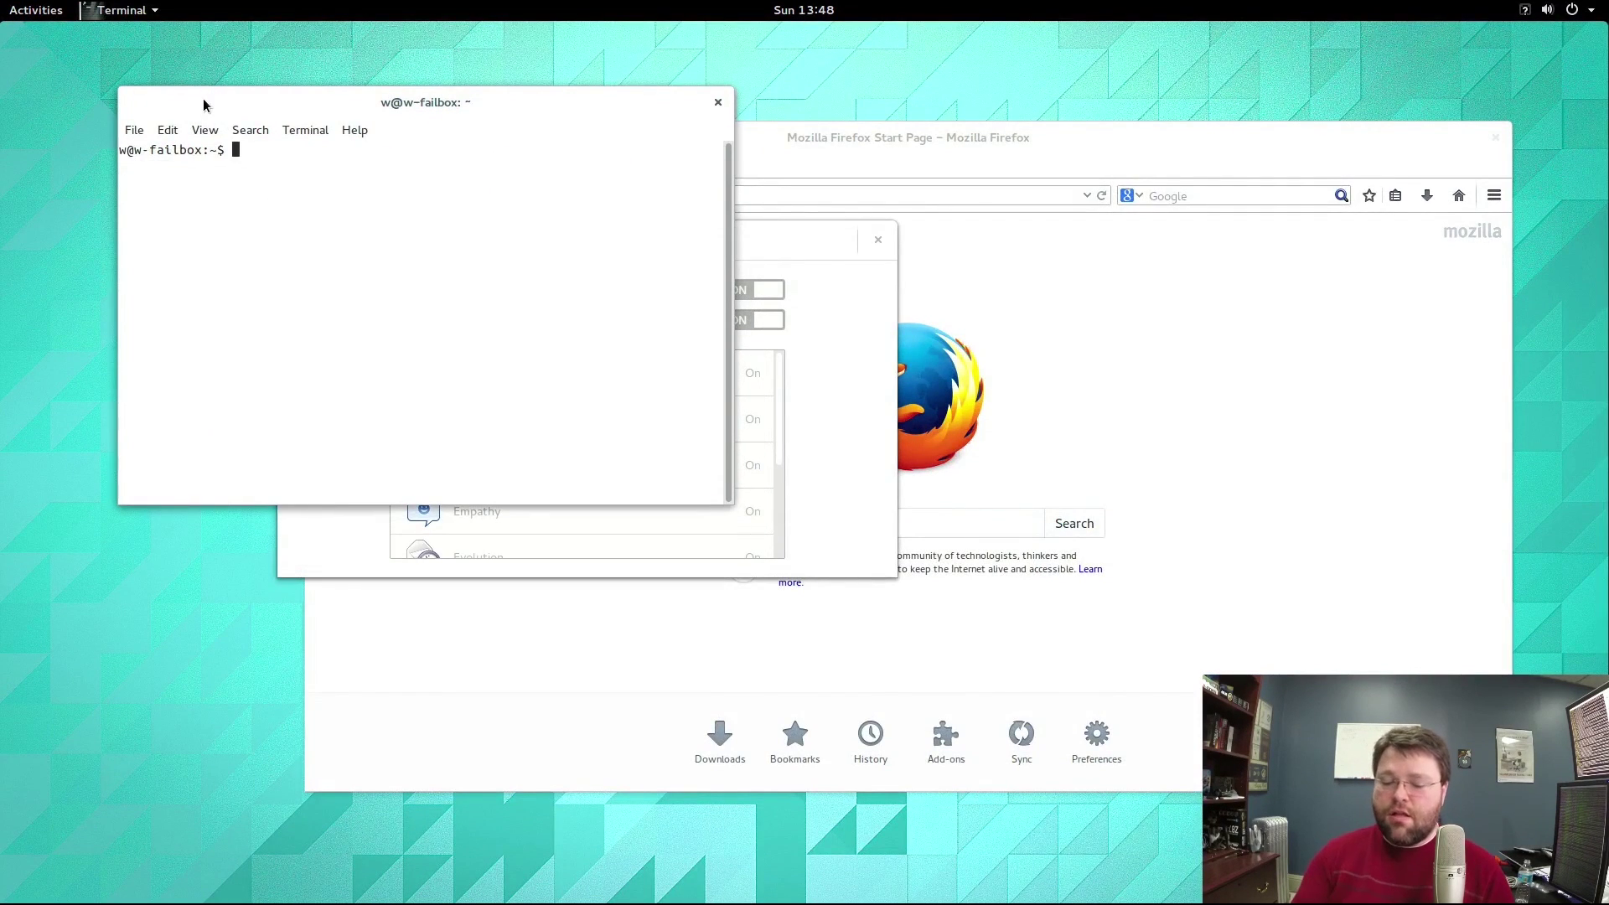
key(ctrl+alt+F1)
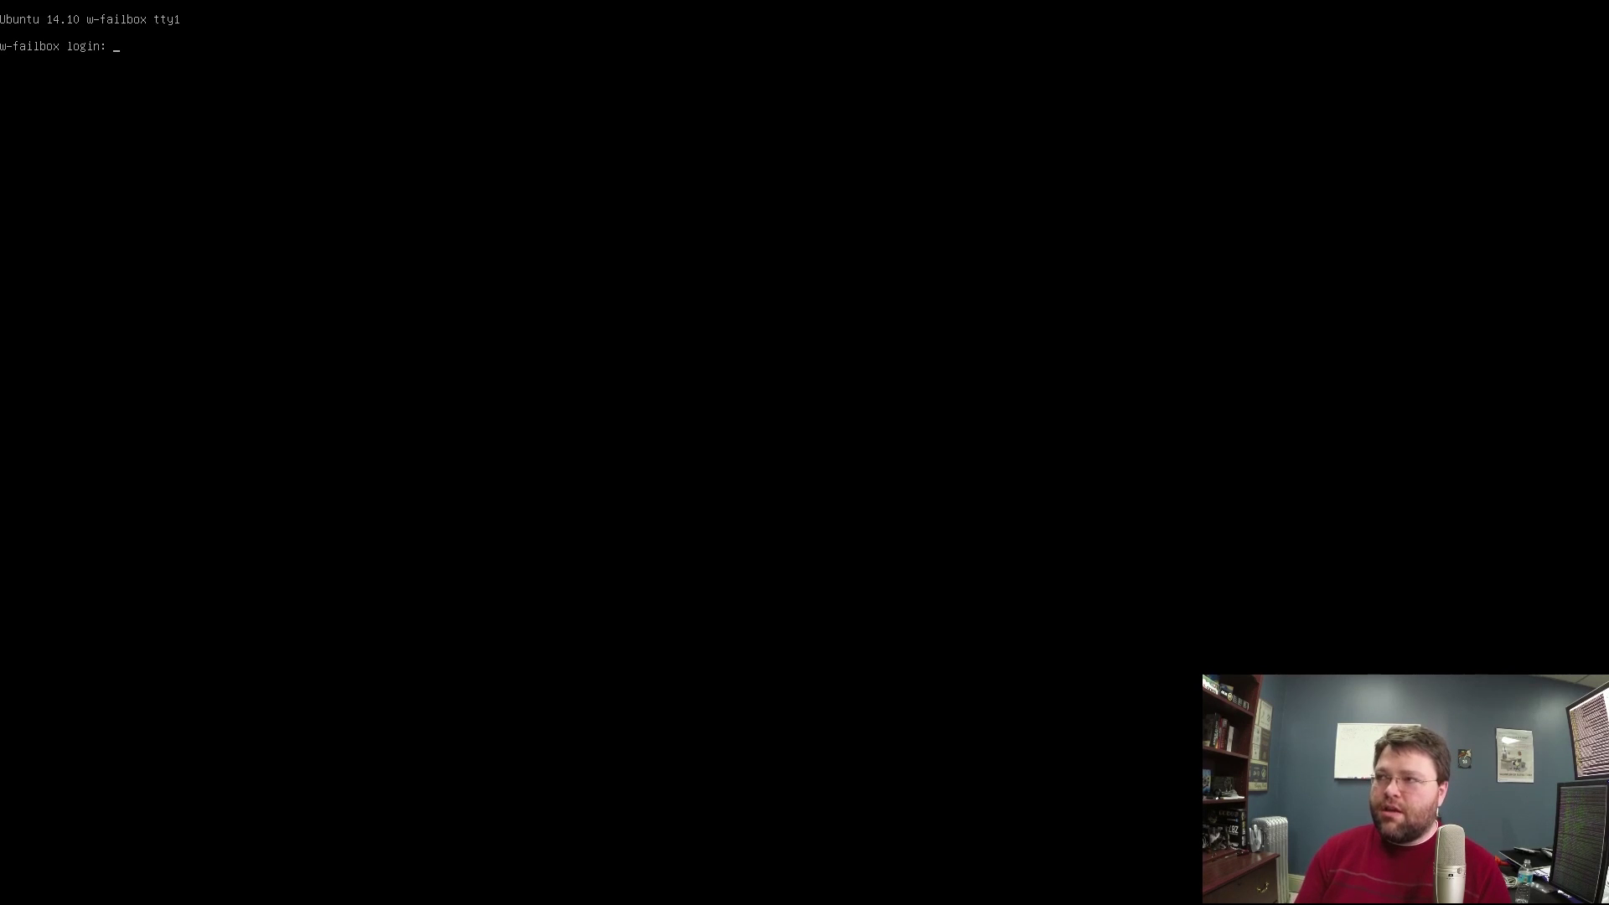
Log in at the tty1 prompt with the username and password.
text(w)
key(Return)
key(Return)
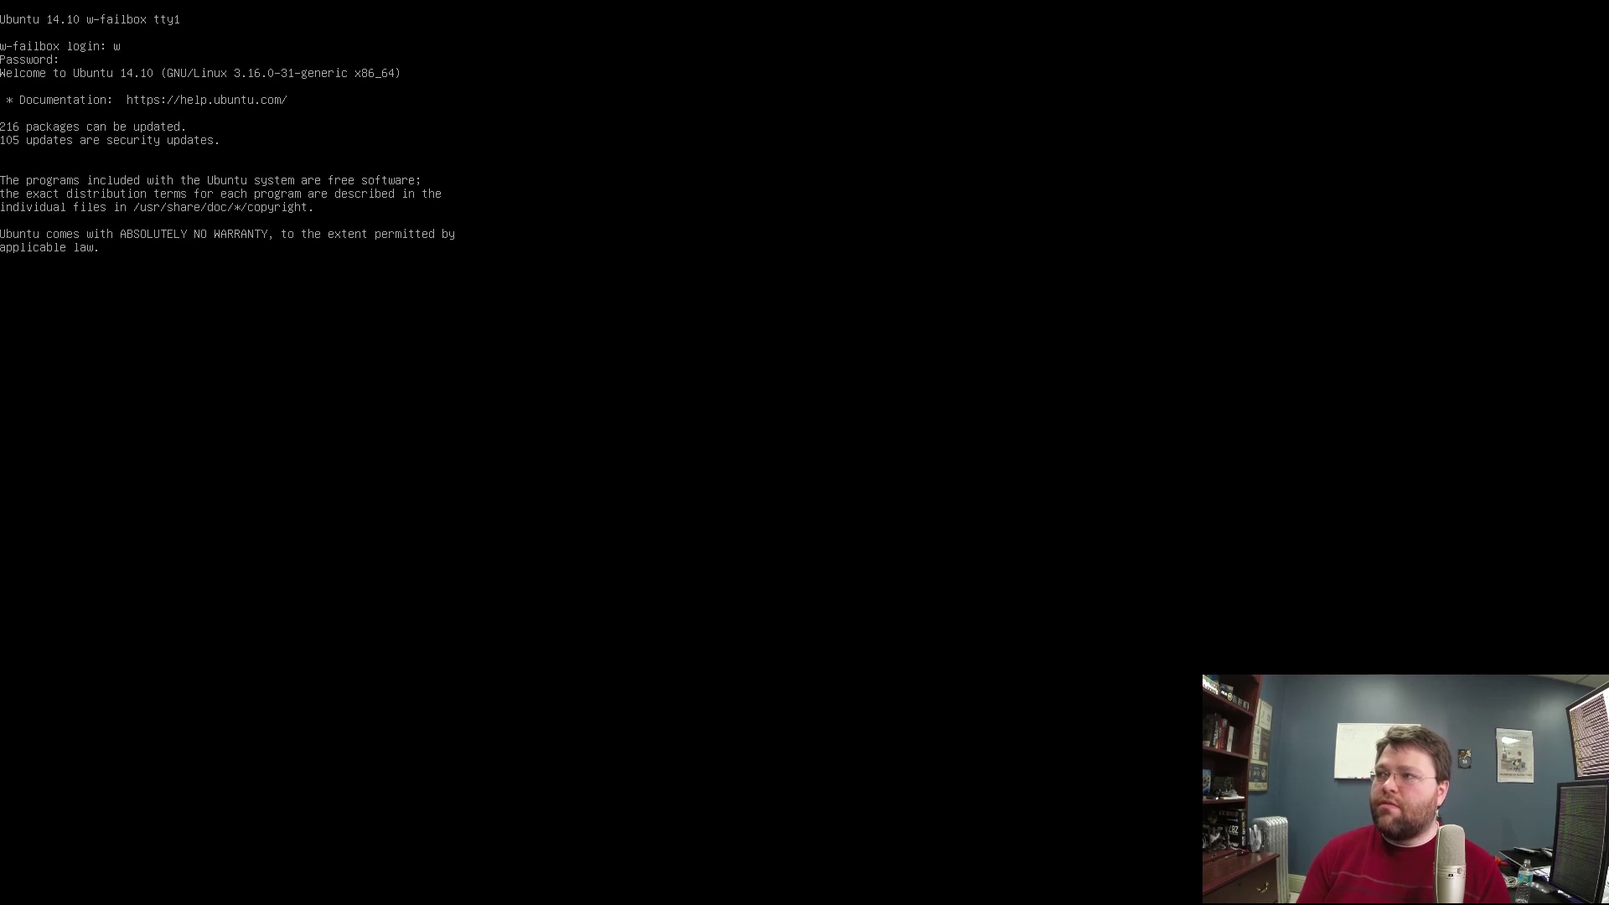
text(ls -al)
key(Return)
List the home directory with ls -al, then start top.
text(ls -al)
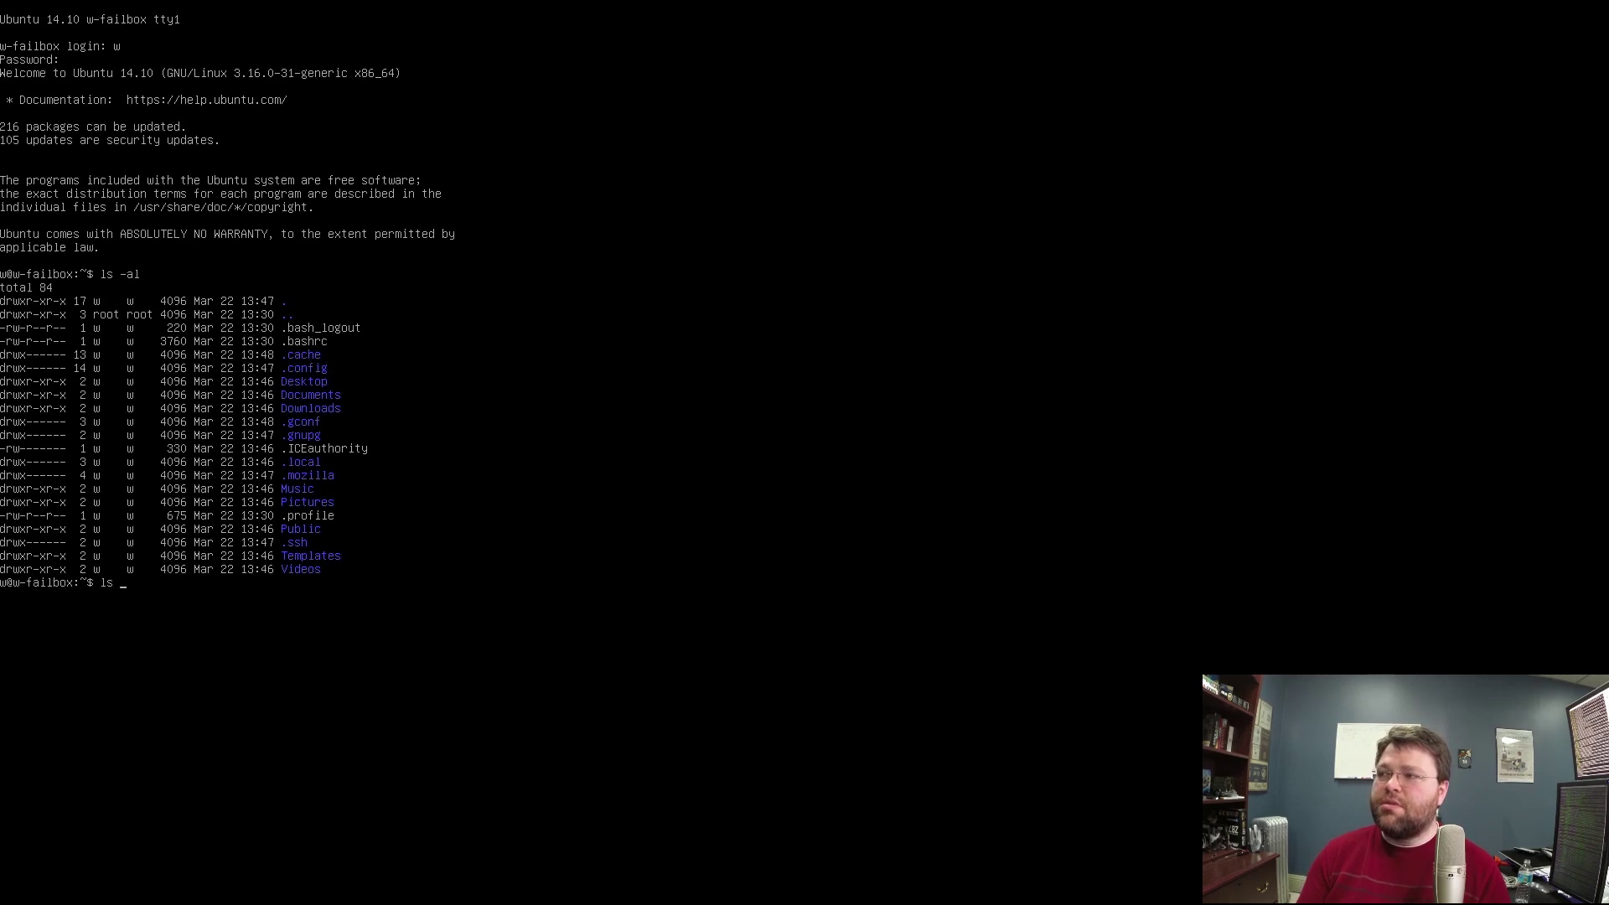
key(Return)
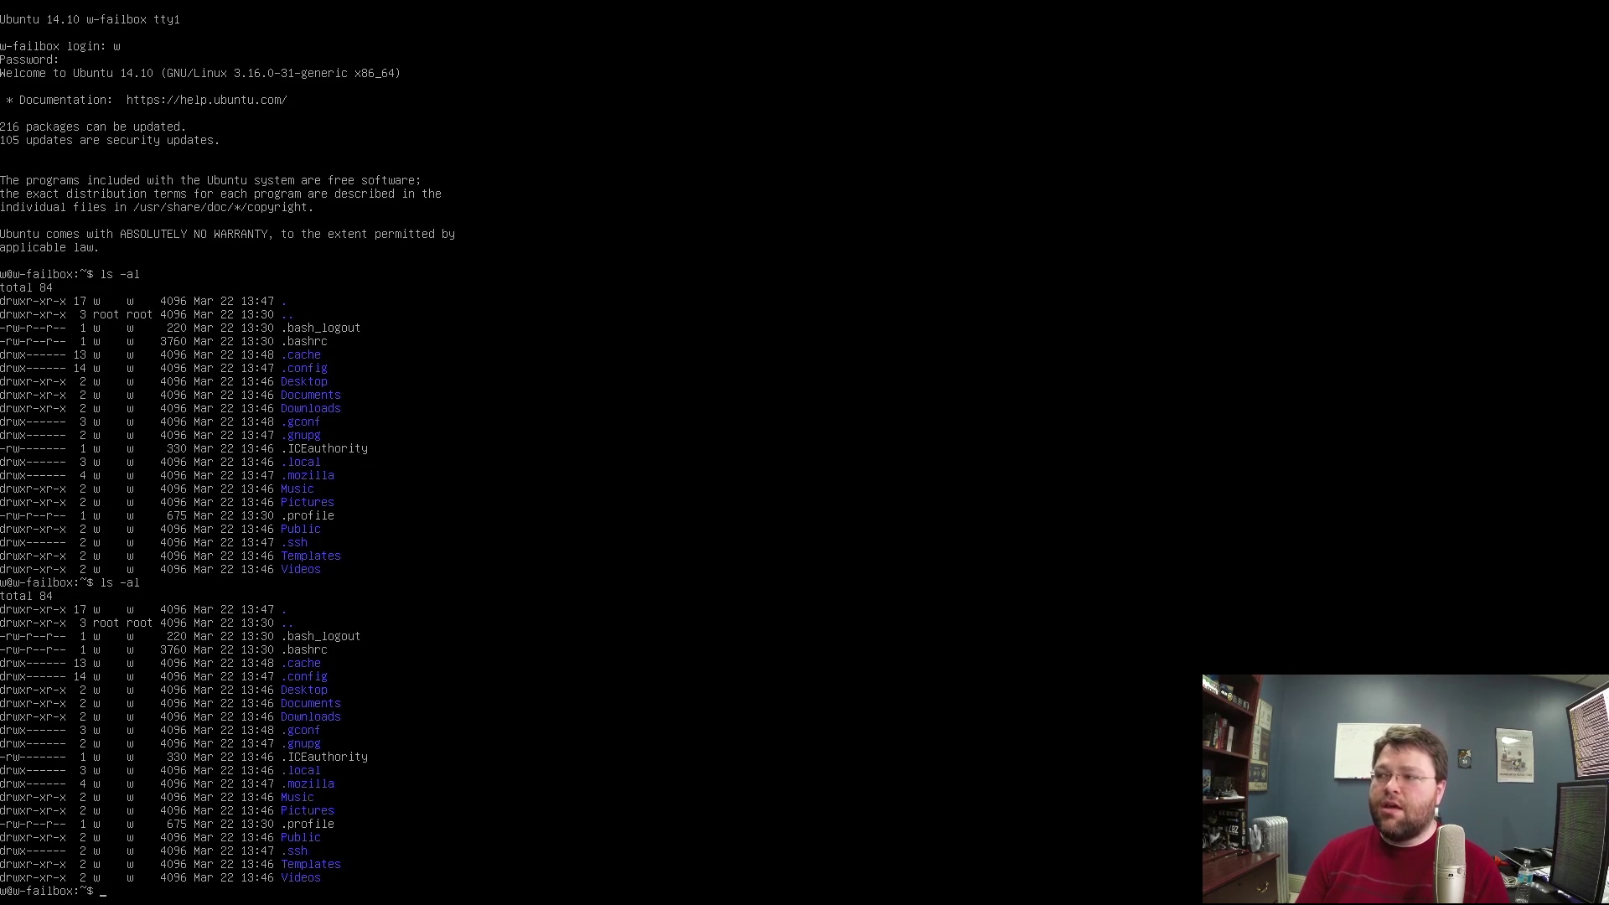
text(top)
key(Return)
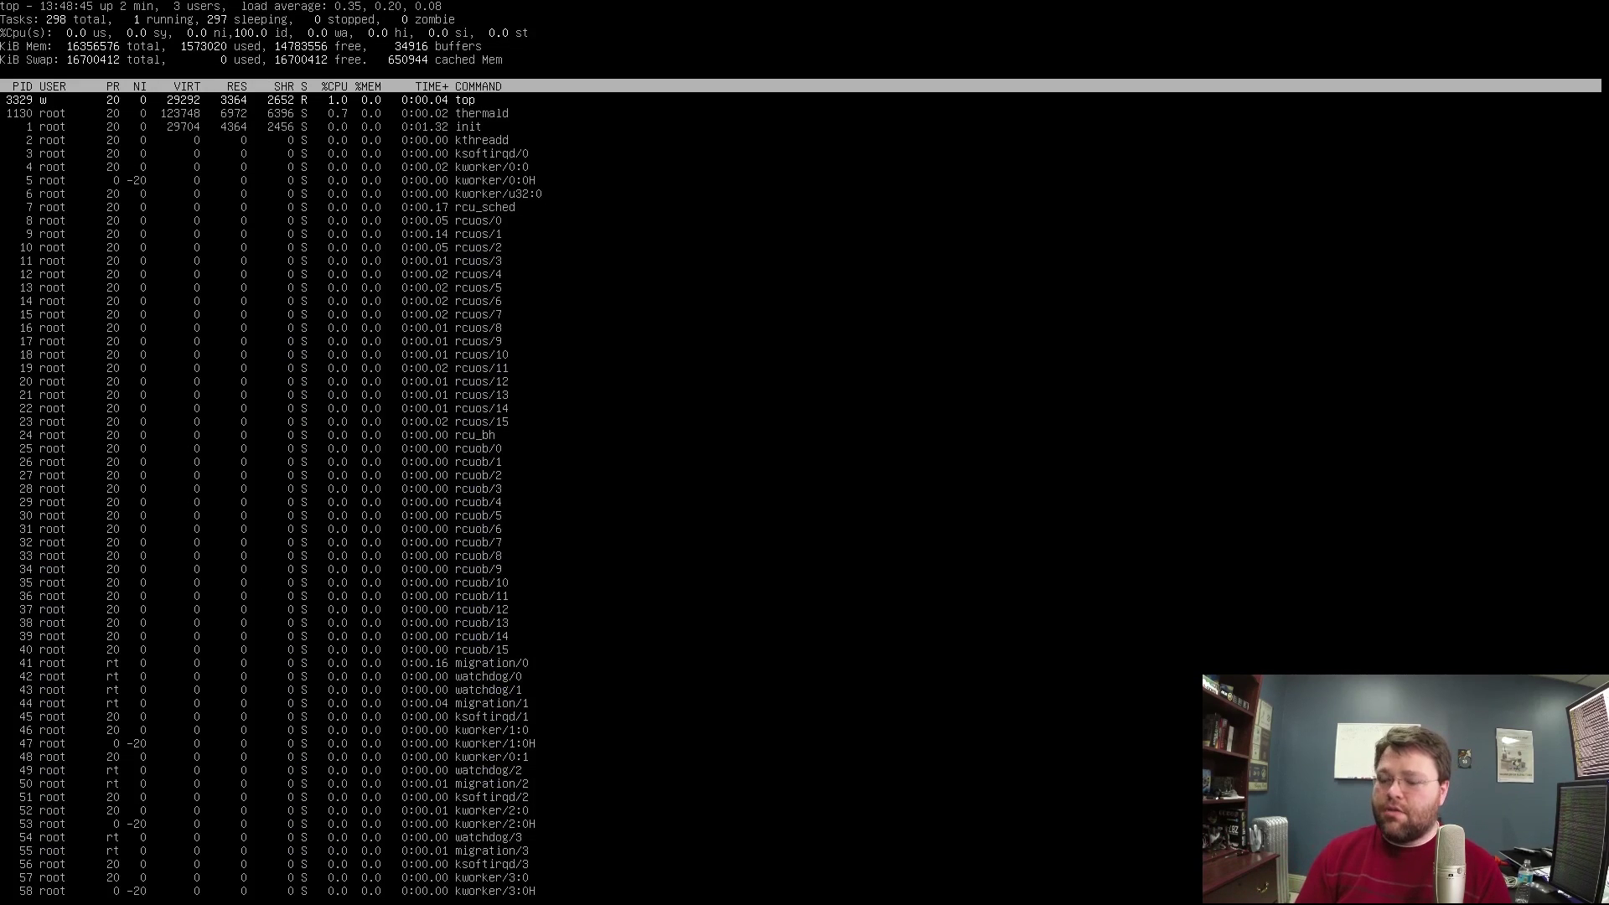
Sort top by %MEM with Shift+M, quit it, and run ls -al.
key(shift+m)
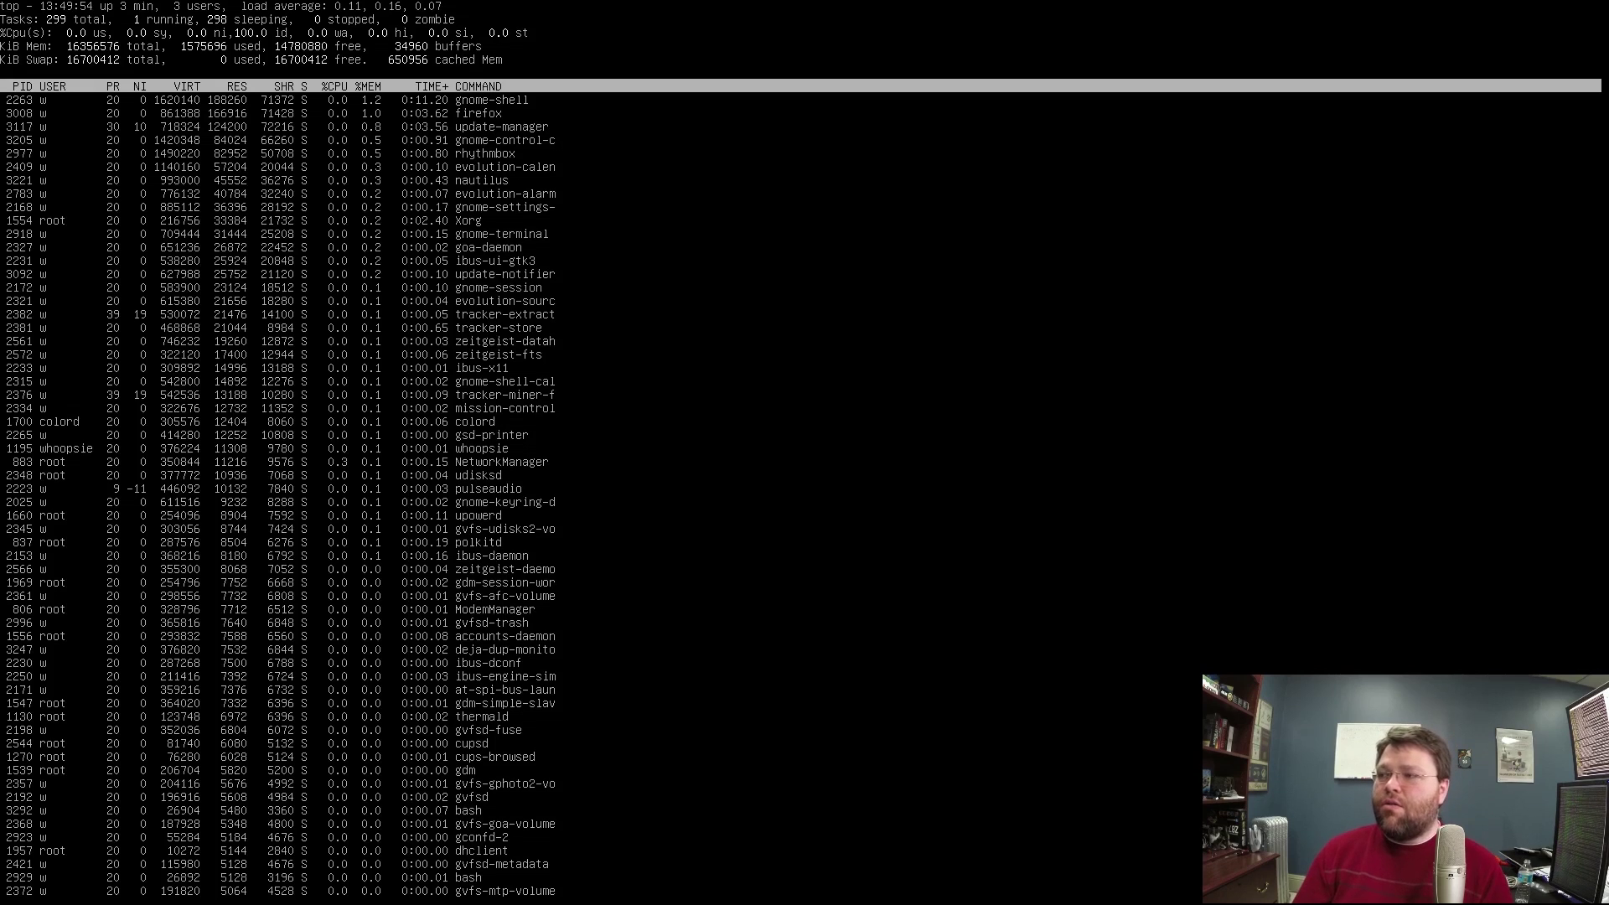
text(qls)
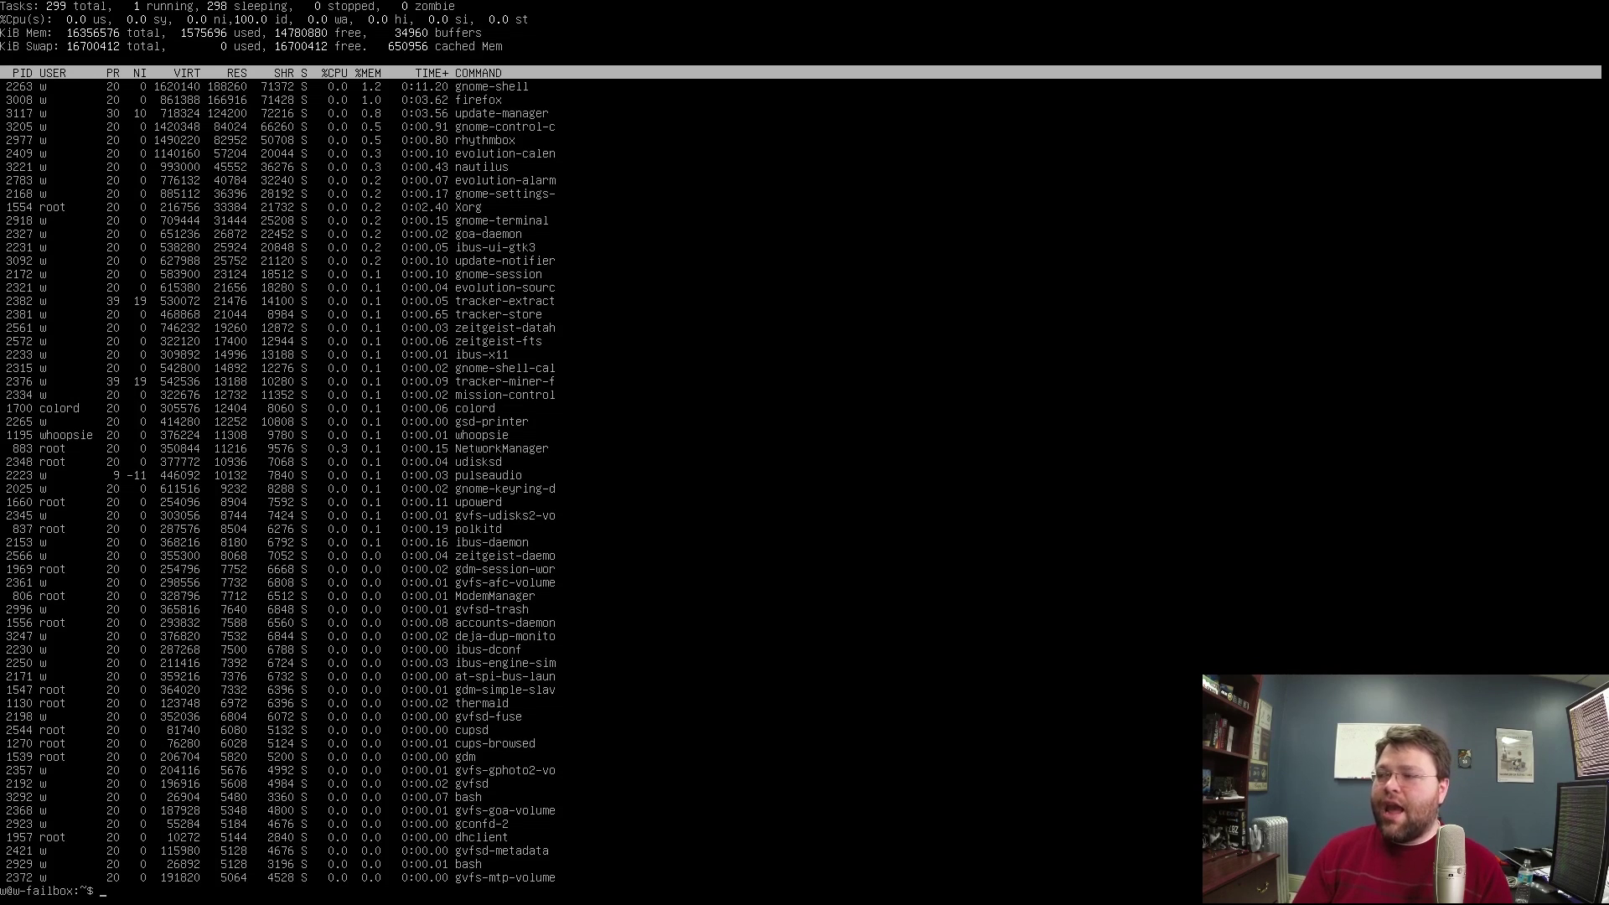
text(-al)
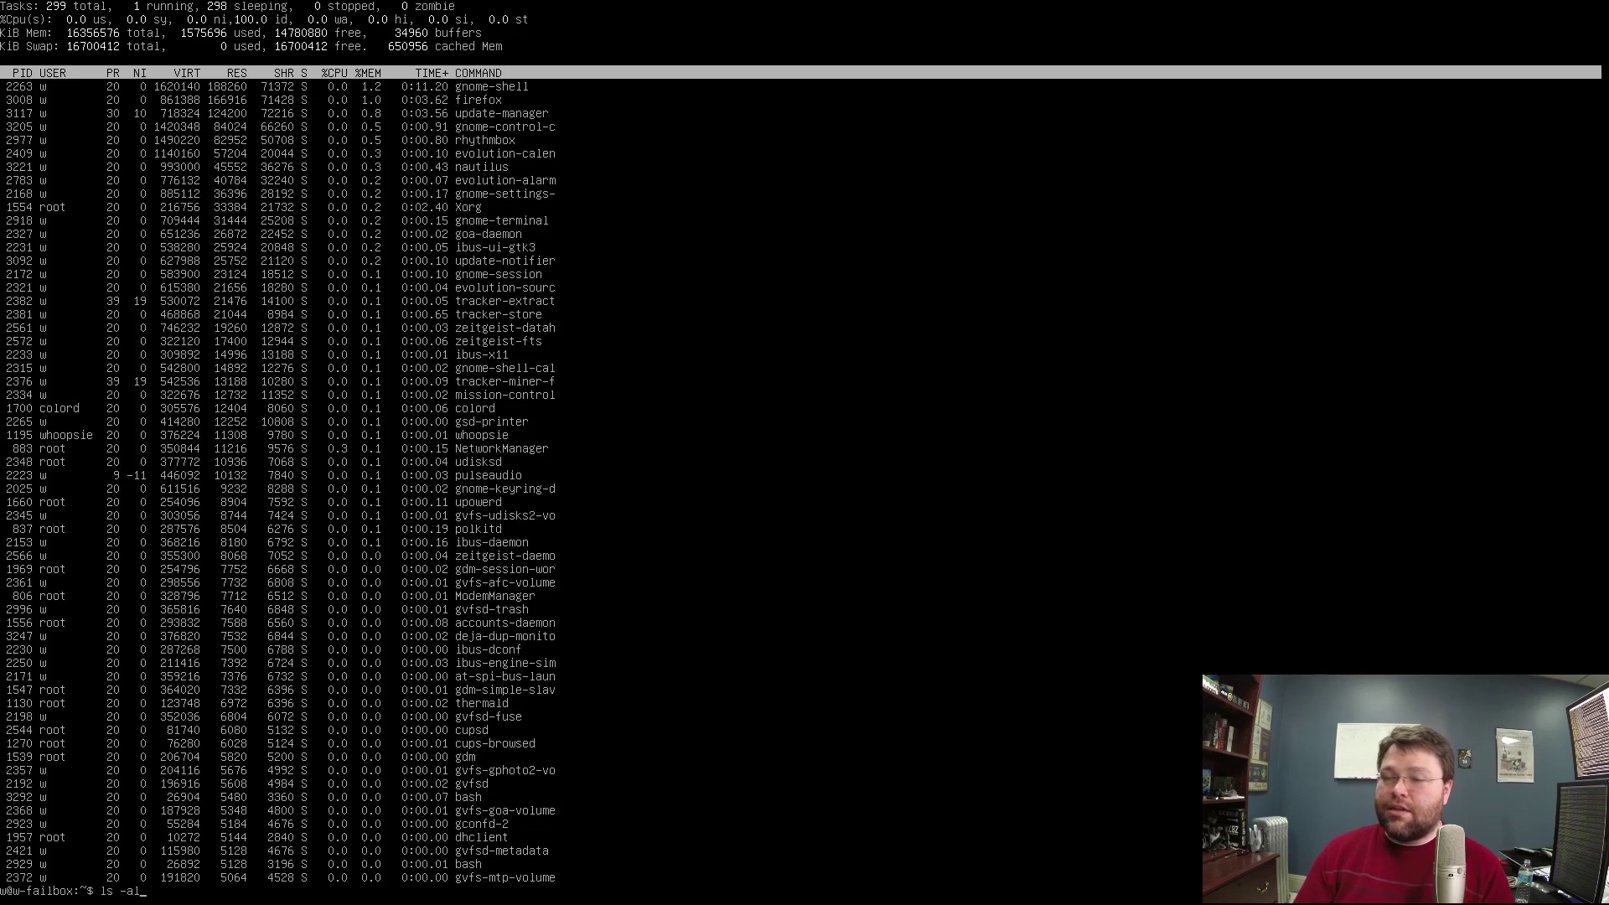
key(Return)
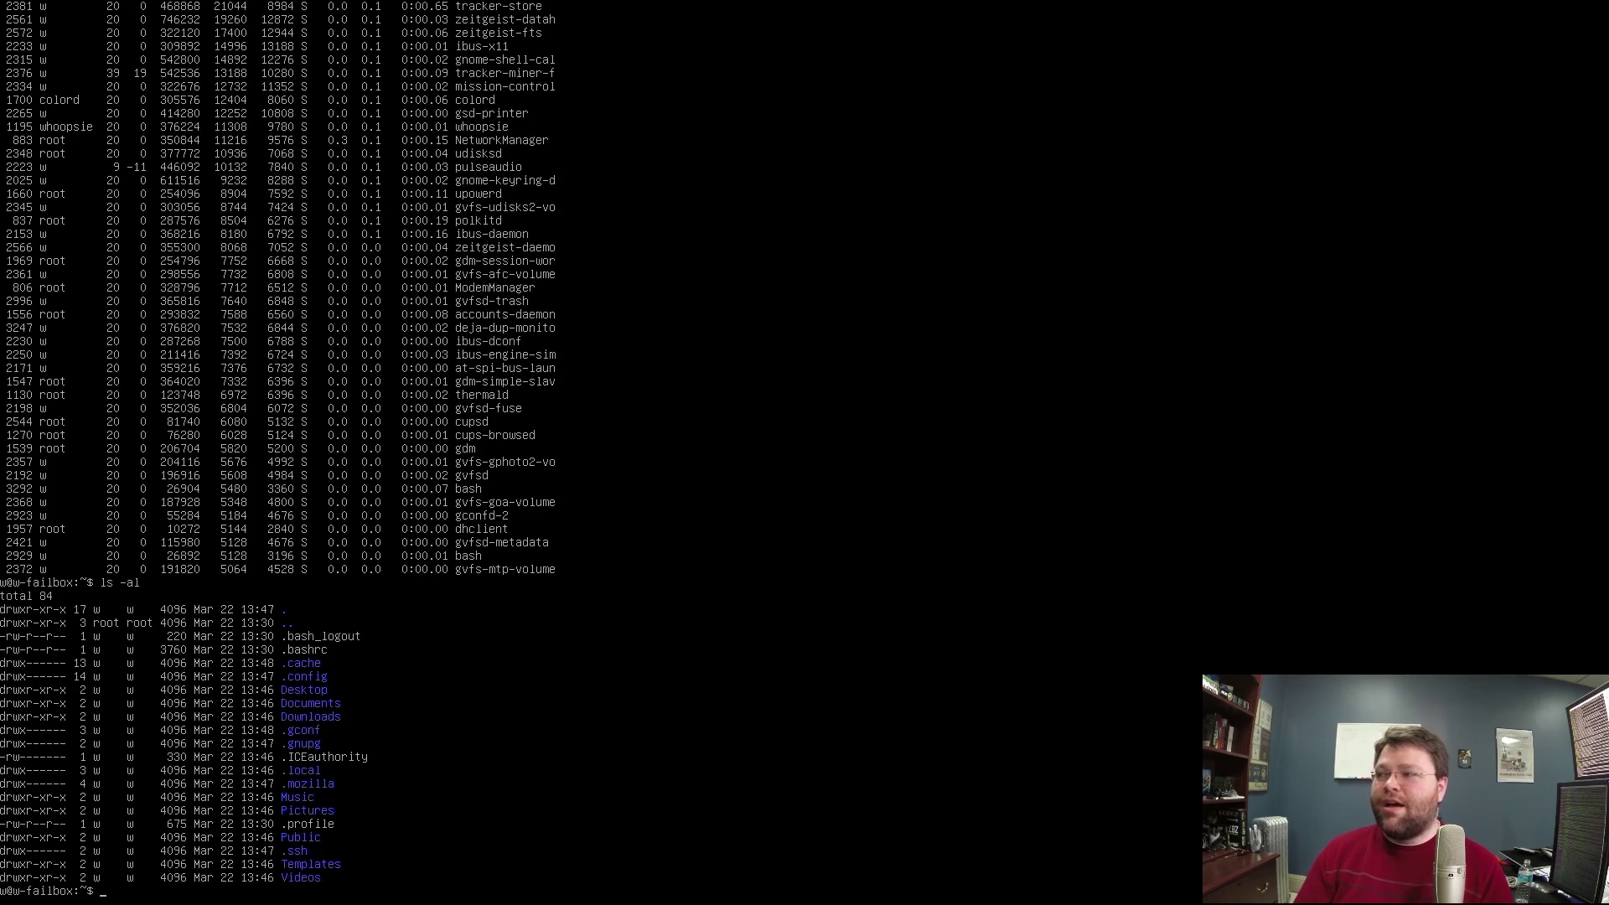
Erase the stray character, rerun ls -al, then return to GNOME with Ctrl+Alt+F7.
key(BackSpace)
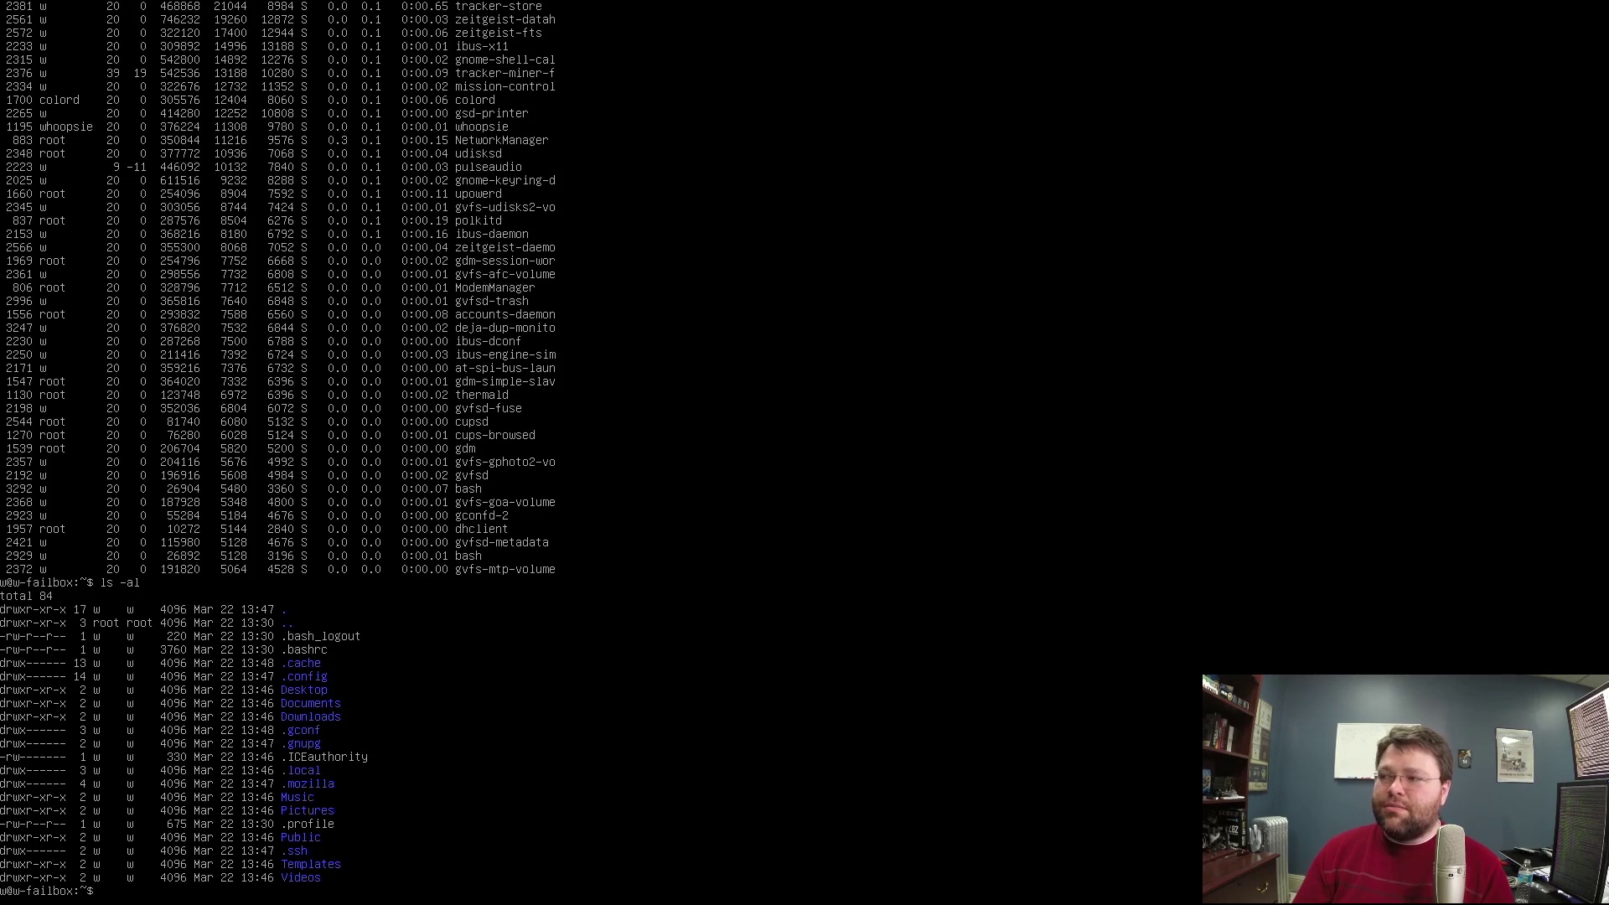
text(ls -al)
key(Return)
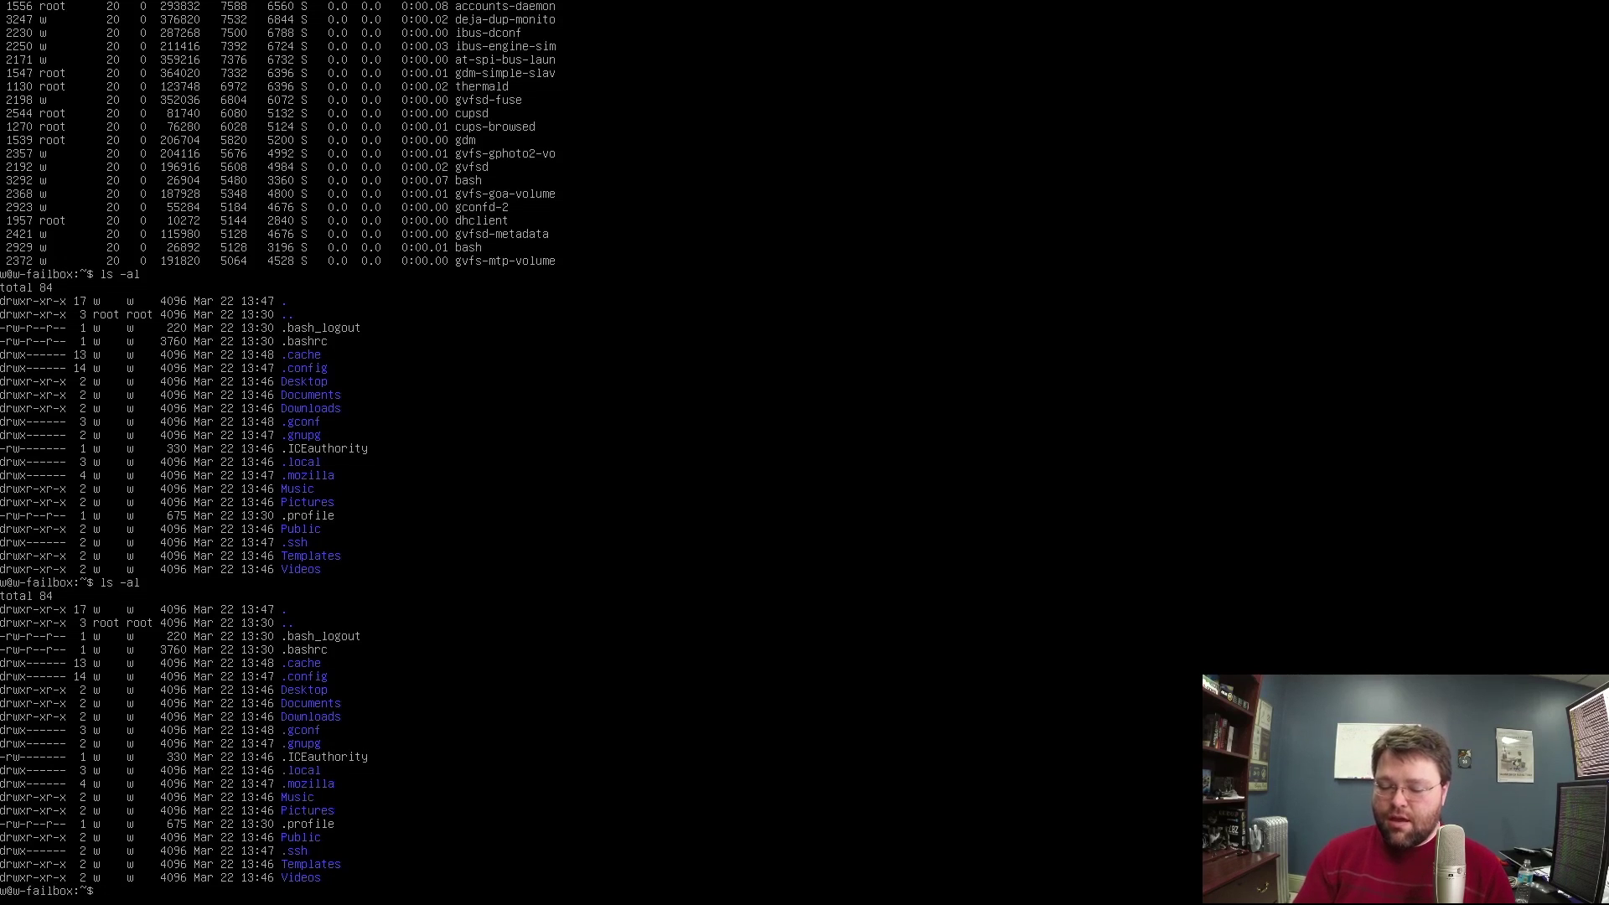
key(ctrl+alt+F7)
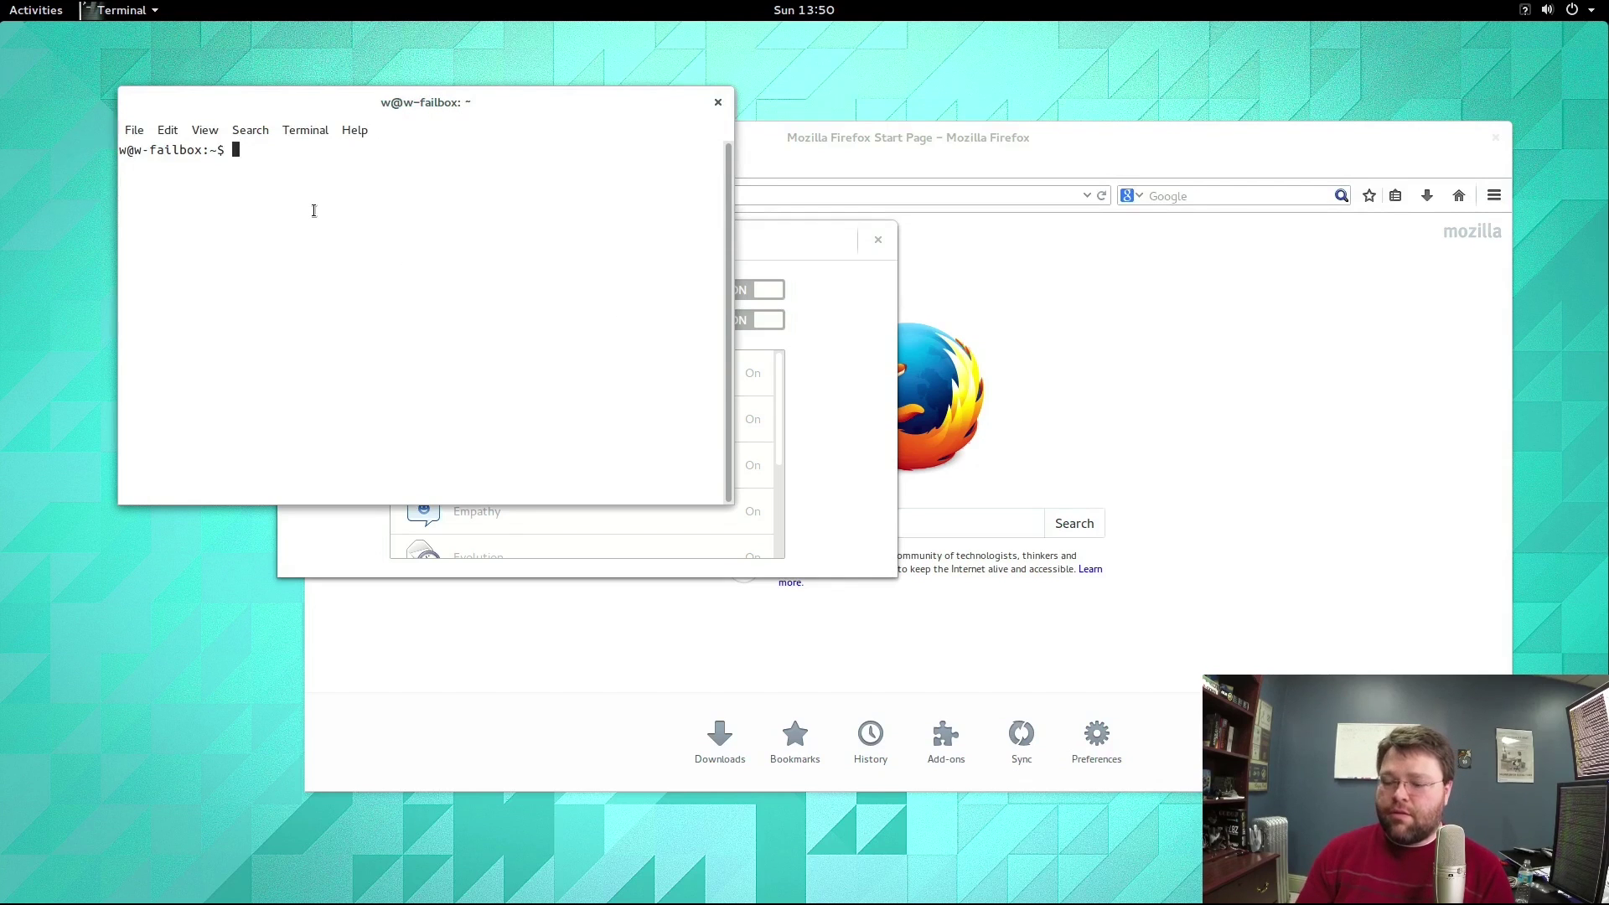
Back on tty1, try installing aptitude with apt-get install aptitude.
key(ctrl+alt+F1)
text(apt-get)
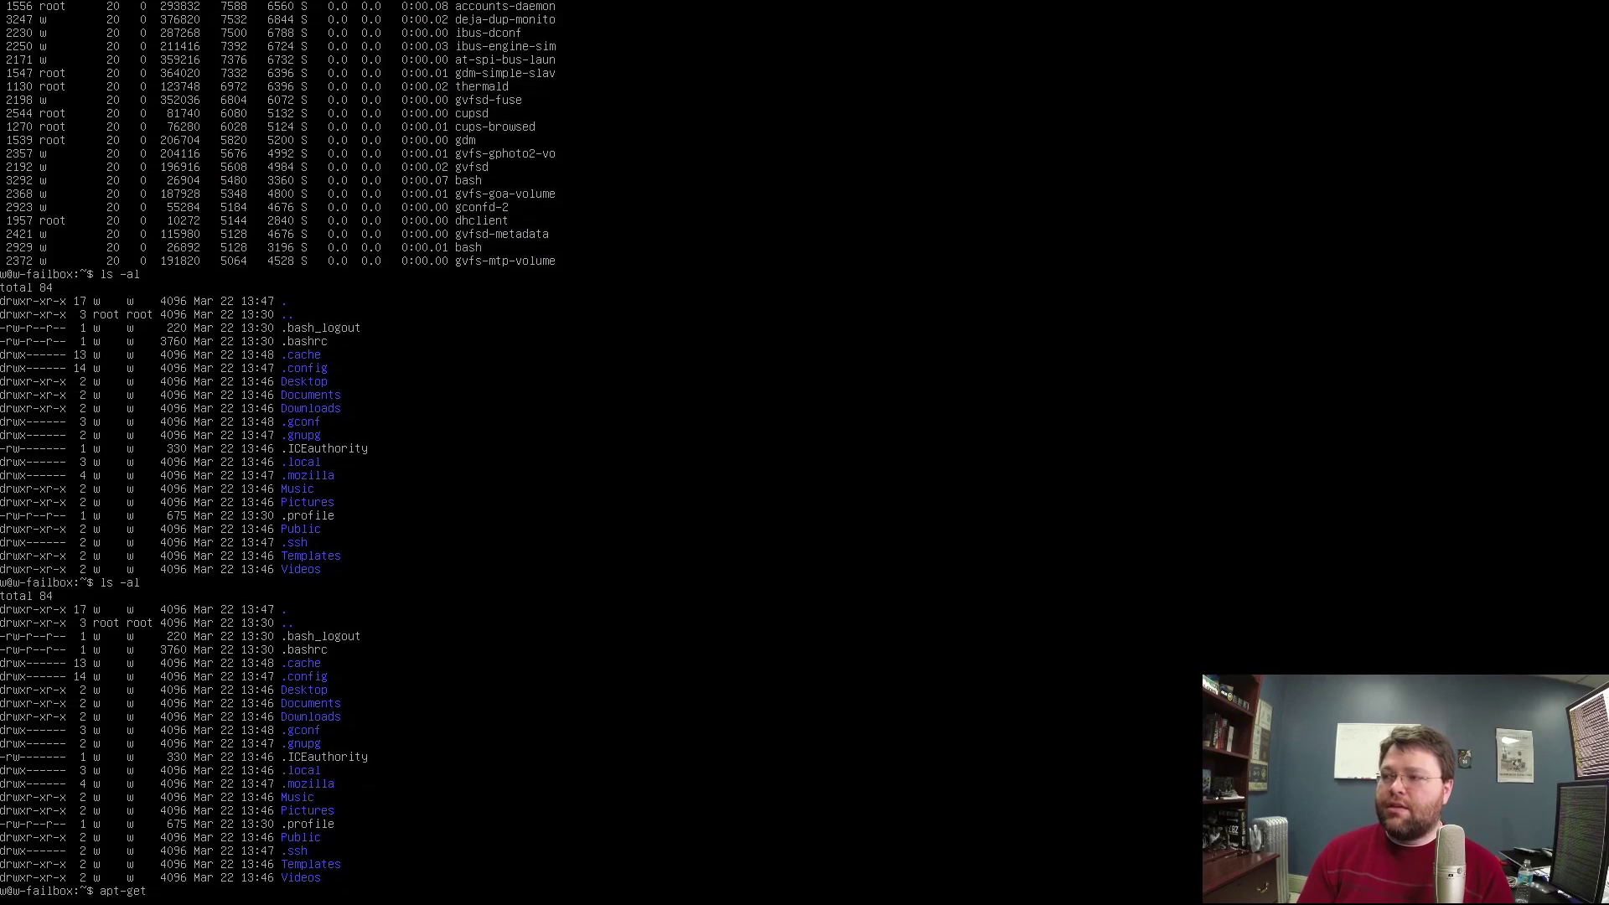
text( install aptitude)
key(Return)
Rerun the install with sudo !!, enter the password and confirm with y.
text(sudo !!)
key(Return)
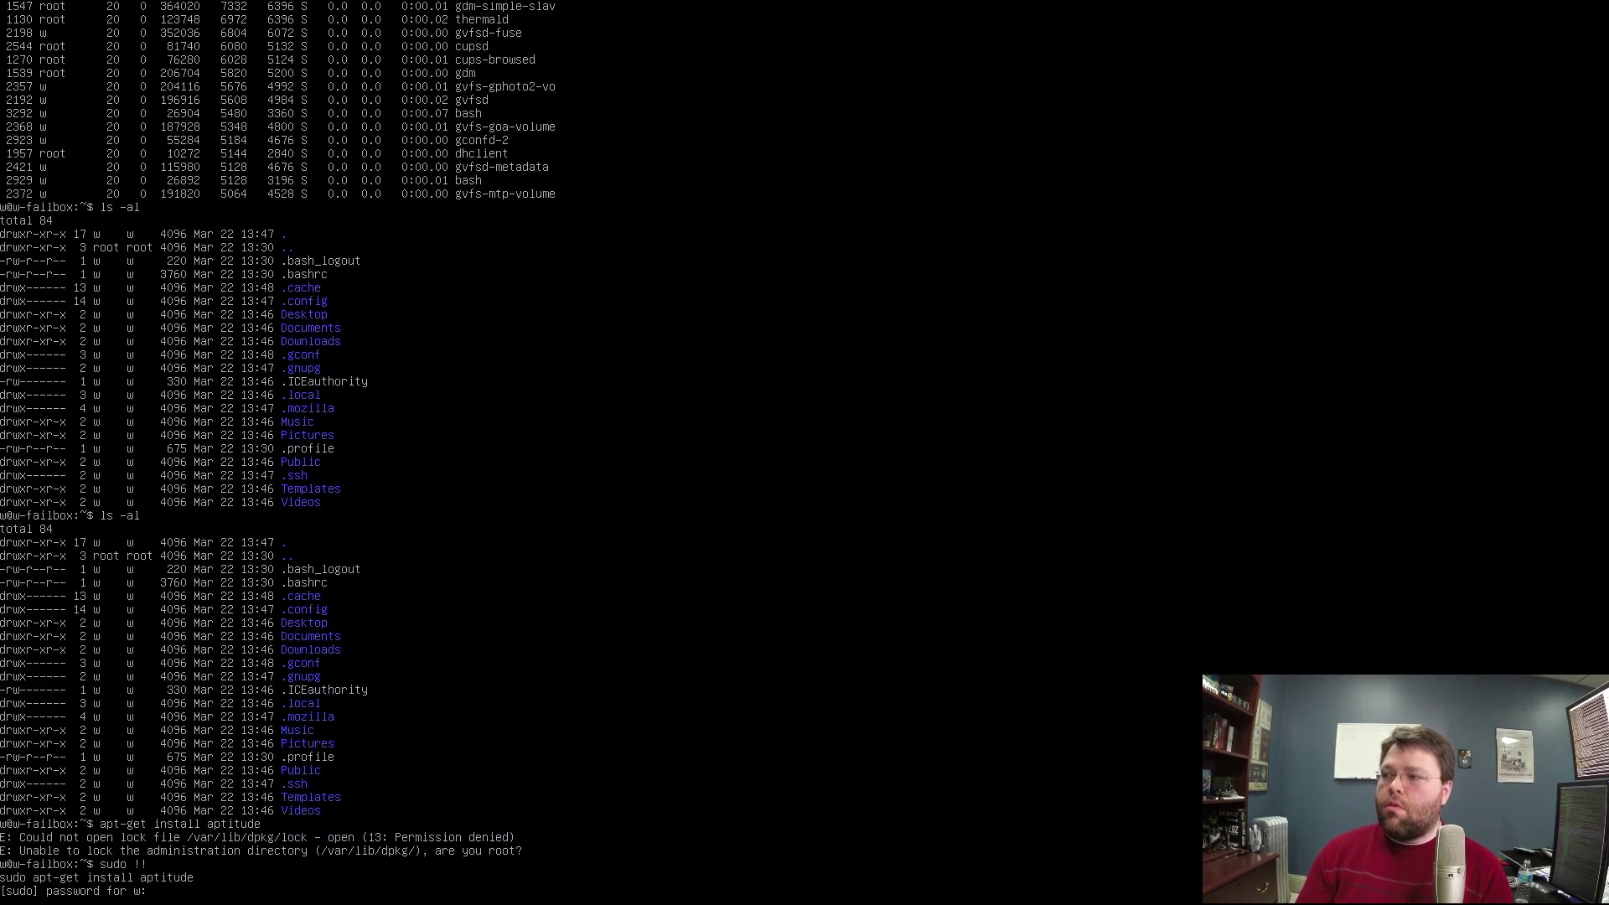
key(Return)
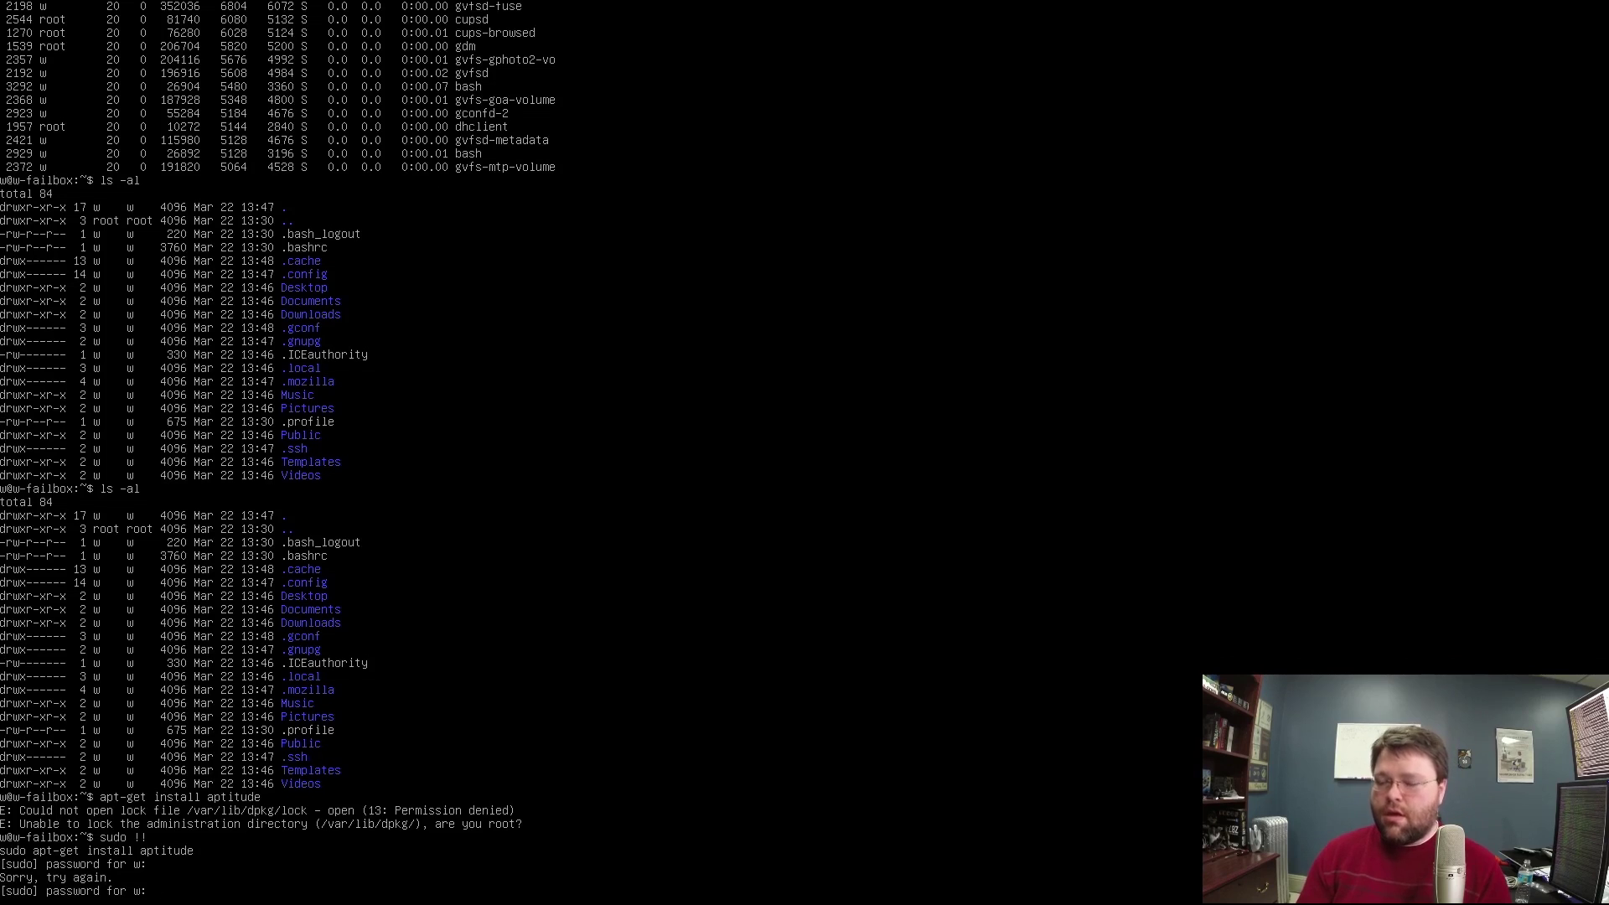
key(Return)
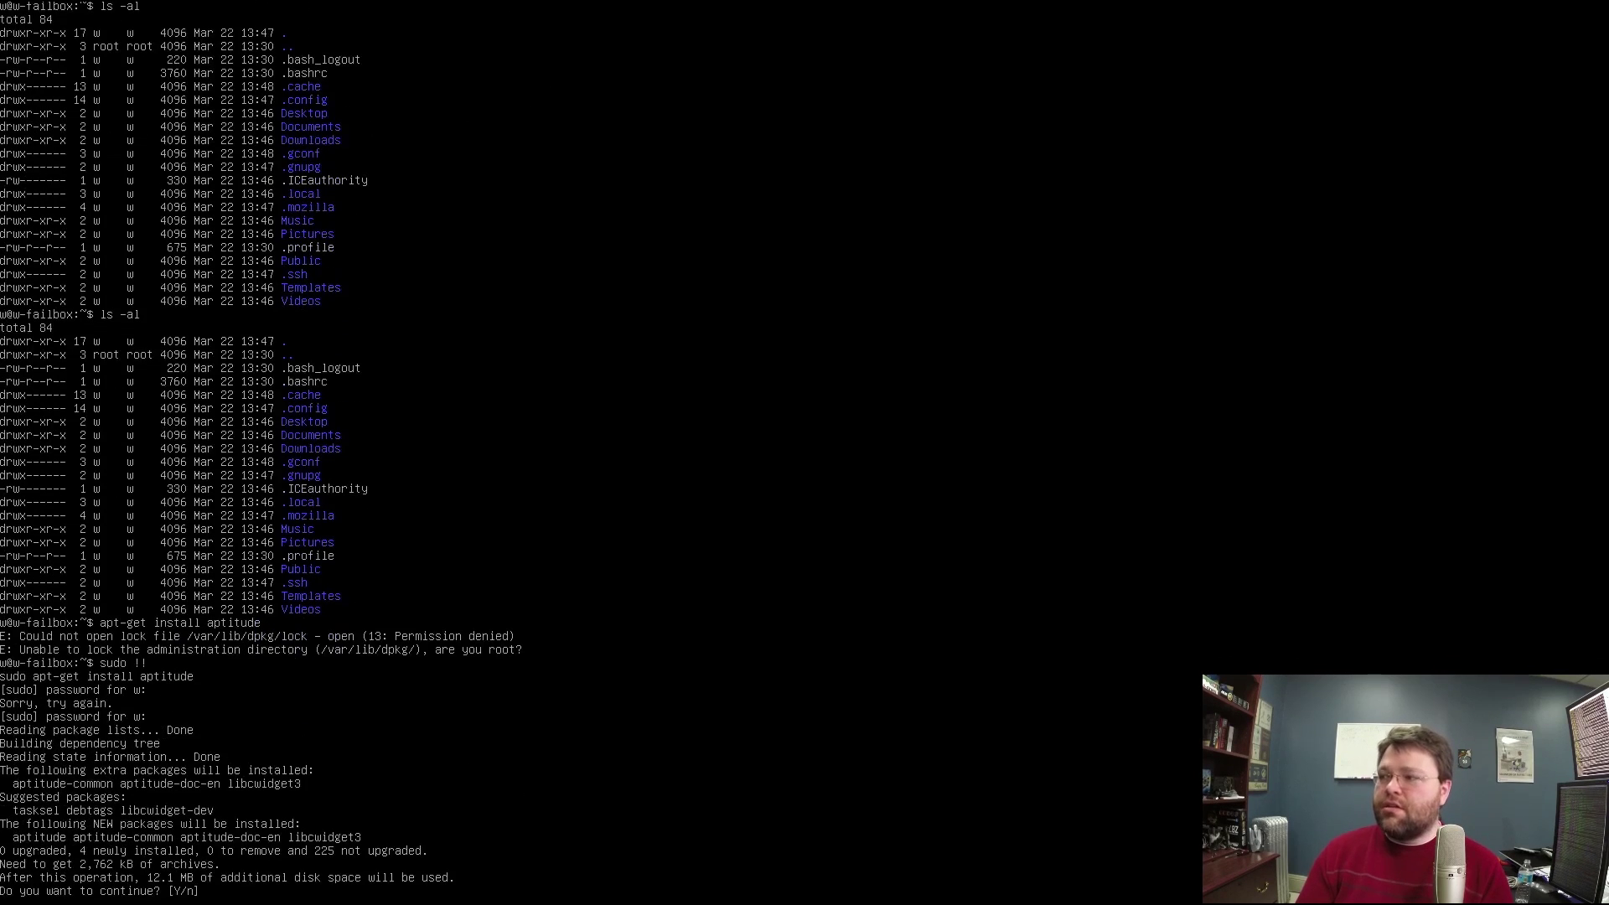
text(y)
key(Return)
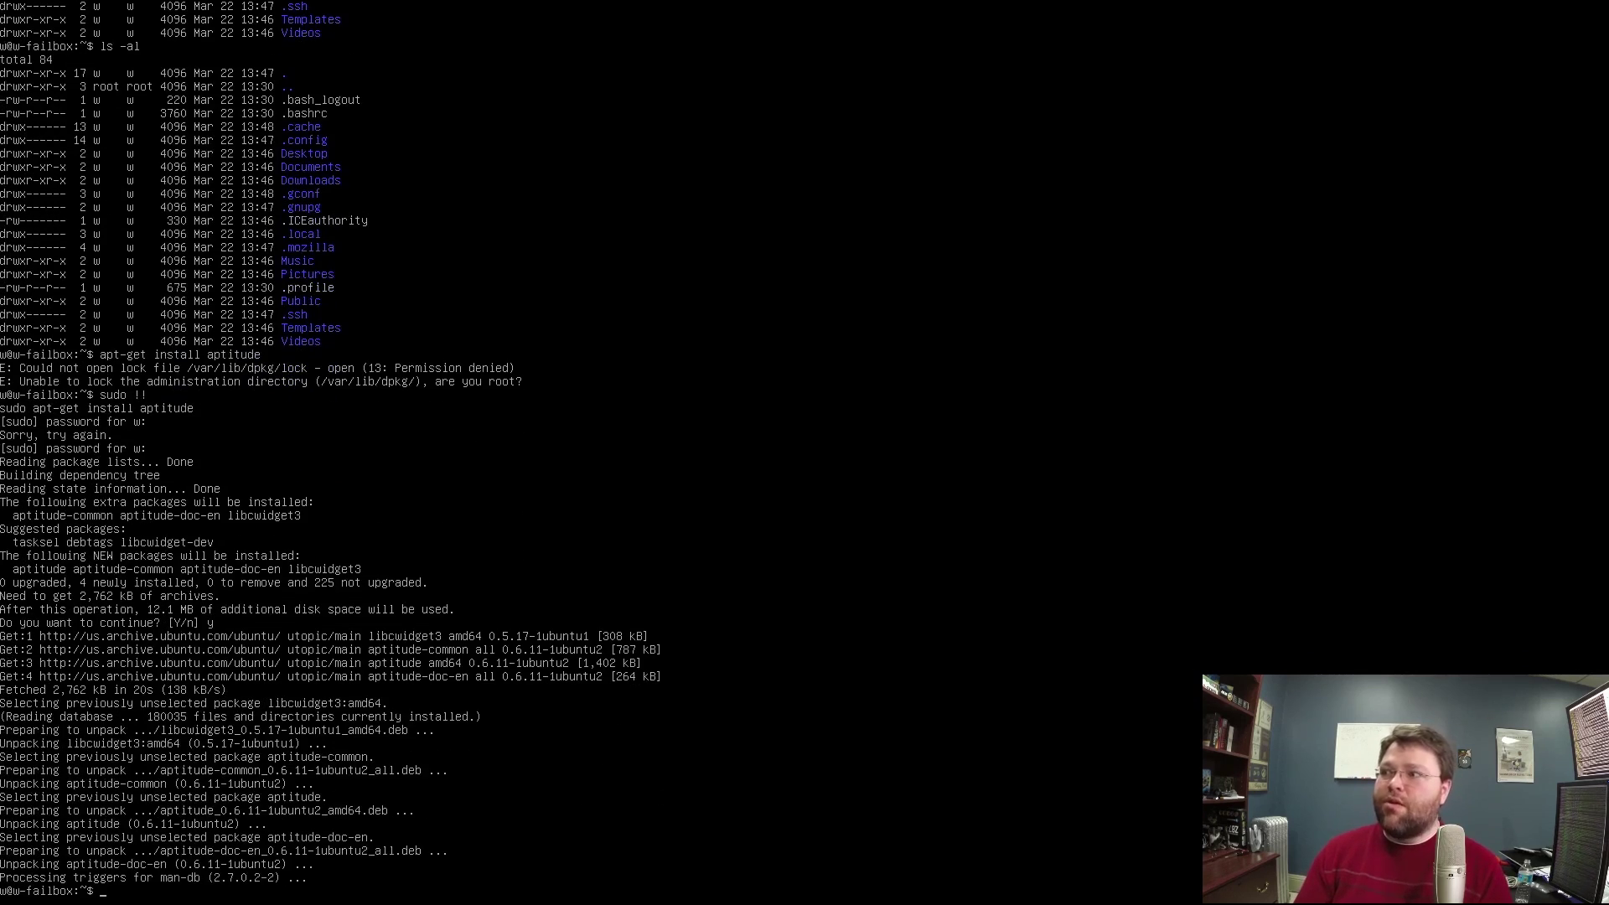
Open a root shell with sudo bash and list the home directory twice with ls -al.
text(sudo bash)
key(Return)
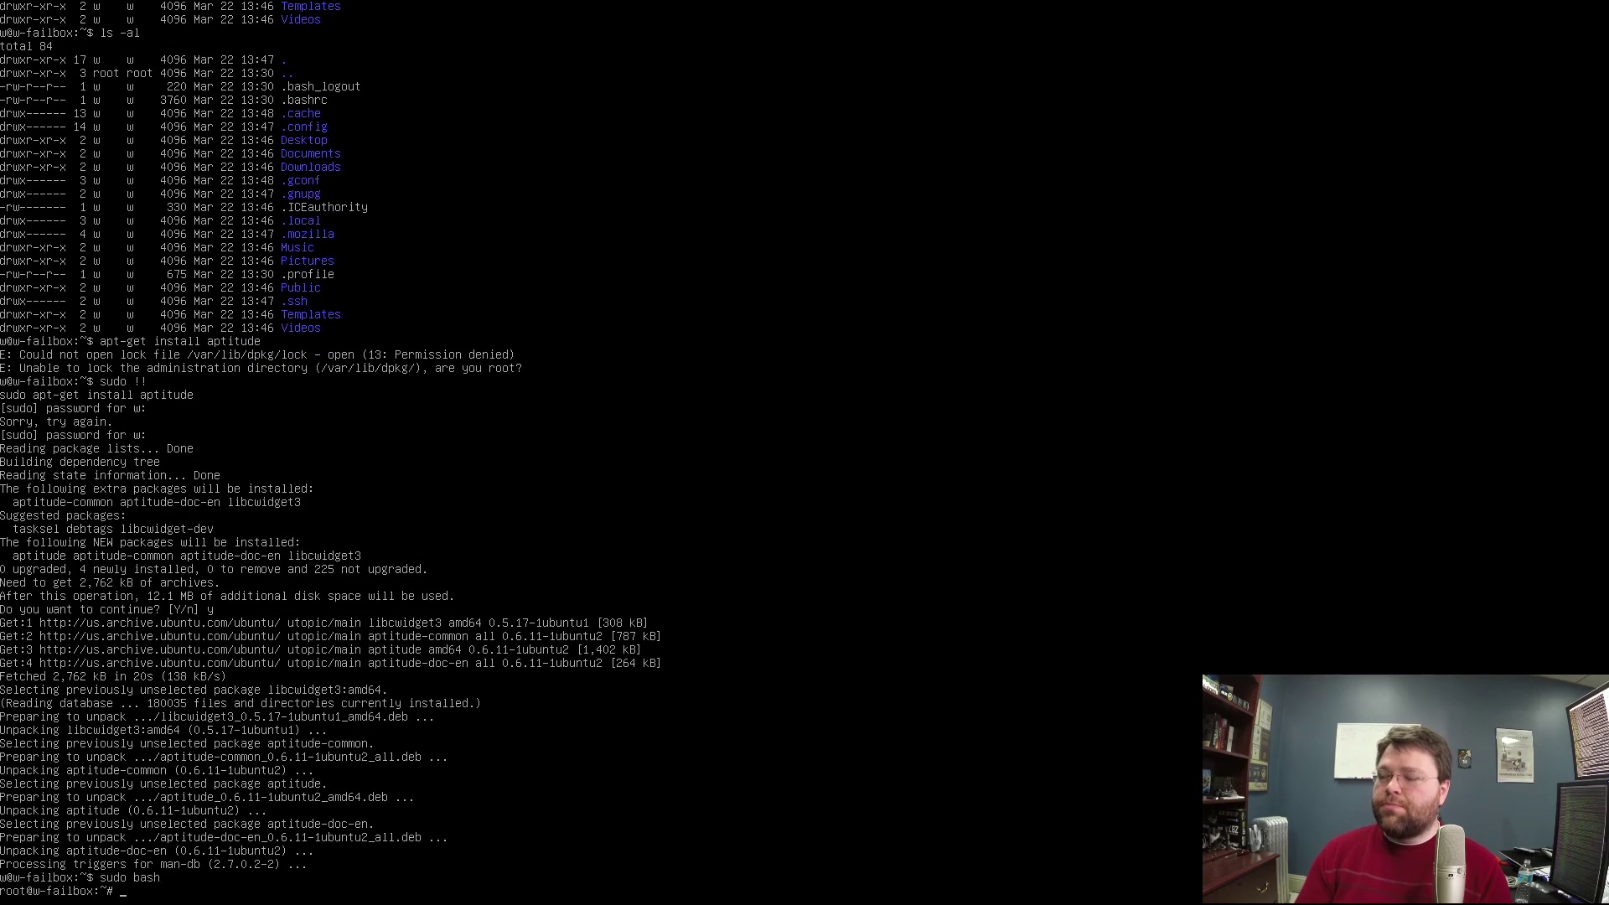
text(ls -)
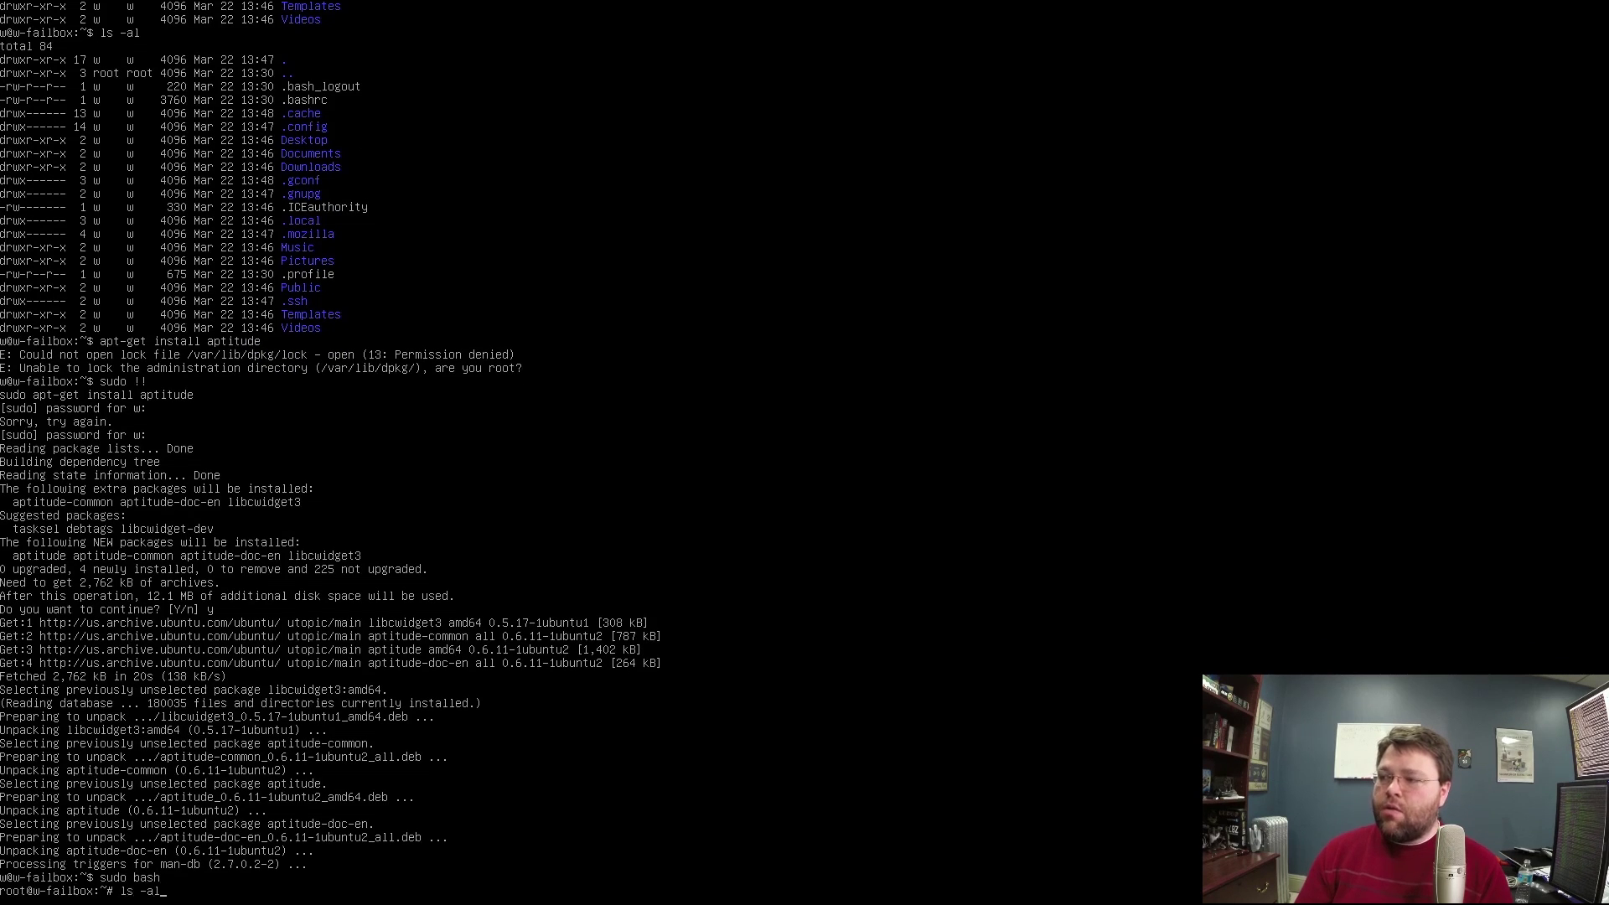
text(al)
key(Return)
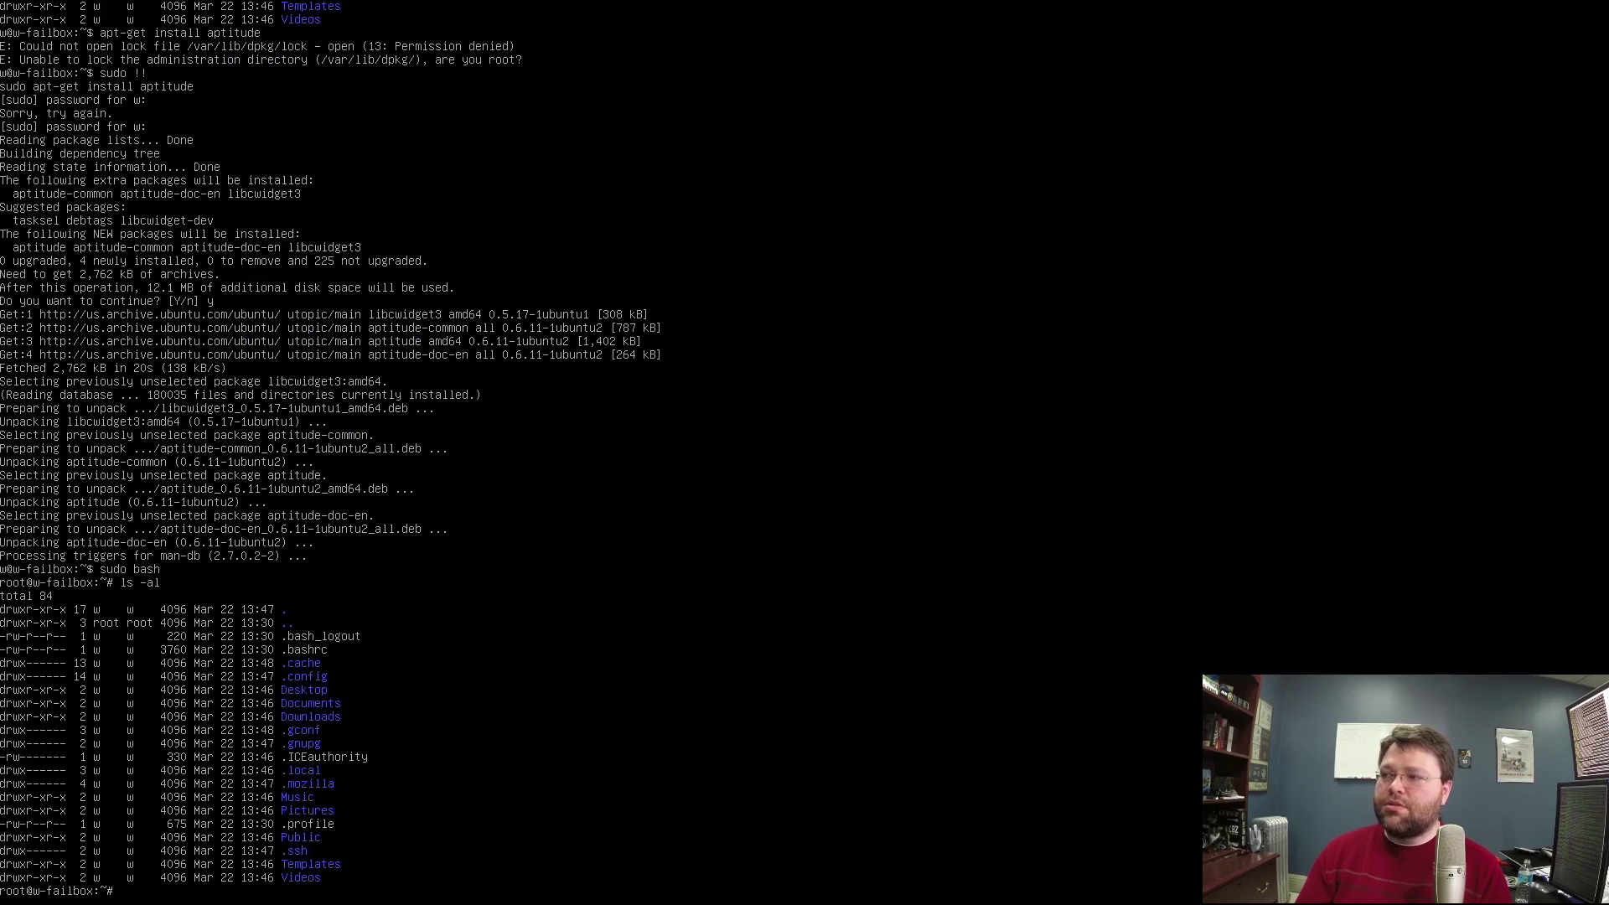
text(al)
key(Return)
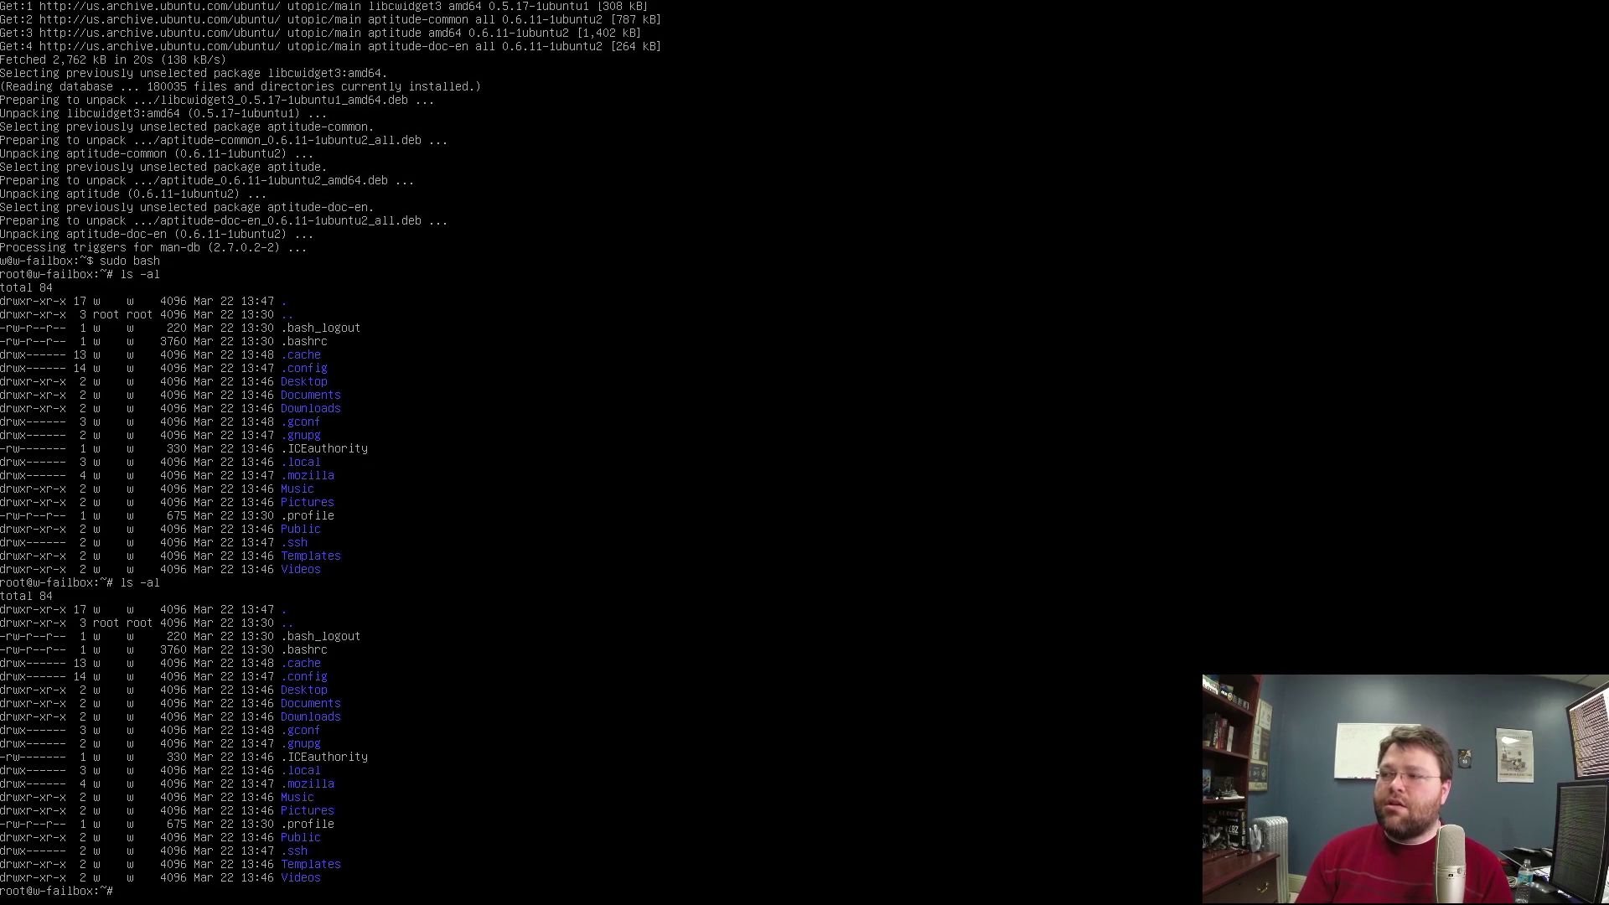
Switch user with su and print /etc/passwd.
text(su)
key(Return)
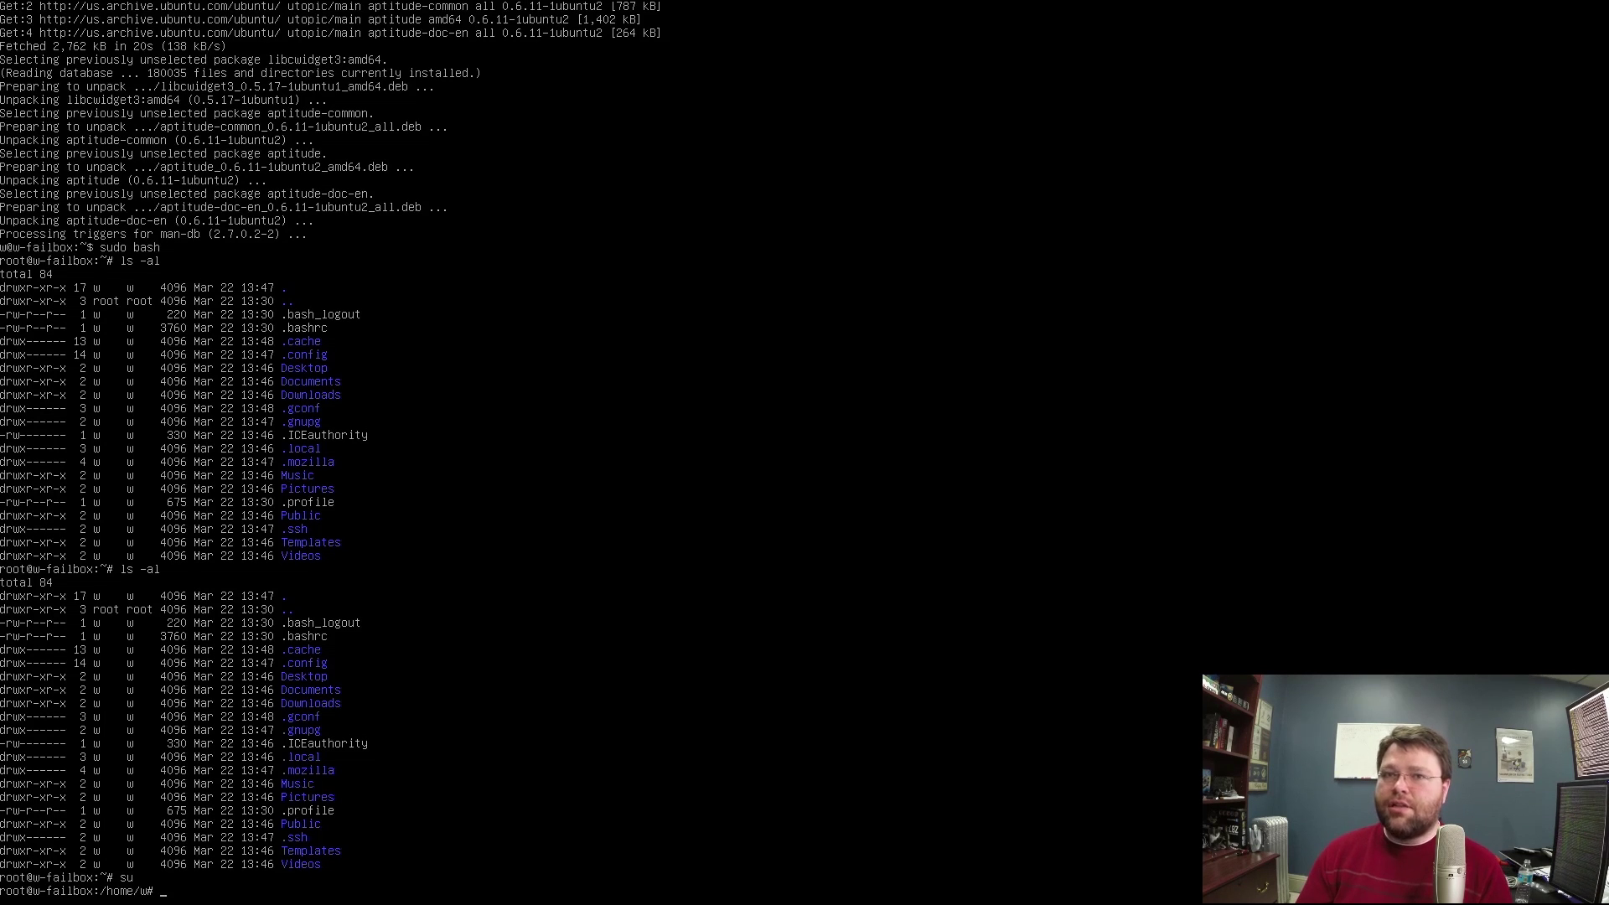
text(cat /etc/passwd)
key(Return)
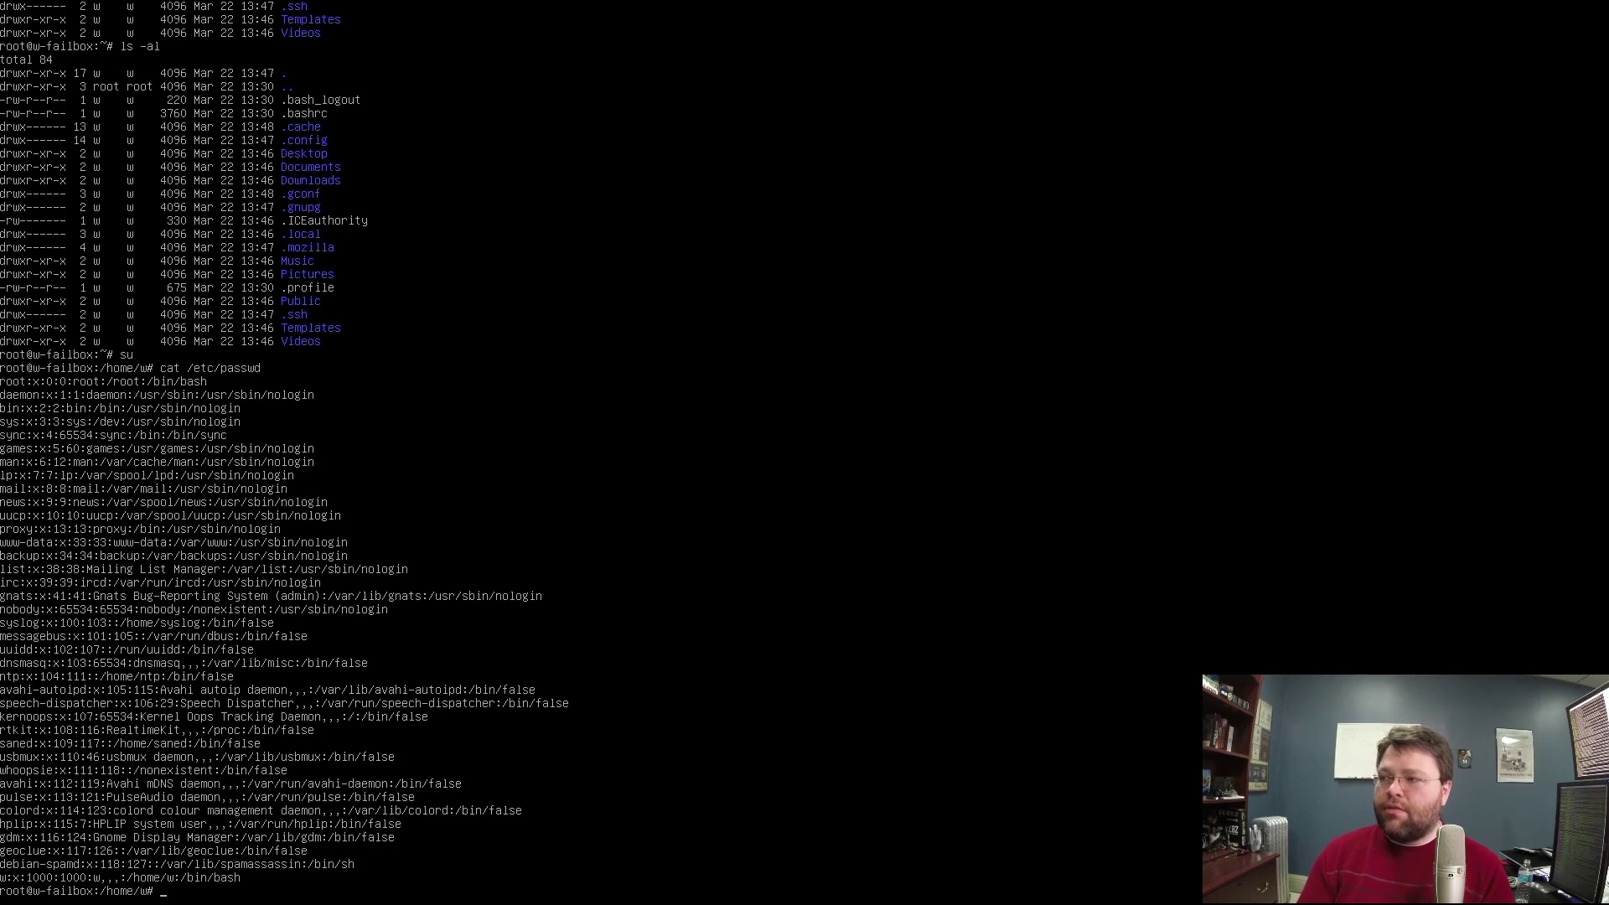
Clear the half-typed commands, then run ls -al twice to list all home-folder files.
text(ls -al)
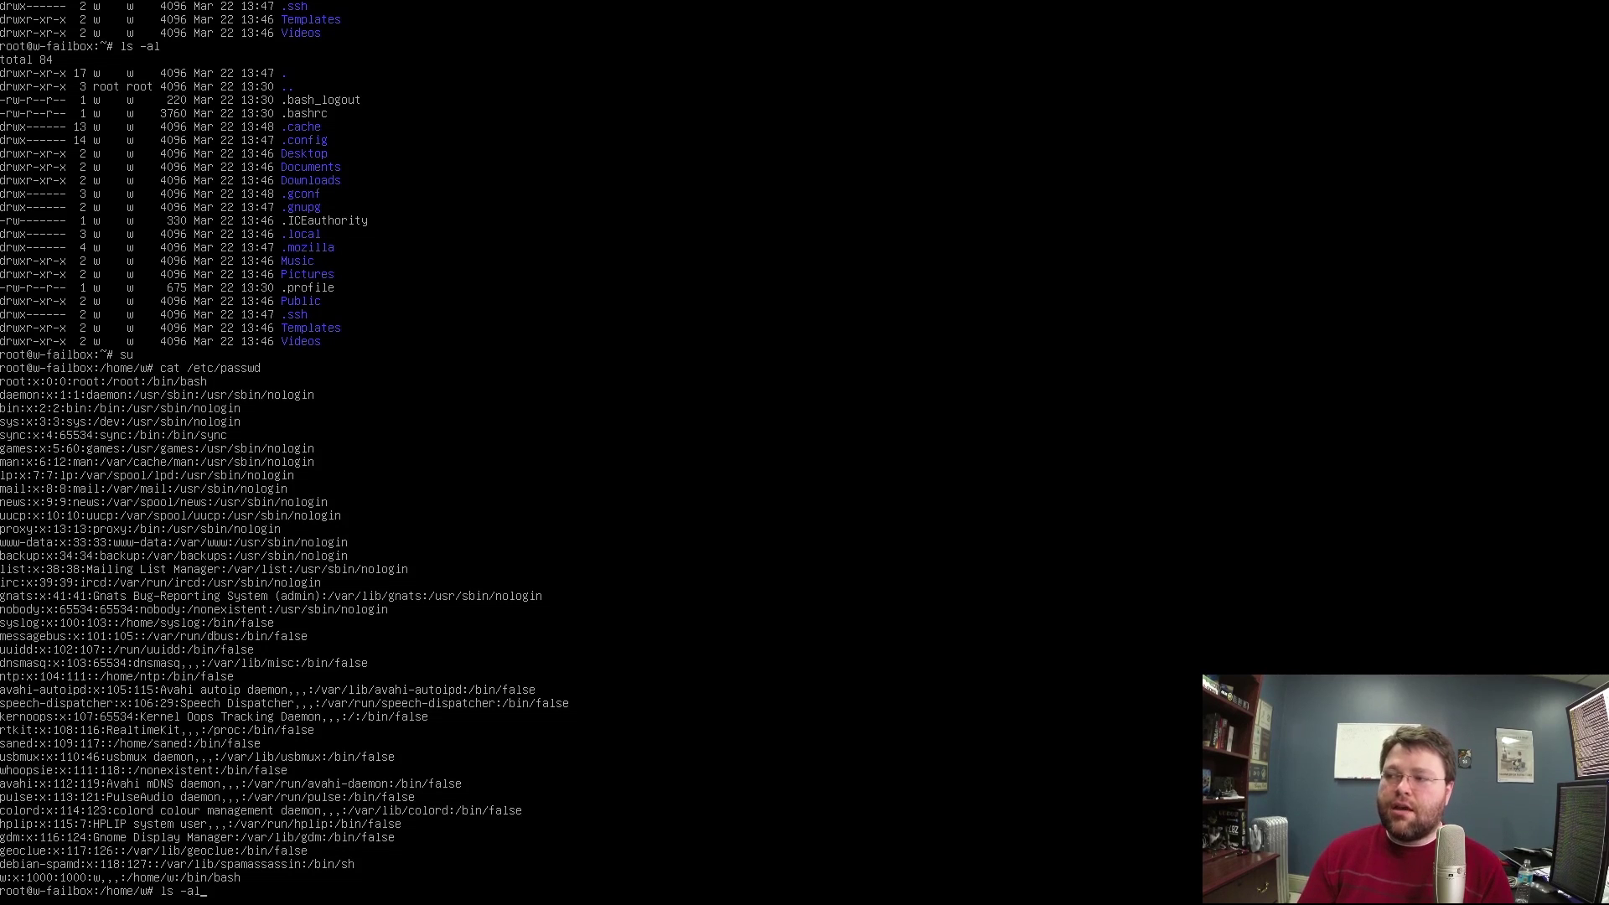
key(BackSpace)
key(BackSpace)
key(BackSpace)
key(BackSpace)
key(BackSpace)
key(BackSpace)
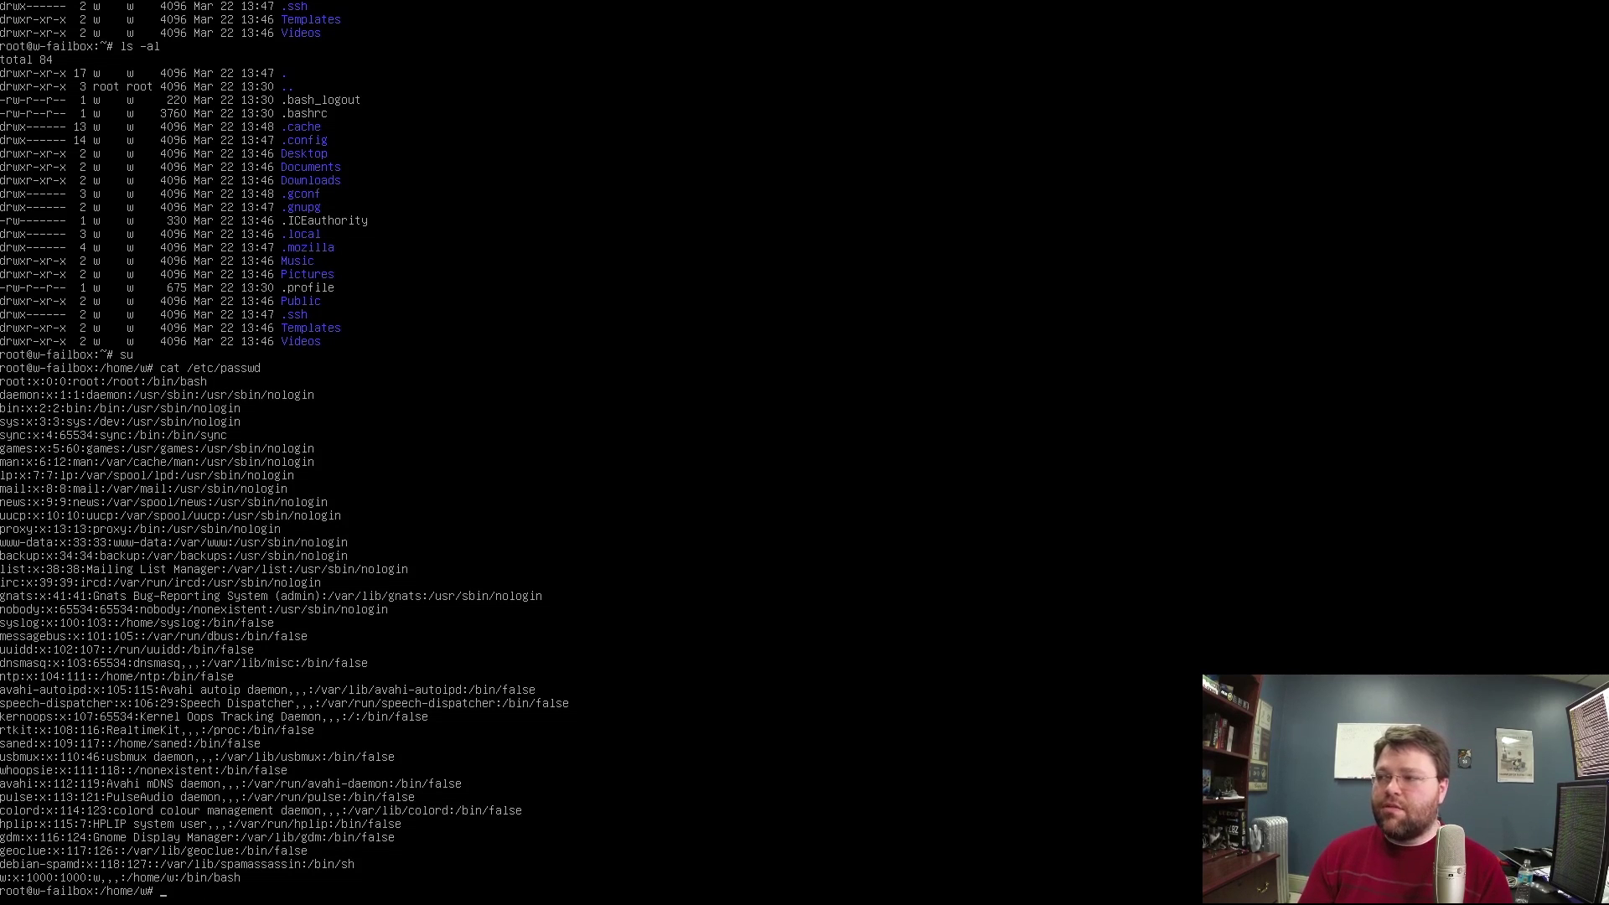
text(apt)
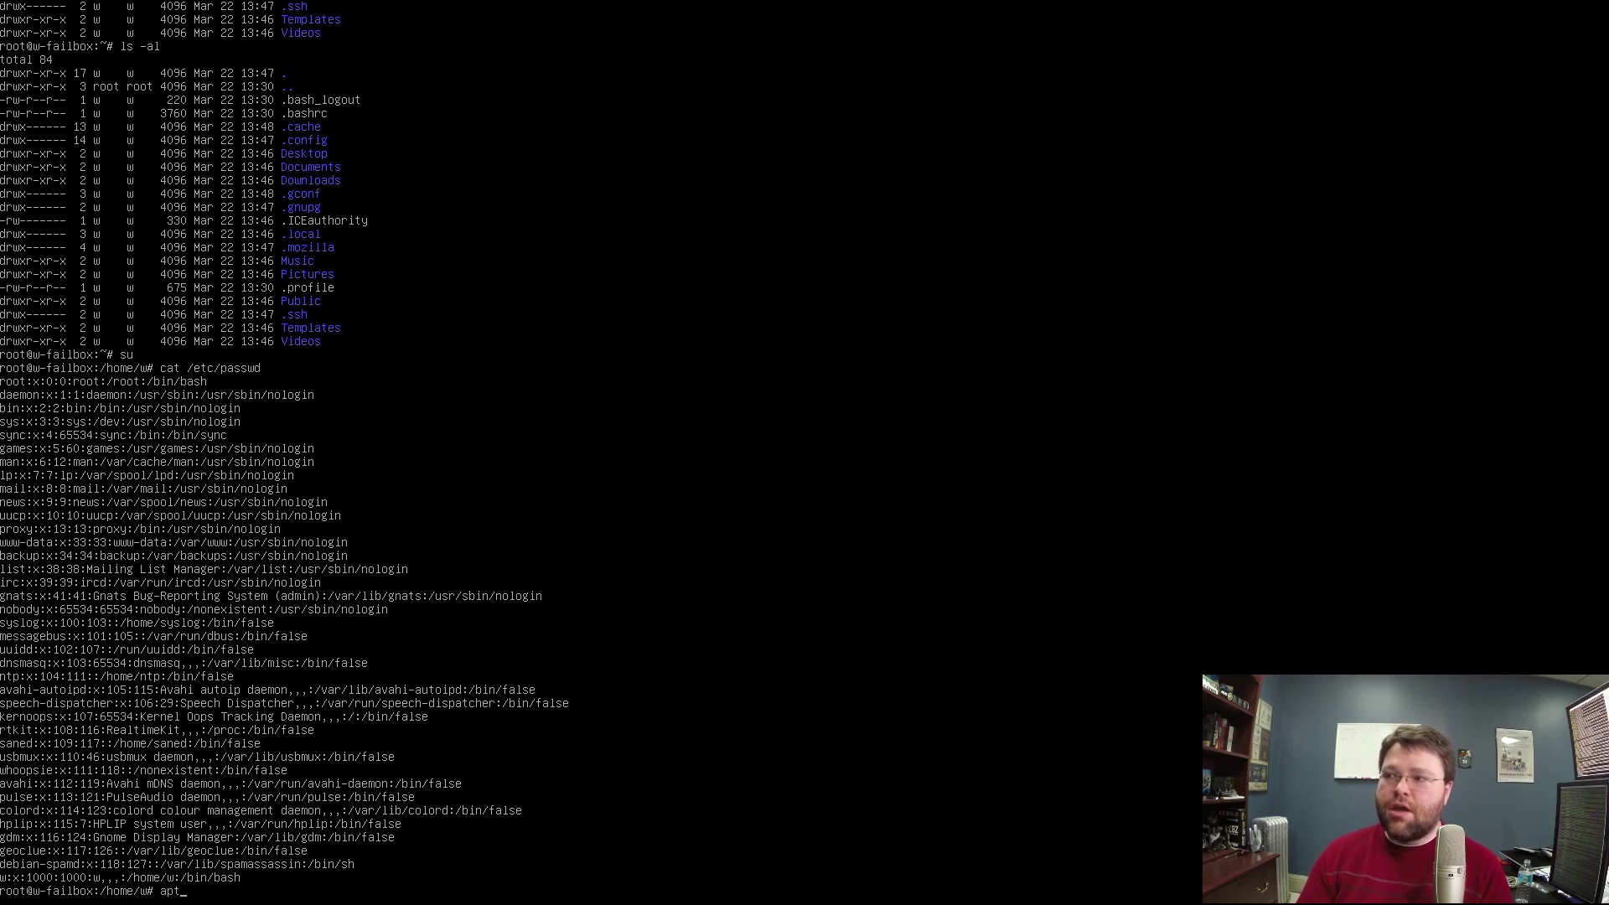
key(BackSpace)
key(BackSpace)
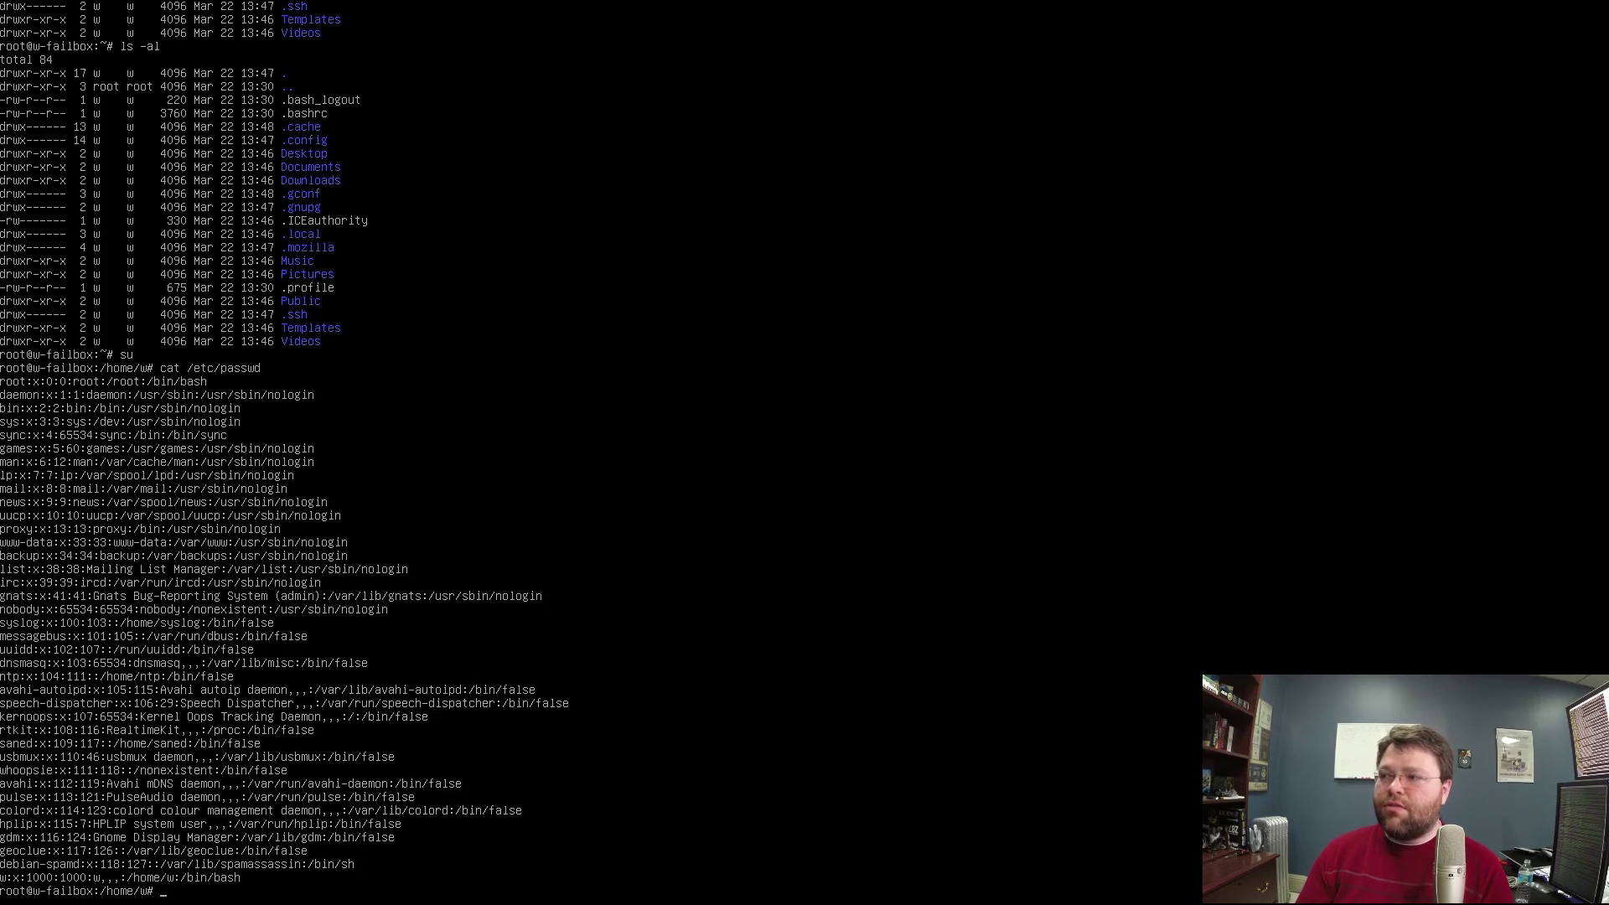
text(ls -al)
key(Return)
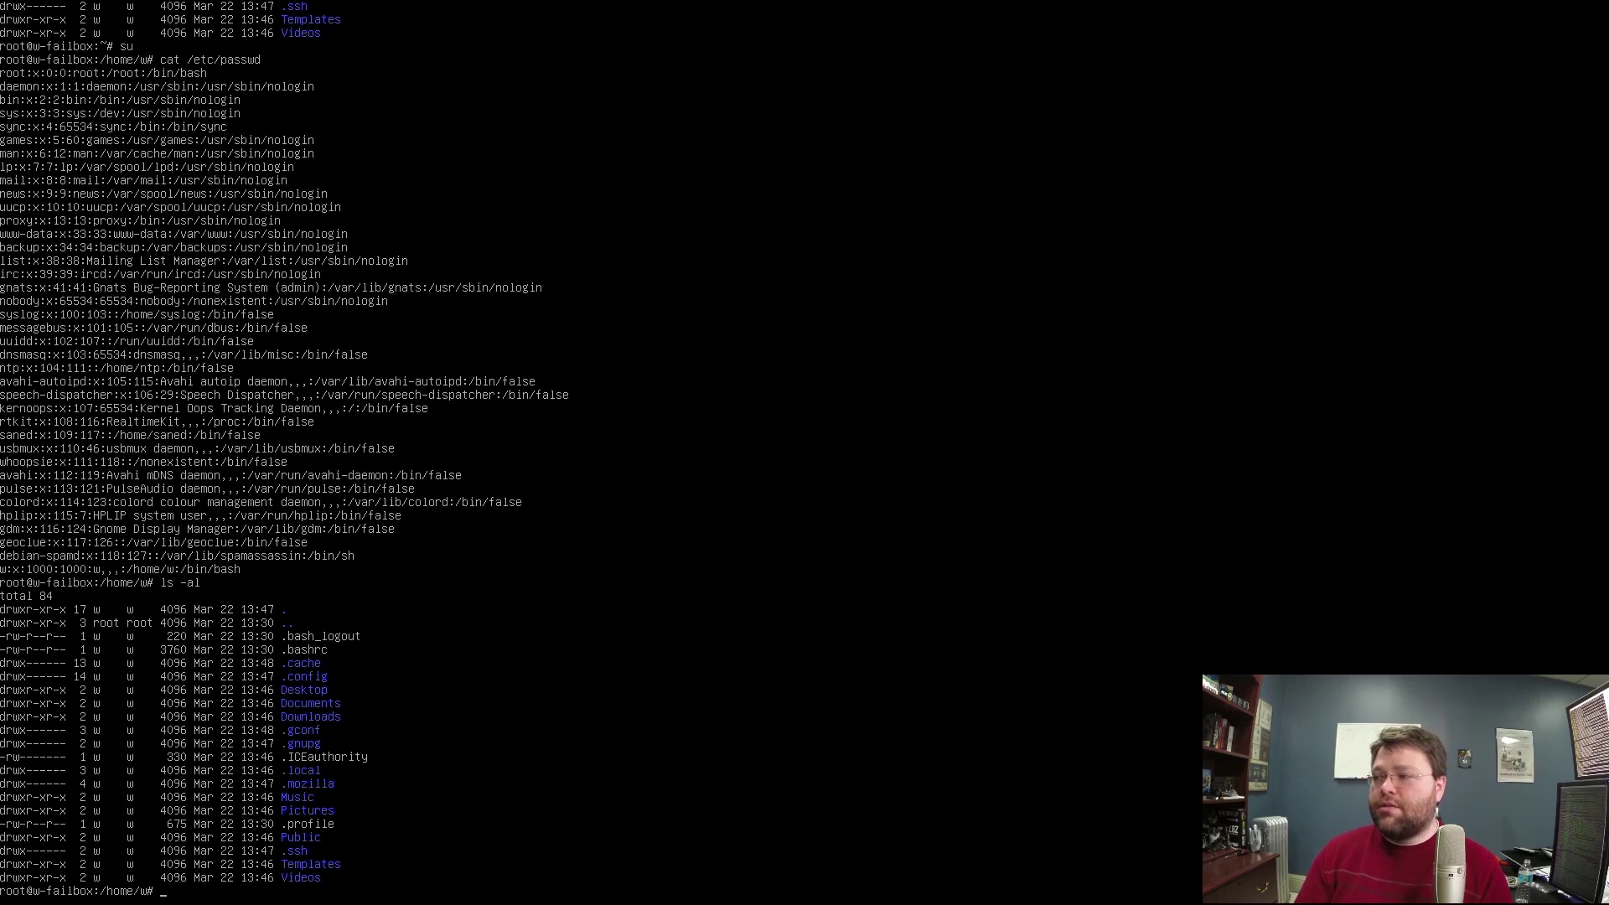
text(ls -)
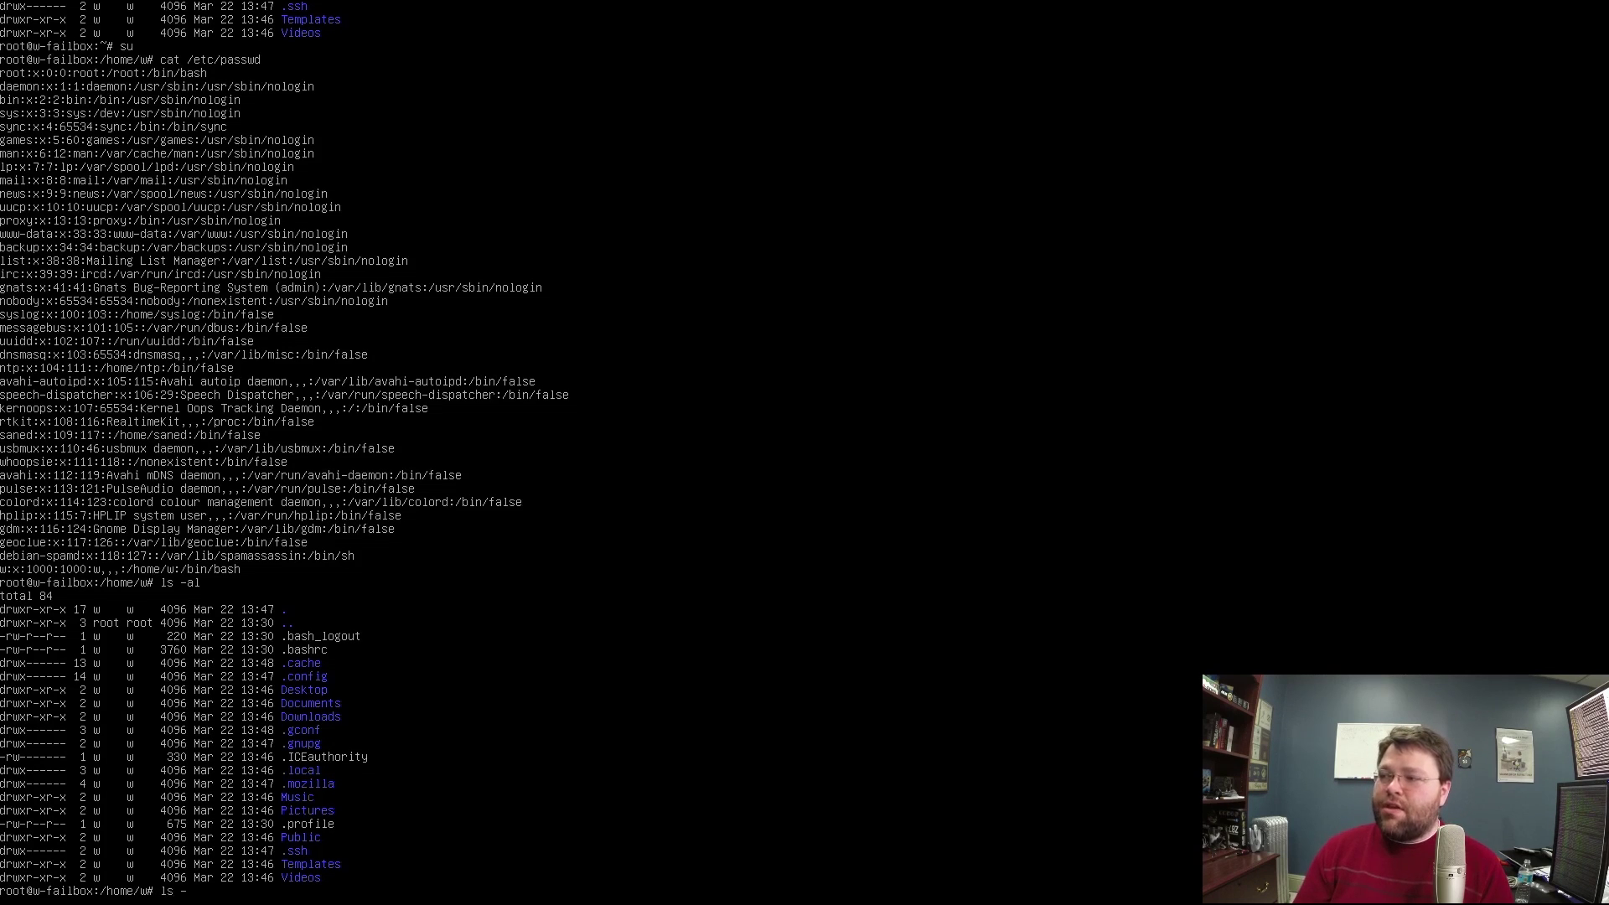
text(al)
key(Return)
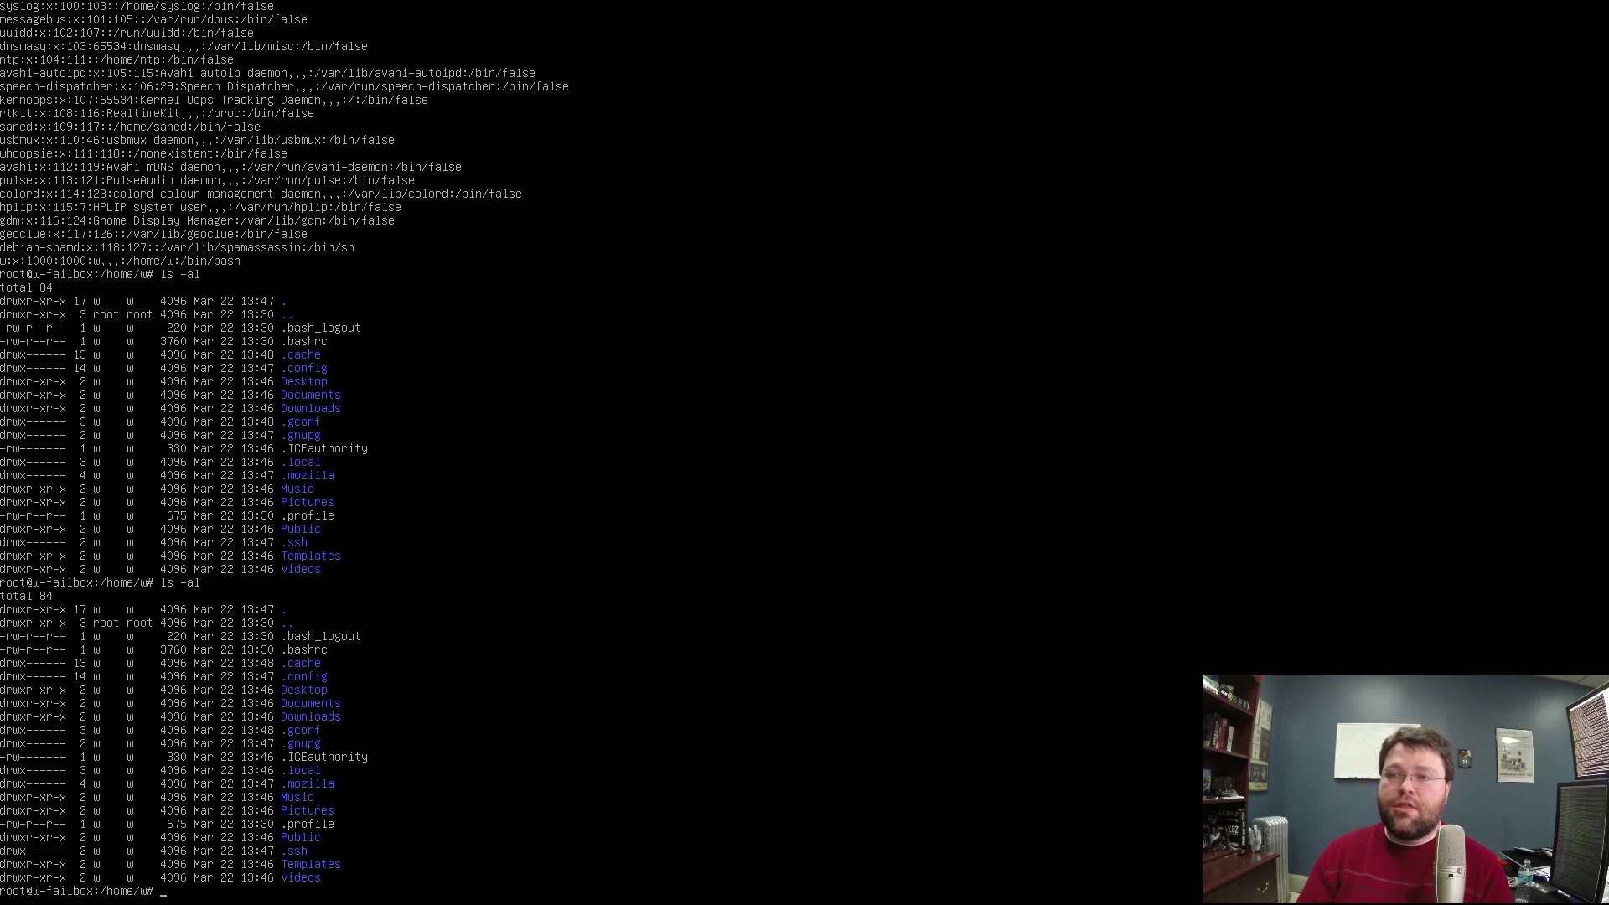
Rerun ls -al on the home folder, then look at the tty3, tty5, tty1 and tty2 consoles.
text(ls -al)
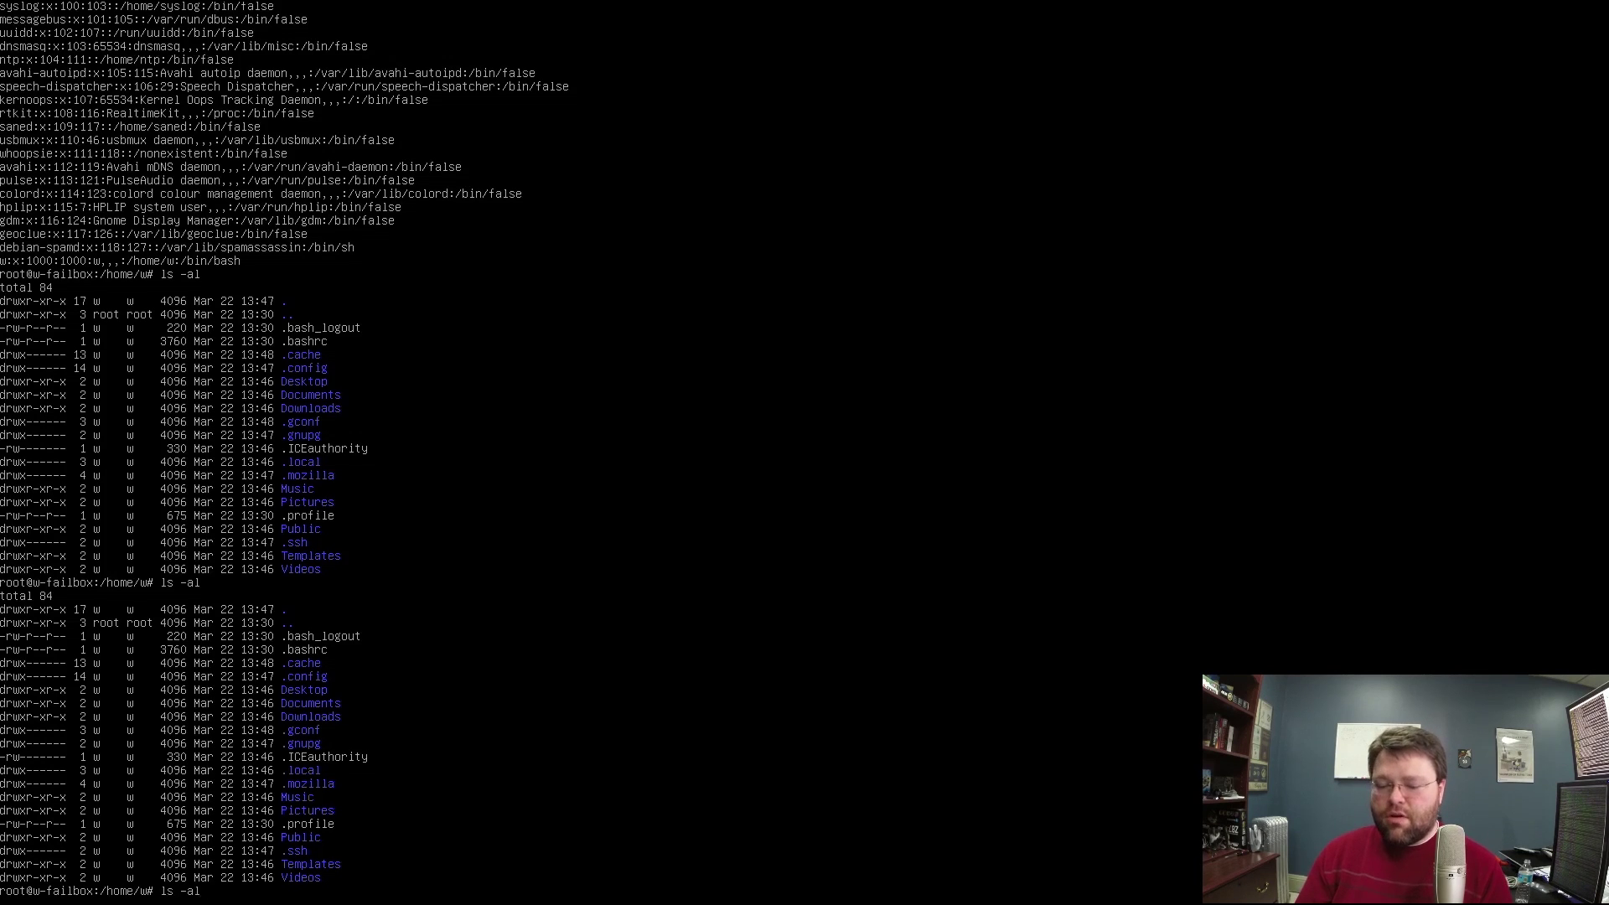
key(Return)
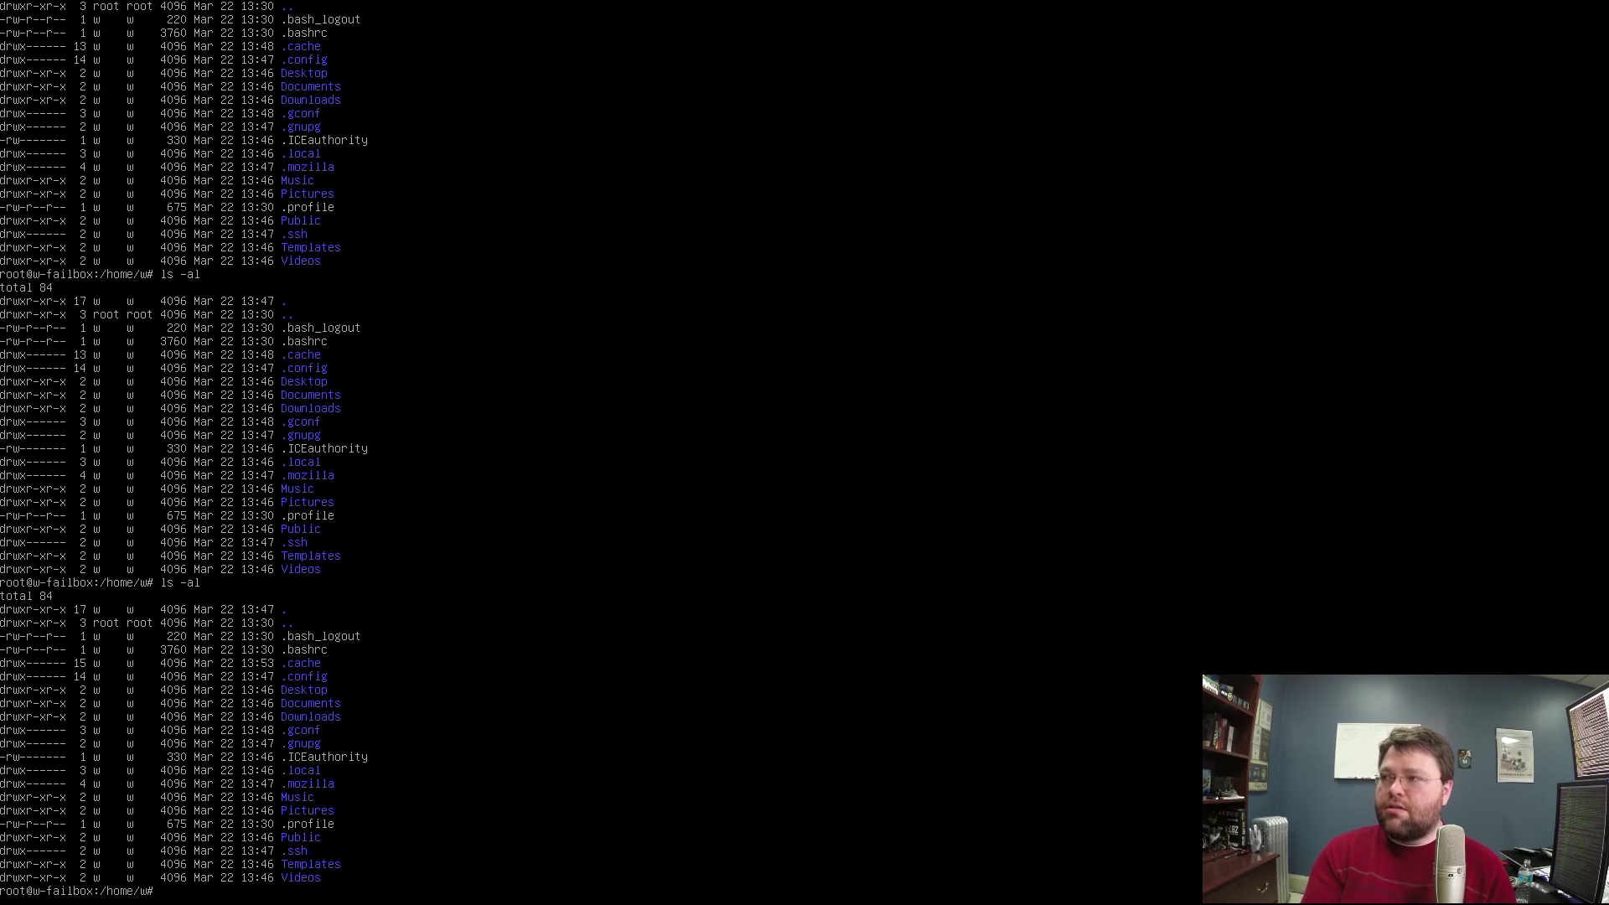
key(ctrl+alt+F3)
key(ctrl+alt+F5)
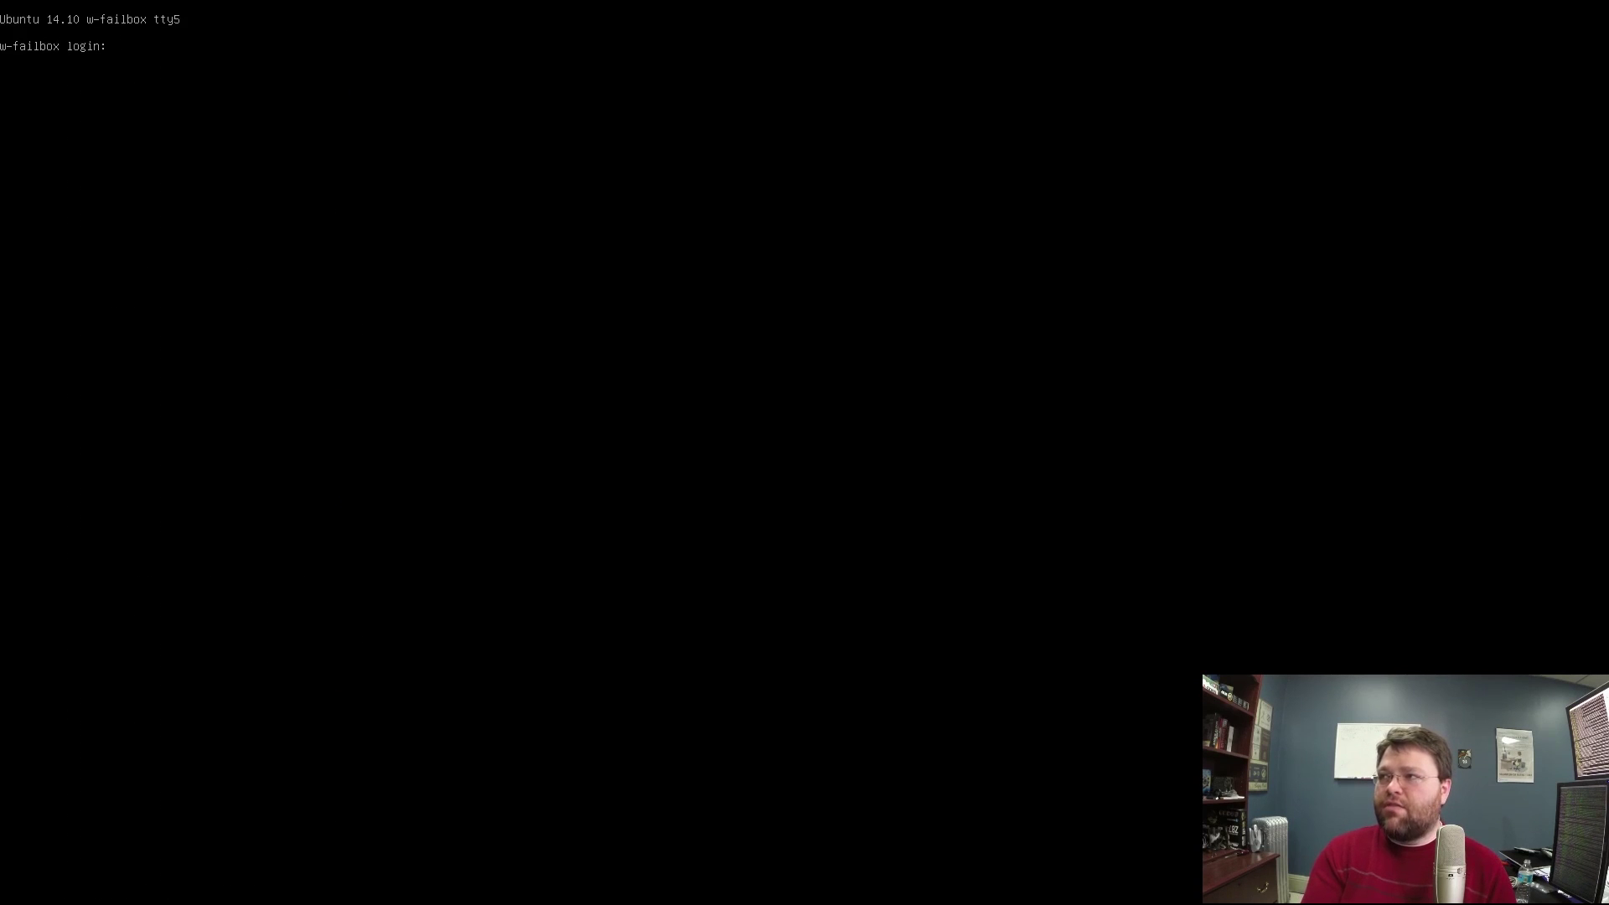
key(ctrl+alt+F1)
key(ctrl+alt+F2)
Flip between tty1 and tty2, then return to the GNOME desktop on tty7.
key(ctrl+alt+F1)
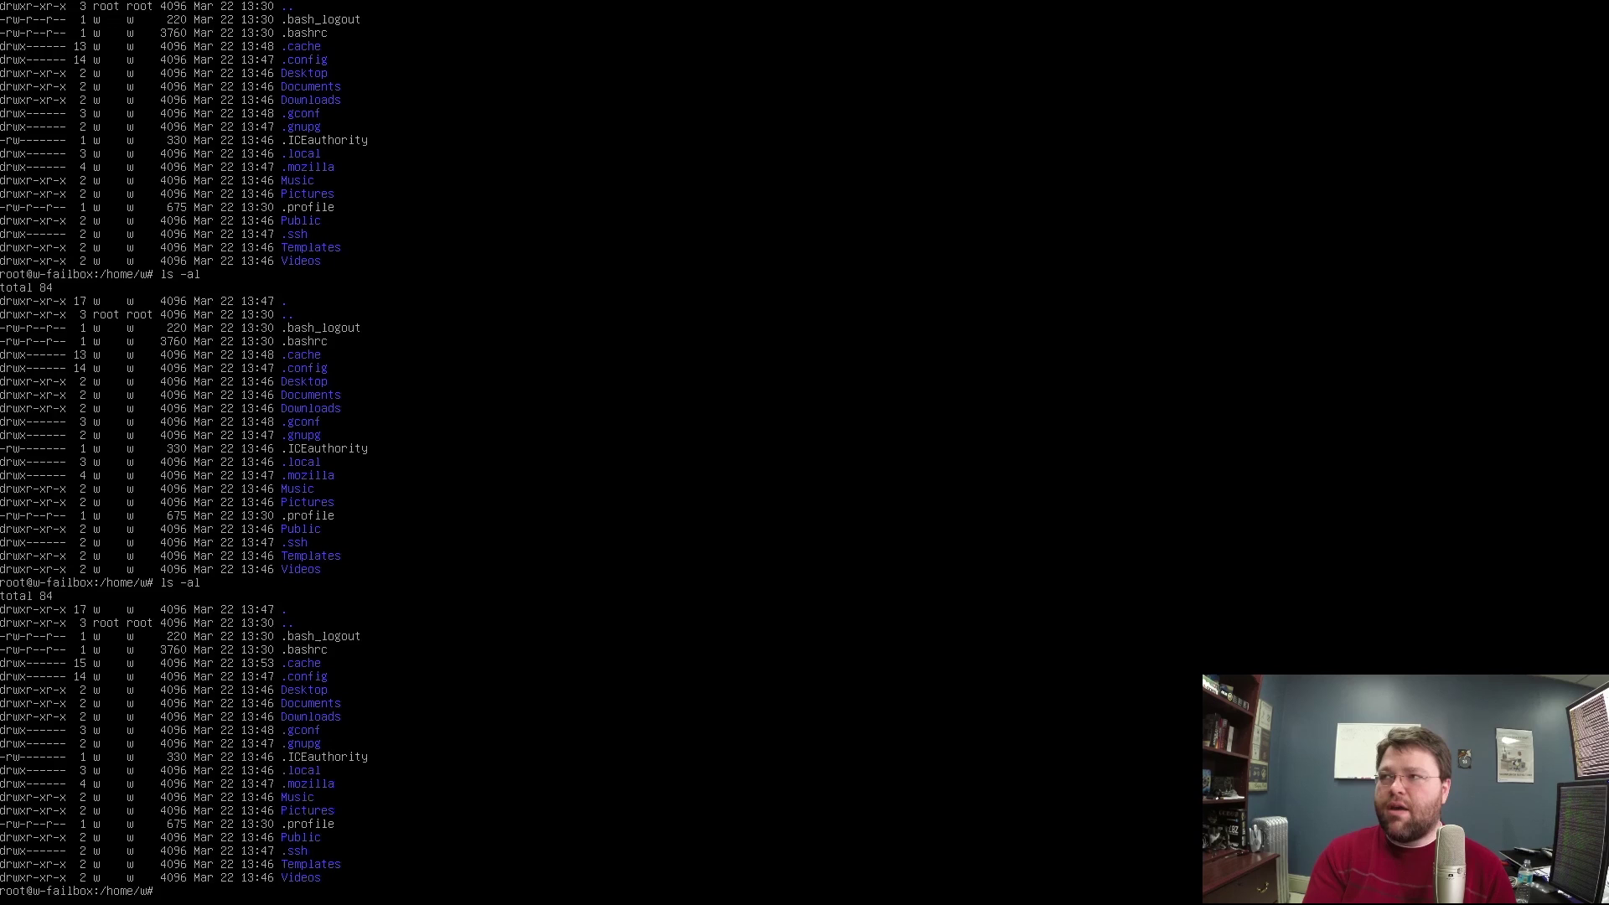
key(ctrl+alt+F2)
key(ctrl+alt+F1)
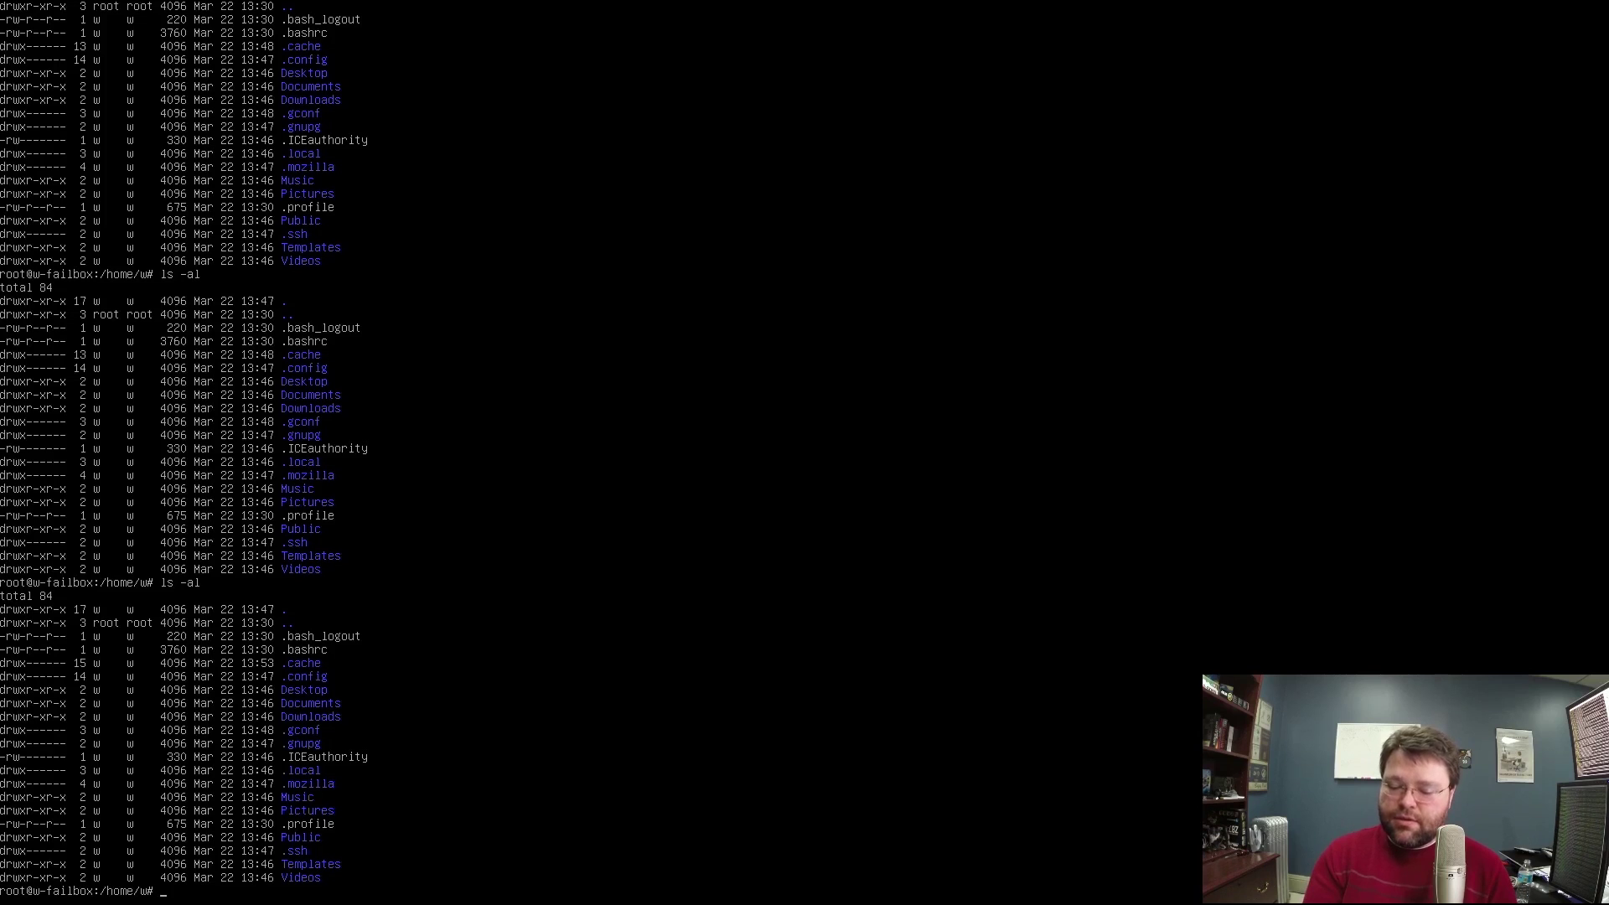
key(ctrl+alt+F7)
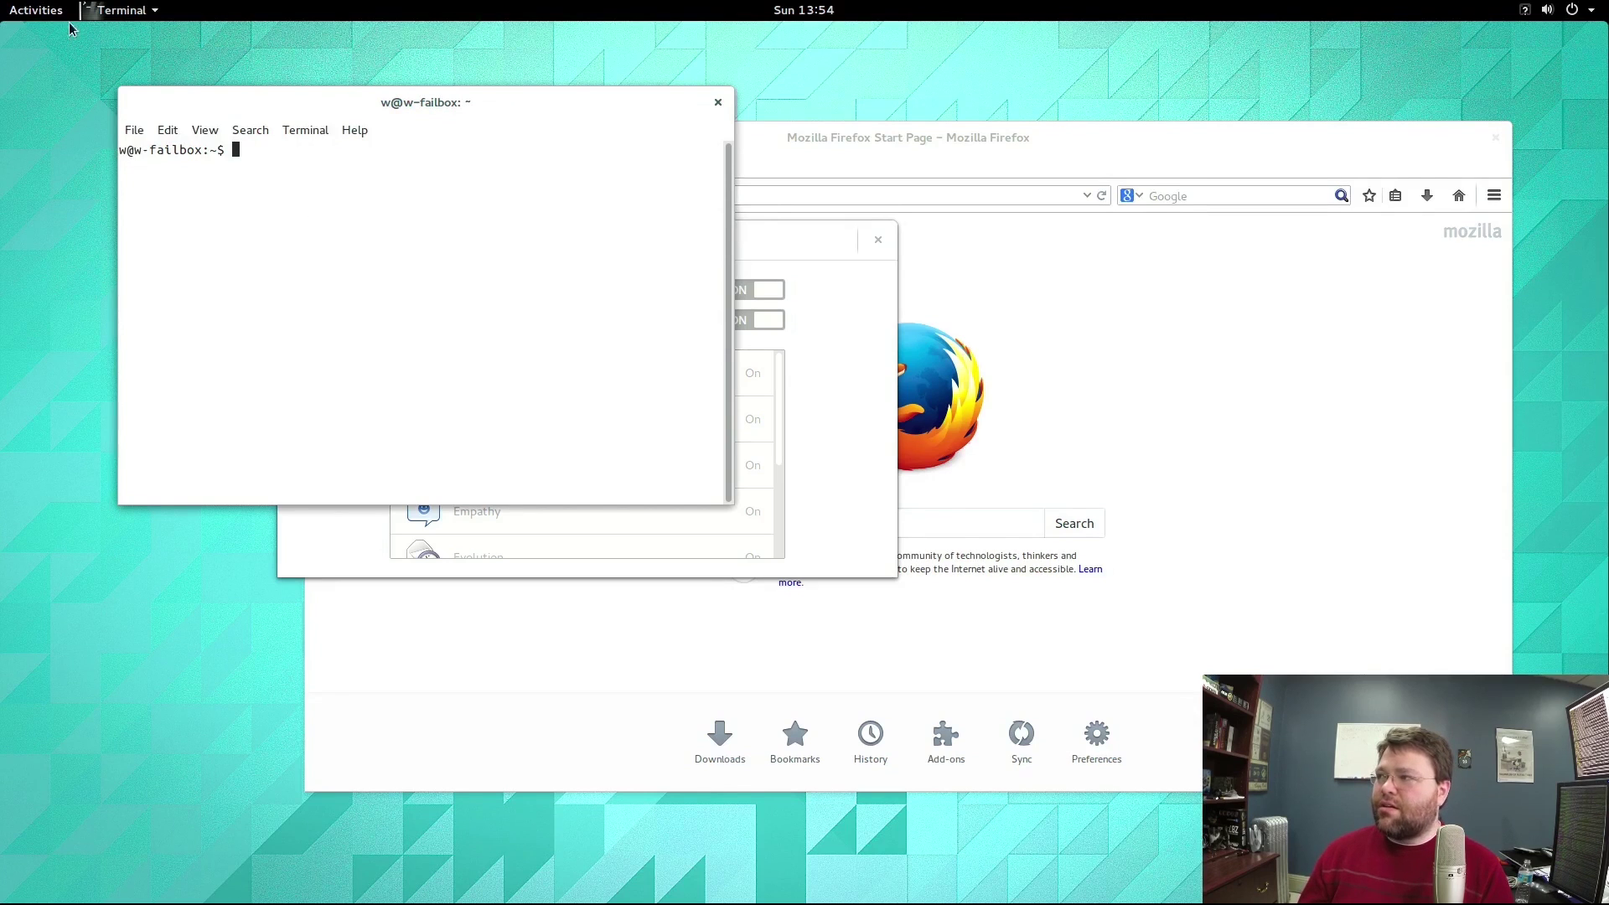
Bring the terminal forward and launch aptitude with sudo.
click(825, 401)
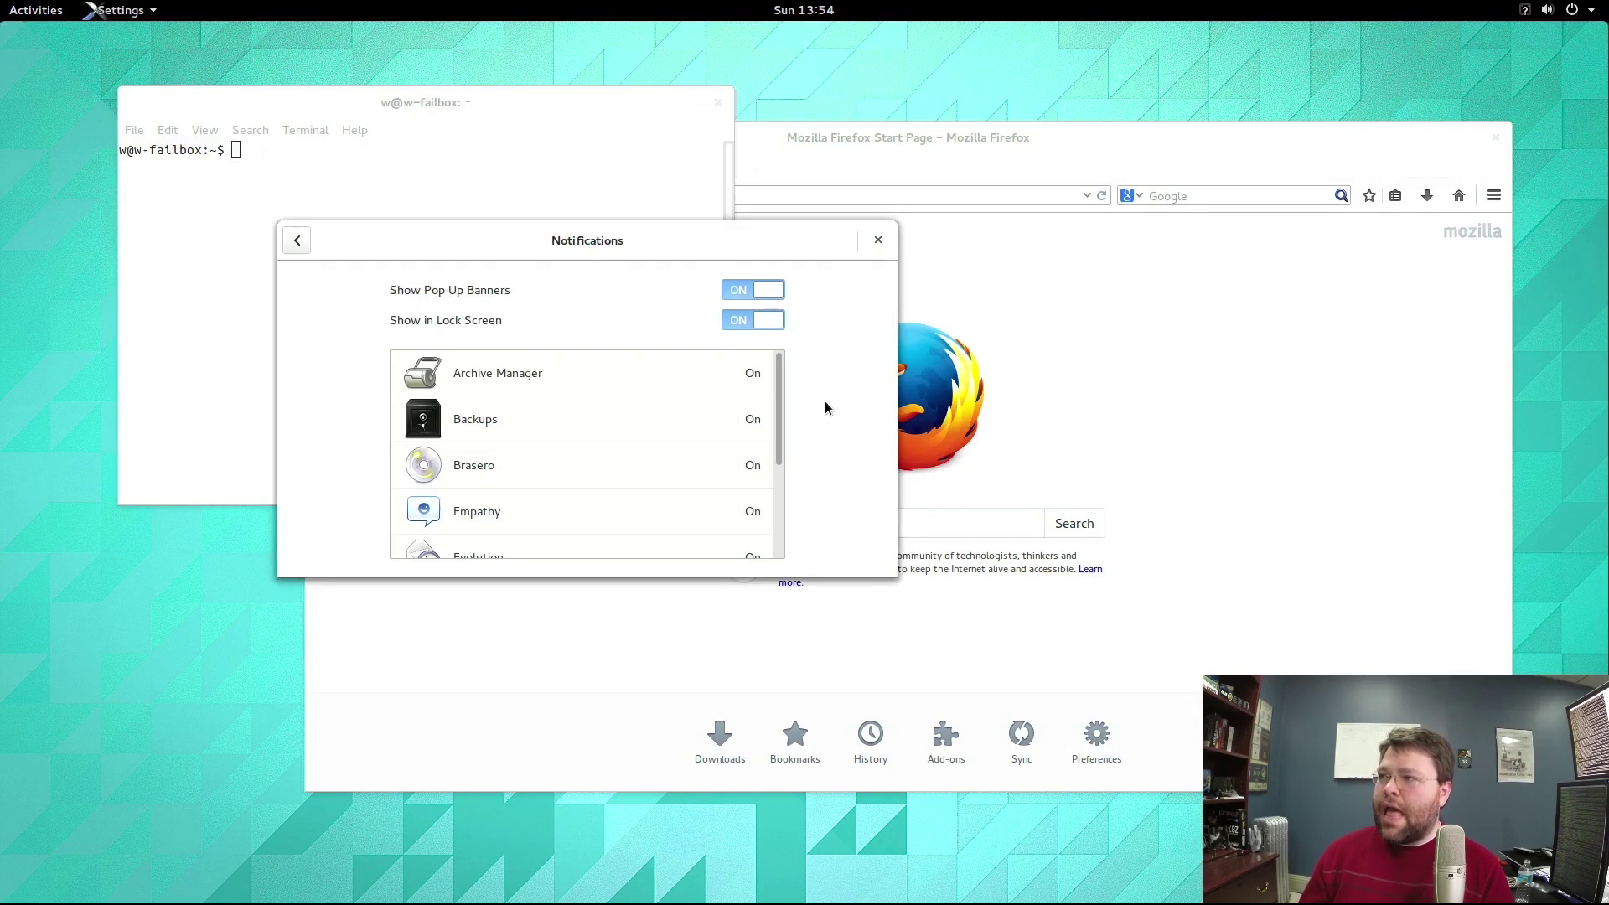
click(292, 240)
click(551, 217)
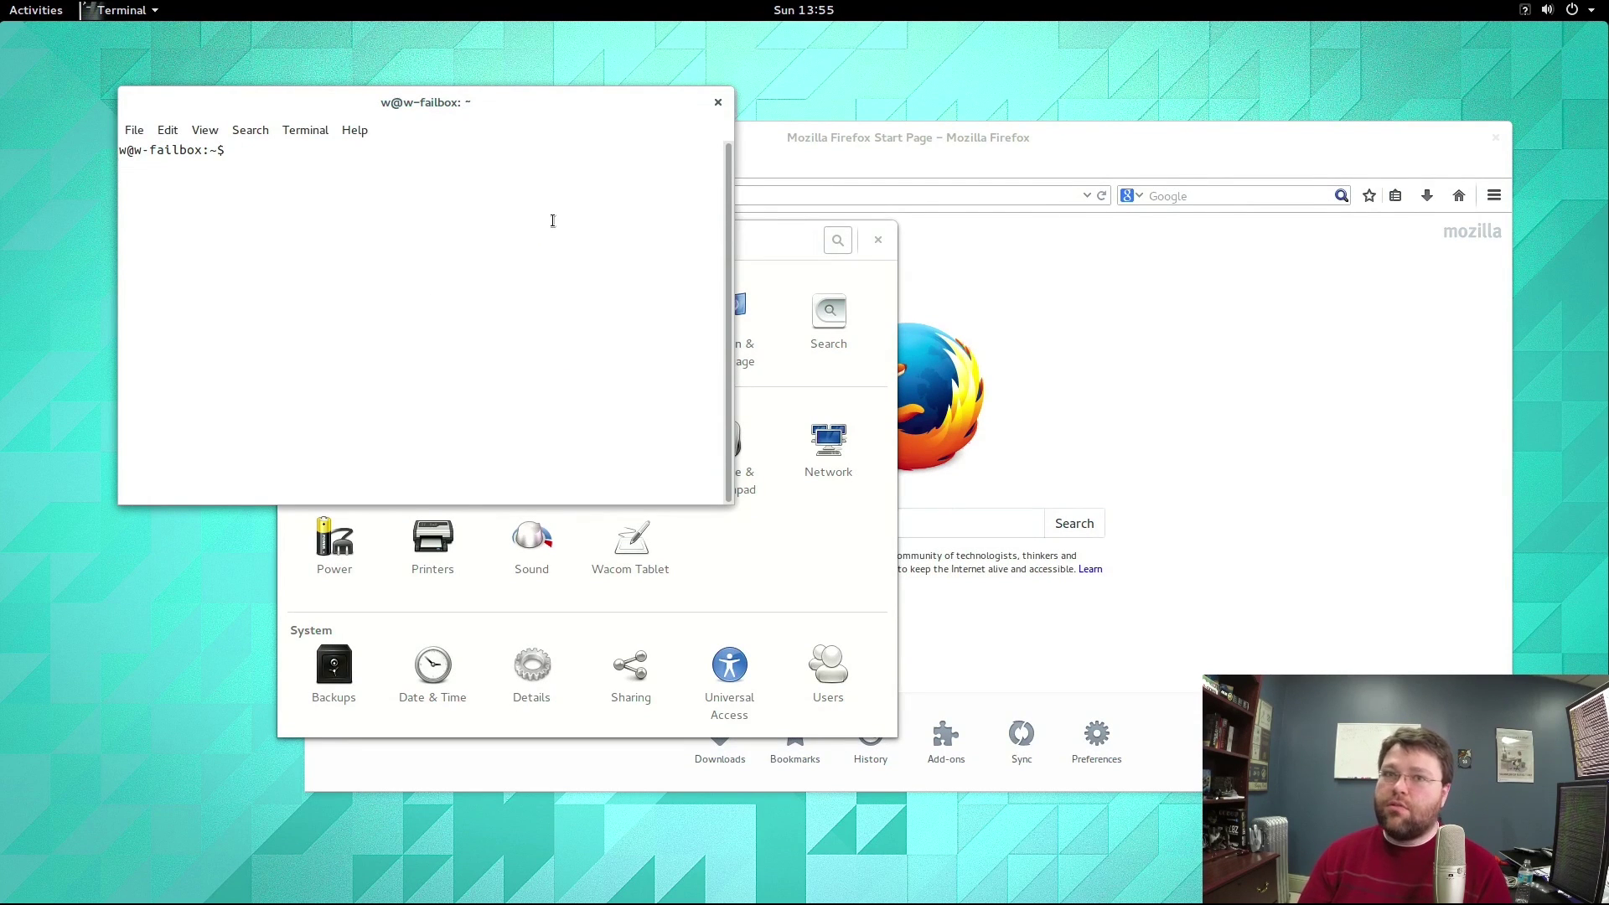
text(sudo aptitude)
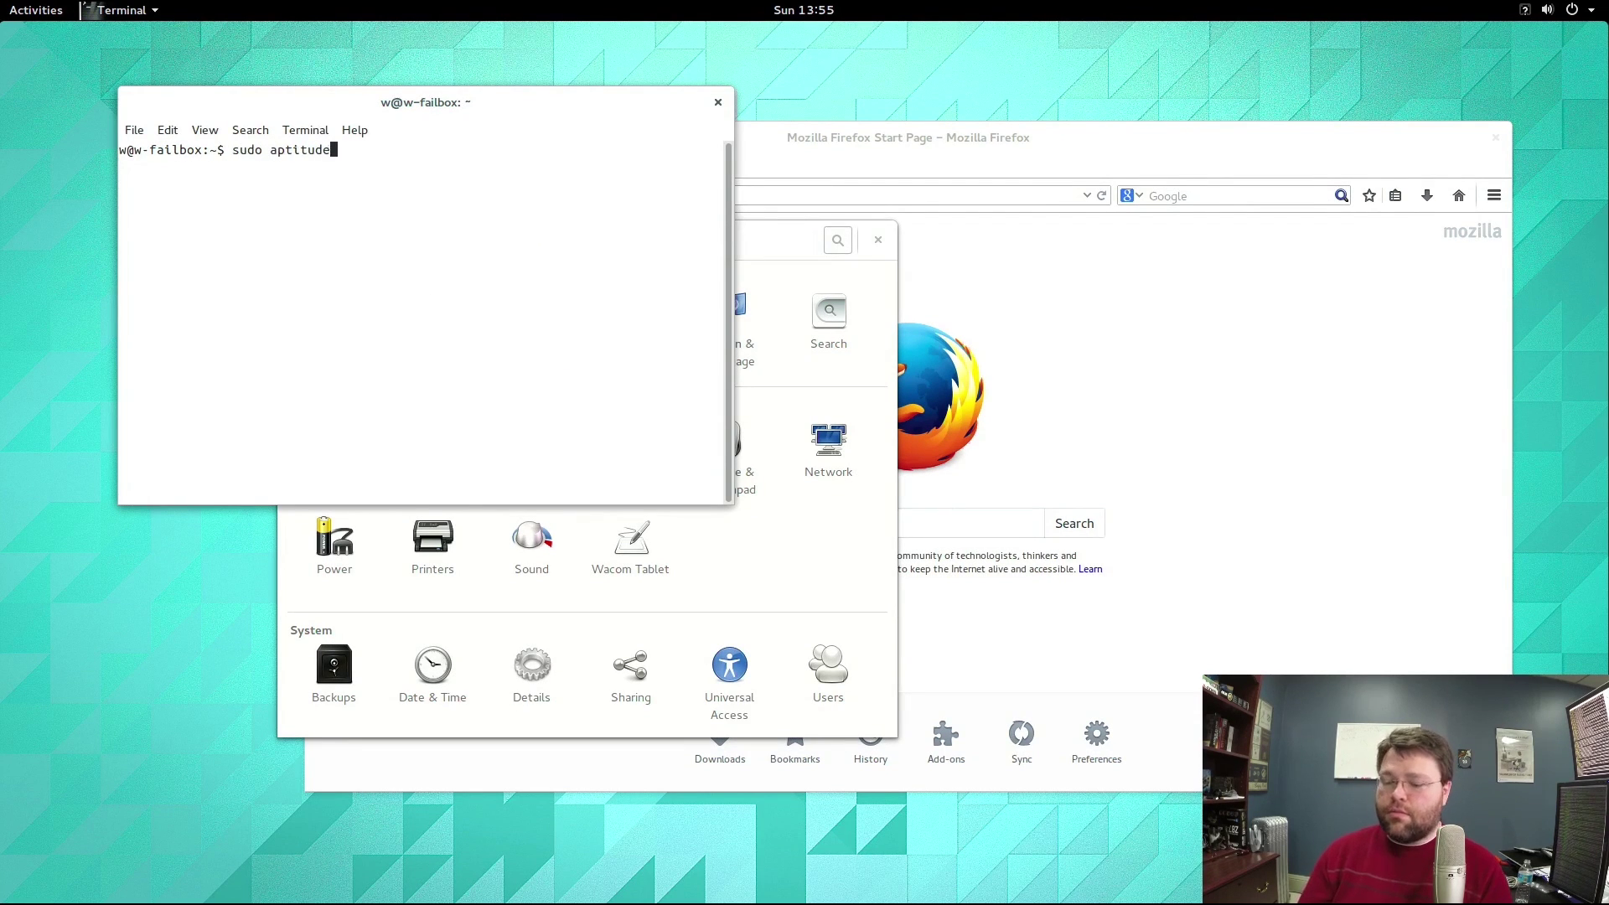
key(Return)
key(Return)
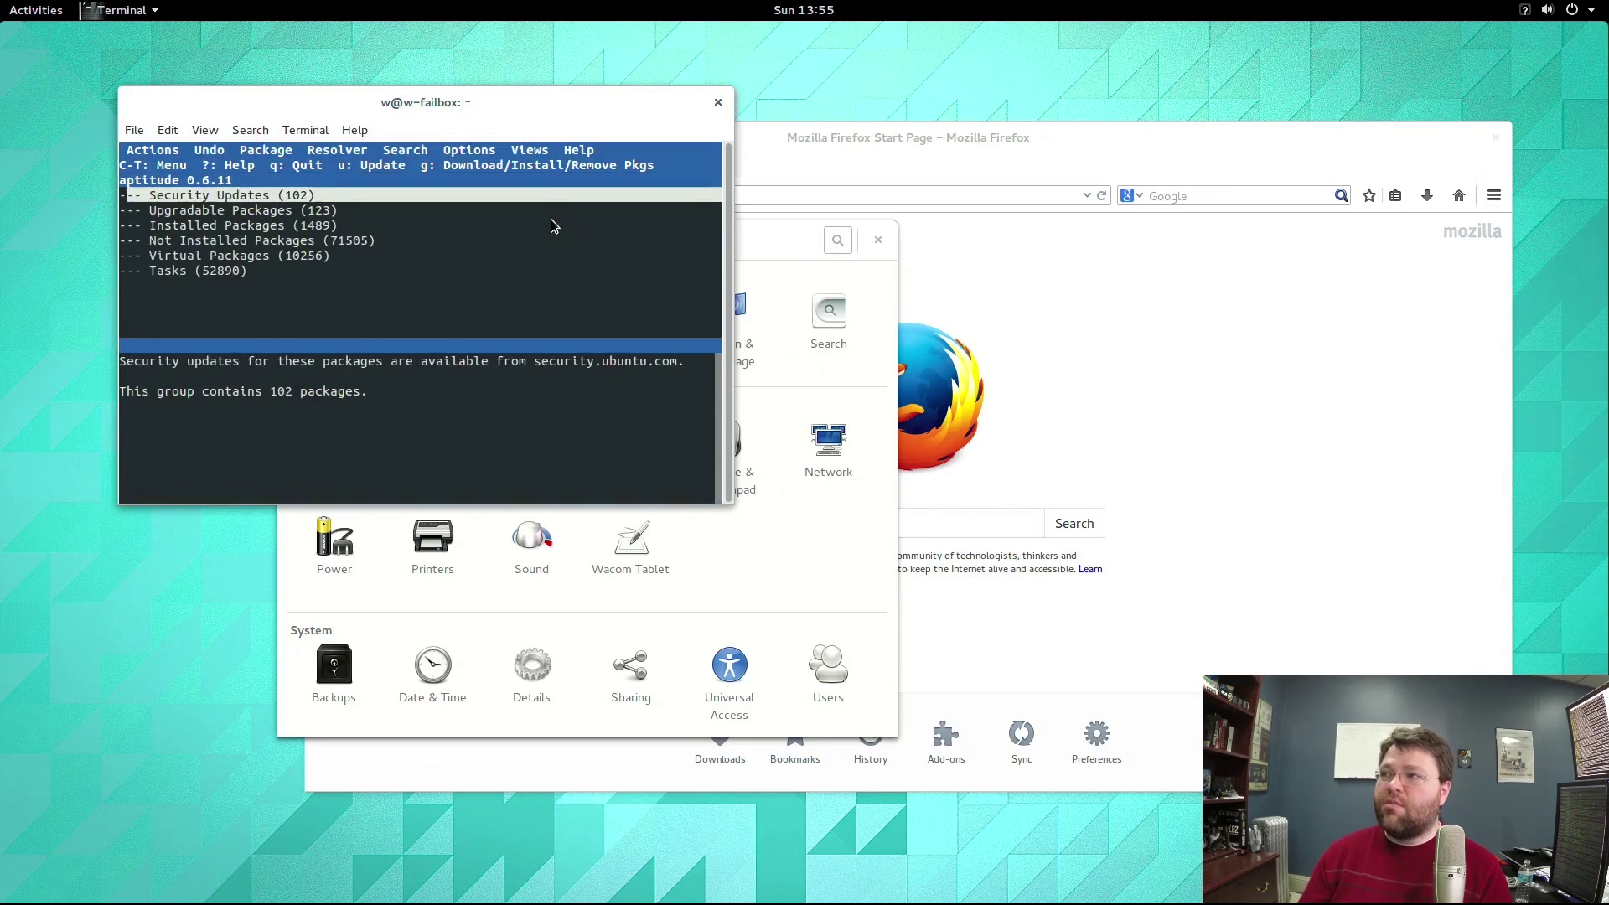
Browse the Security Updates, Upgradable, Installed, Not Installed and Tasks package groups.
key(Down)
key(Down)
key(Up)
key(Up)
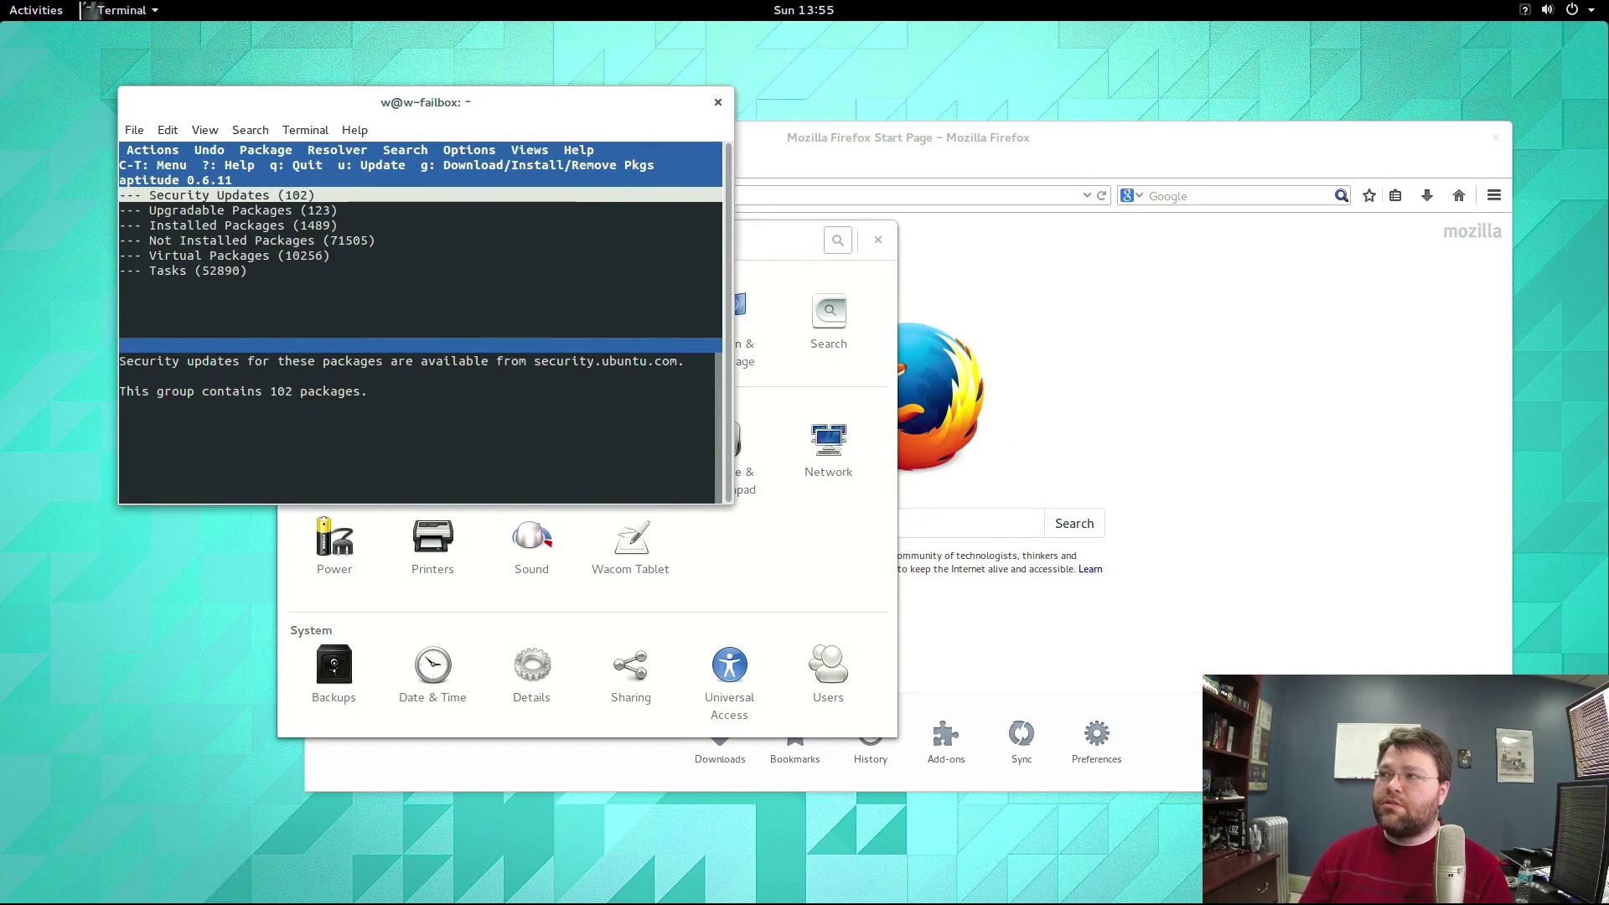
key(Return)
key(Return)
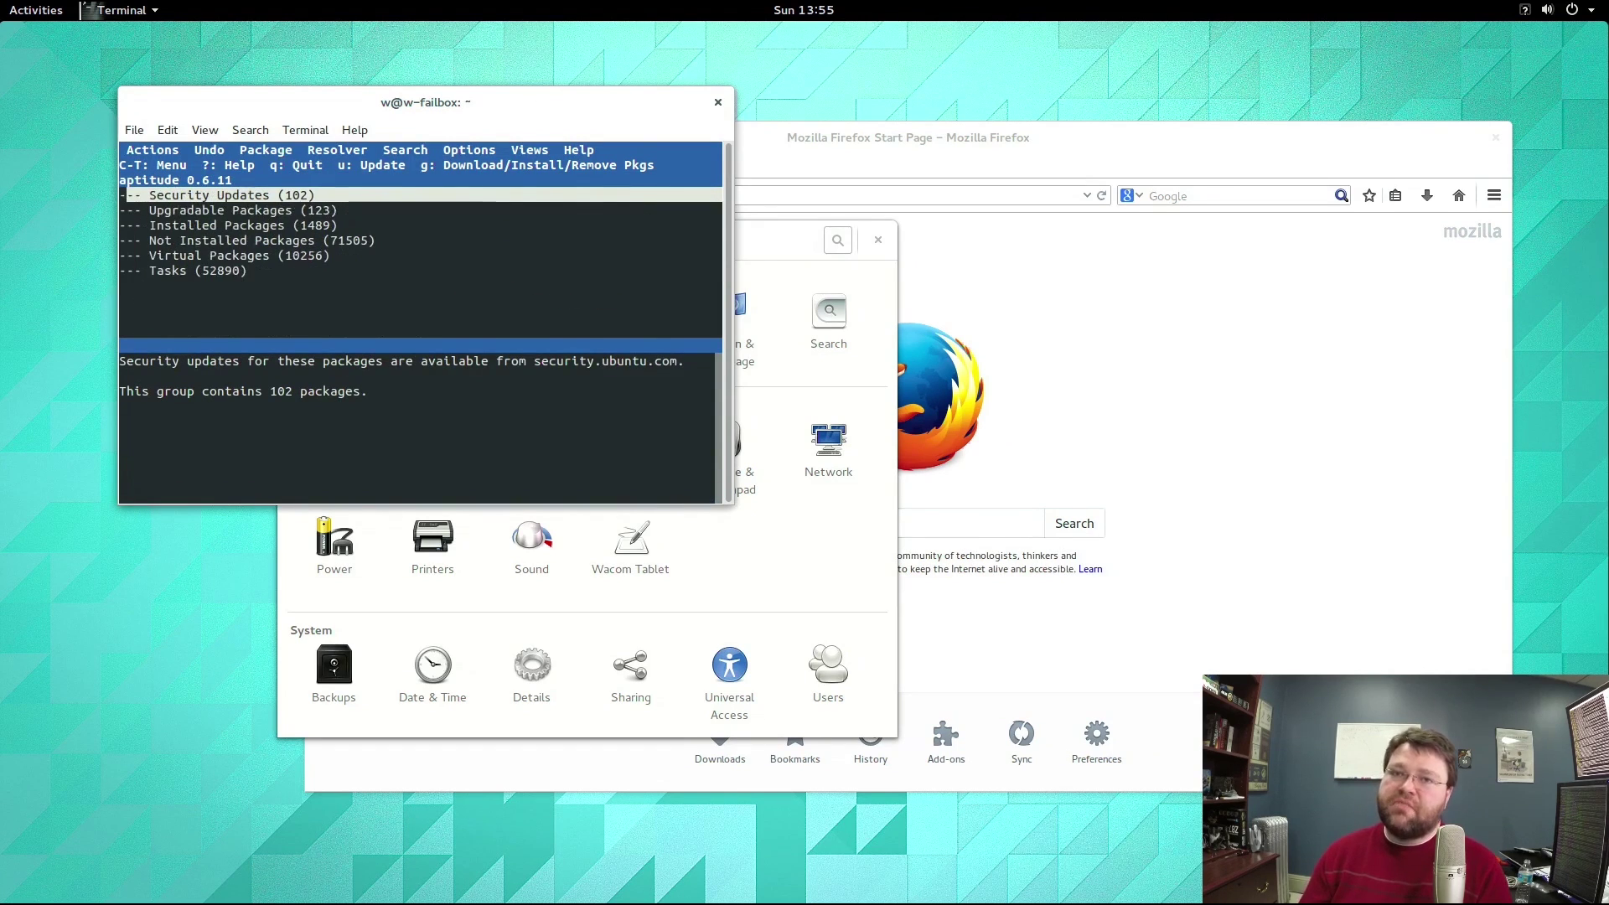
key(Down)
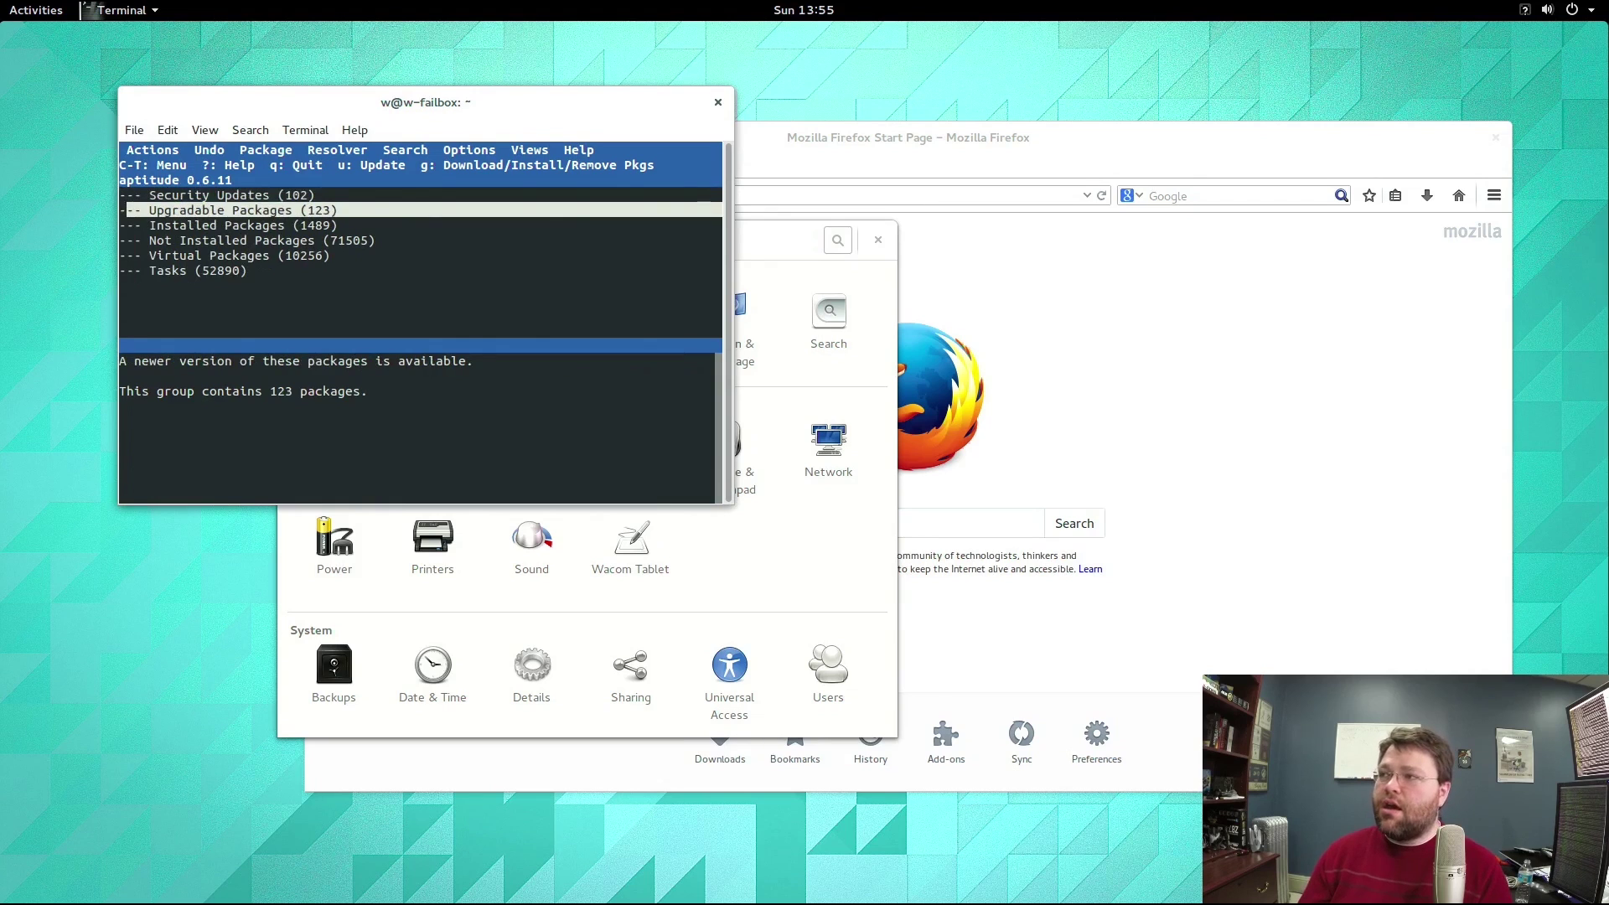
key(Down)
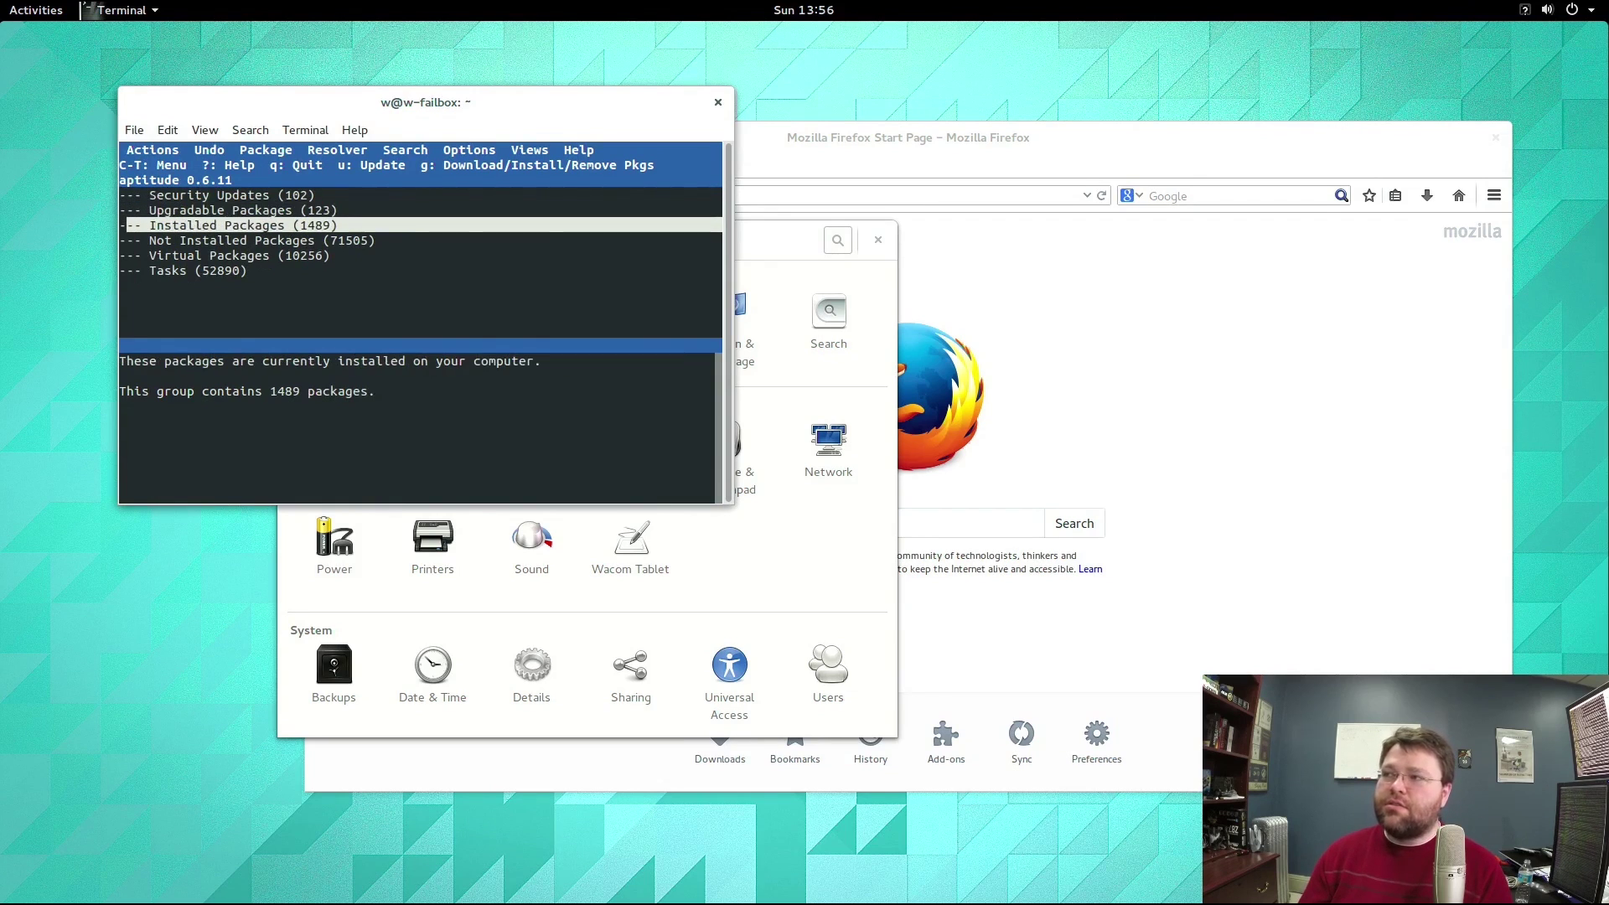
key(Down)
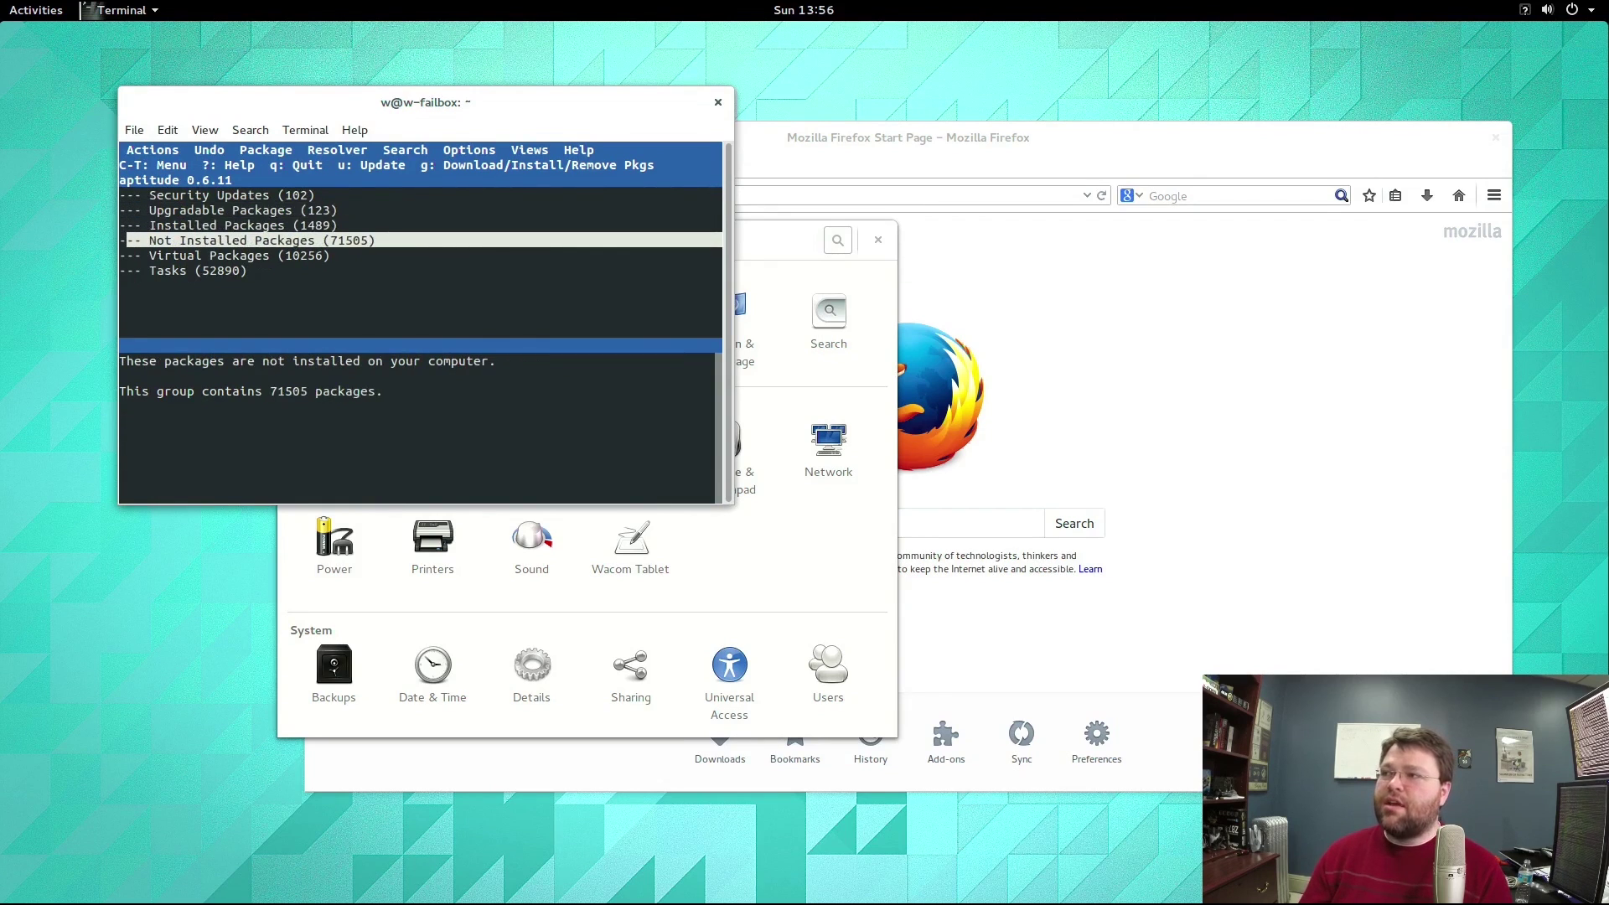
key(Down)
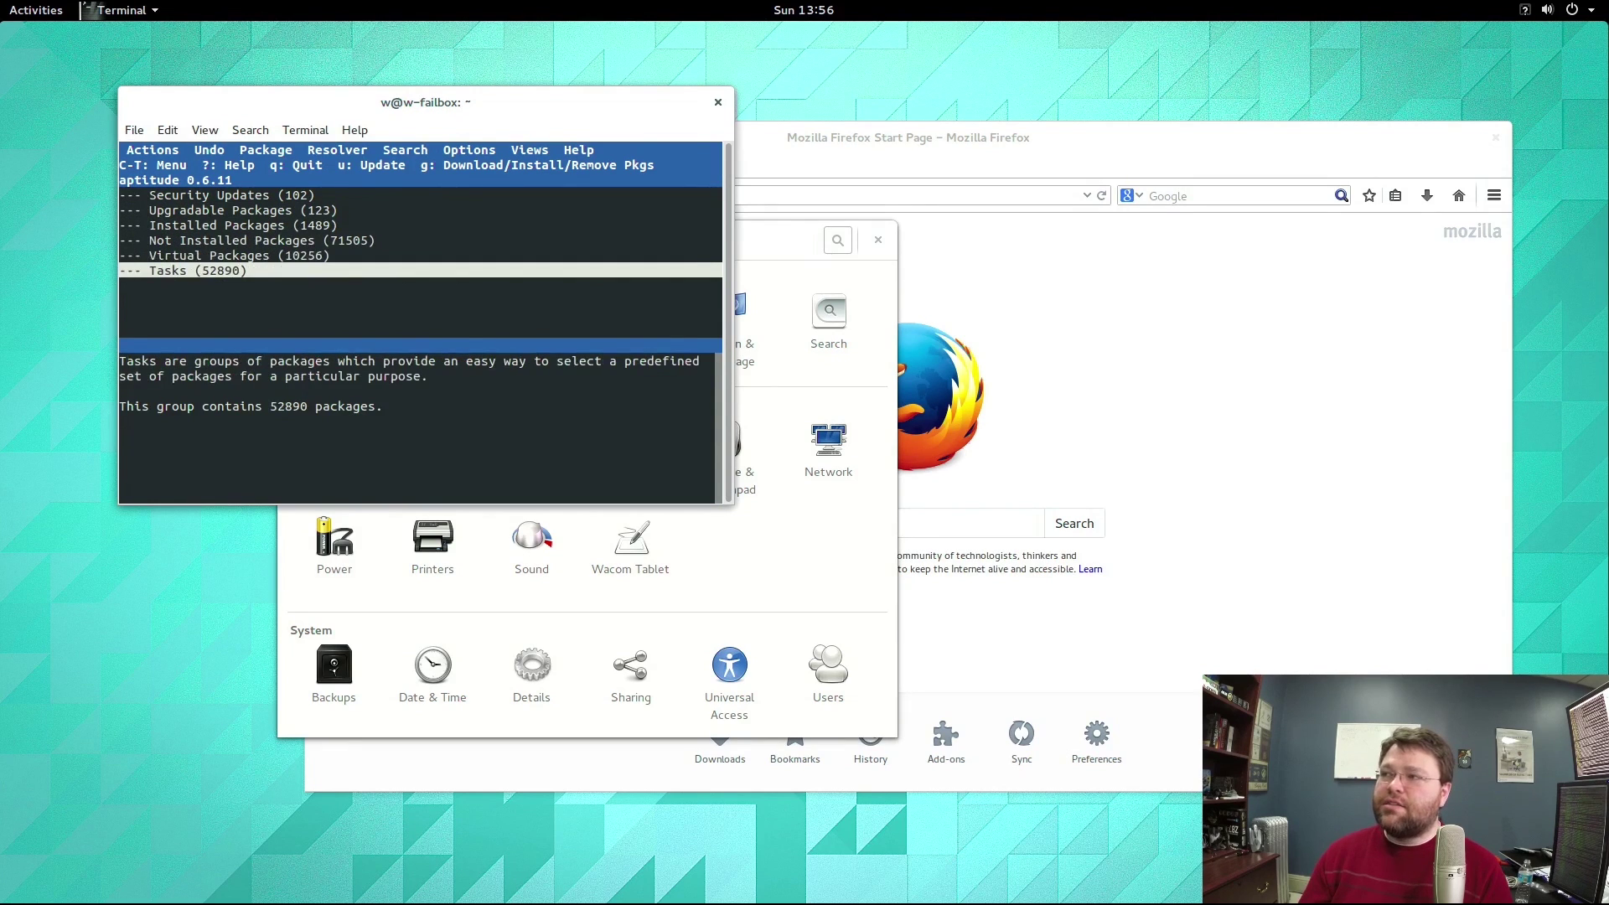
Open the Tasks group and expand the dns-server task to view its packages.
key(Down)
key(Down)
key(Down)
key(Down)
key(Down)
key(Down)
key(Down)
key(Down)
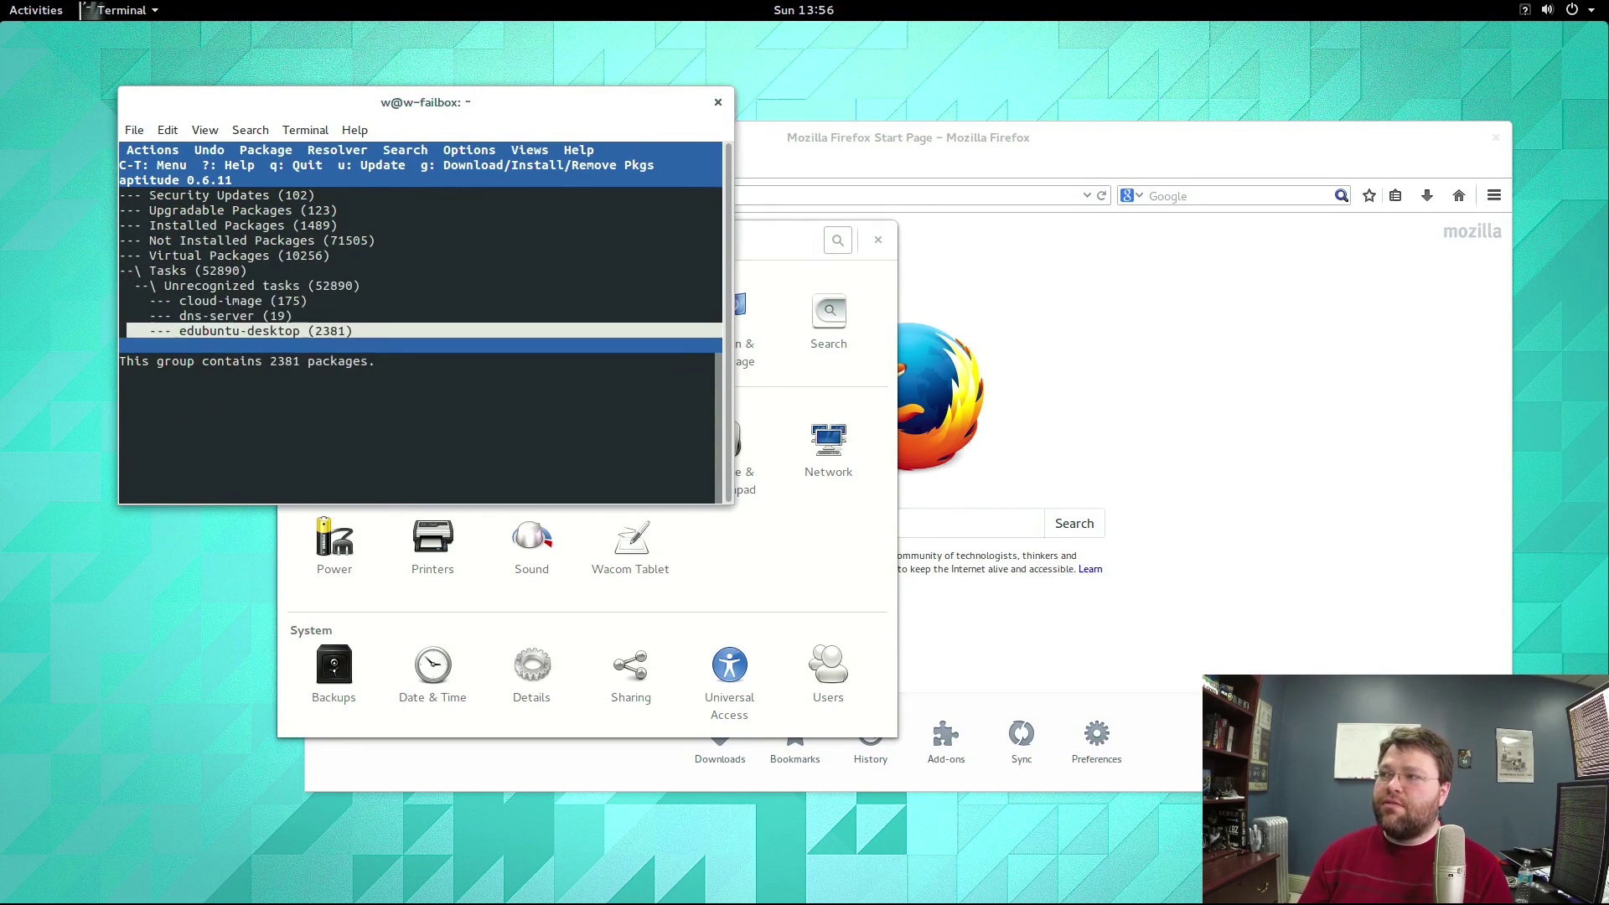
key(Up)
key(Up)
key(Up)
key(Up)
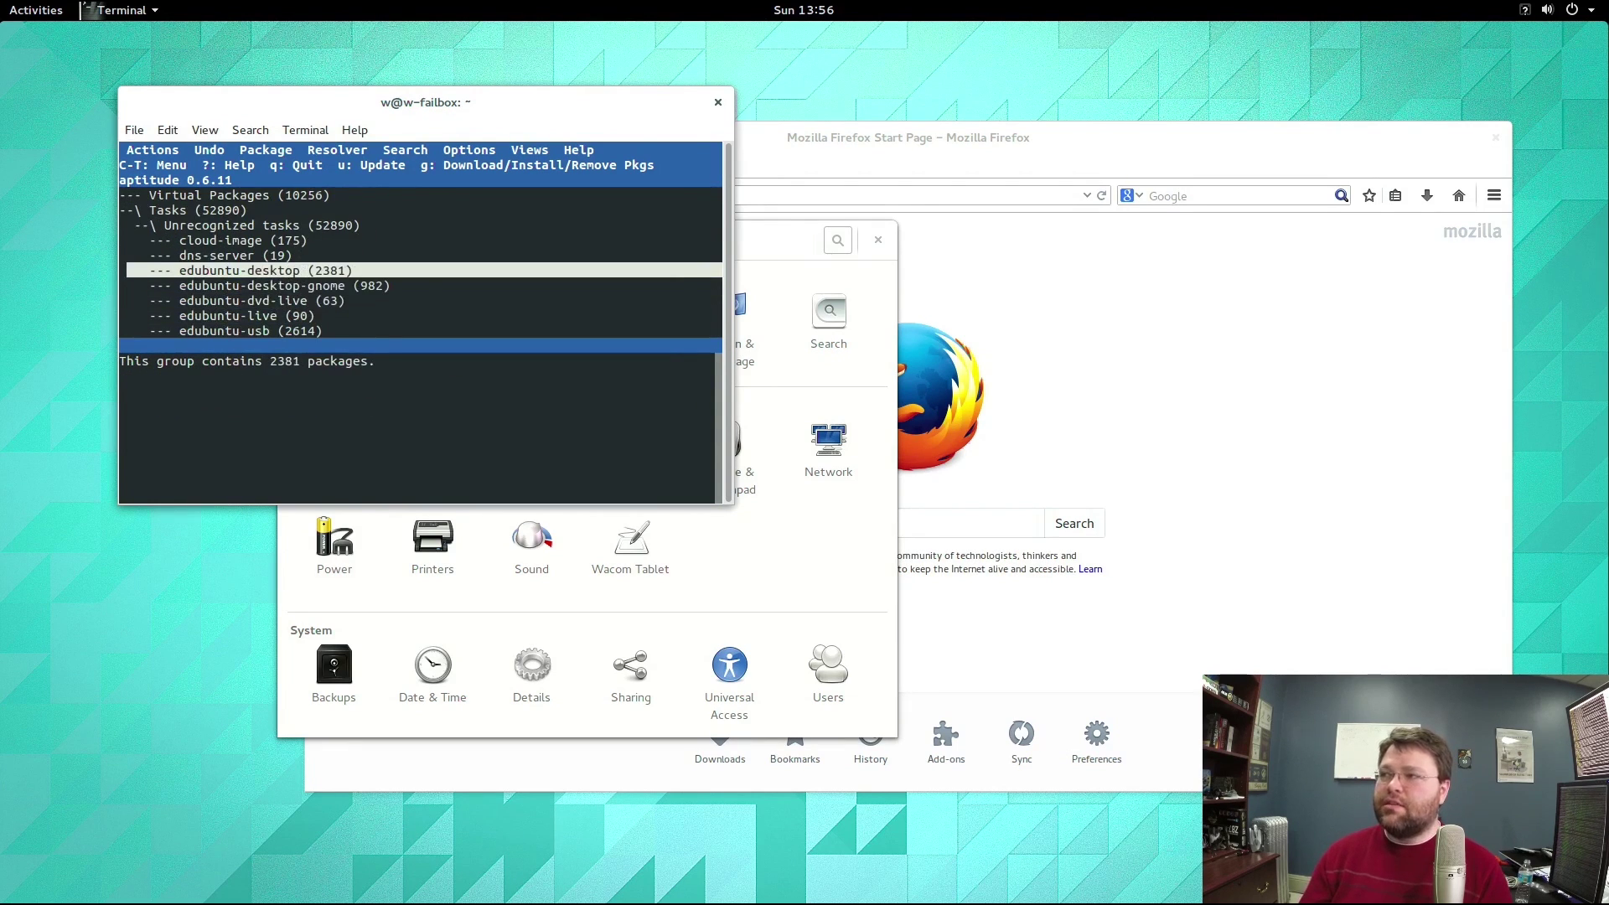
key(Down)
key(Down)
key(Down)
key(Up)
key(Up)
key(Up)
key(Up)
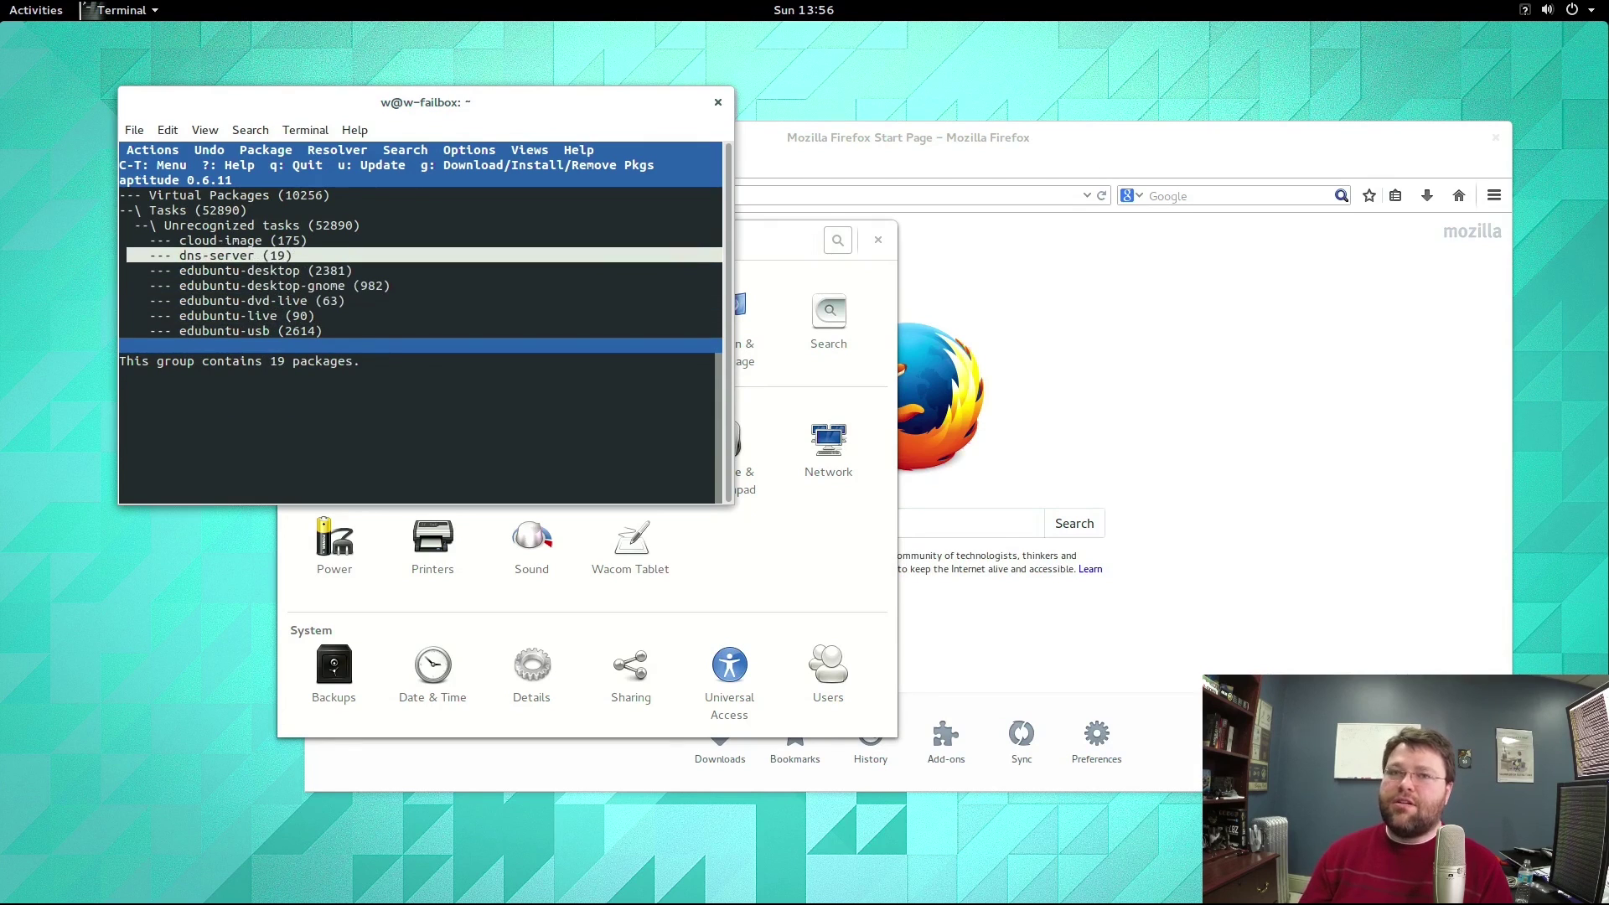
key(Return)
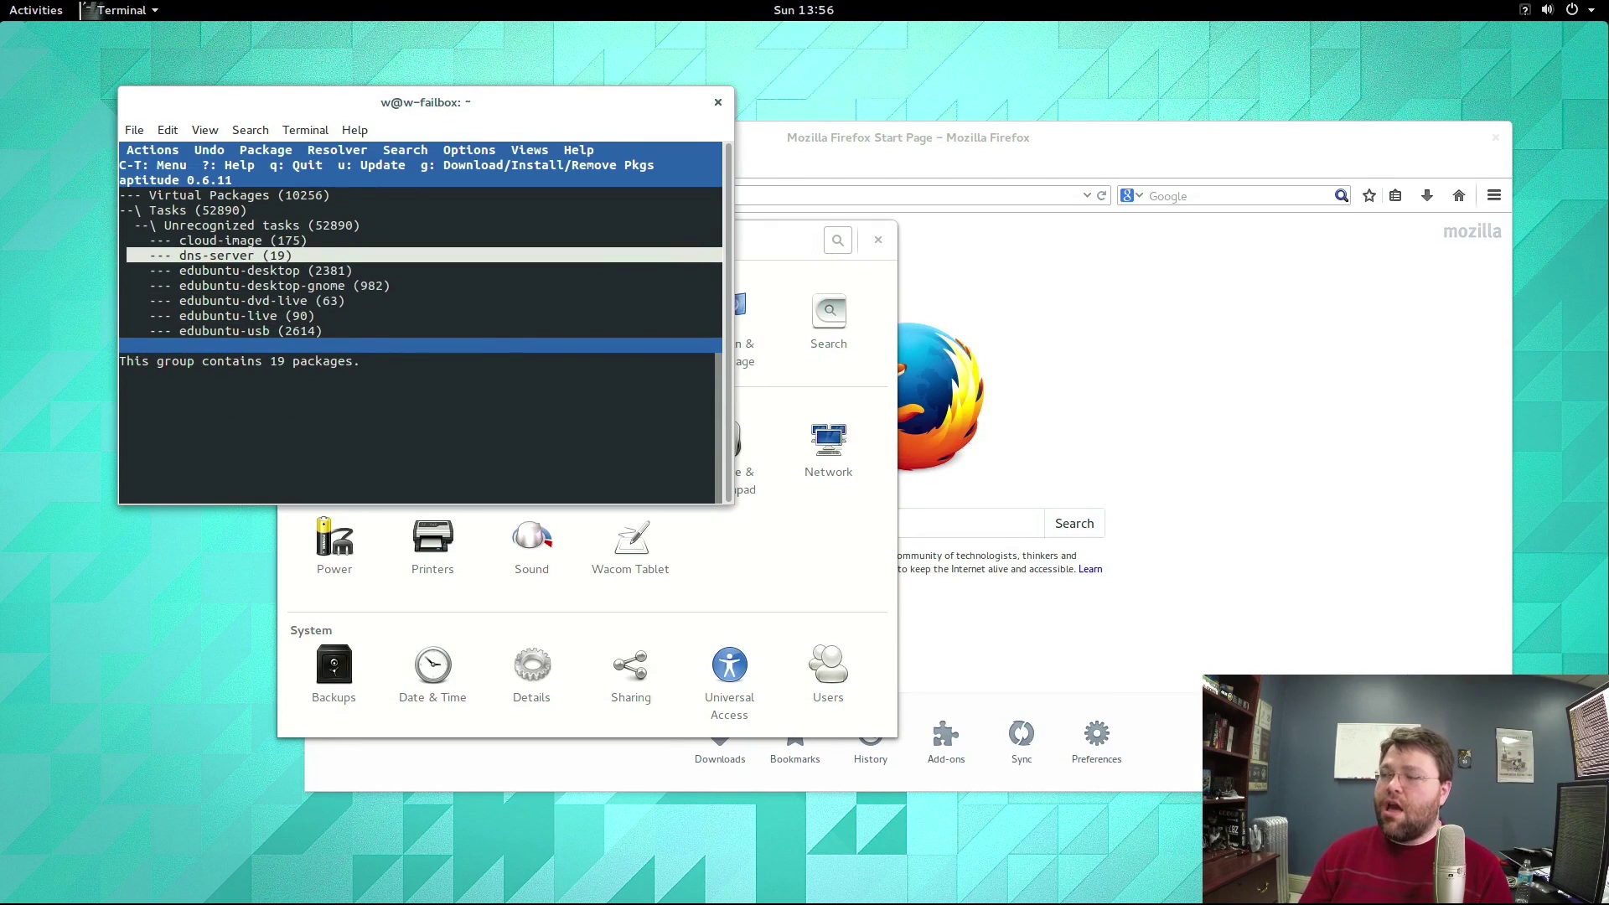
key(Down)
key(Down)
key(Up)
key(Up)
key(Down)
key(Down)
key(Down)
key(Down)
key(Down)
key(Down)
key(Down)
key(Down)
key(Down)
key(Down)
key(Down)
key(Down)
key(Down)
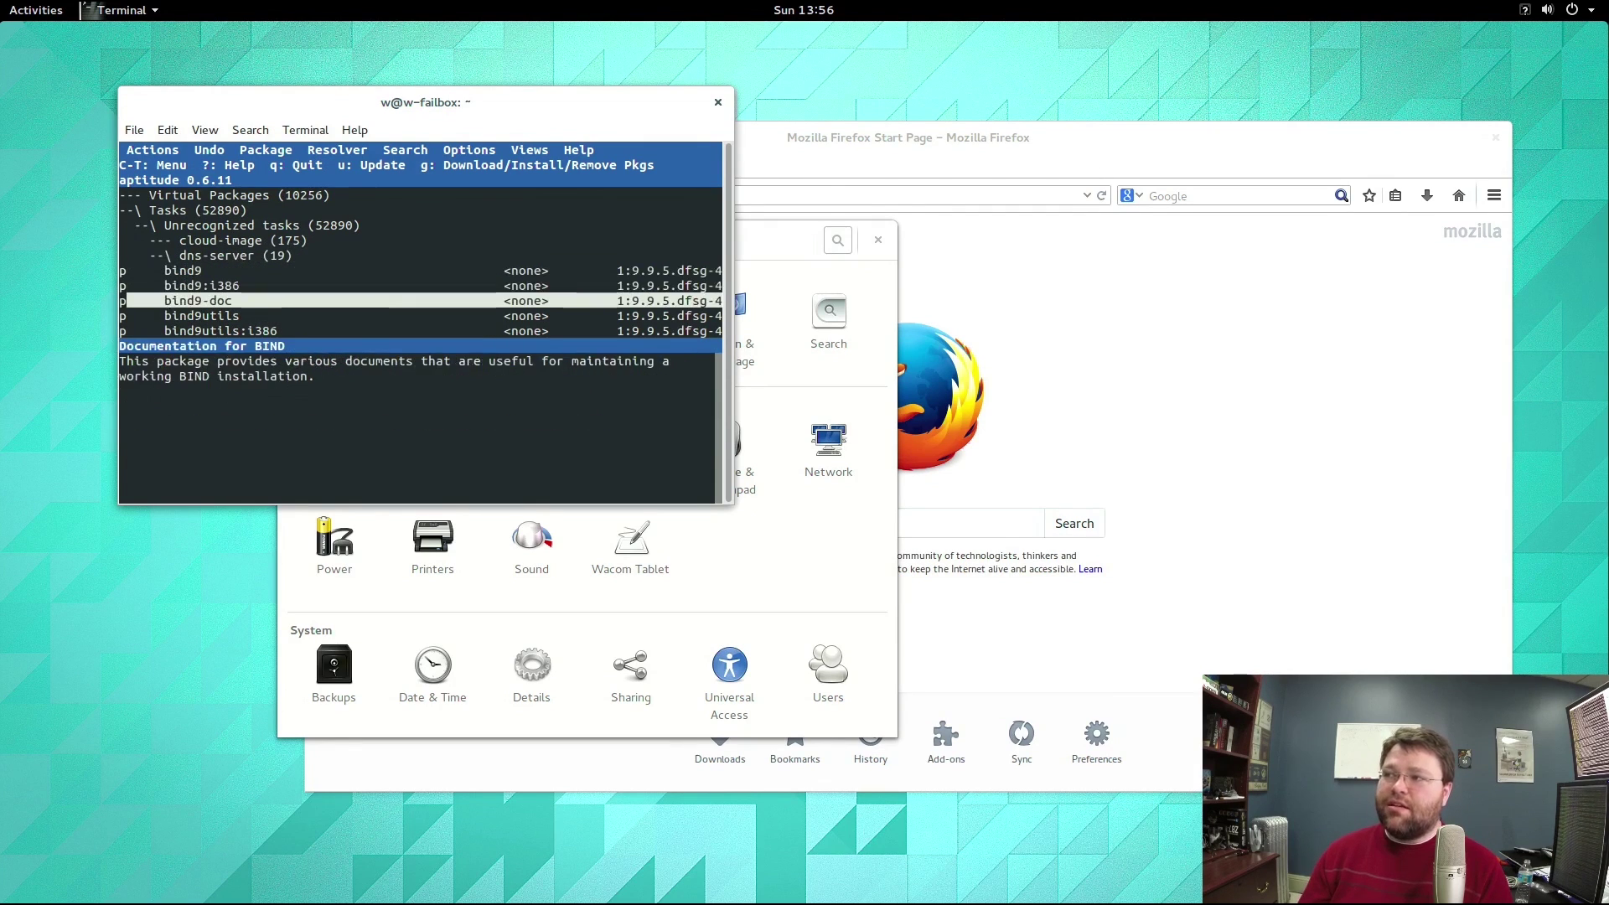
Browse down through the edubuntu, kubuntu and lubuntu task sets.
key(Down)
key(Down)
key(Down)
key(Down)
key(Down)
key(Down)
key(Down)
key(Down)
key(Down)
key(Down)
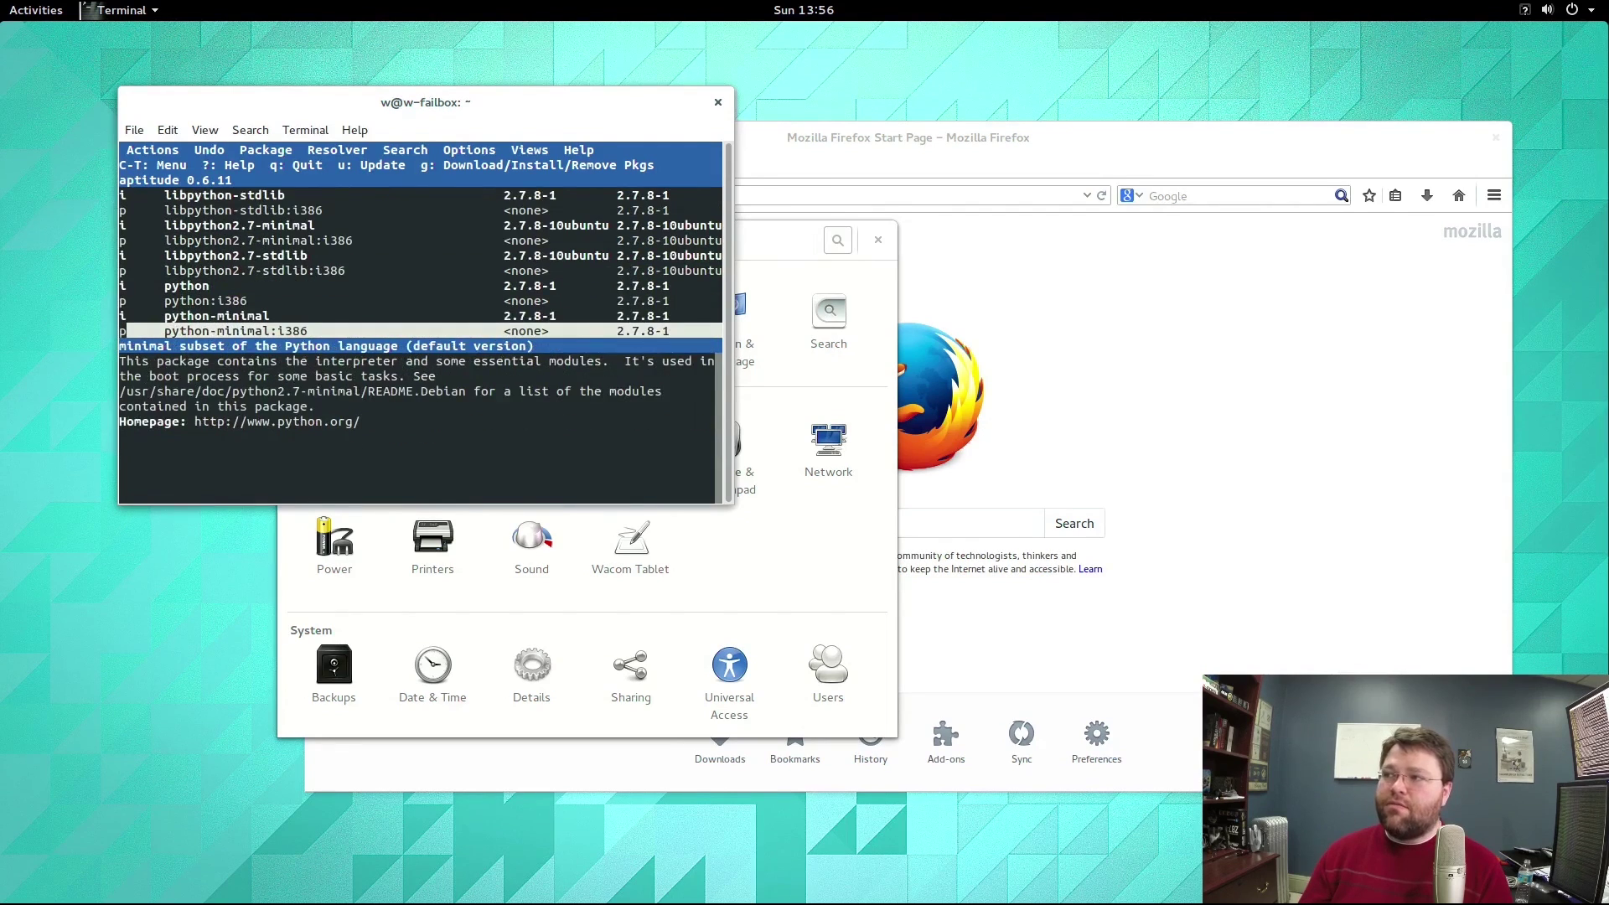
key(Down)
key(Down)
key(Down)
key(Down)
key(Down)
key(Down)
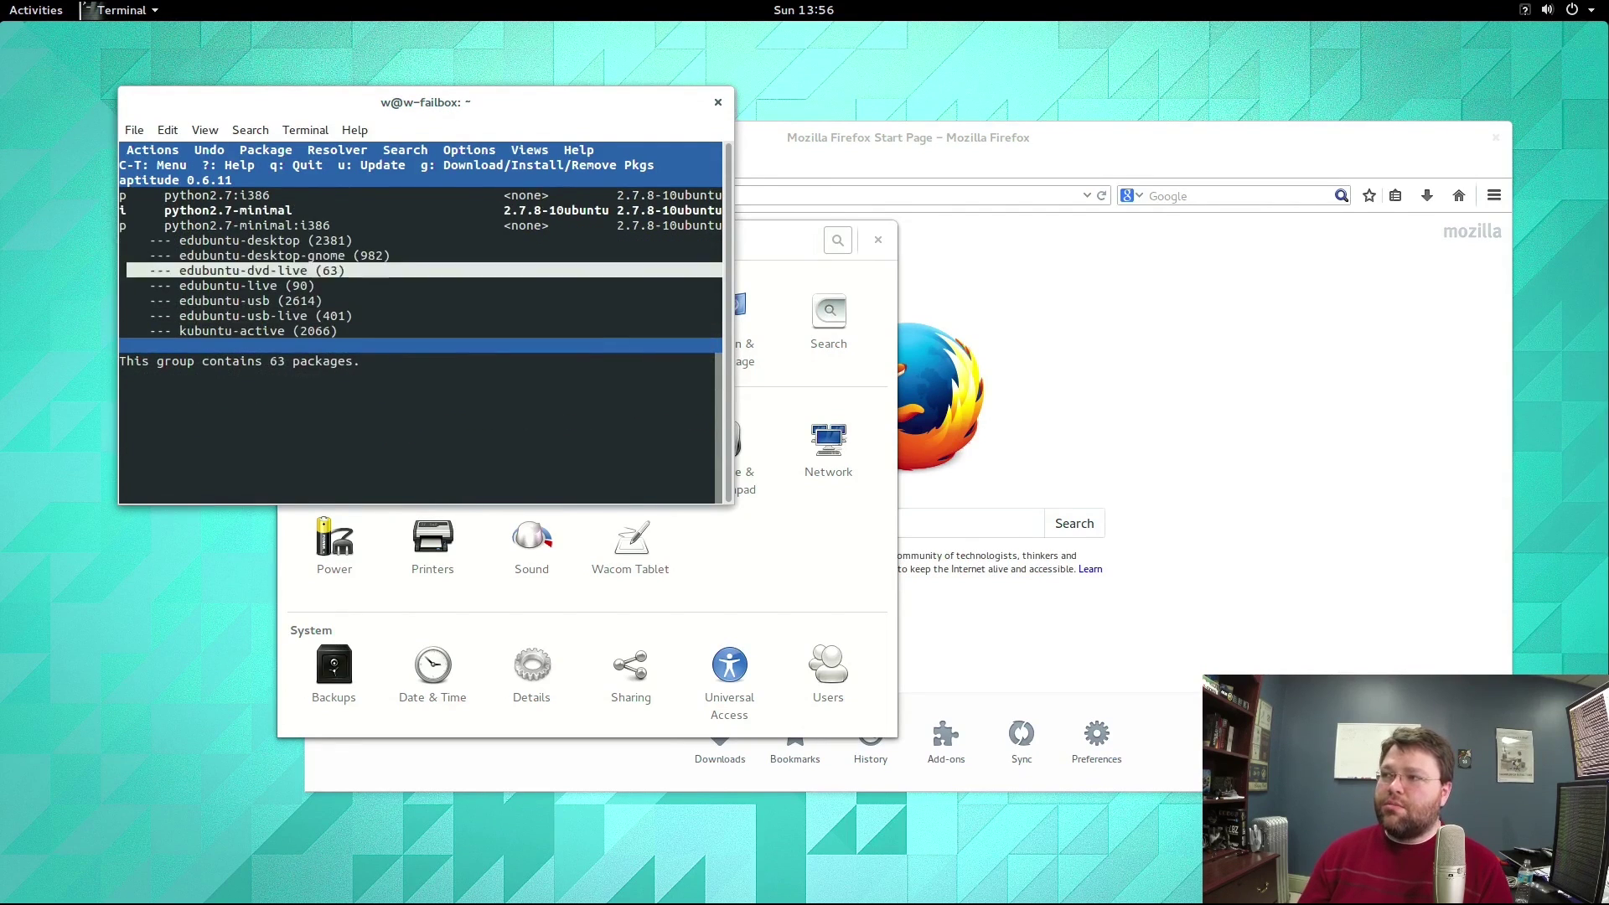
key(Down)
key(Down)
key(Down)
key(Down)
key(Down)
key(Down)
key(Down)
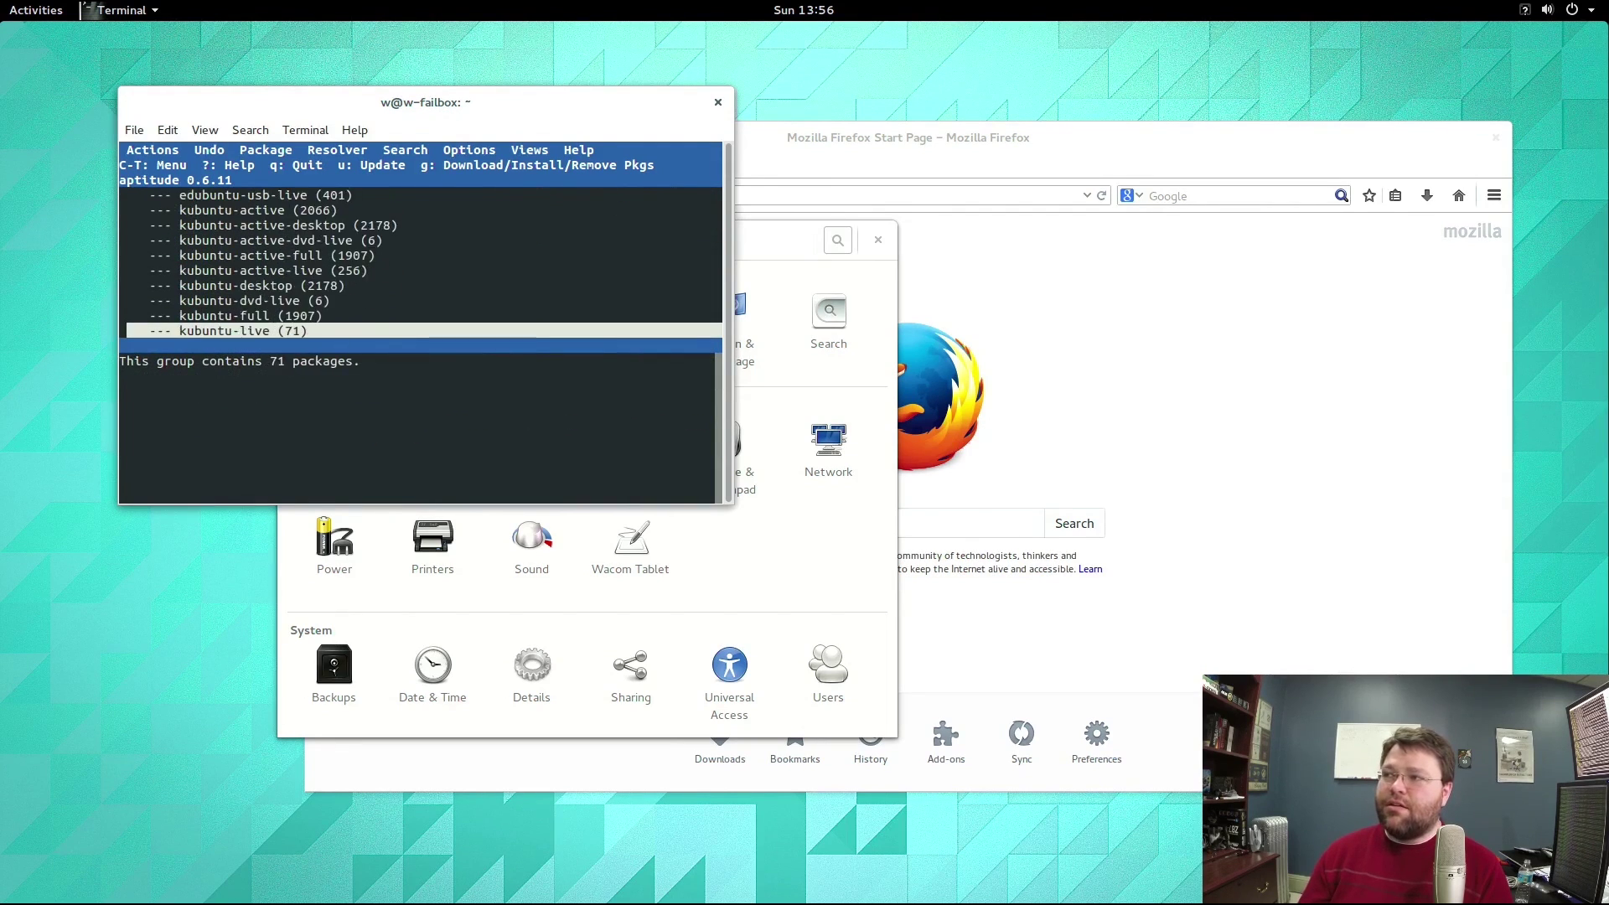
key(Up)
key(Up)
key(Up)
Expand the lamp-server task and browse its apache2, mysql and php5 packages.
key(Return)
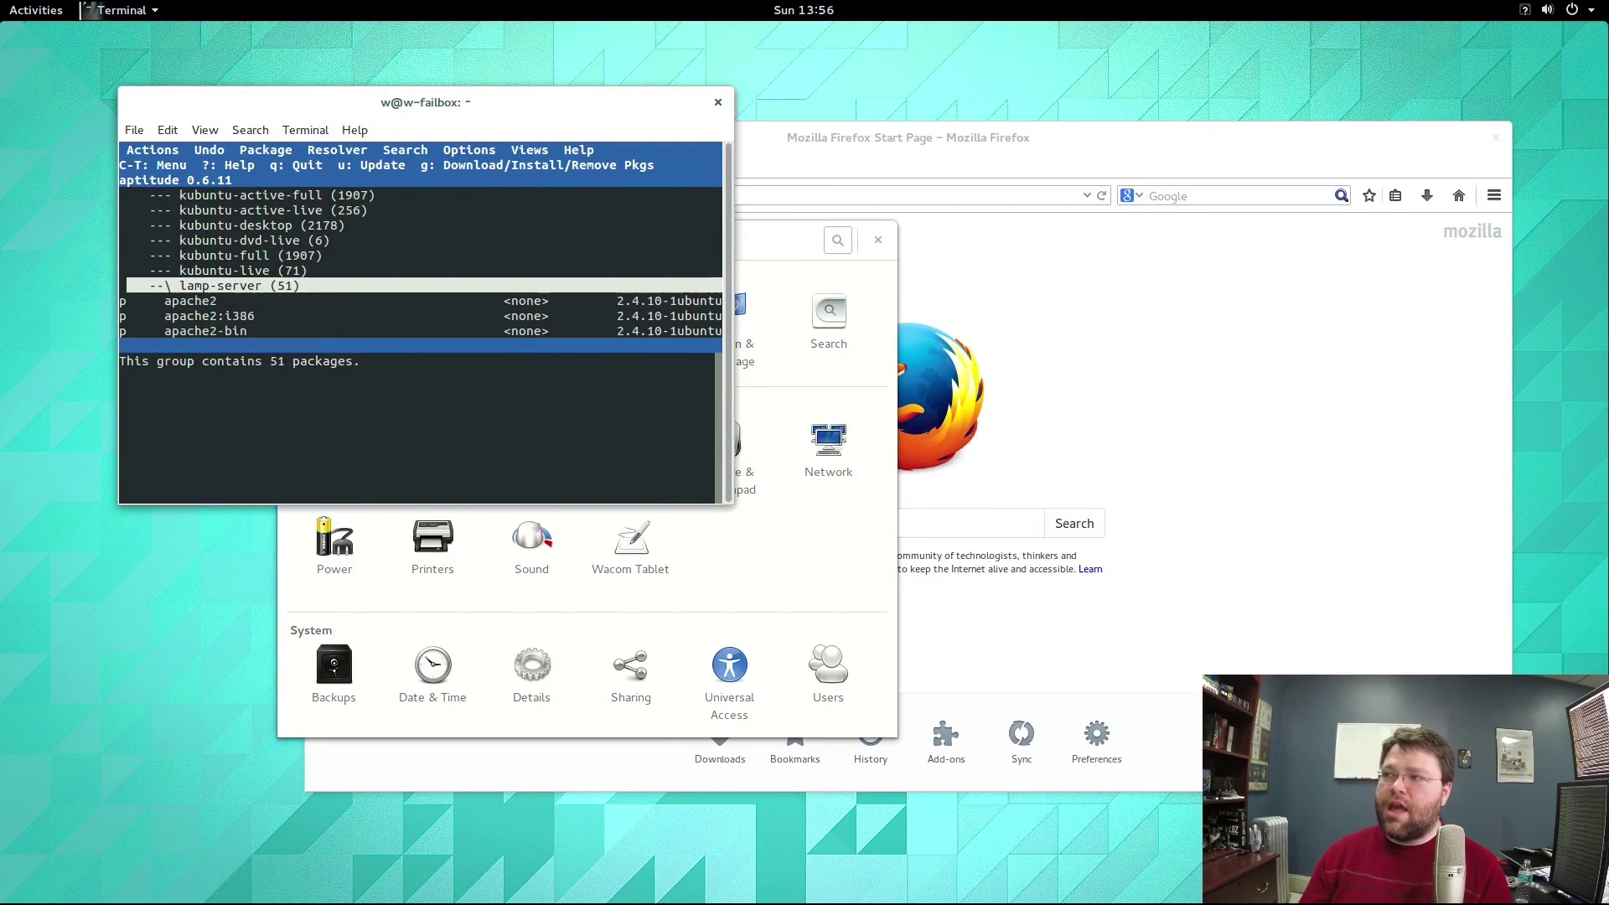
key(Down)
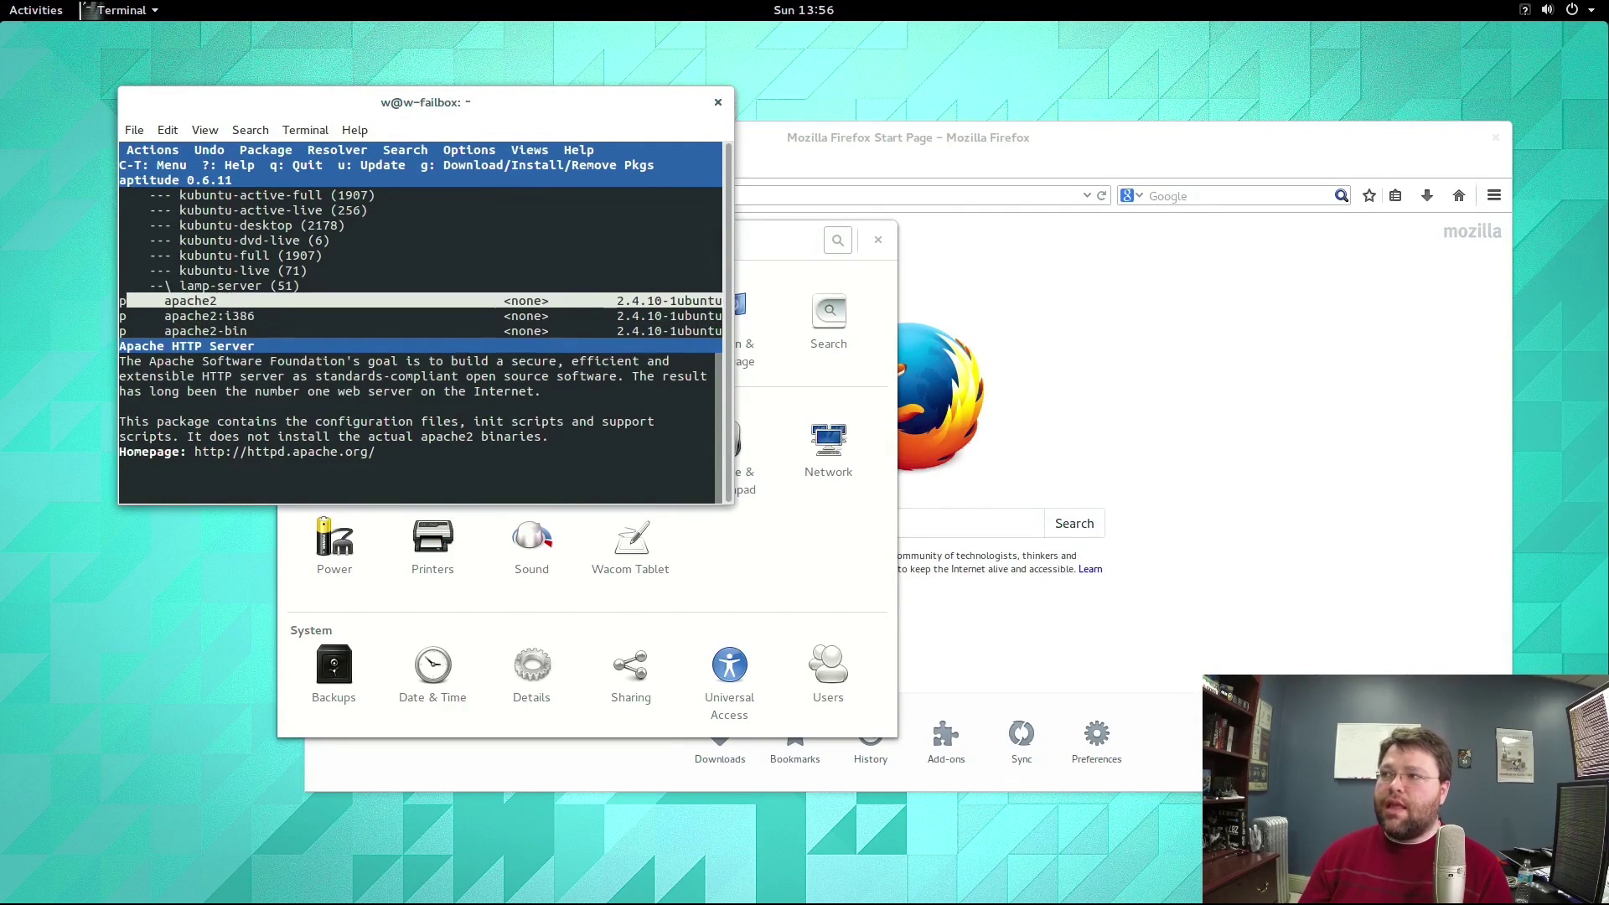
key(Down)
key(Down)
key(Down)
key(Down)
key(Down)
key(Down)
key(Down)
key(Down)
key(Down)
key(Down)
key(Down)
key(Down)
key(Down)
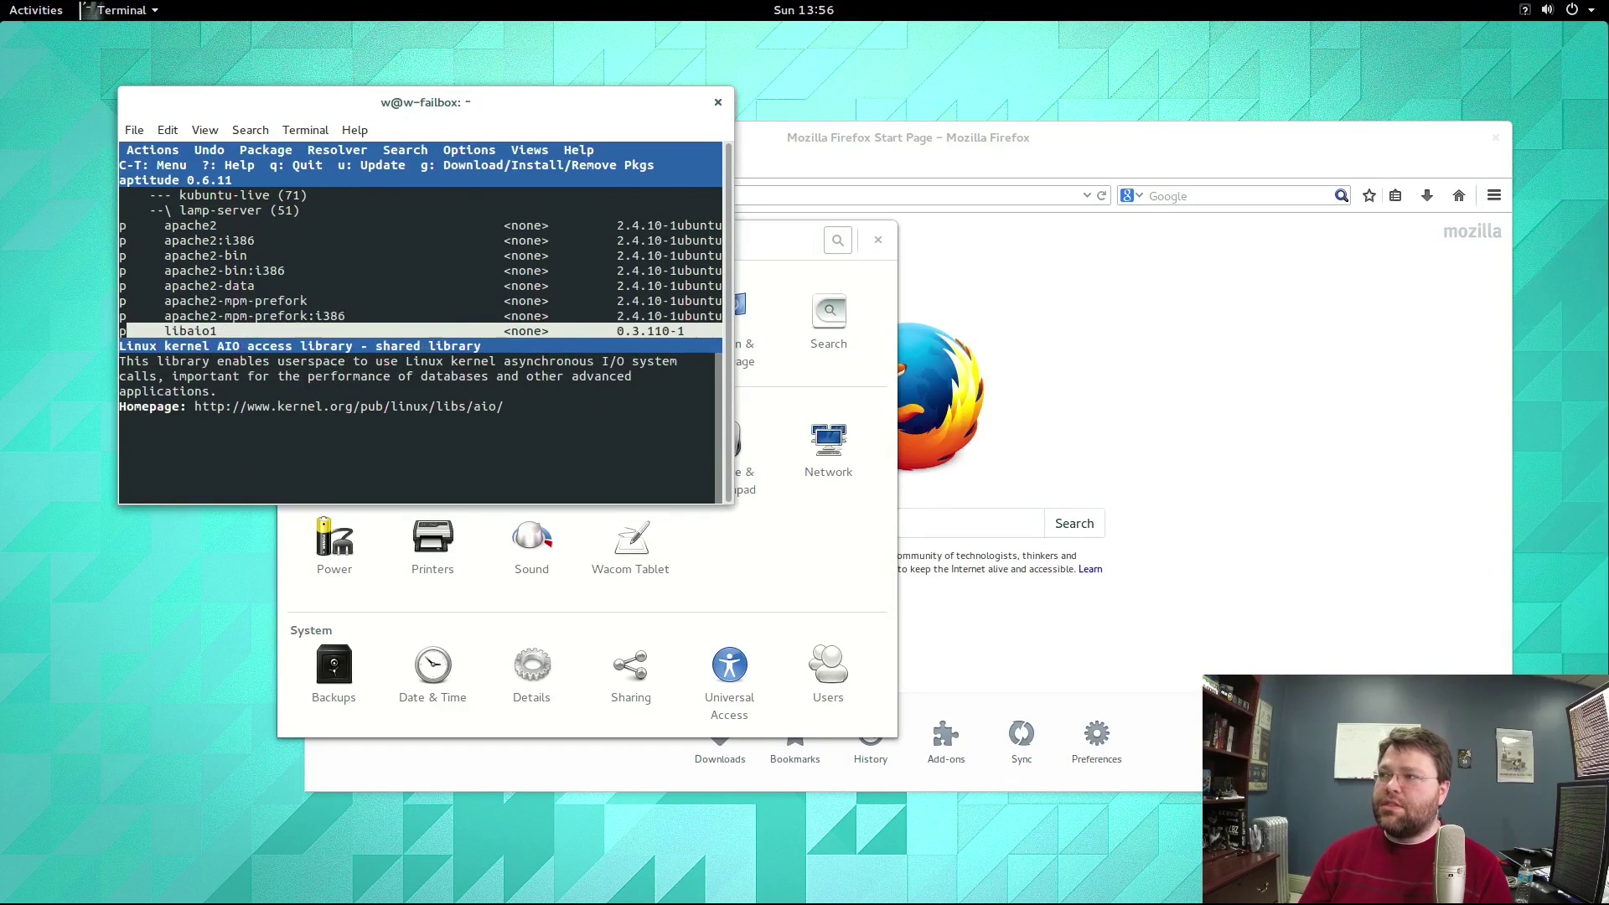
key(Down)
key(Down)
key(Down)
key(Down)
key(Down)
key(Down)
key(Down)
key(Down)
key(Down)
key(Down)
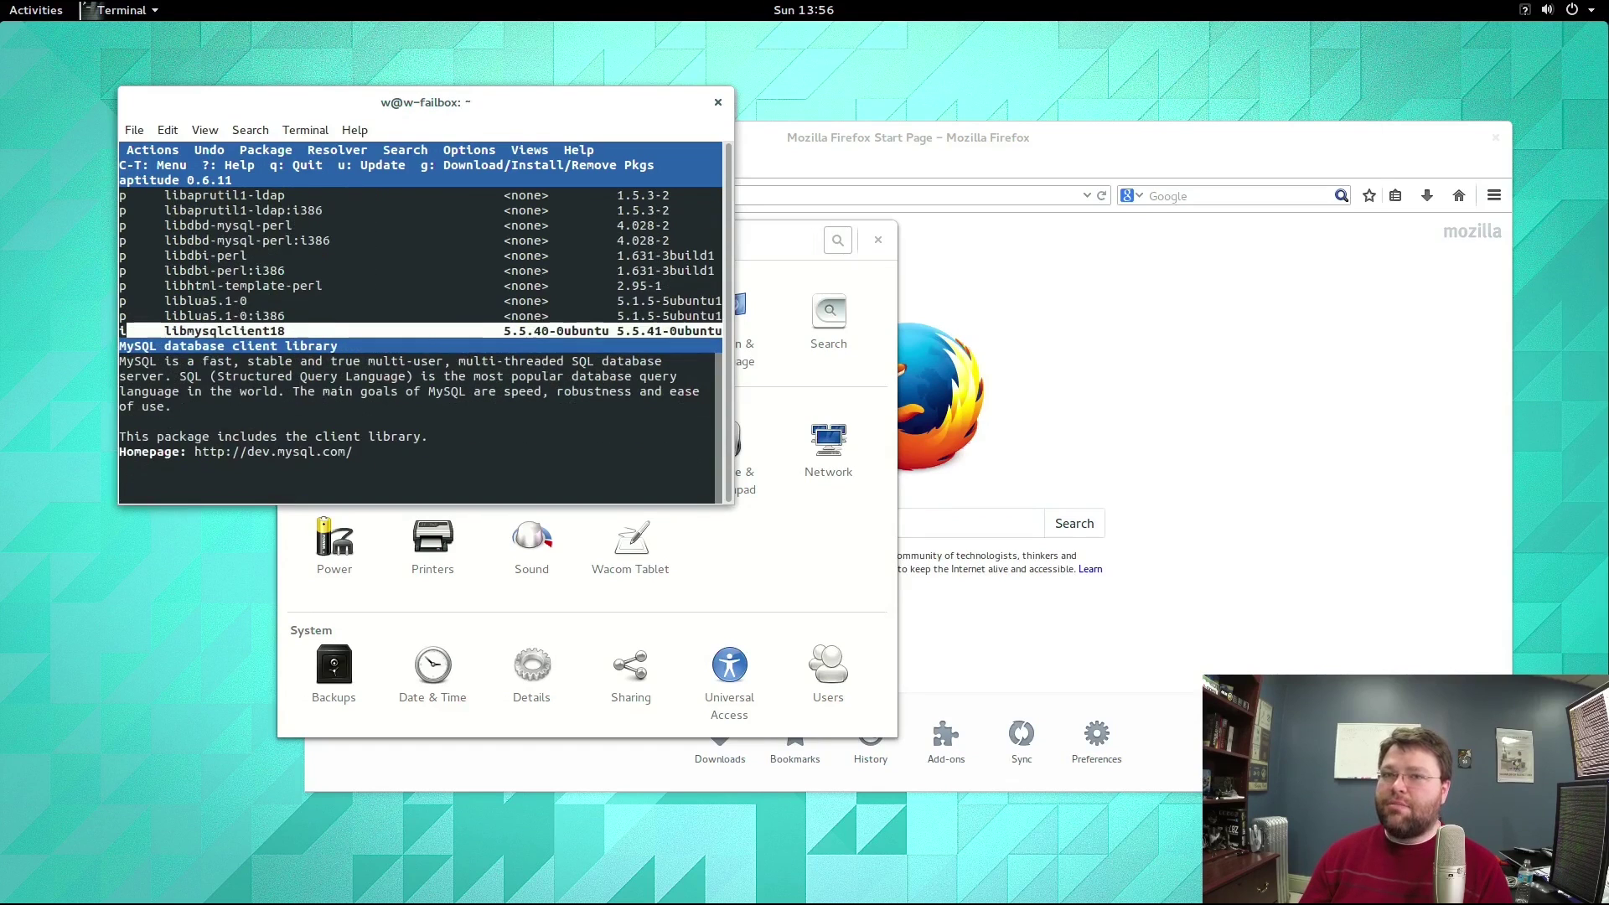
key(Down)
key(Down)
key(Down)
key(Down)
key(Down)
key(Down)
key(Down)
key(Down)
key(Down)
key(Down)
key(Down)
key(Down)
key(Down)
key(Down)
key(Down)
key(Down)
key(Down)
key(Down)
key(Down)
key(Down)
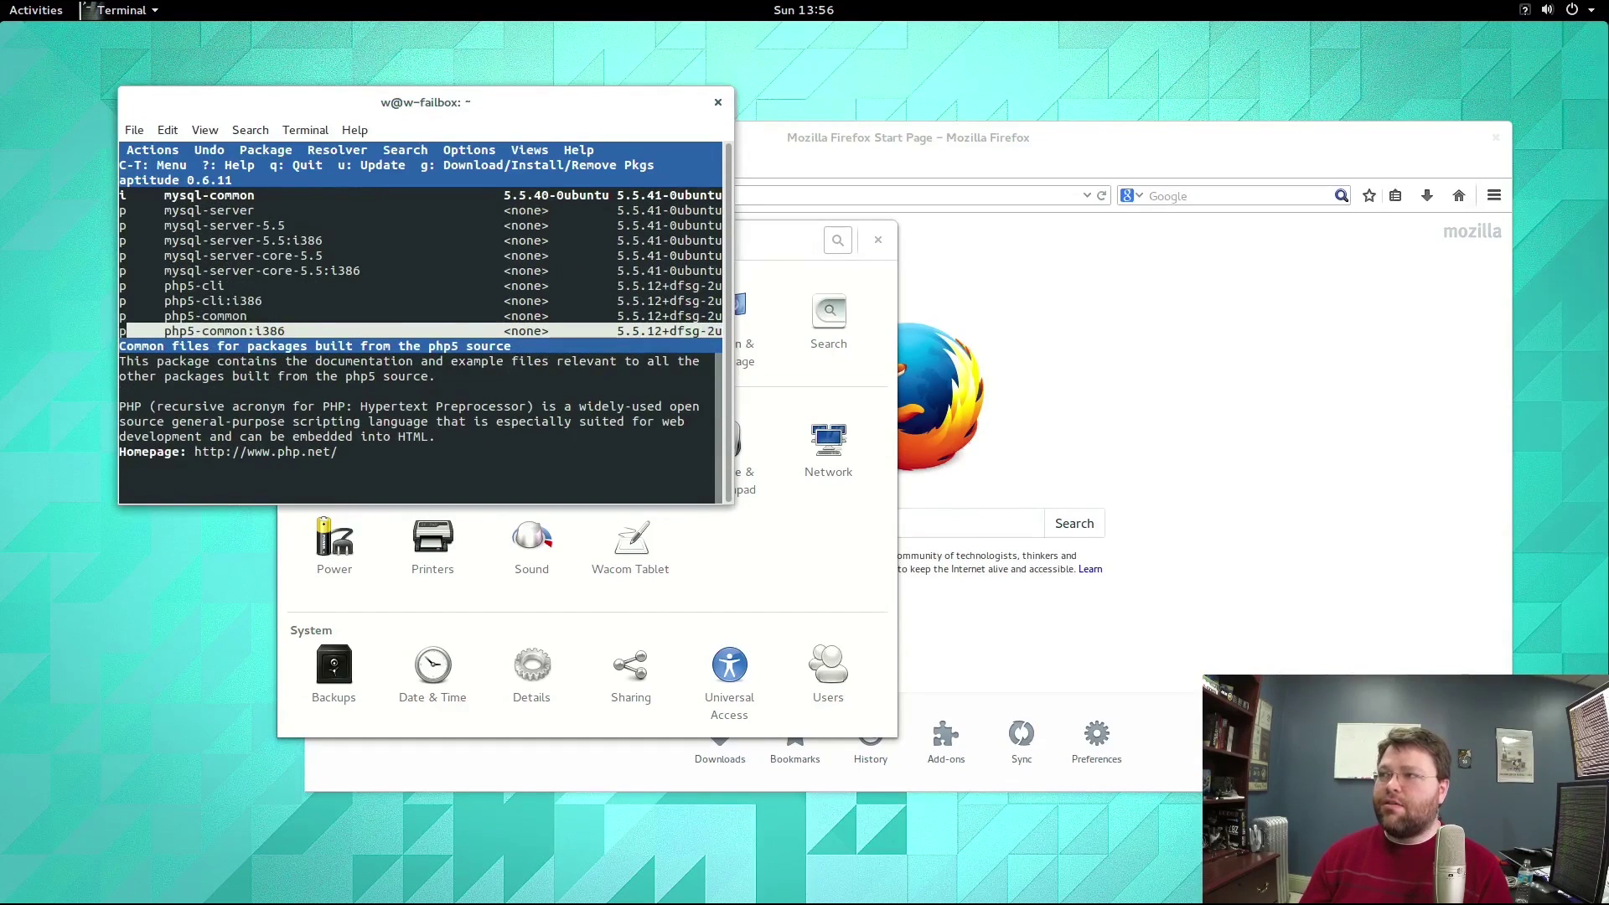
Move back up the package list and collapse the Tasks group.
key(Up)
key(Up)
key(Up)
key(Up)
key(Up)
key(Up)
key(Up)
key(Up)
key(Up)
key(Up)
key(Up)
key(Up)
key(Up)
key(Up)
key(Up)
key(Up)
key(Up)
key(Up)
key(Up)
key(Up)
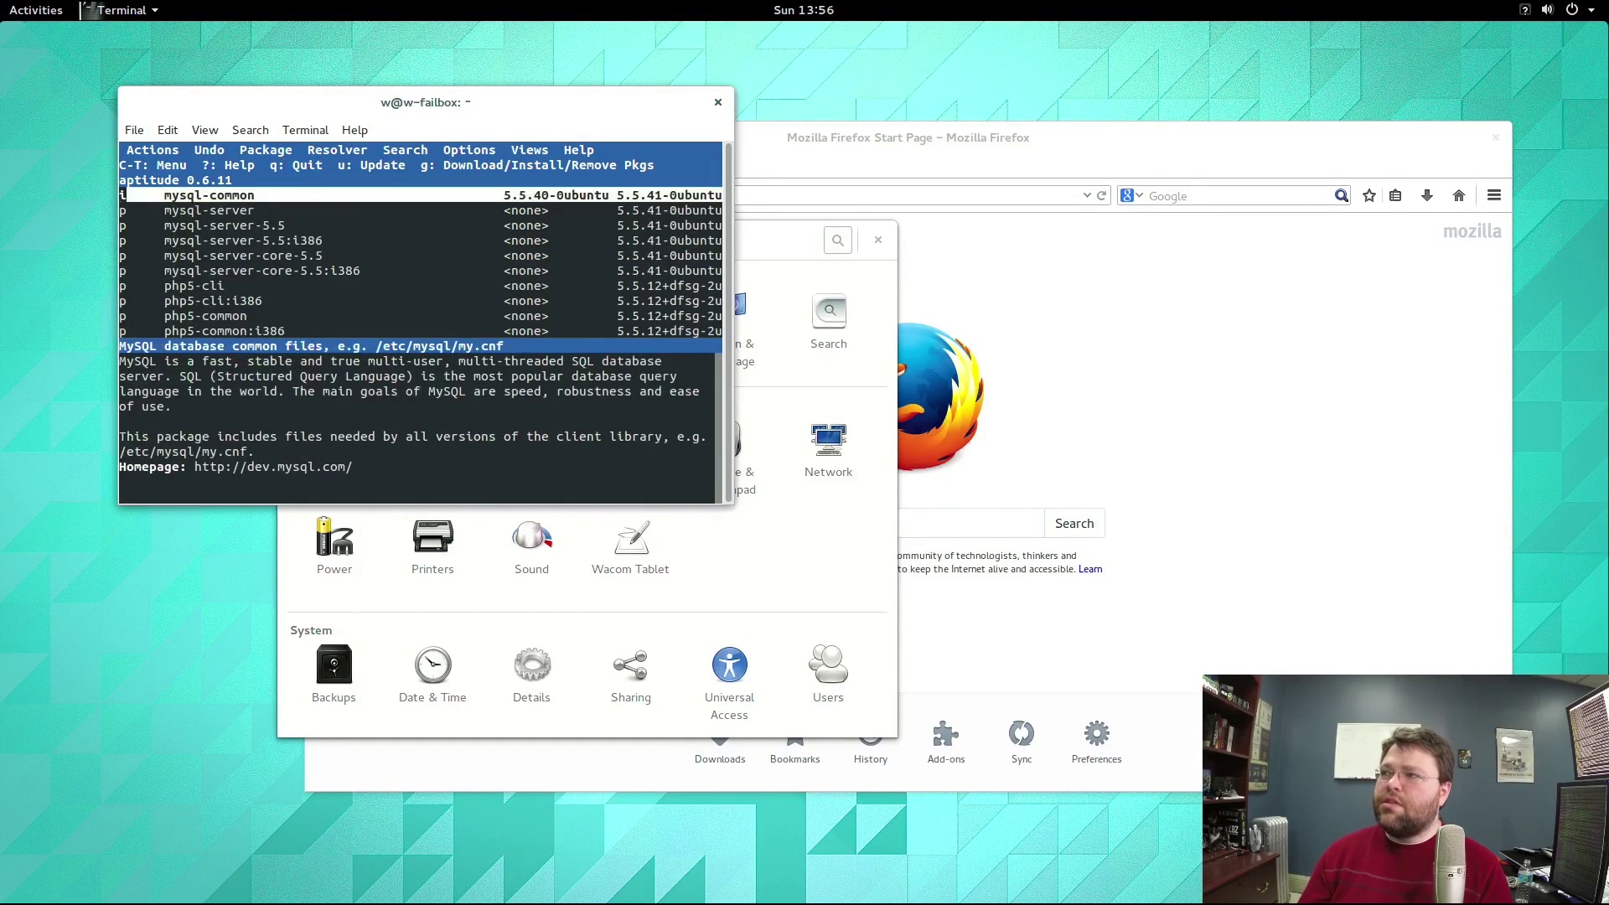
key(Up)
key(Up)
key(Up)
key(Up)
key(Up)
key(Up)
key(Up)
key(Up)
key(Up)
key(Up)
key(Up)
key(Up)
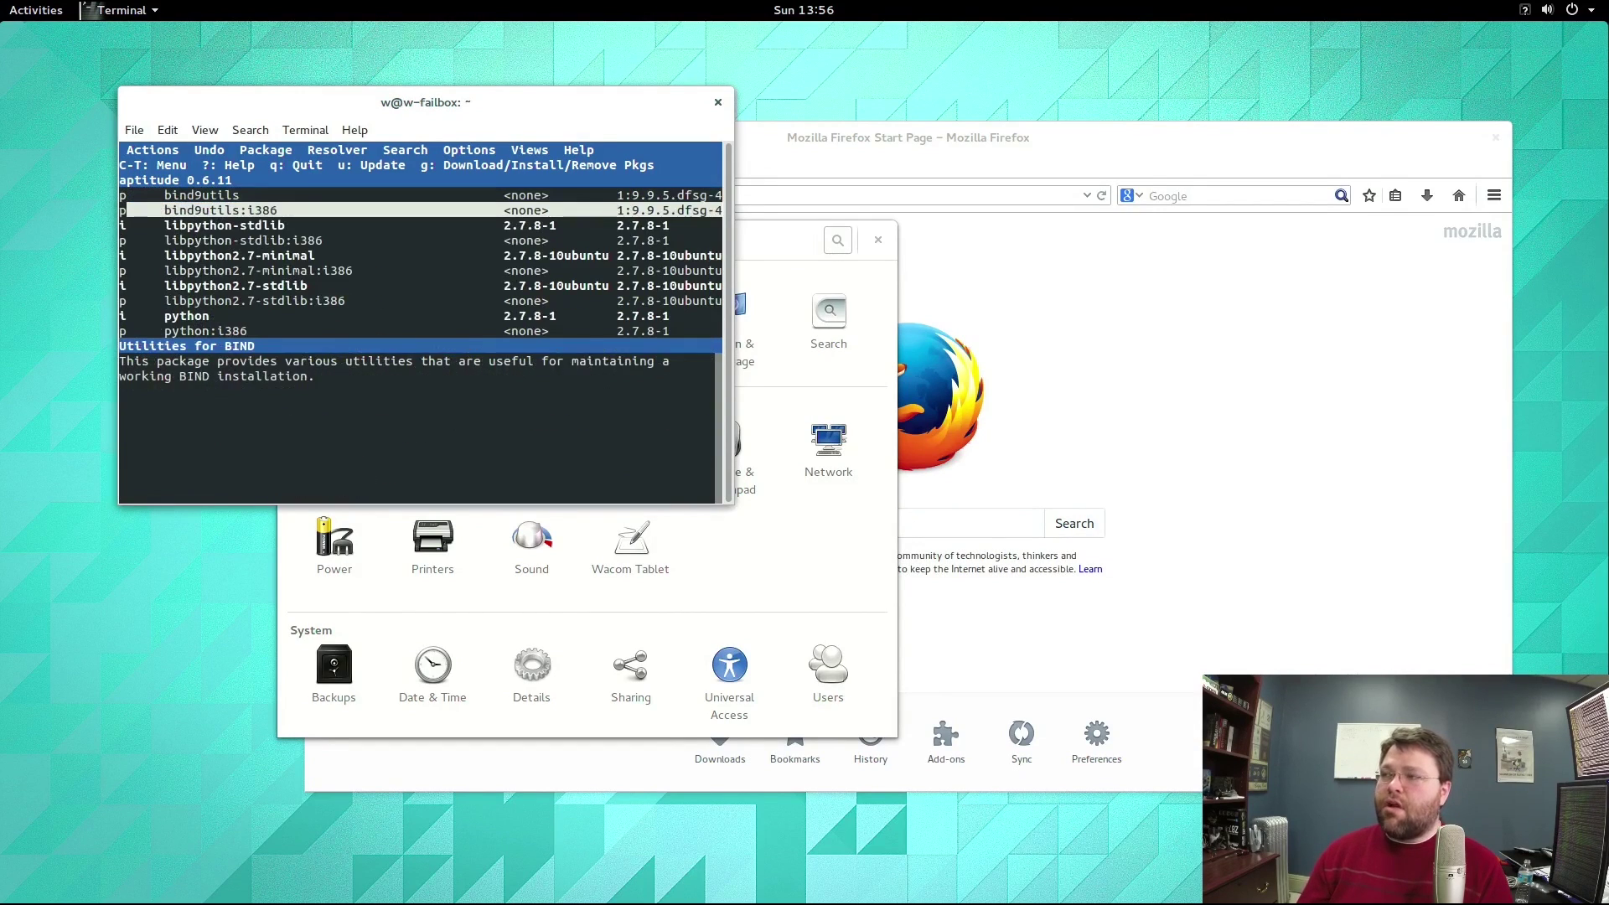
key(Down)
key(Down)
key(Down)
key(Down)
key(Down)
key(Down)
key(Down)
key(Up)
key(Up)
key(Up)
key(Up)
key(Up)
key(Up)
key(Up)
key(Up)
key(Up)
key(Up)
key(Up)
key(Up)
key(Up)
key(Up)
key(Up)
key(Up)
key(Up)
key(Up)
key(Up)
key(Up)
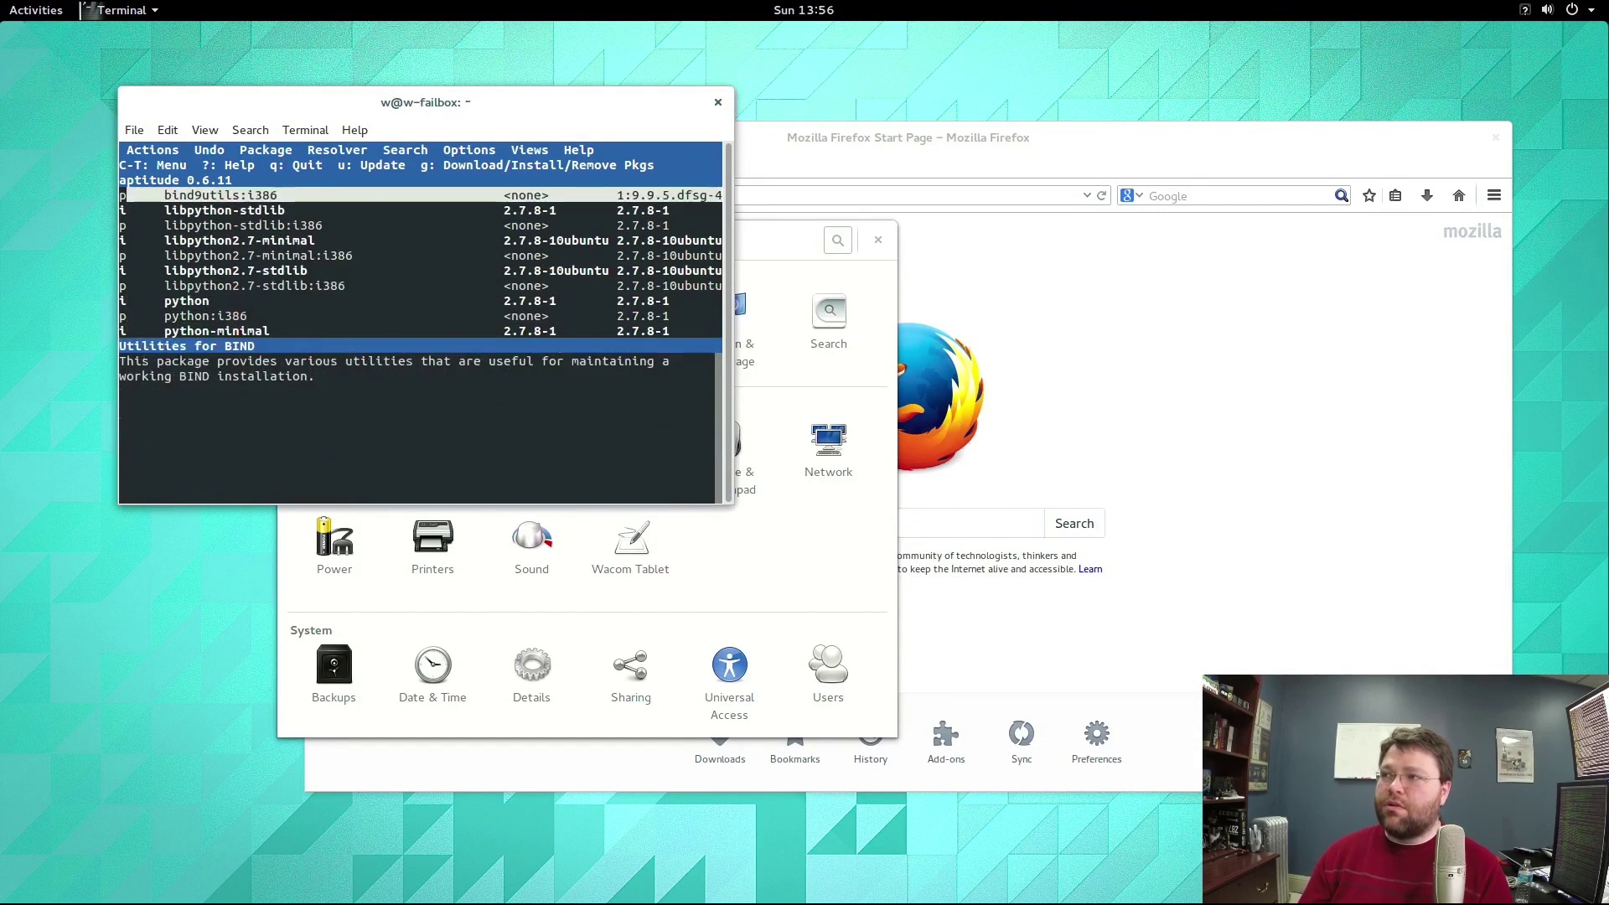
key(Down)
key(Down)
key(Down)
key(Down)
key(Down)
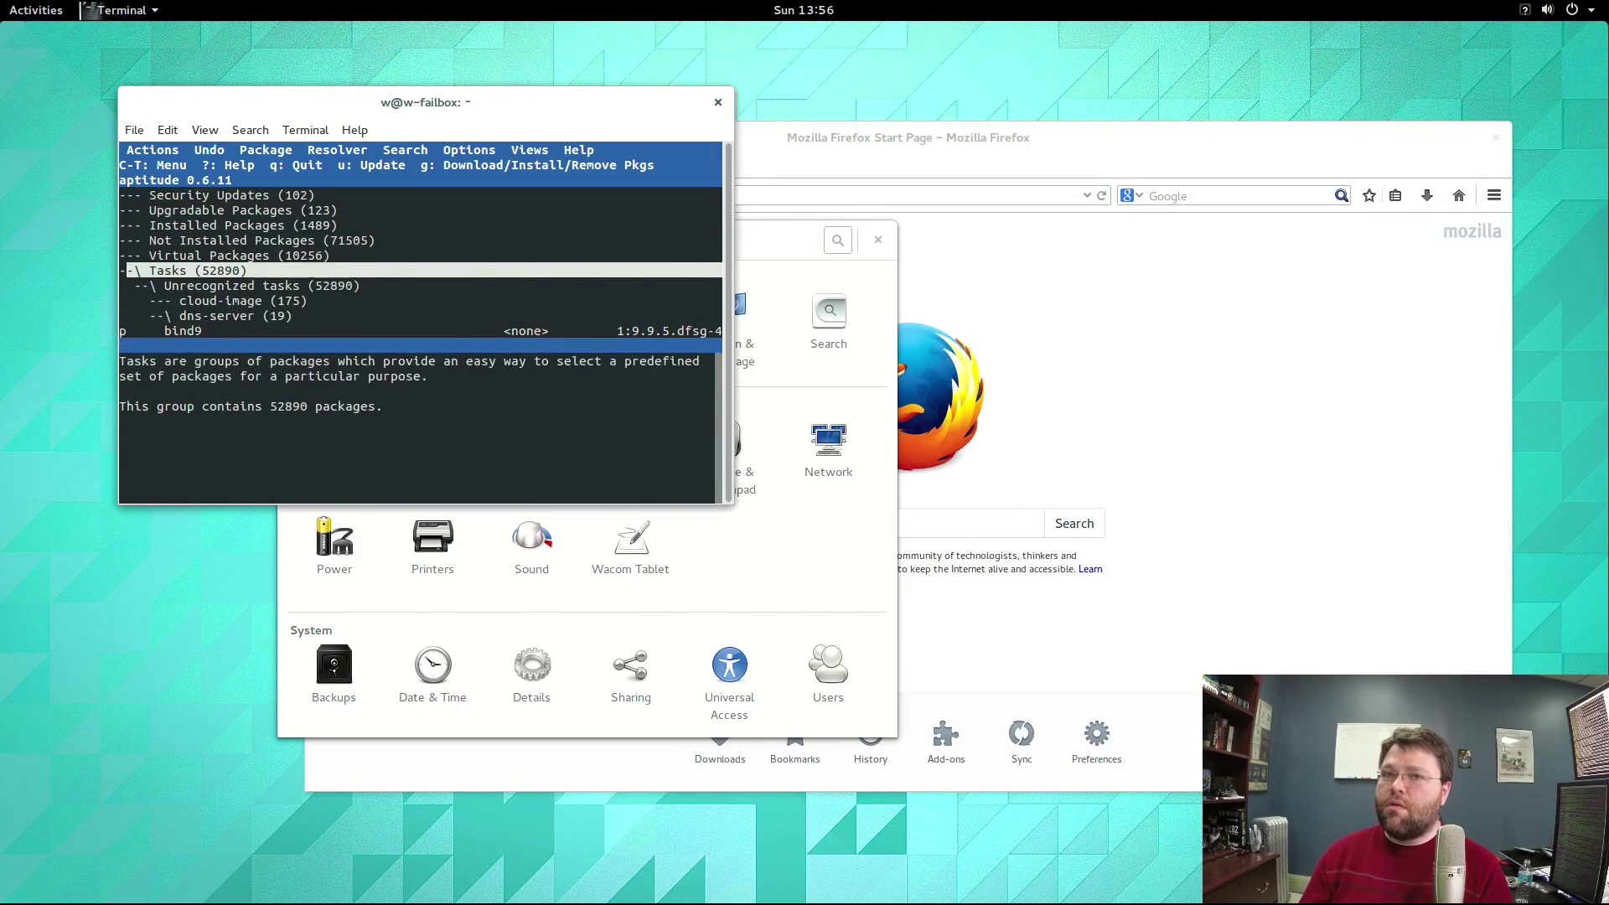
key(Return)
key(Up)
Quit aptitude, confirming Yes to return to the shell prompt.
key(Up)
key(Up)
key(Up)
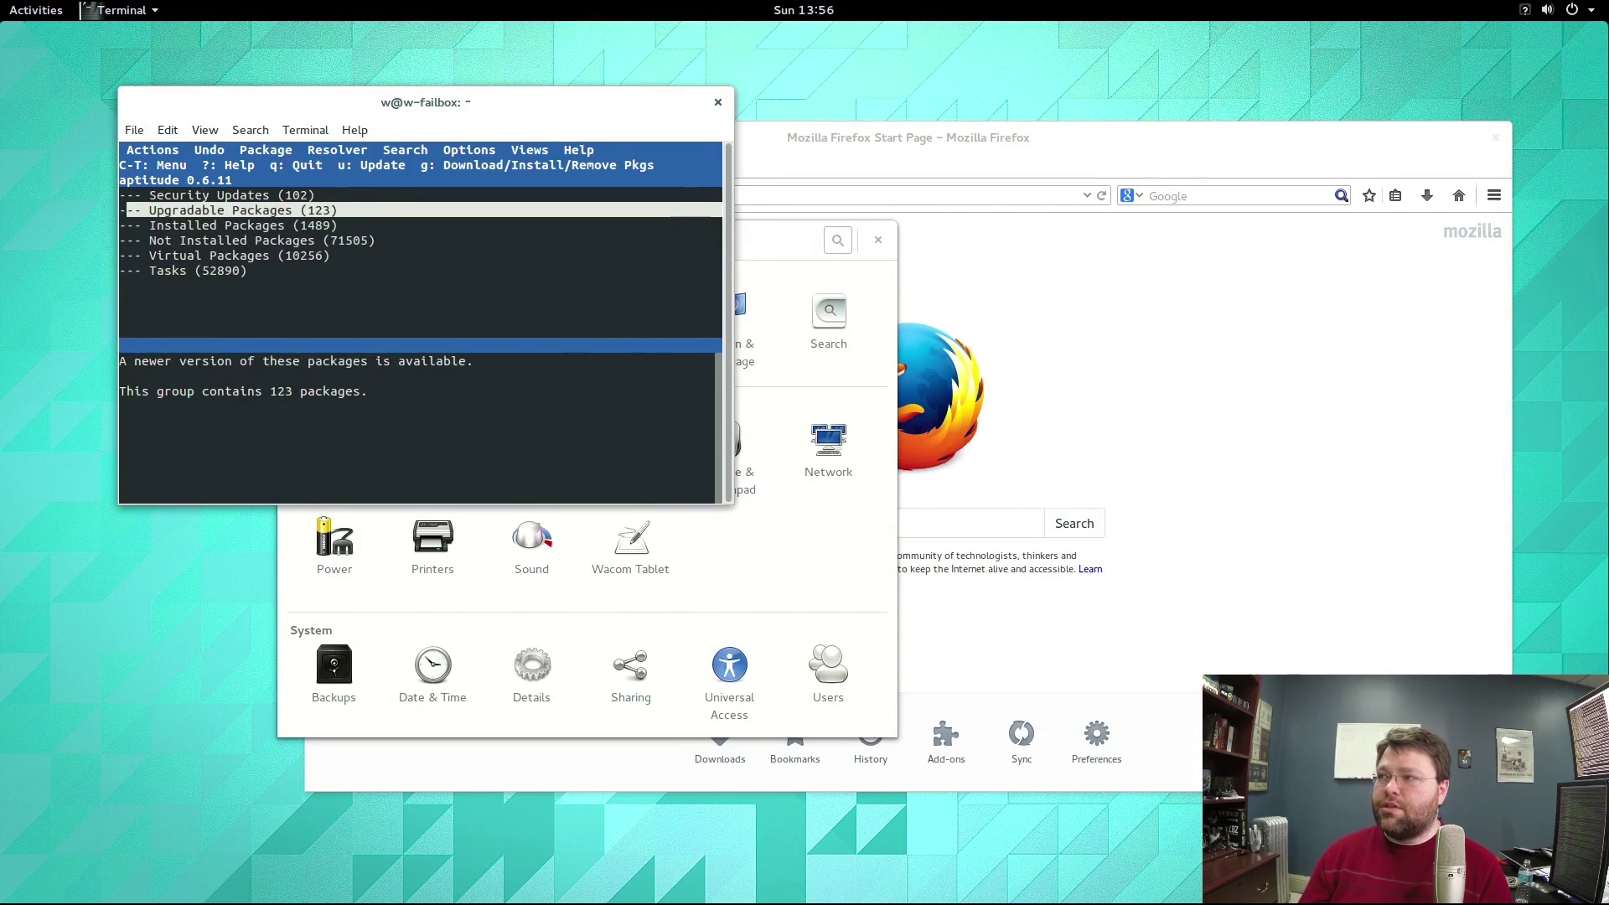
key(Up)
key(q)
key(Left)
key(Return)
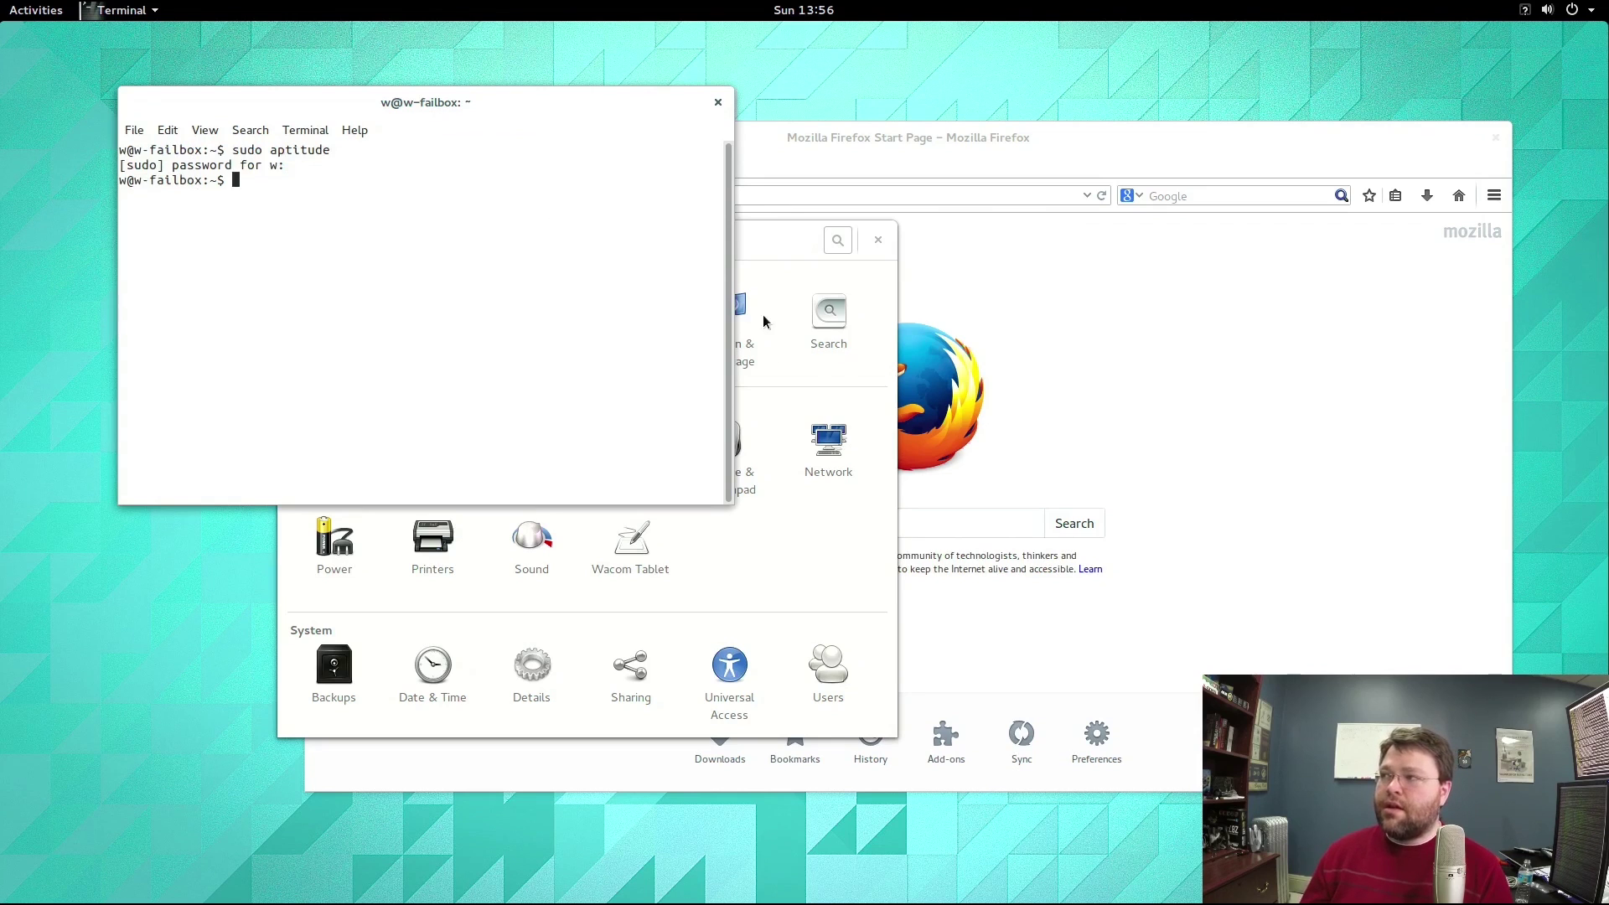
Launch Ubuntu Software Center from page 3 of the Show Applications grid.
click(757, 259)
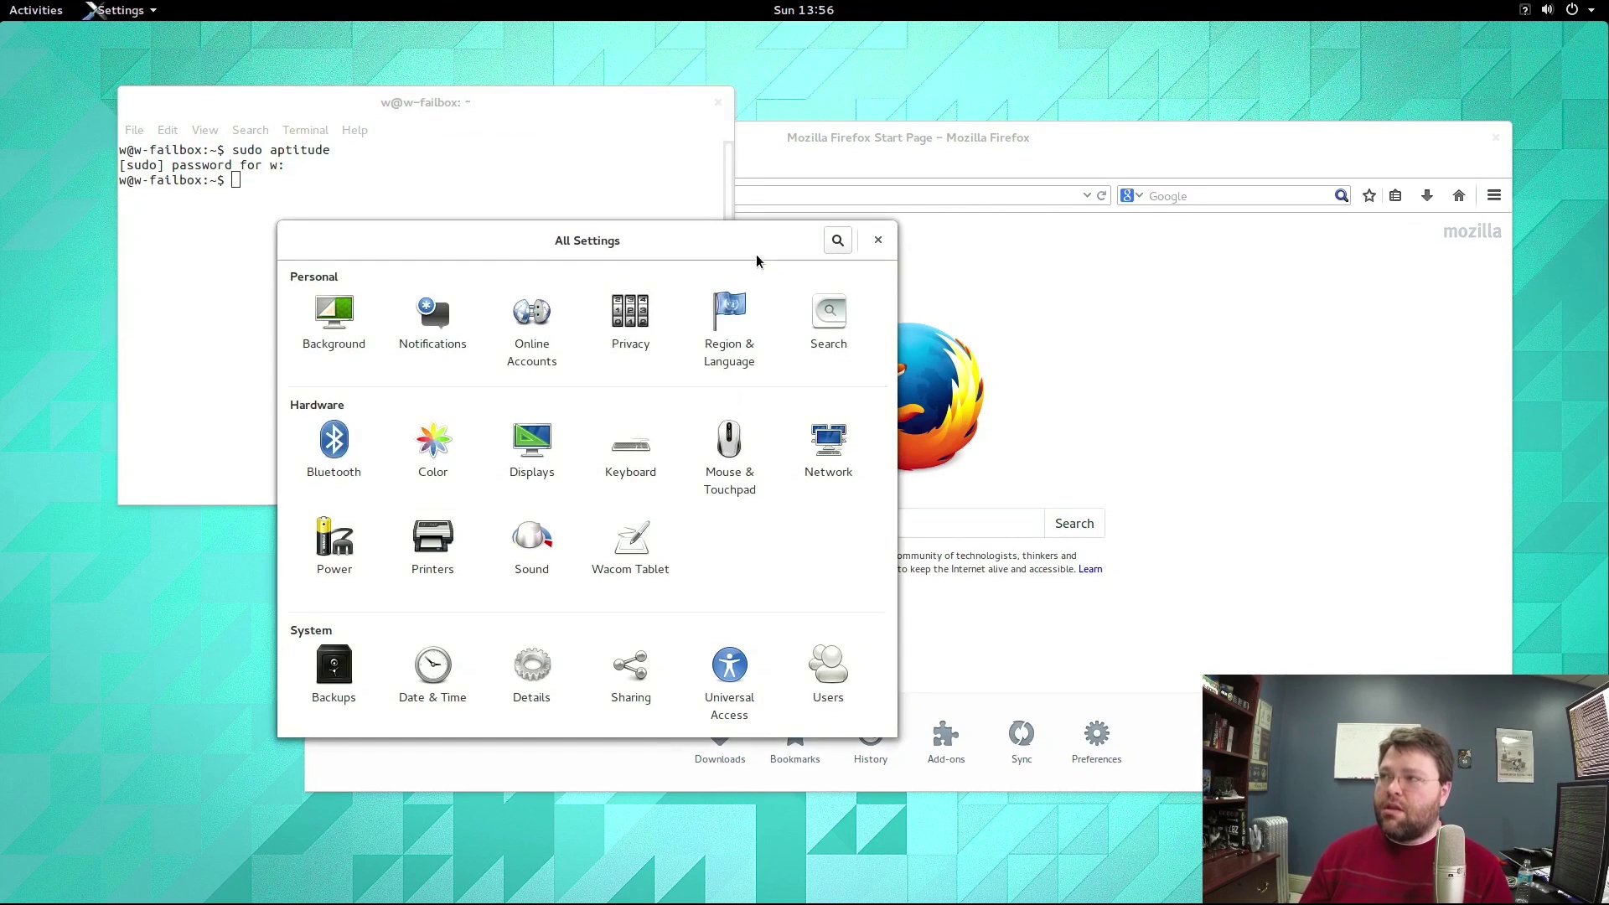
key(super)
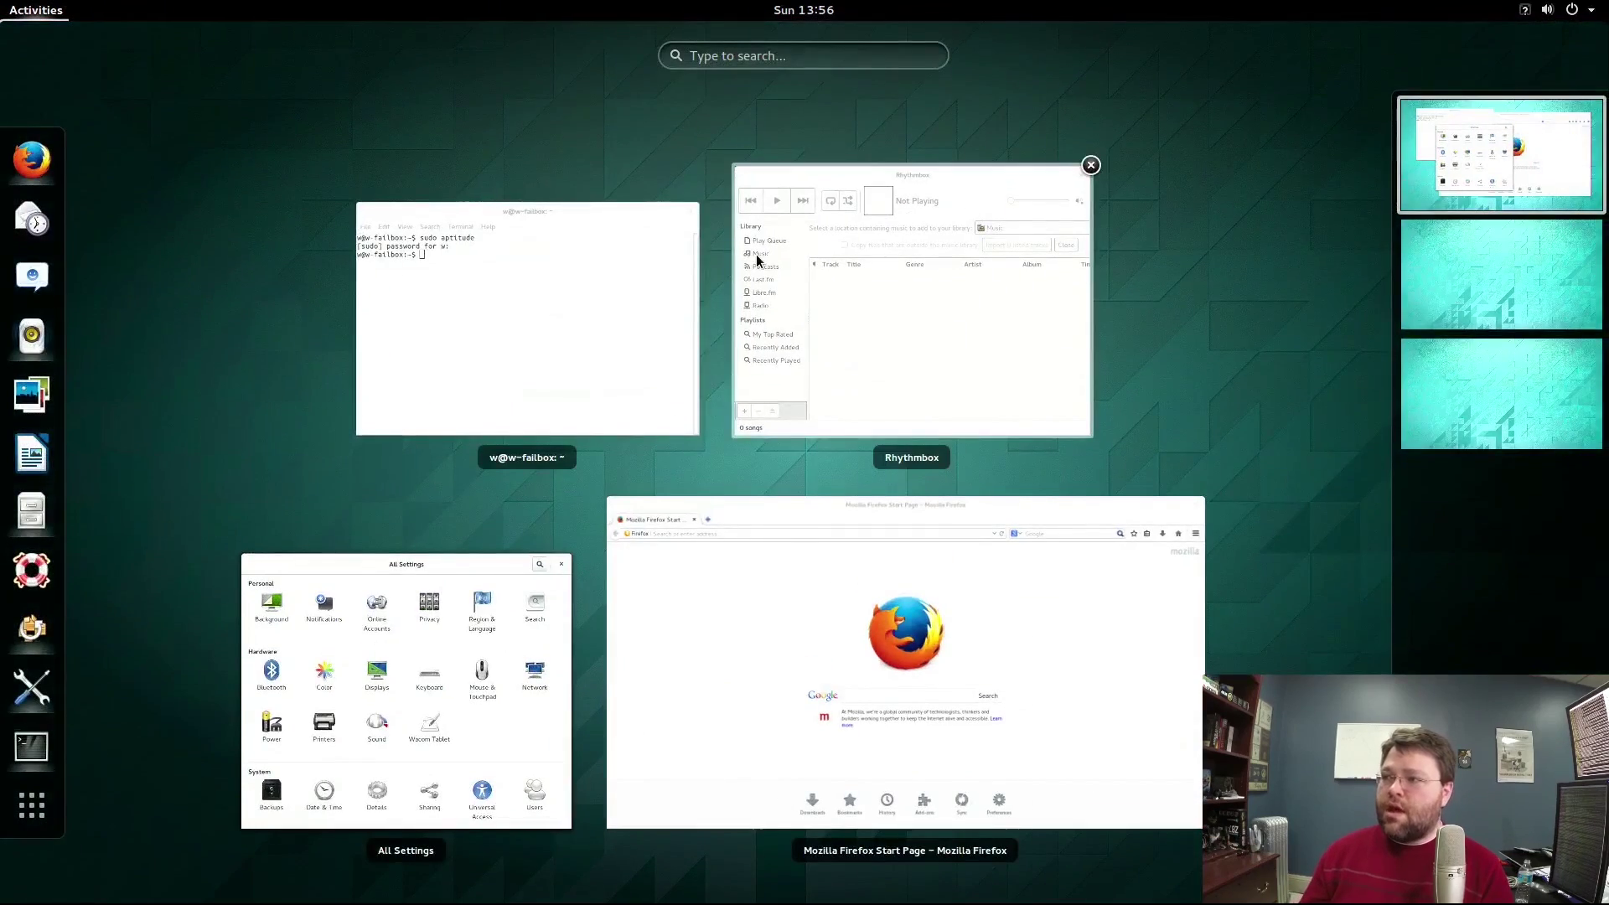
click(32, 806)
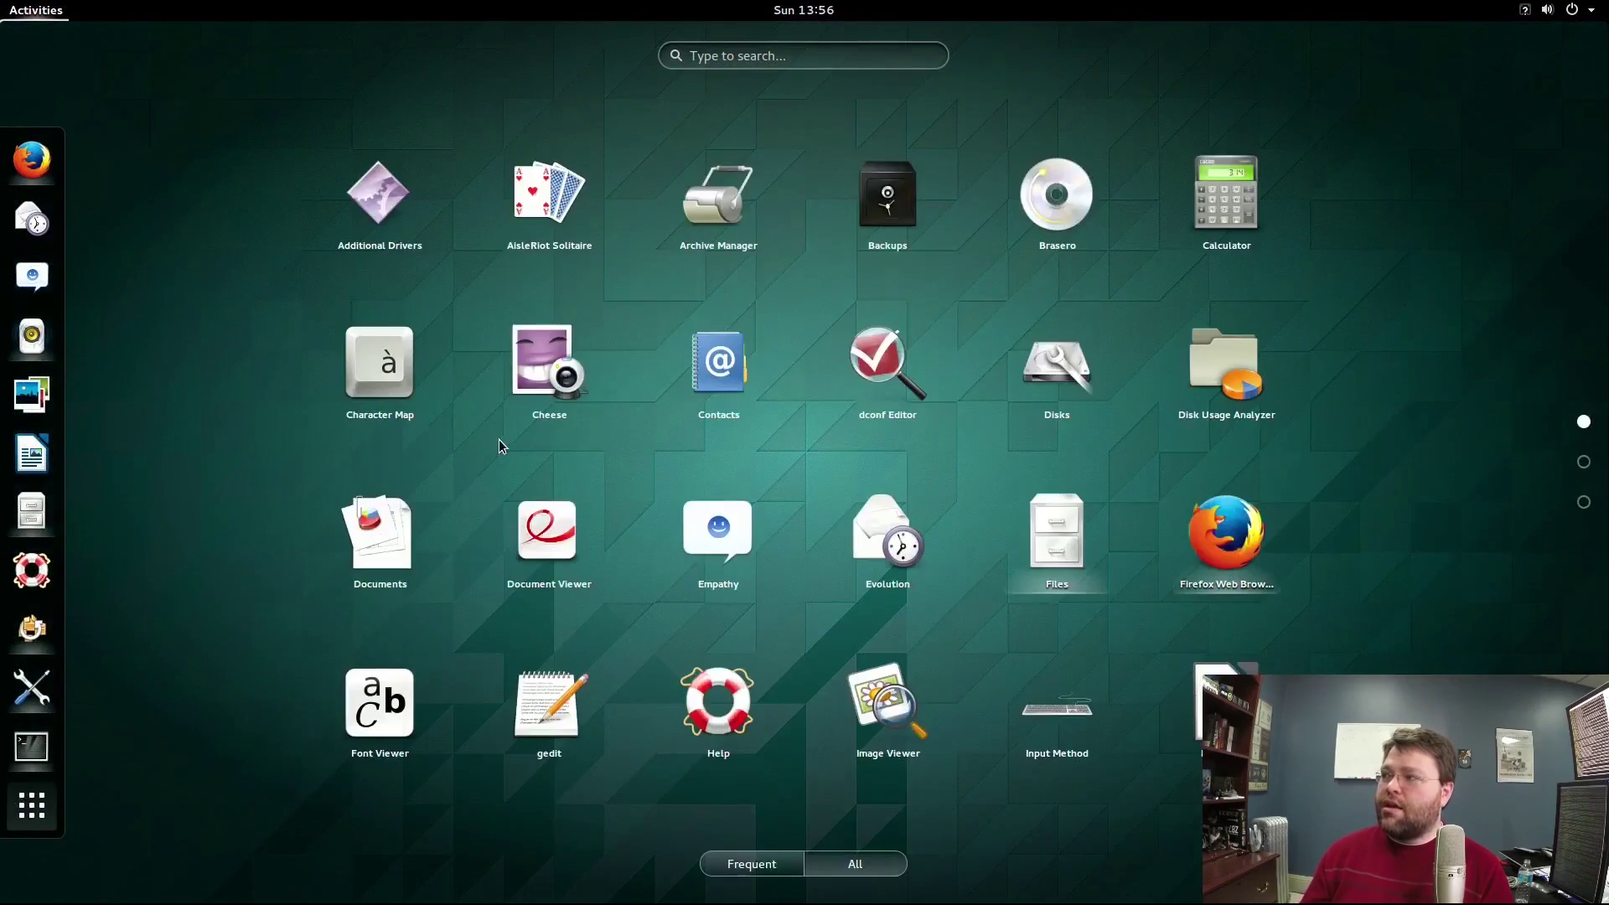
scroll(805, 523, down, 2)
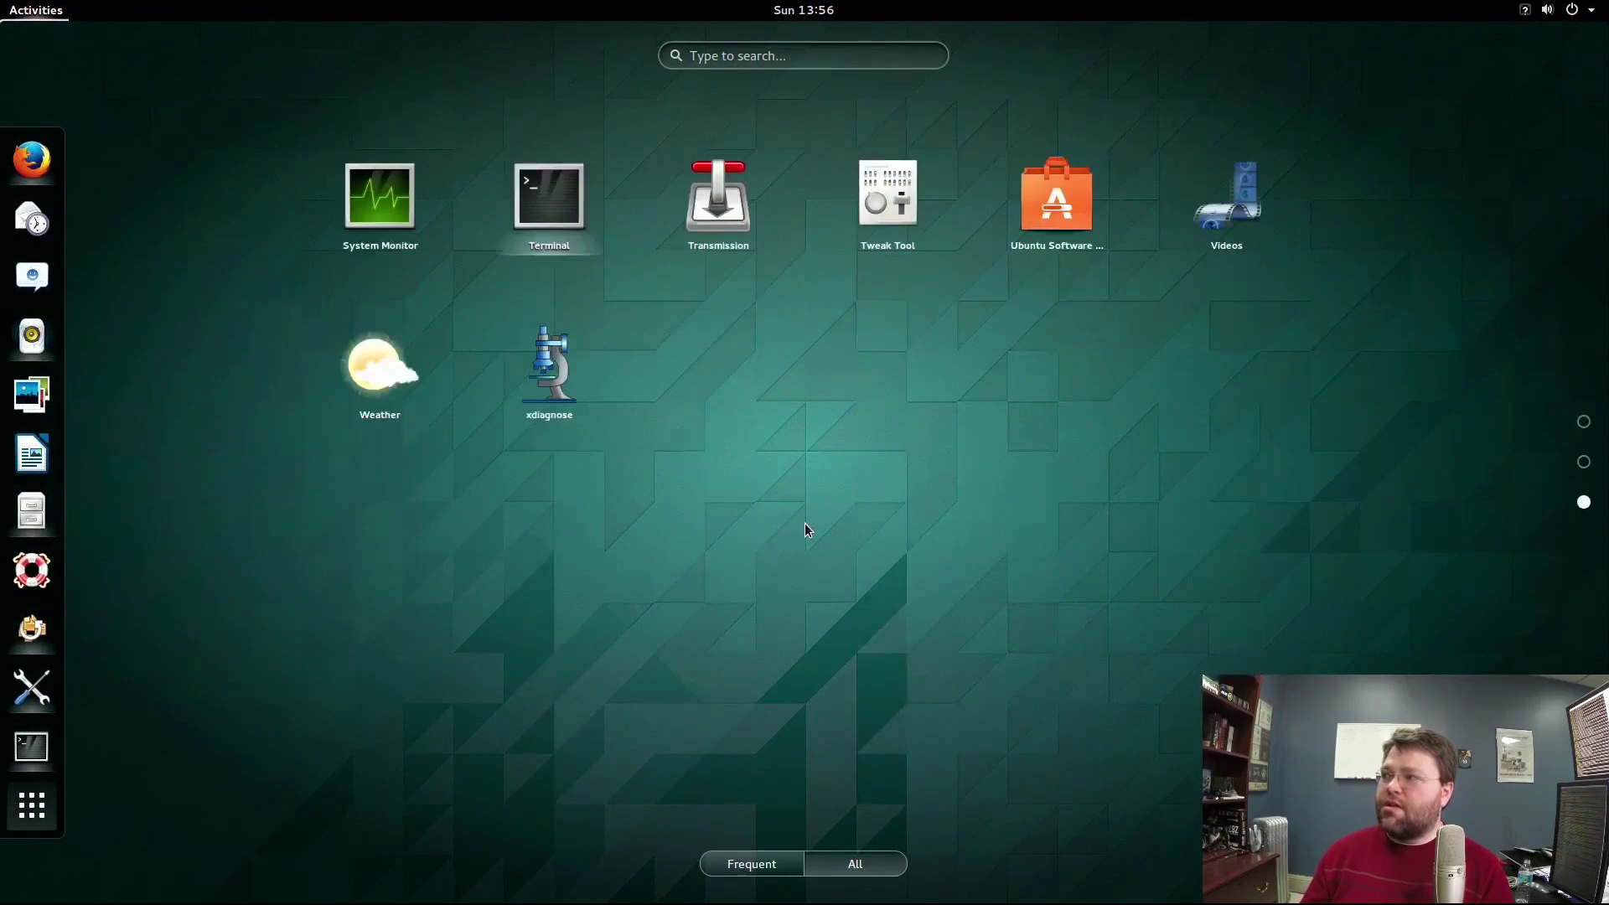
click(1055, 178)
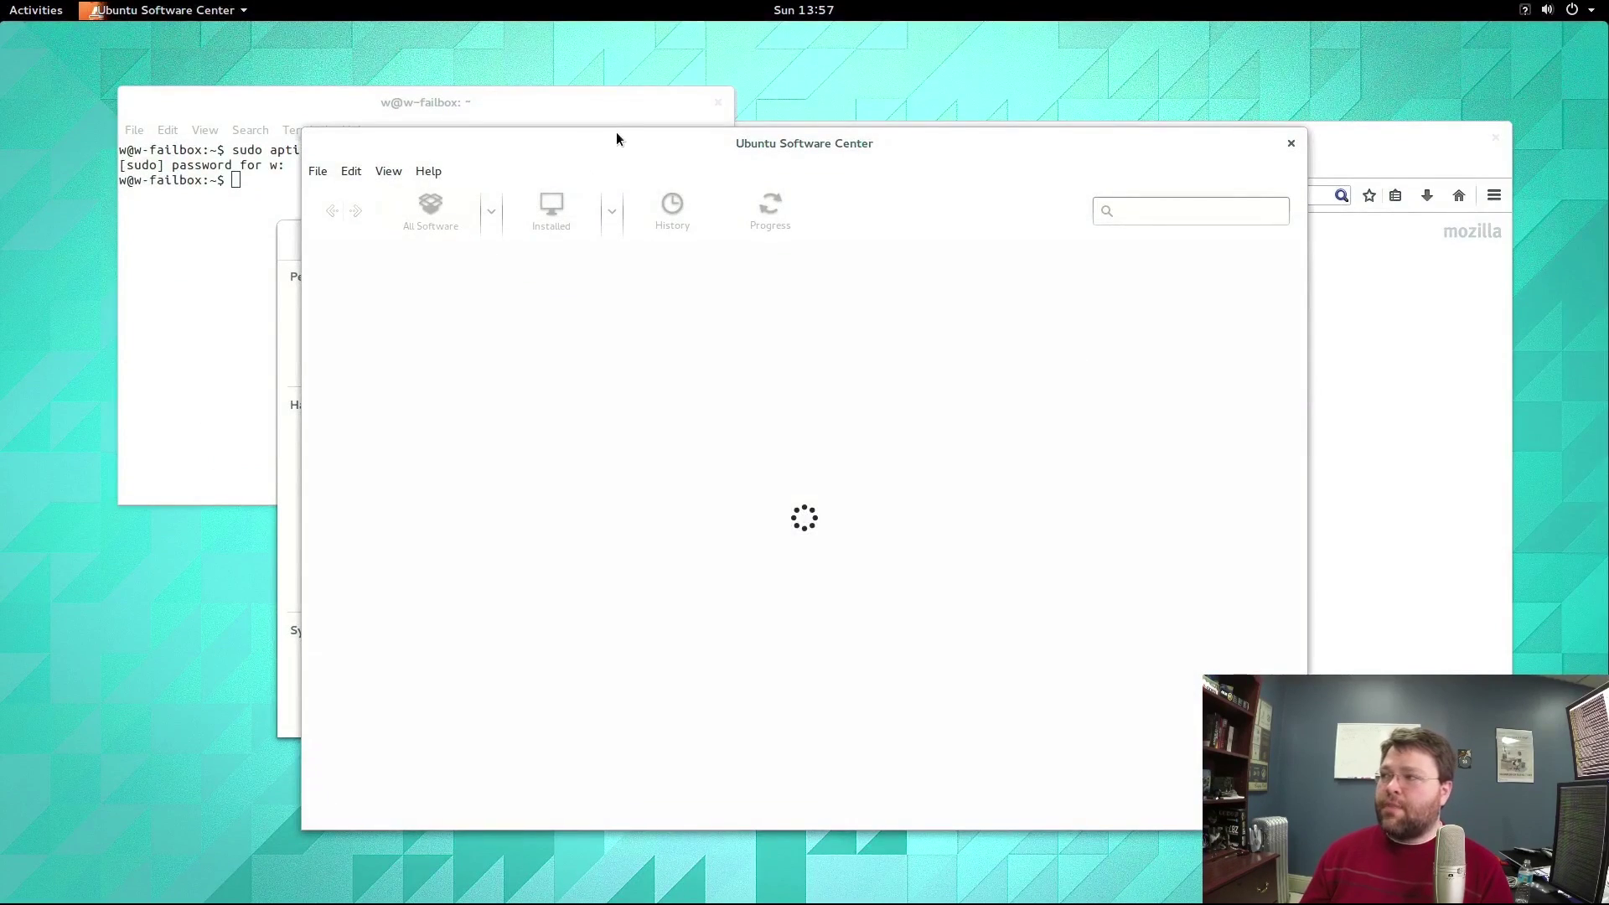
Move the Software Center window, open the star apps banner, then go back to the All Software home page.
drag(622, 134, 571, 120)
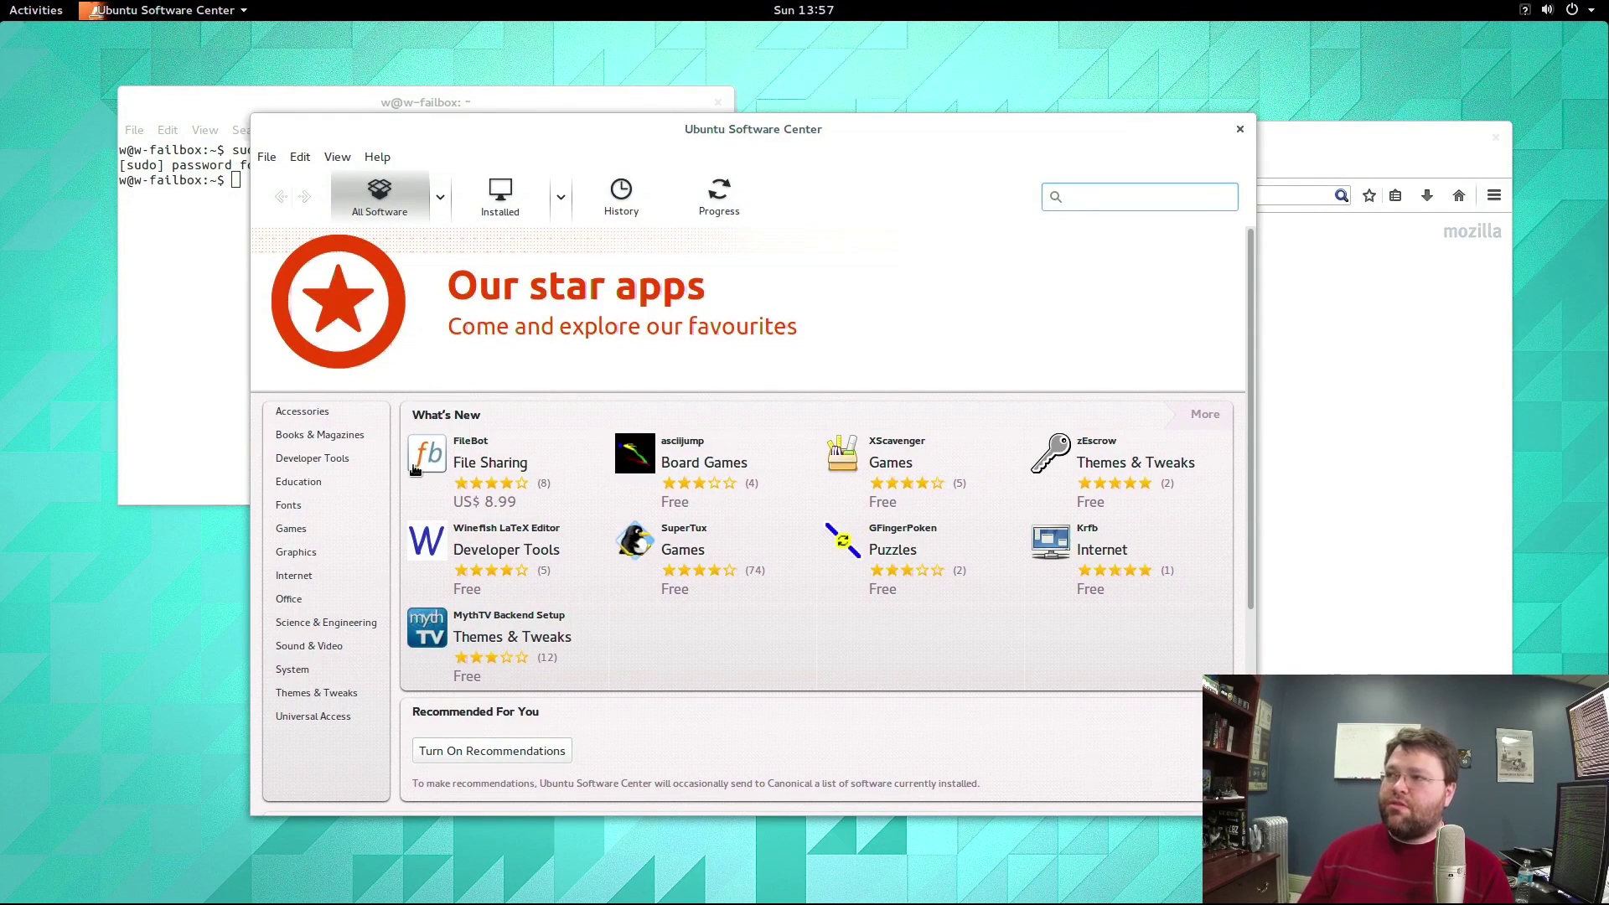
click(152, 354)
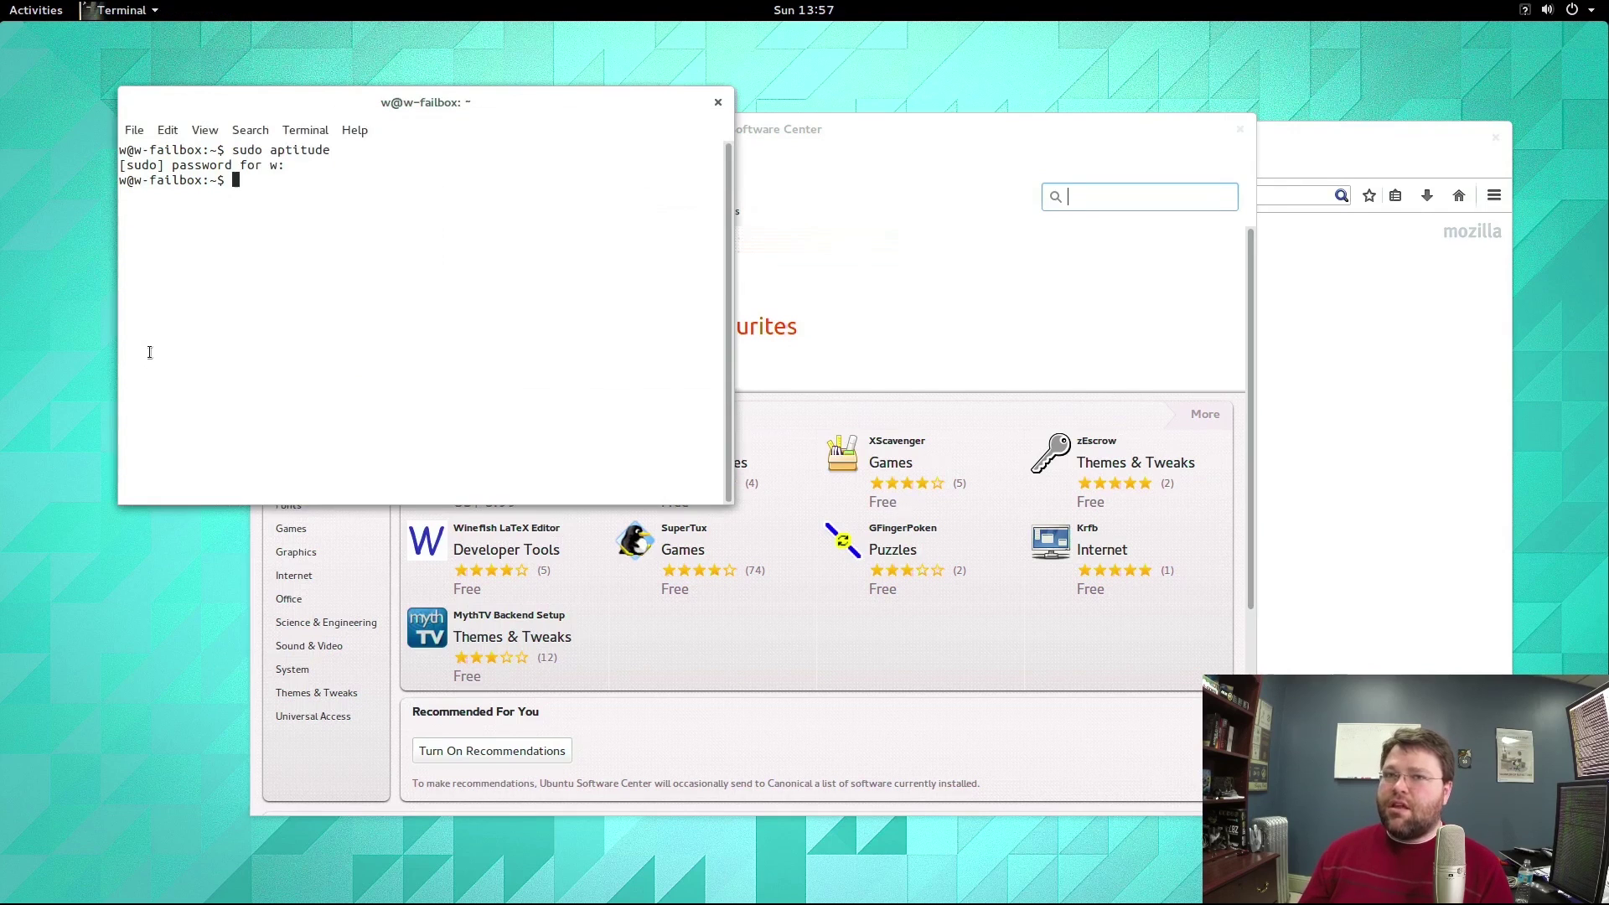
click(904, 268)
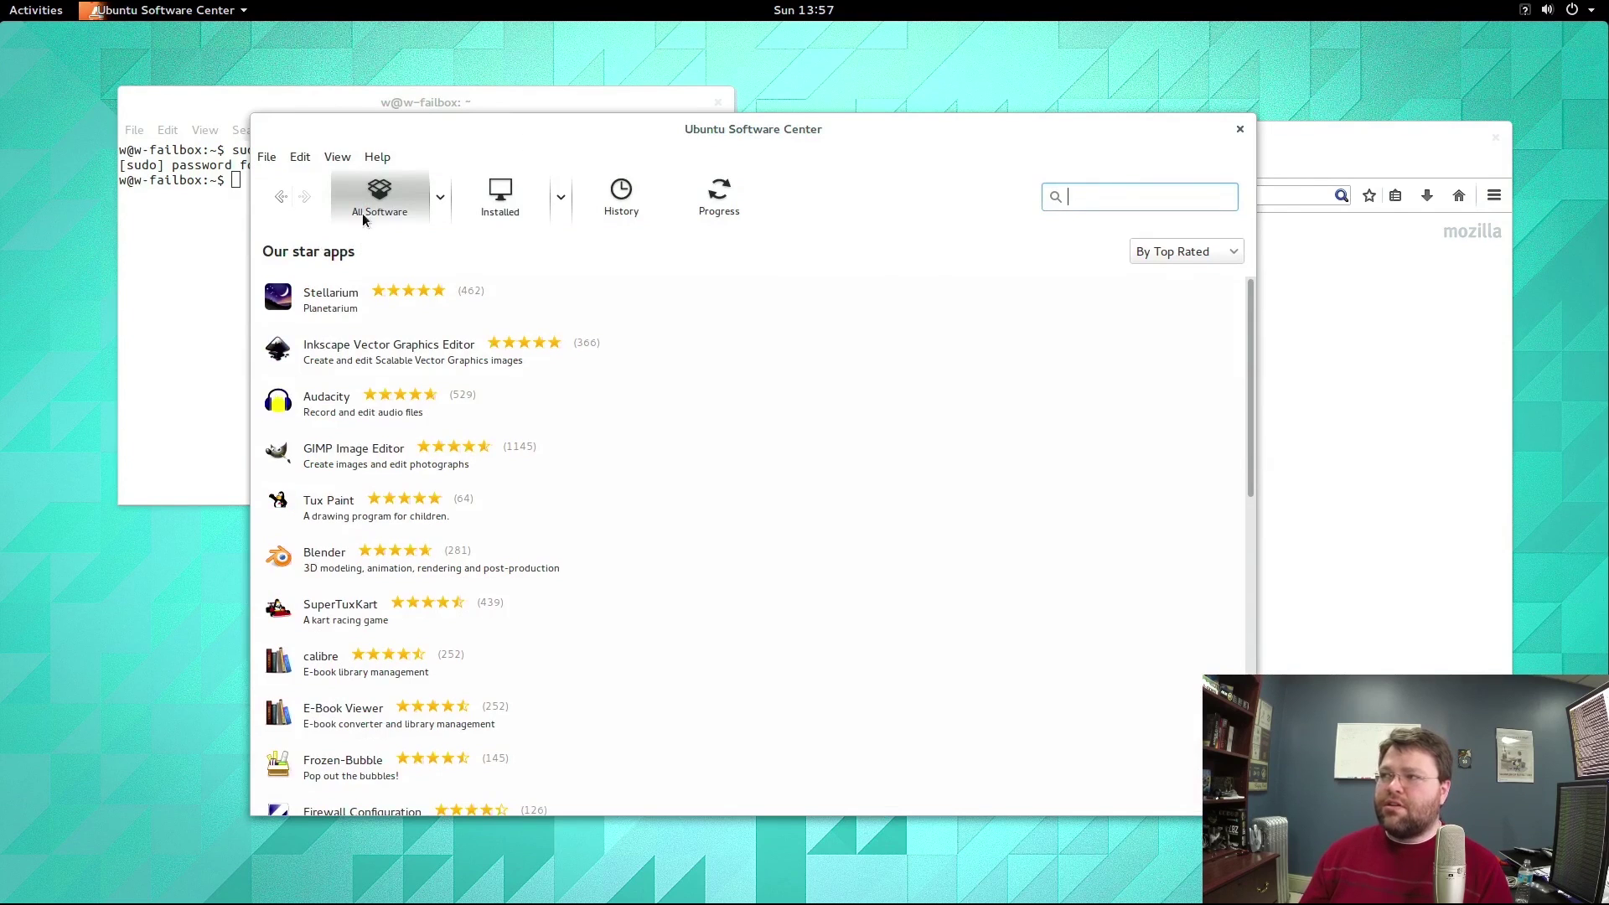
click(284, 197)
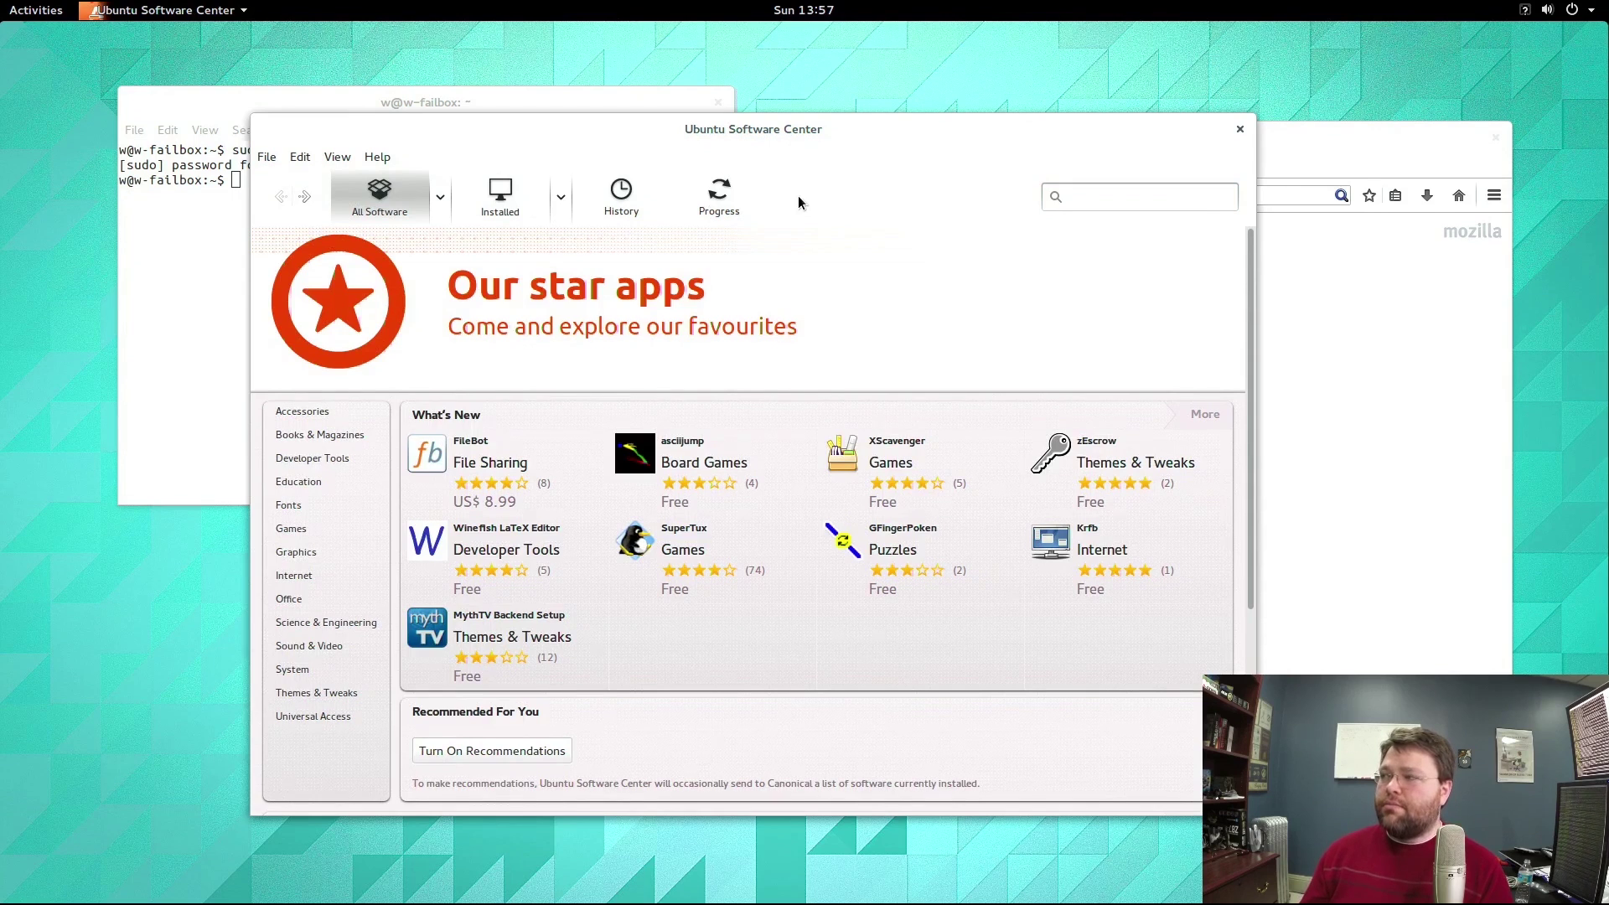
scroll(854, 346, down, 3)
scroll(853, 346, up, 3)
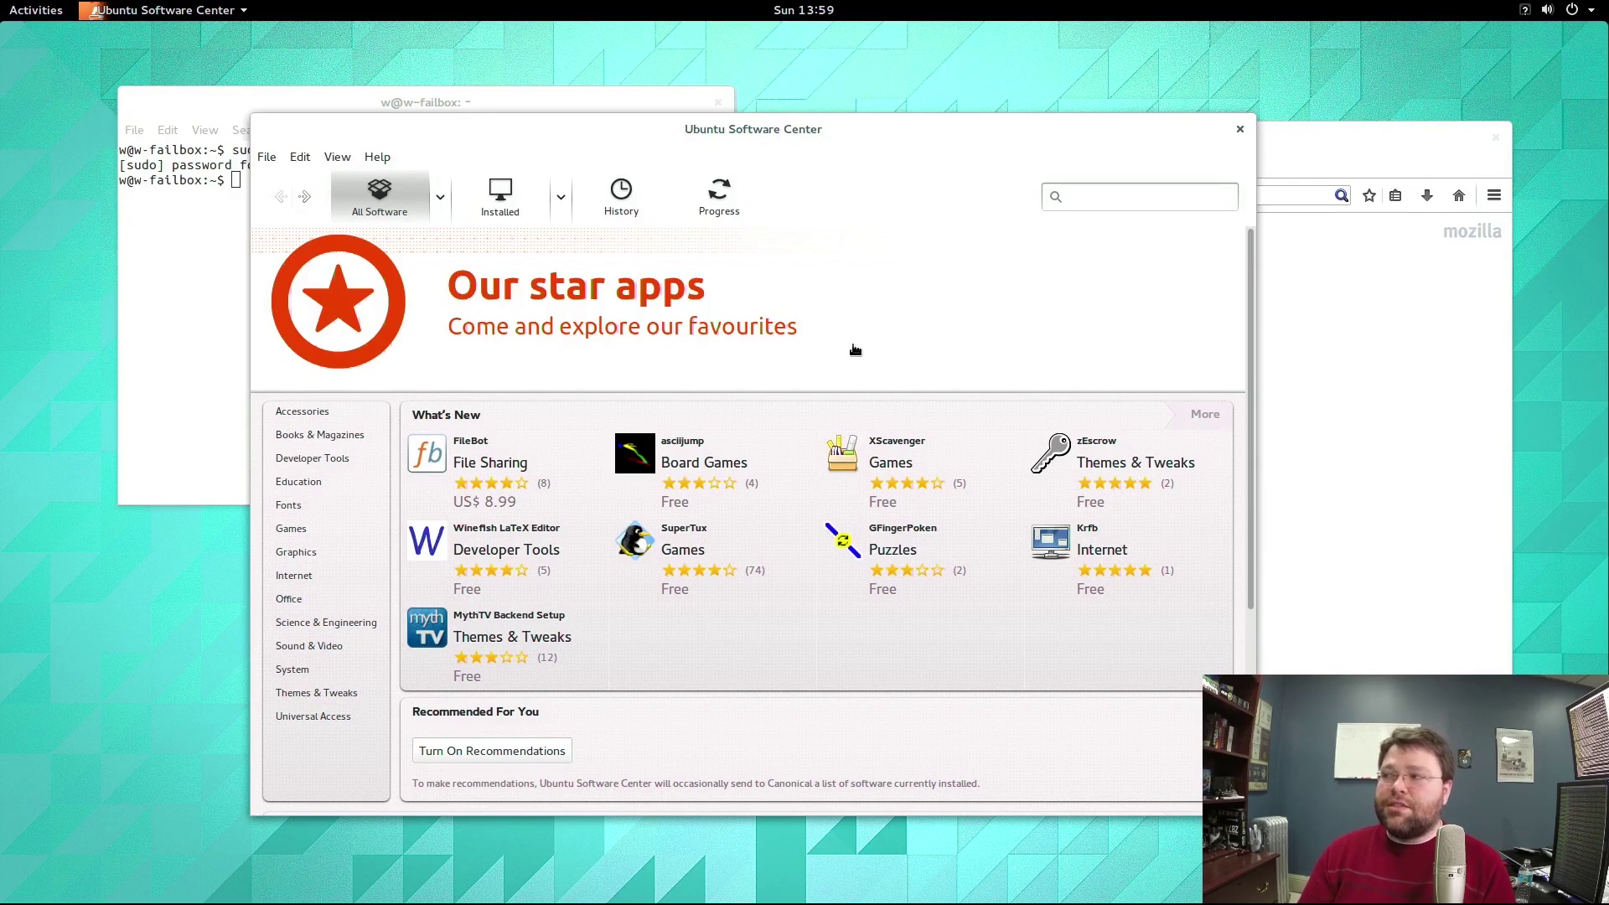
scroll(855, 349, down, 5)
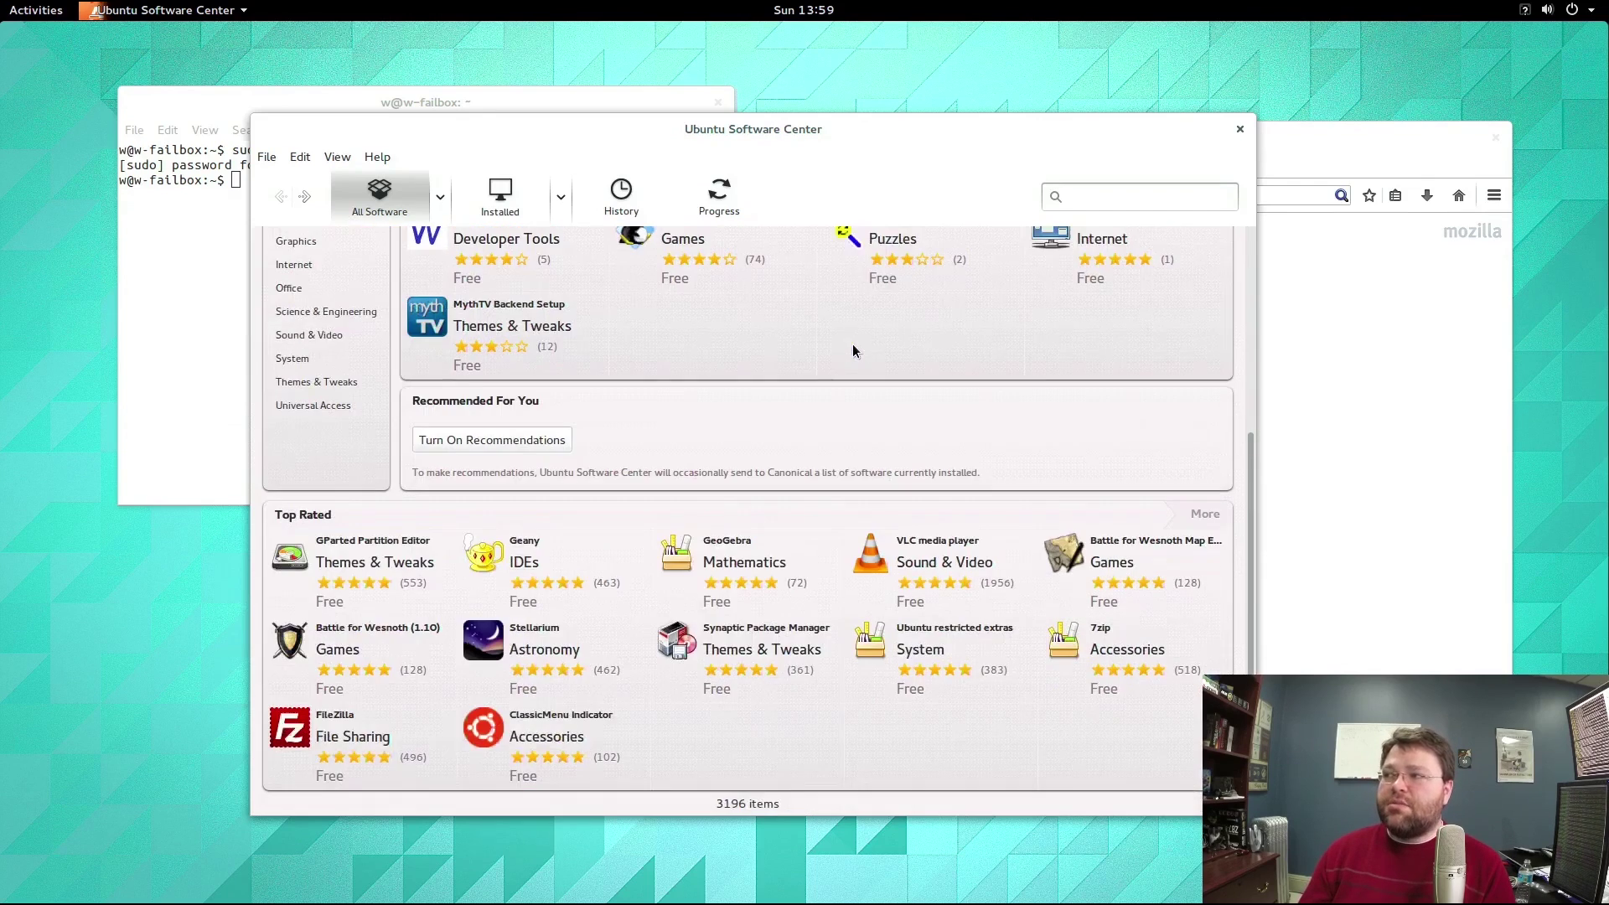
scroll(852, 351, up, 5)
scroll(854, 350, down, 5)
scroll(855, 348, up, 5)
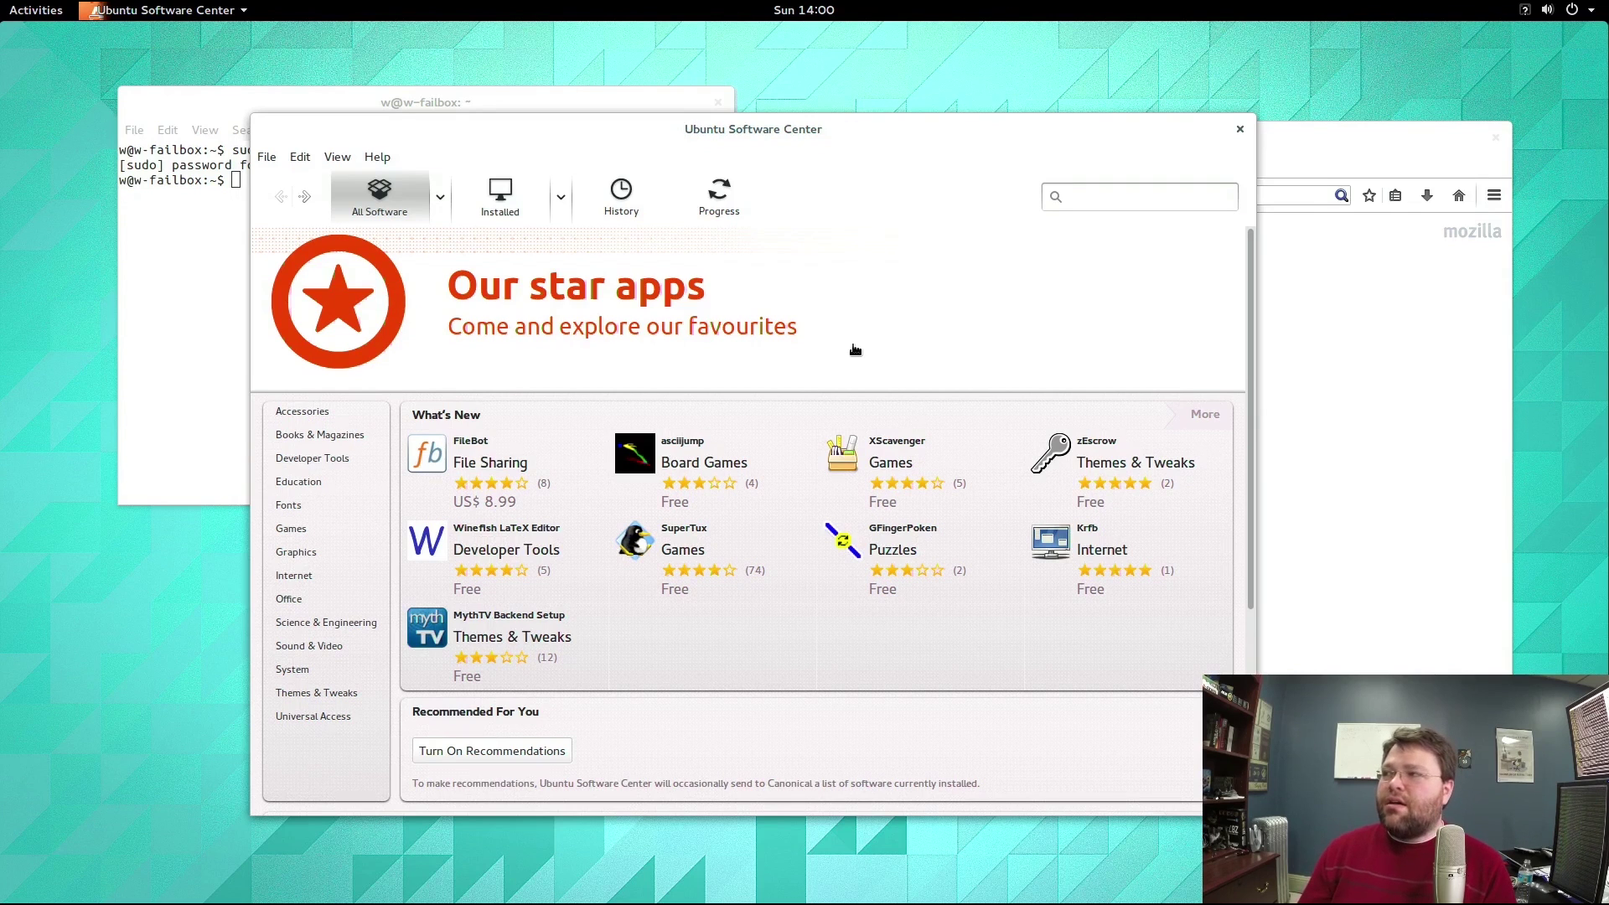
scroll(855, 349, down, 5)
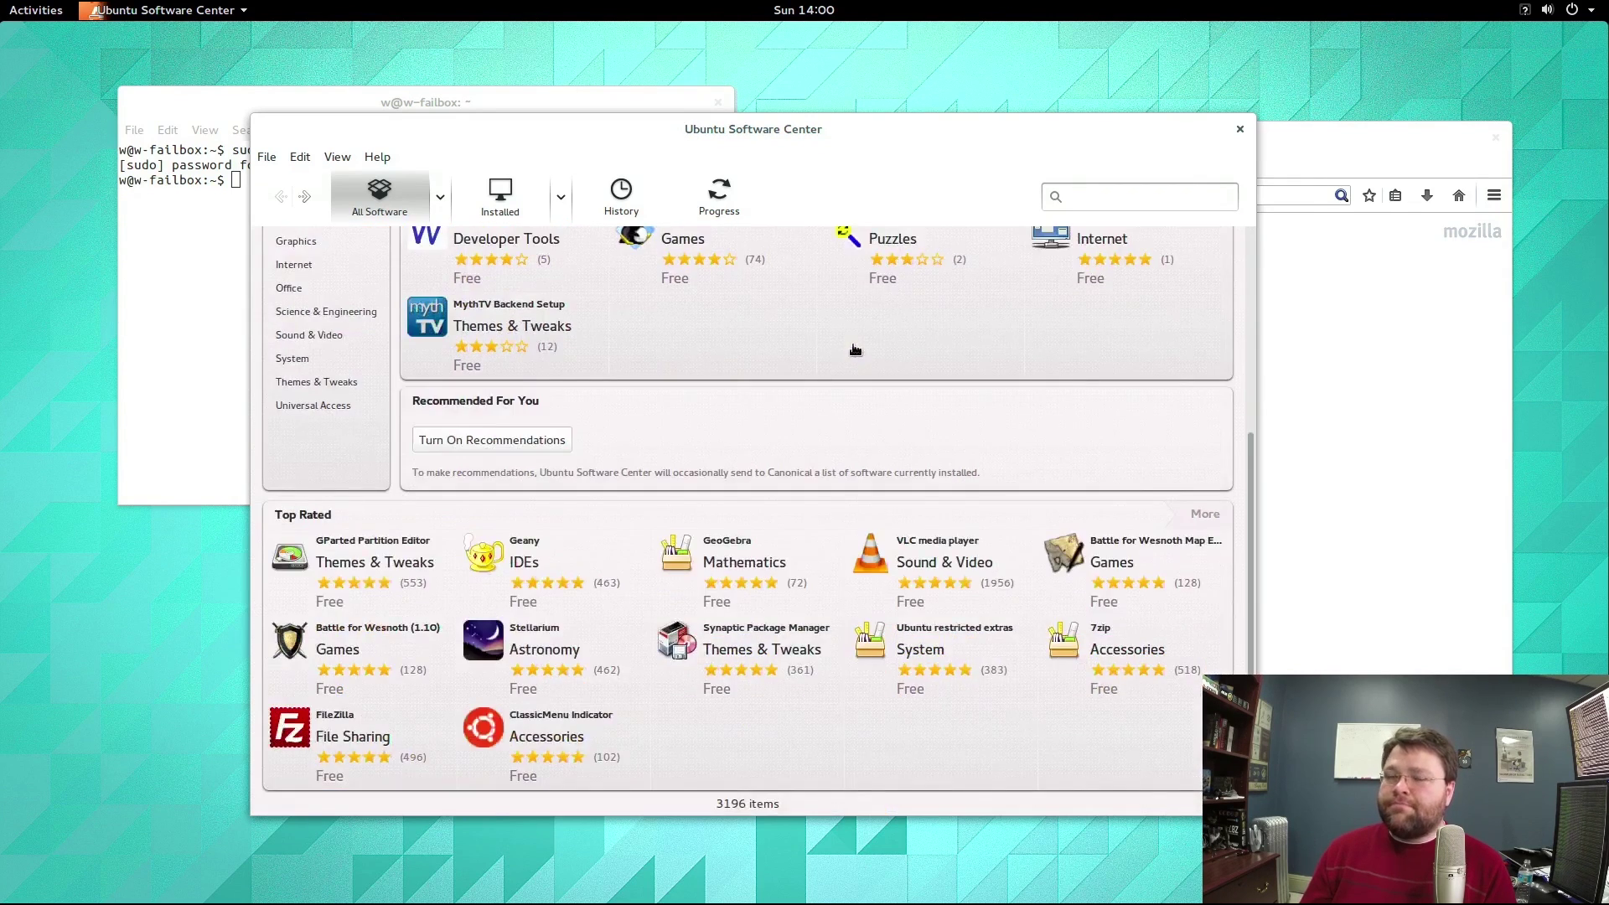
scroll(855, 349, up, 5)
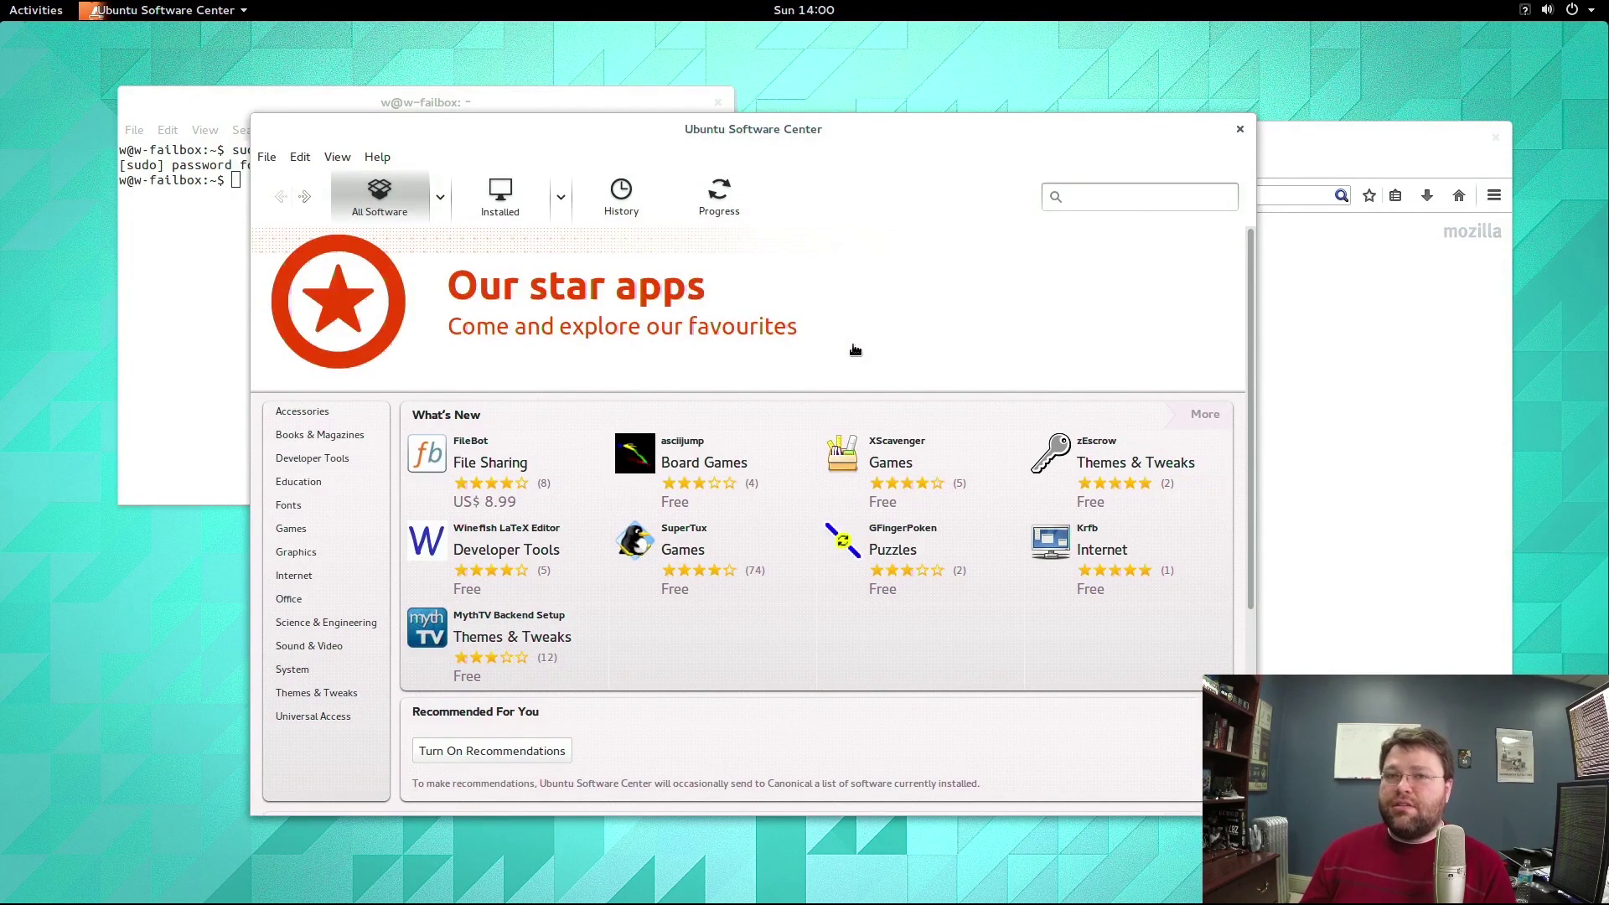
scroll(852, 351, down, 5)
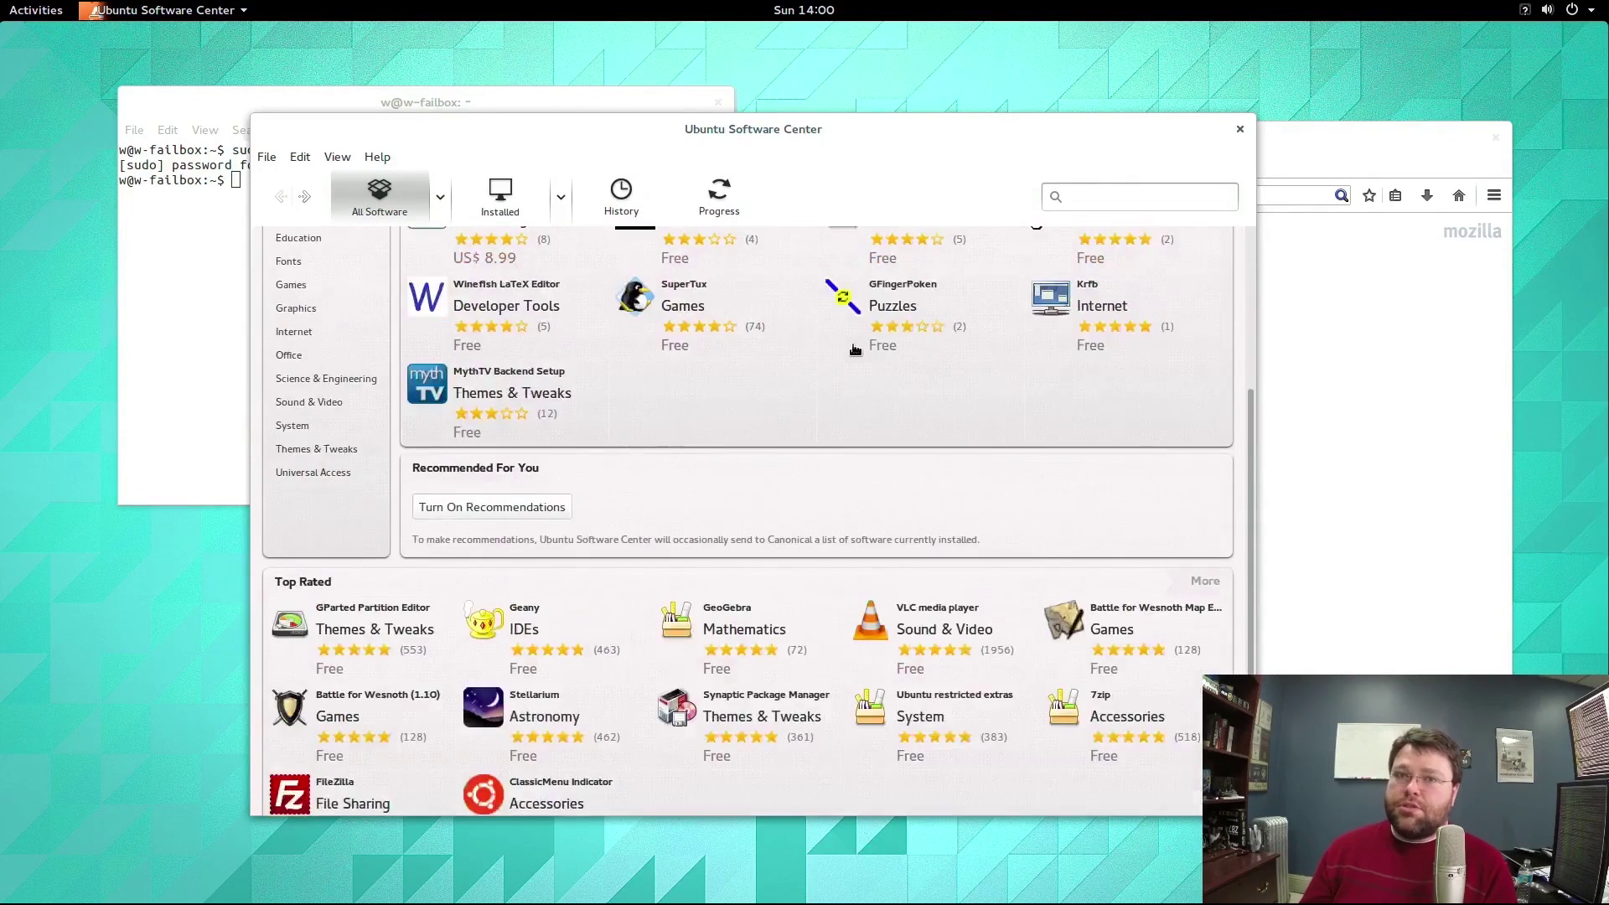
scroll(855, 349, up, 5)
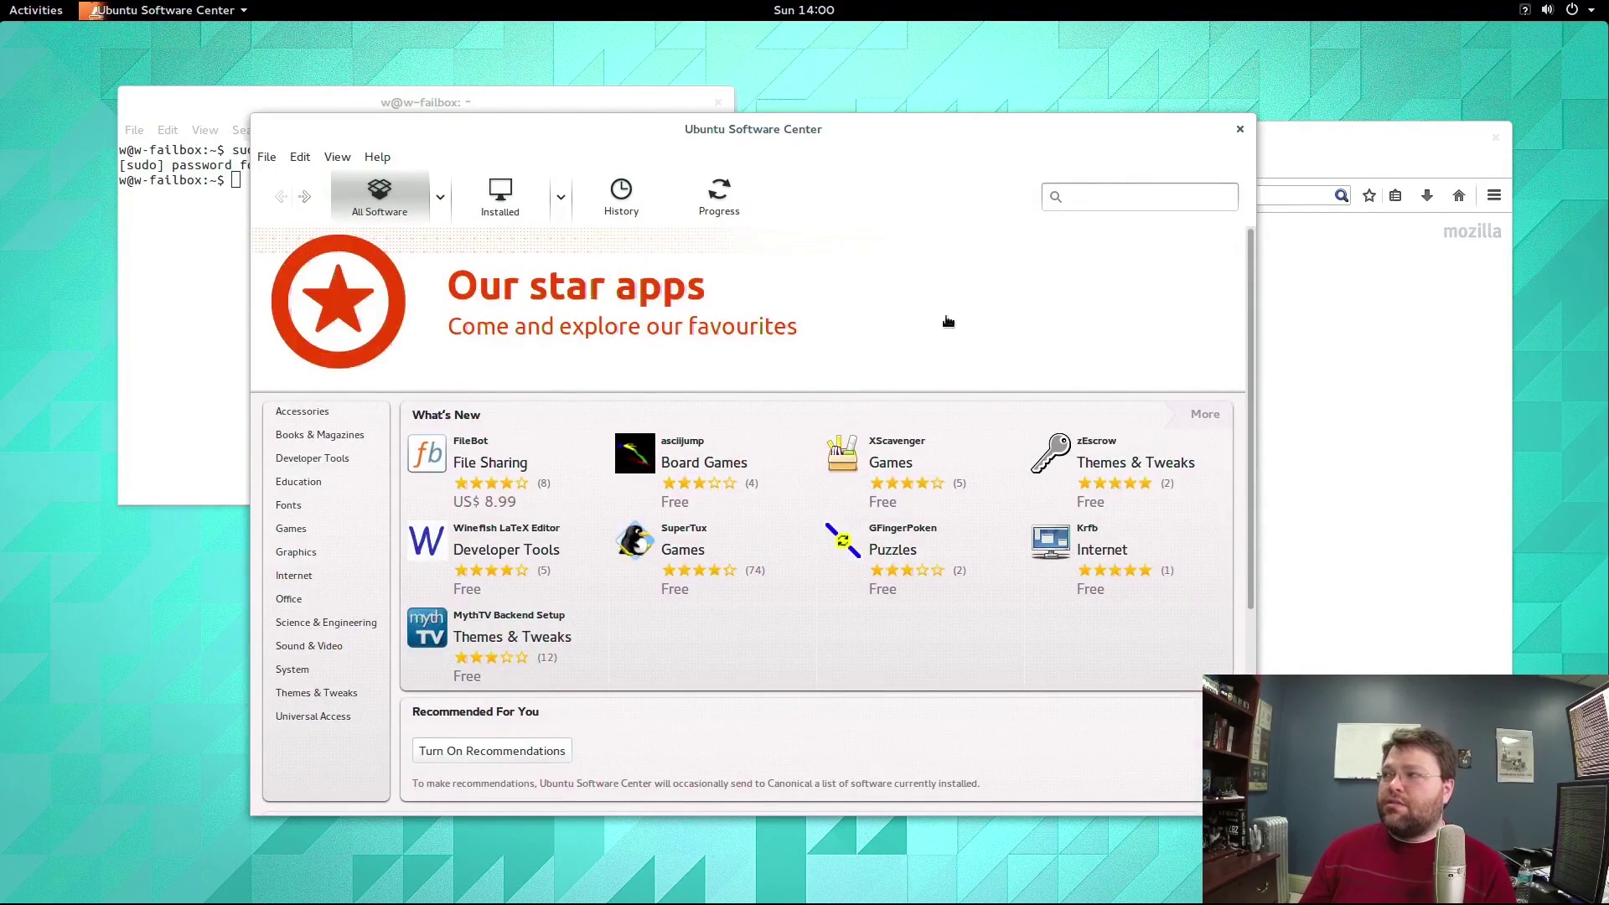
click(1099, 192)
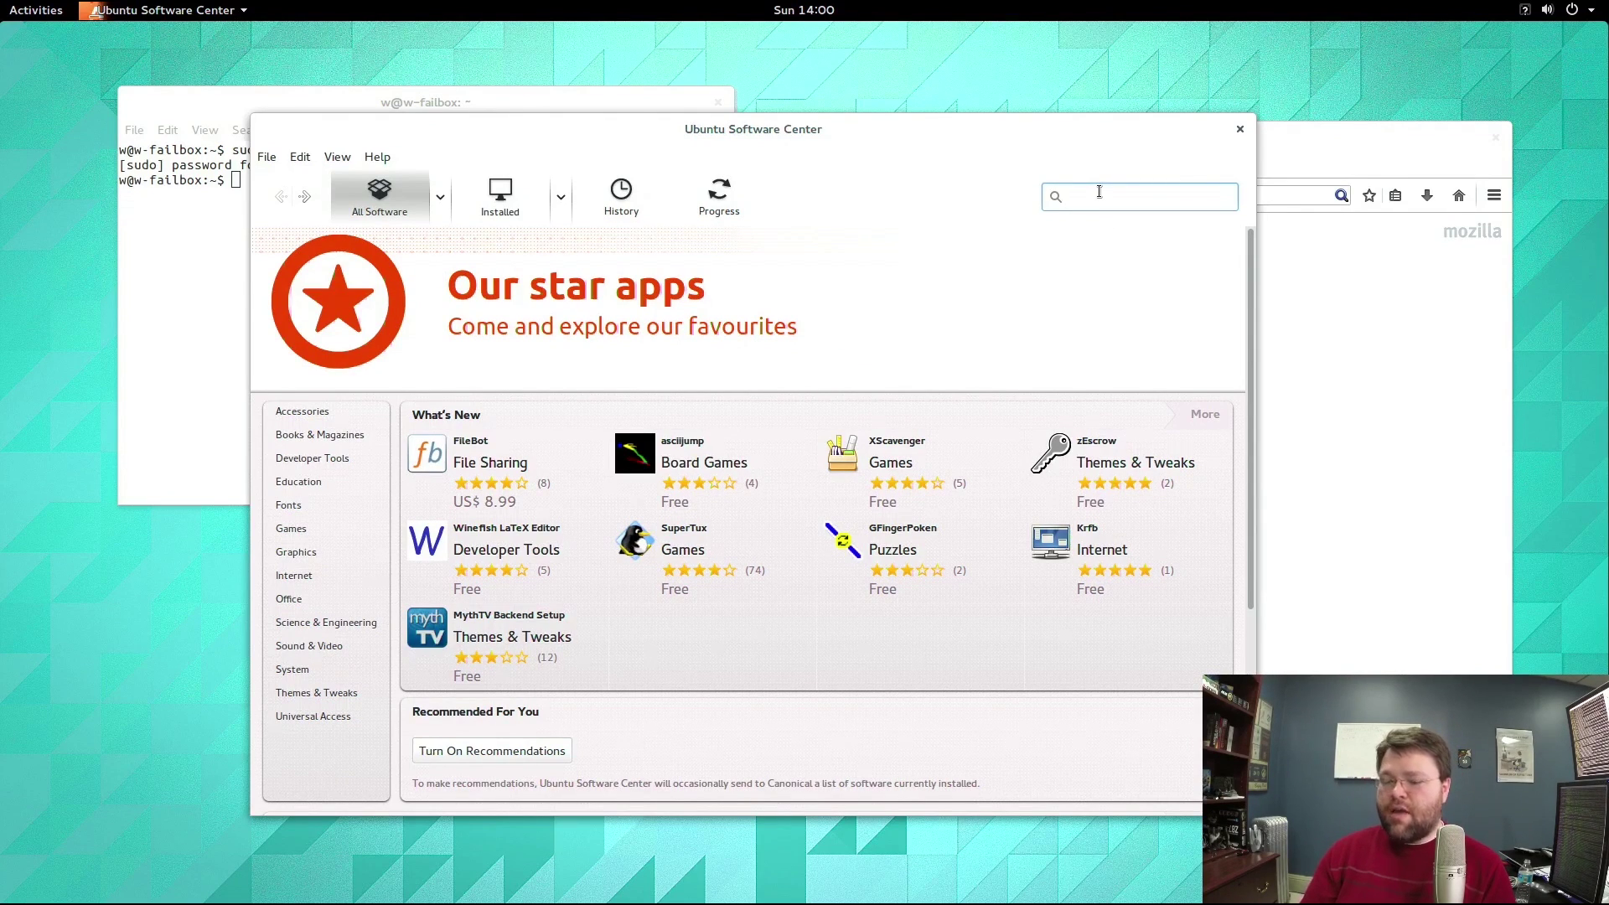
Search for chromium, install Chromium Web Browser, and authenticate with the account password.
text(chromium)
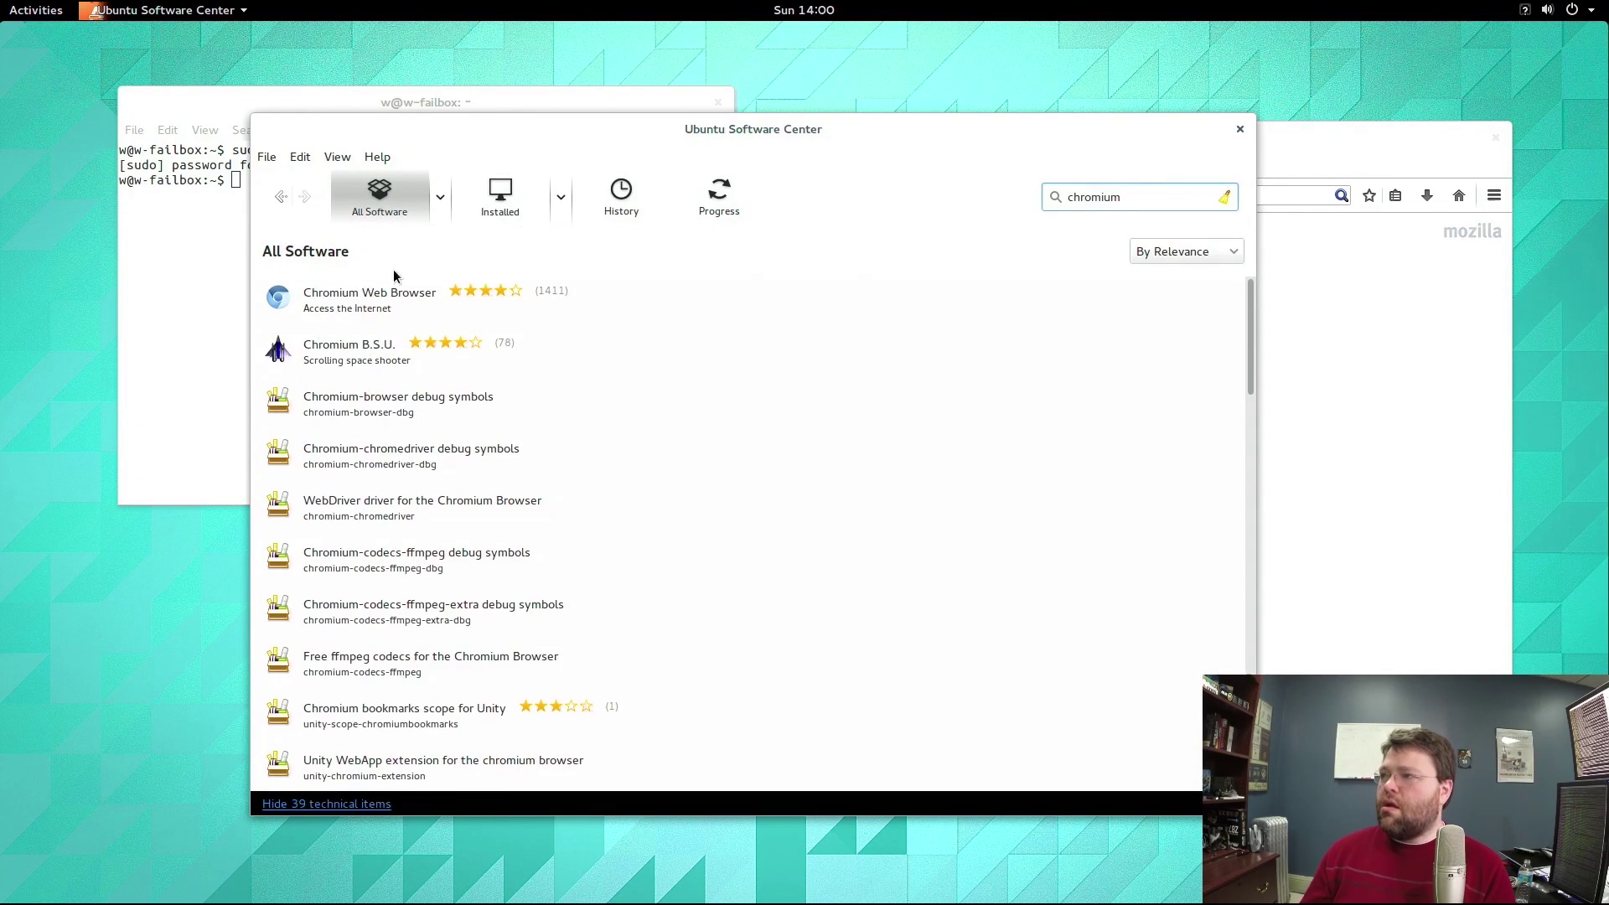
click(362, 293)
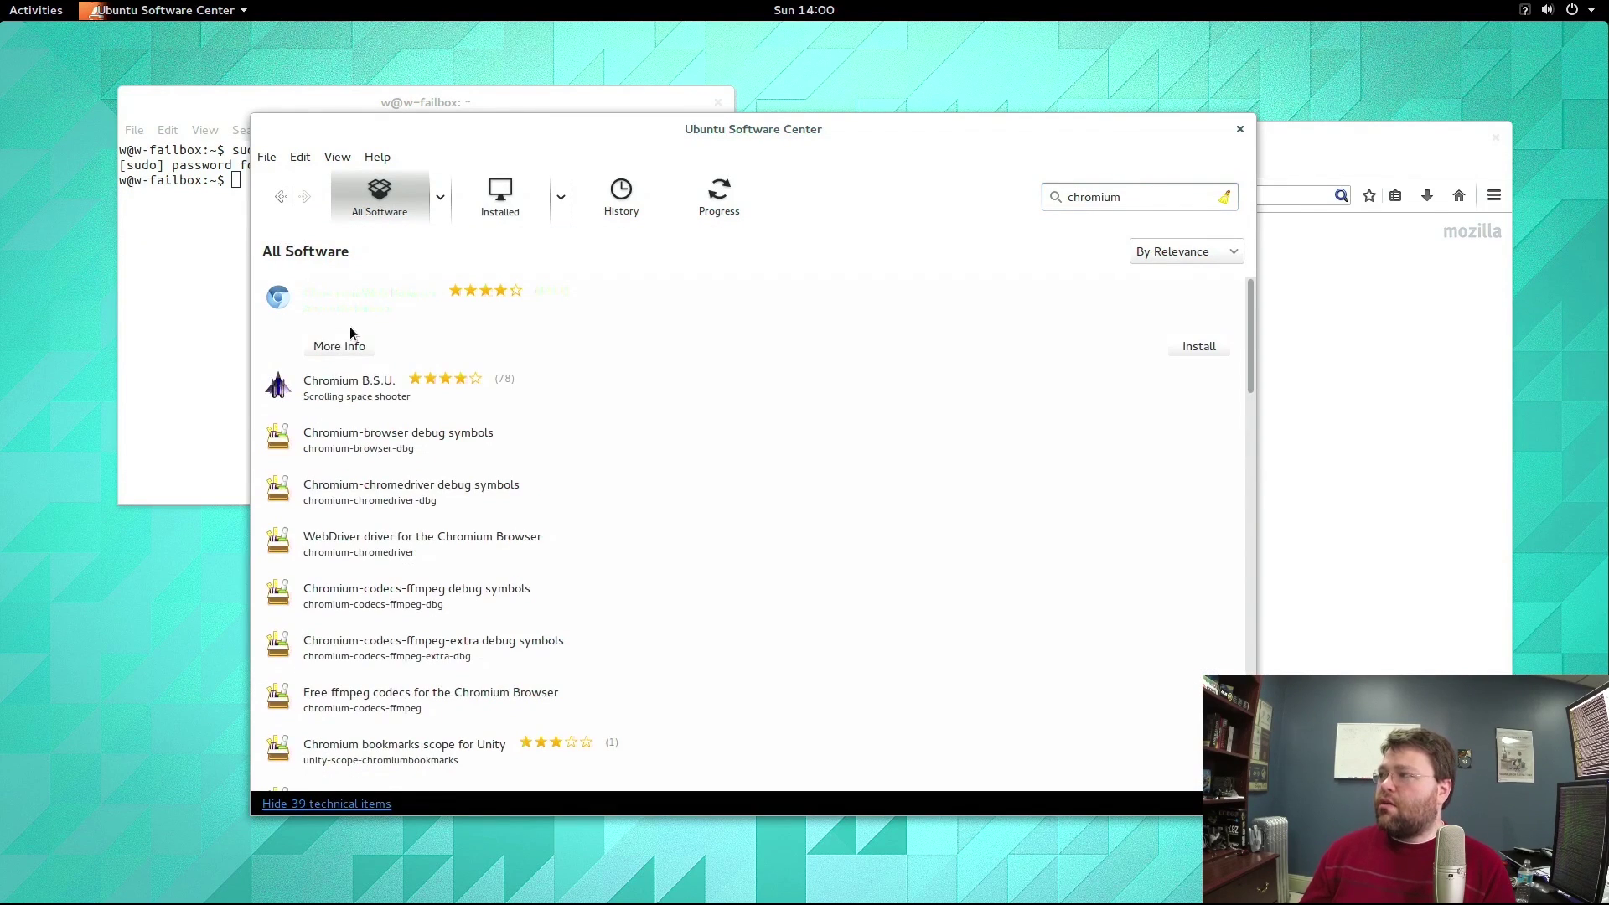
click(1199, 346)
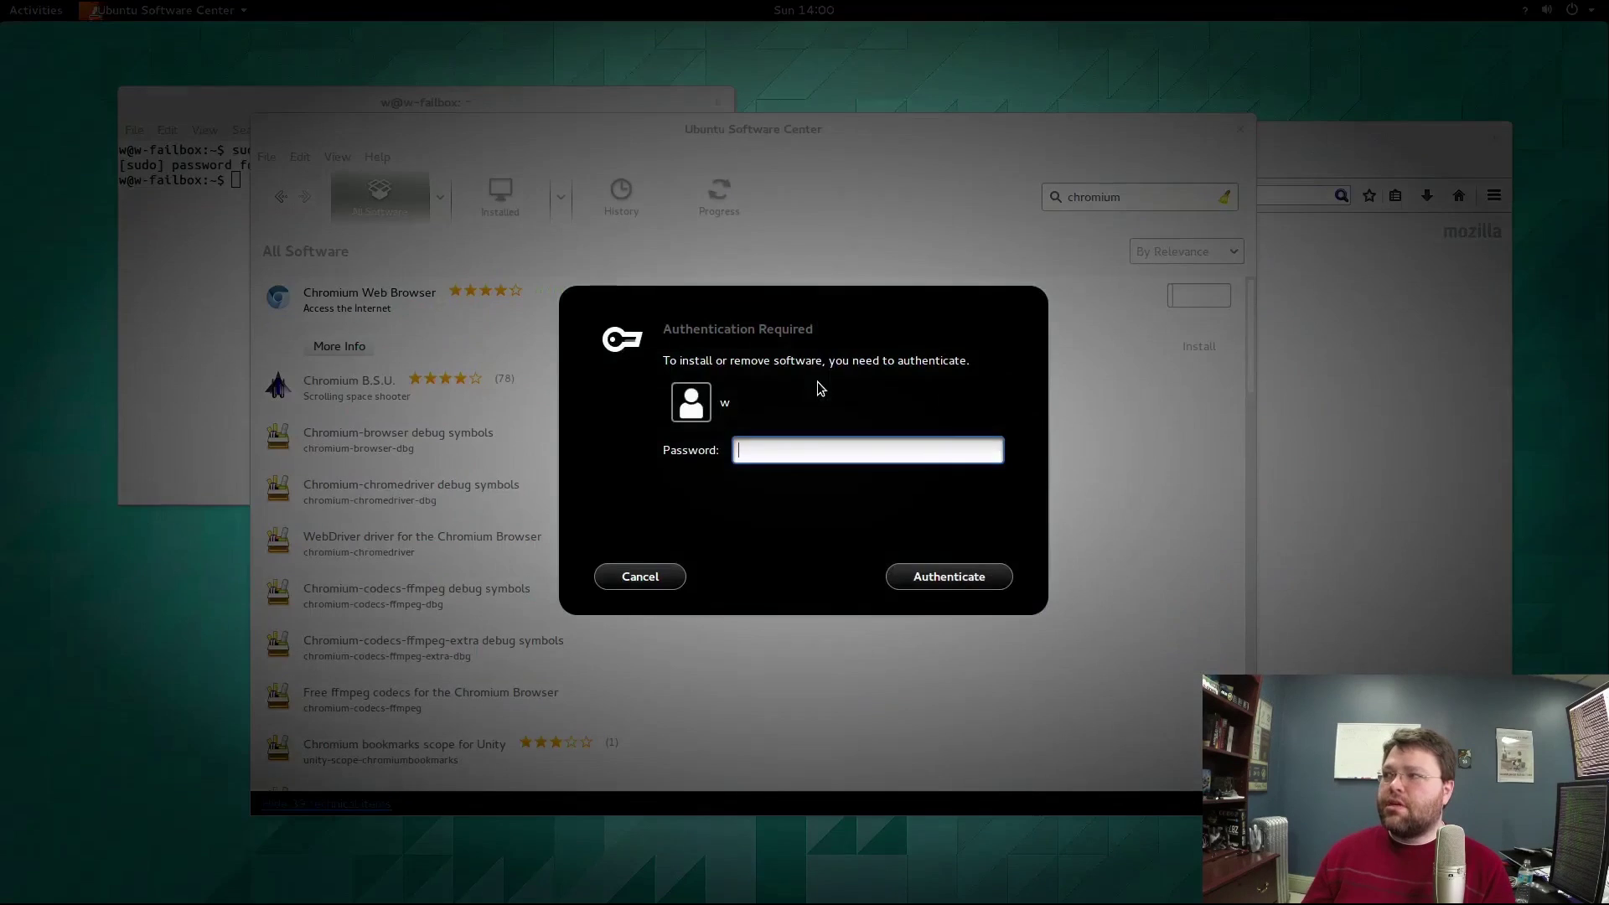
text(********)
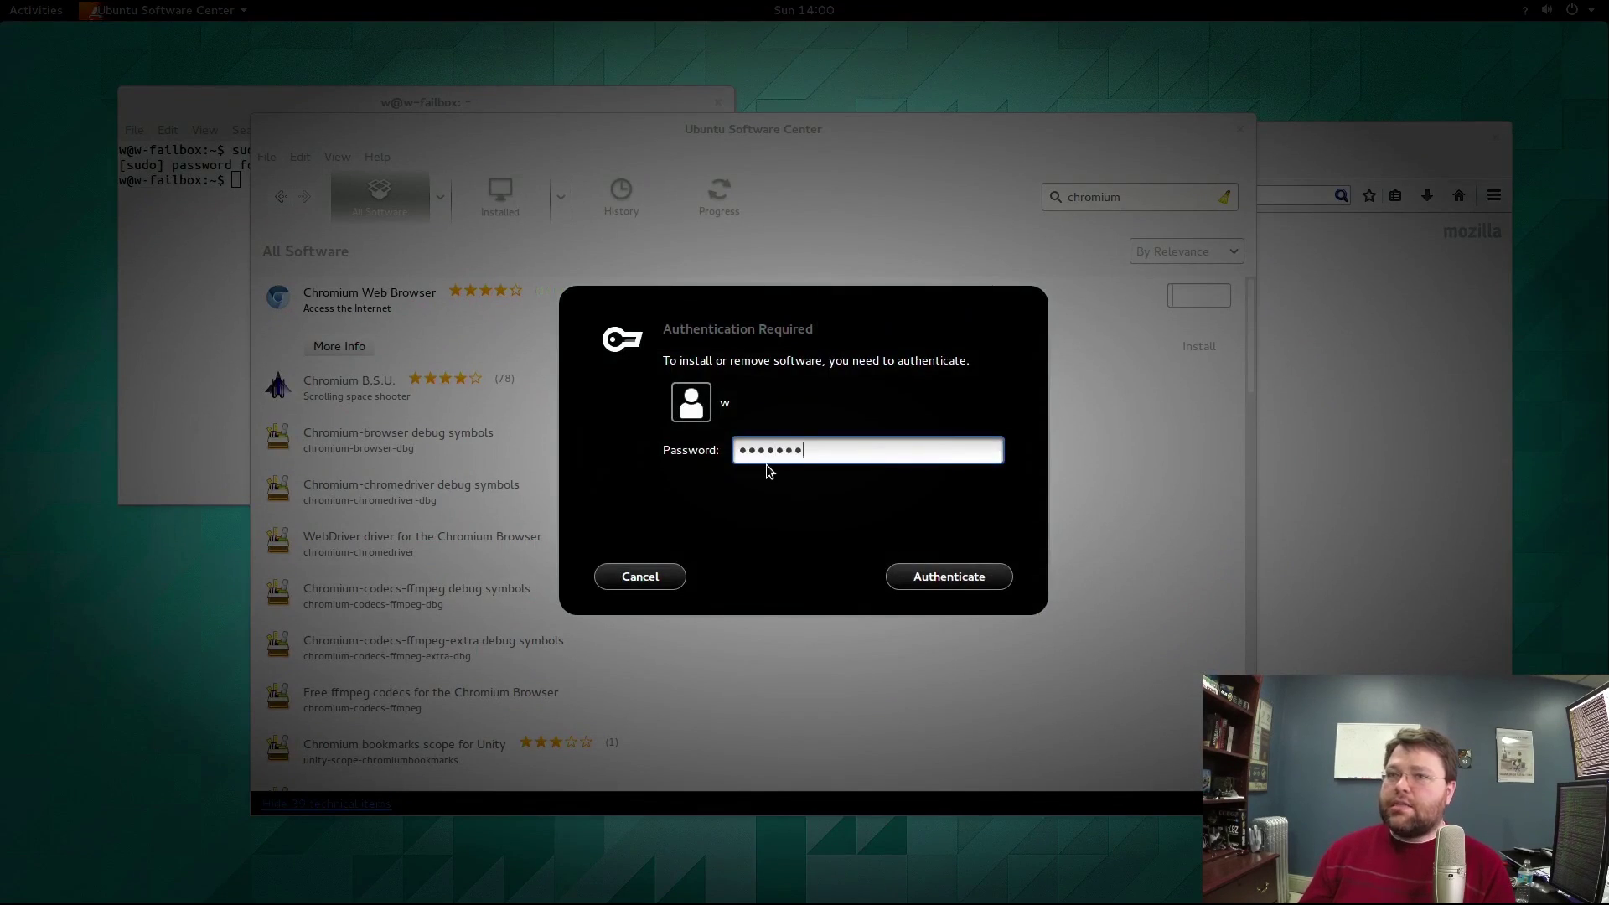
key(Return)
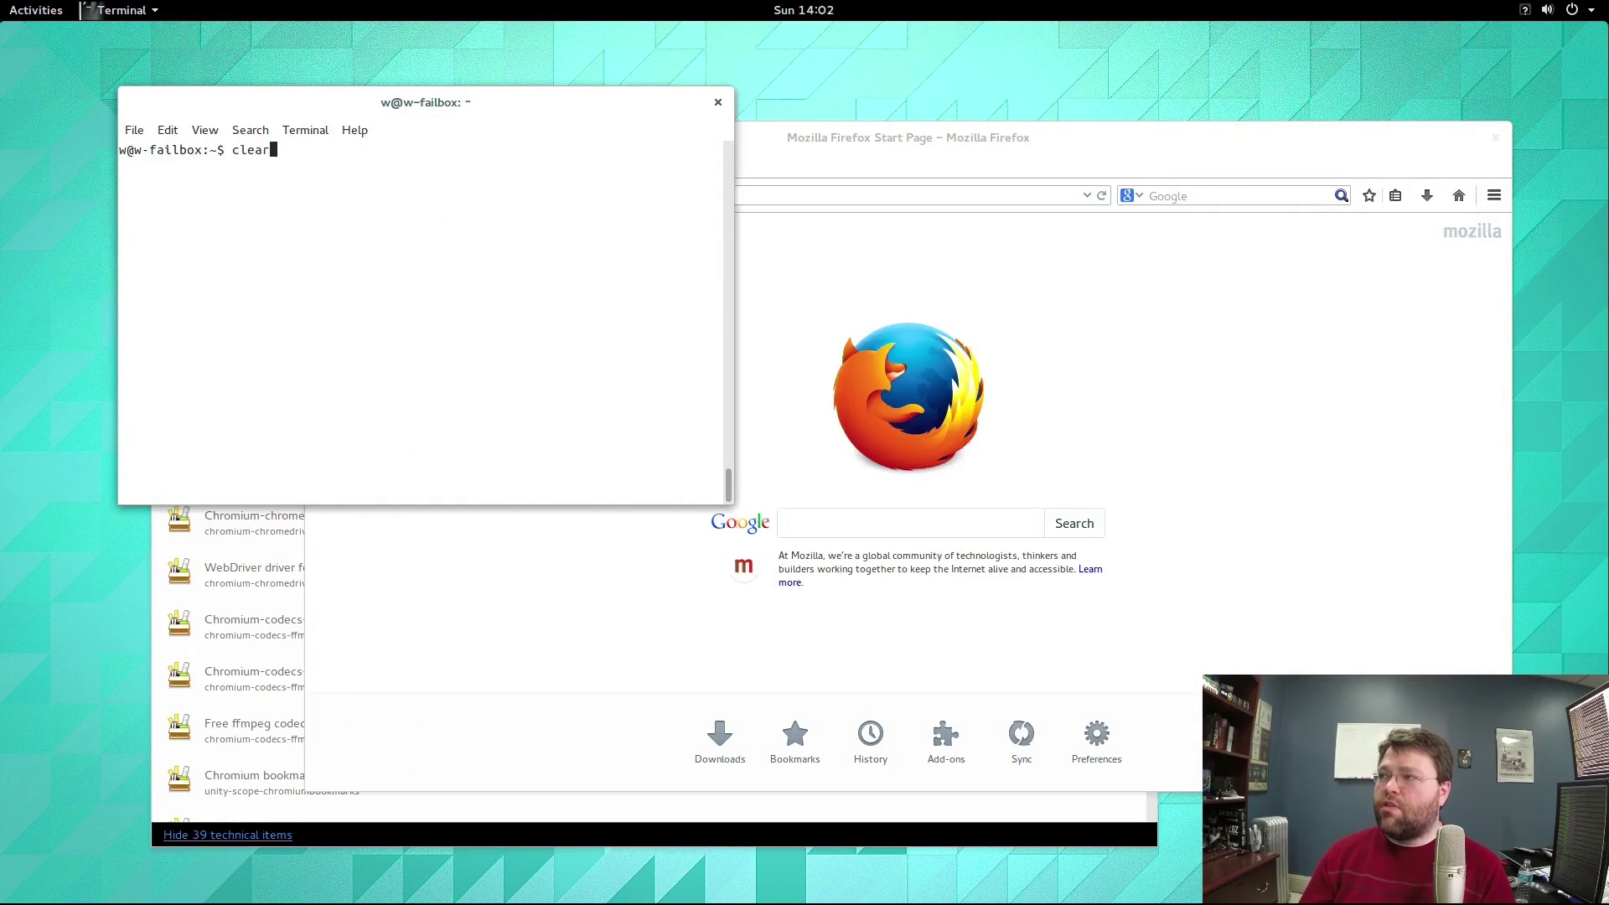
Rerun lspci |grep ATI to list the Radeon HD 5770 graphics device.
key(BackSpace)
key(BackSpace)
key(BackSpace)
key(BackSpace)
key(BackSpace)
key(BackSpace)
key(BackSpace)
key(BackSpace)
key(BackSpace)
key(BackSpace)
key(BackSpace)
key(BackSpace)
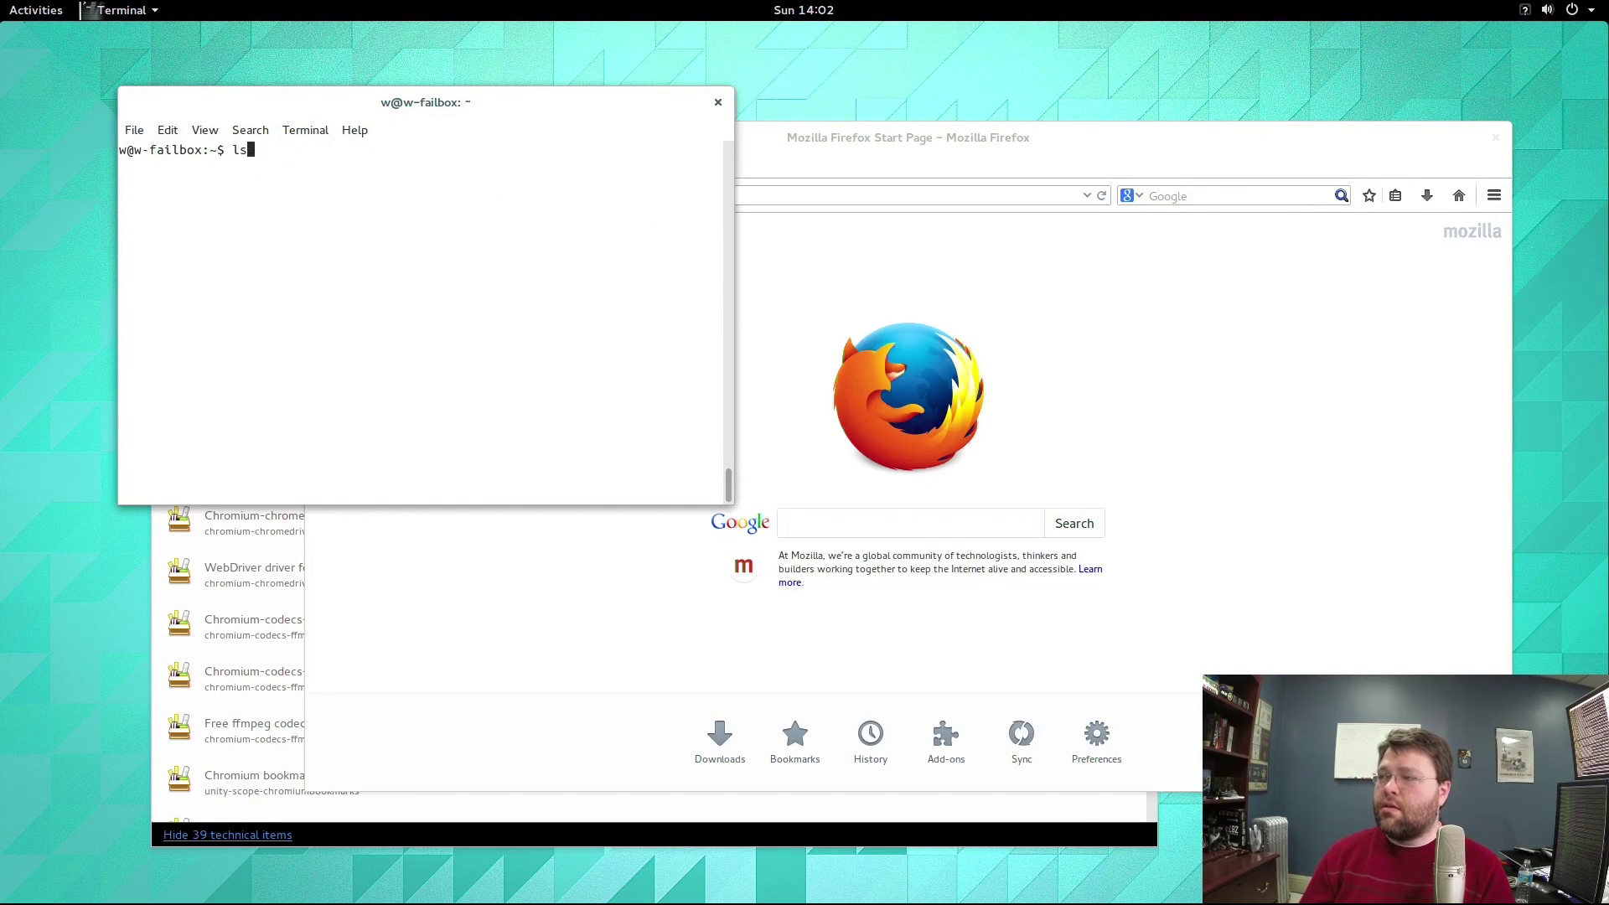
key(Up)
key(Return)
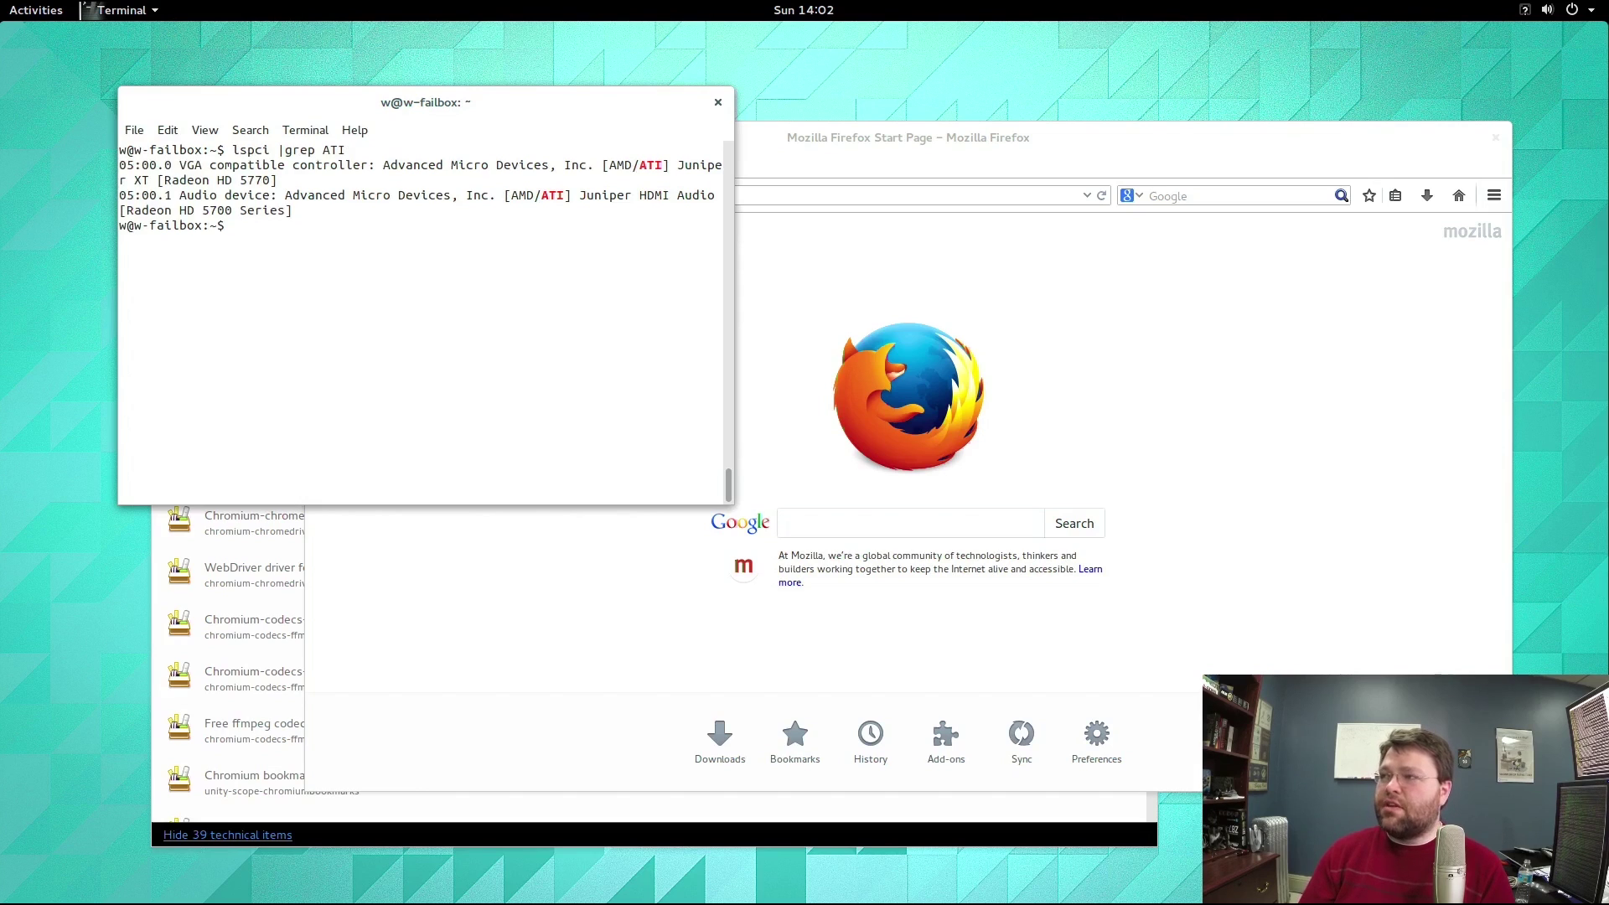
Run lsmod |grep rad to confirm the radeon module is loaded.
text(m)
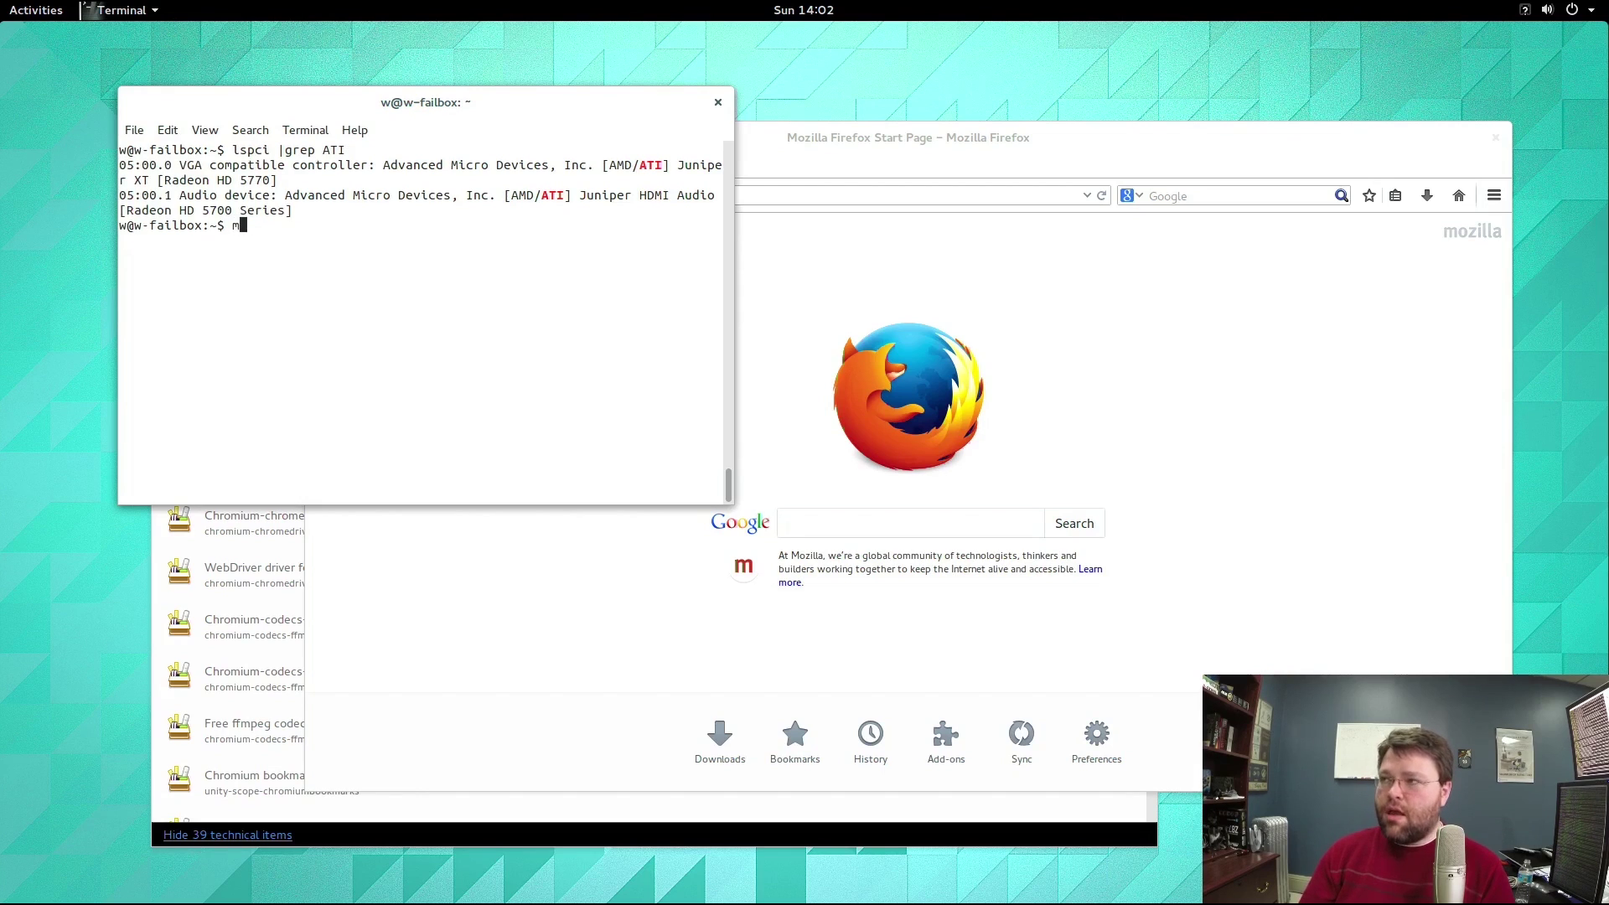
key(BackSpace)
text(lsmod )
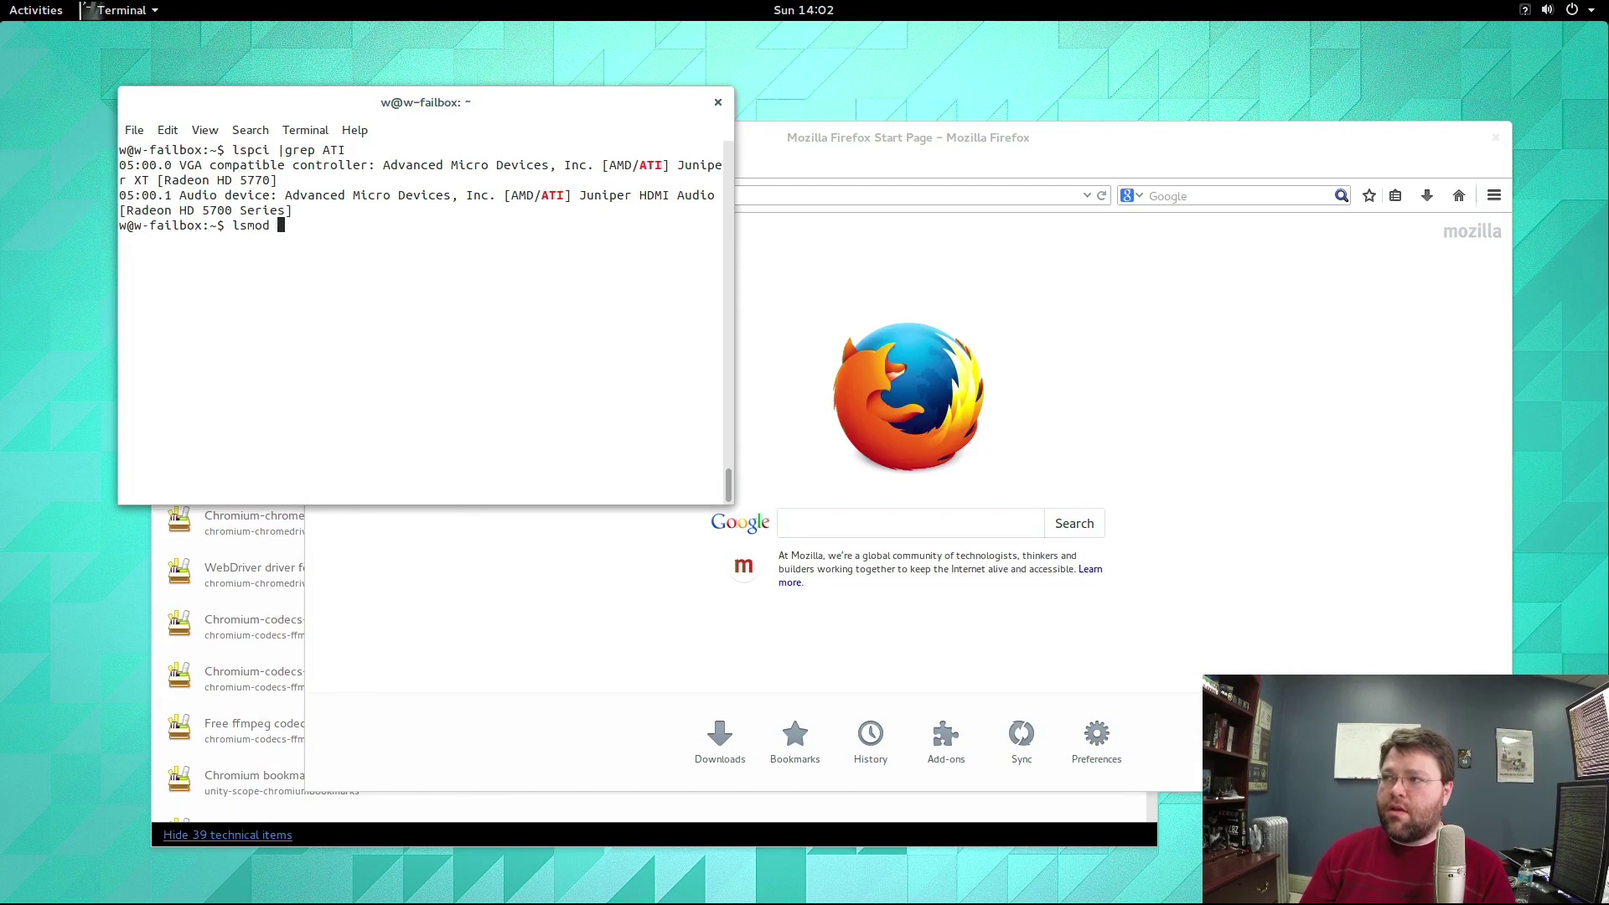
text(|grep rad)
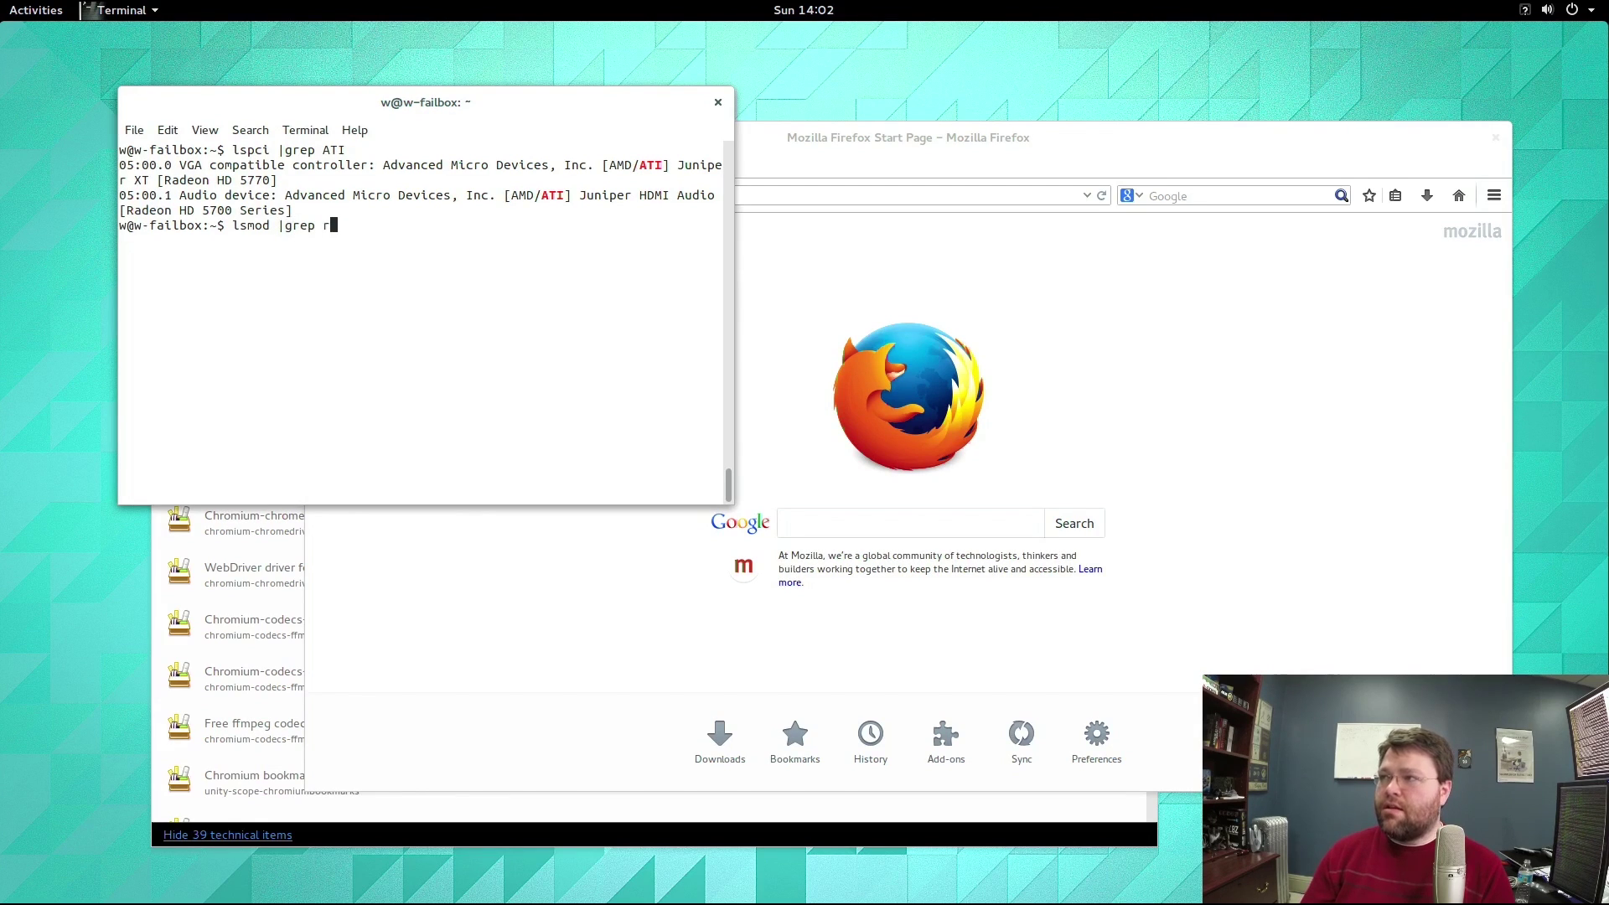
key(Return)
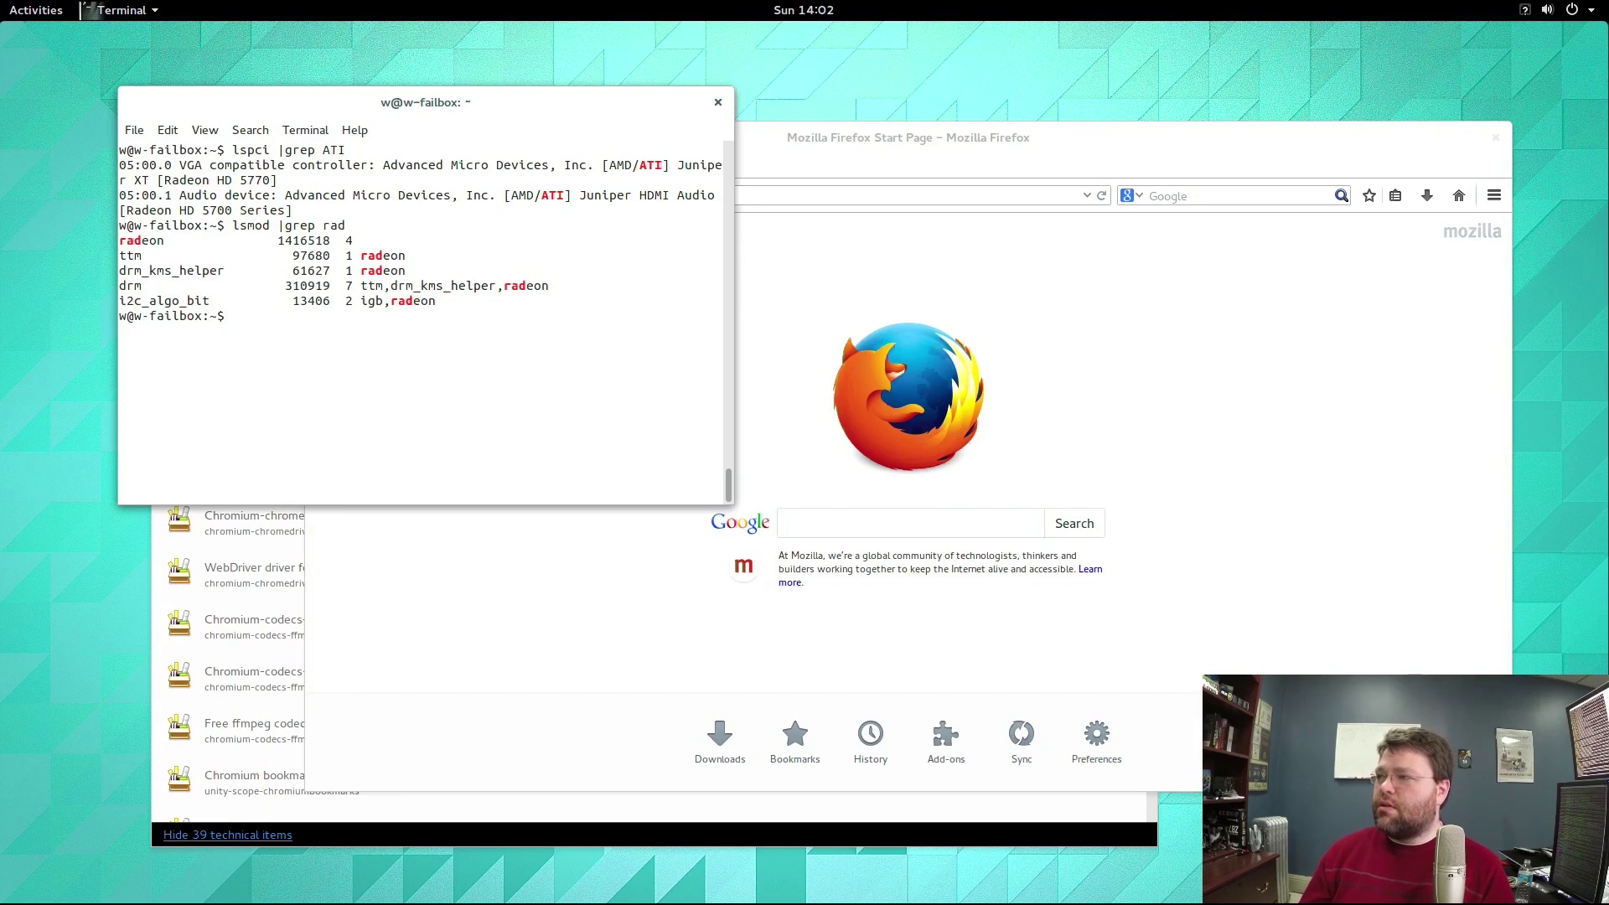
click(464, 826)
Search Software Center for steam, open its Not found details, then return to the terminal.
scroll(643, 380, down, 5)
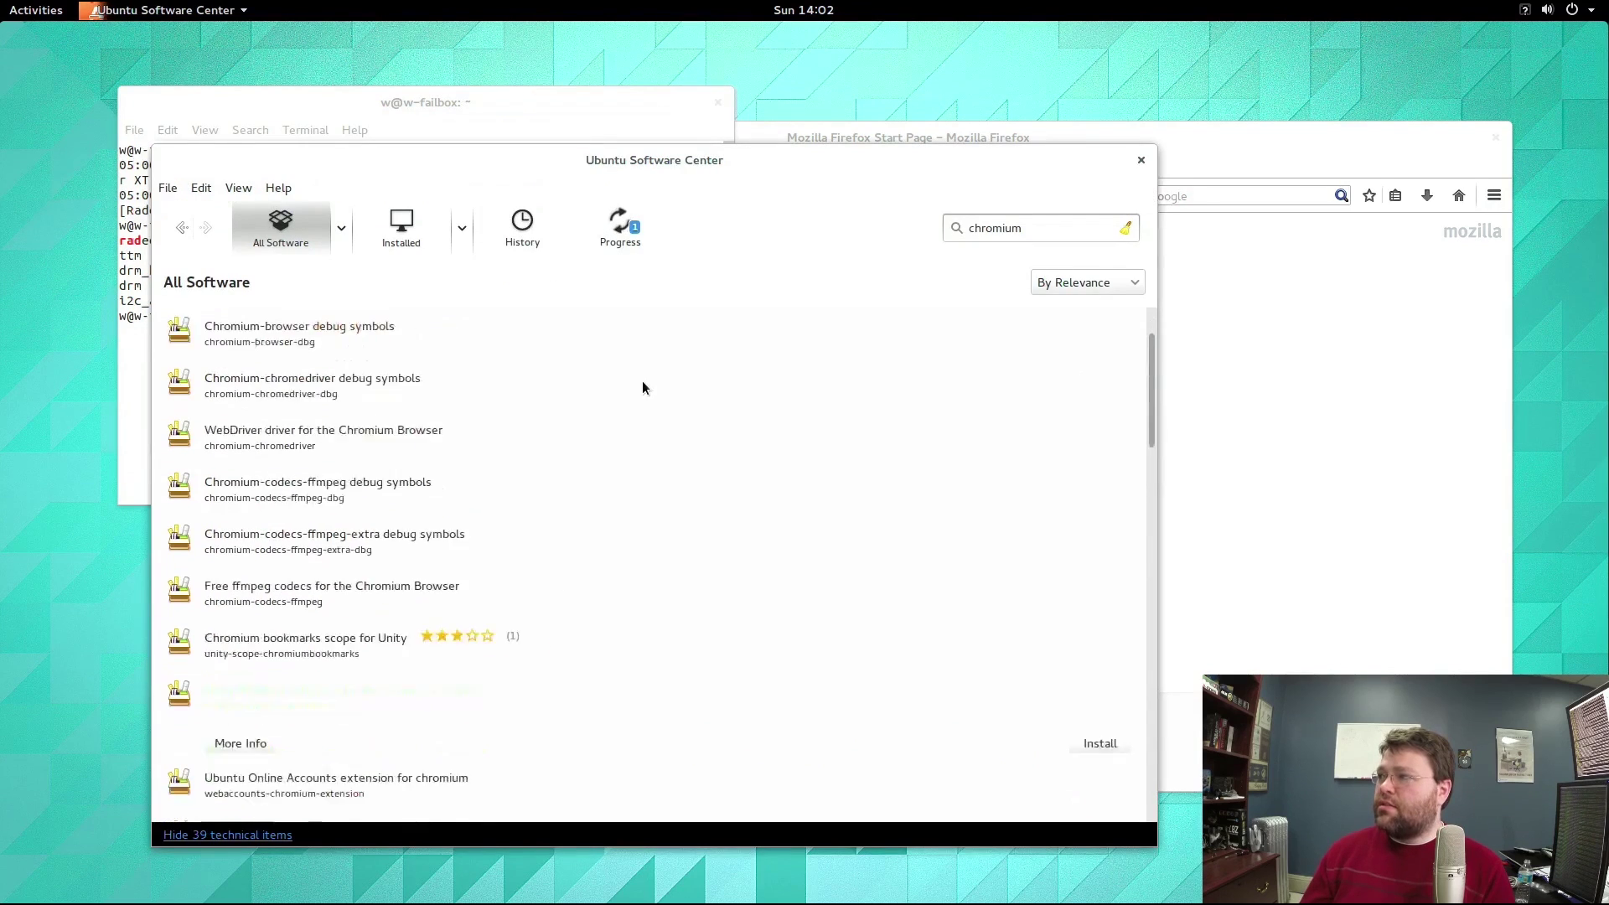
scroll(642, 381, up, 5)
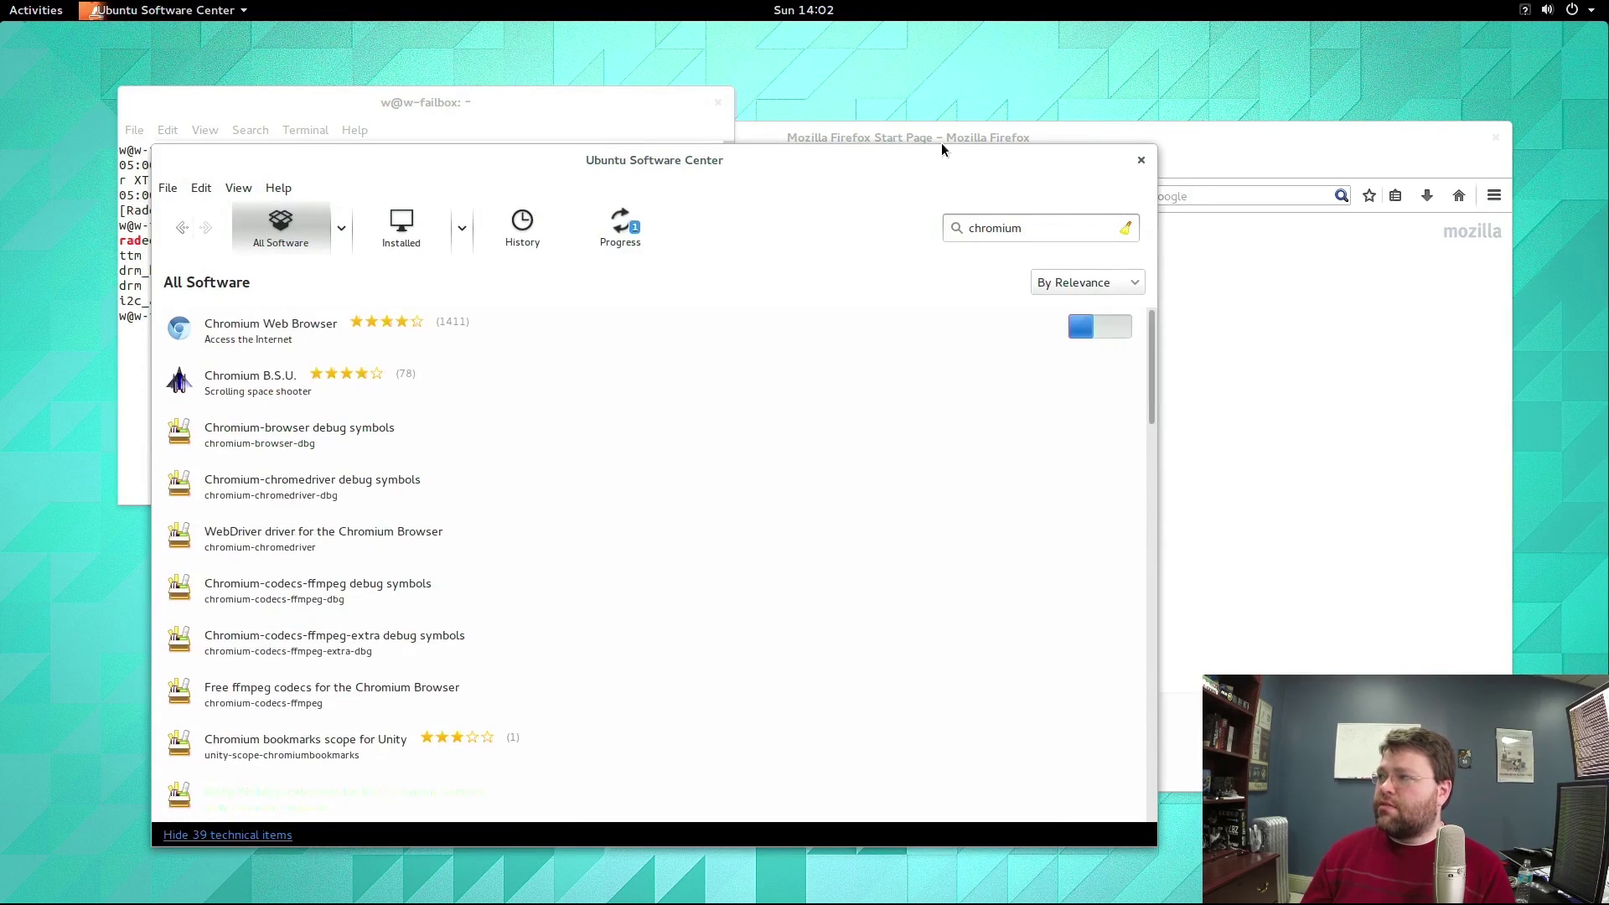
double_click(989, 227)
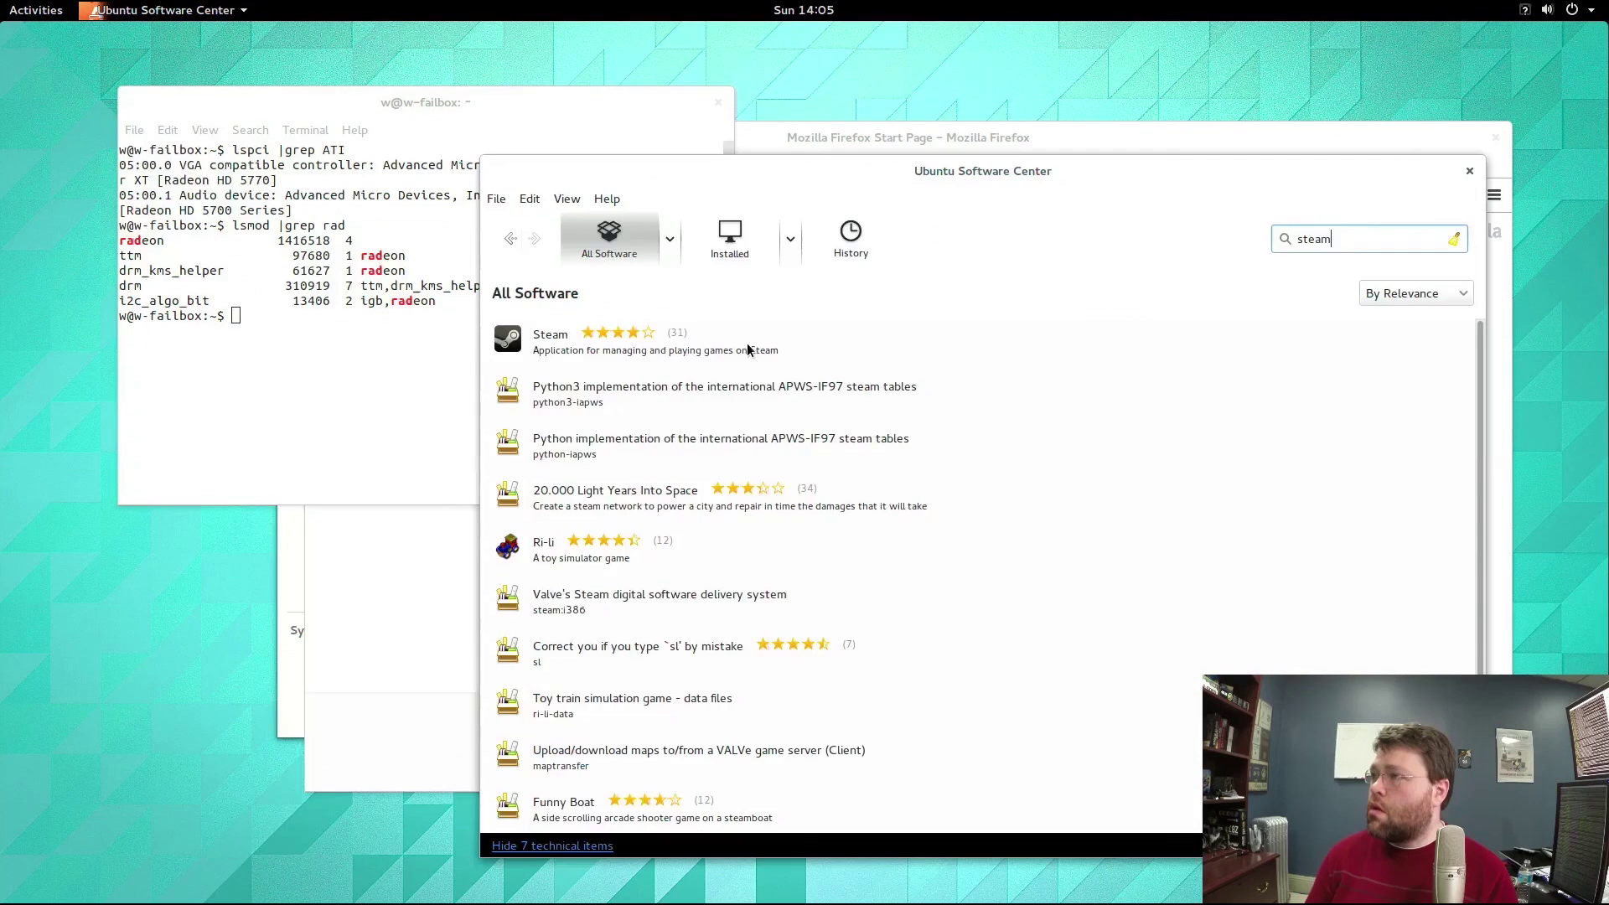
click(747, 349)
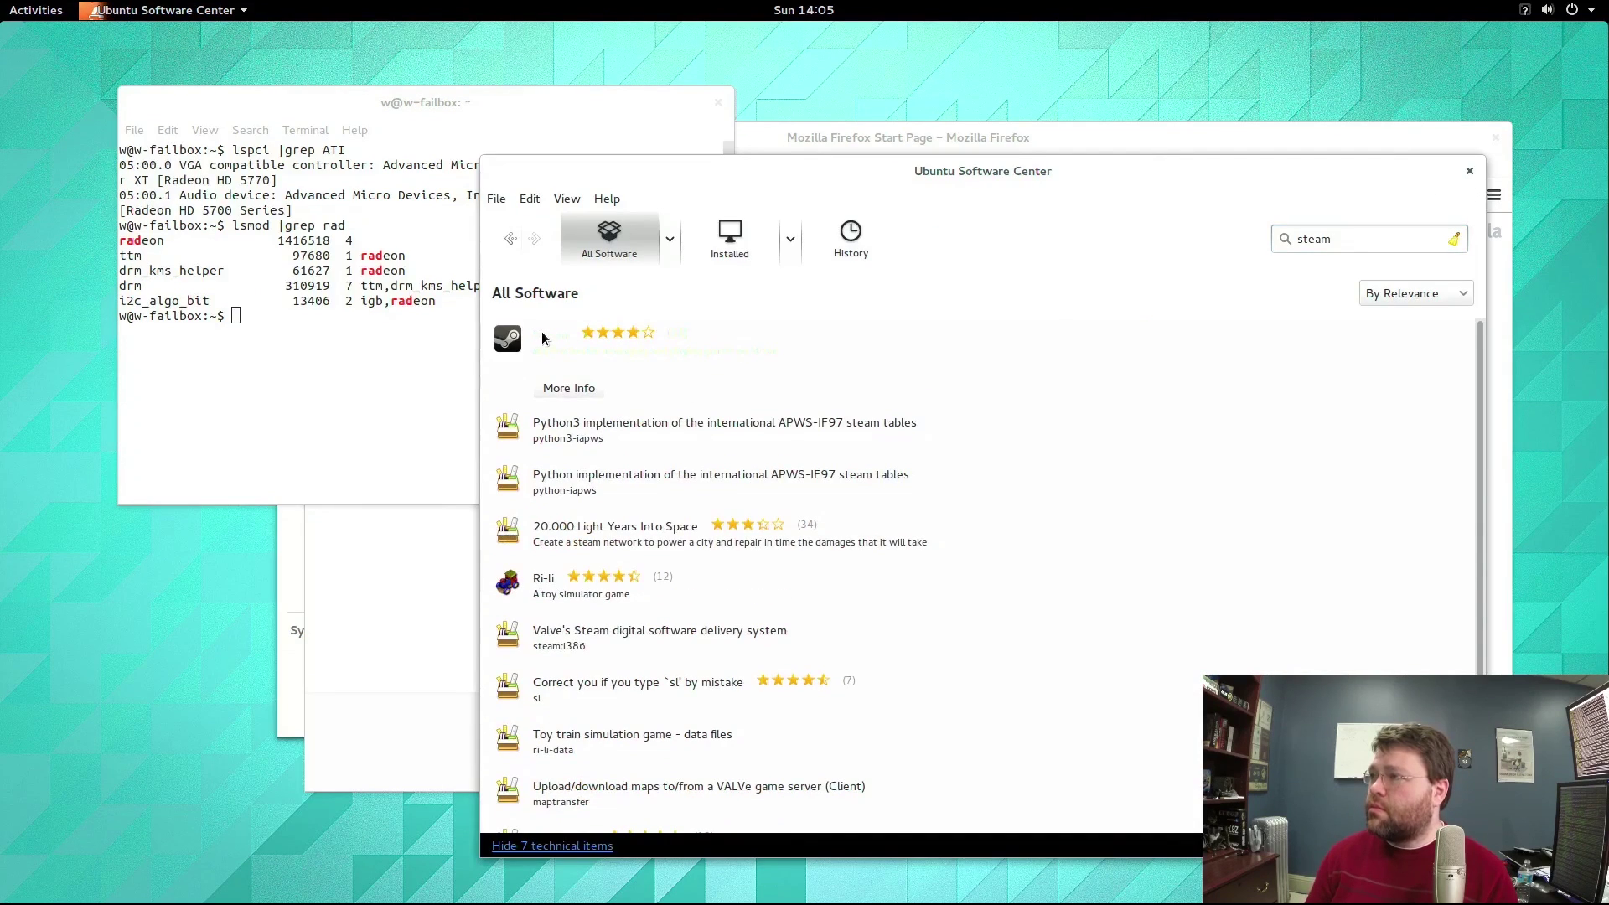
click(562, 394)
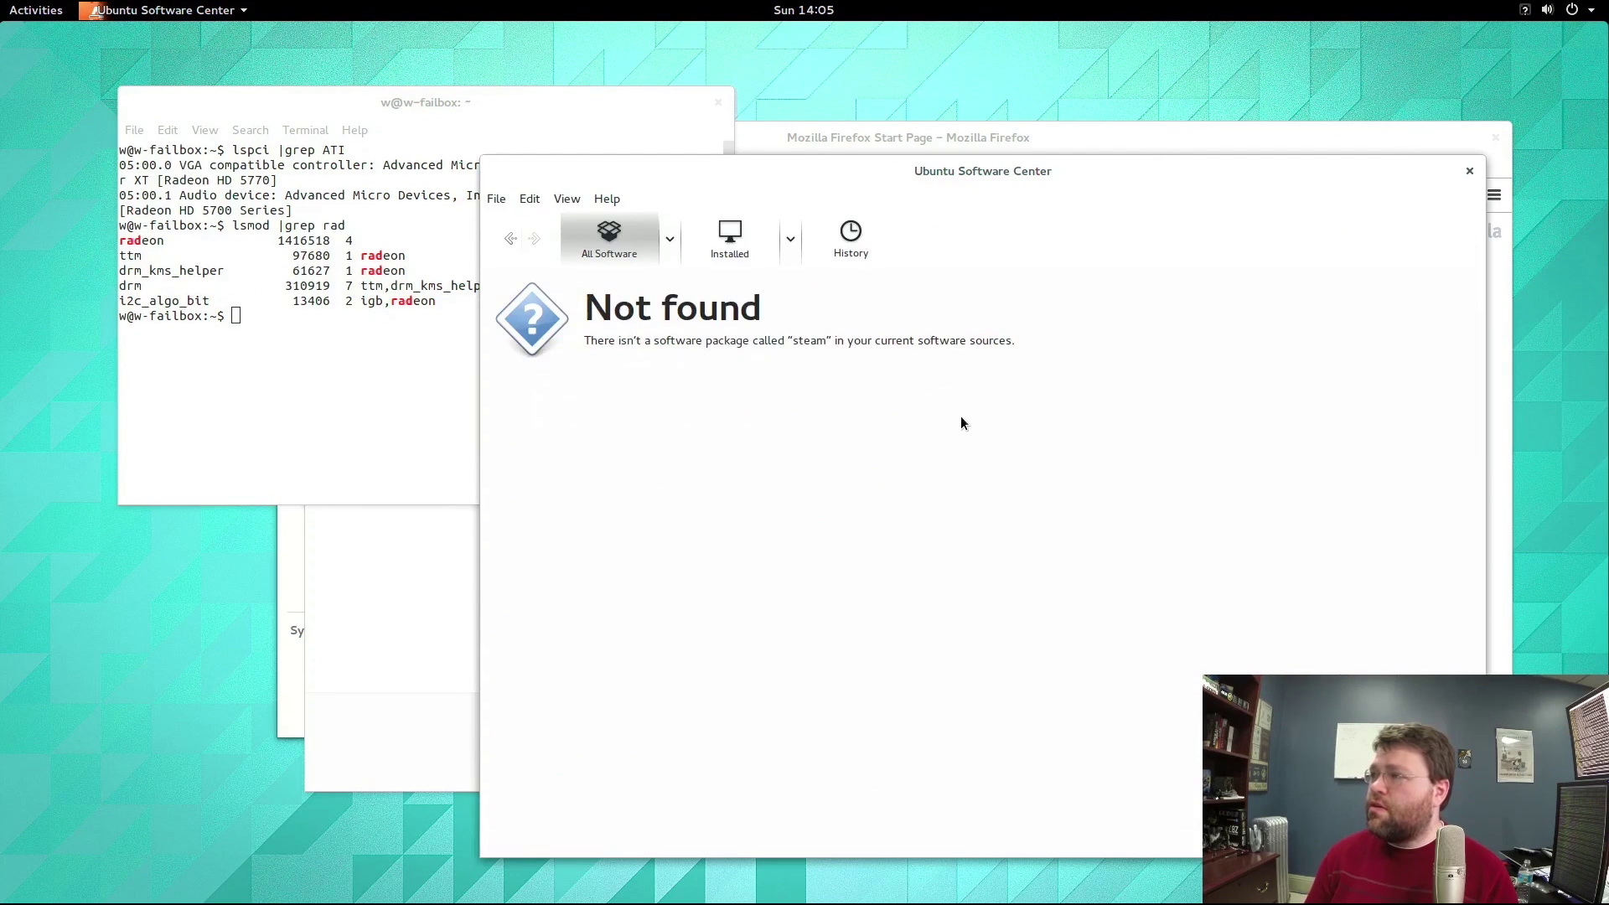
click(322, 363)
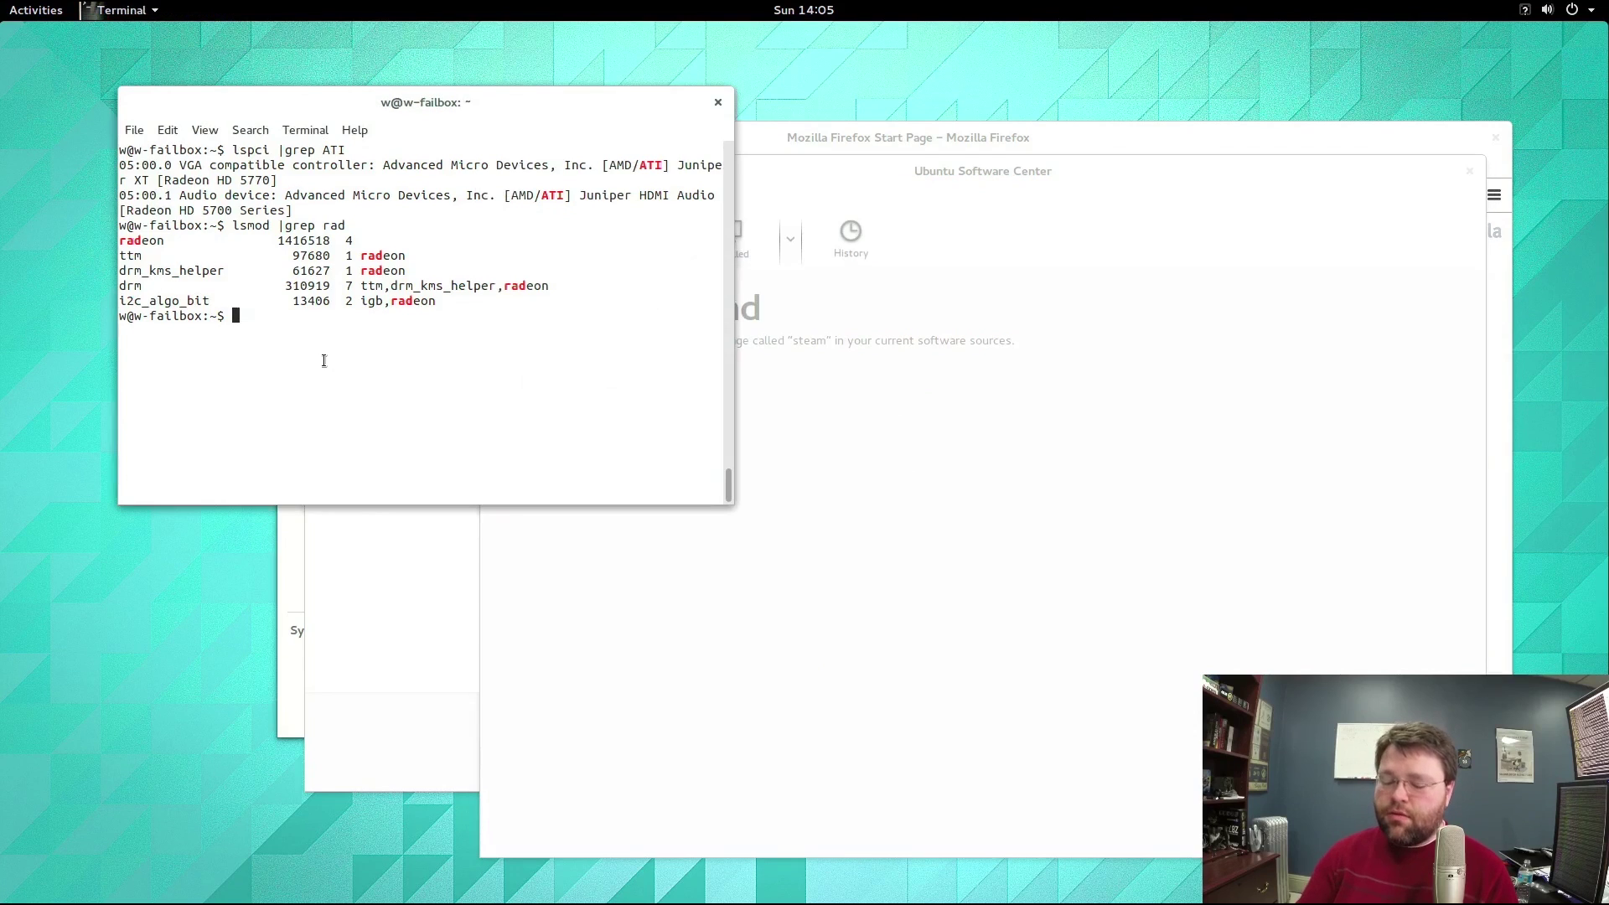
Install steam with sudo apt-get install steam, answering y, then search 'stea' in Activities.
text(sud)
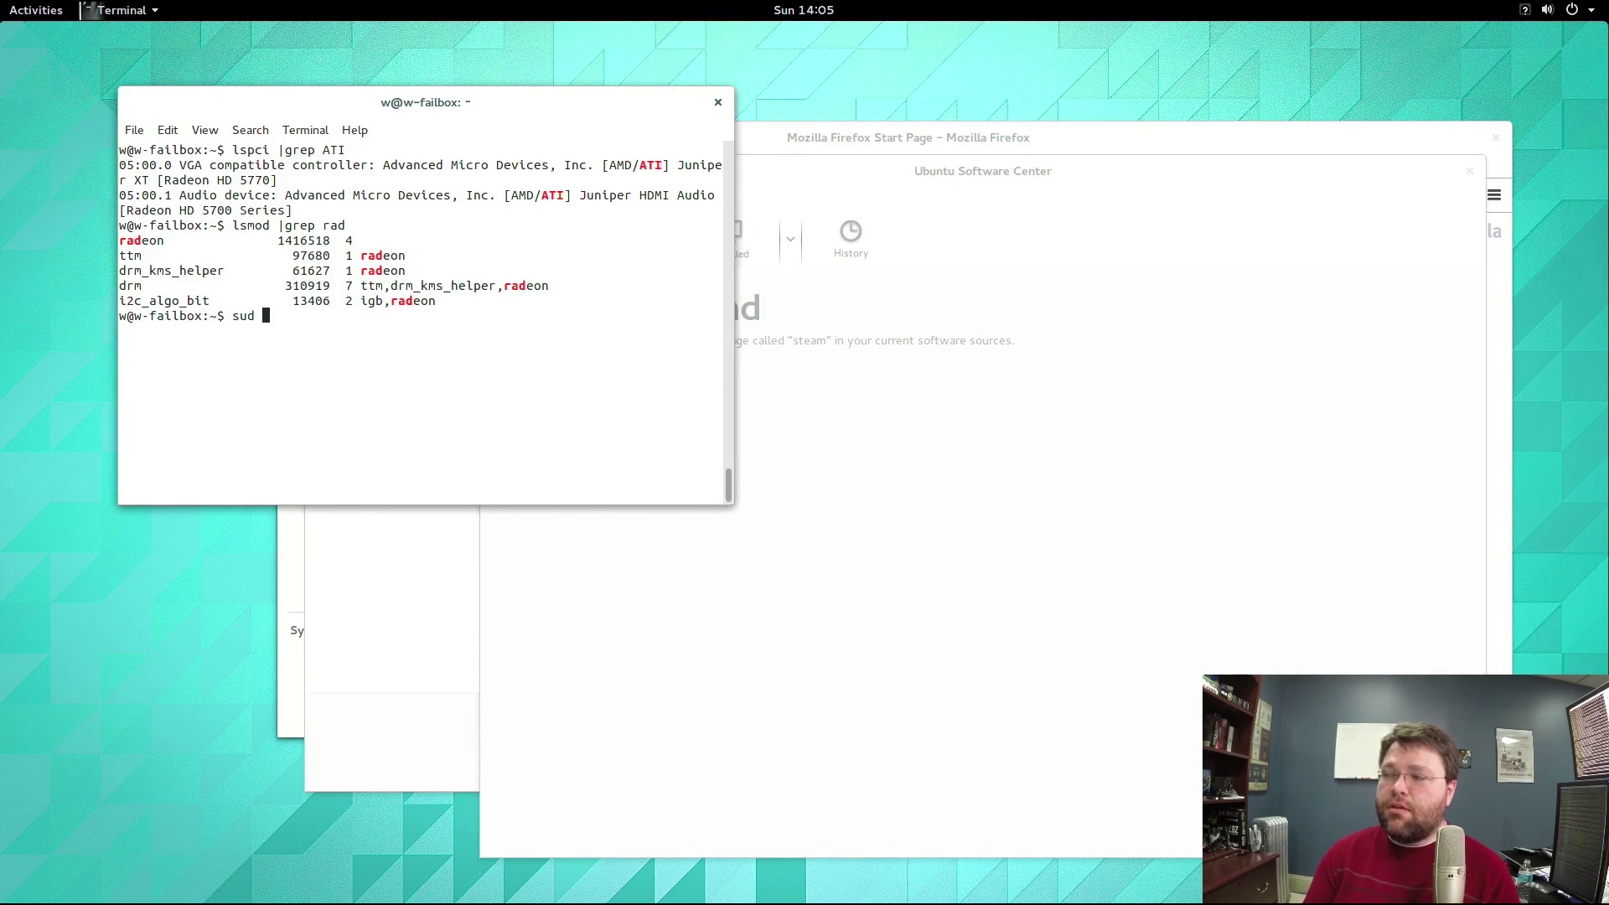
text(o ap)
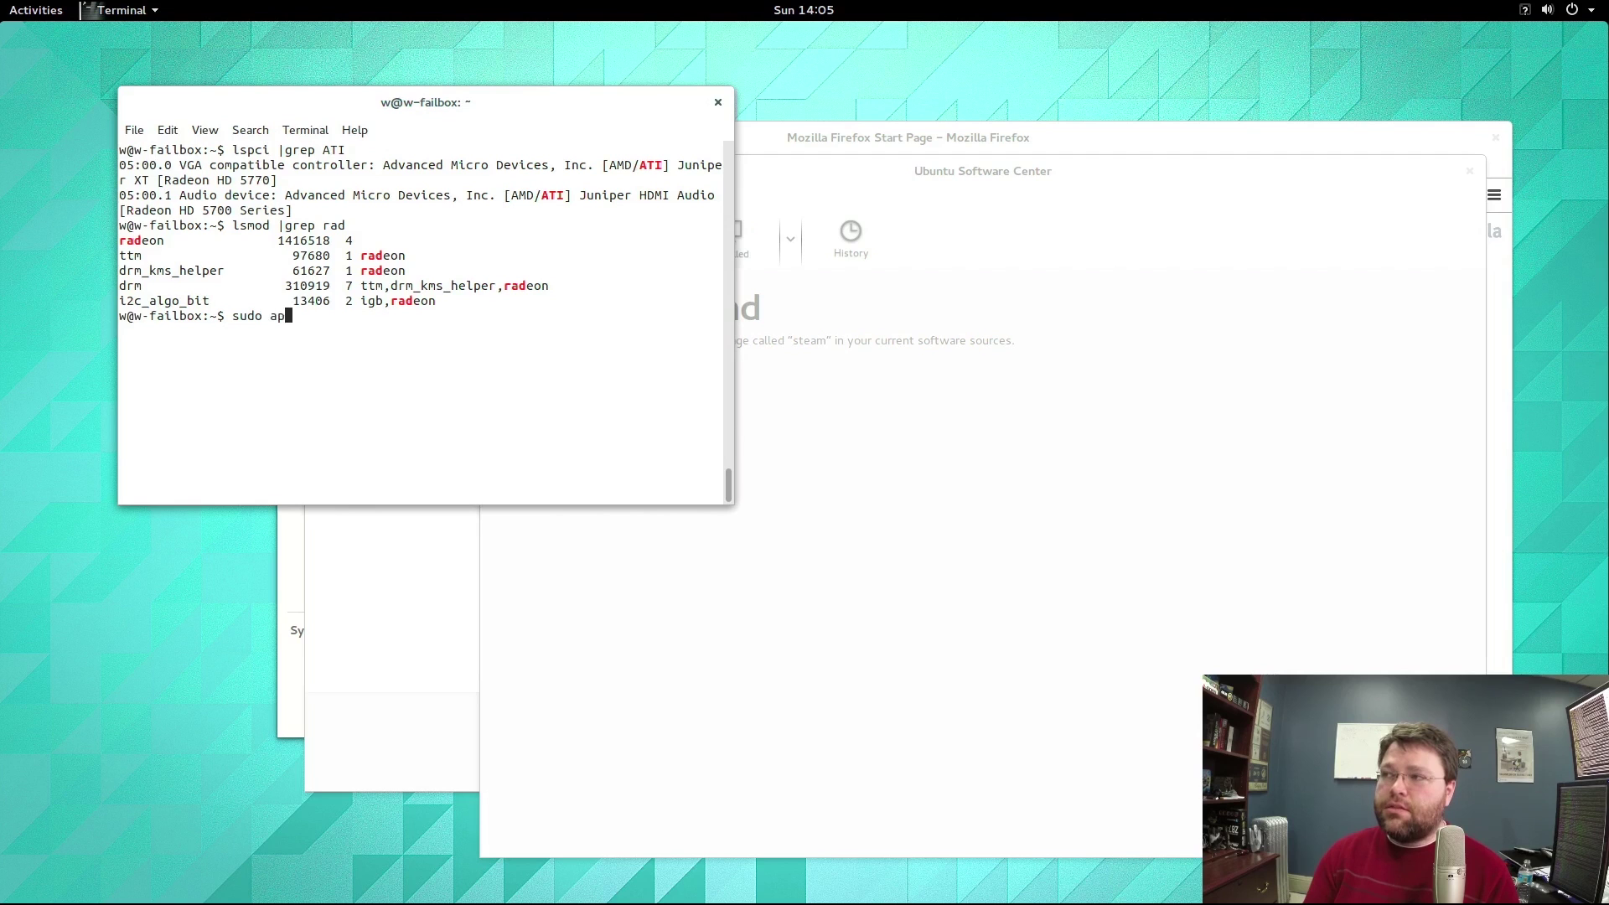
text(t-get install steam)
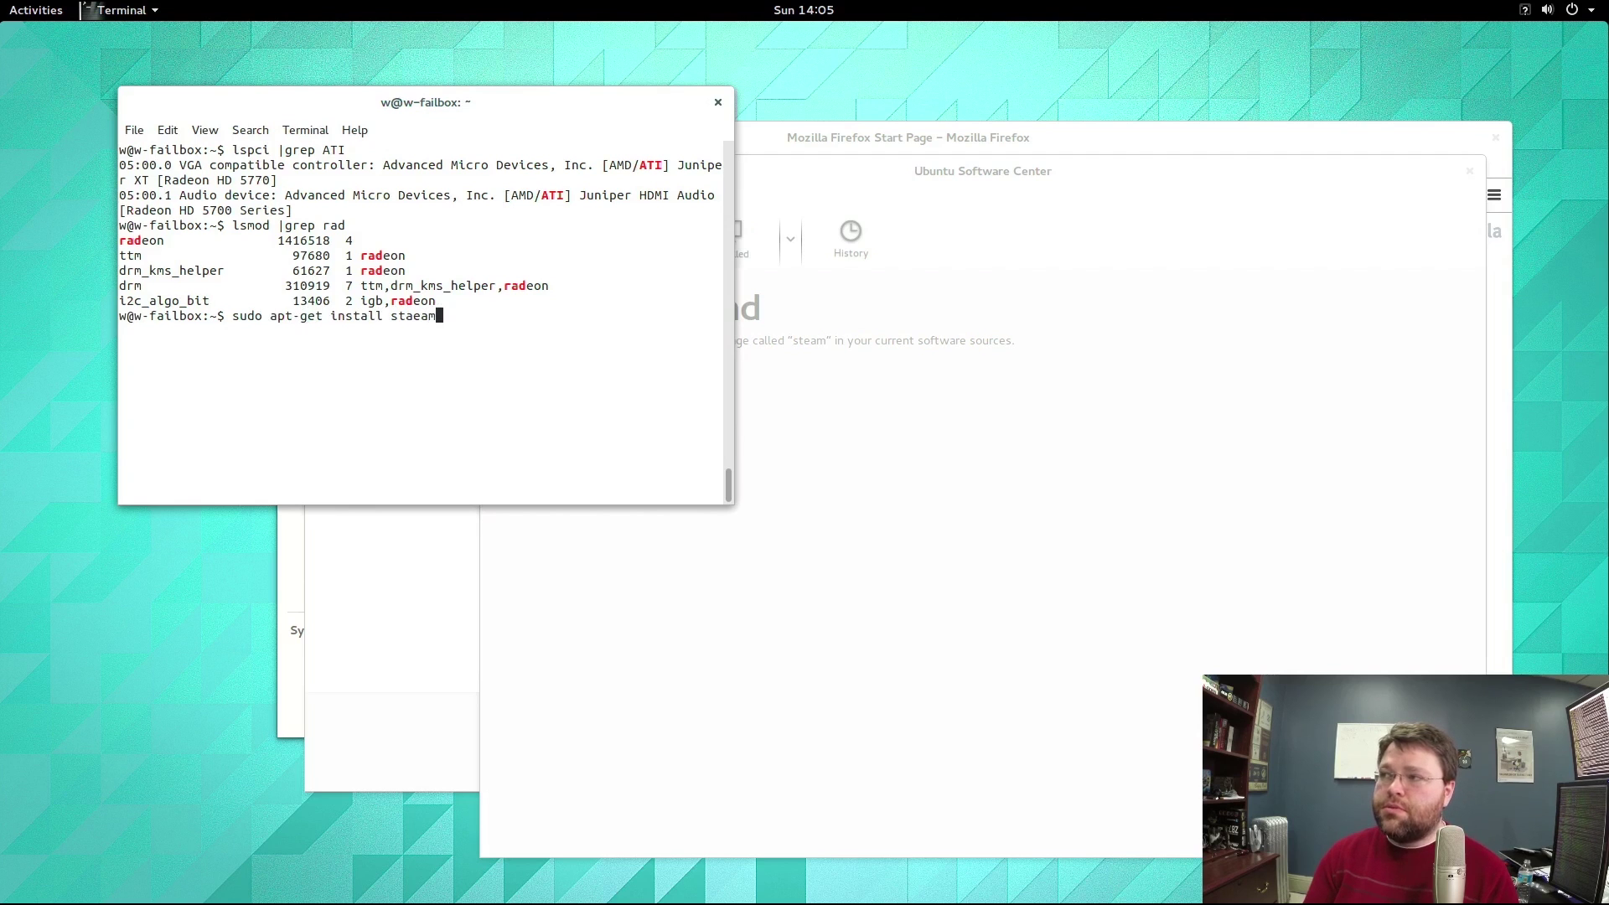
key(Return)
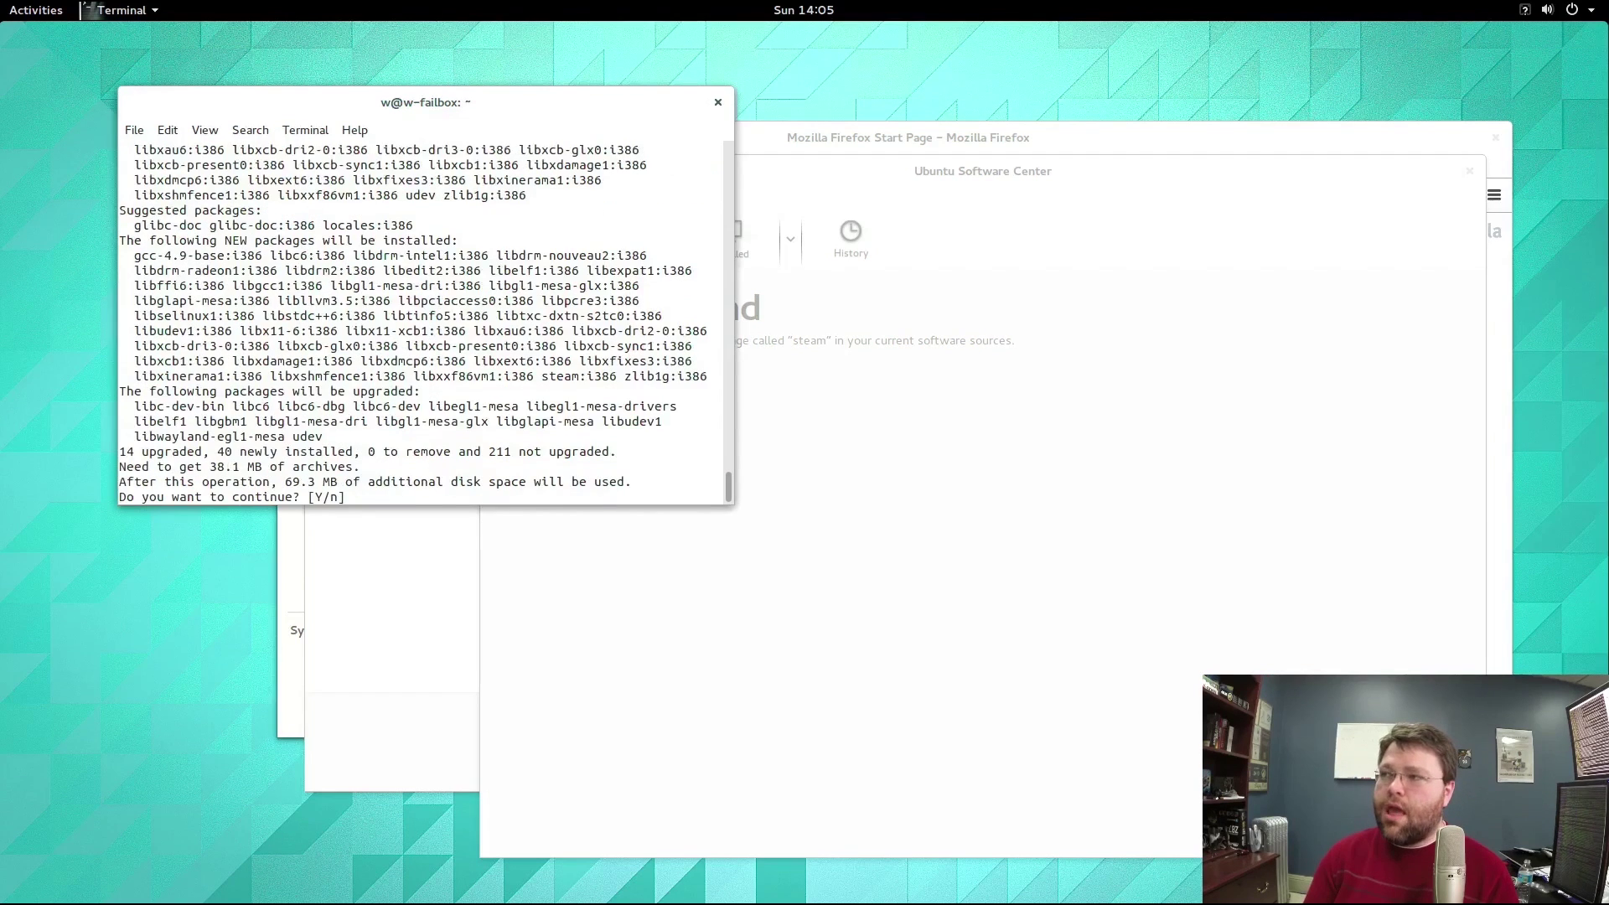
text(y)
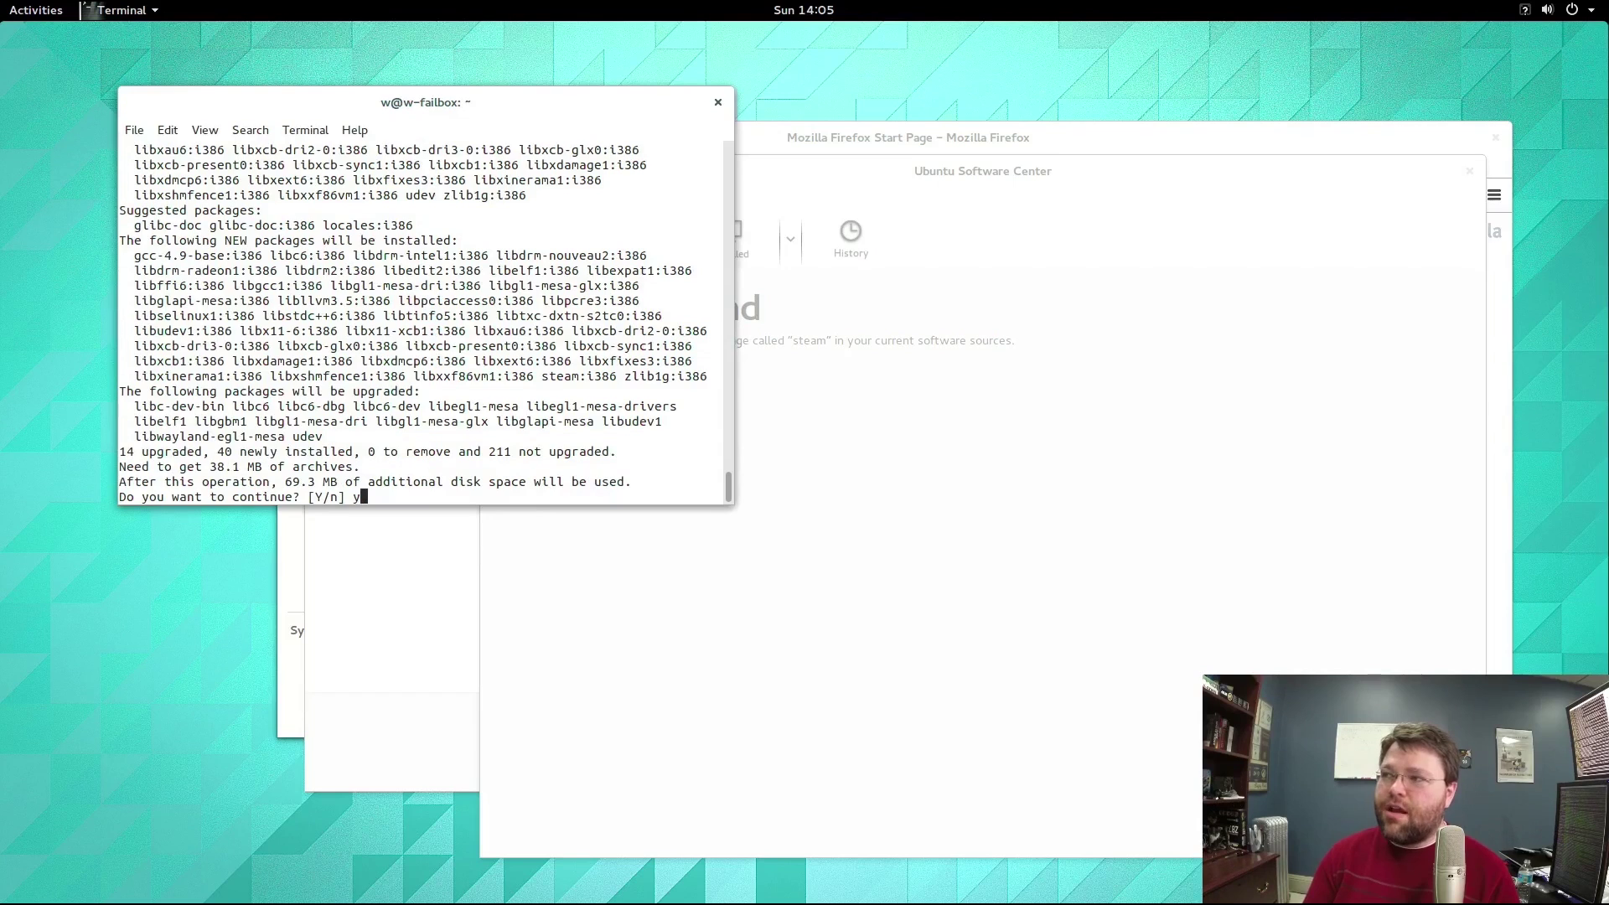
key(Return)
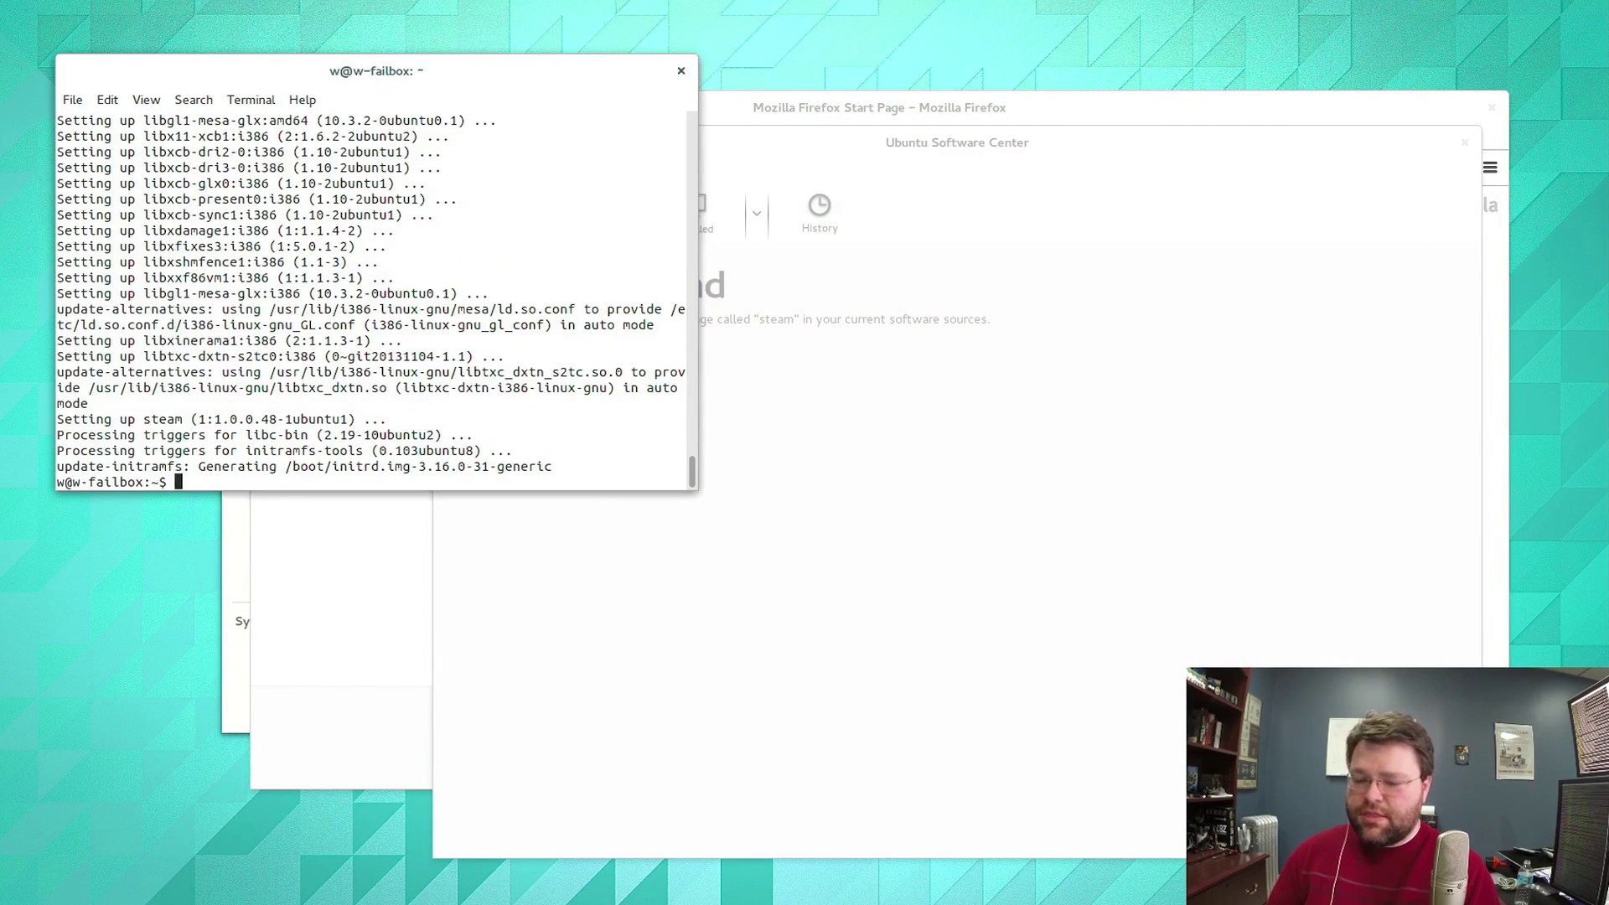
key(super)
text(stea)
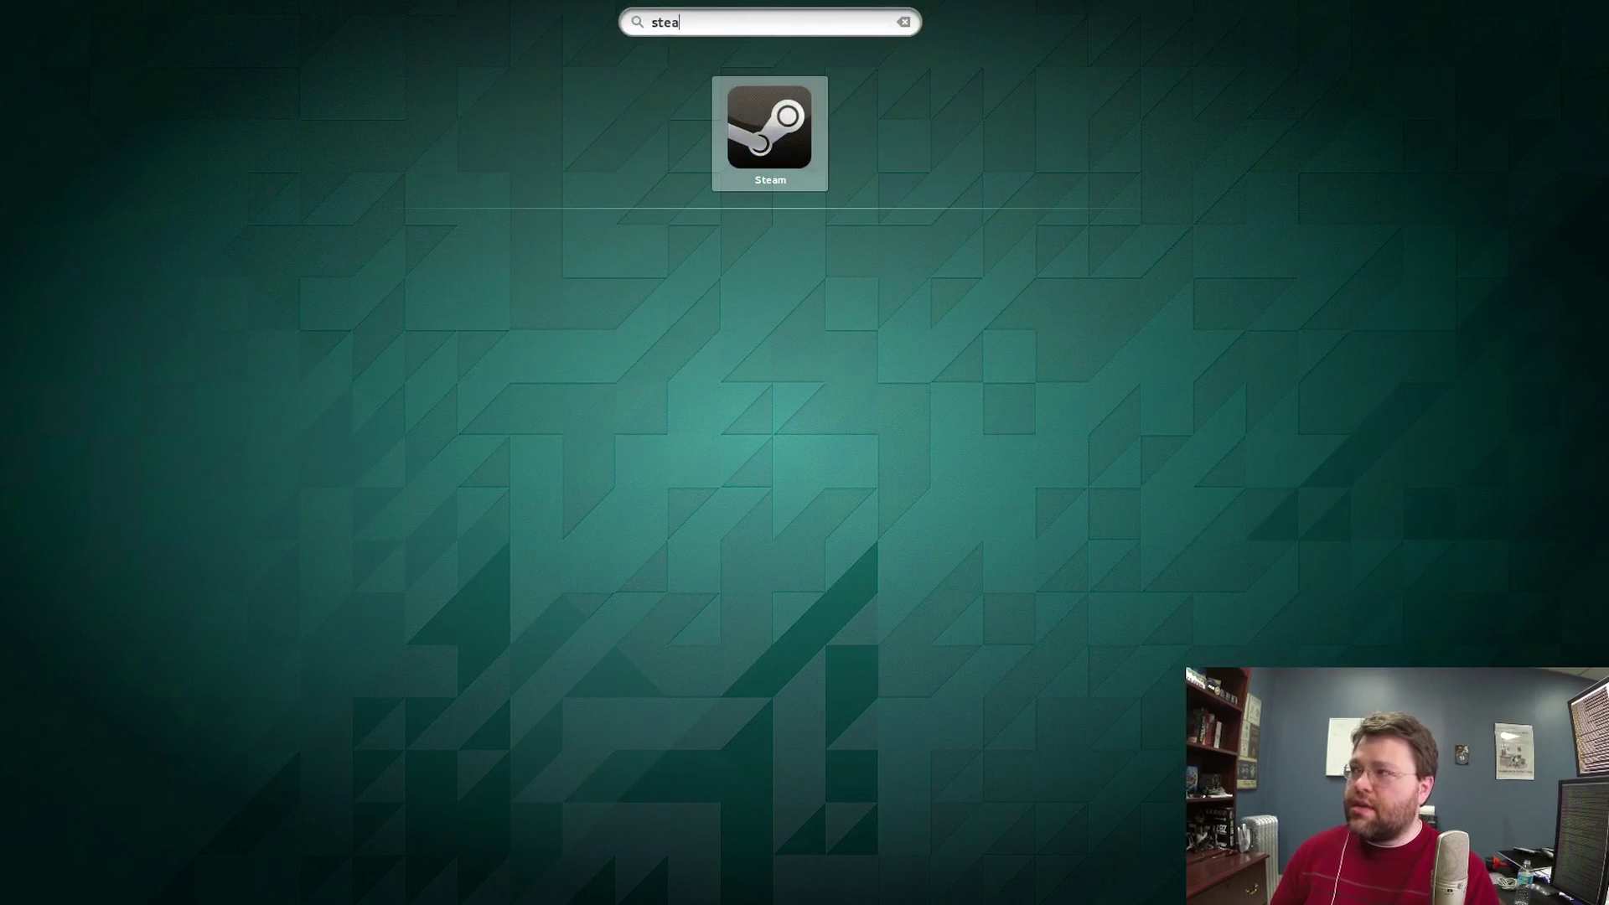
Close the Activities overview to return to the open windows.
click(768, 149)
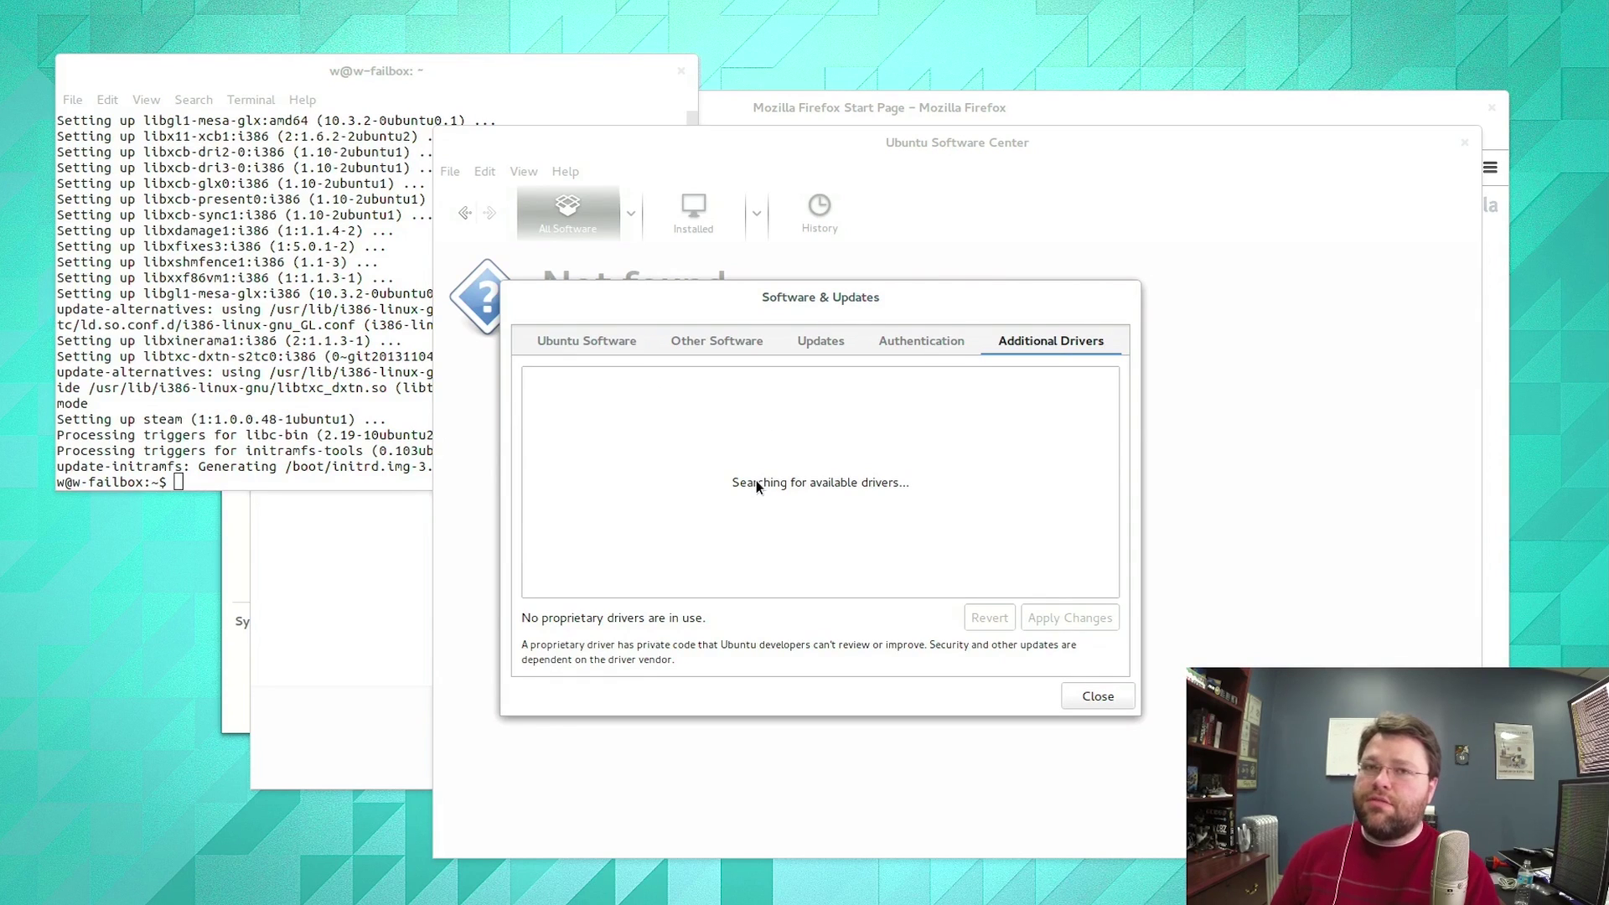
Switch the Radeon HD 5770 to fglrx-updates, apply with the password, and close Software & Updates.
click(673, 485)
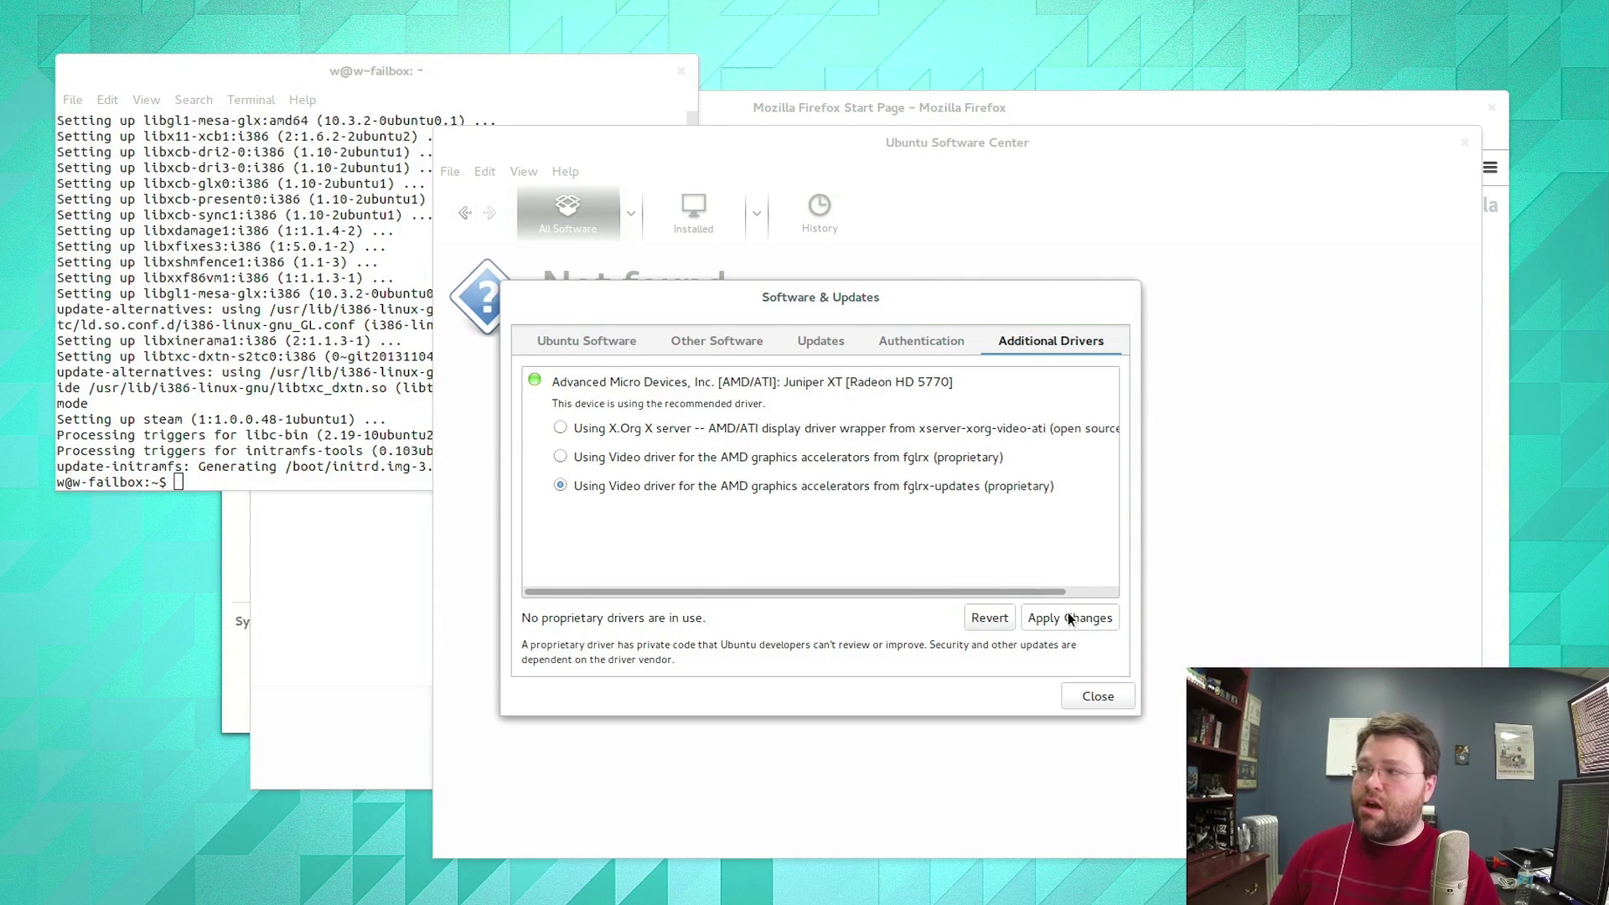
click(1066, 618)
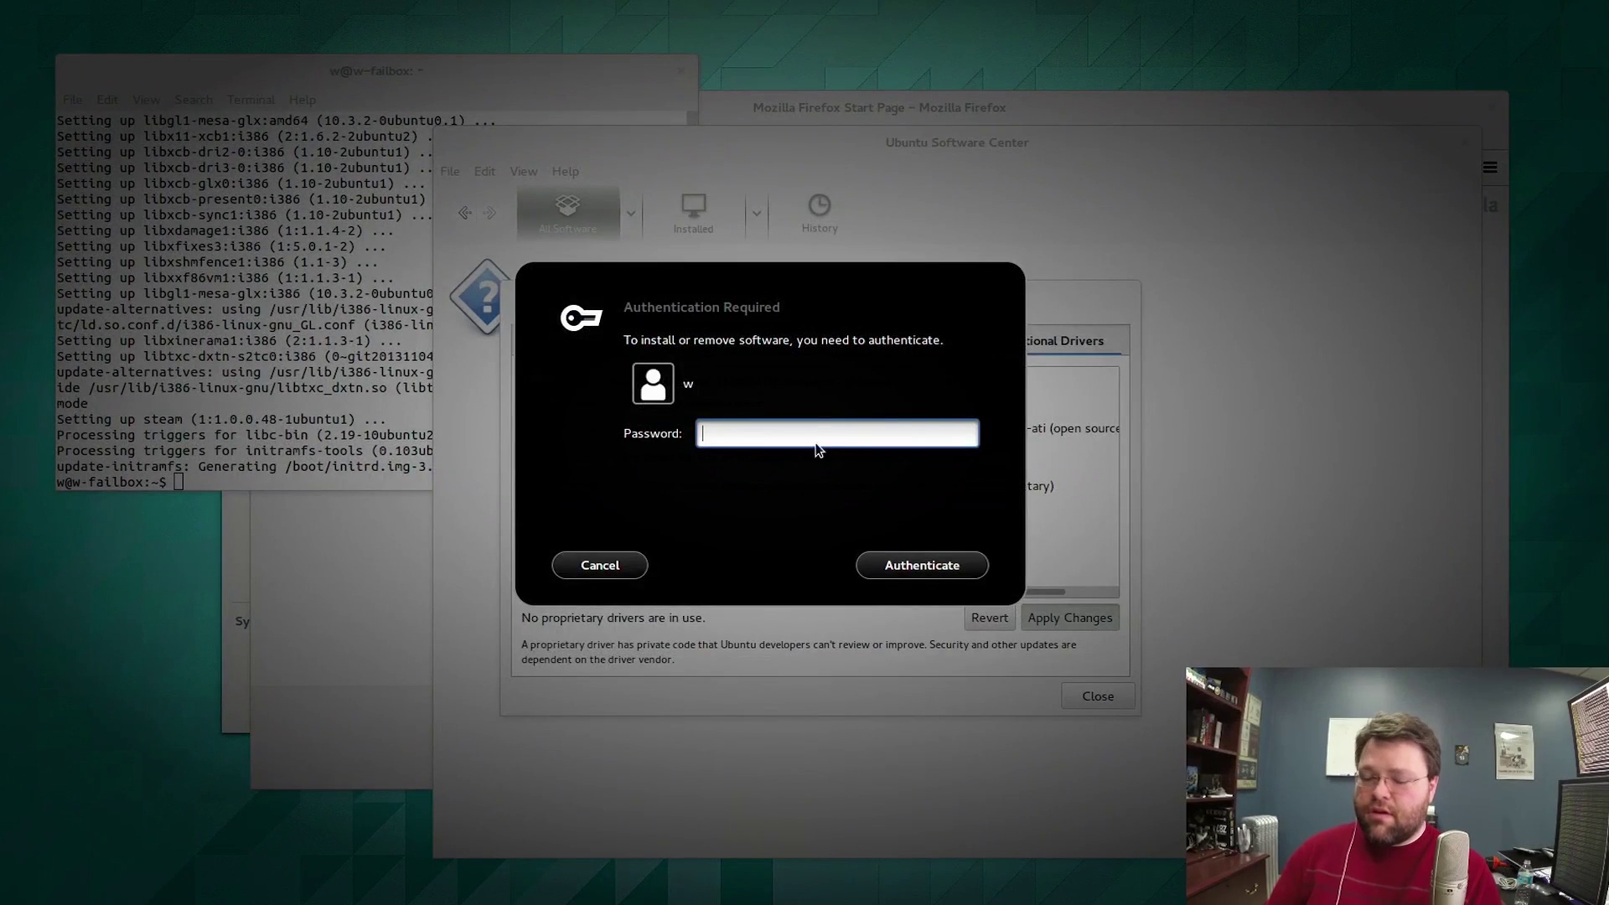
text(*********)
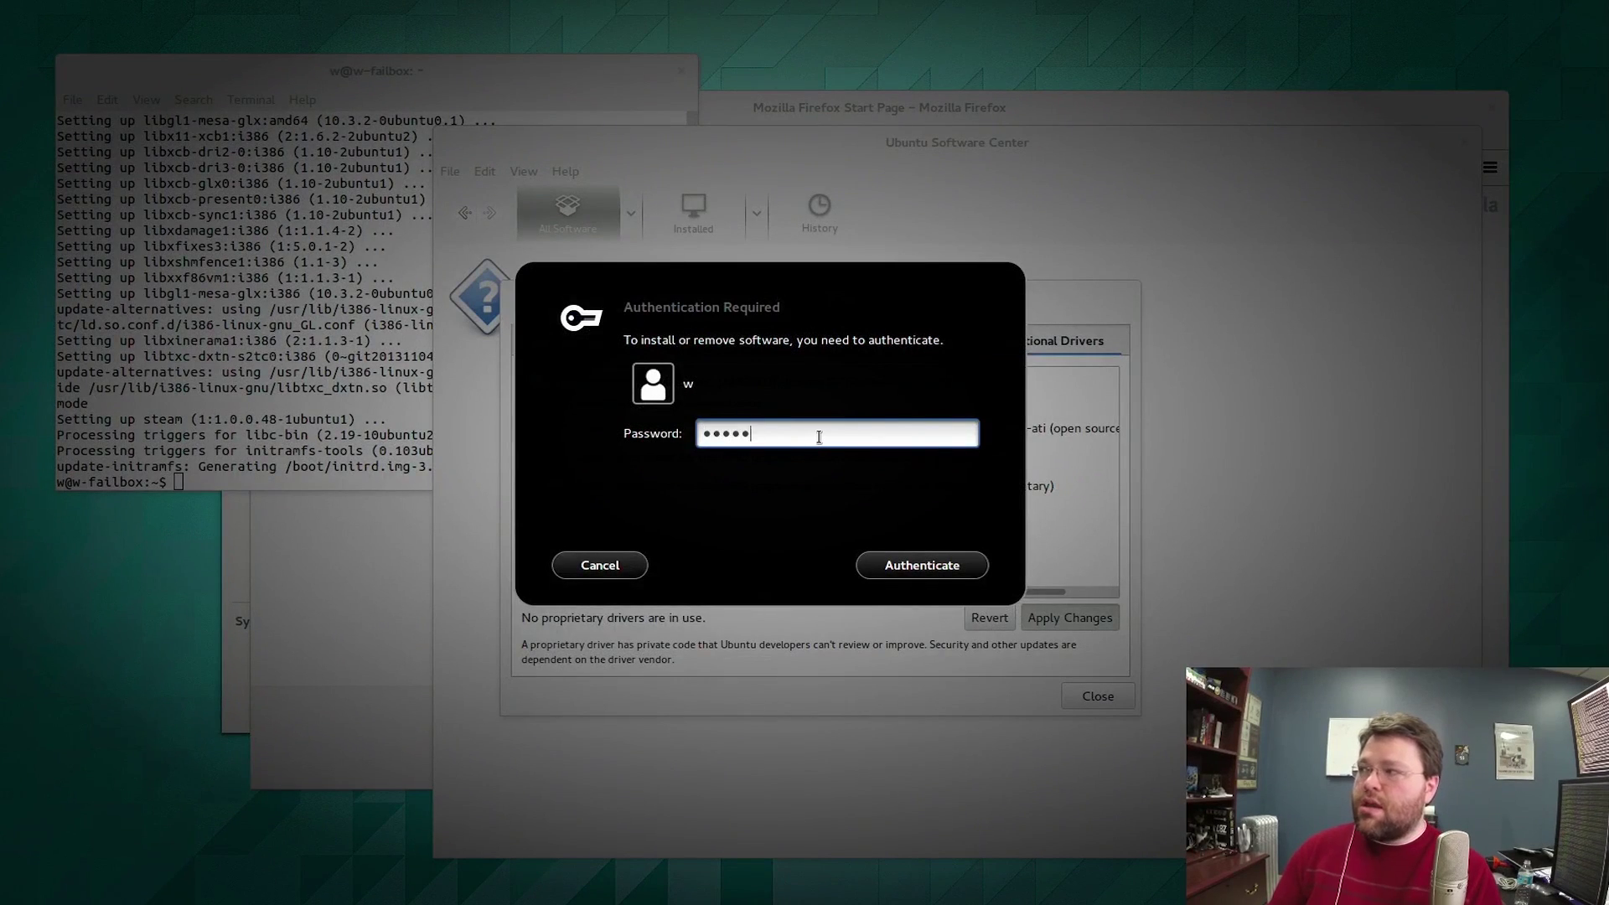
key(Return)
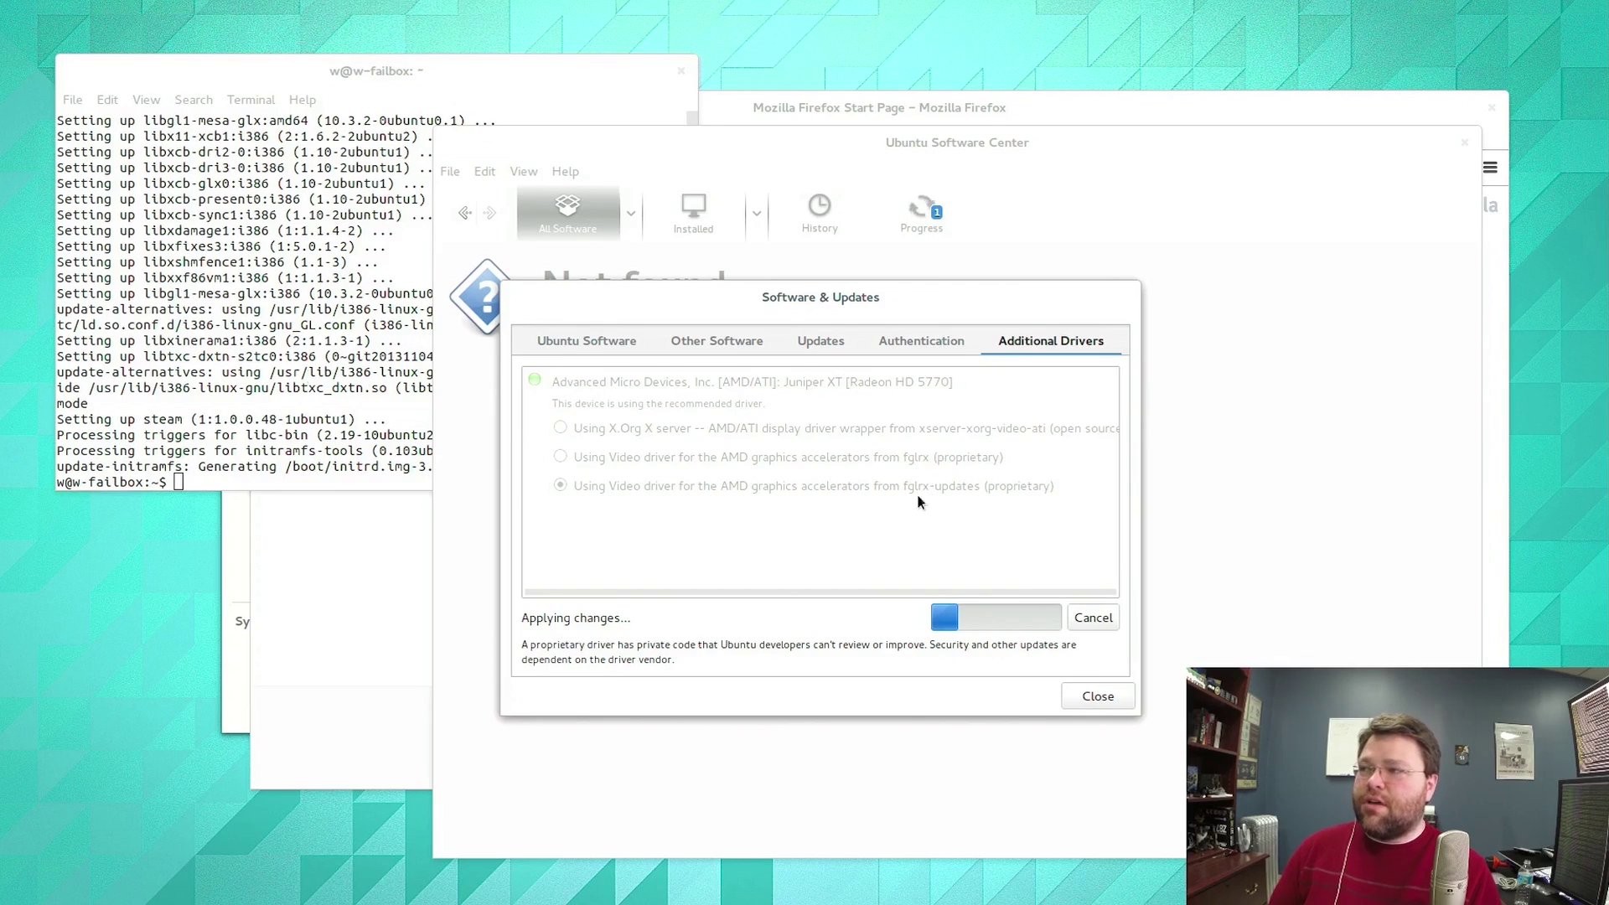
click(264, 337)
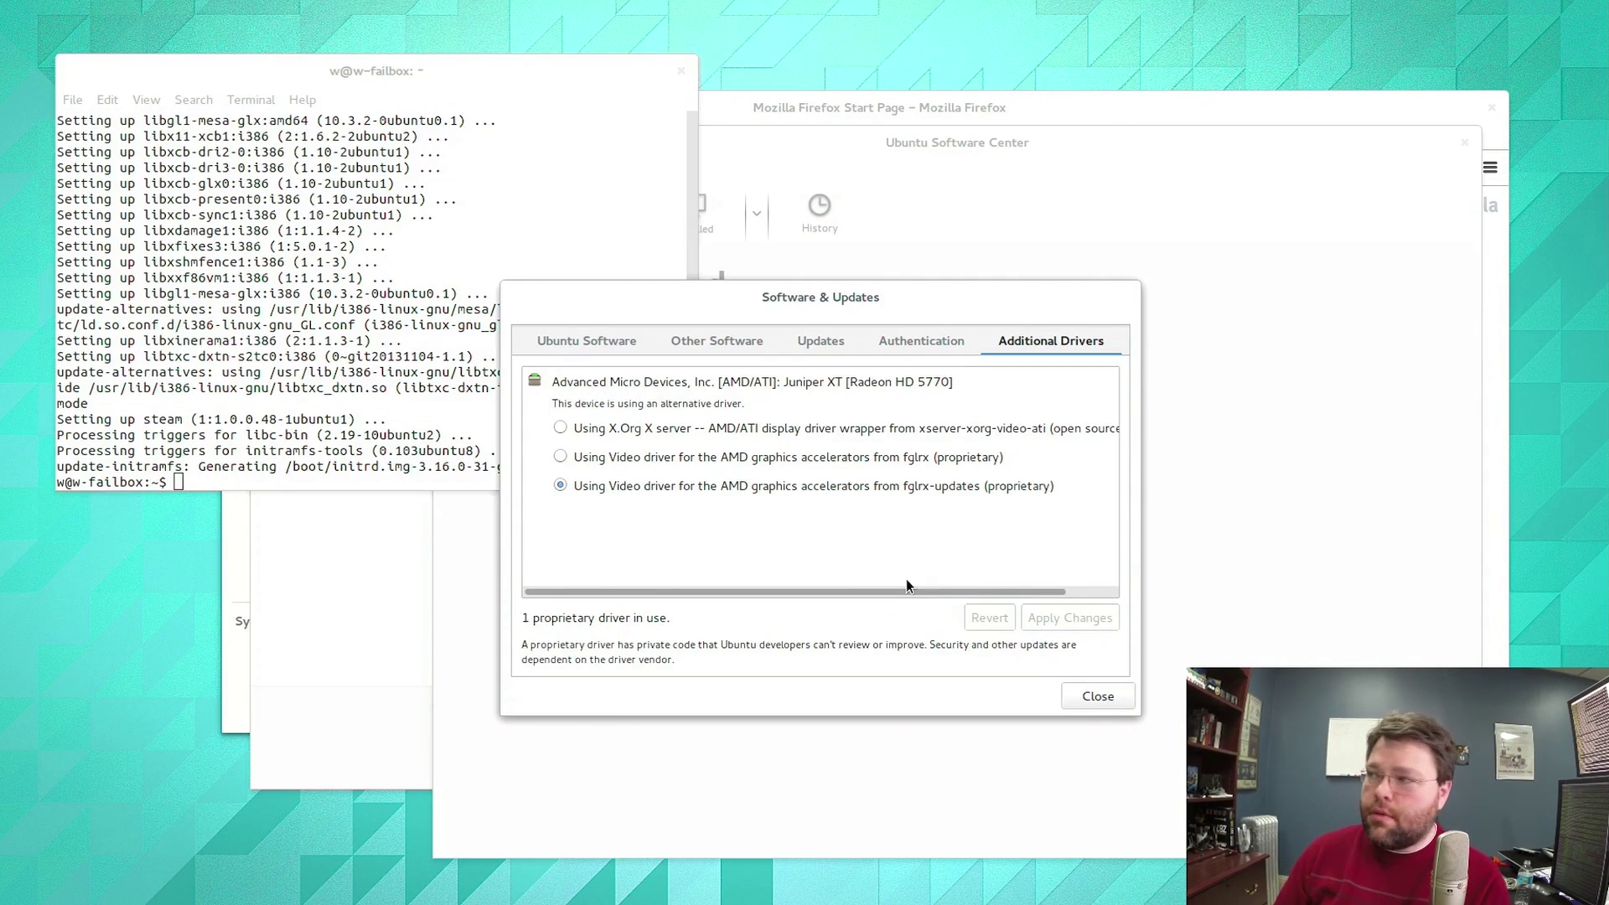
click(1090, 696)
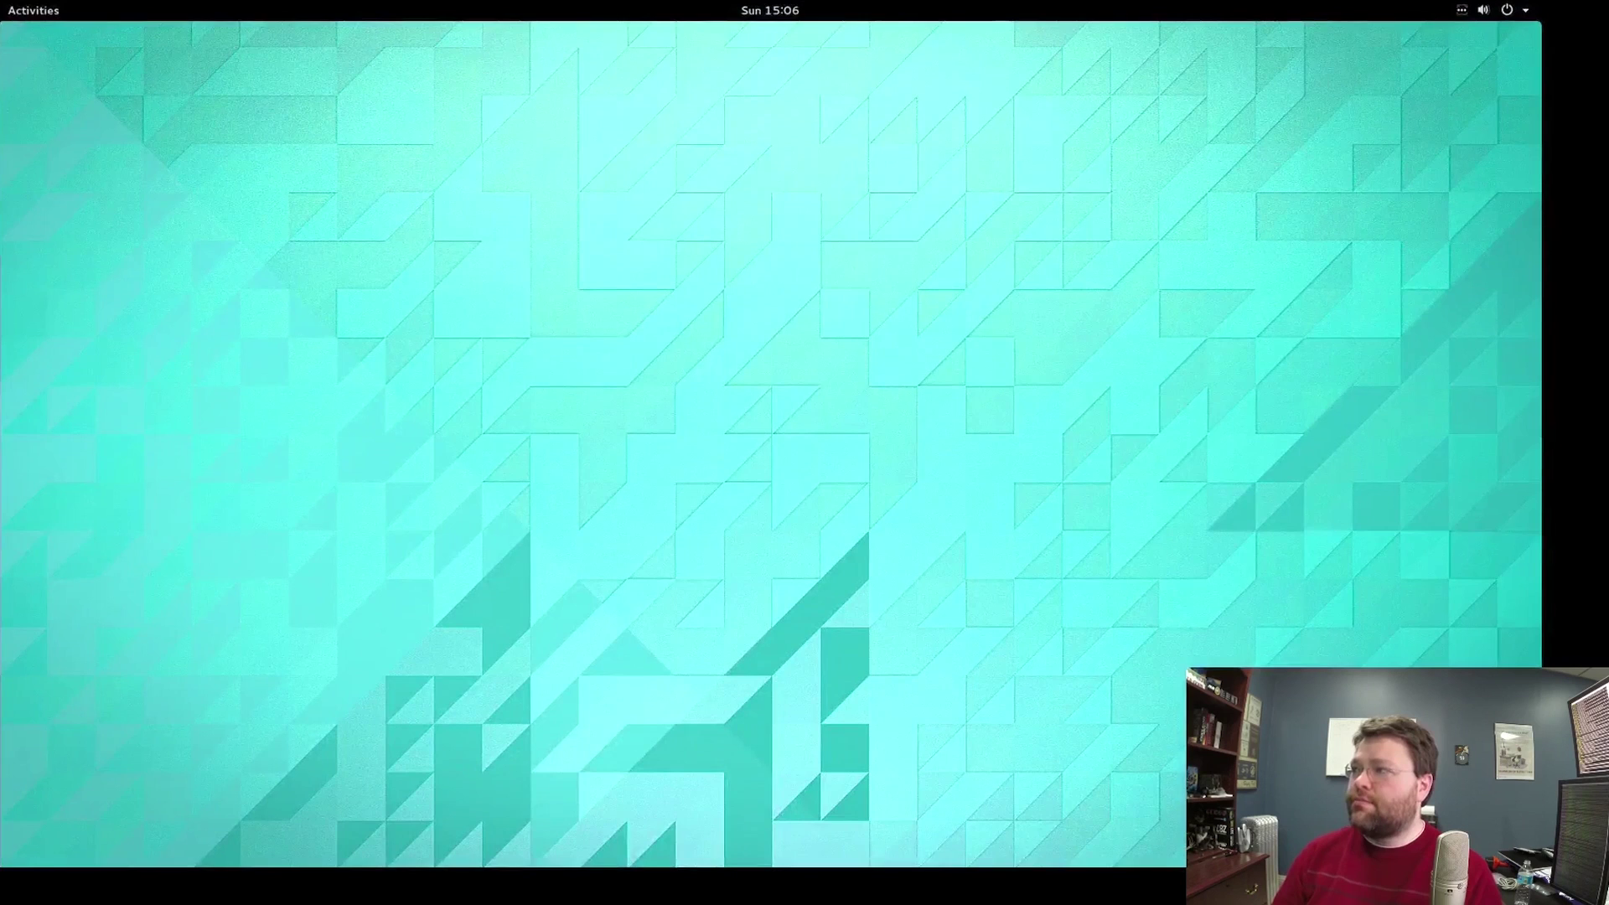
Return to the root terminal and list the files in /etc/ati.
click(30, 10)
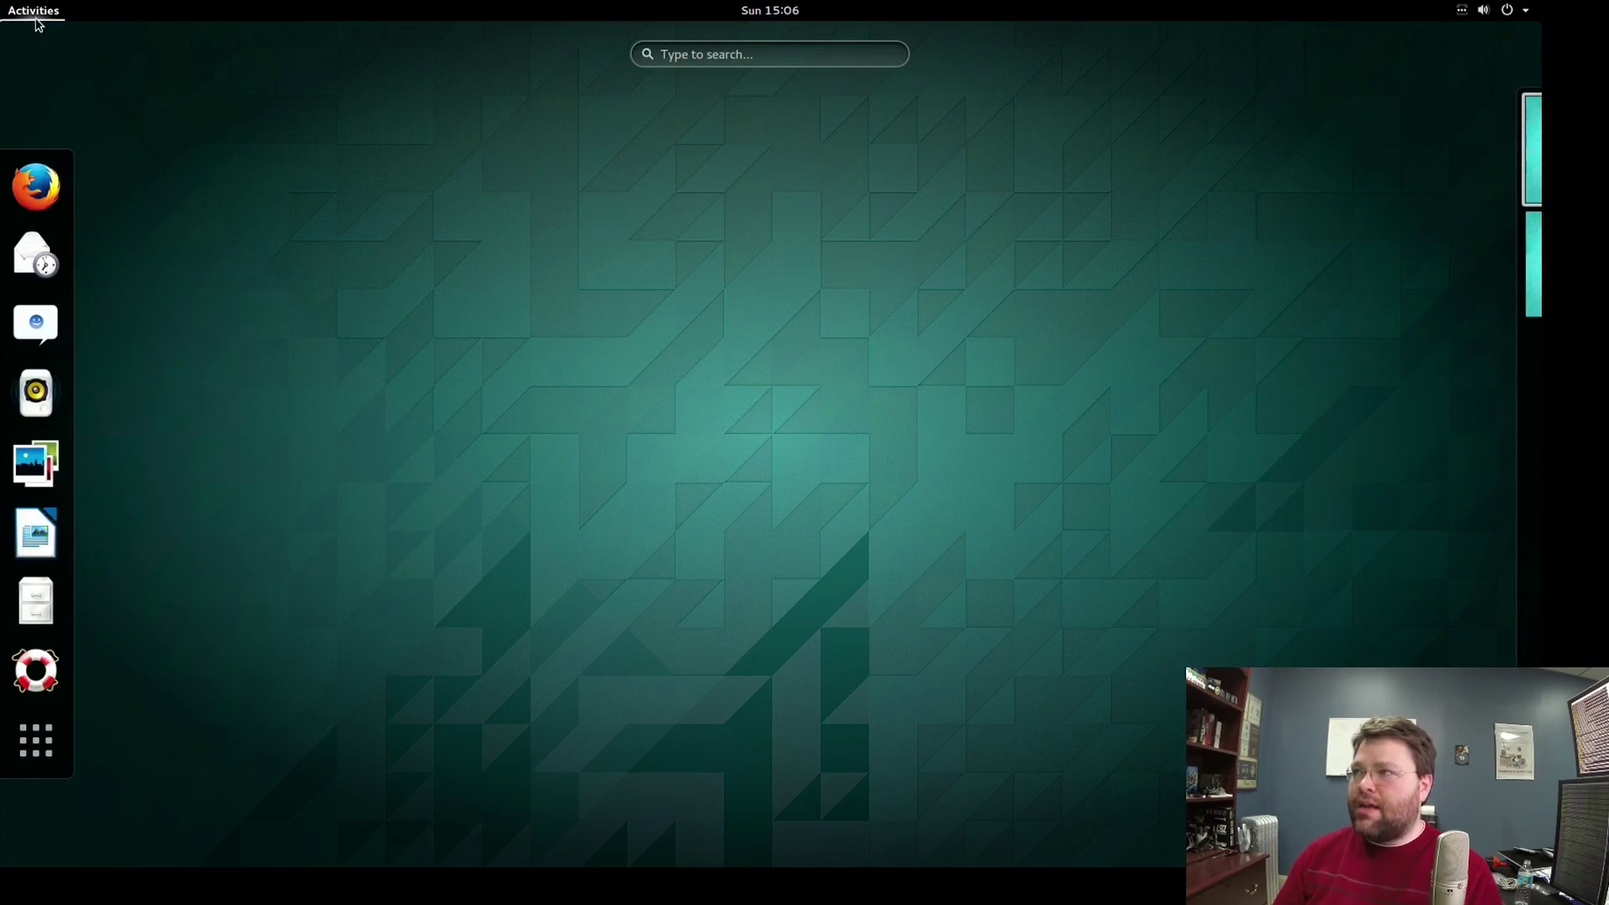
click(32, 12)
click(32, 10)
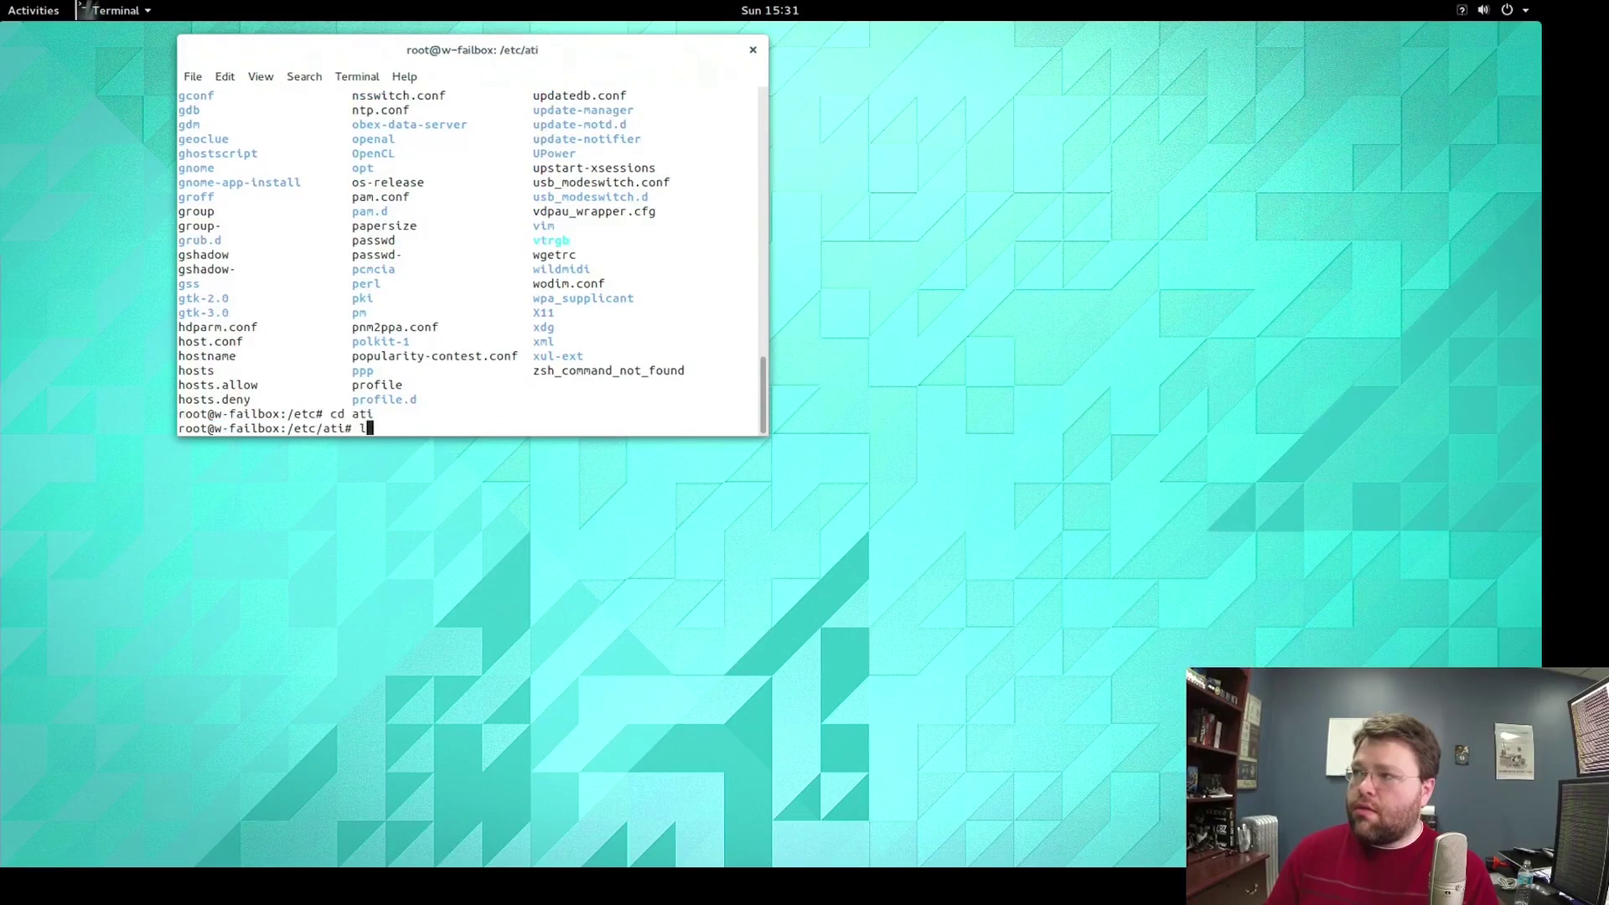
key(Return)
Enter the command vi amdpcsdb, completing the file name with Tab.
text(cd)
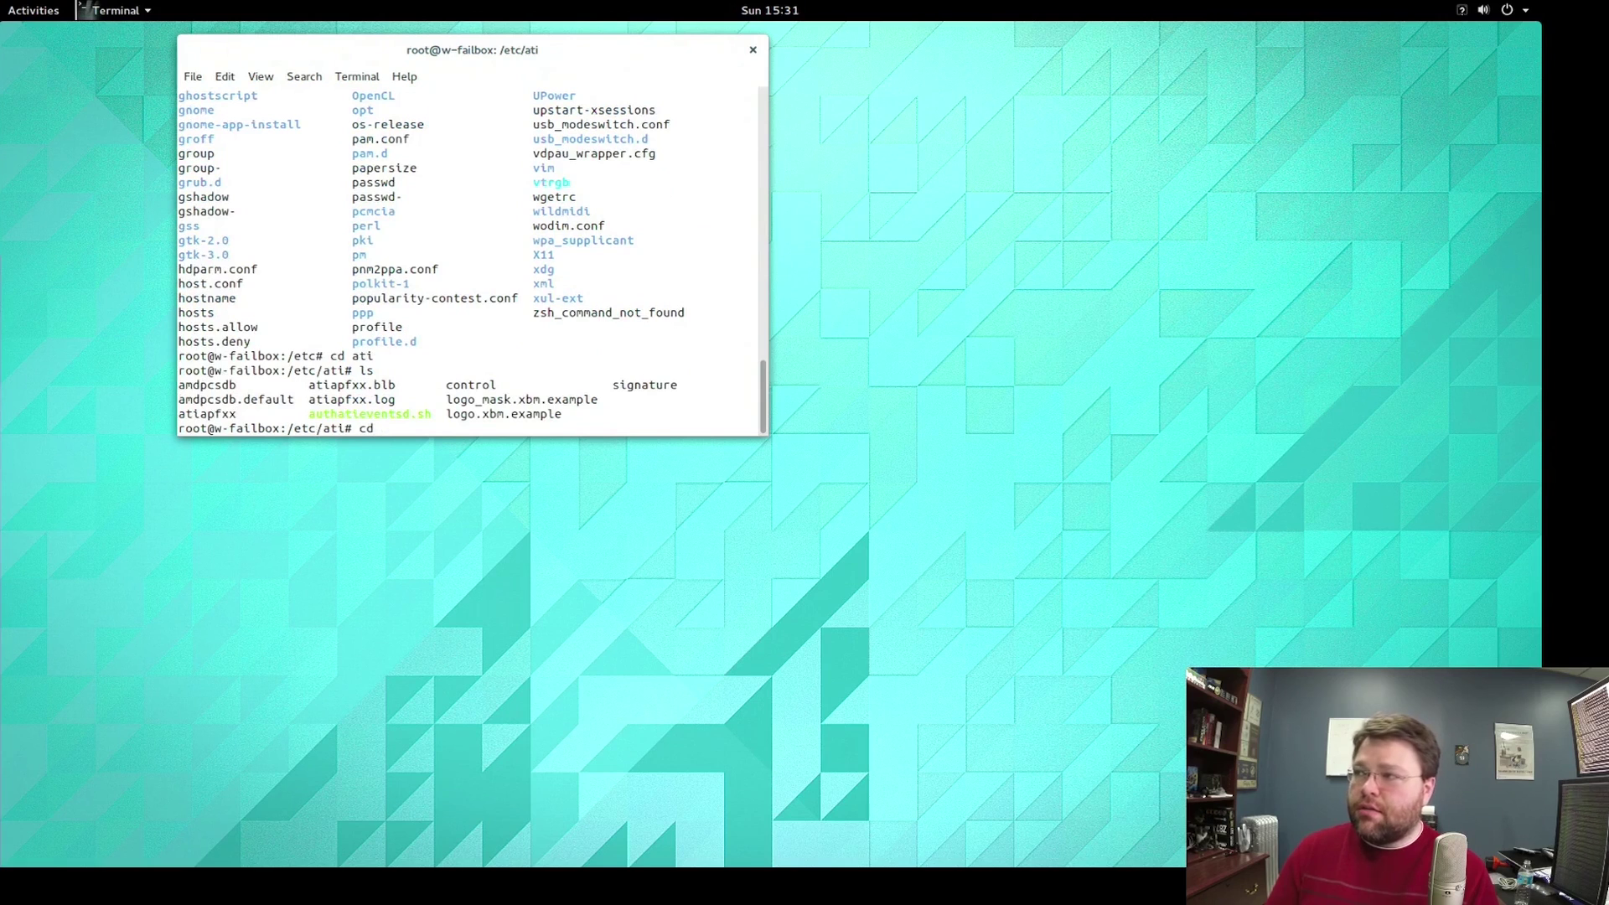
key(BackSpace)
key(BackSpace)
key(BackSpace)
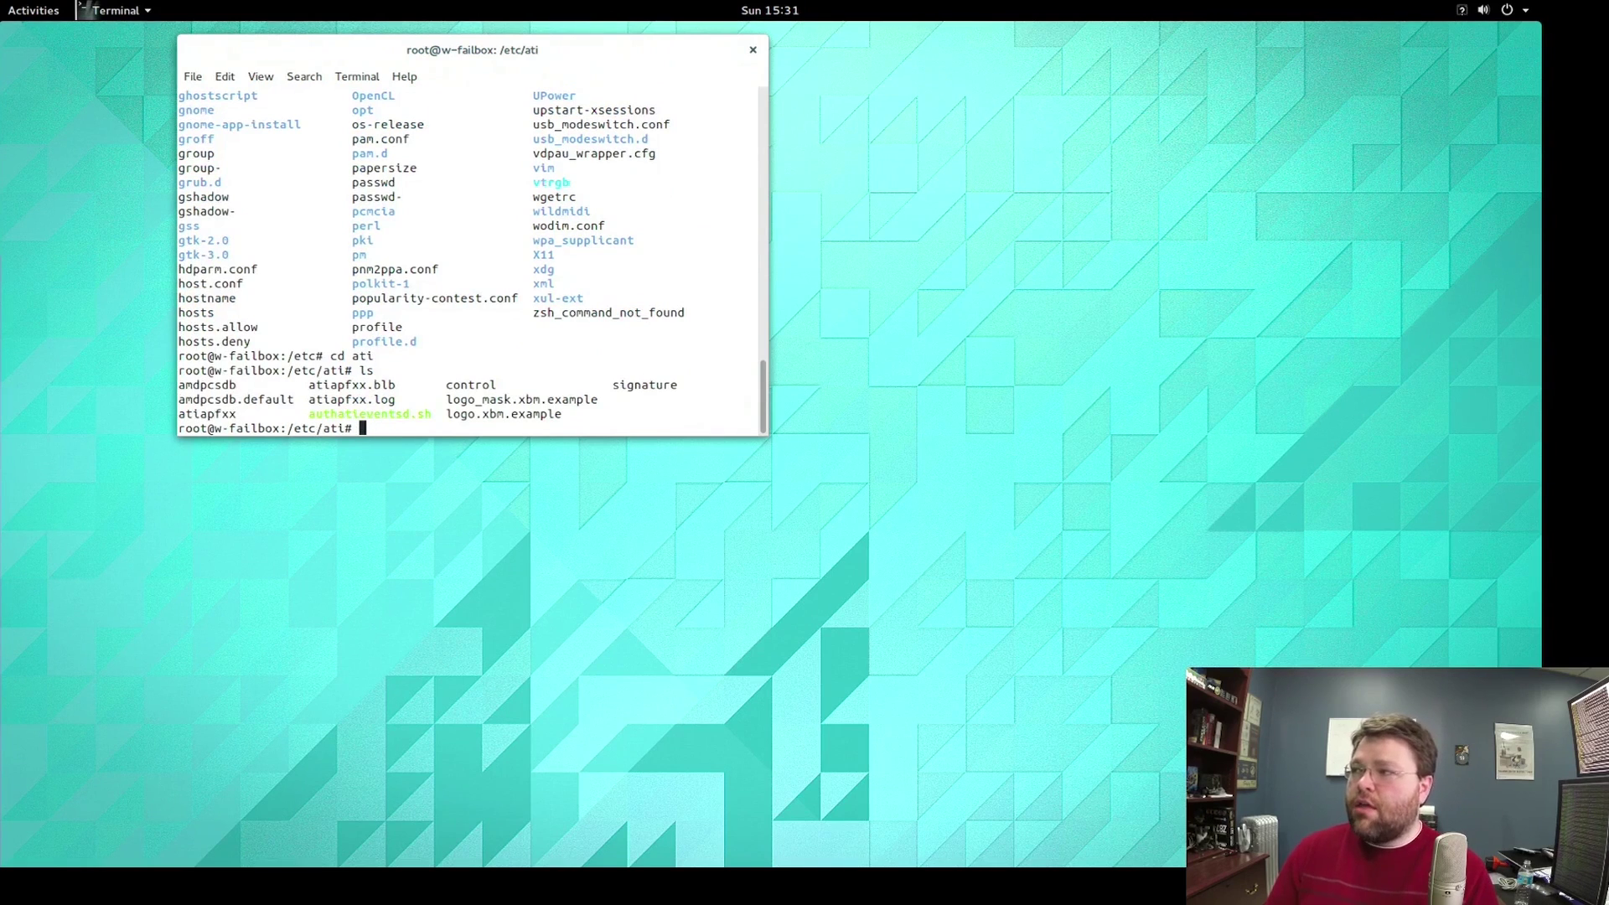
text(less)
key(BackSpace)
key(BackSpace)
key(BackSpace)
key(BackSpace)
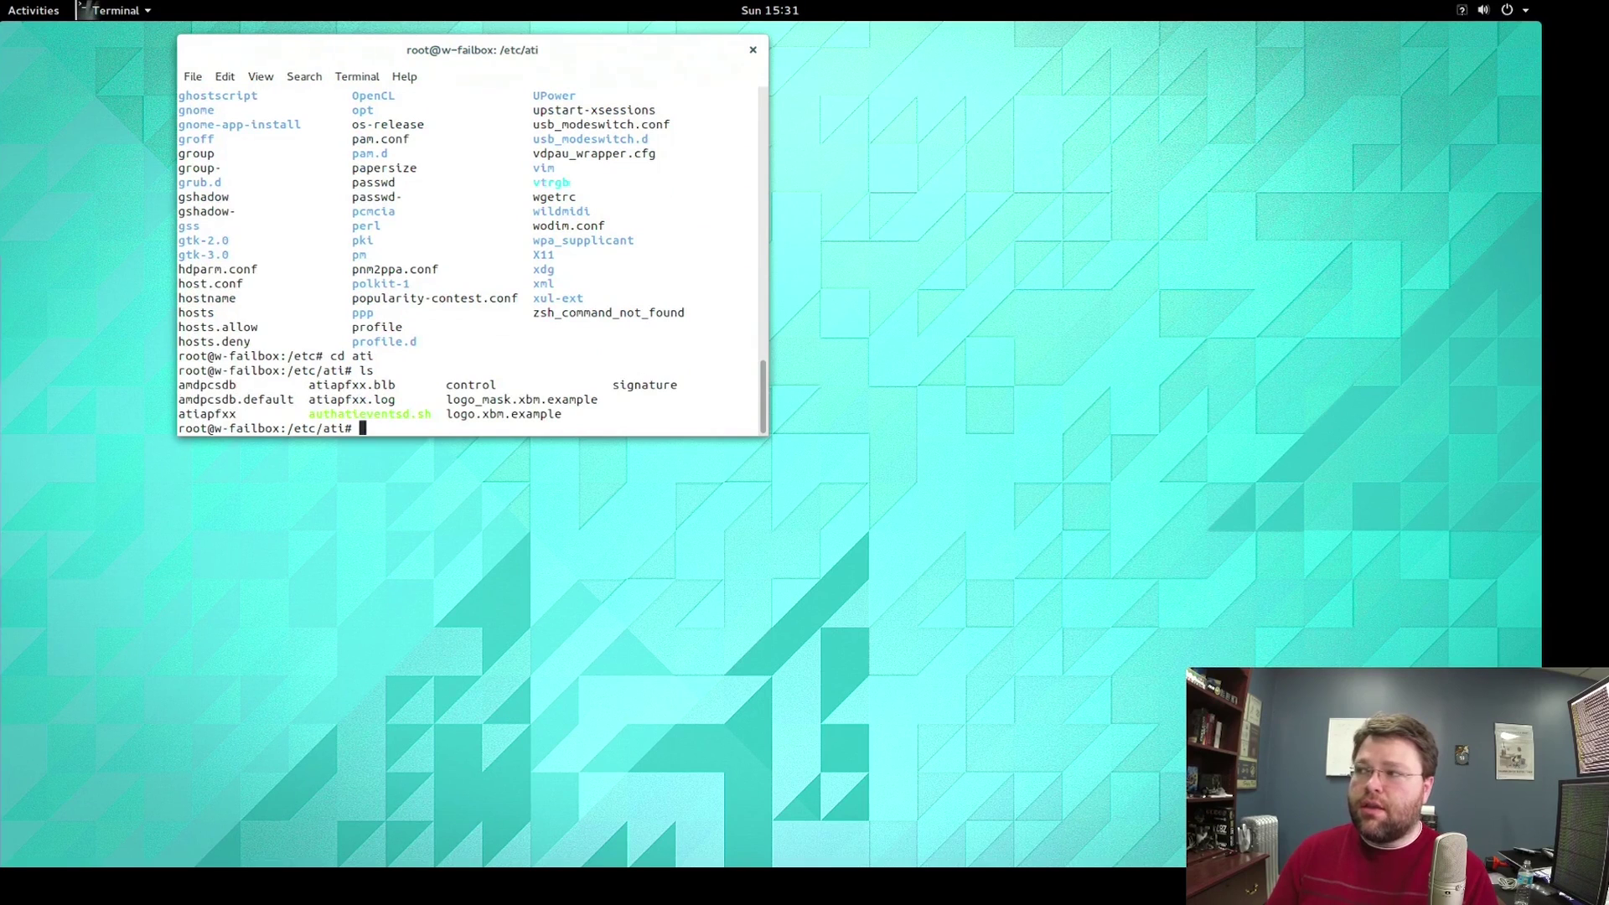
text(vi )
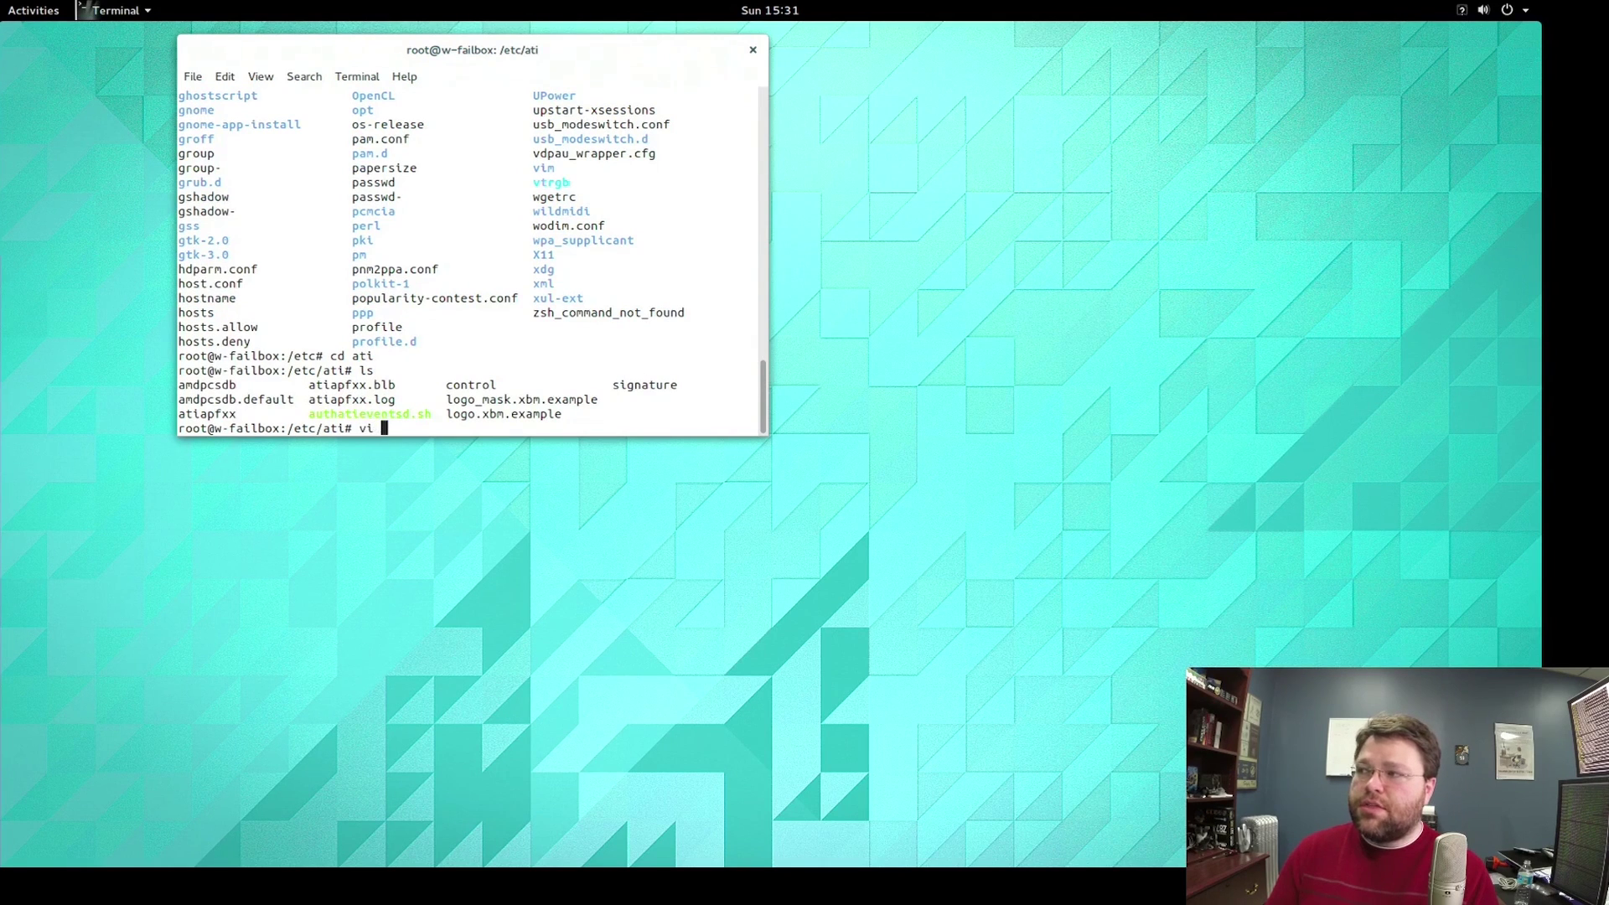
text(ad)
key(BackSpace)
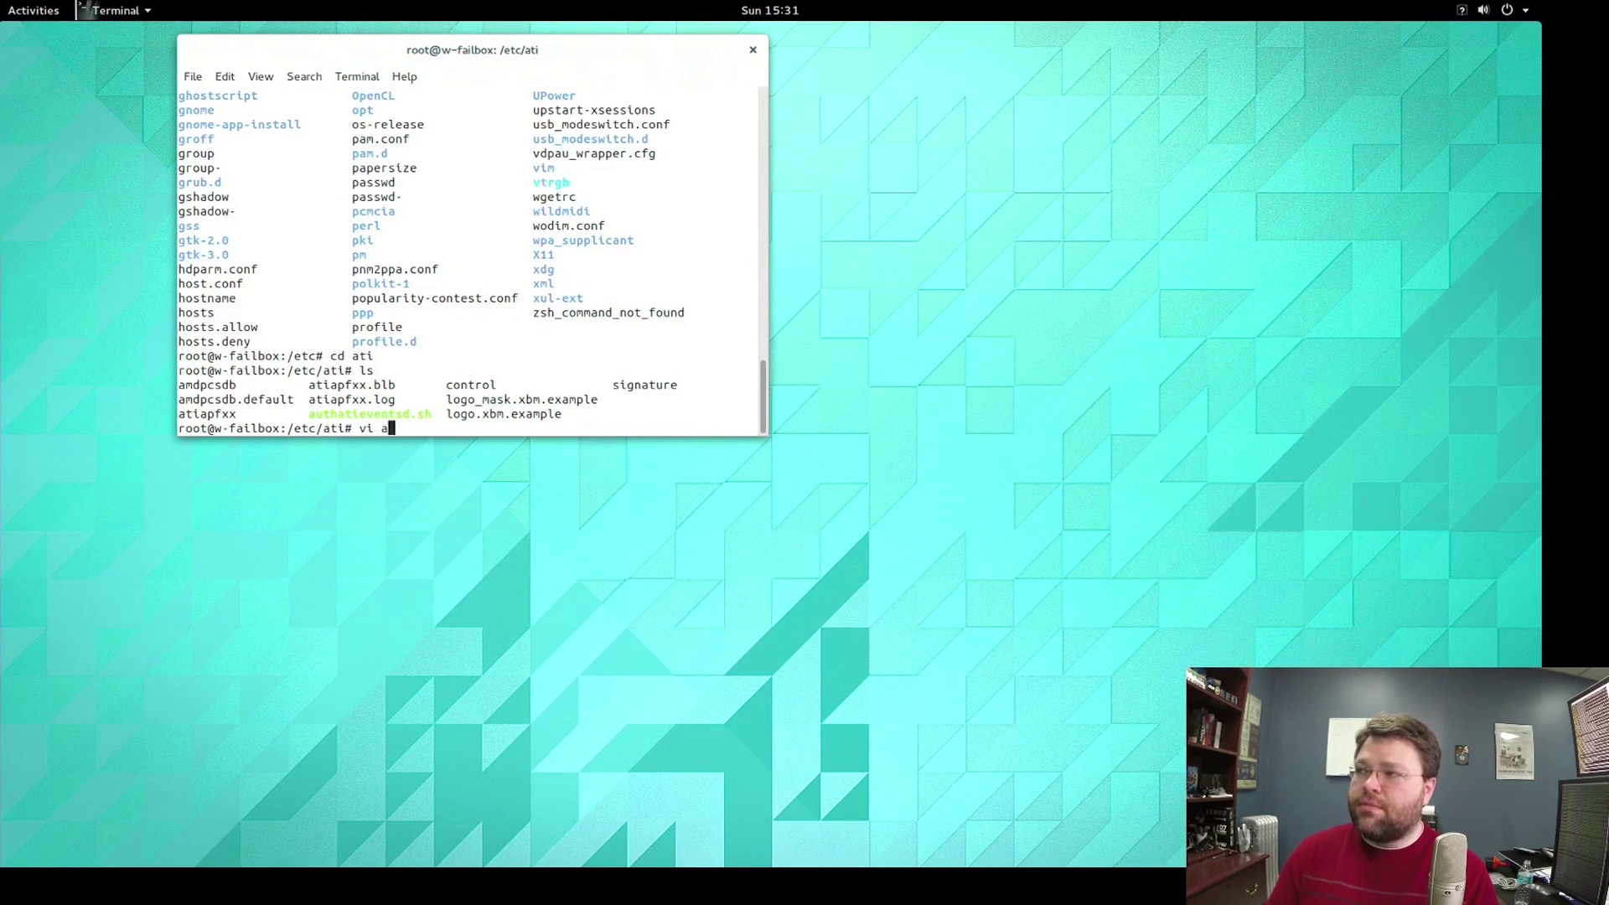
text(m)
key(Tab)
Open amdpcsdb in vi and change TVEnableOverscan from V1 to V0.
key(Return)
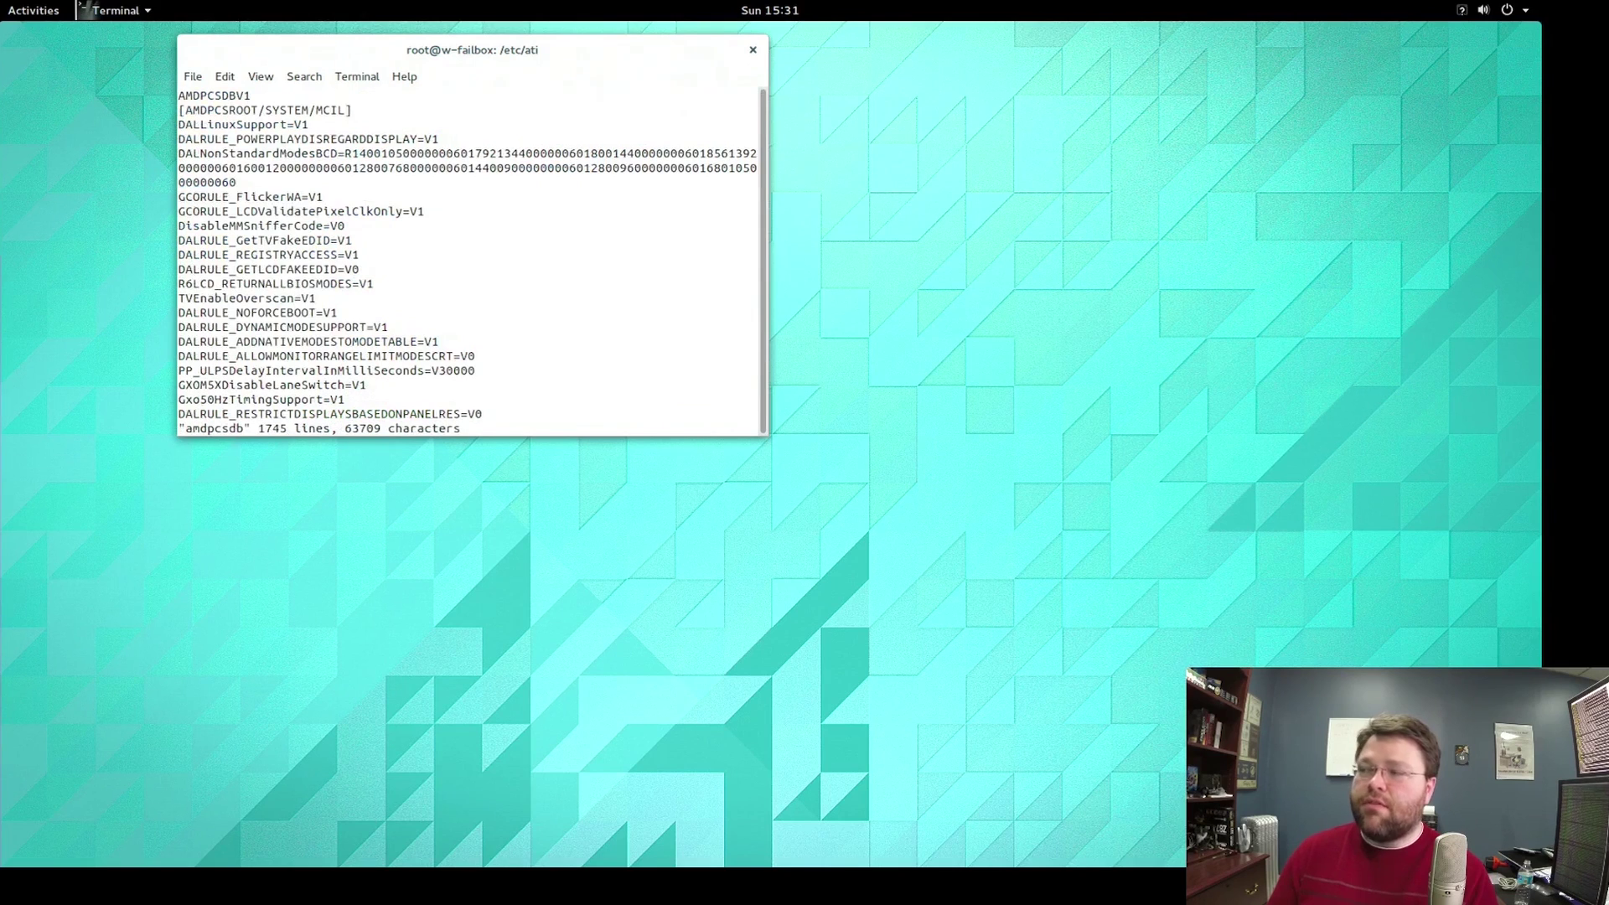
key(Down)
key(Down)
key(Down)
key(Down)
key(Down)
key(Down)
key(Down)
key(Down)
key(Down)
key(Down)
key(Down)
key(Down)
key(Down)
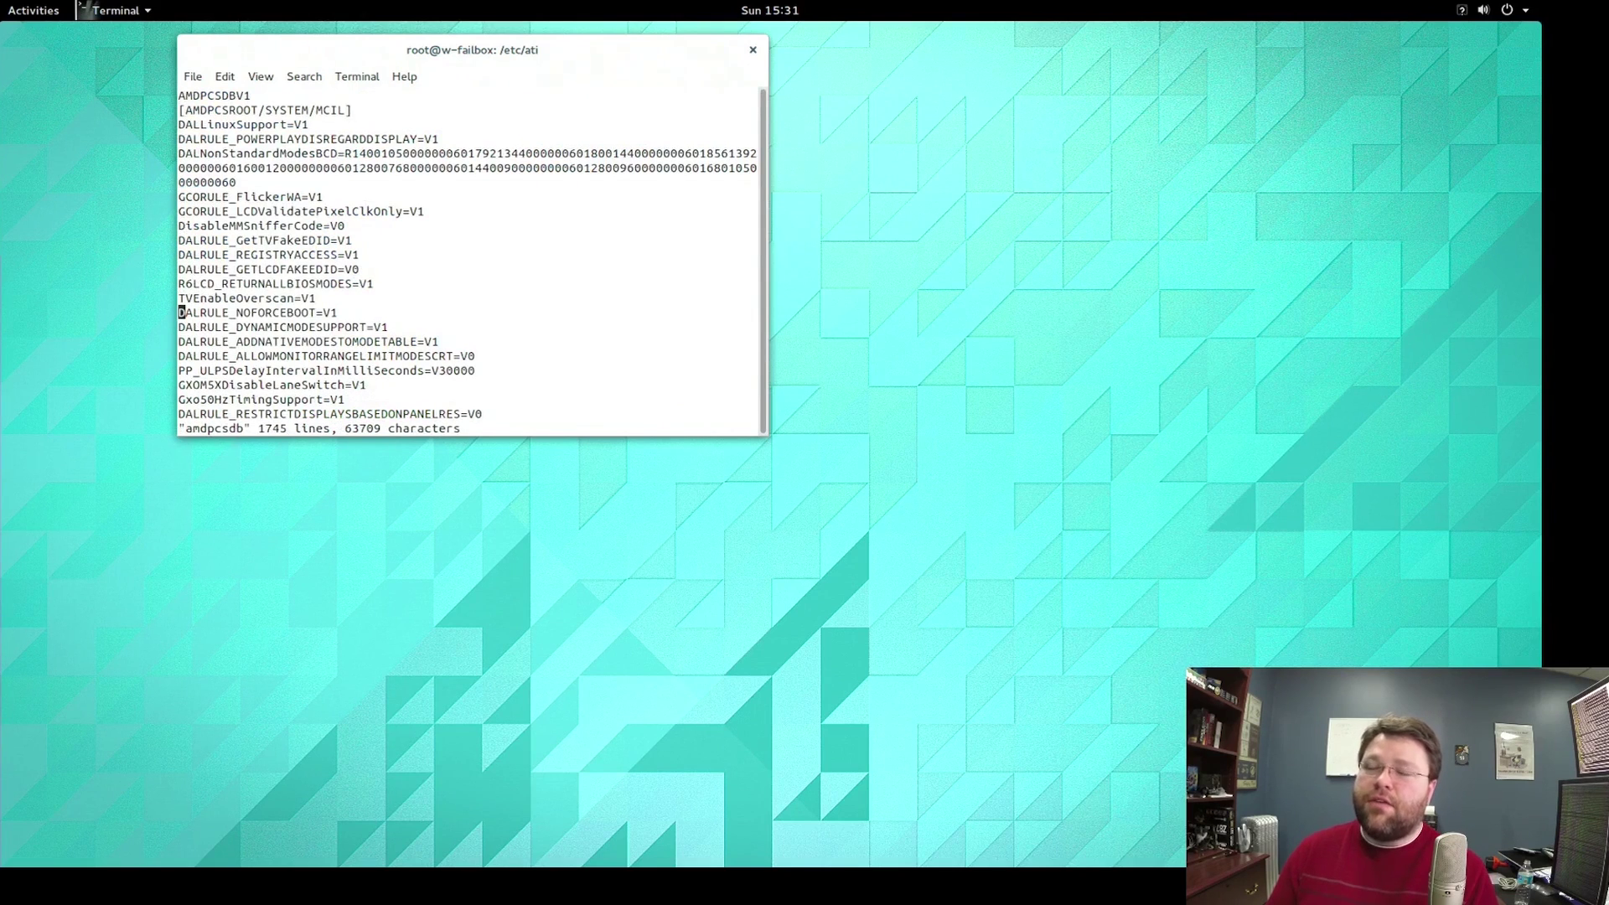
key(Up)
key(Up)
key(Up)
key(Up)
key(Up)
key(Up)
key(Up)
key(Up)
key(Up)
key(Up)
key(Up)
key(Up)
key(Up)
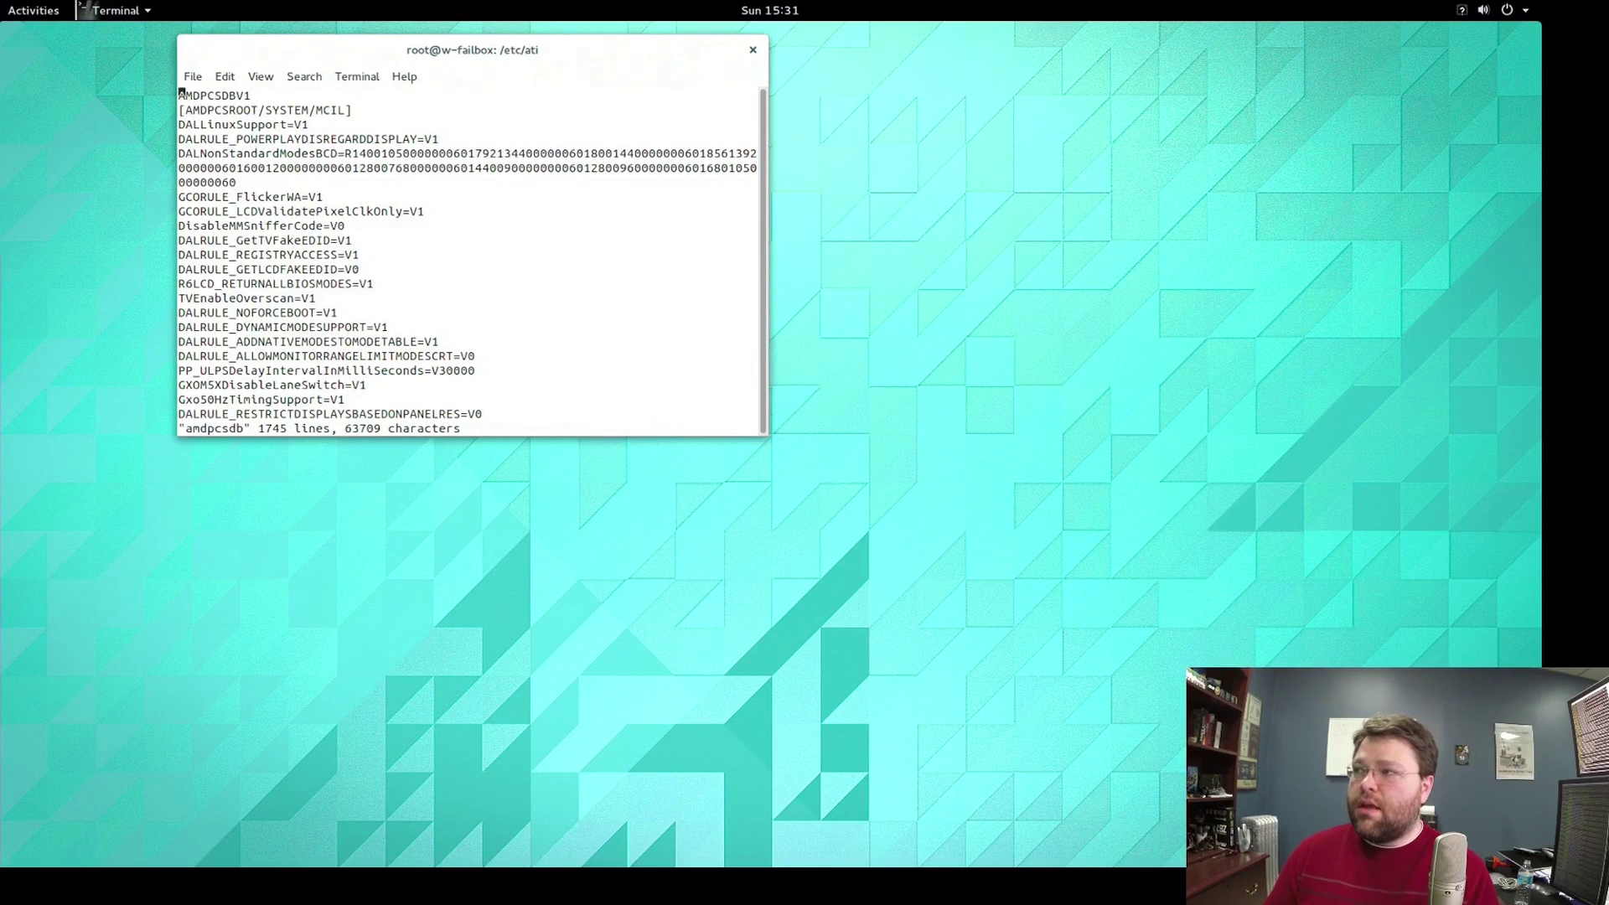
key(Down)
key(Down)
key(Down)
key(Down)
key(Down)
key(Down)
key(Down)
key(Down)
key(Down)
key(Down)
key(Down)
key(Down)
key(Up)
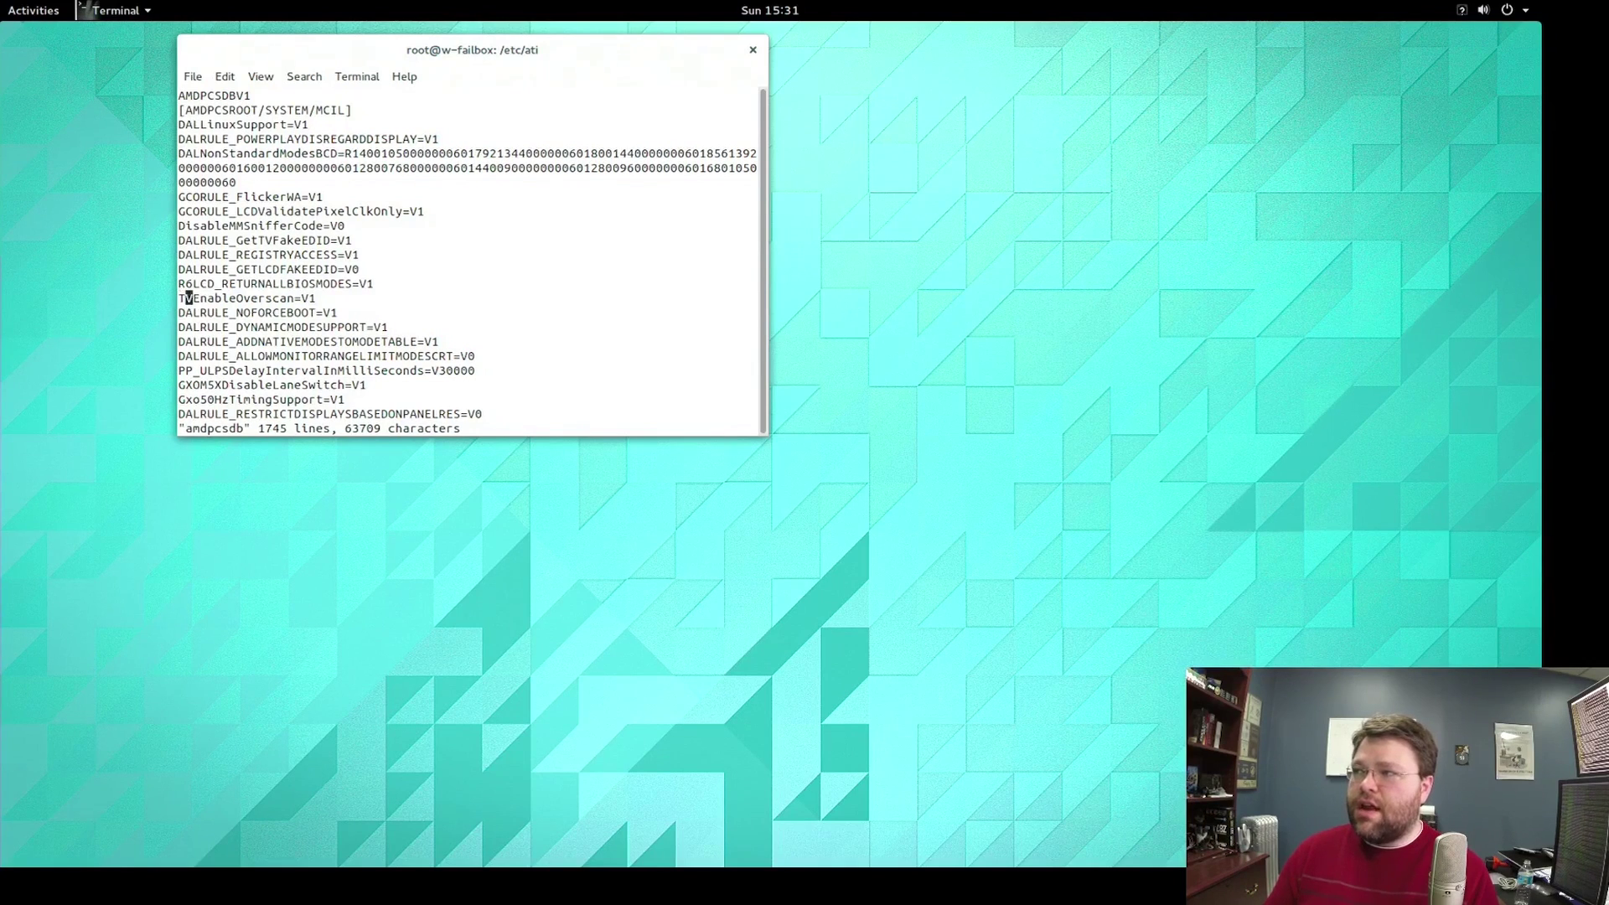
key(Right)
key(Right)
key(Right)
key(Right)
key(Right)
key(Right)
key(Right)
key(Right)
key(Right)
key(Right)
key(Right)
key(Right)
key(Right)
key(Right)
key(Right)
key(Right)
key(Right)
key(Right)
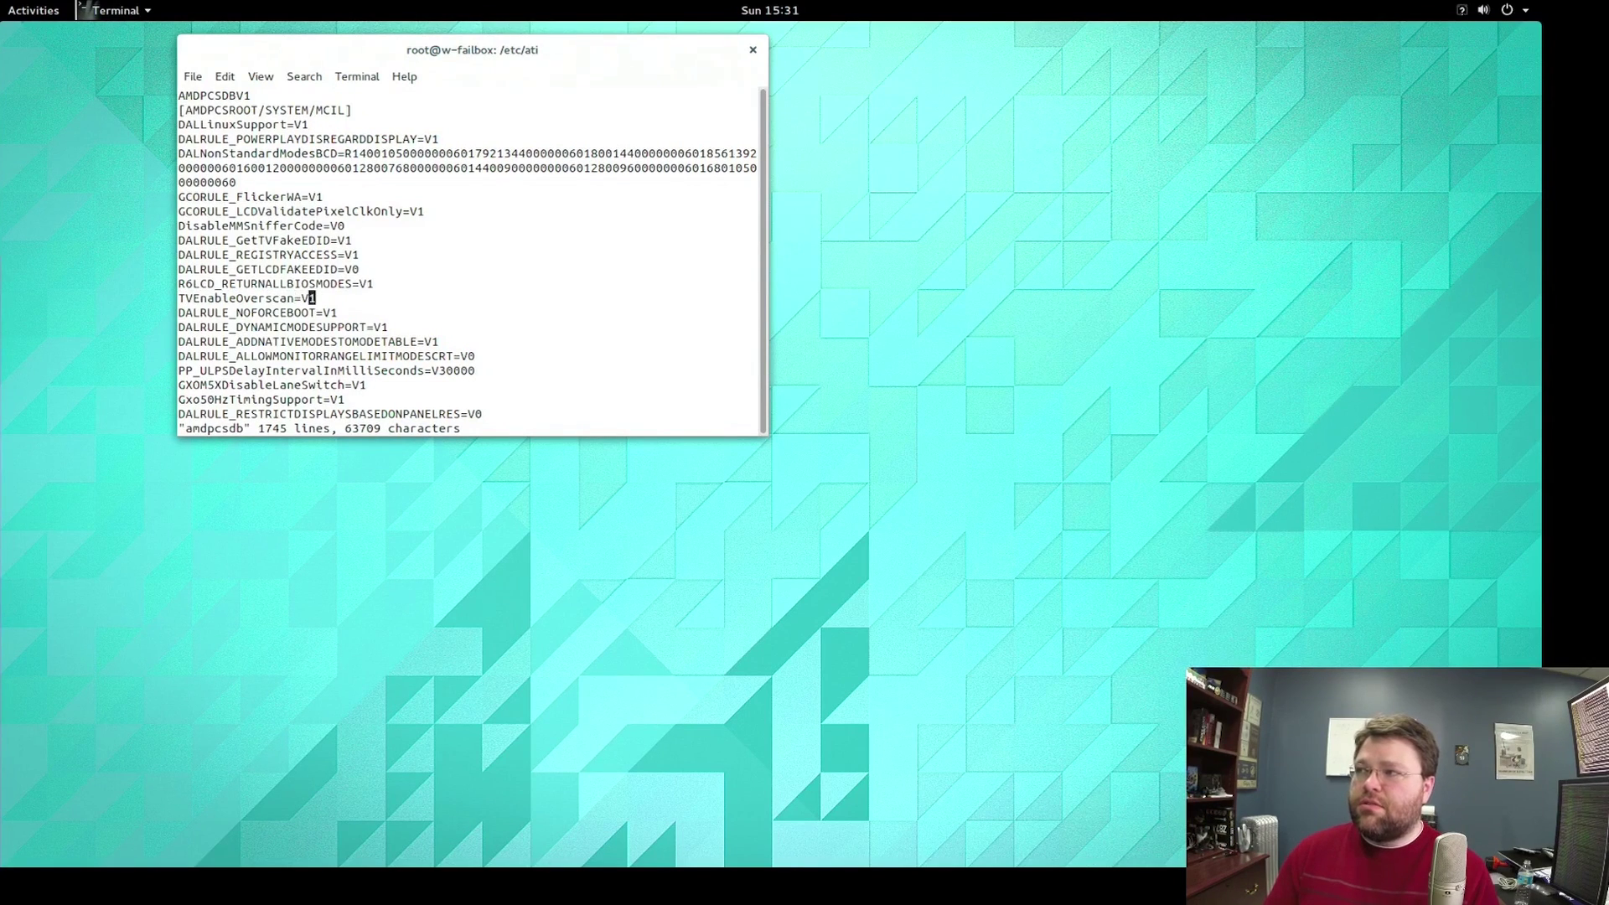
Save amdpcsdb with :w, quit vi with :q, and begin typing amdcccle.
text(:w)
key(Return)
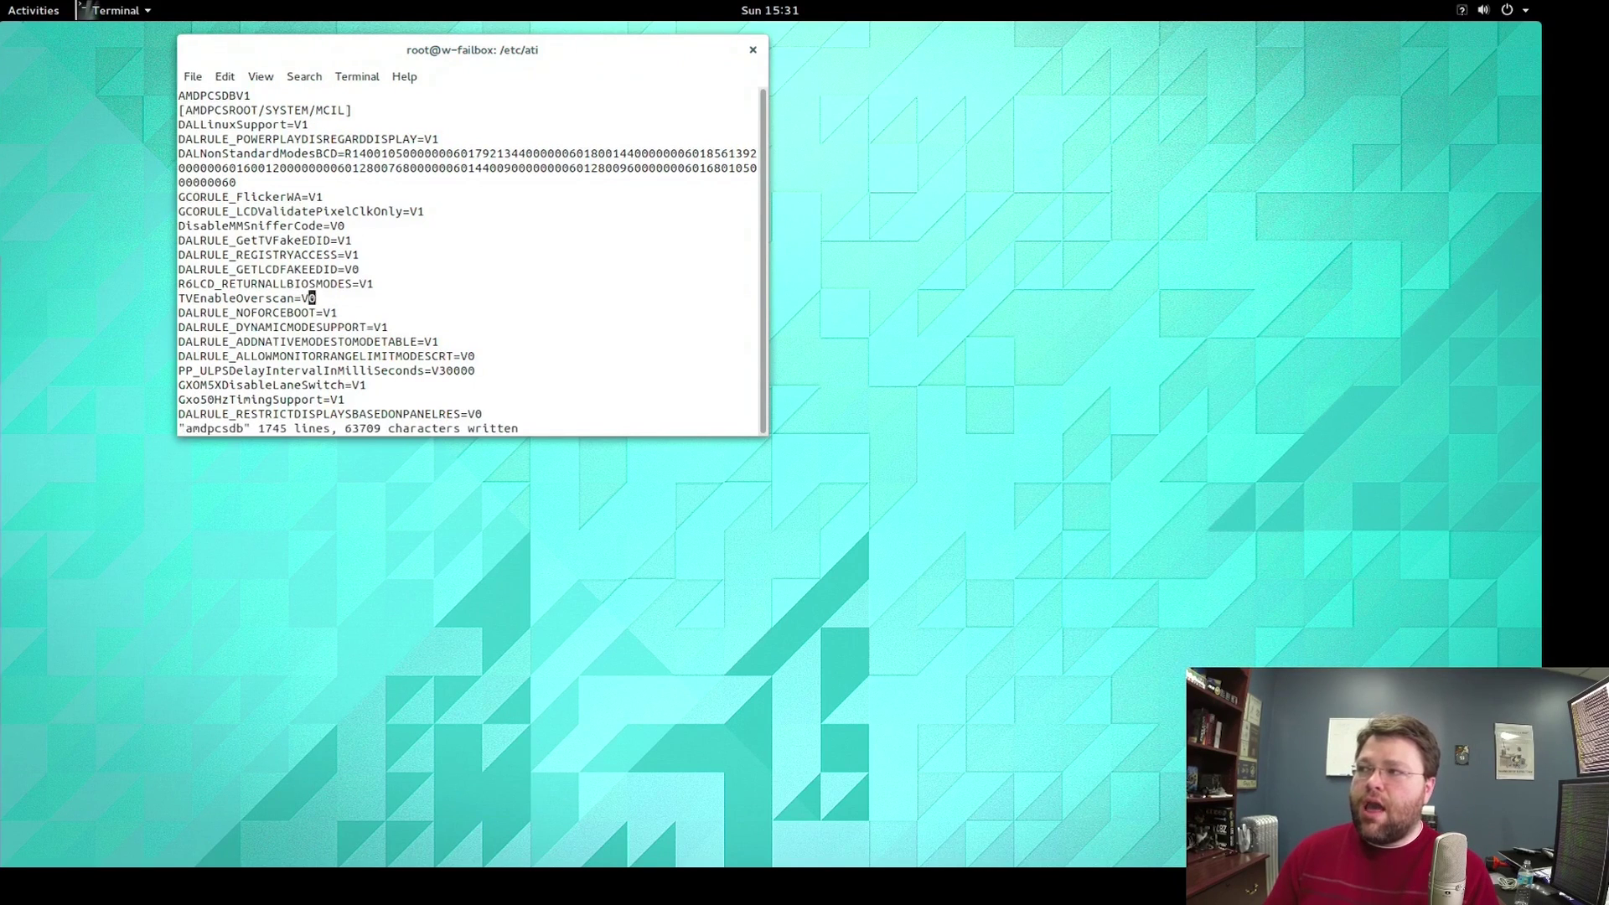
text(:q)
key(Return)
text(amdc)
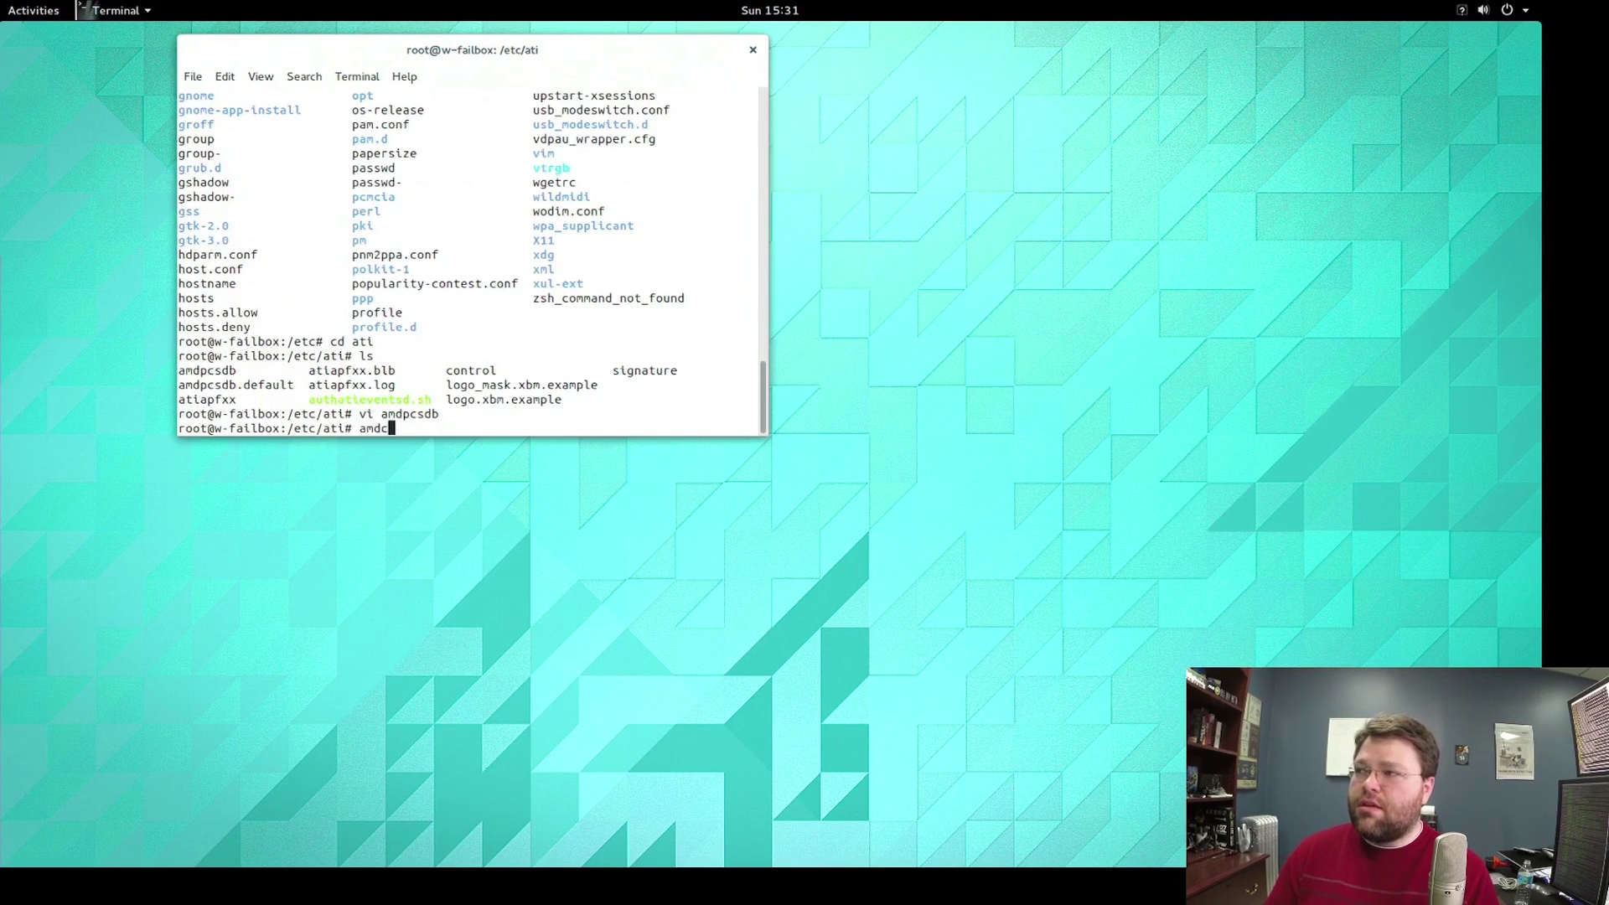
Launch amdcccle and browse Display Options, the Display Manager and connected display info.
key(Tab)
key(Tab)
key(Tab)
key(Tab)
text(c)
key(Tab)
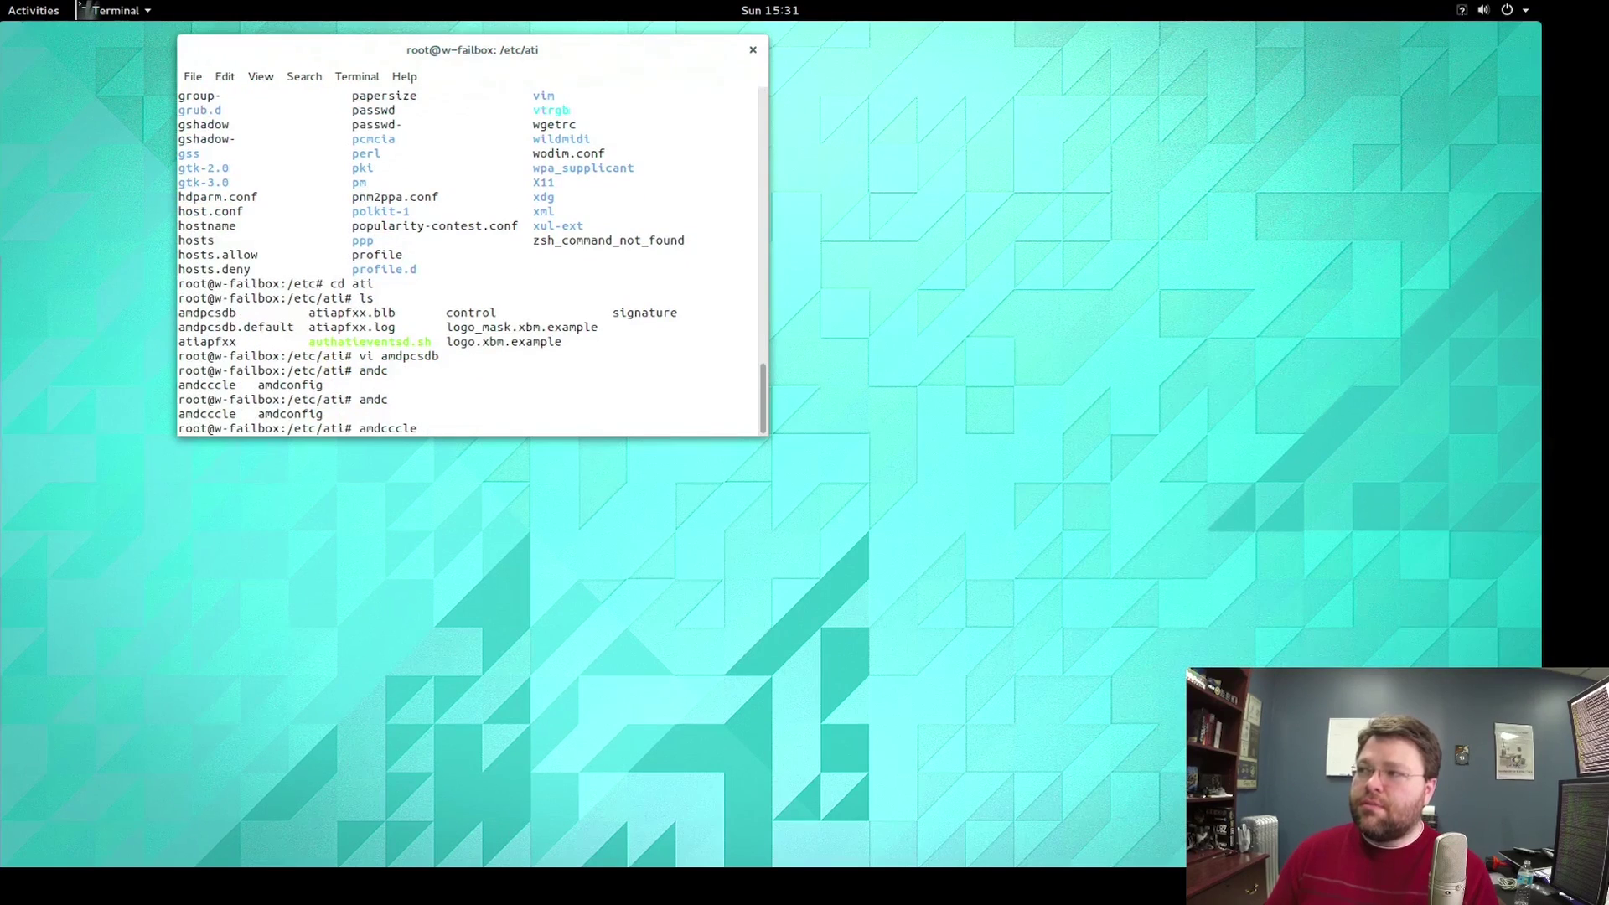
key(Return)
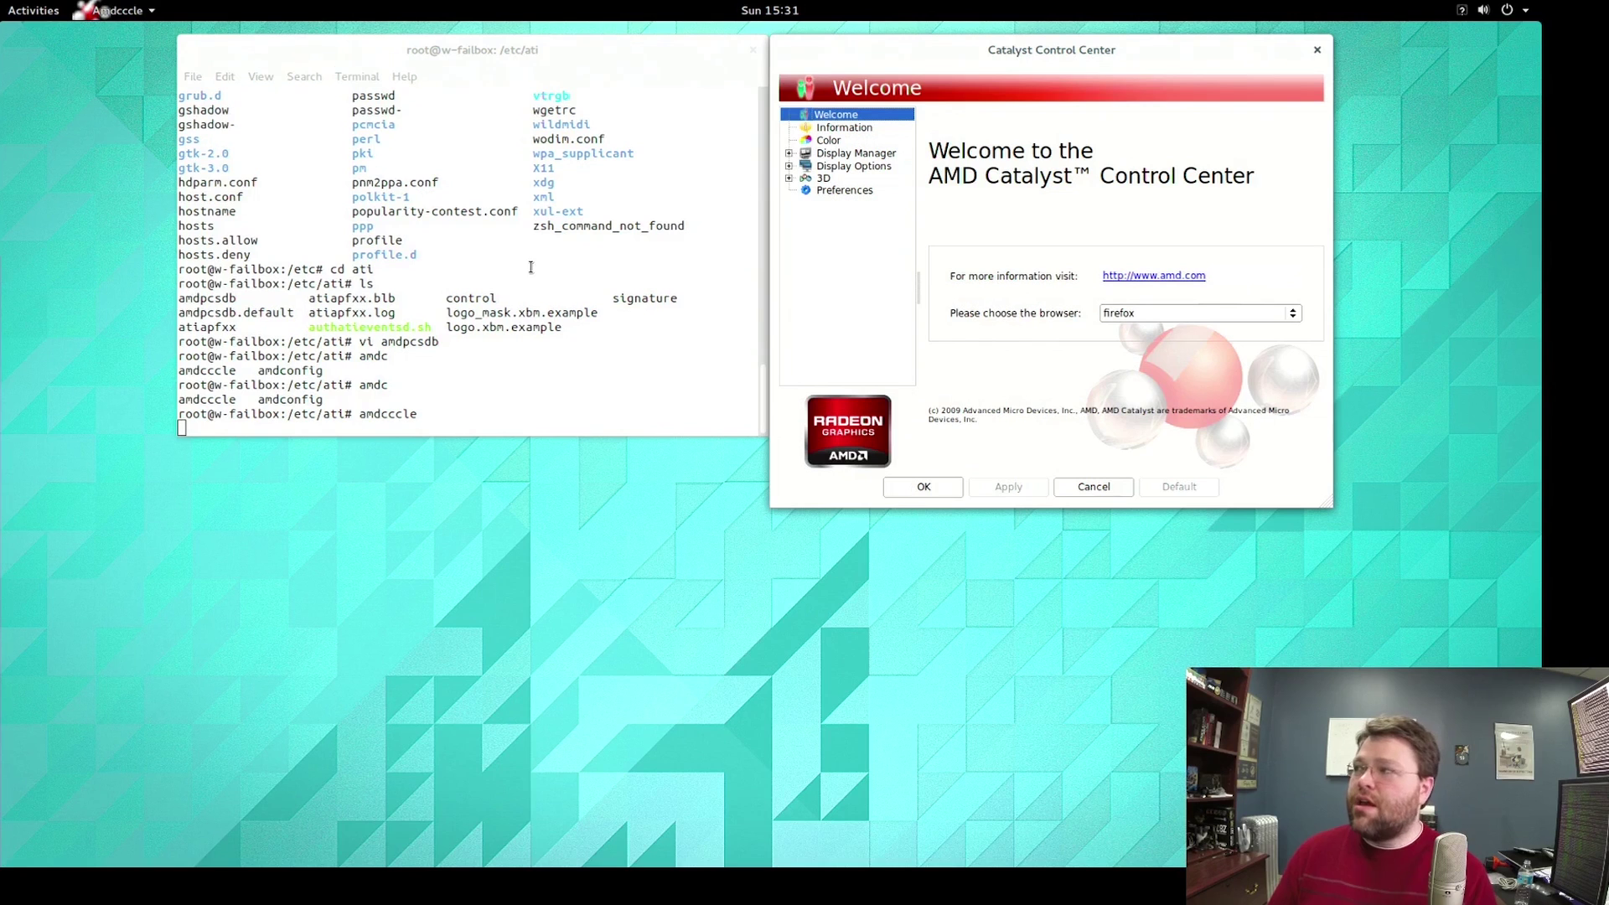
click(862, 167)
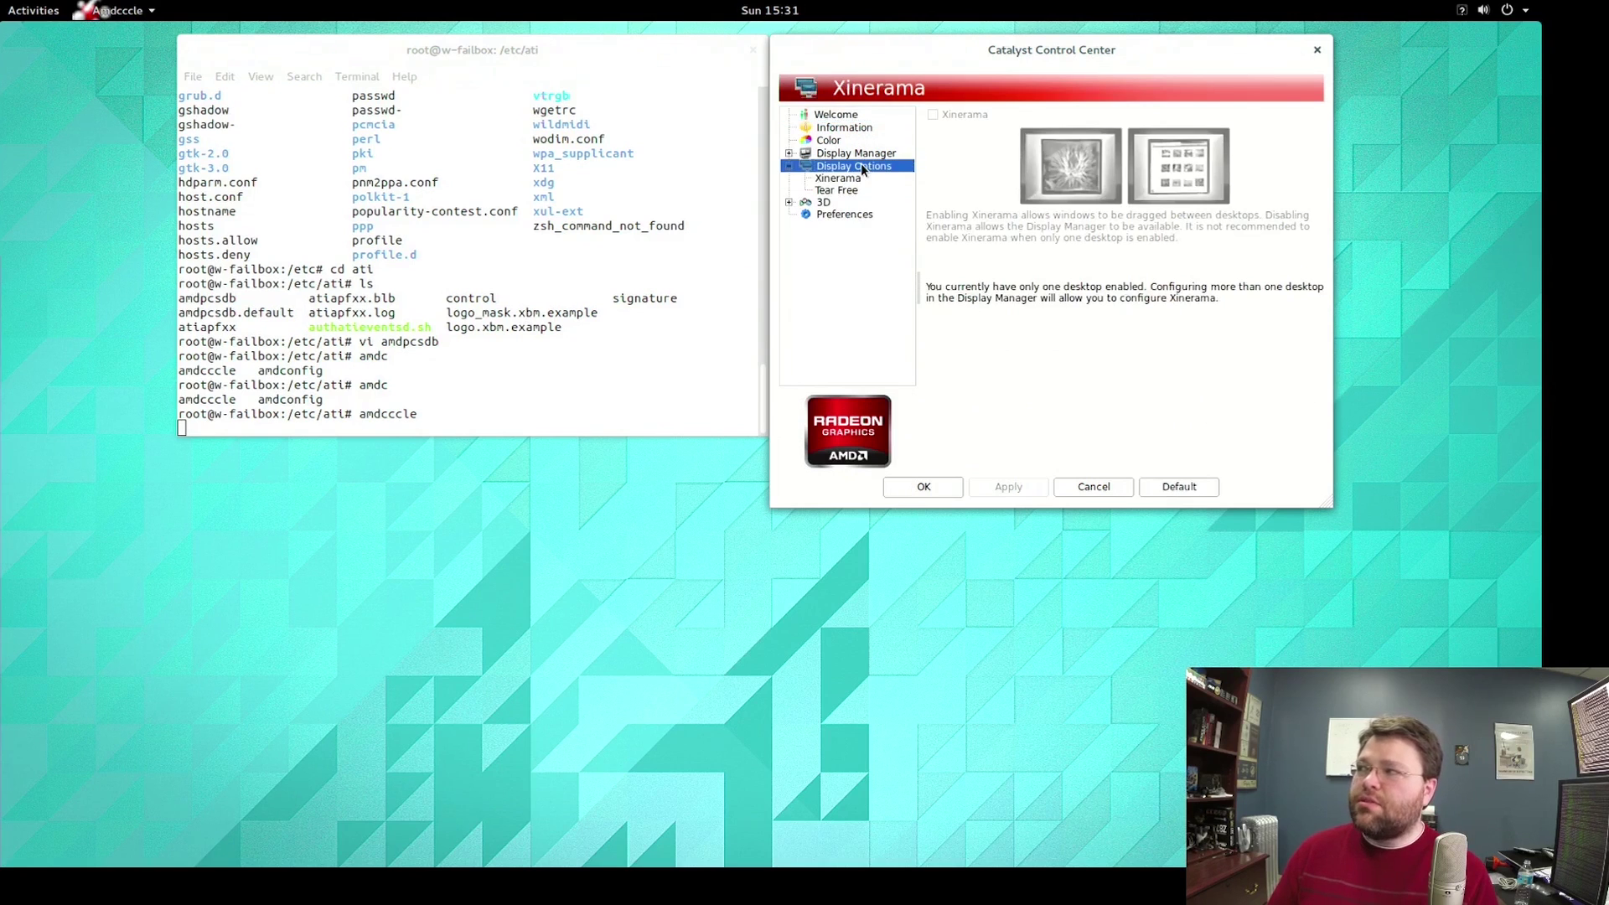
click(855, 154)
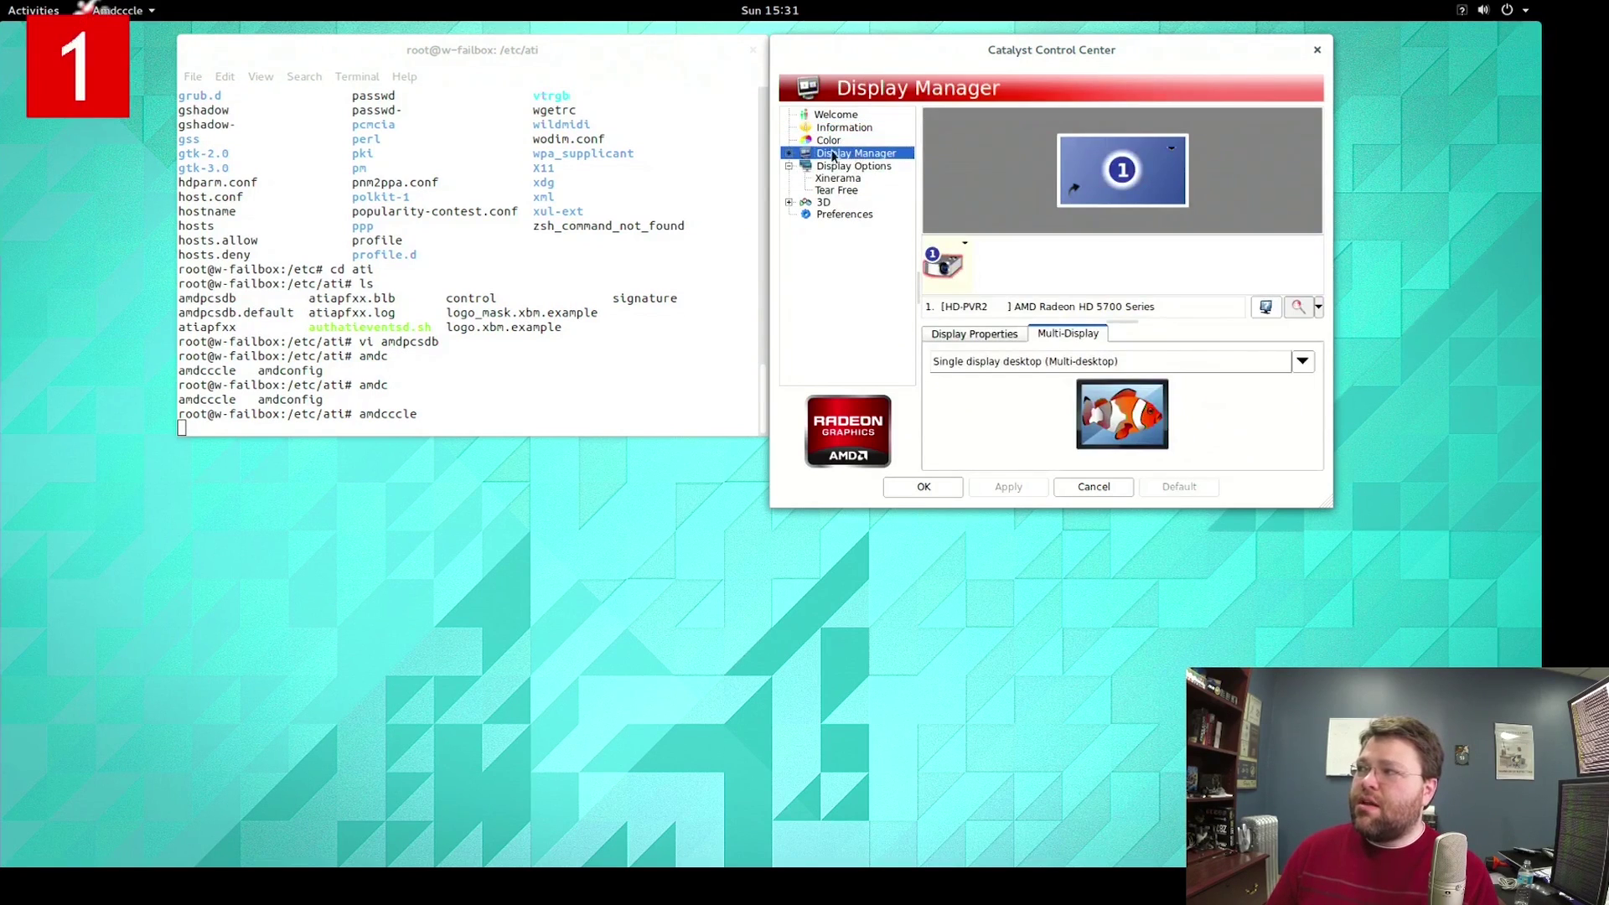
click(789, 153)
click(841, 166)
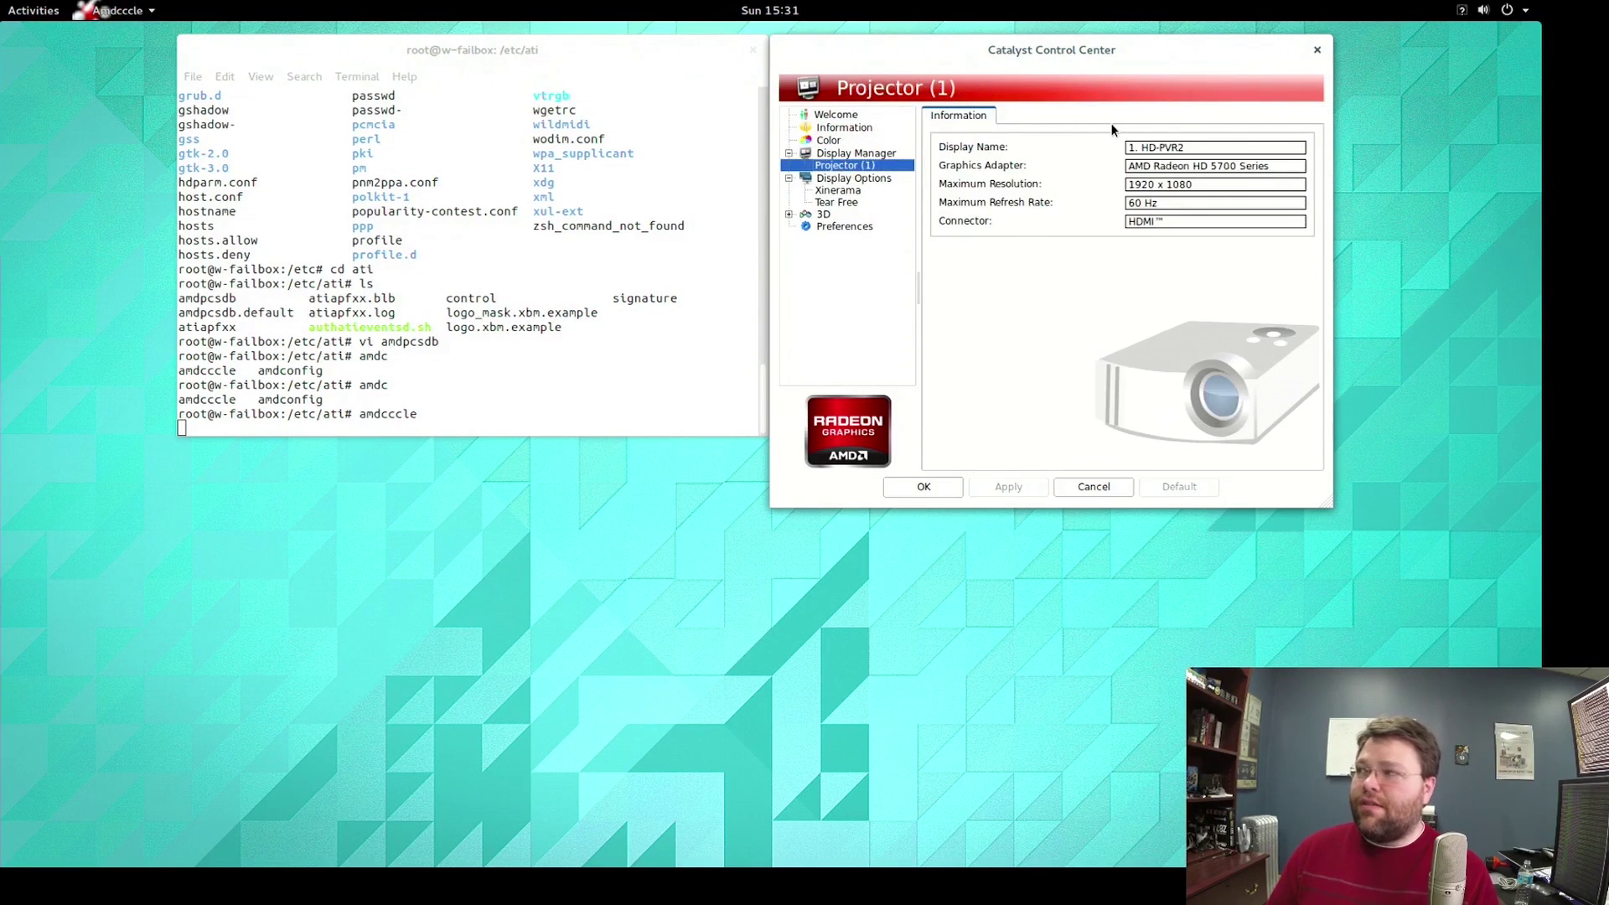
Enable Tear Free Desktop on the Tear Free page and confirm with OK.
click(835, 204)
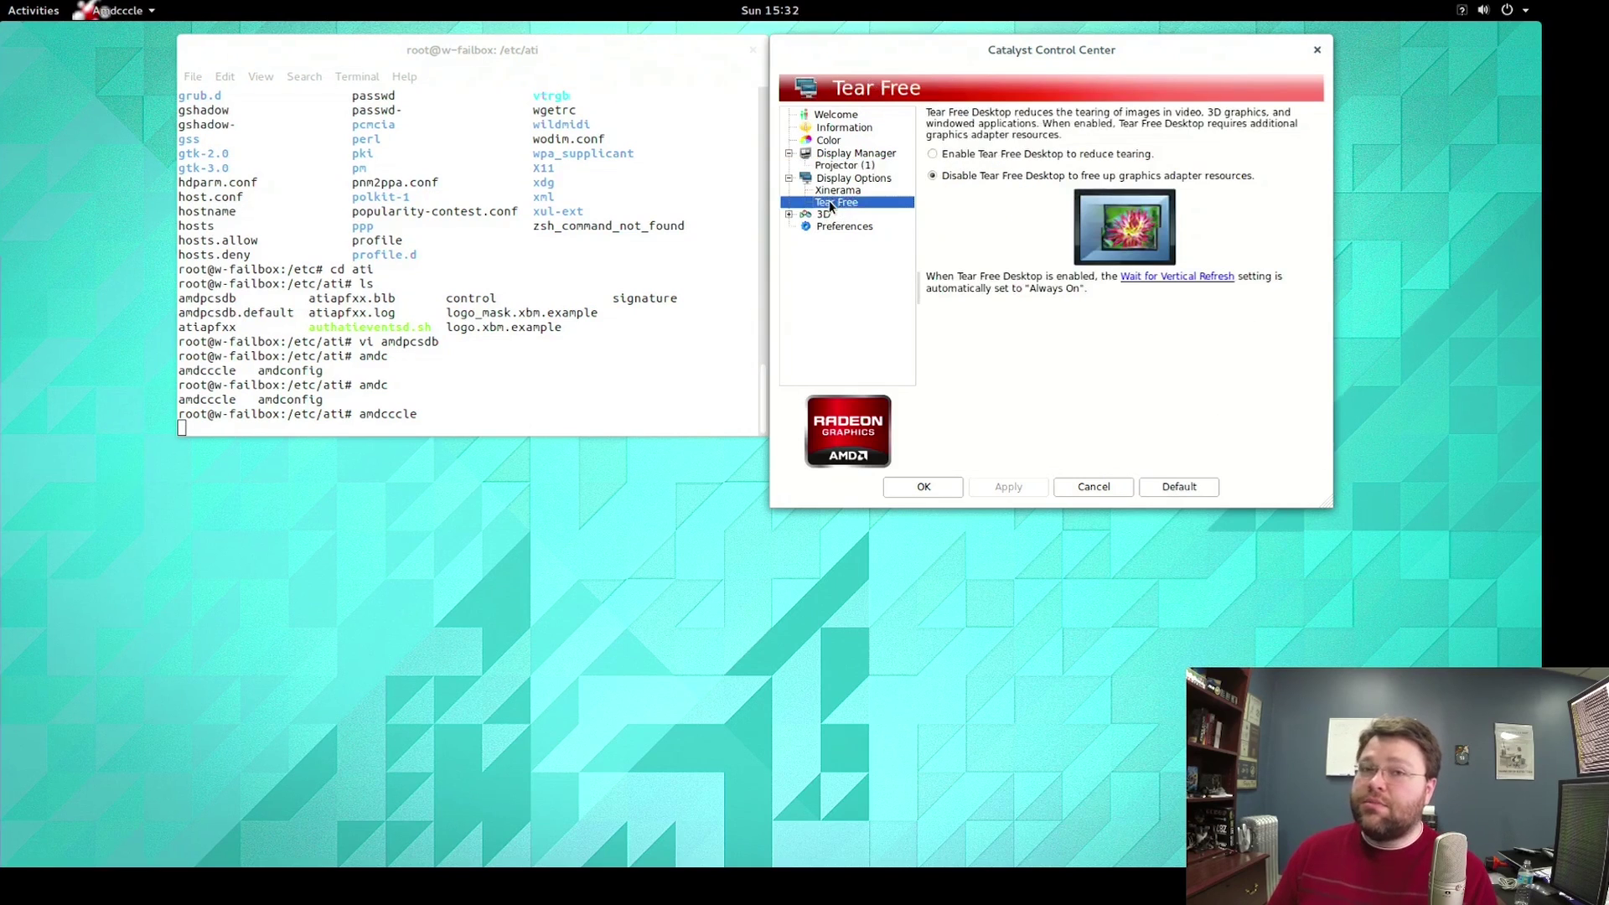
click(820, 215)
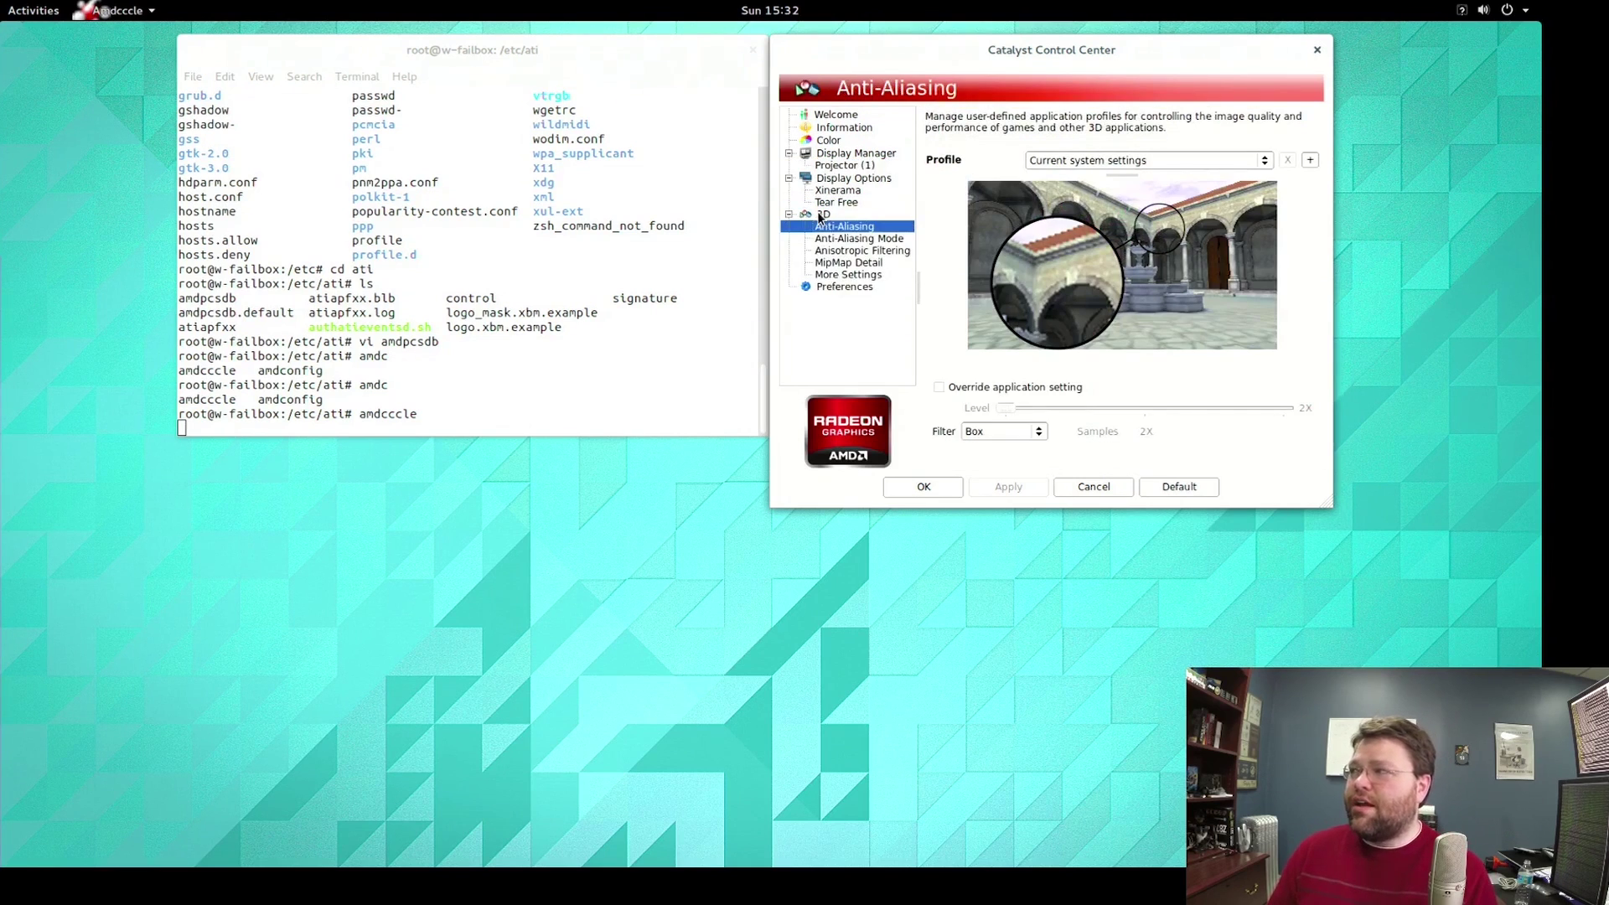
click(836, 204)
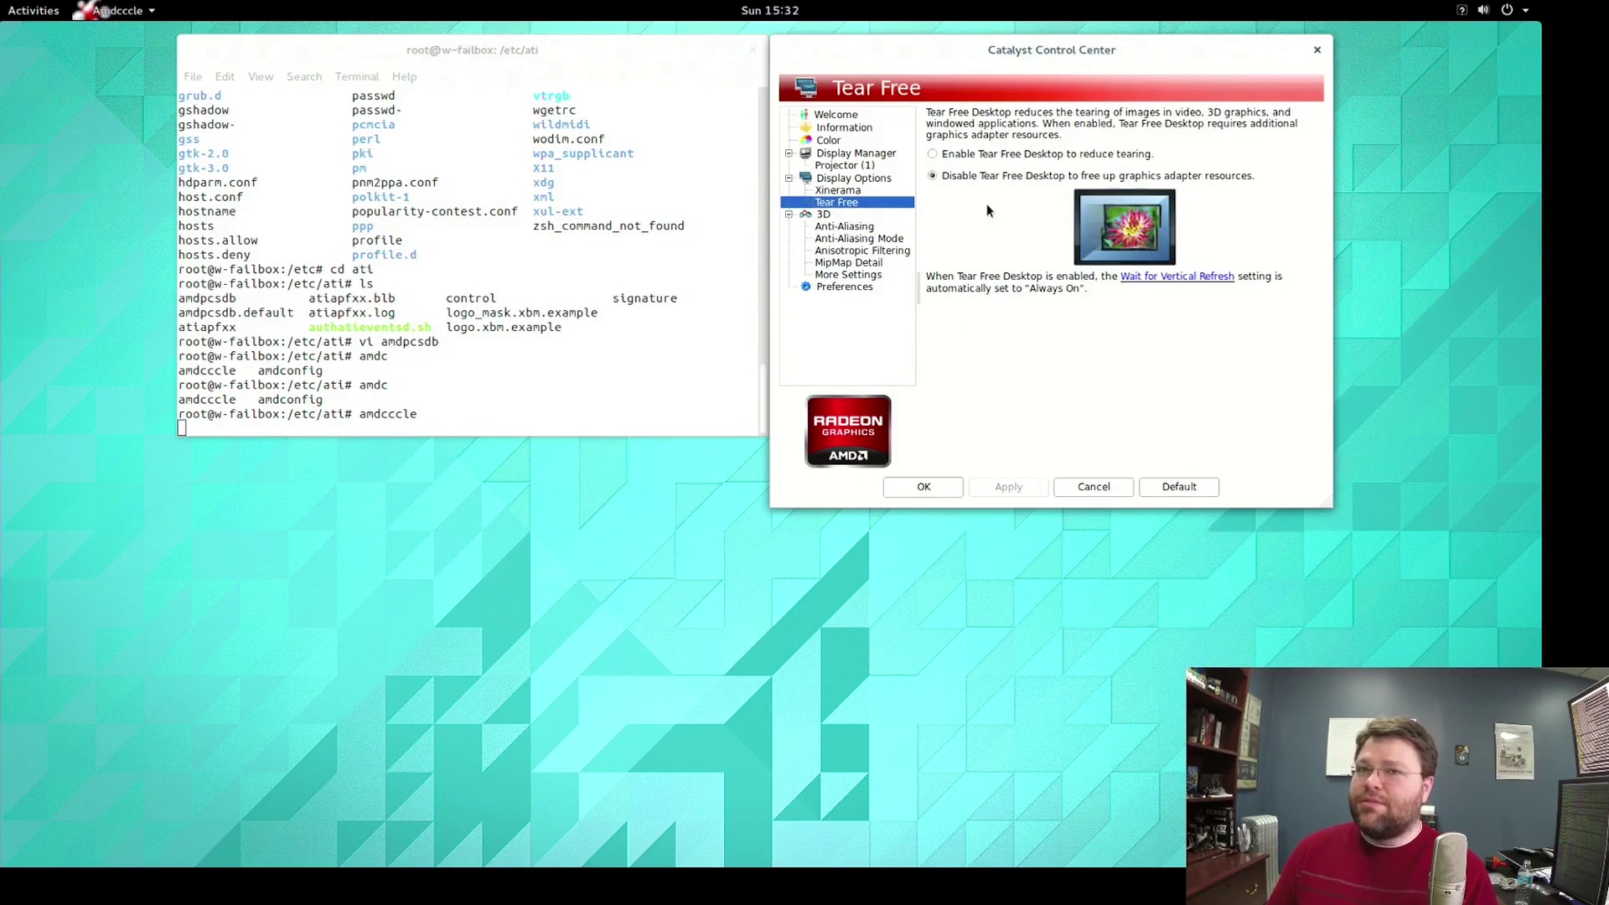
click(987, 156)
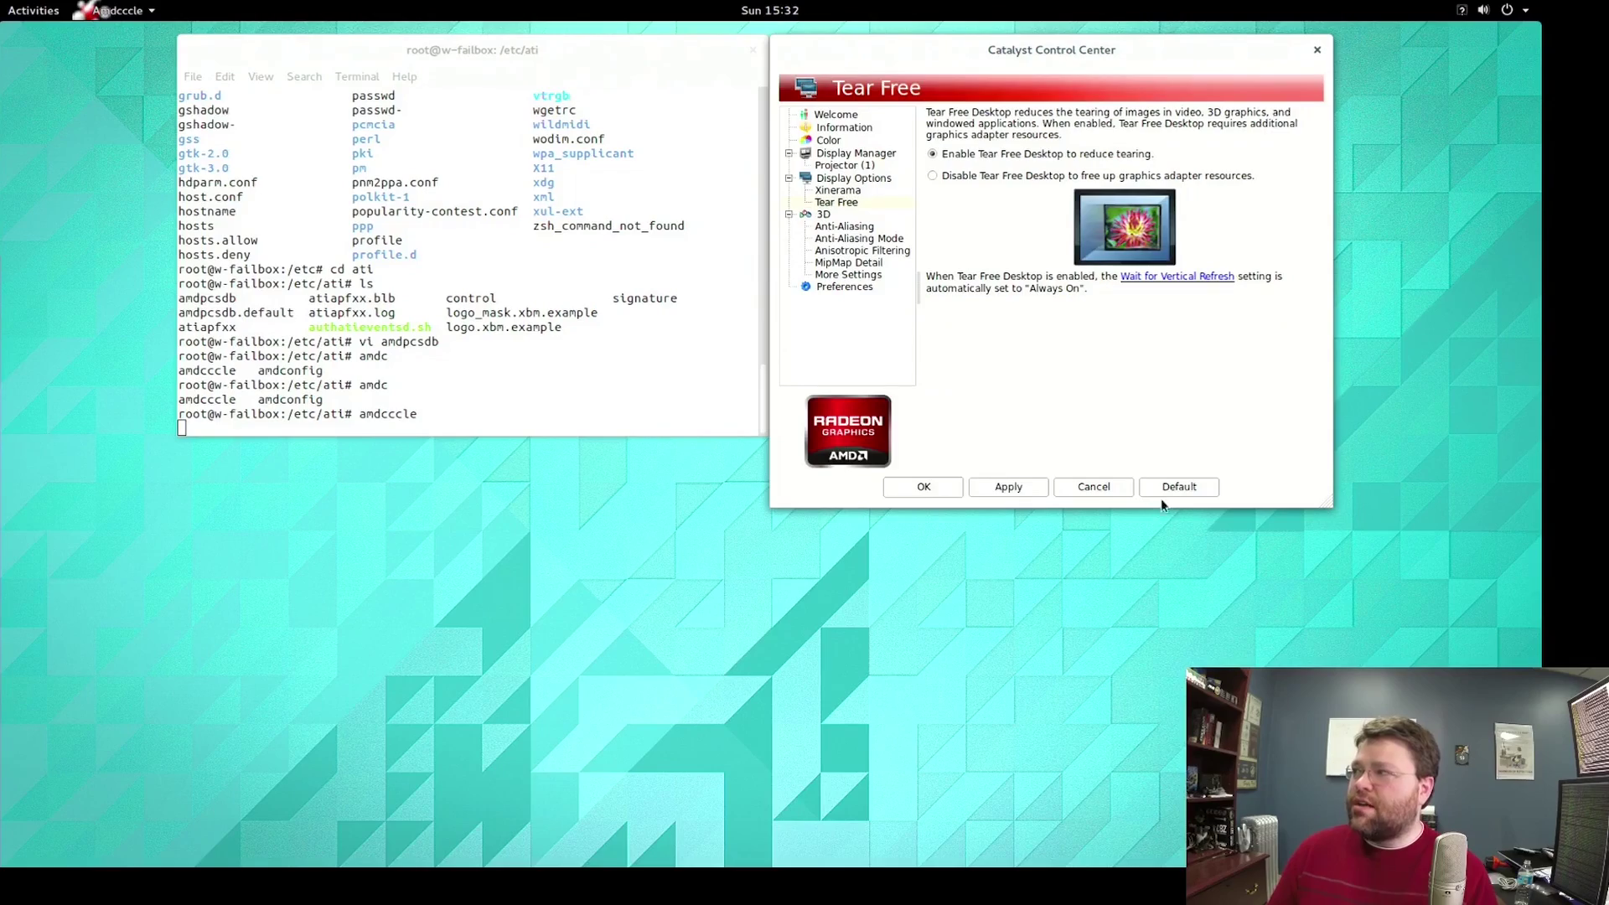
drag(965, 48, 746, 163)
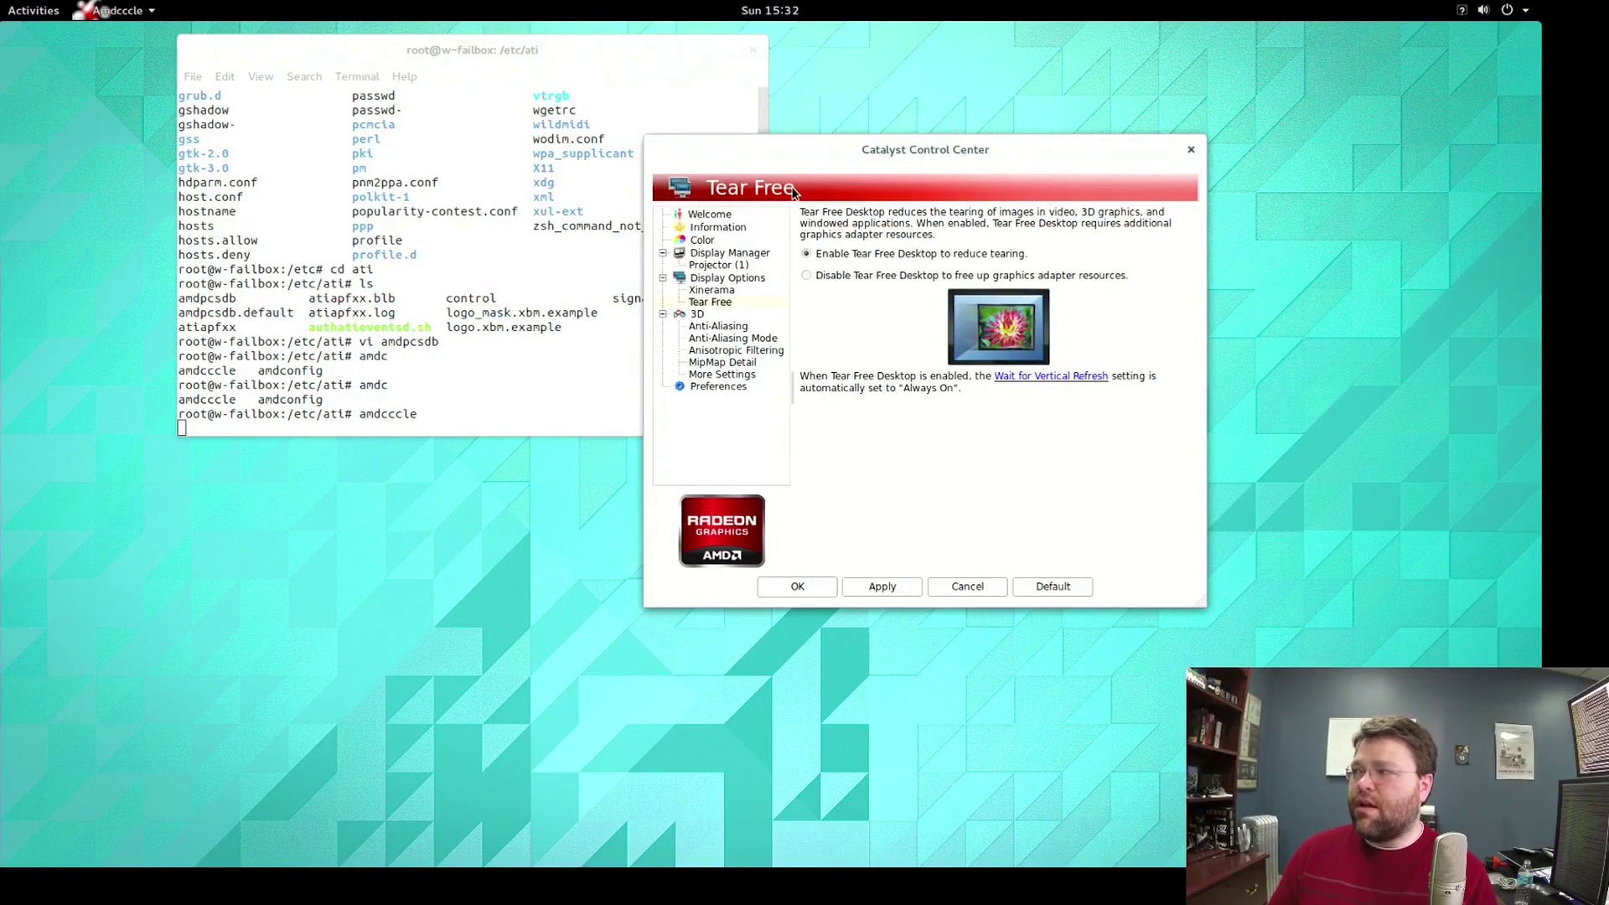
click(798, 586)
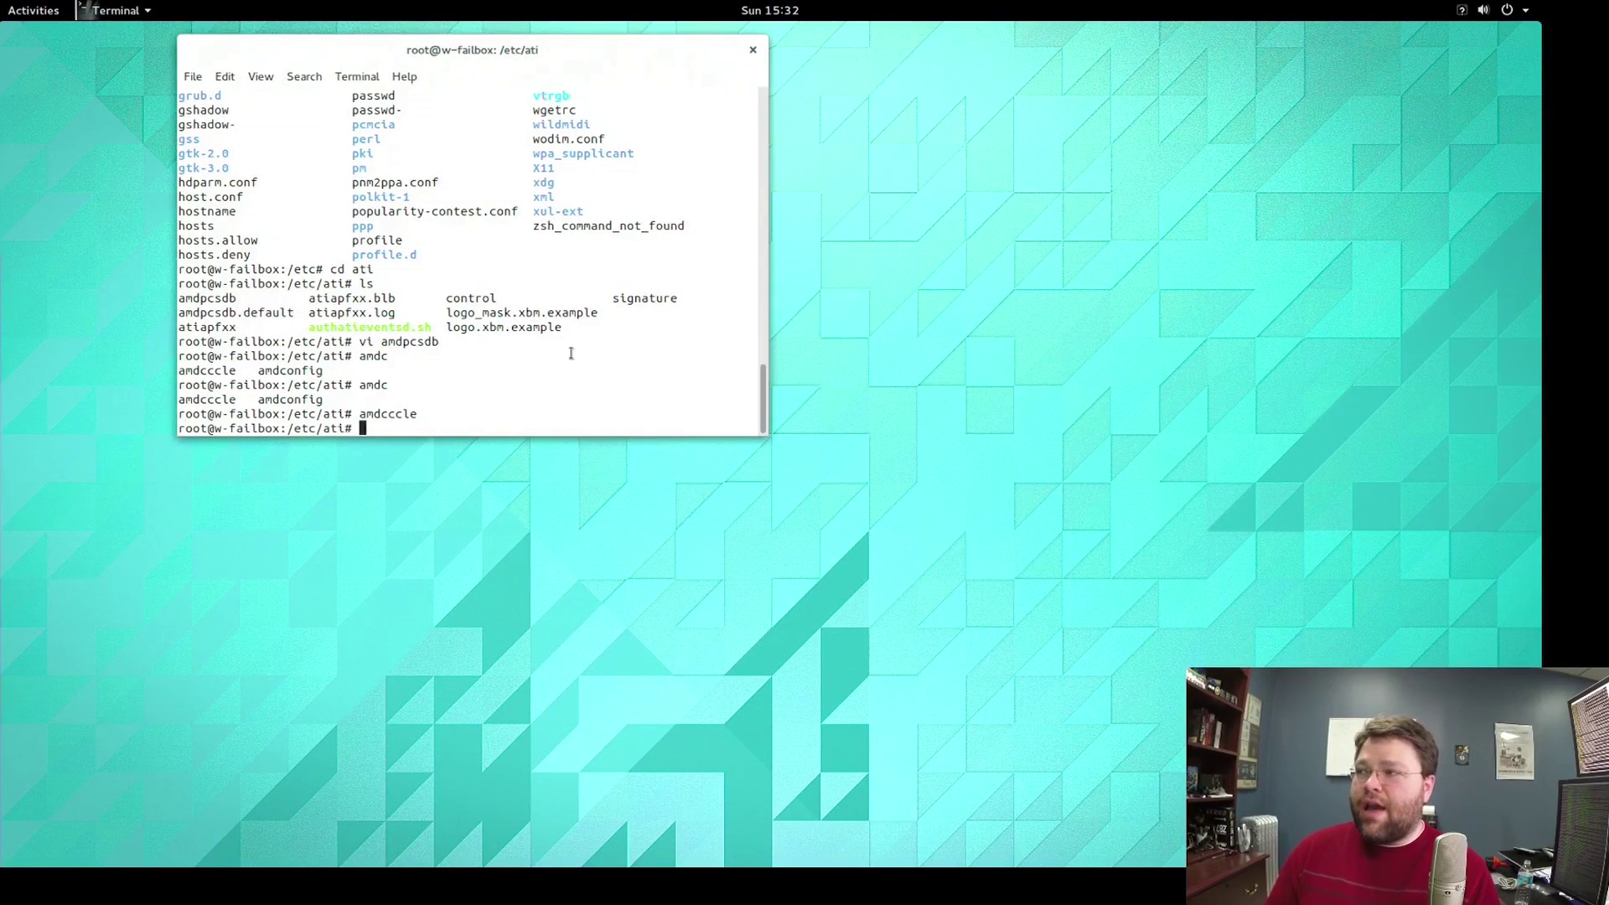
key(Up)
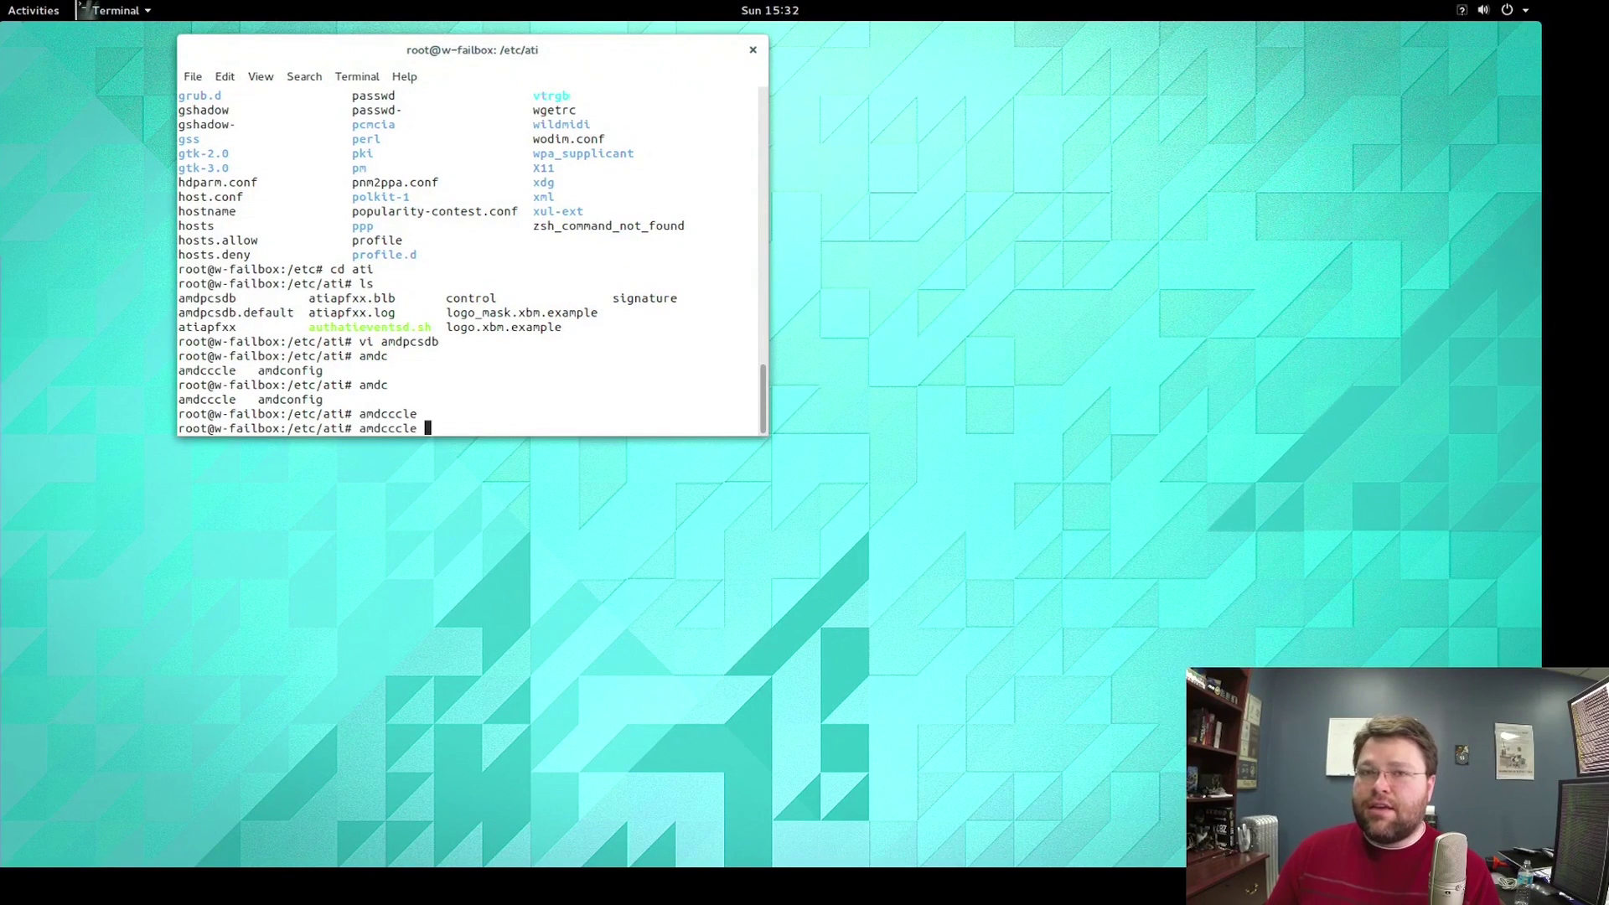
key(Down)
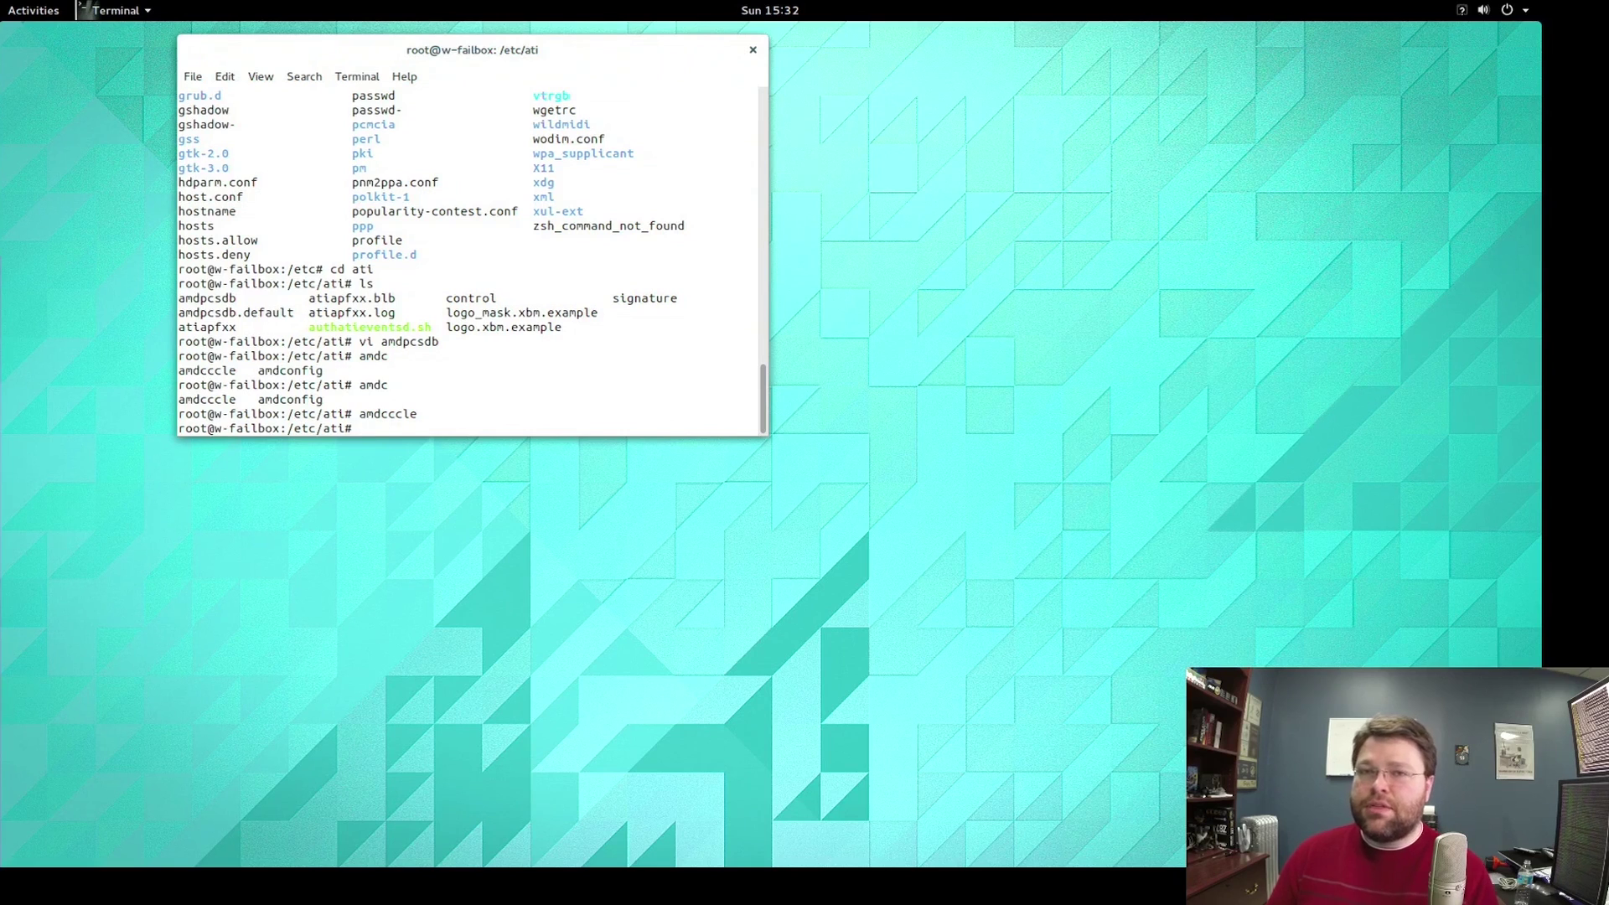
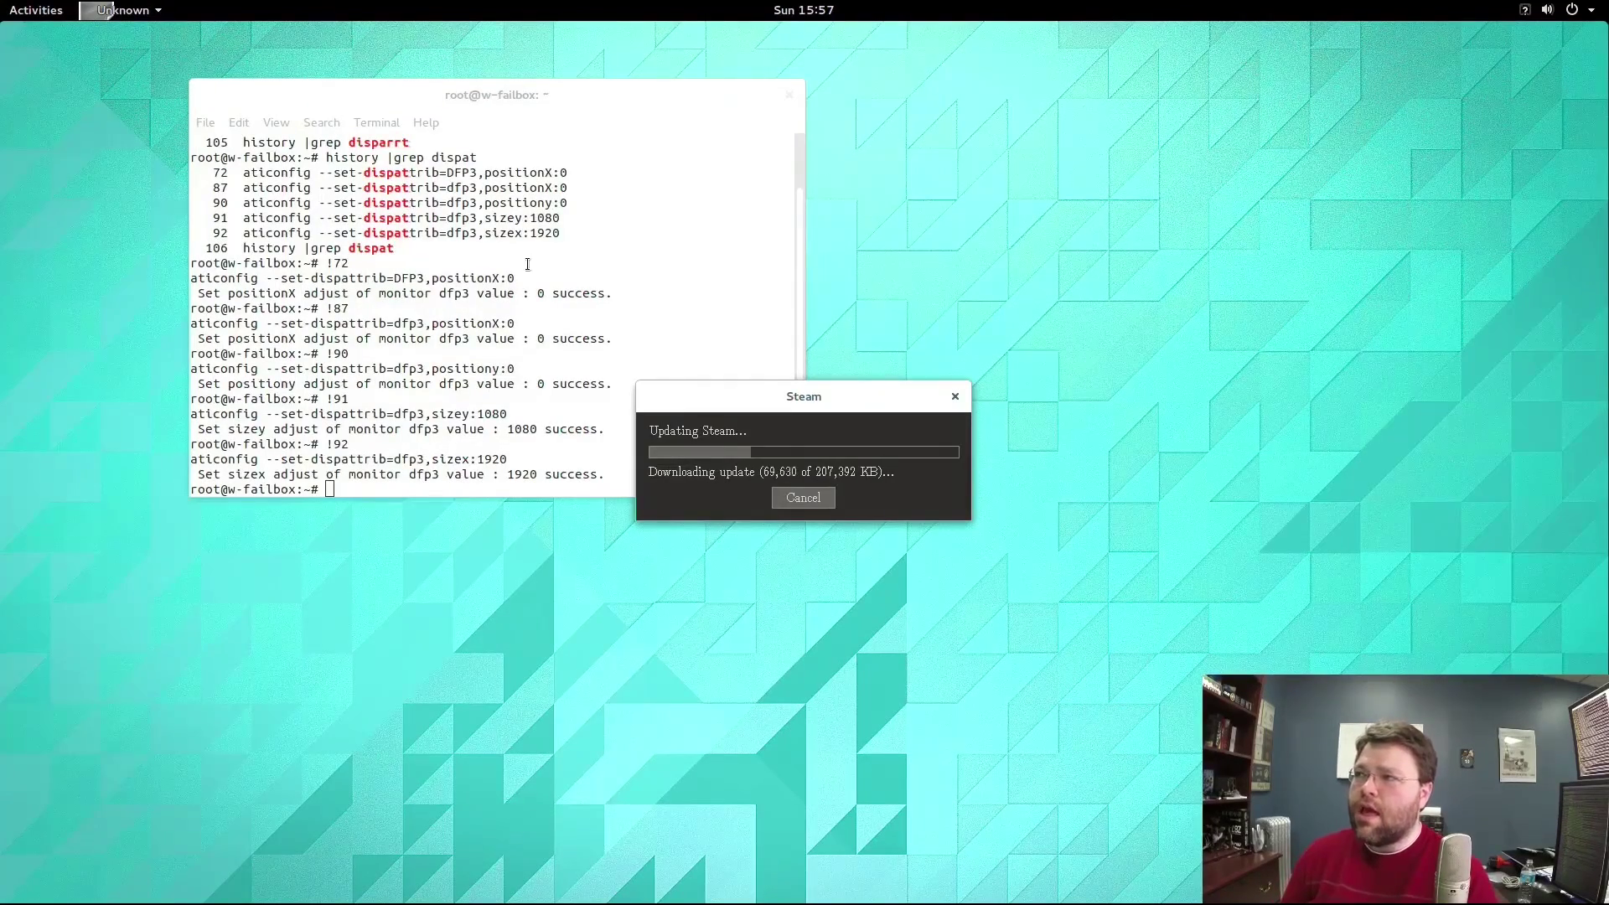
Launch Firefox and search the web for 'download chrome'.
click(39, 10)
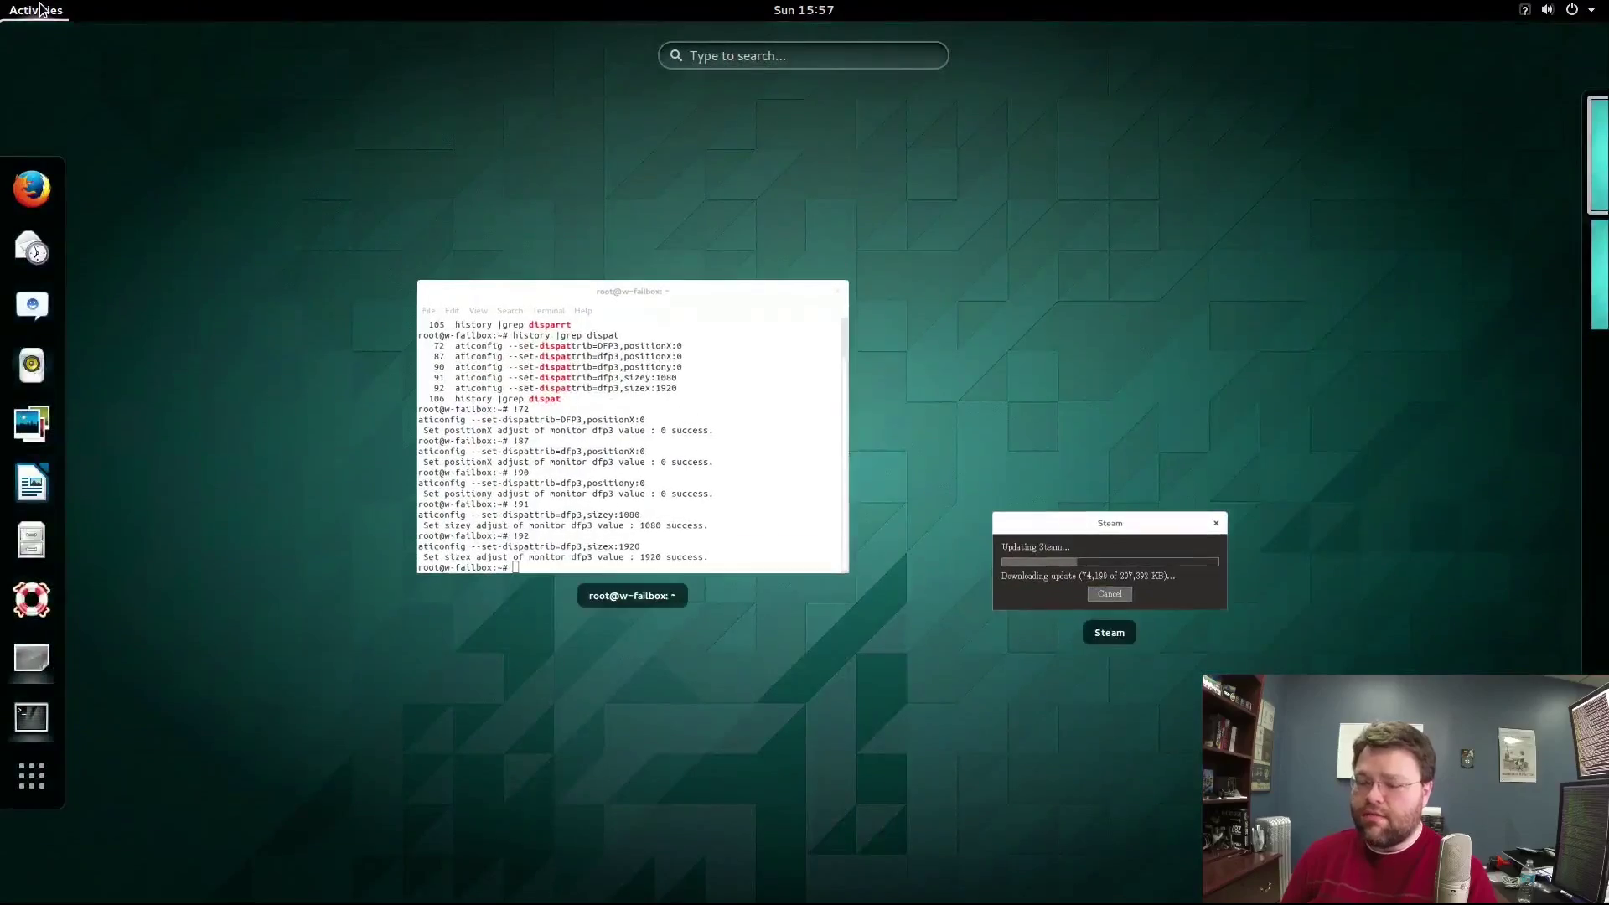
click(32, 188)
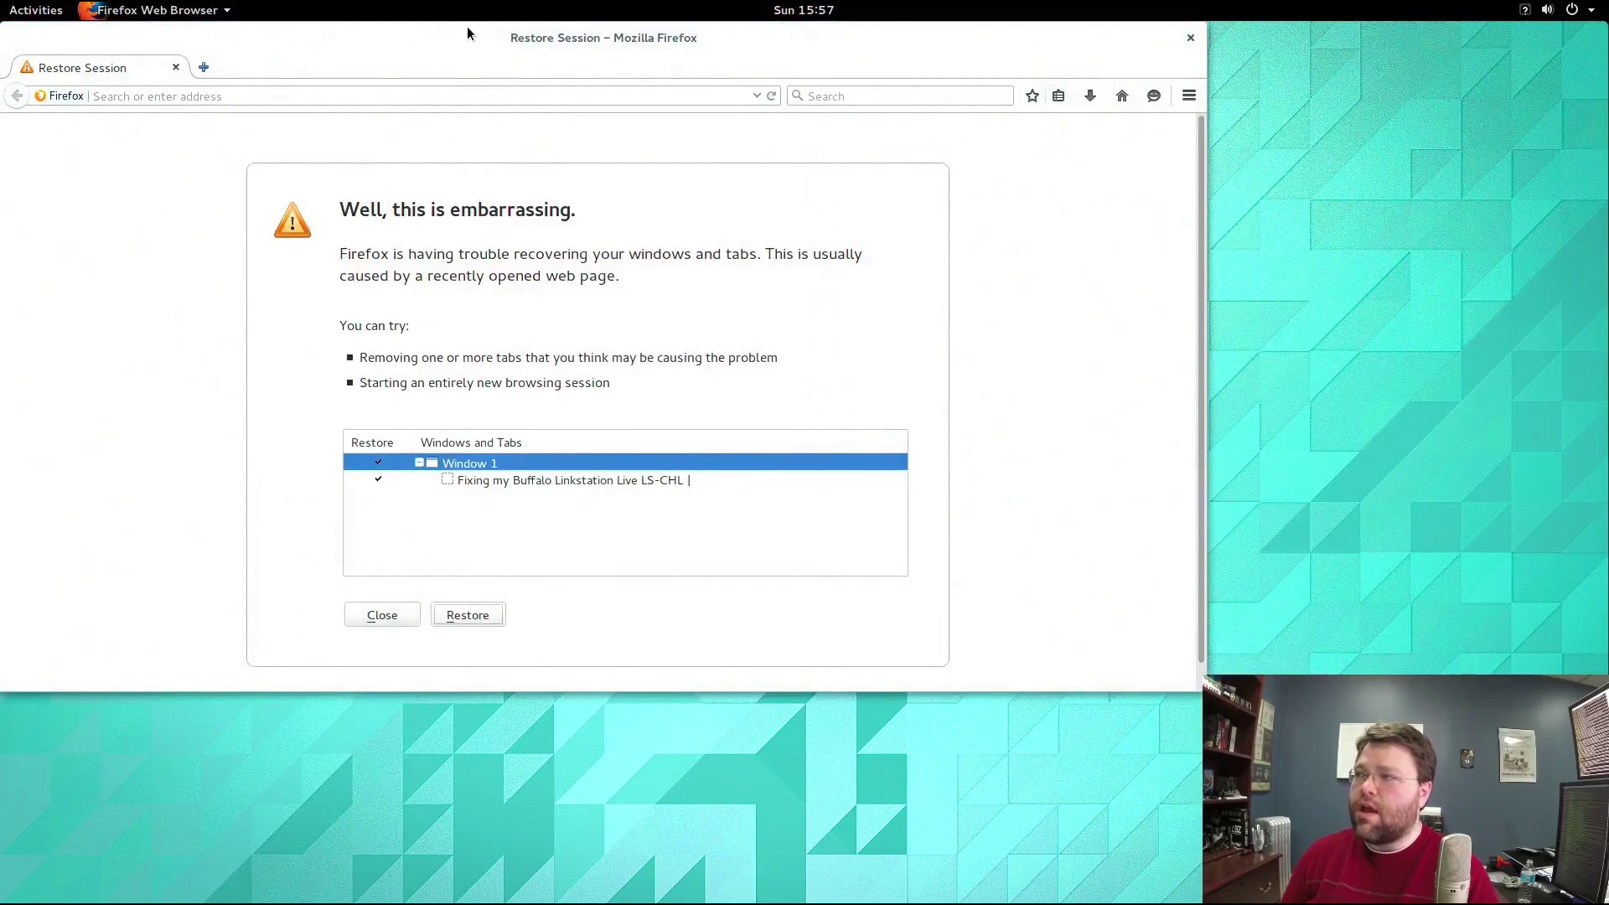
drag(467, 32, 531, 71)
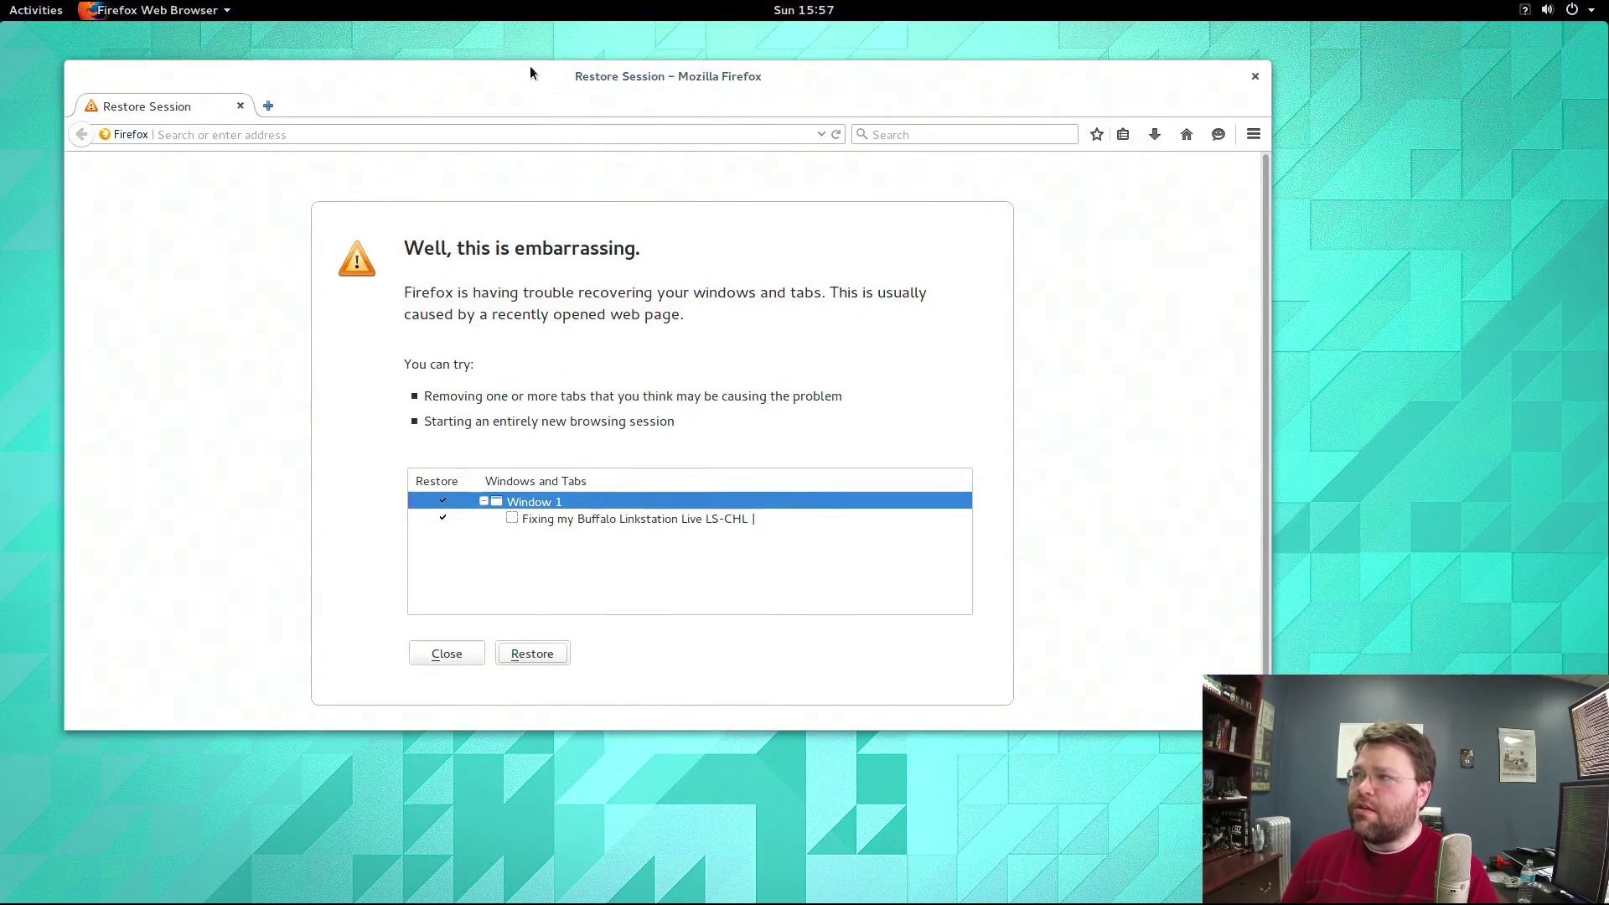
click(494, 136)
text(downl)
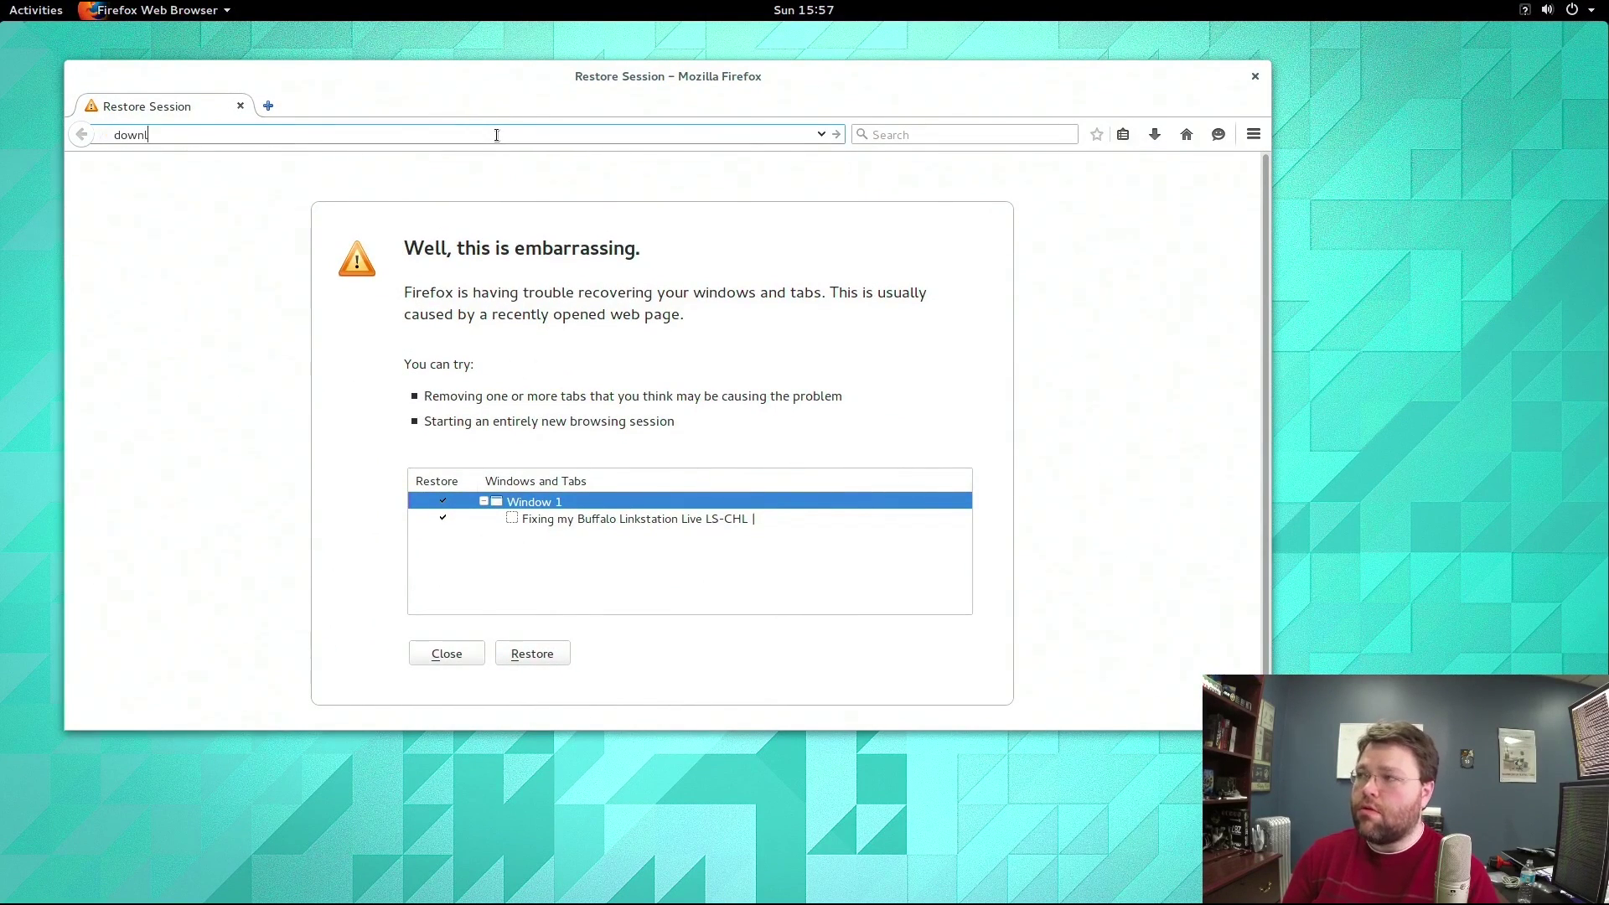
text(oad chrome)
key(Return)
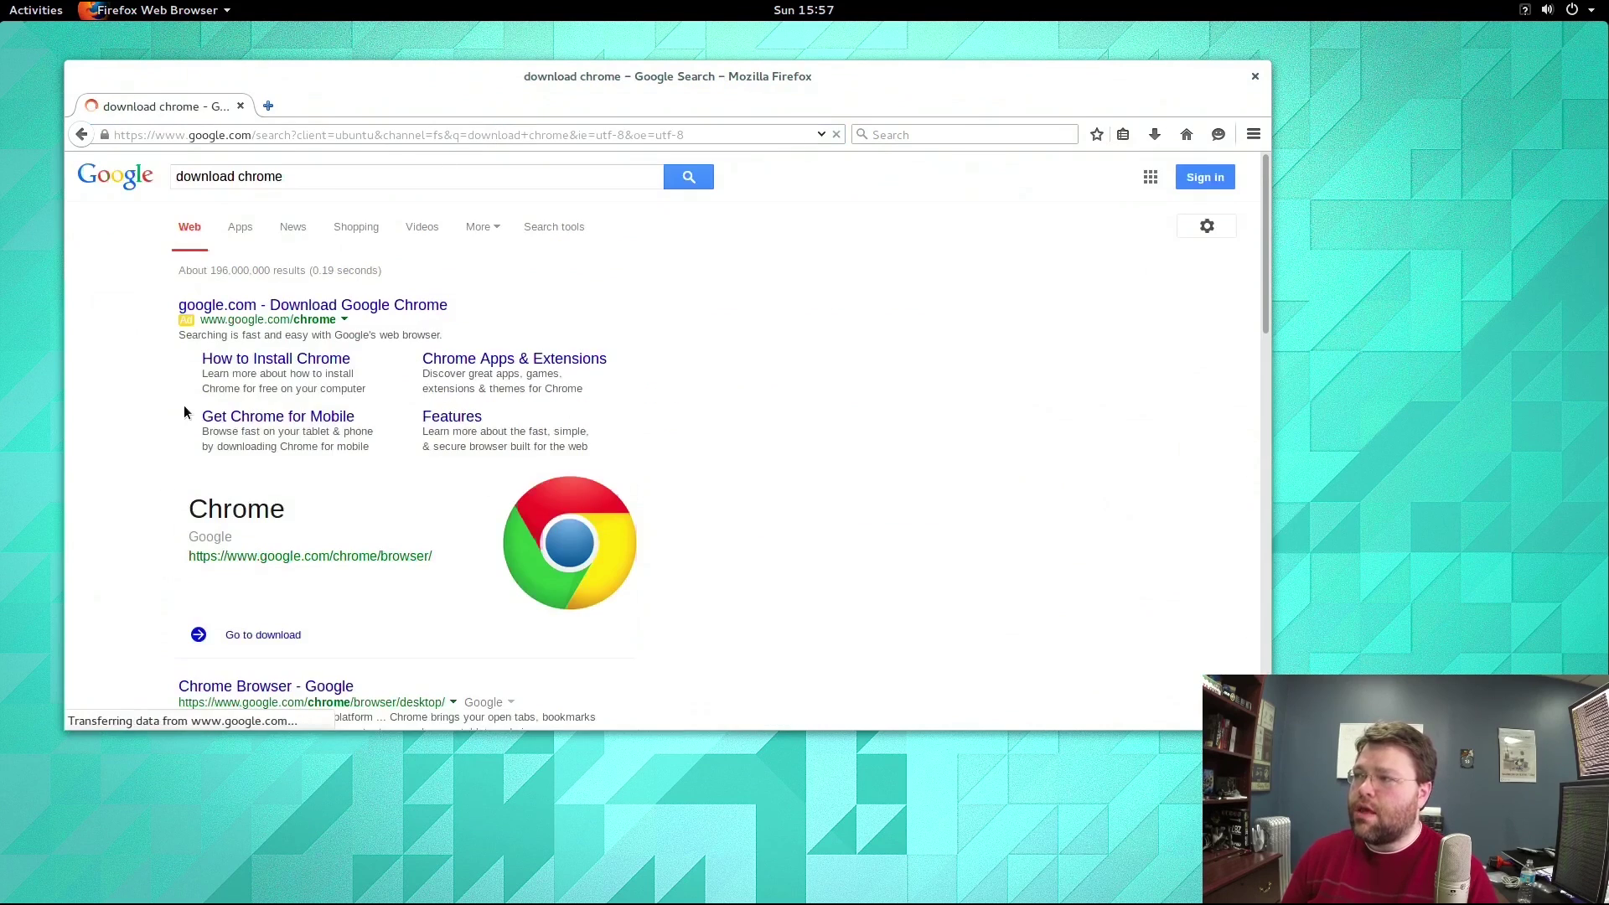
On the Chrome download page, choose the 64-bit .deb (Debian/Ubuntu) package and accept the terms.
scroll(210, 503, down, 5)
scroll(219, 523, up, 3)
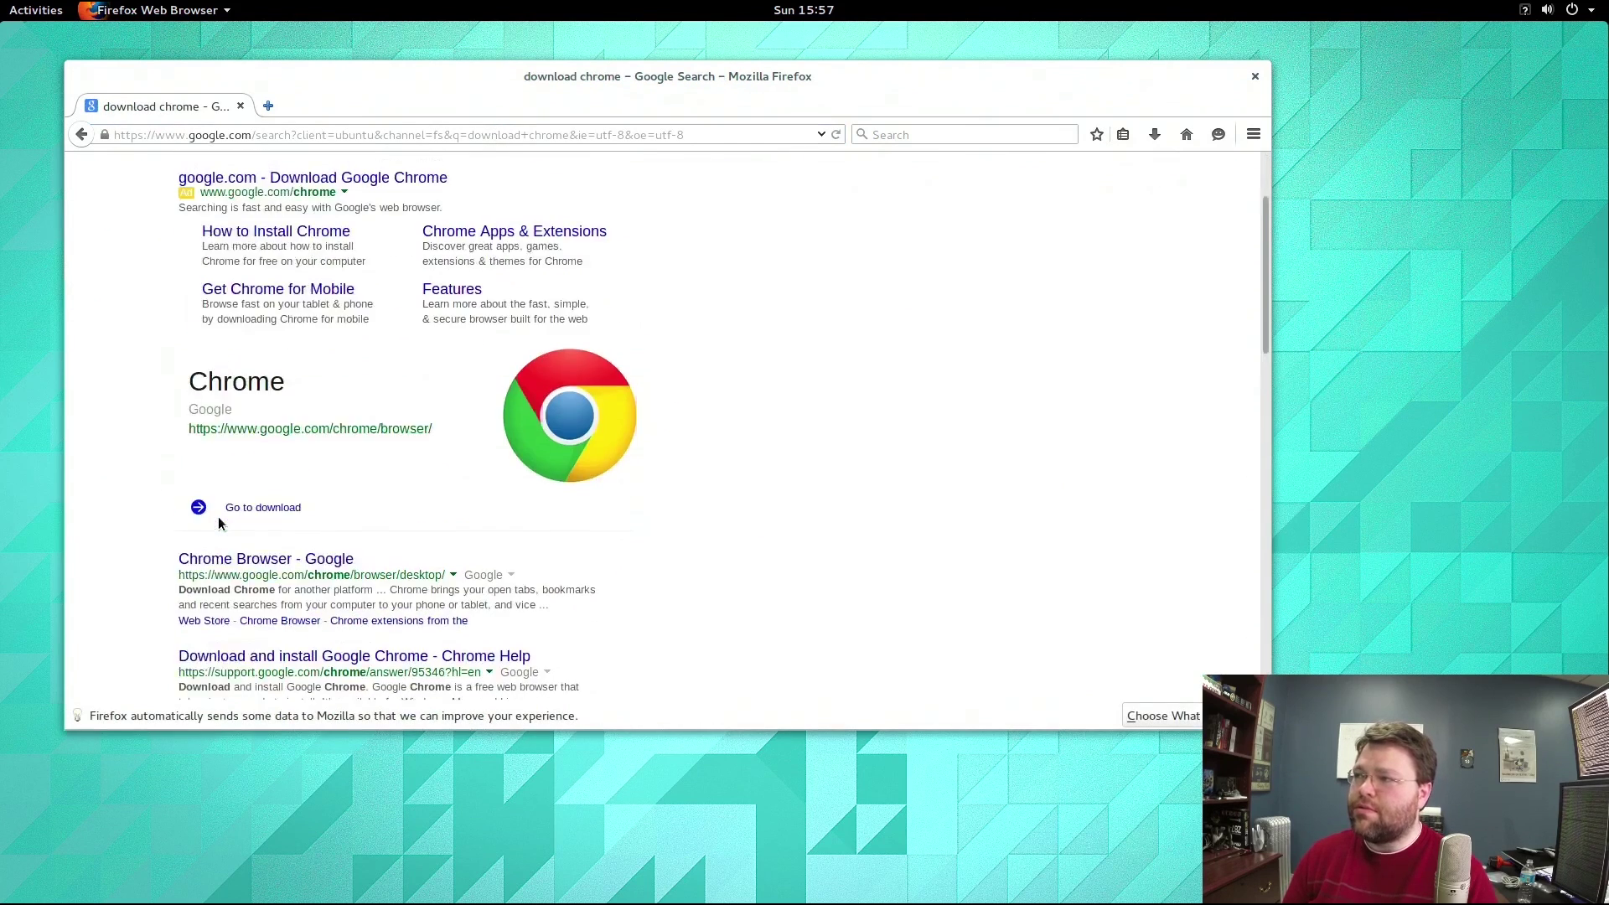
click(221, 512)
click(667, 389)
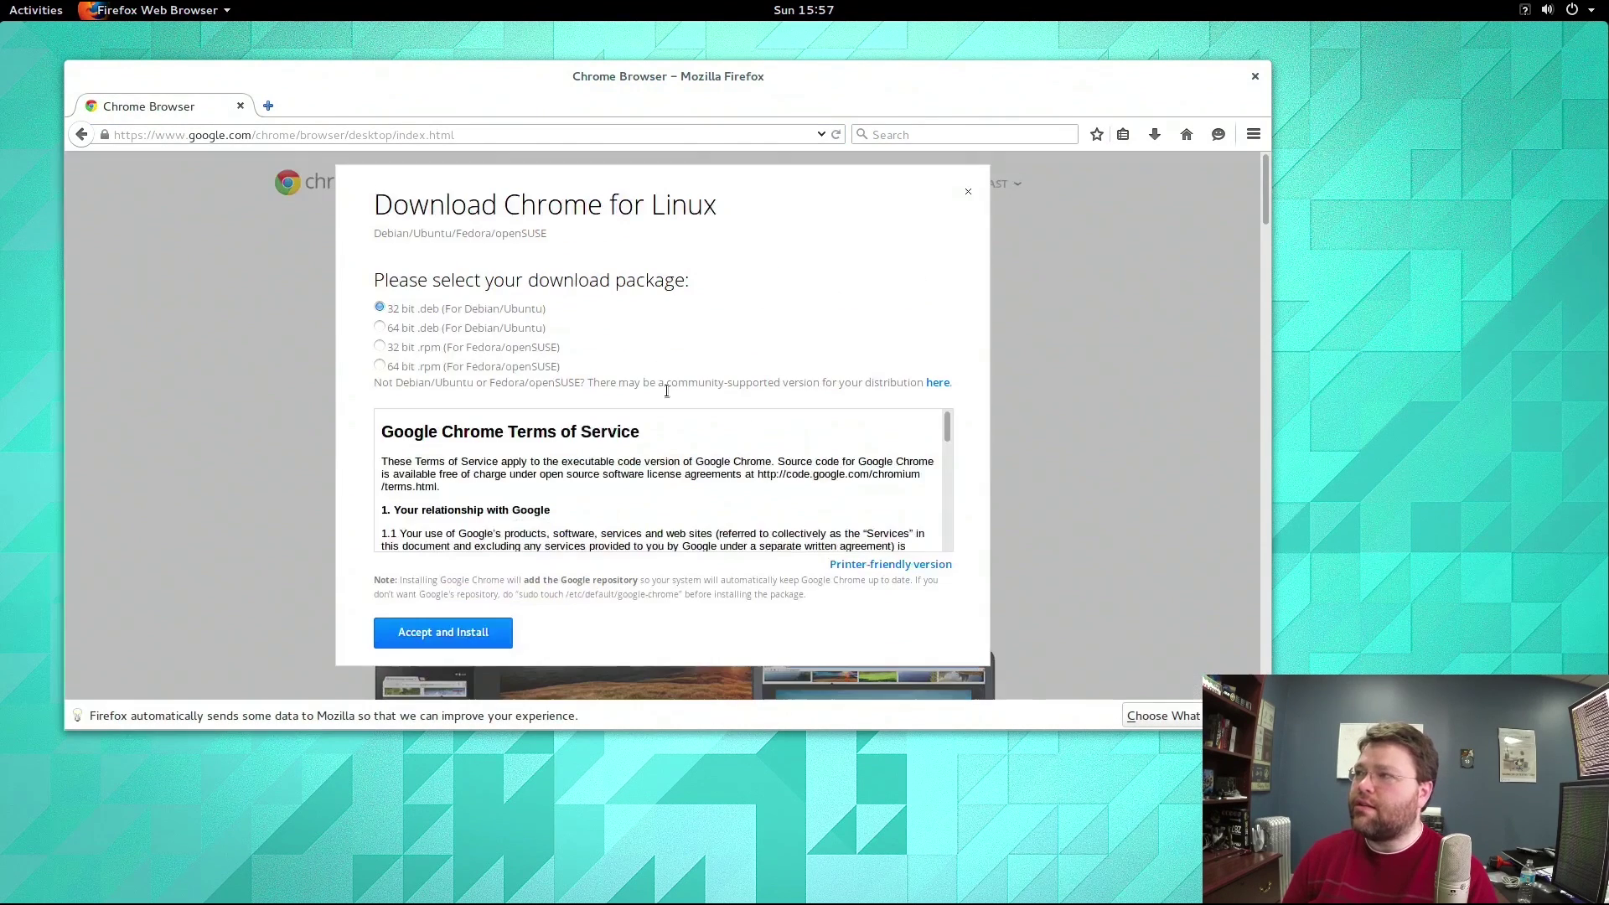
click(380, 327)
click(444, 632)
Save google-chrome-stable_current_amd64.deb and install it through Ubuntu Software Center.
click(825, 523)
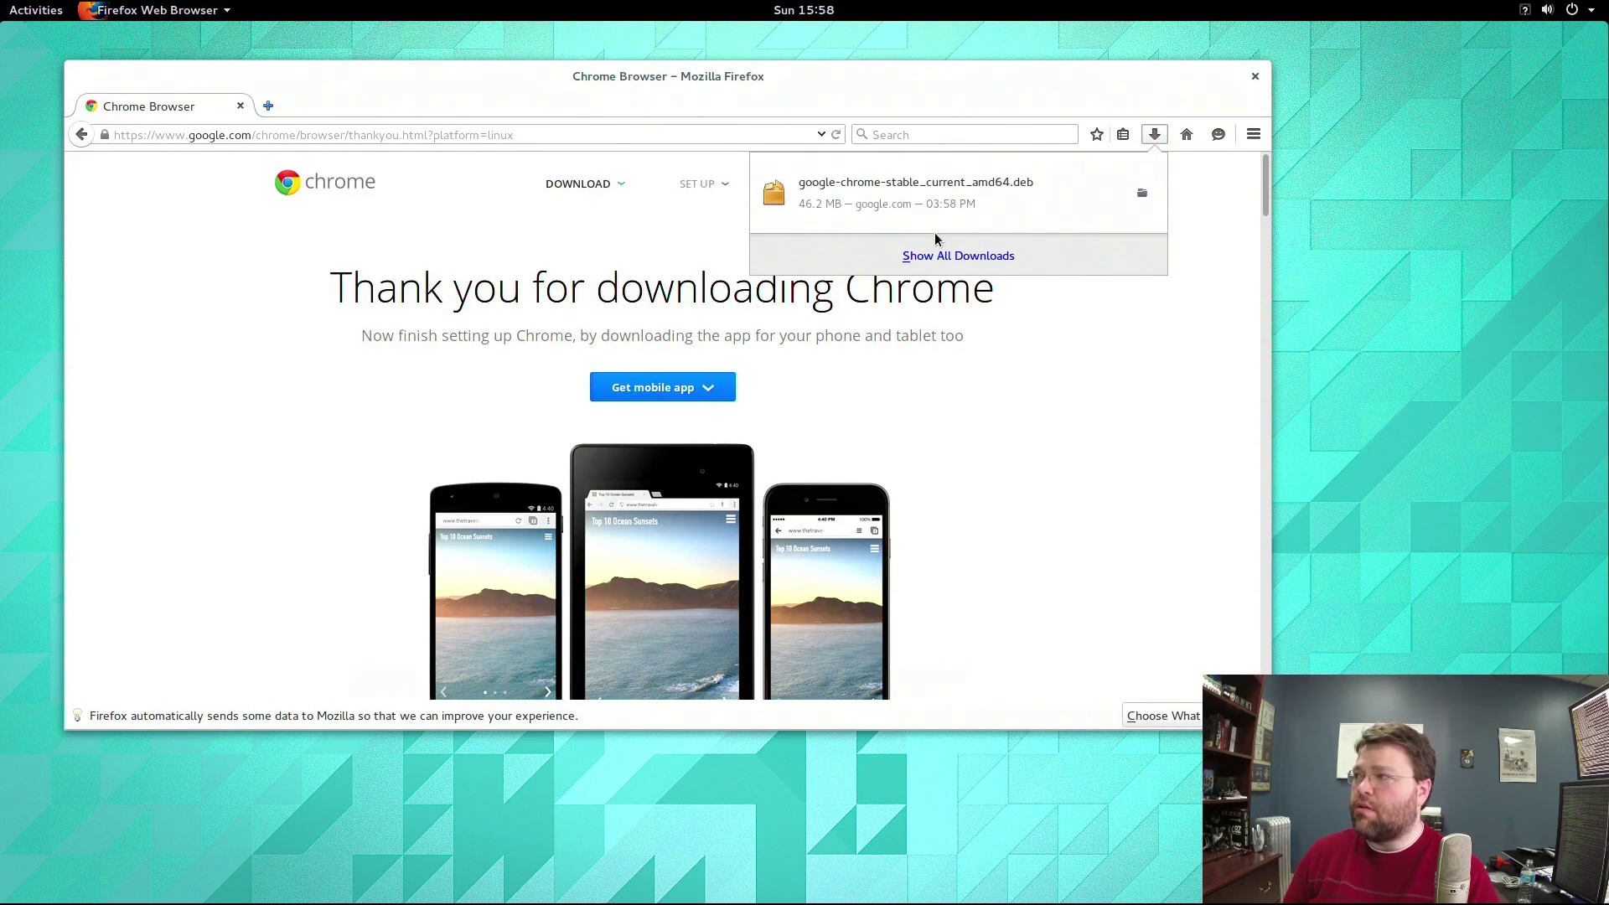
click(922, 205)
click(1264, 368)
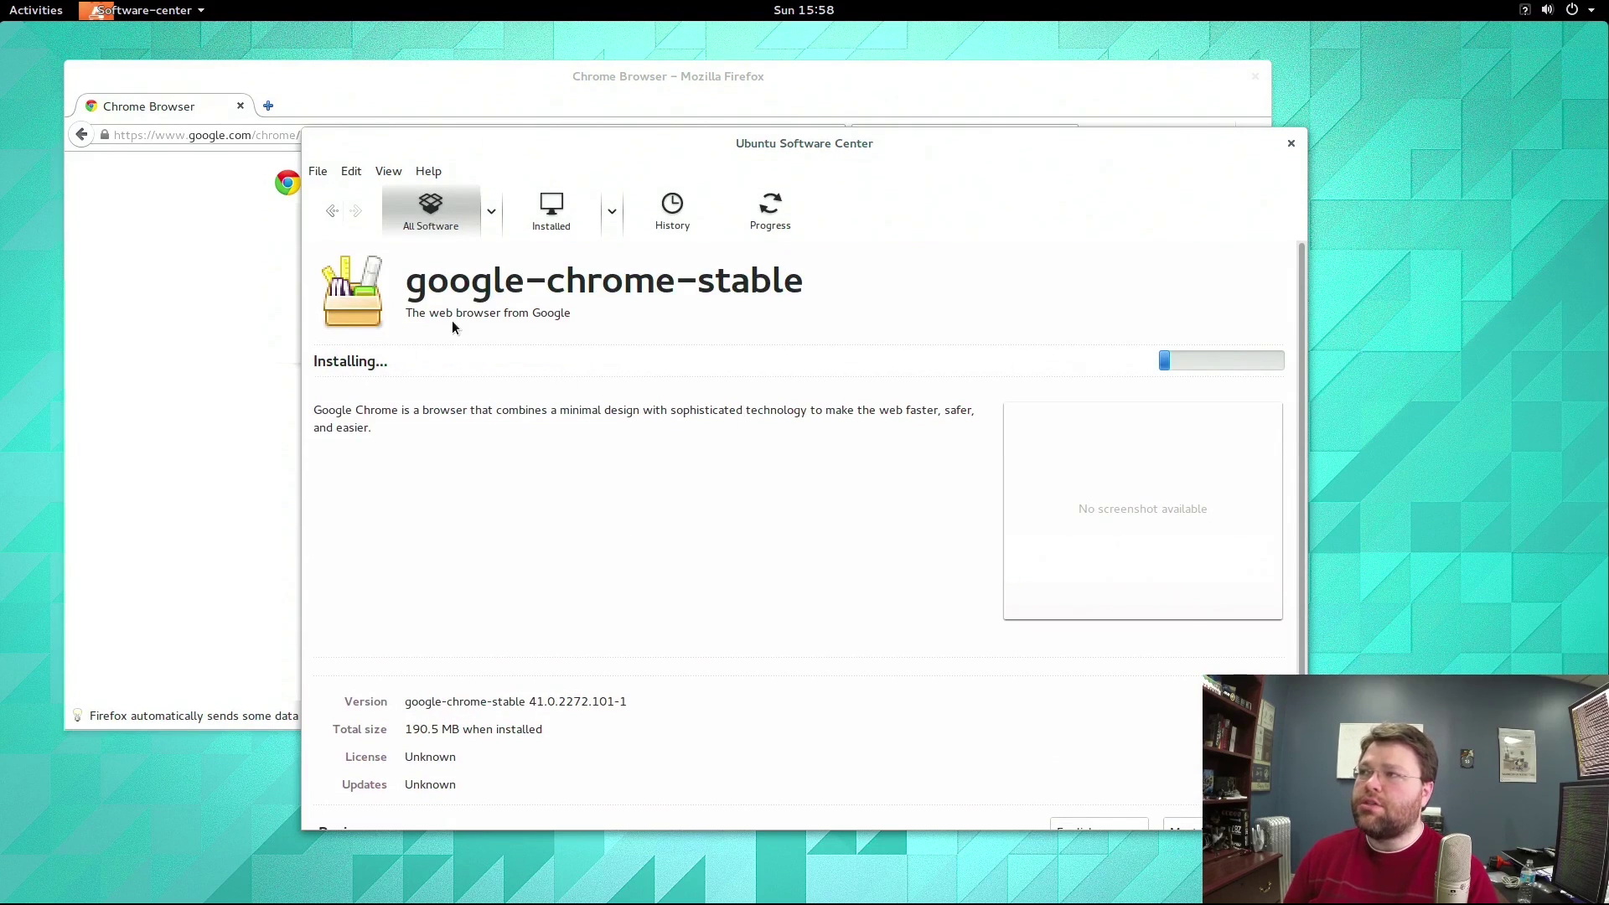
Switch back to Firefox through the overview and start a new search for 'gnome widgets'.
click(31, 14)
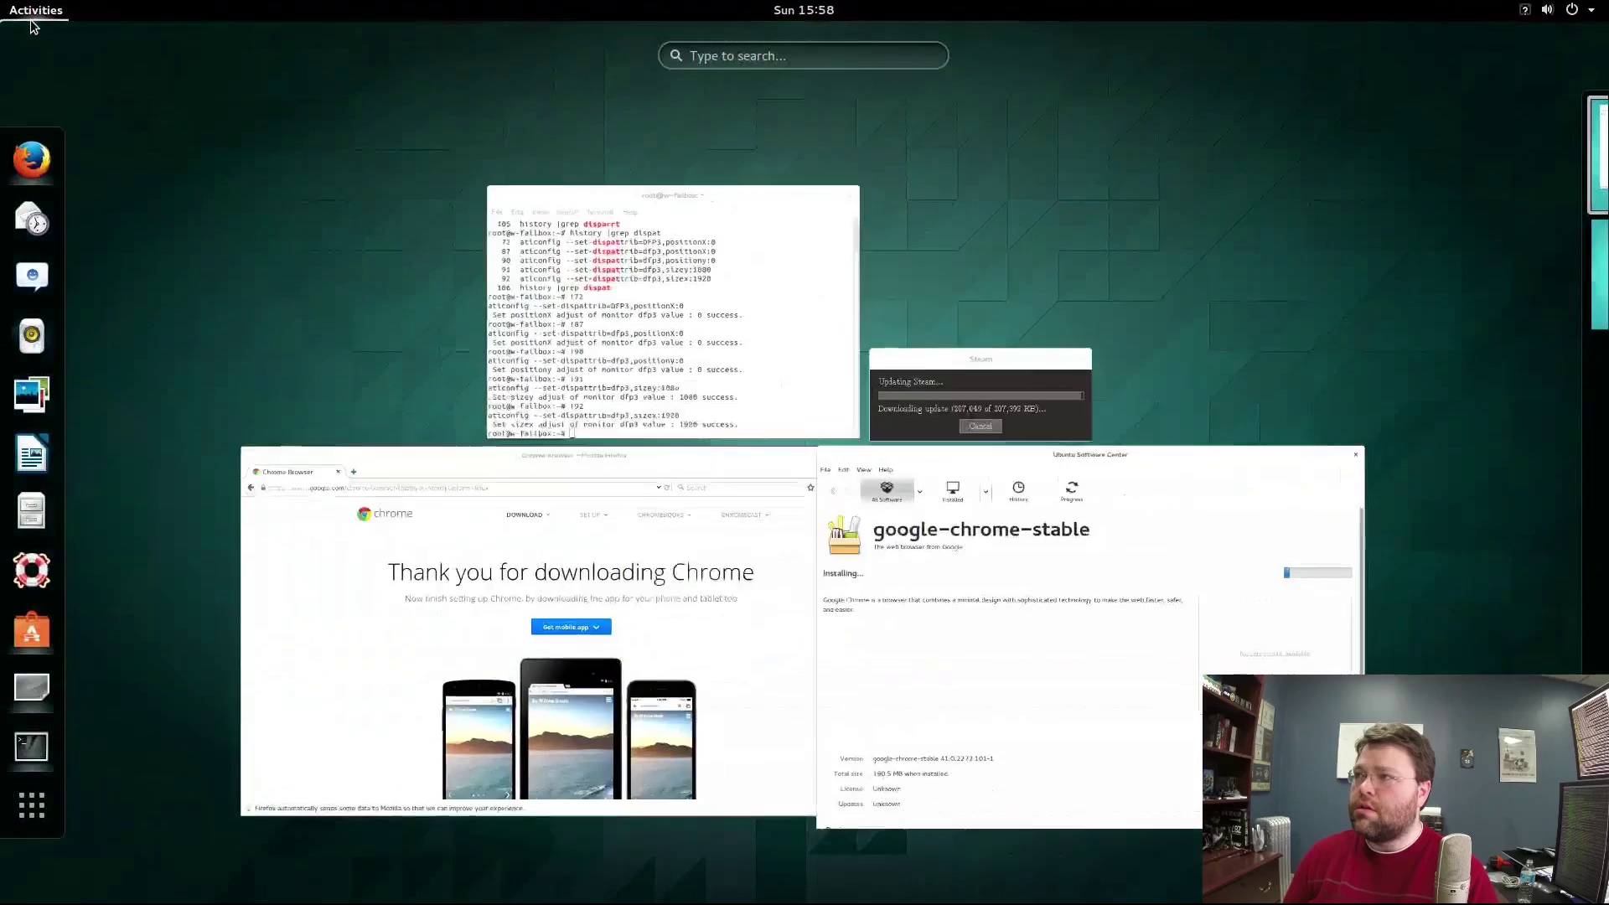
click(32, 160)
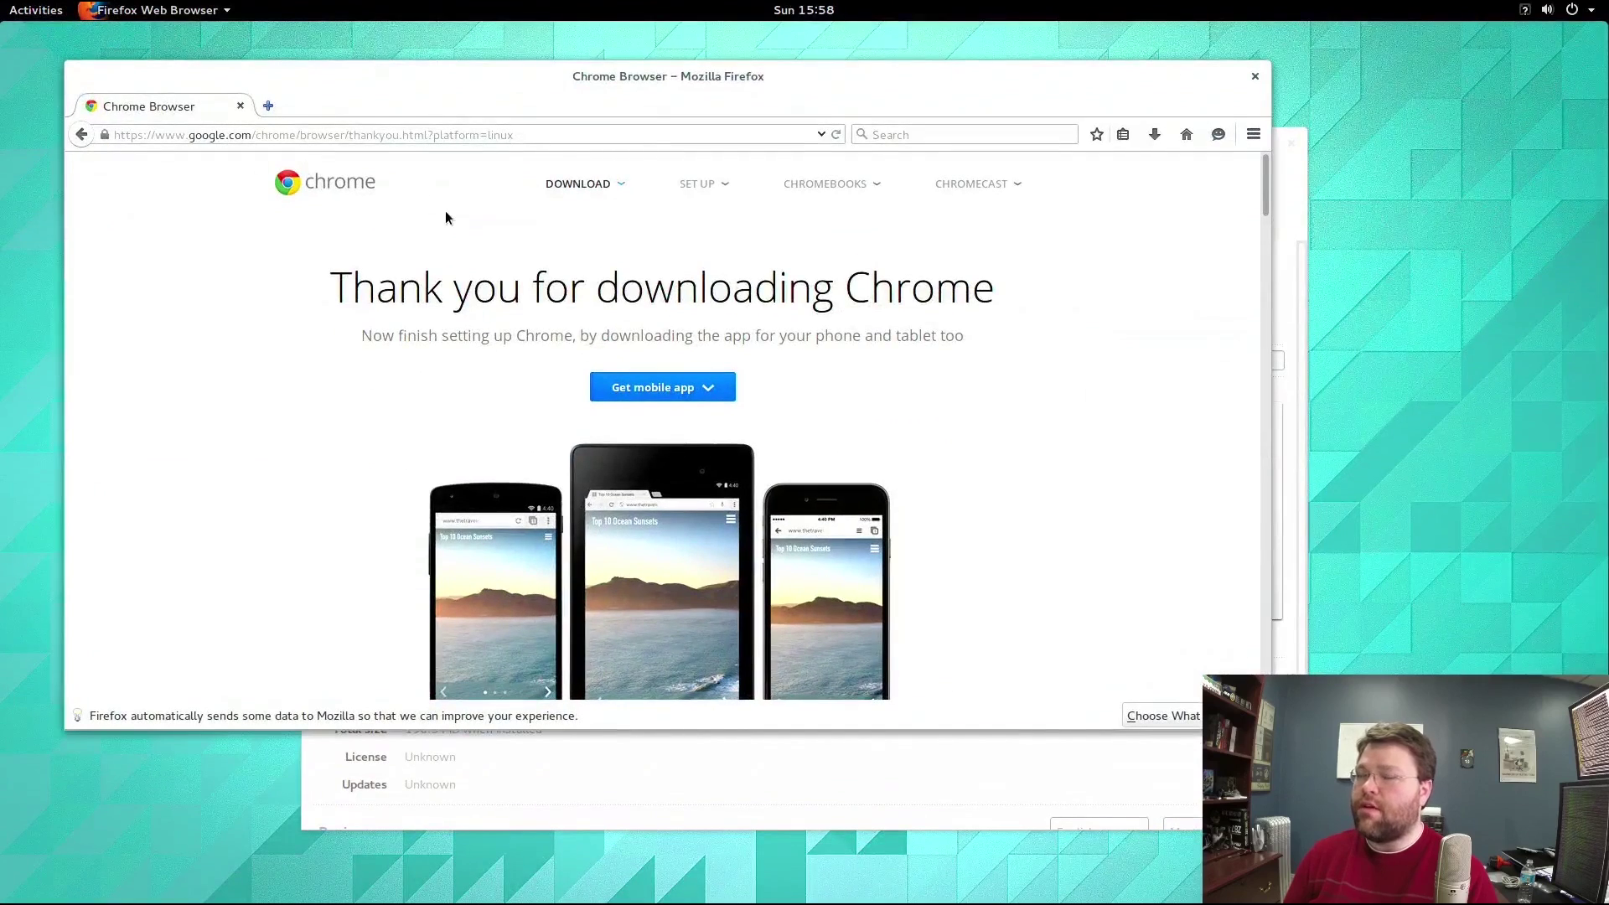
click(423, 135)
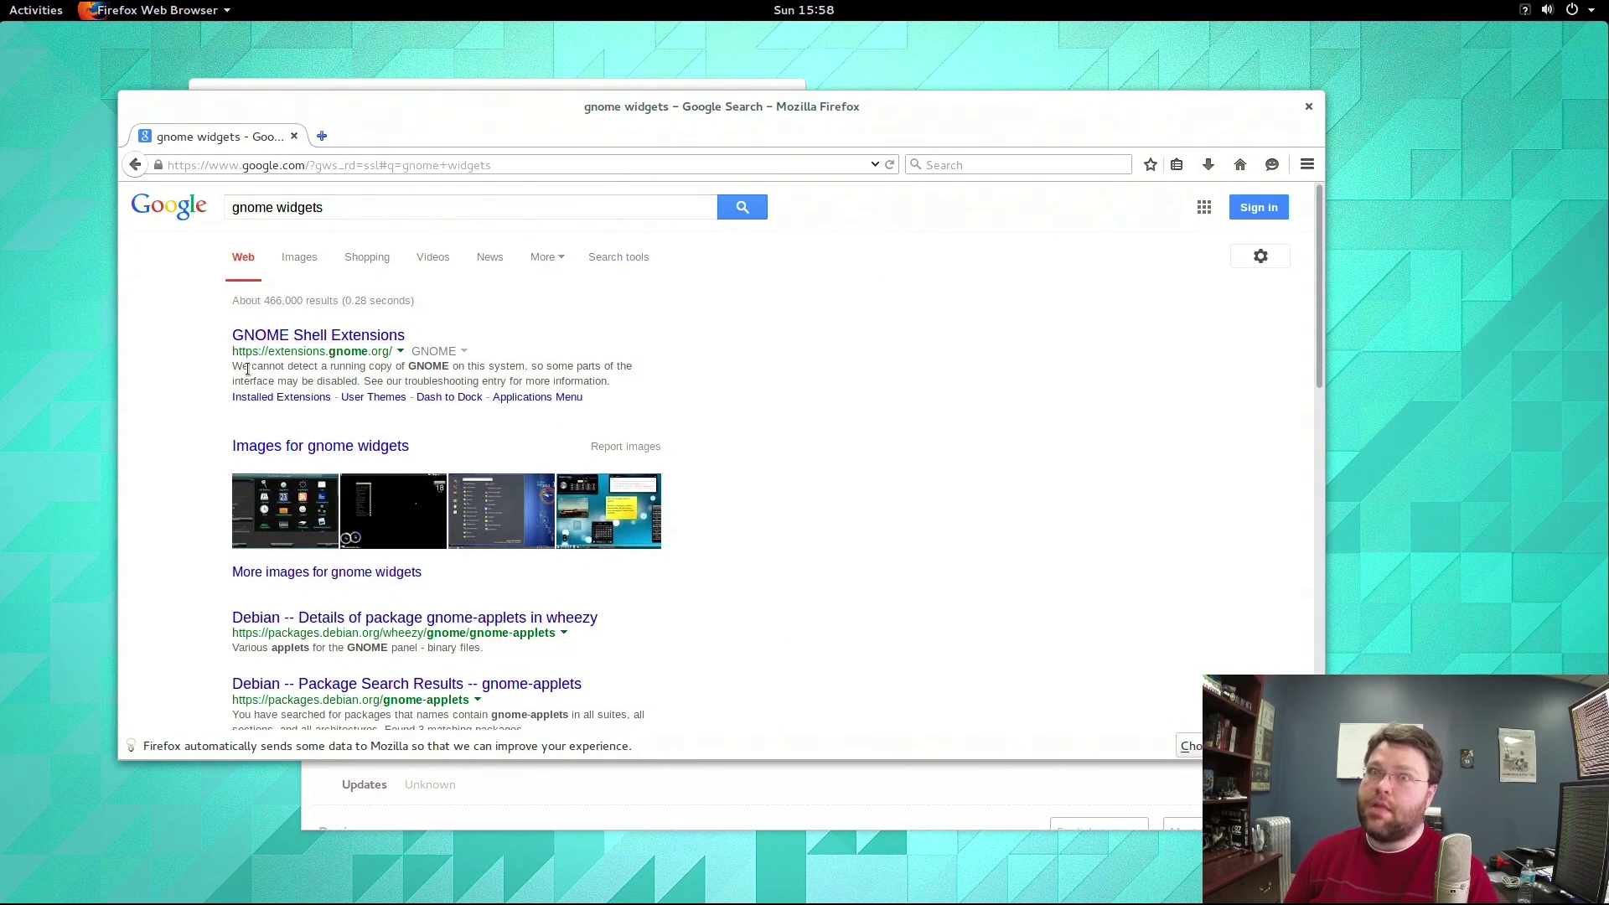
Allow extensions.gnome.org, install and enable Drop Down Terminal, and set its Height to 700px.
click(272, 338)
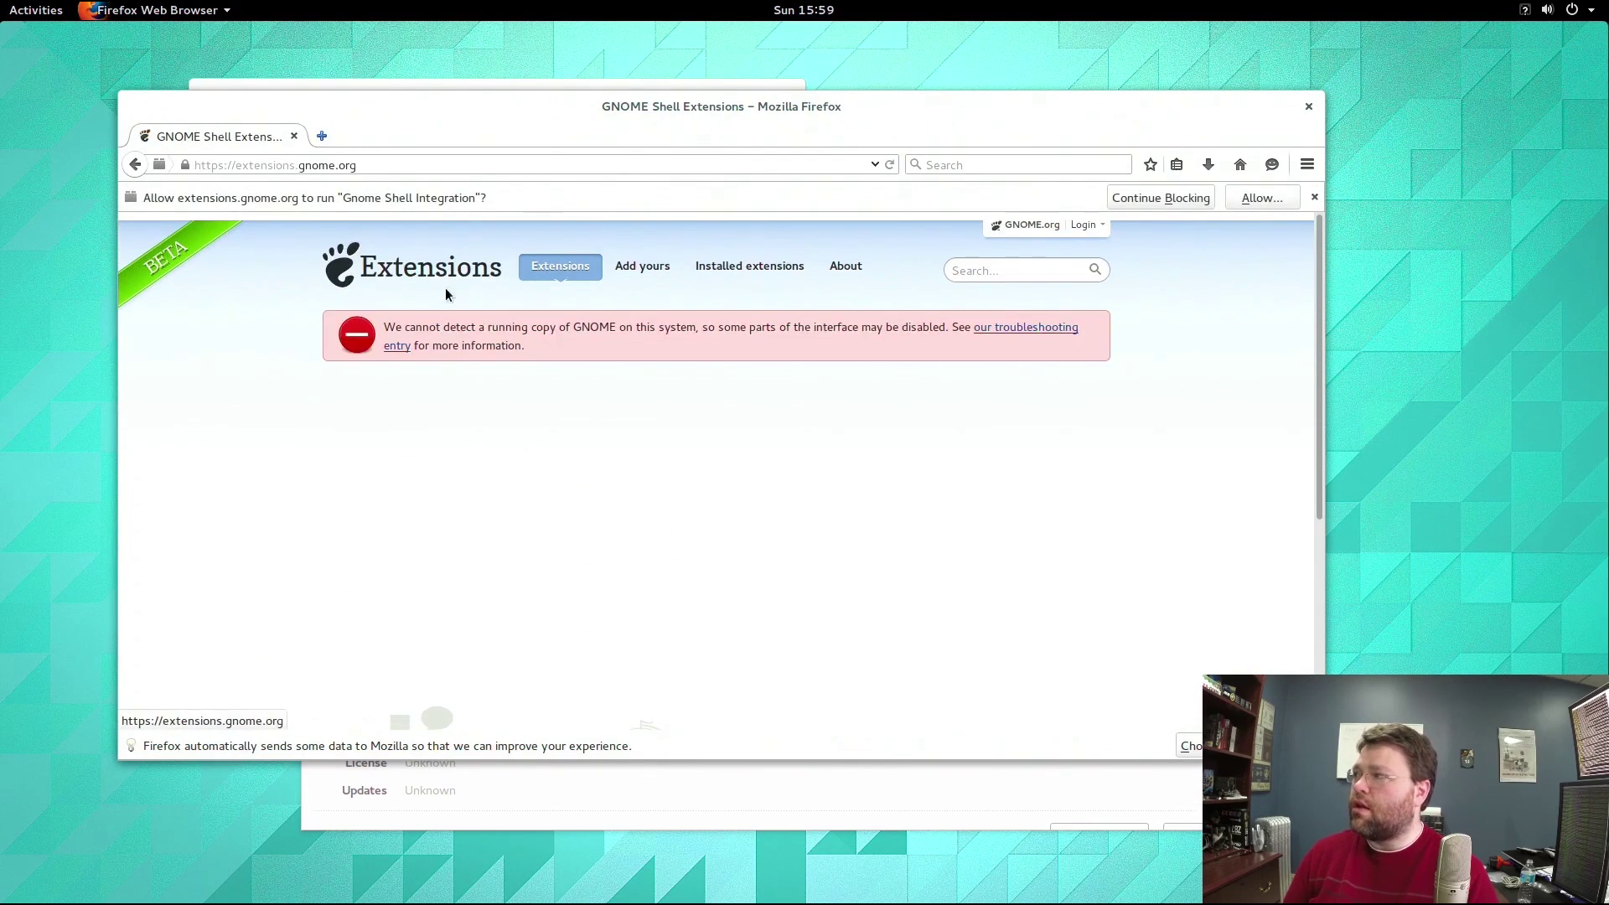
click(1250, 195)
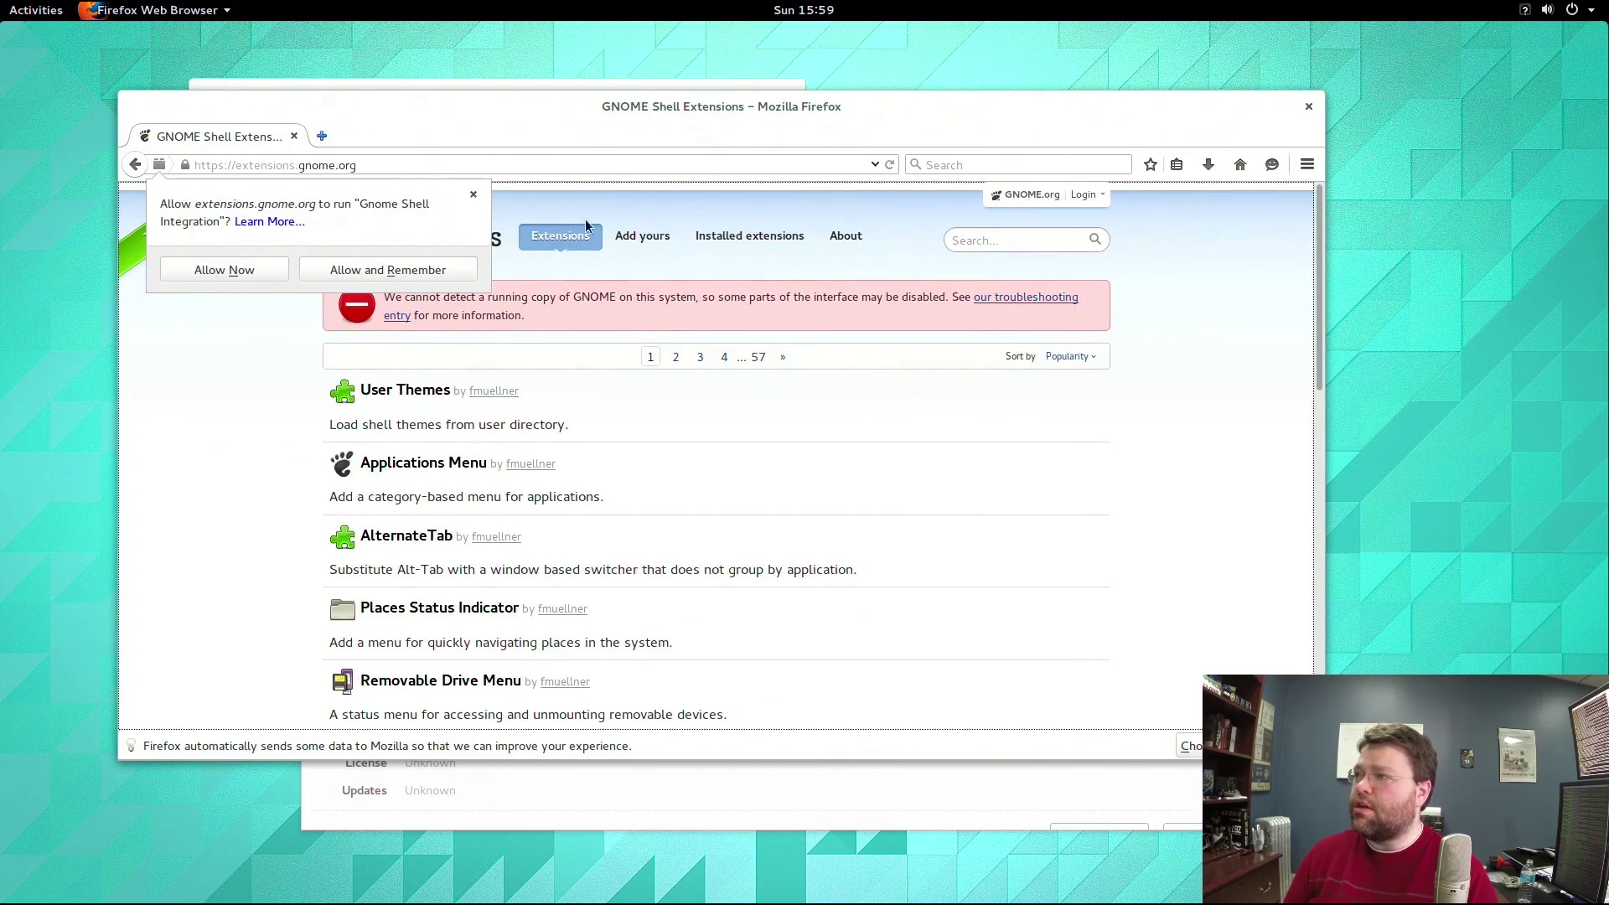
click(198, 271)
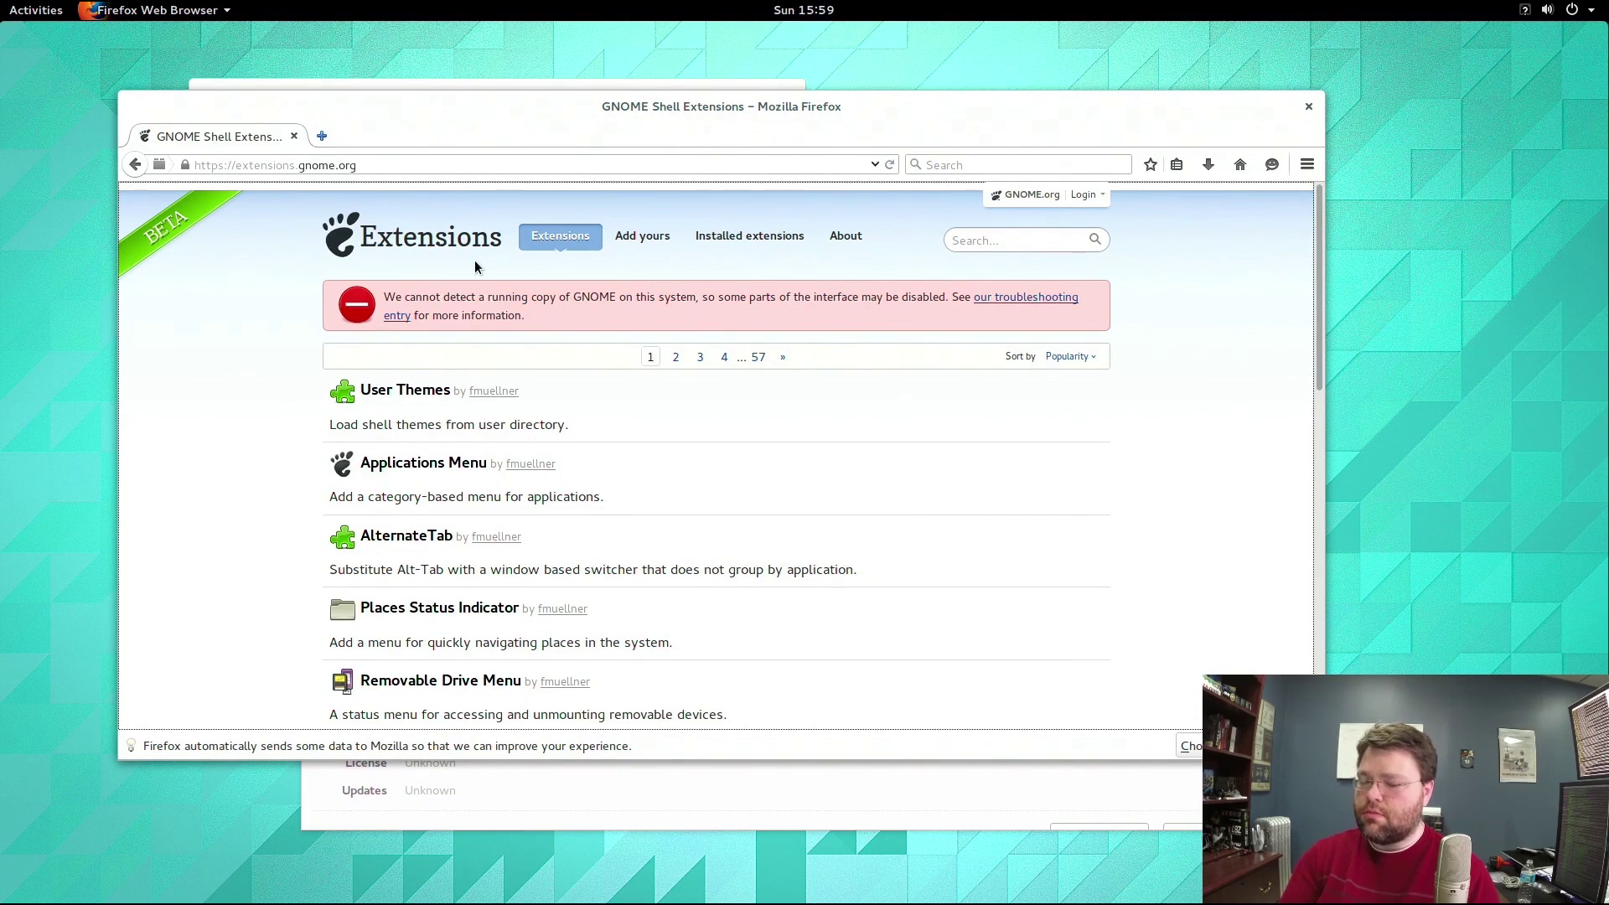
click(273, 306)
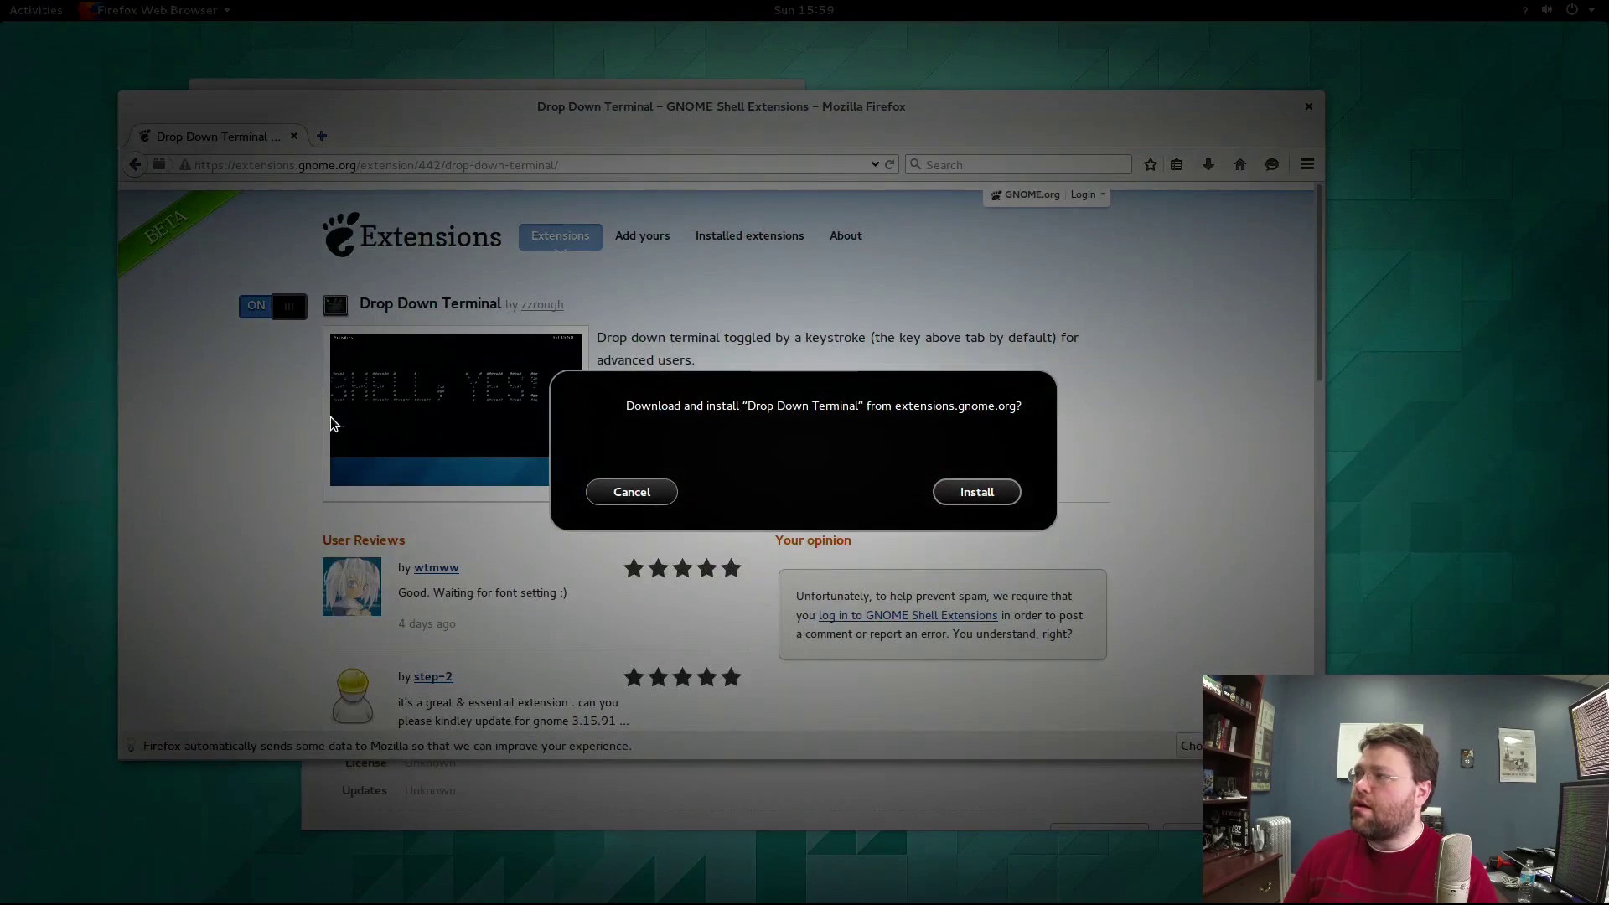
click(978, 494)
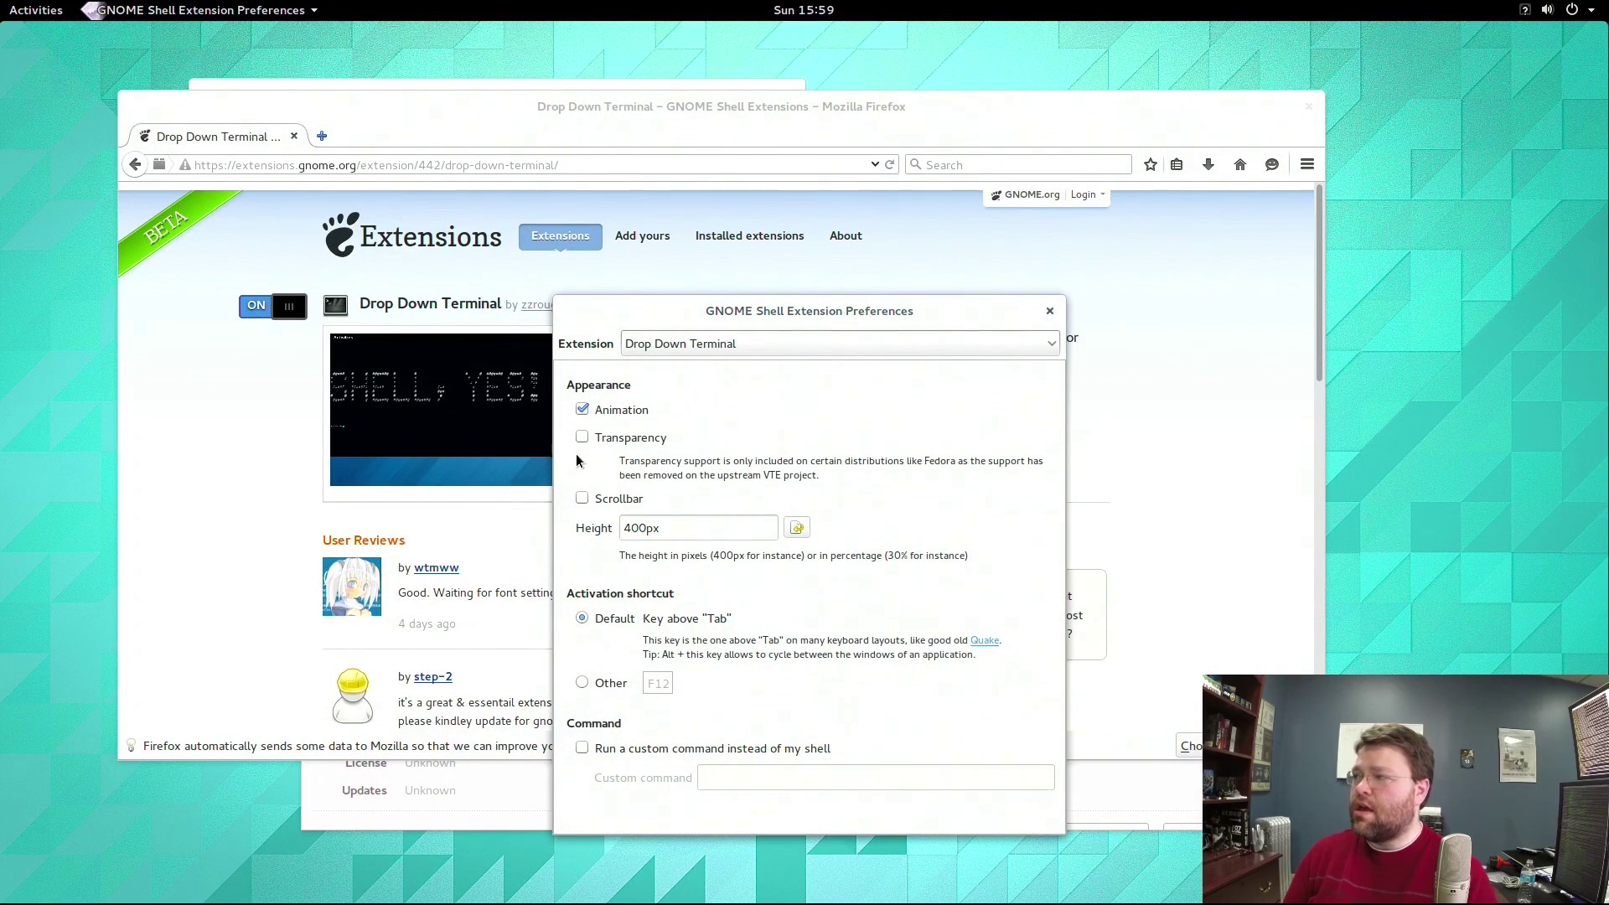
drag(629, 527, 601, 537)
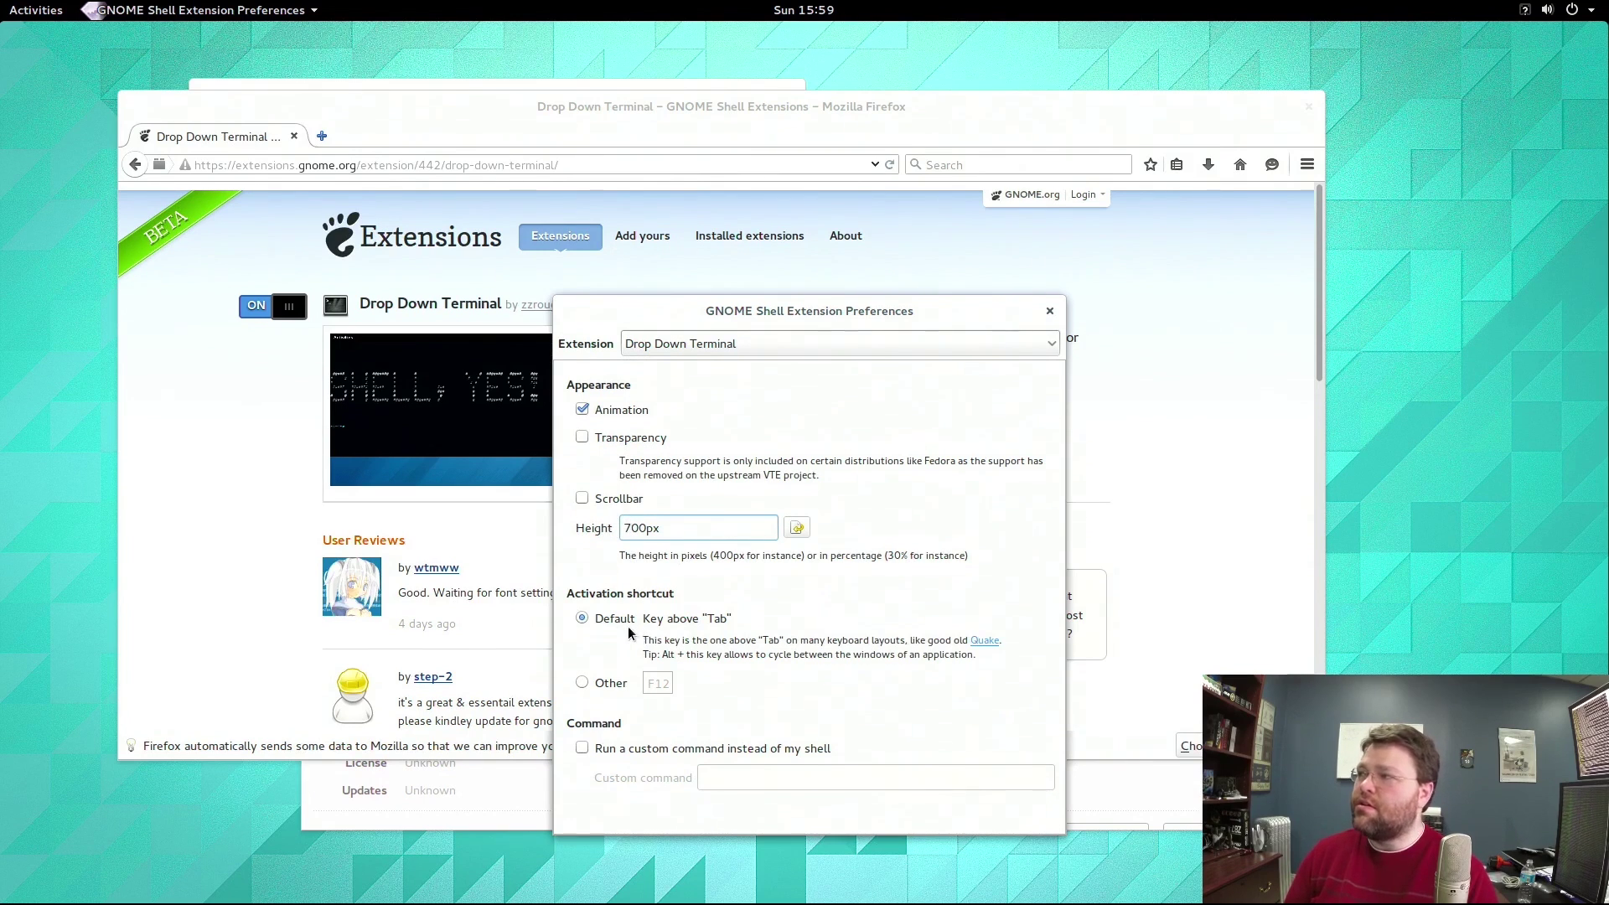
click(1049, 311)
Drop down the terminal with the grave key, run ls and ls -al, then toggle it away.
key(grave)
text(ls)
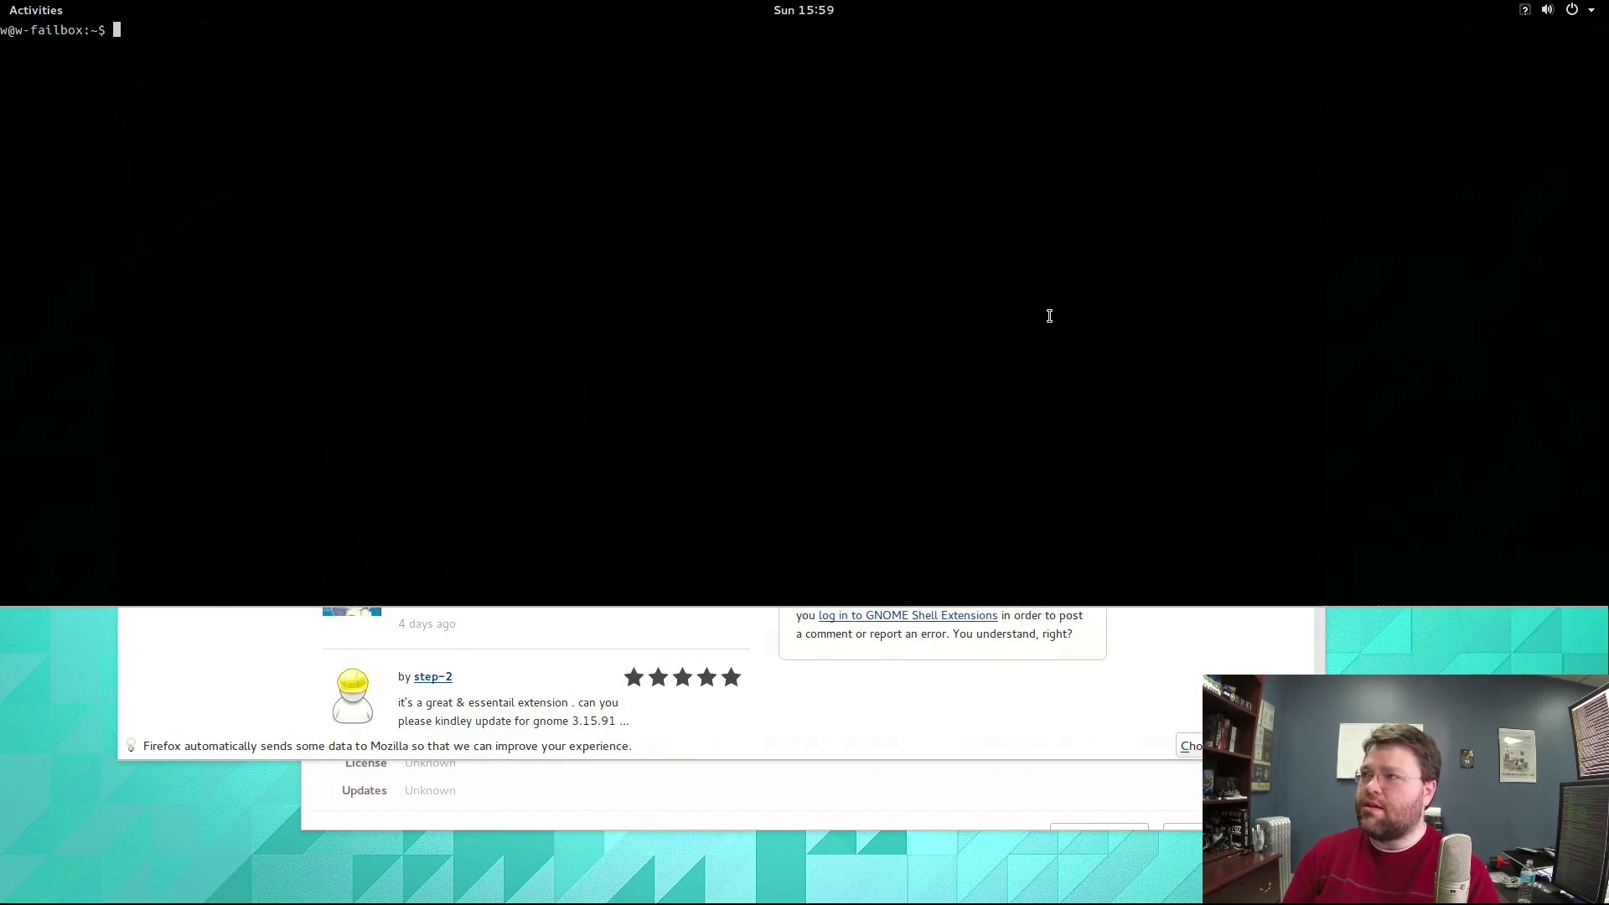
key(Return)
text(ls -al)
key(Return)
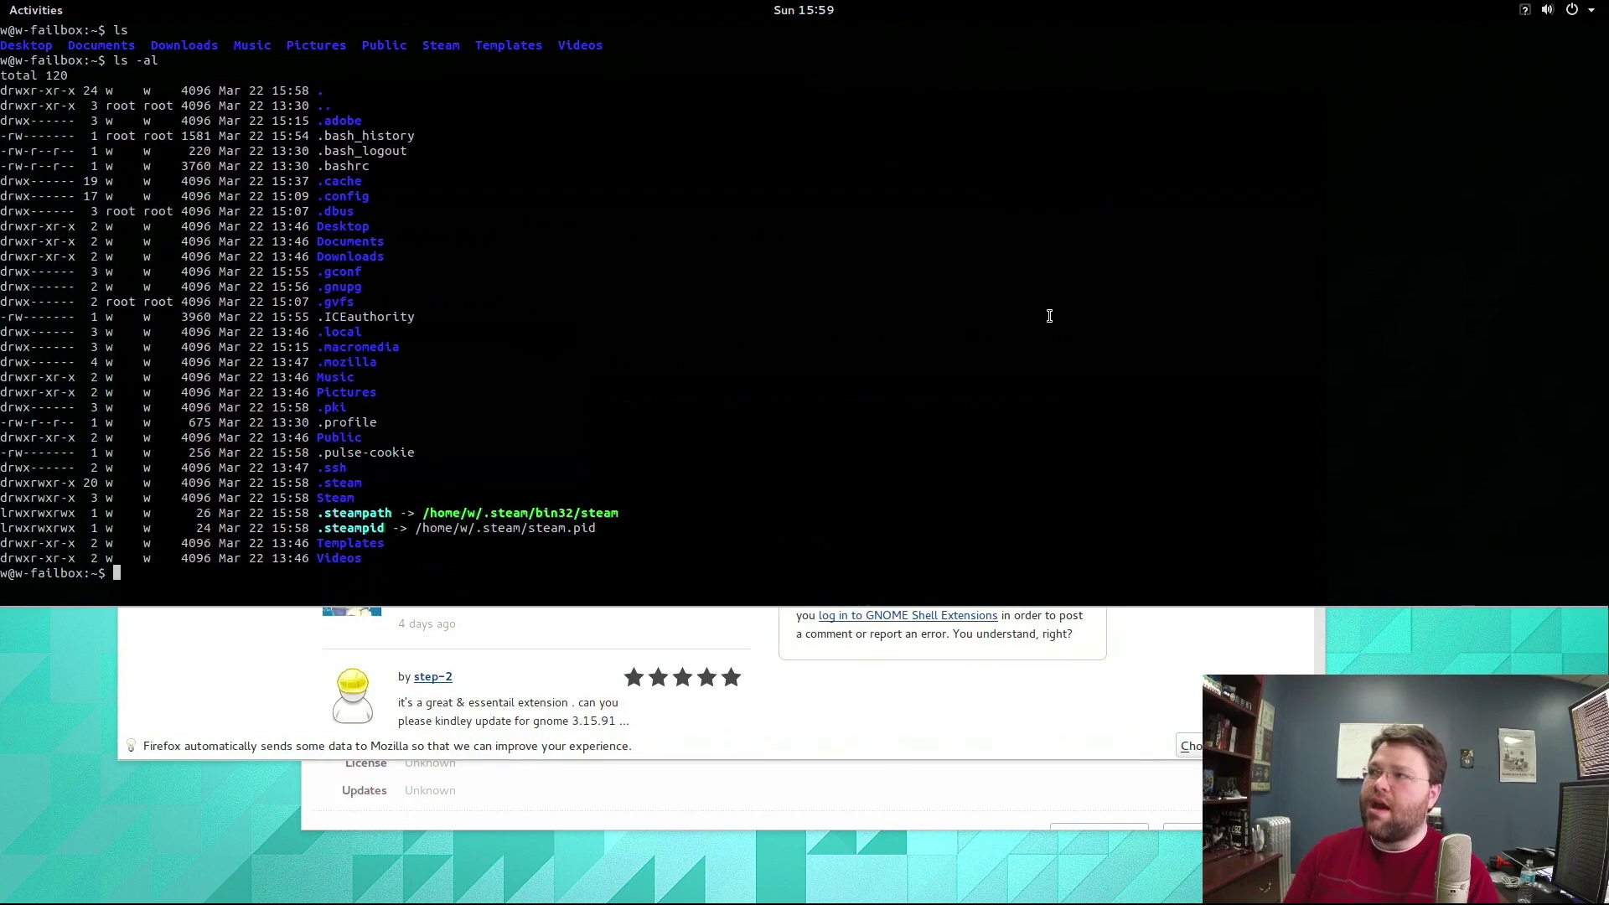
key(grave)
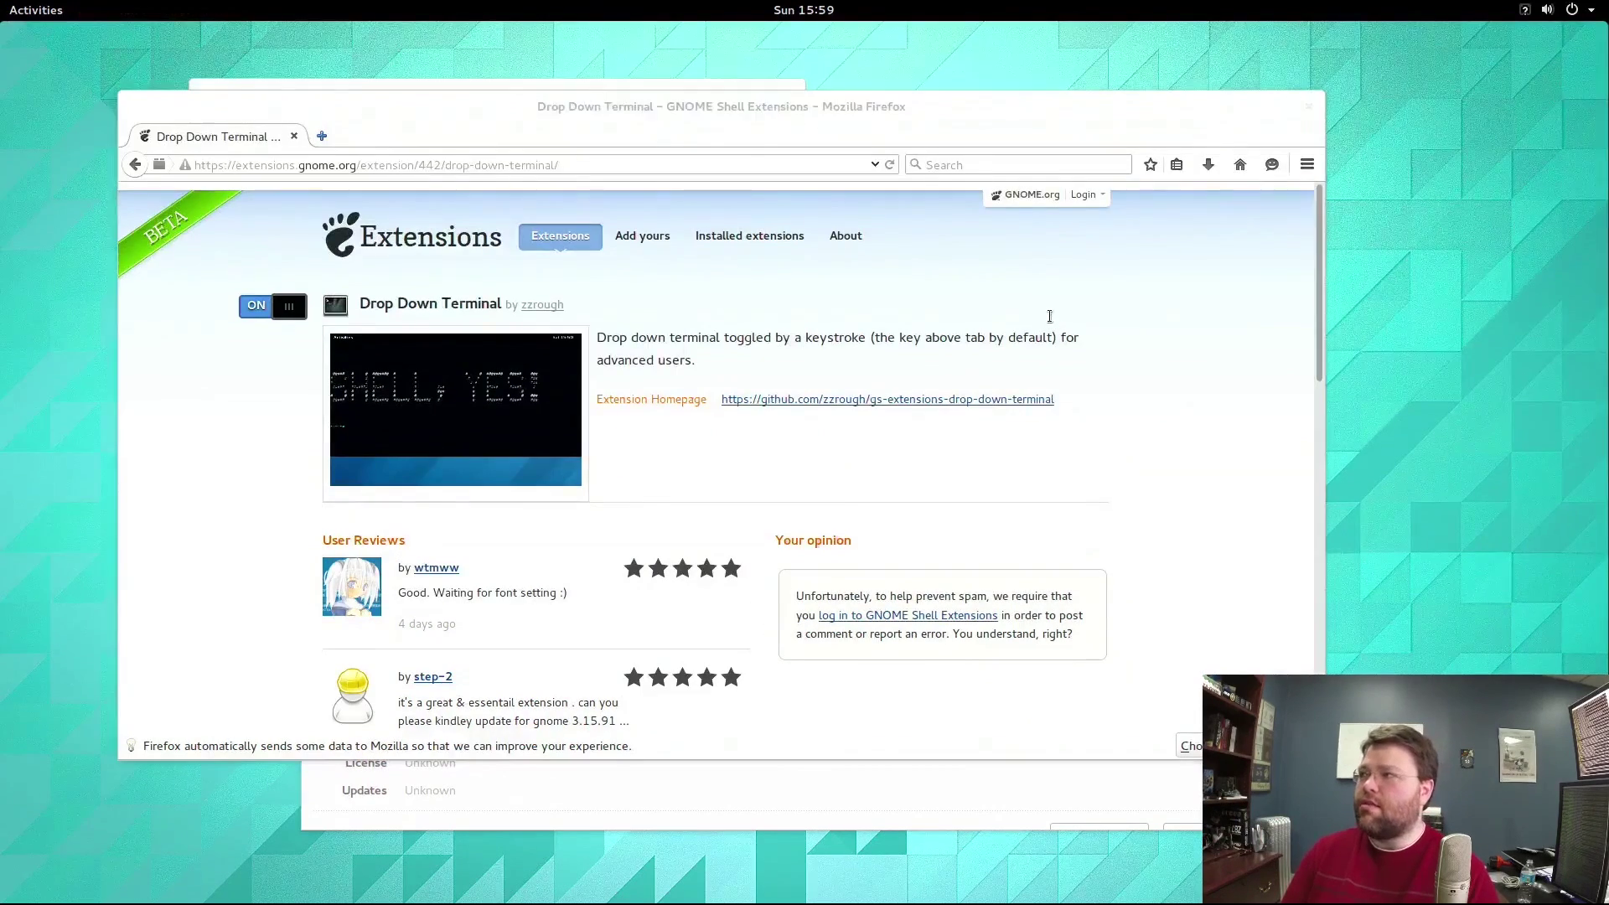
key(grave)
key(grave)
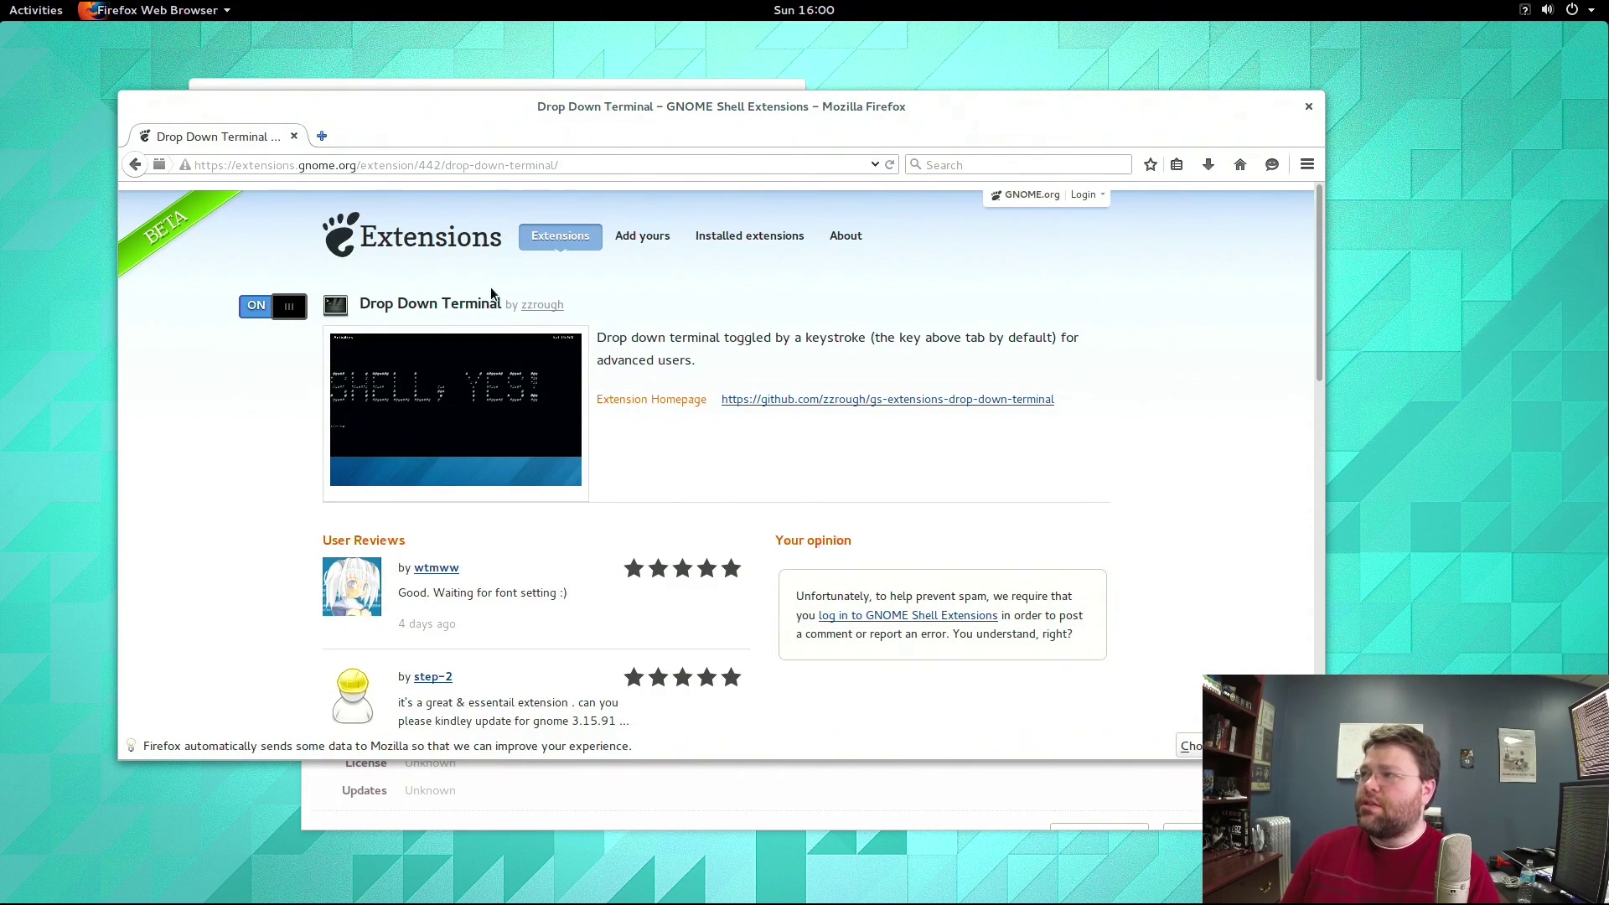
Return to the main GNOME extensions listing and scroll through the available extensions.
click(326, 234)
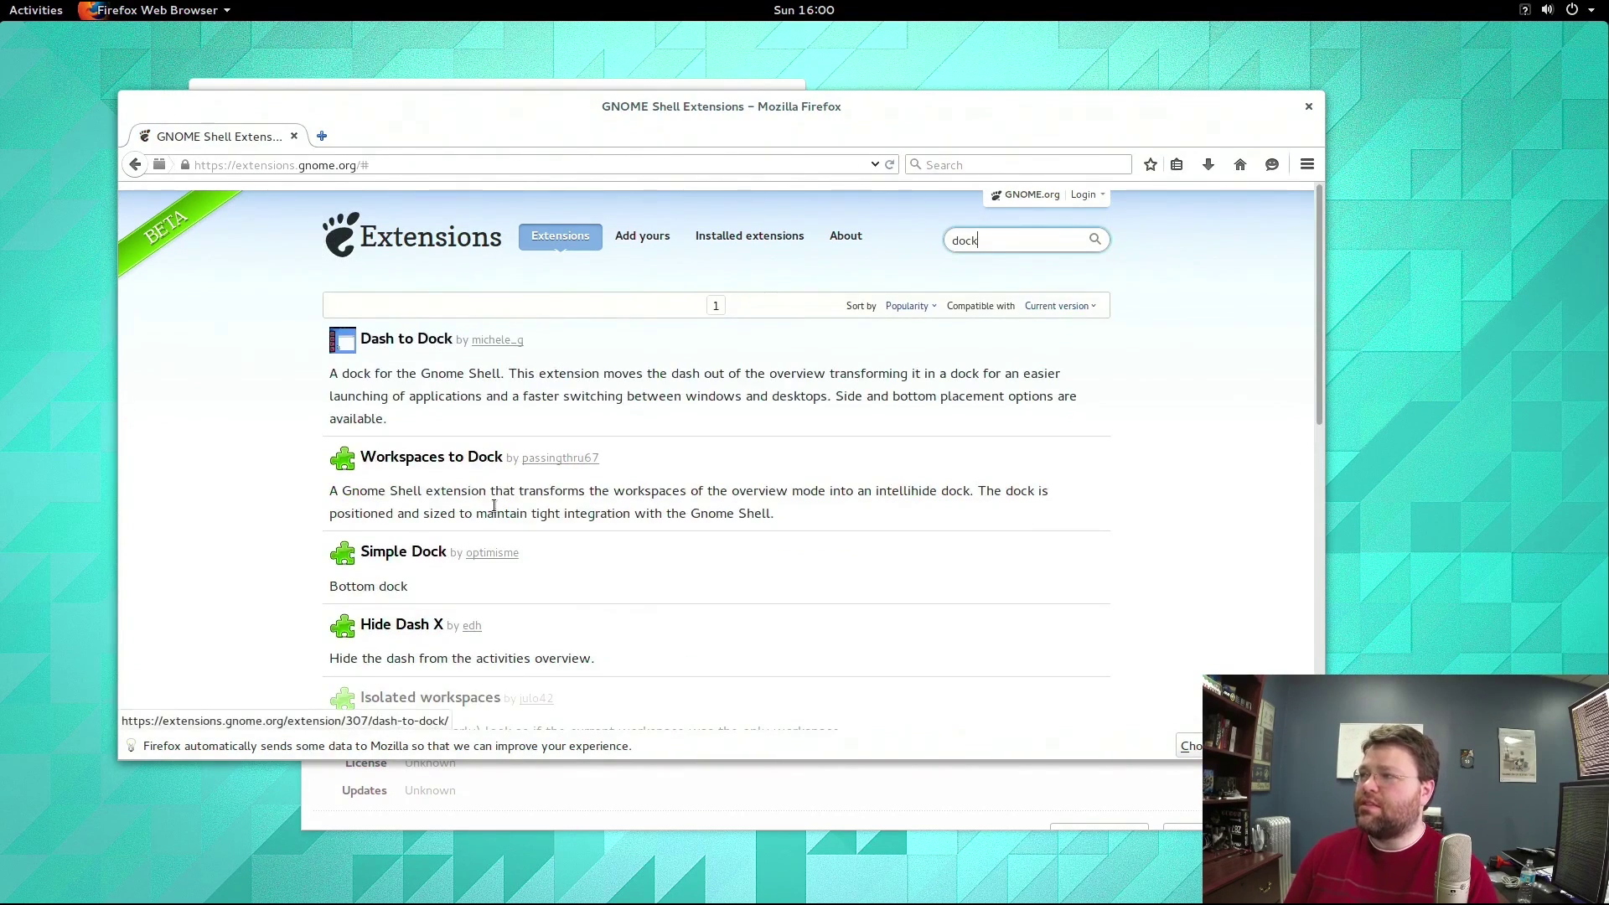
scroll(495, 511, down, 4)
scroll(495, 512, down, 5)
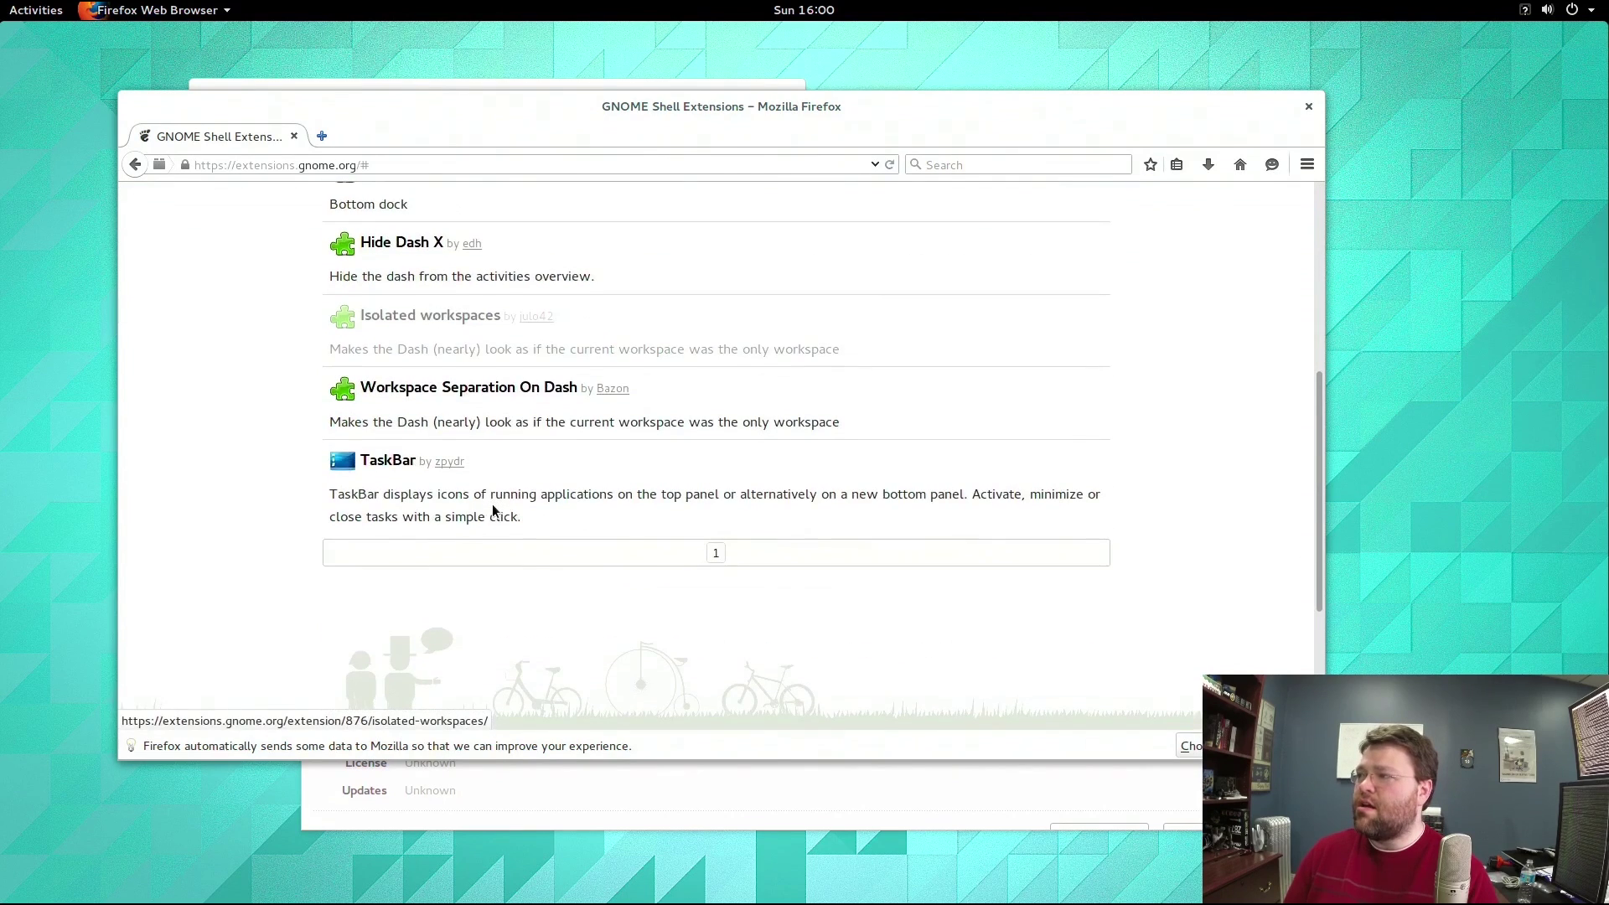
scroll(495, 511, up, 3)
scroll(495, 511, up, 6)
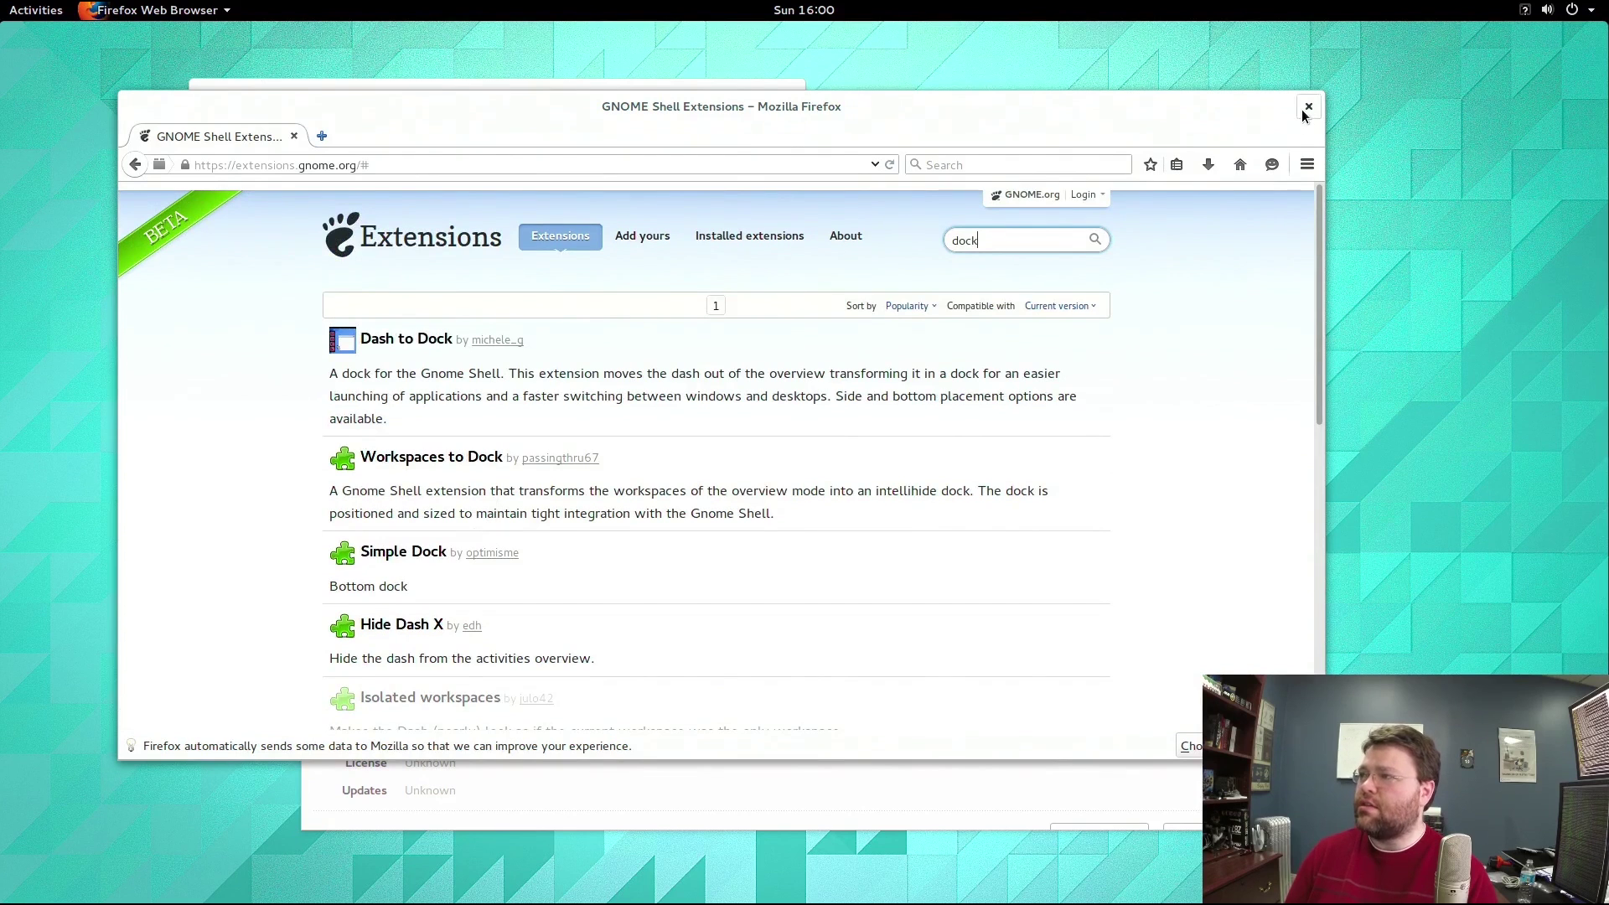
scroll(715, 373, down, 6)
scroll(717, 377, up, 4)
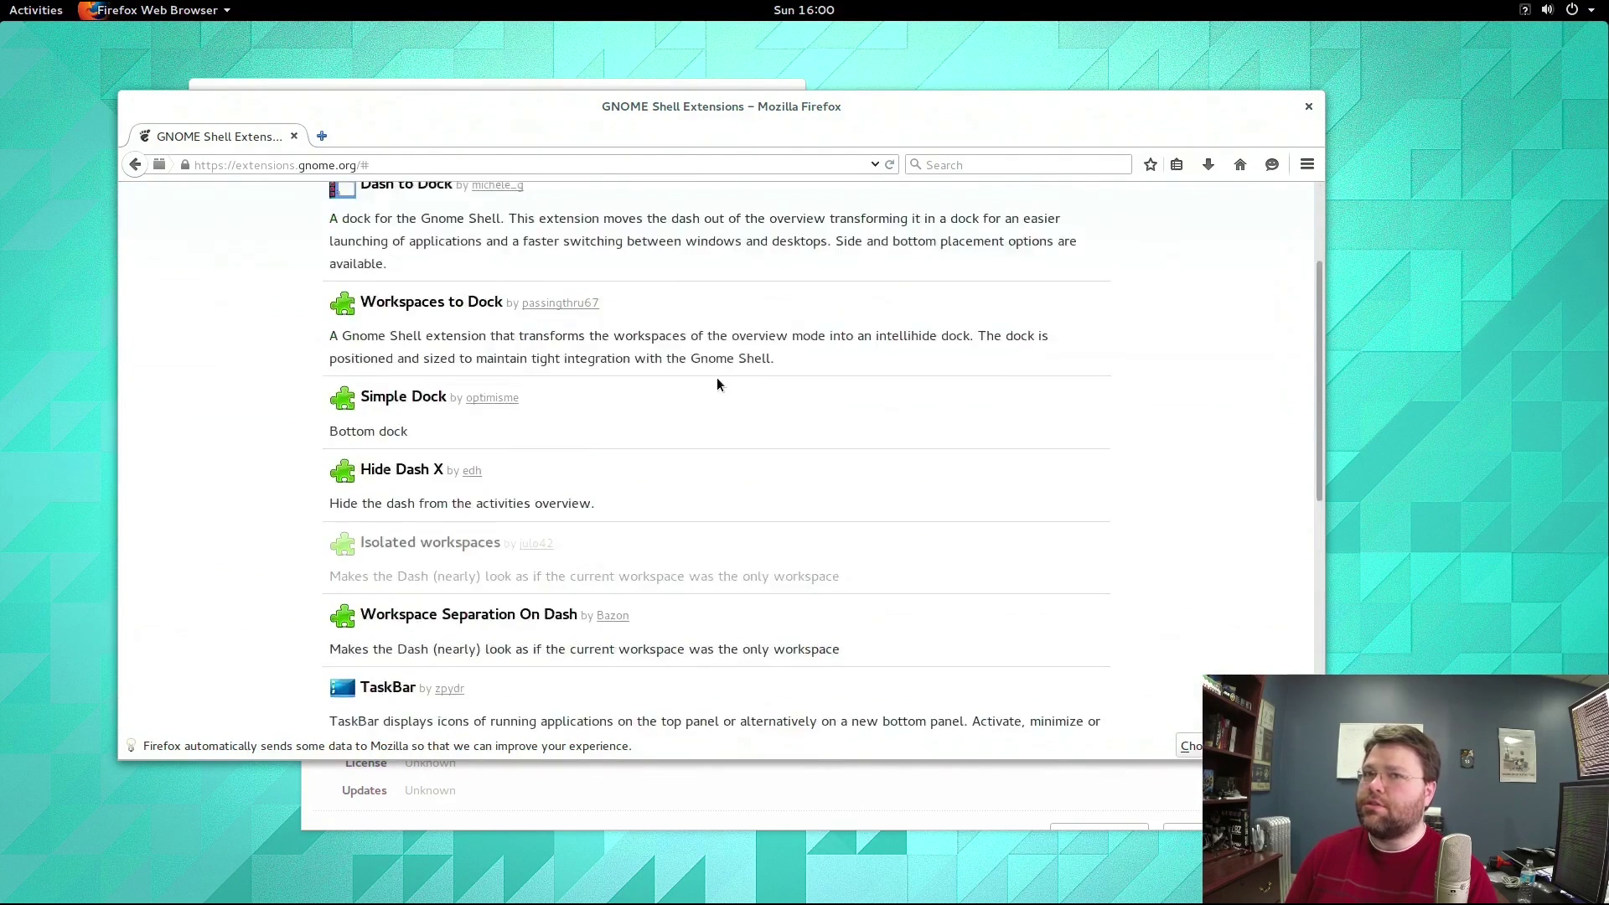
scroll(716, 379, up, 3)
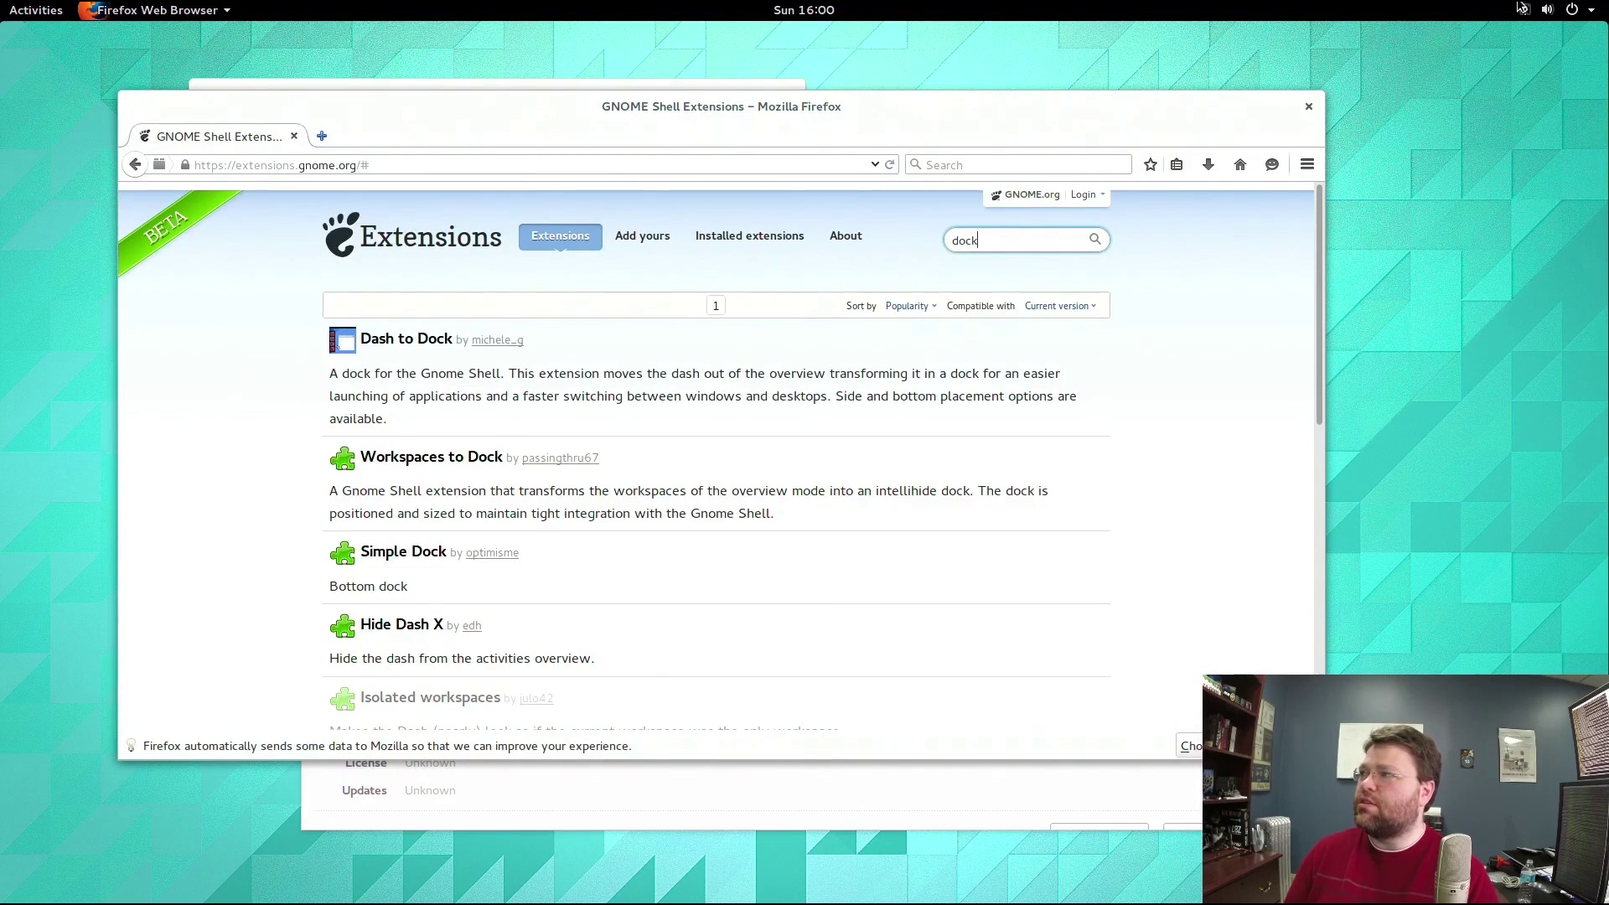
Check the calendar, then show the activities overview of all open windows.
click(784, 8)
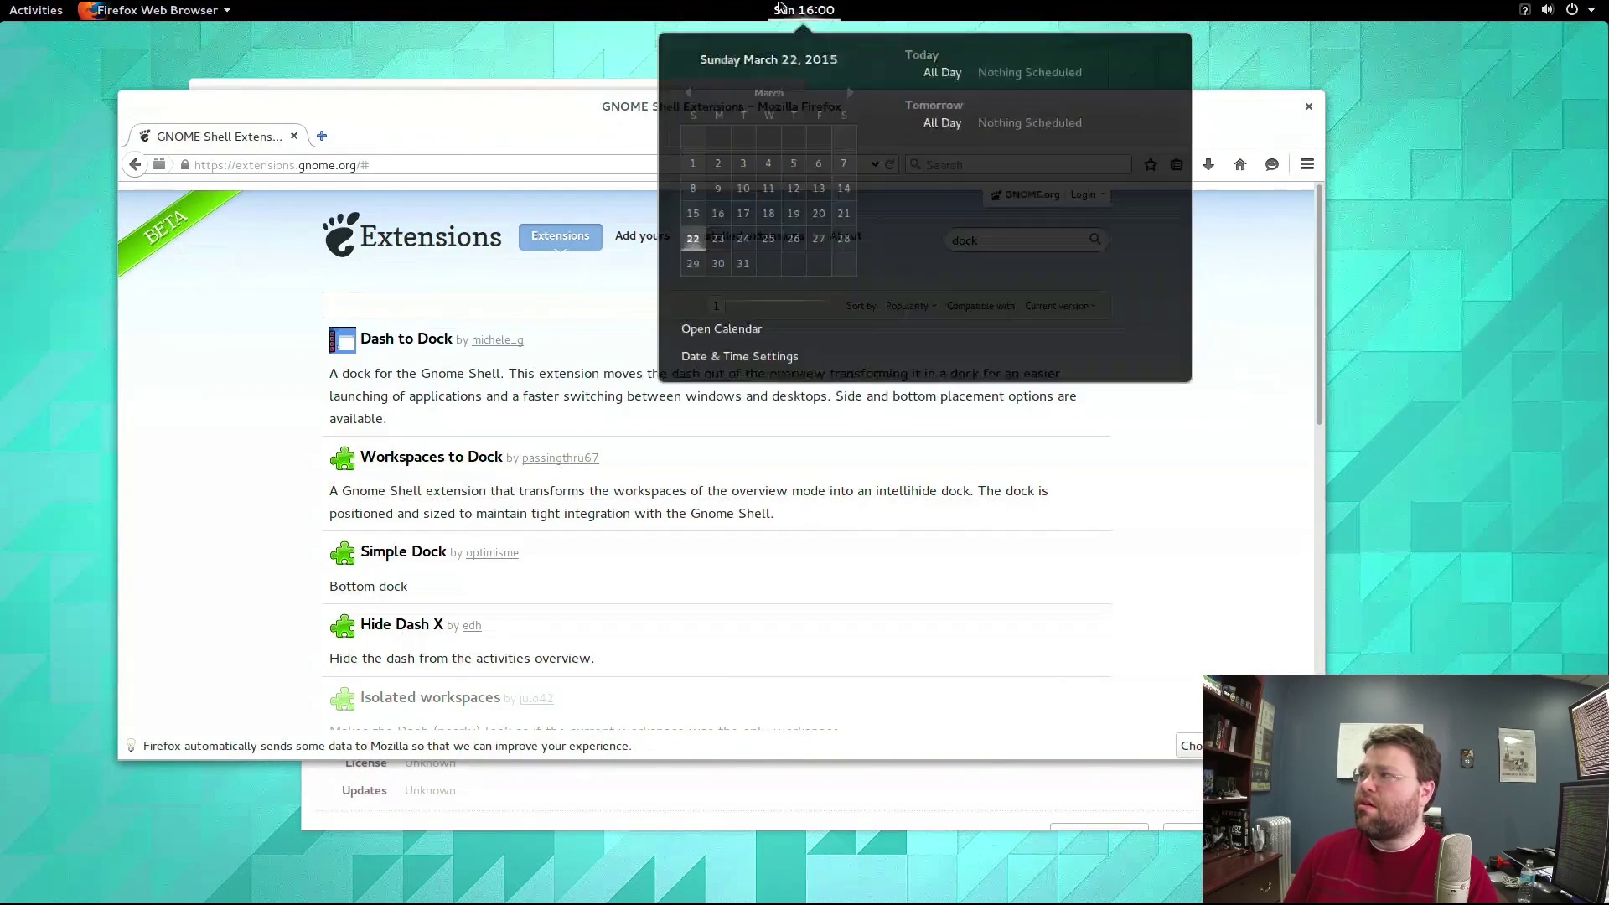
click(793, 8)
click(188, 8)
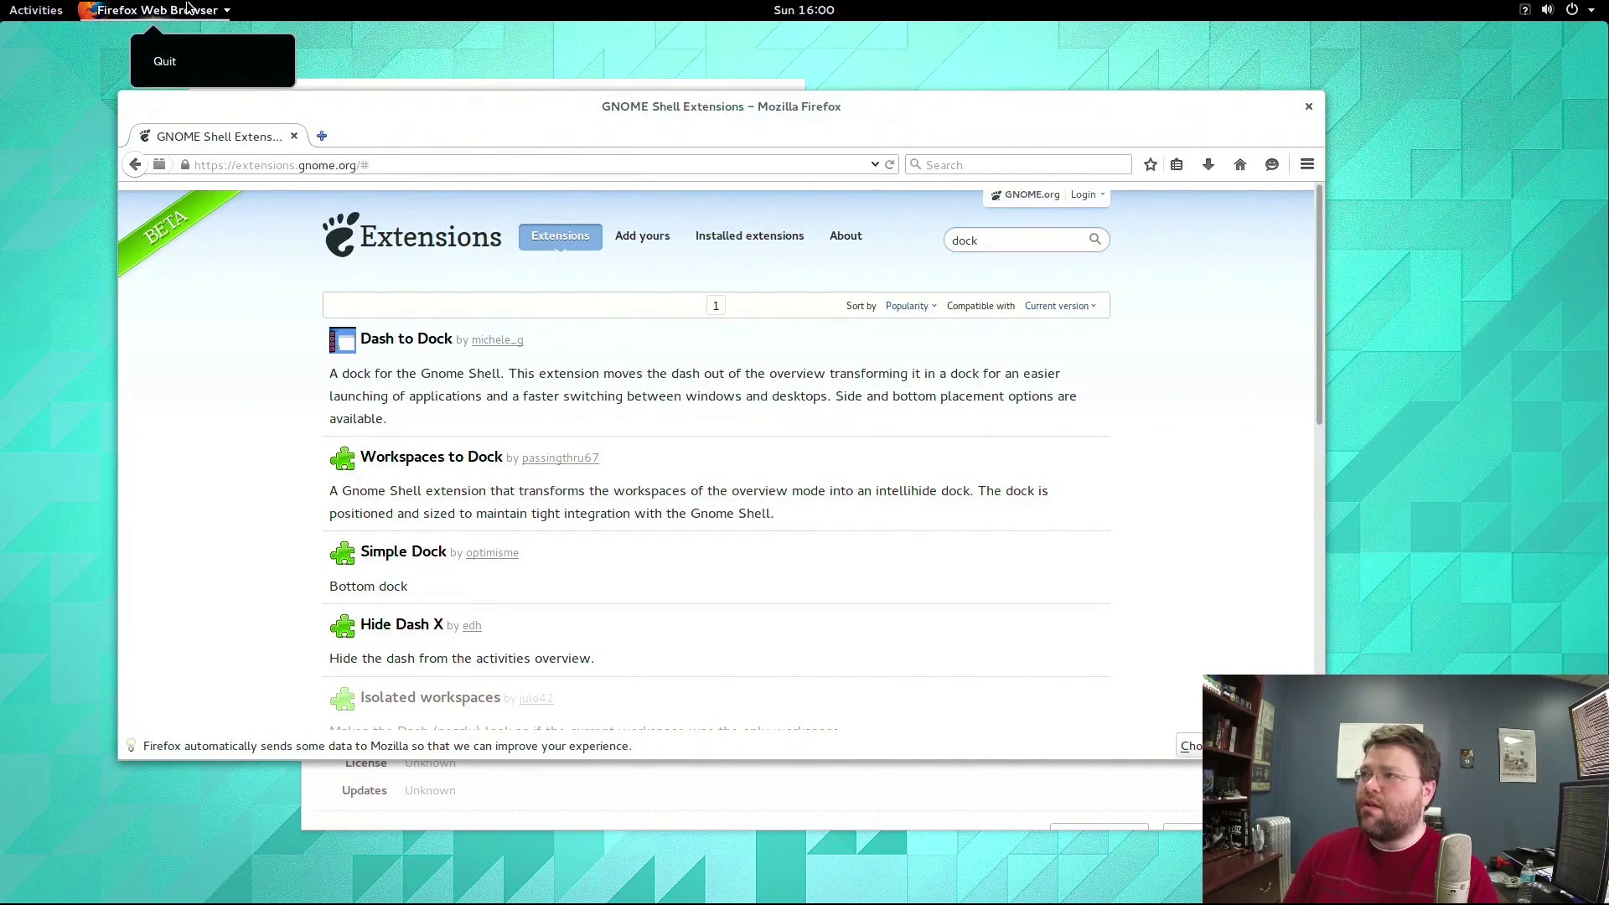
click(188, 9)
click(23, 12)
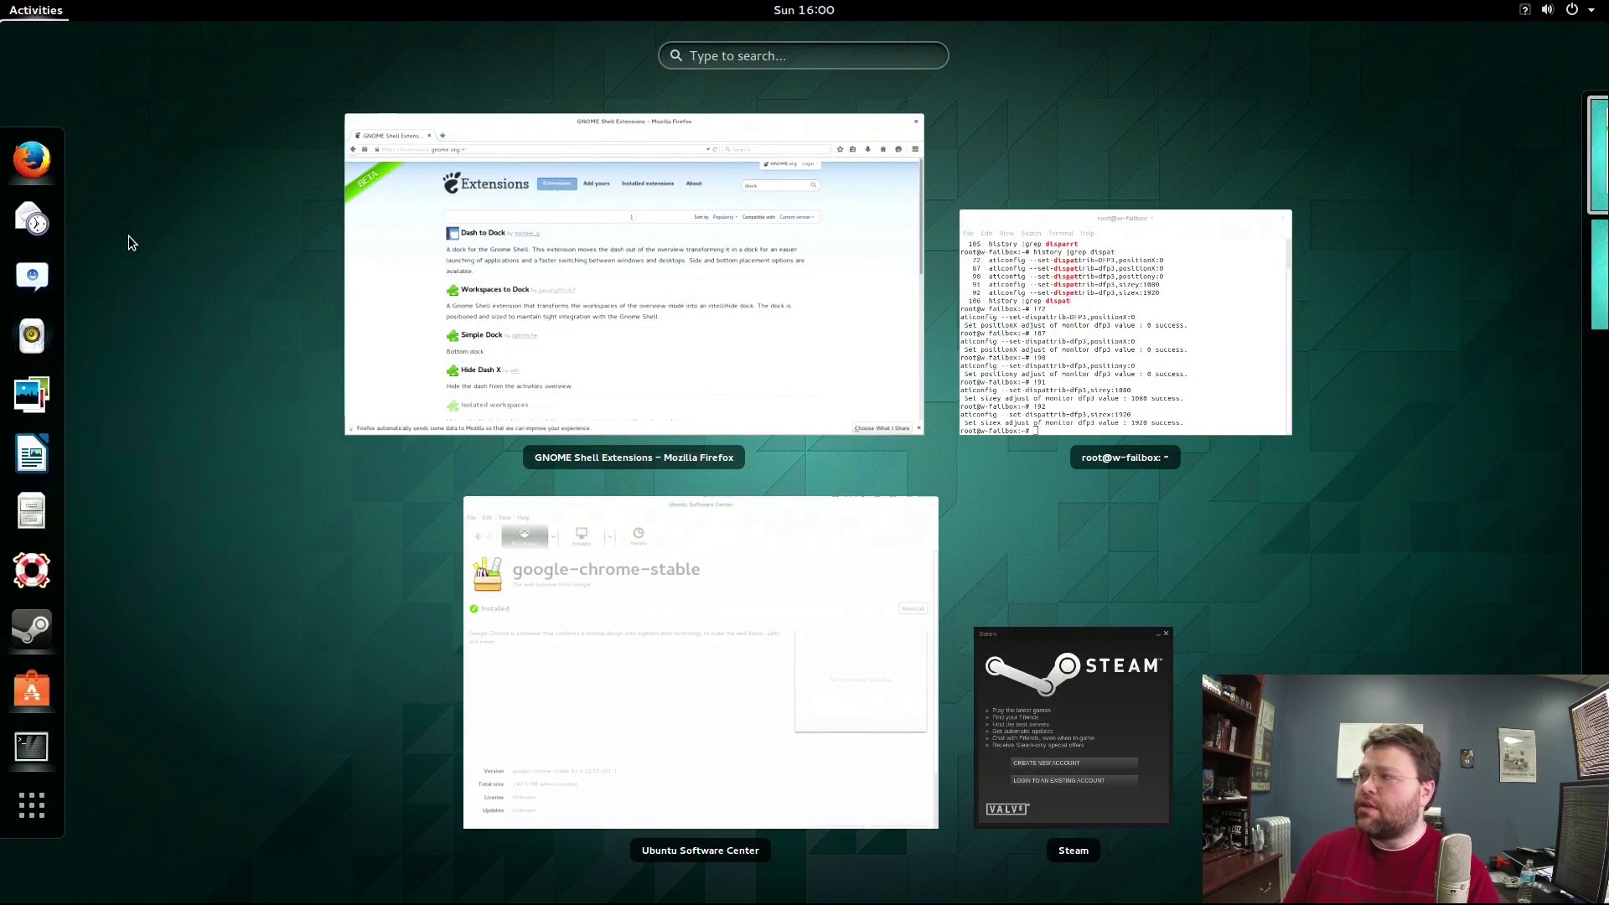
Bring Steam forward, show BioShock Infinite's library page, and move the window left.
click(592, 657)
scroll(540, 523, down, 5)
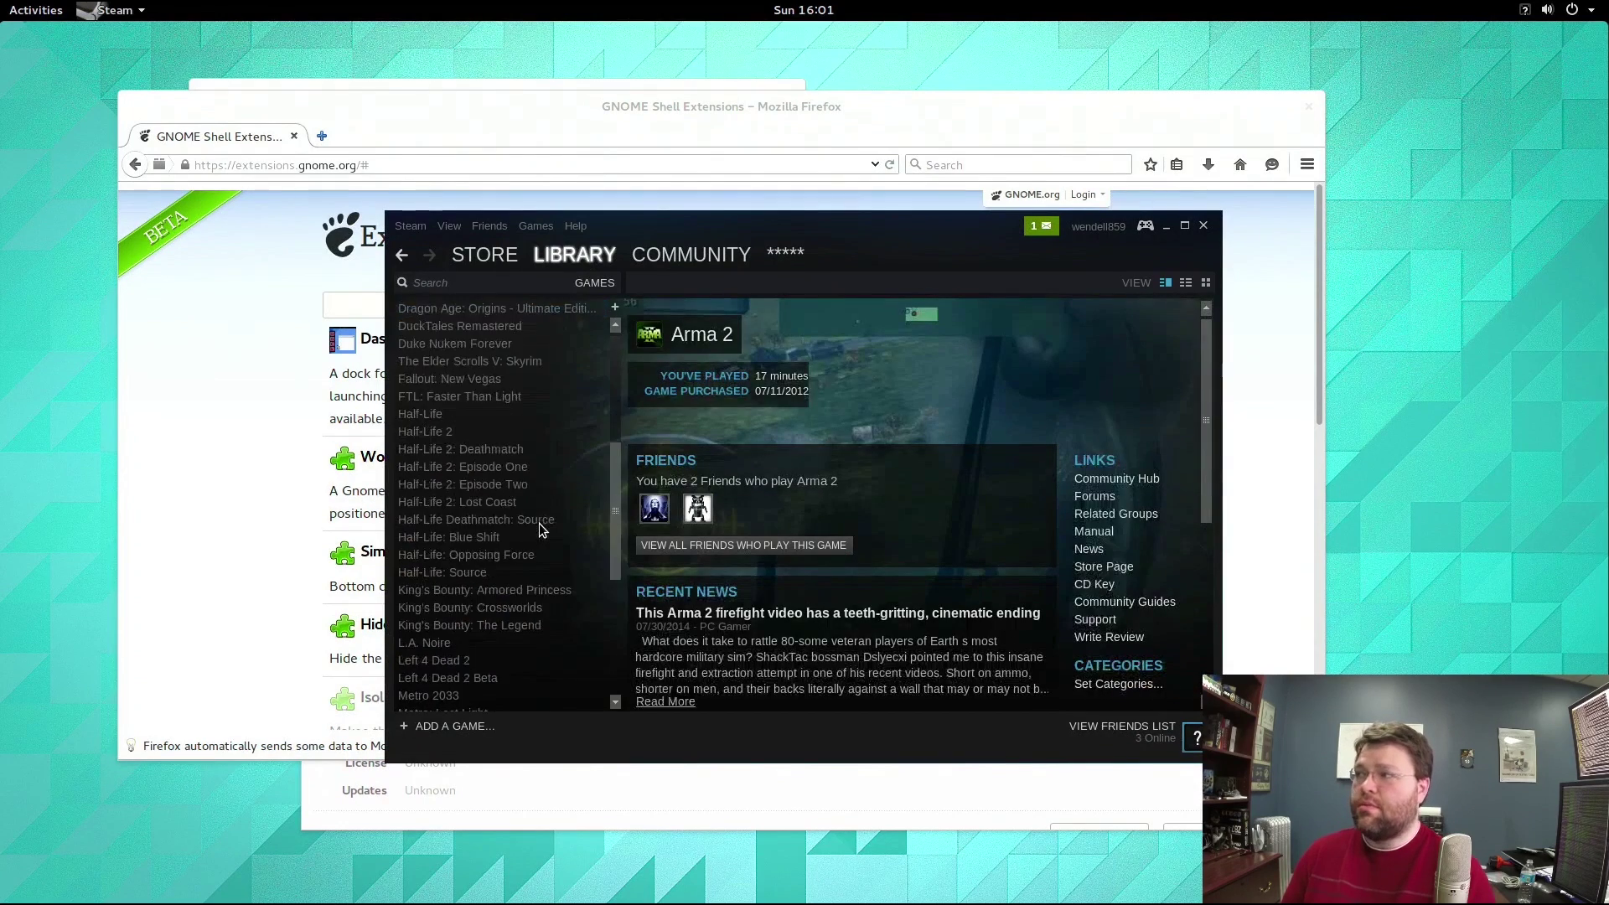
scroll(540, 523, up, 5)
scroll(539, 523, down, 2)
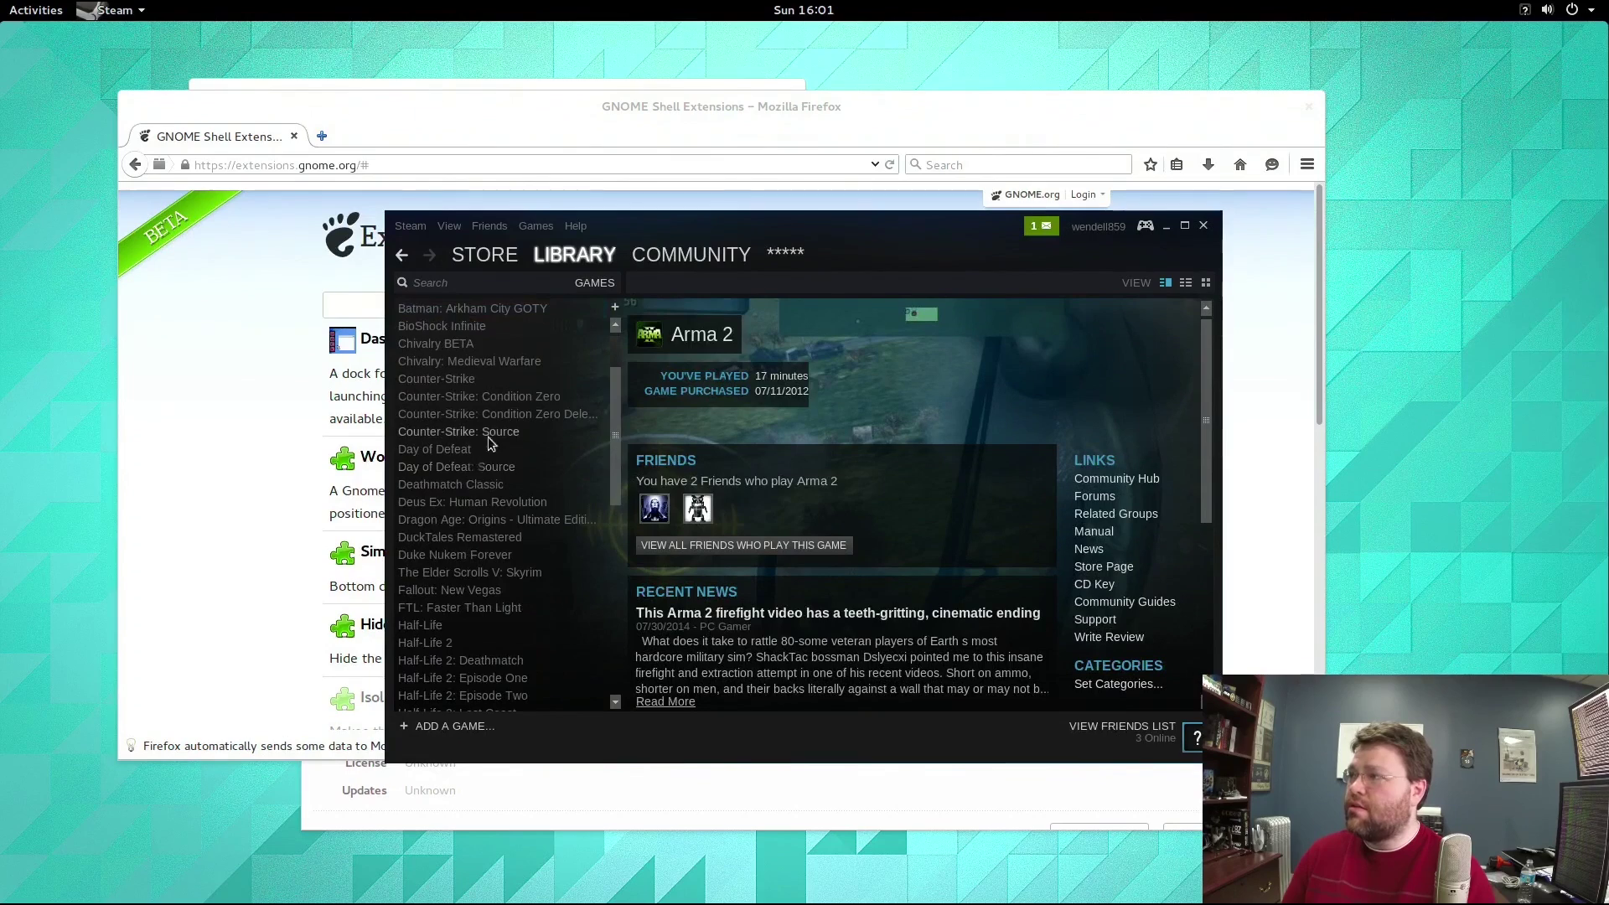
click(486, 326)
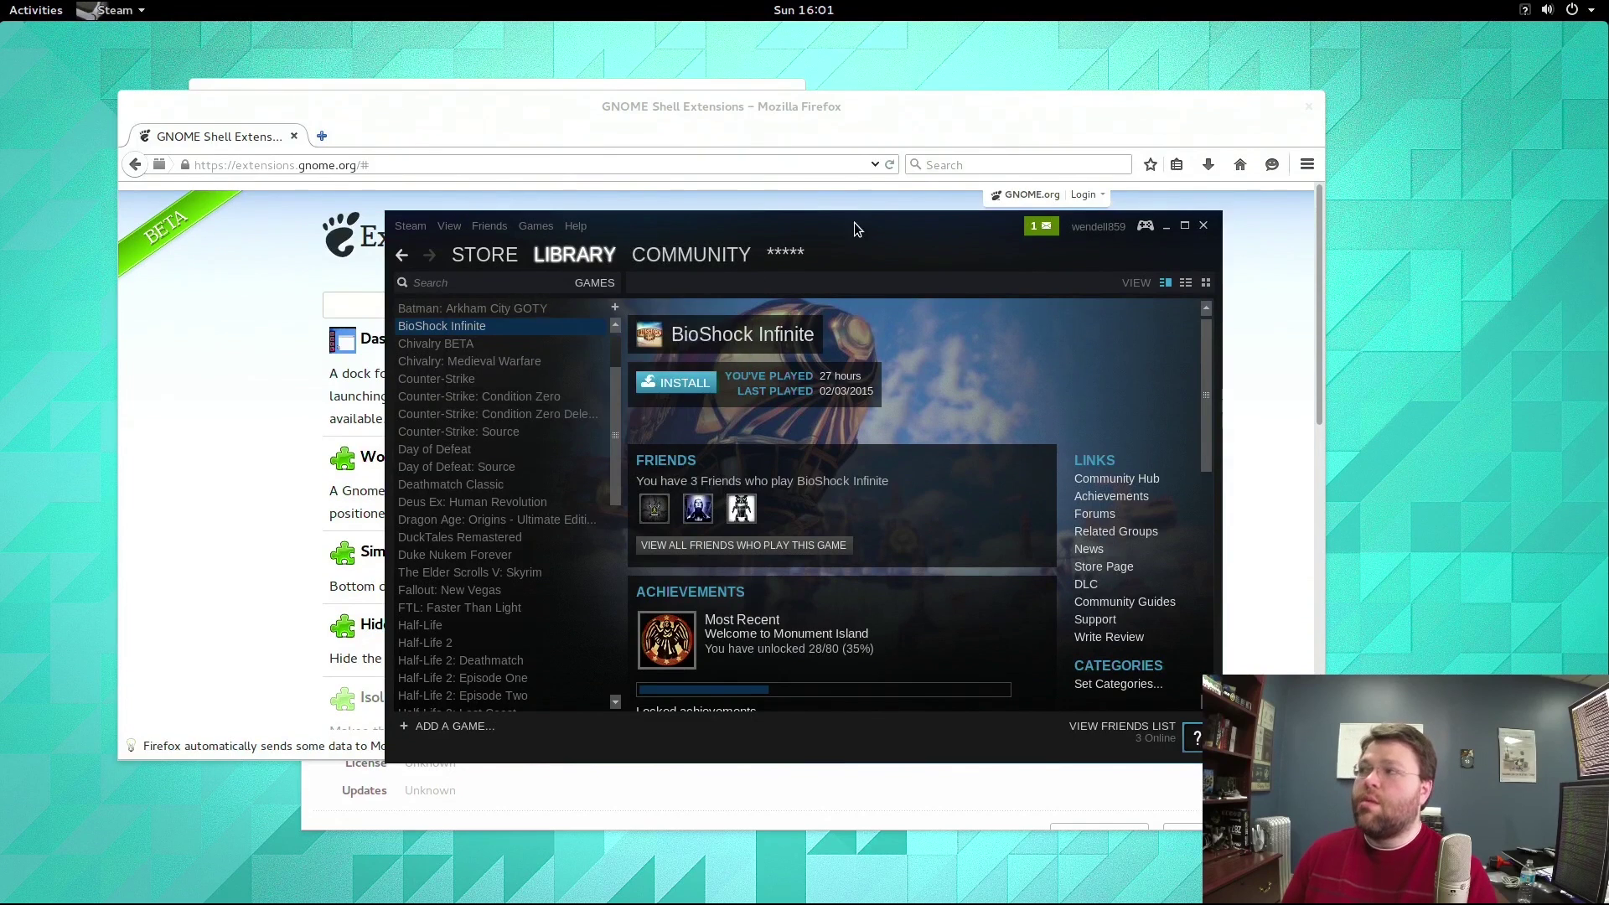
drag(859, 215, 715, 238)
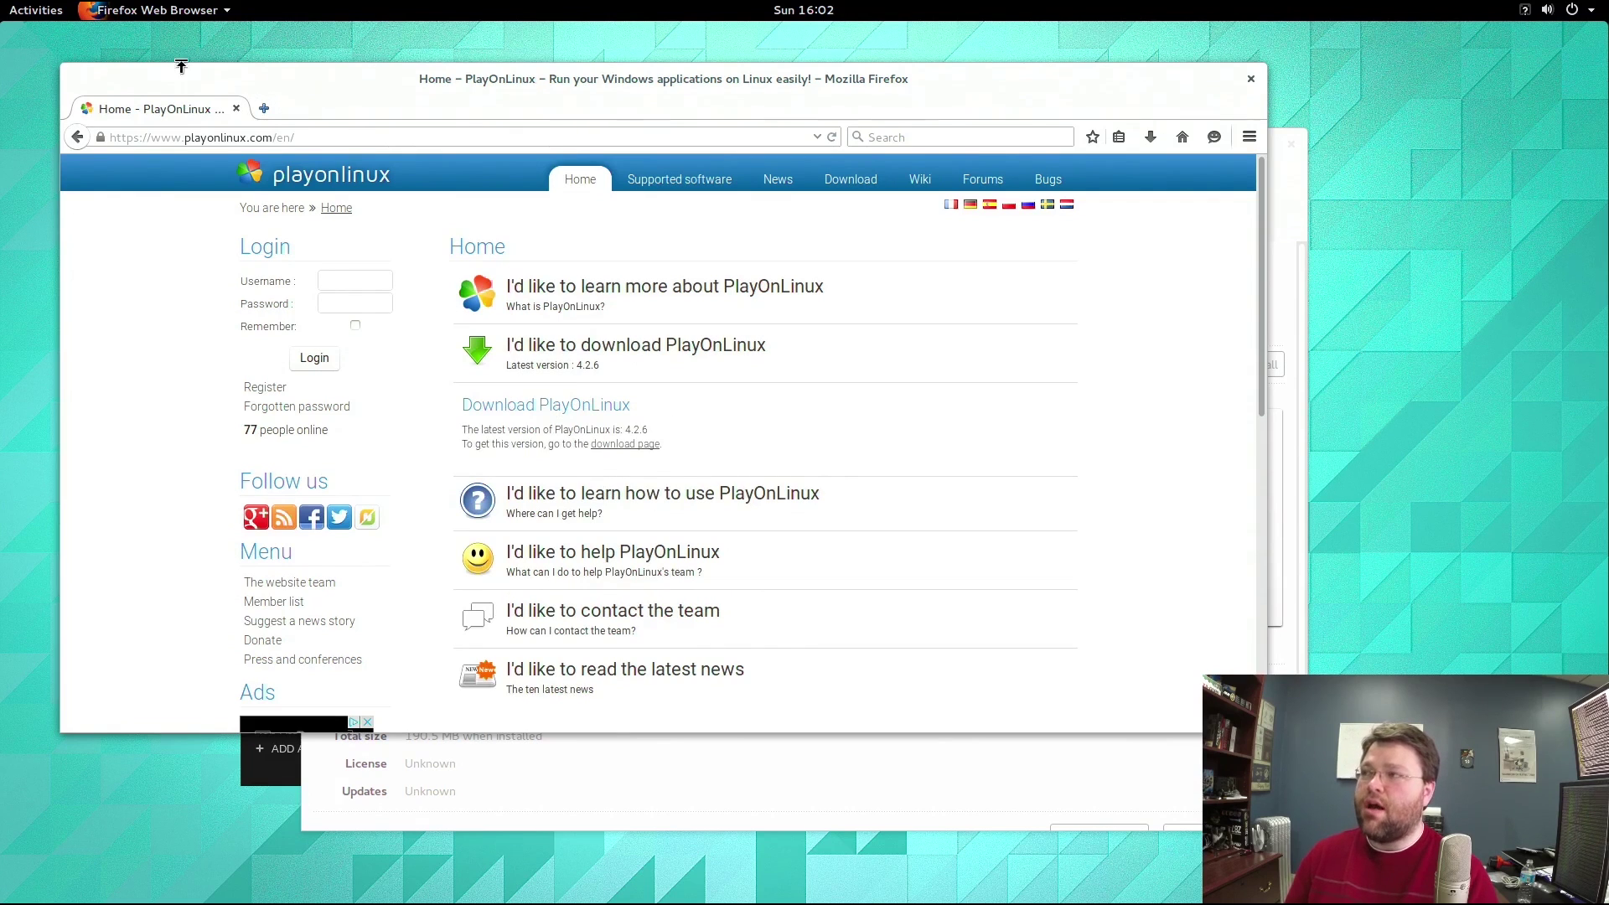
Toggle the drop-down terminal with F12 so it ends up pulled down over Firefox.
mouse_move(1, 1)
key(F12)
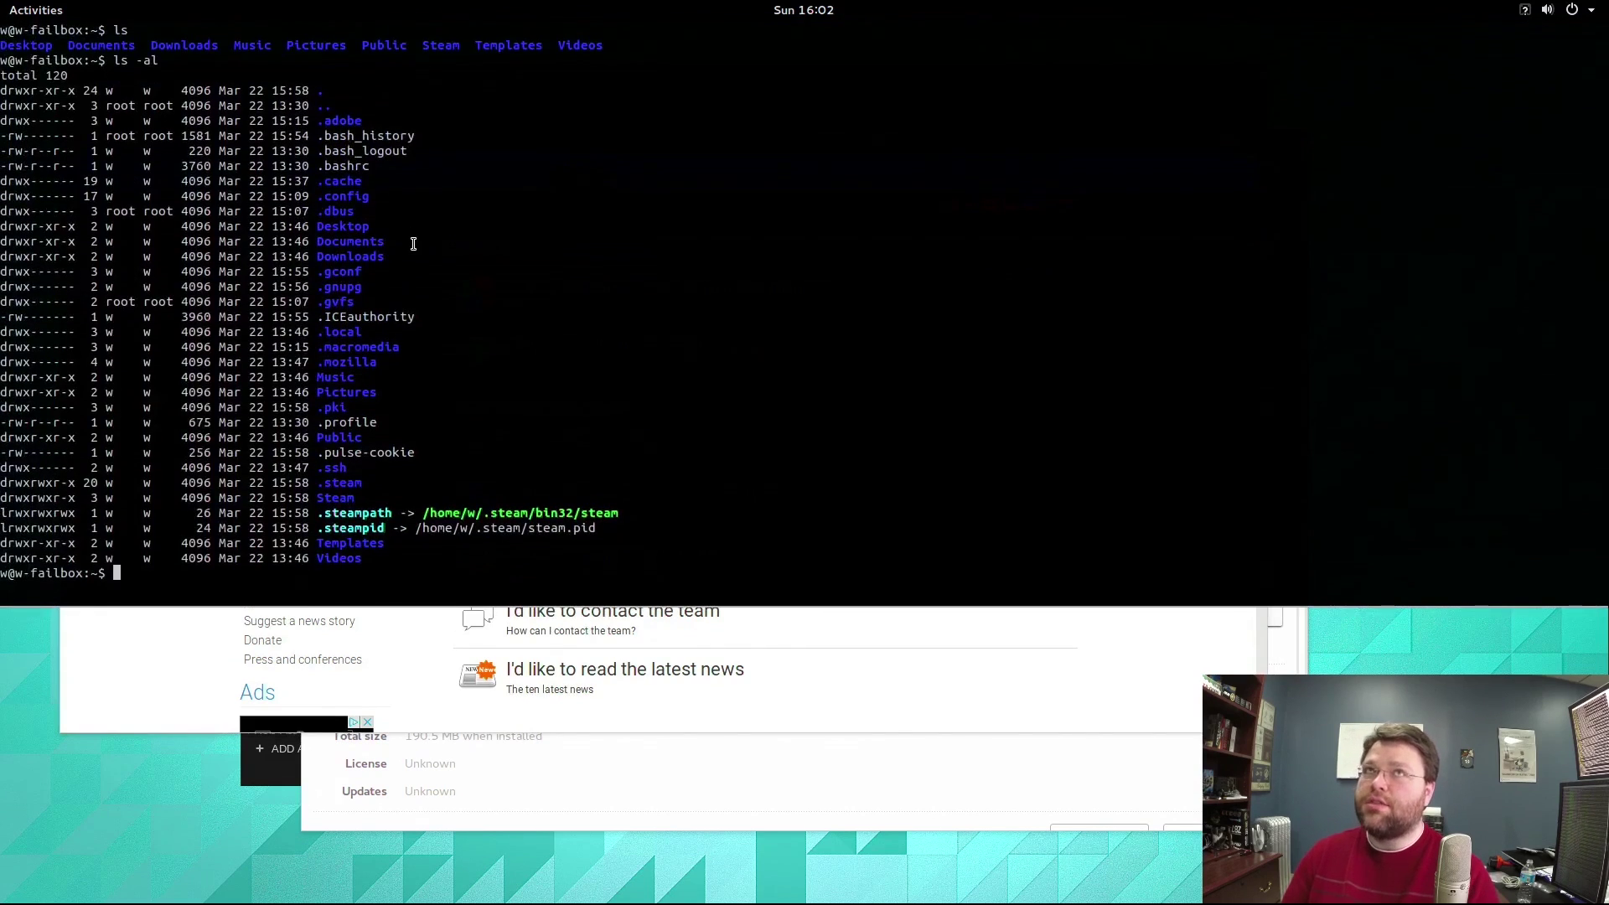
key(F12)
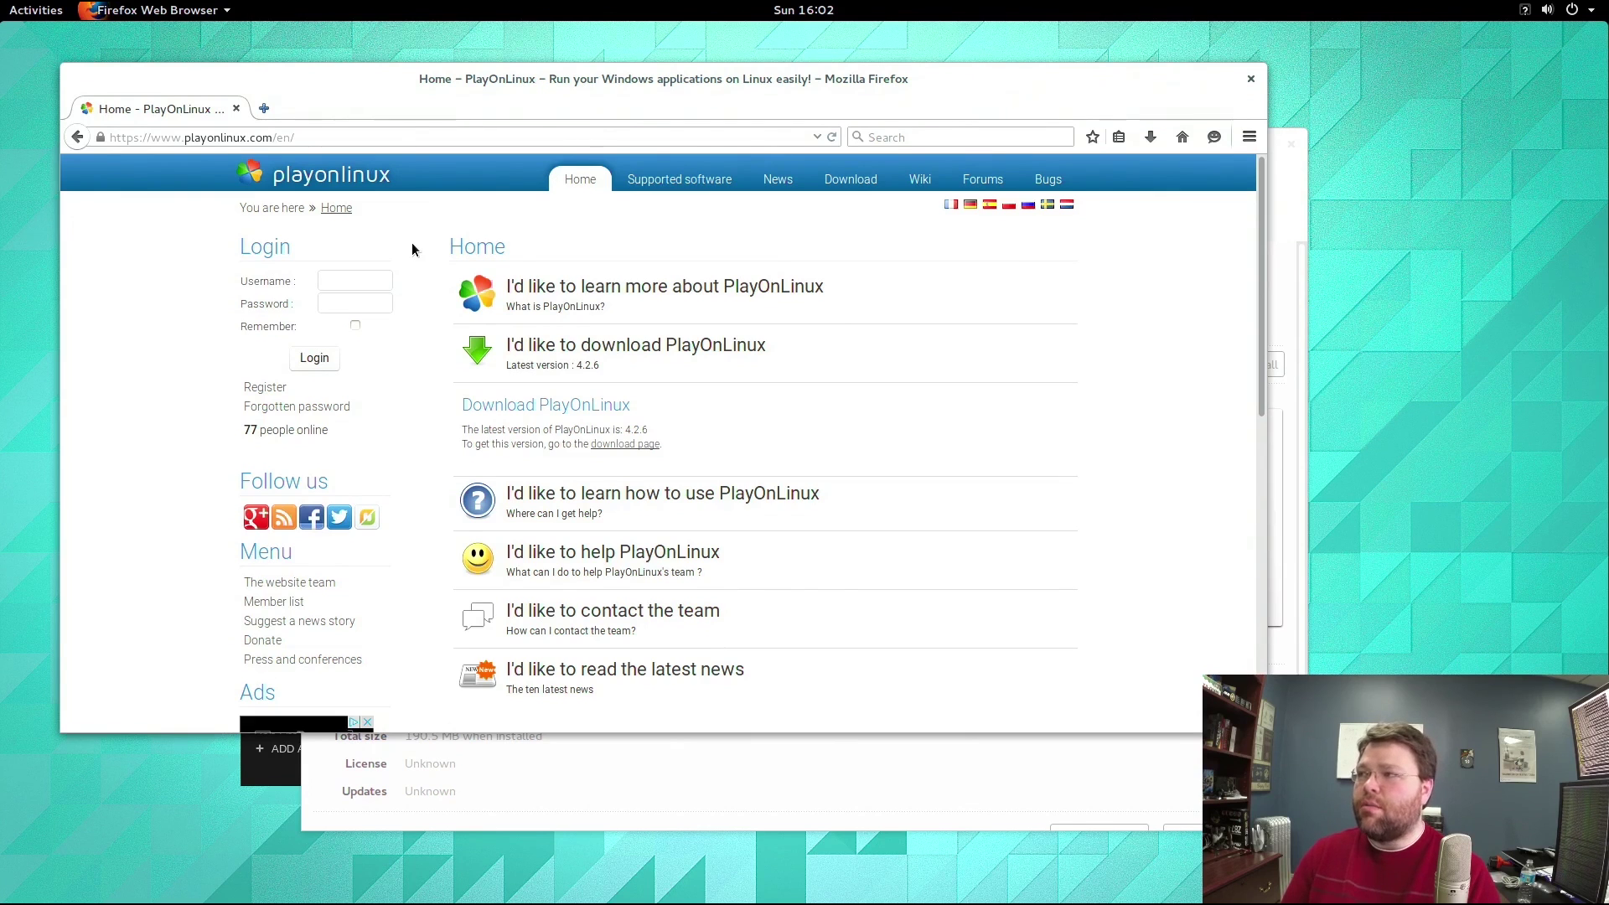
key(F12)
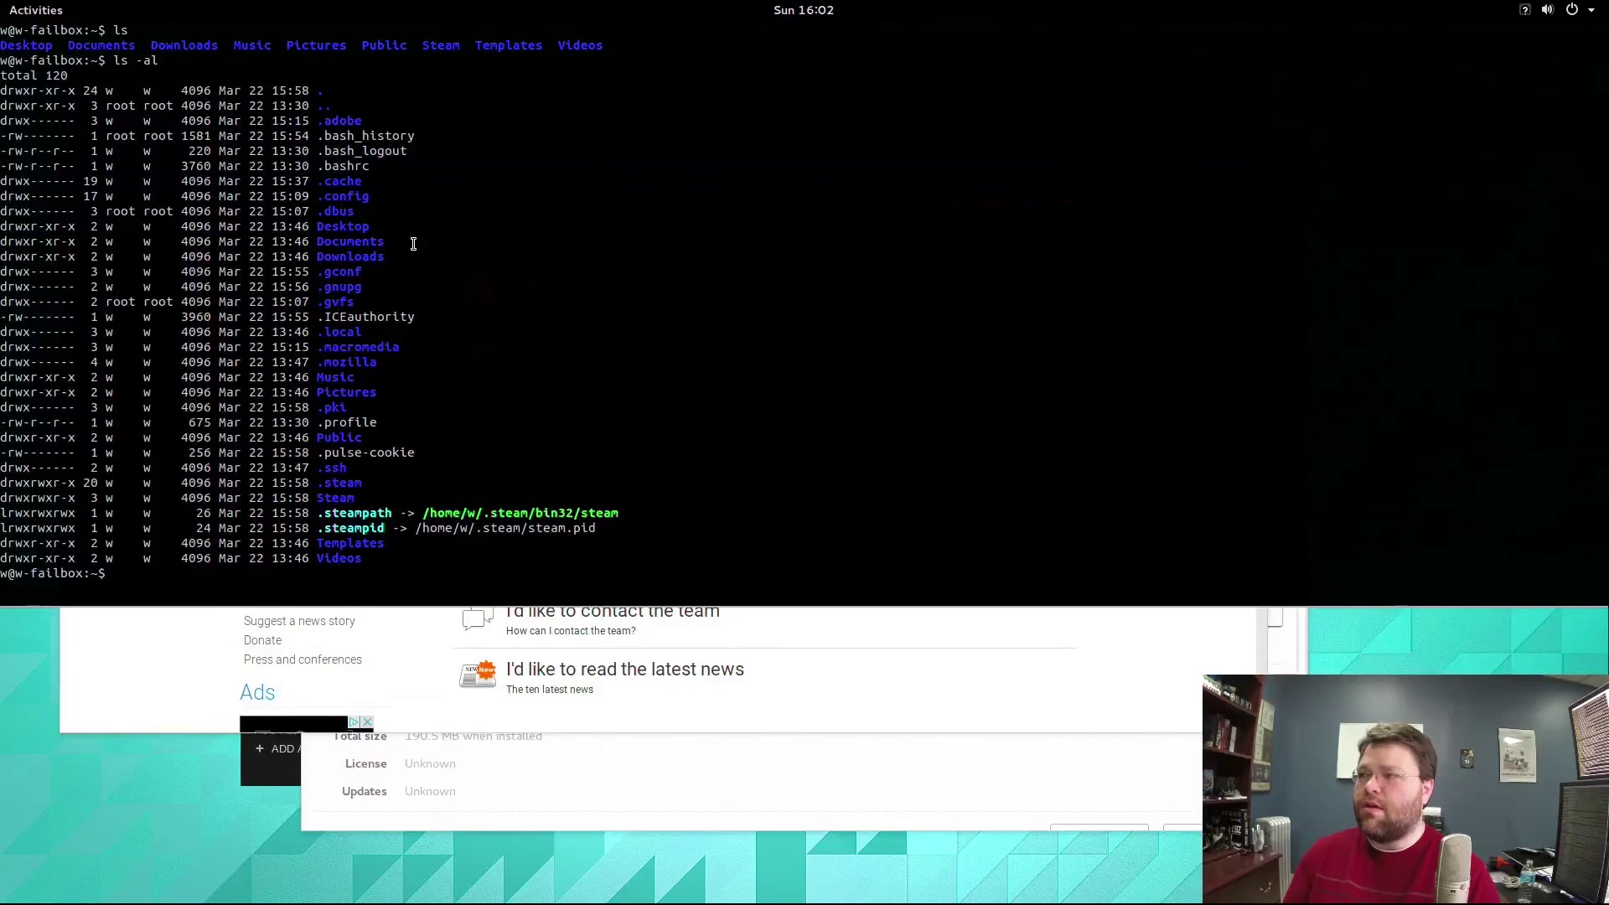
Run apt-get install playonlinux, rerun it with sudo !!, answer y, then hide the terminal.
text(apt-get in)
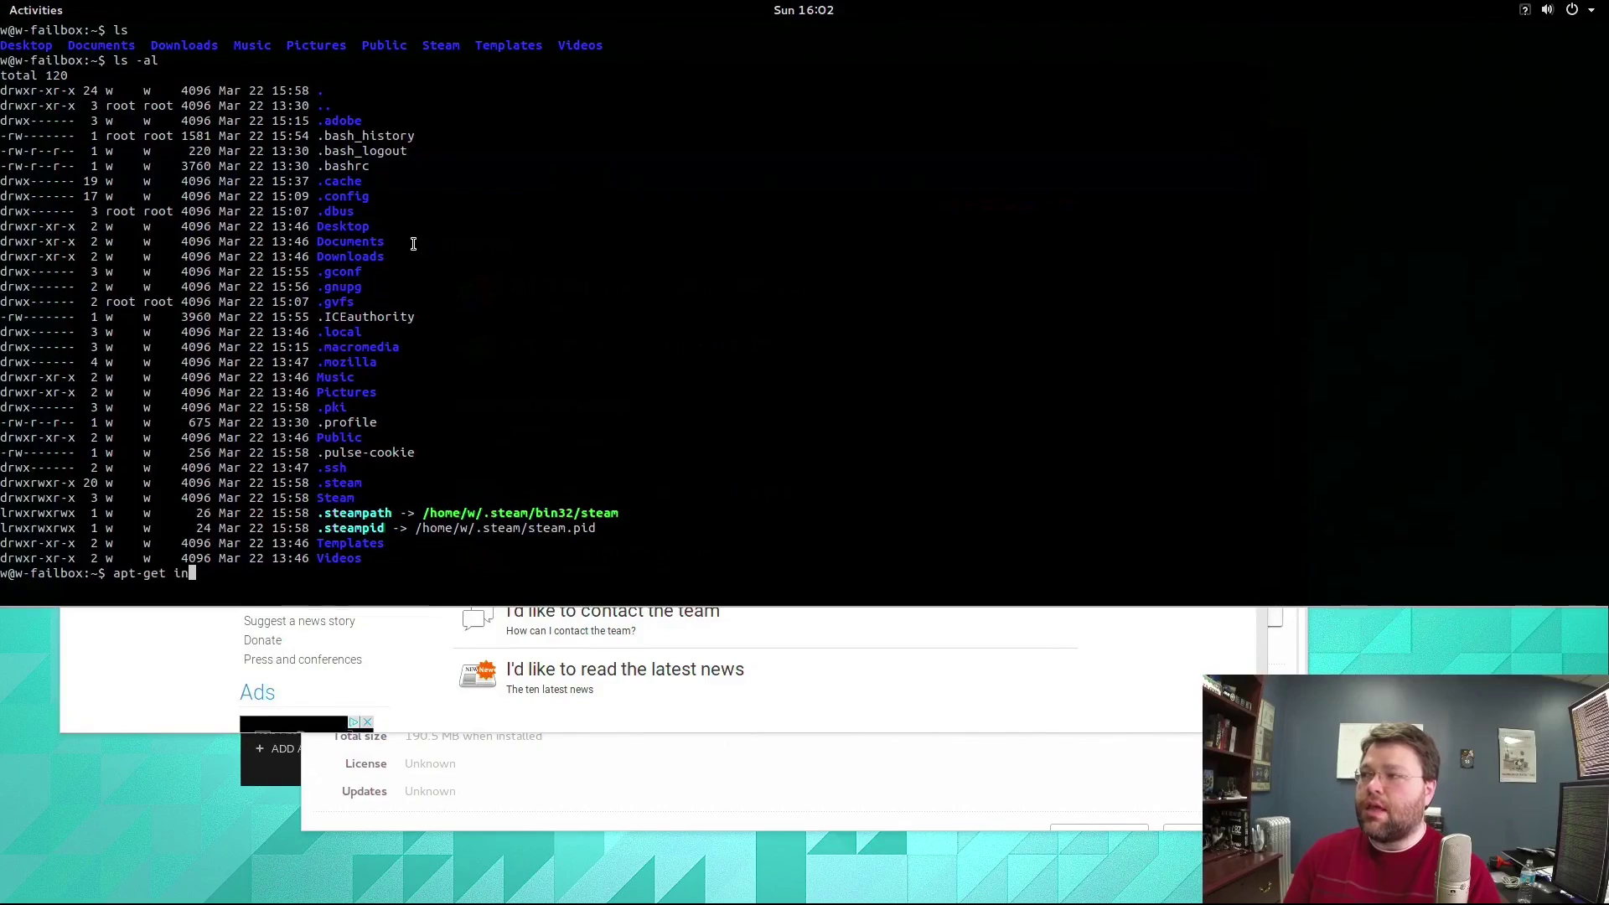
text(stall playonlinux)
key(Return)
text(sudo !!)
key(Return)
key(Return)
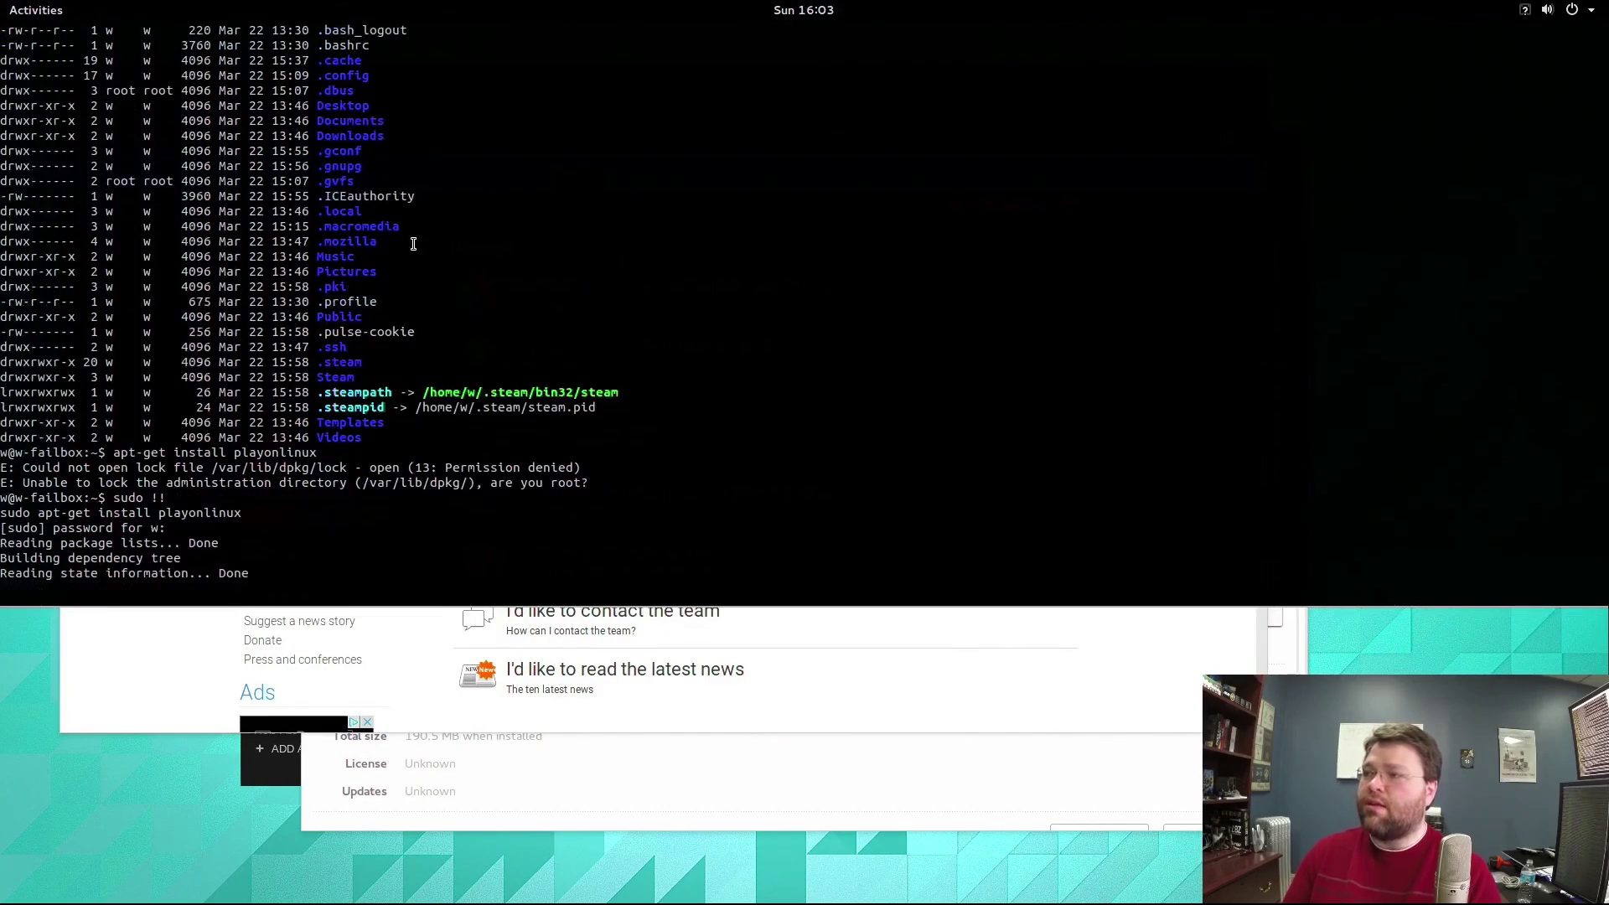
text(y)
key(Return)
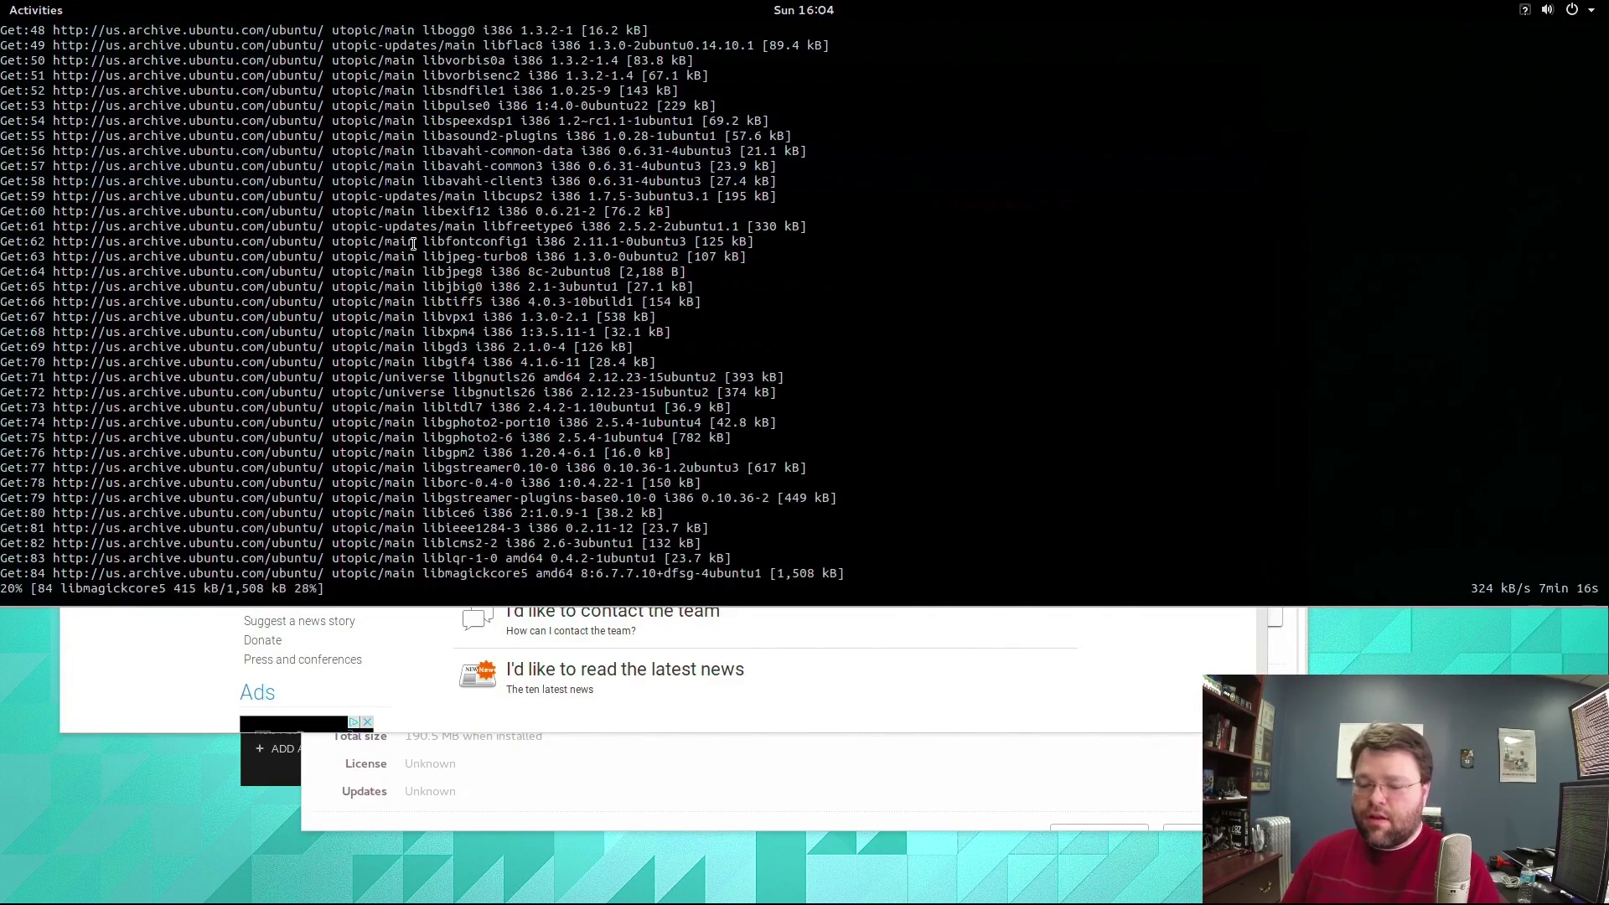
key(F12)
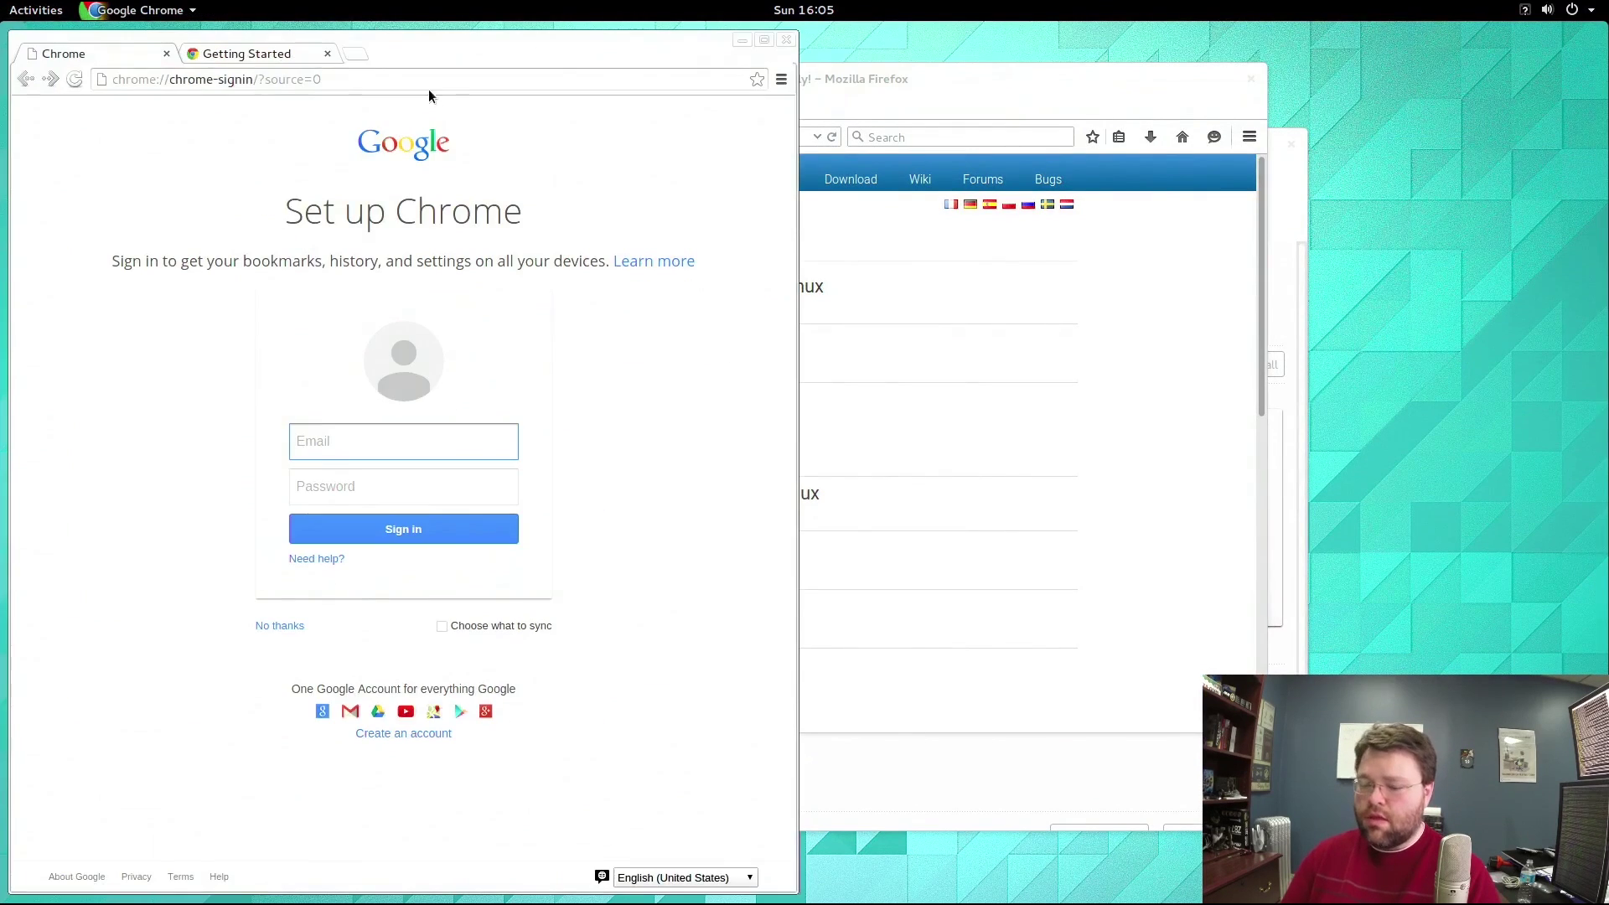
Launch Google Chrome and play Knight Rider Season 3 Episode 6 on Netflix.
click(434, 82)
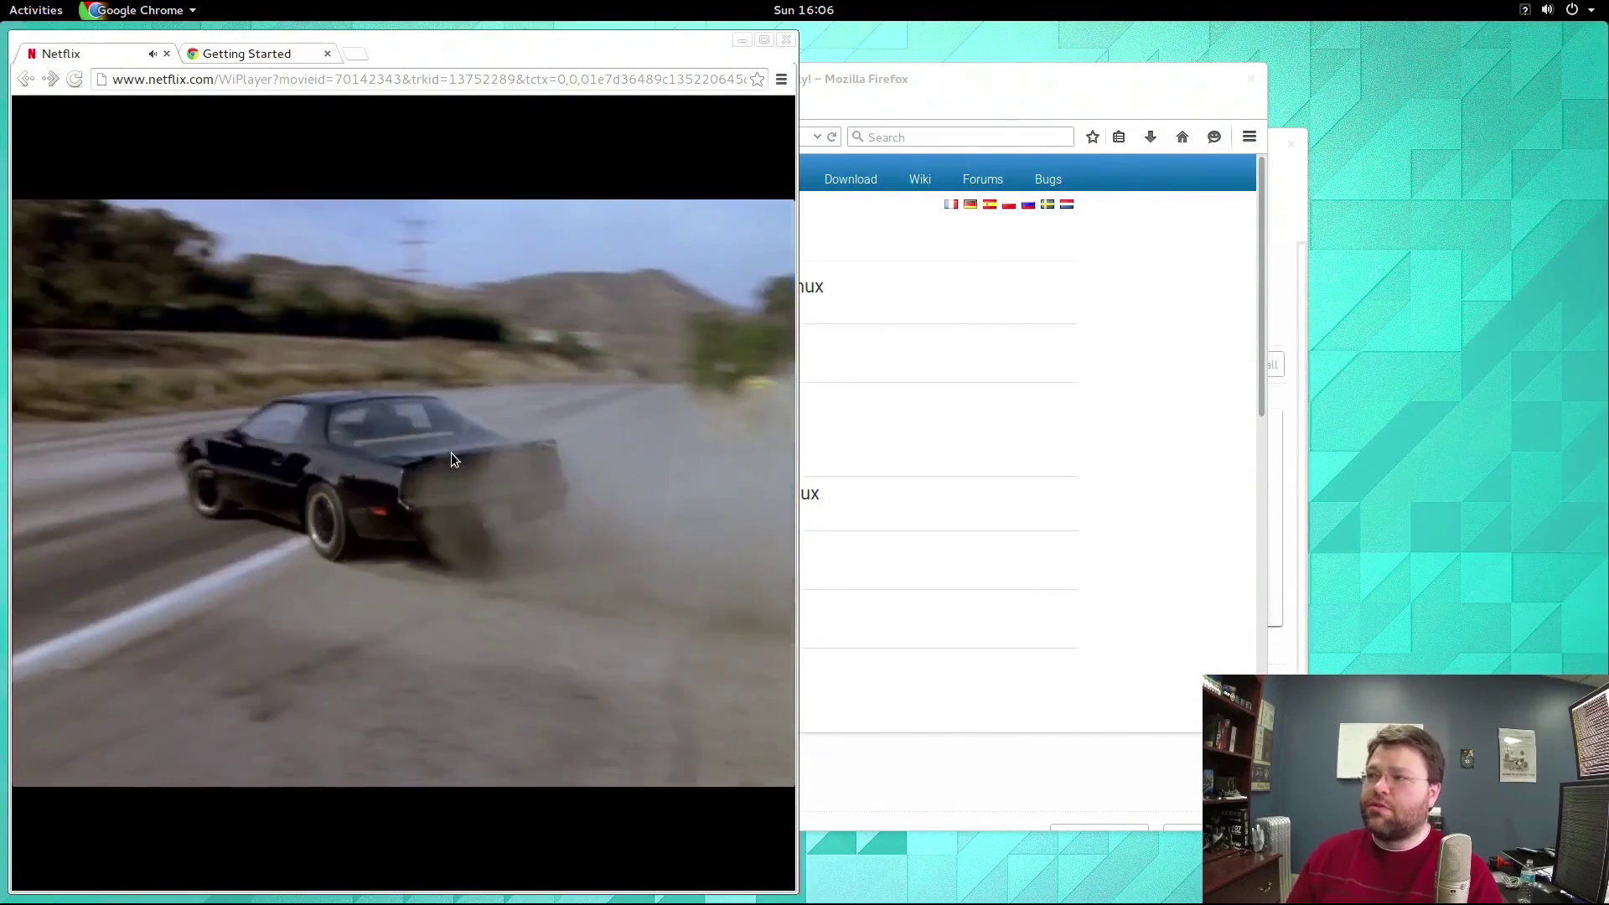
mouse_move(580, 371)
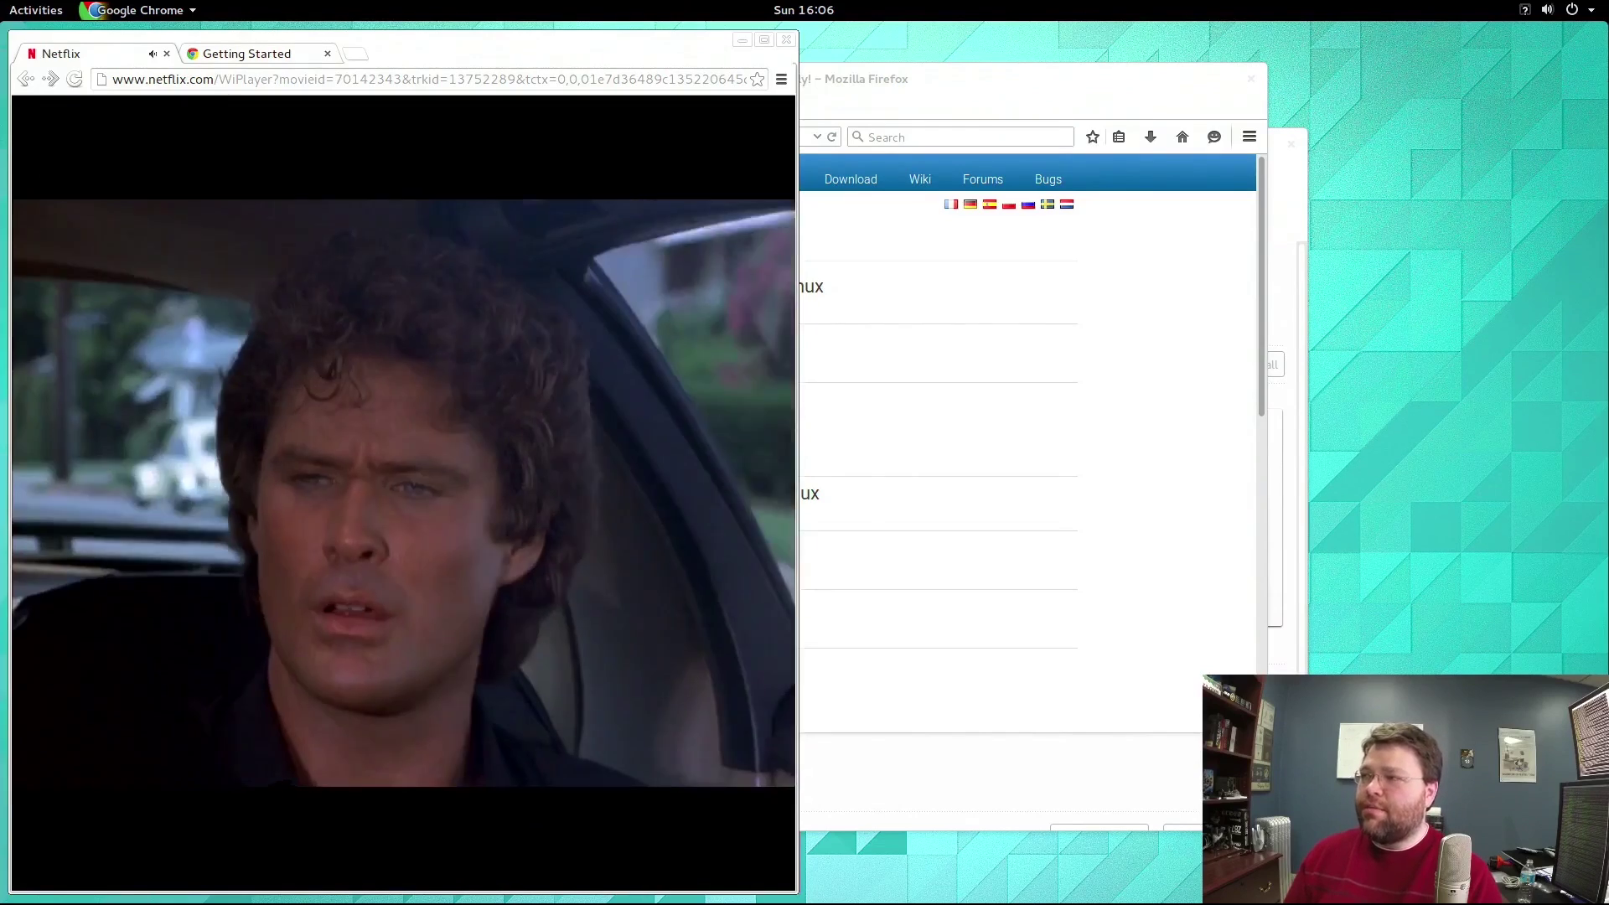
mouse_move(325, 276)
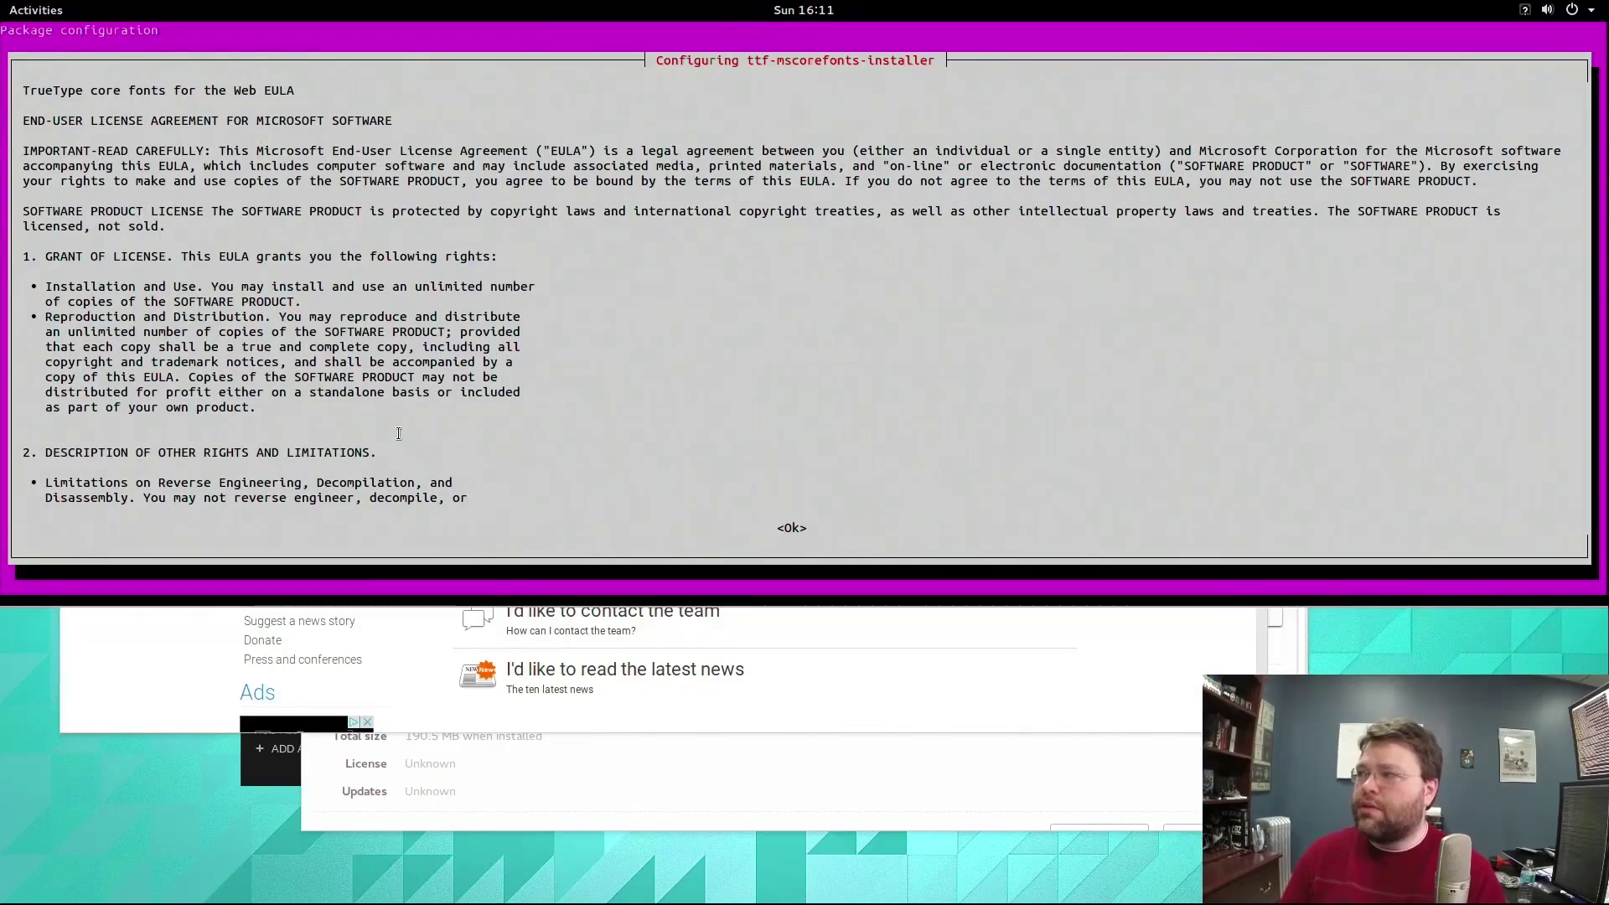
Accept the ttf-mscorefonts-installer Microsoft fonts EULA, then hide the terminal.
key(Tab)
key(Return)
key(Left)
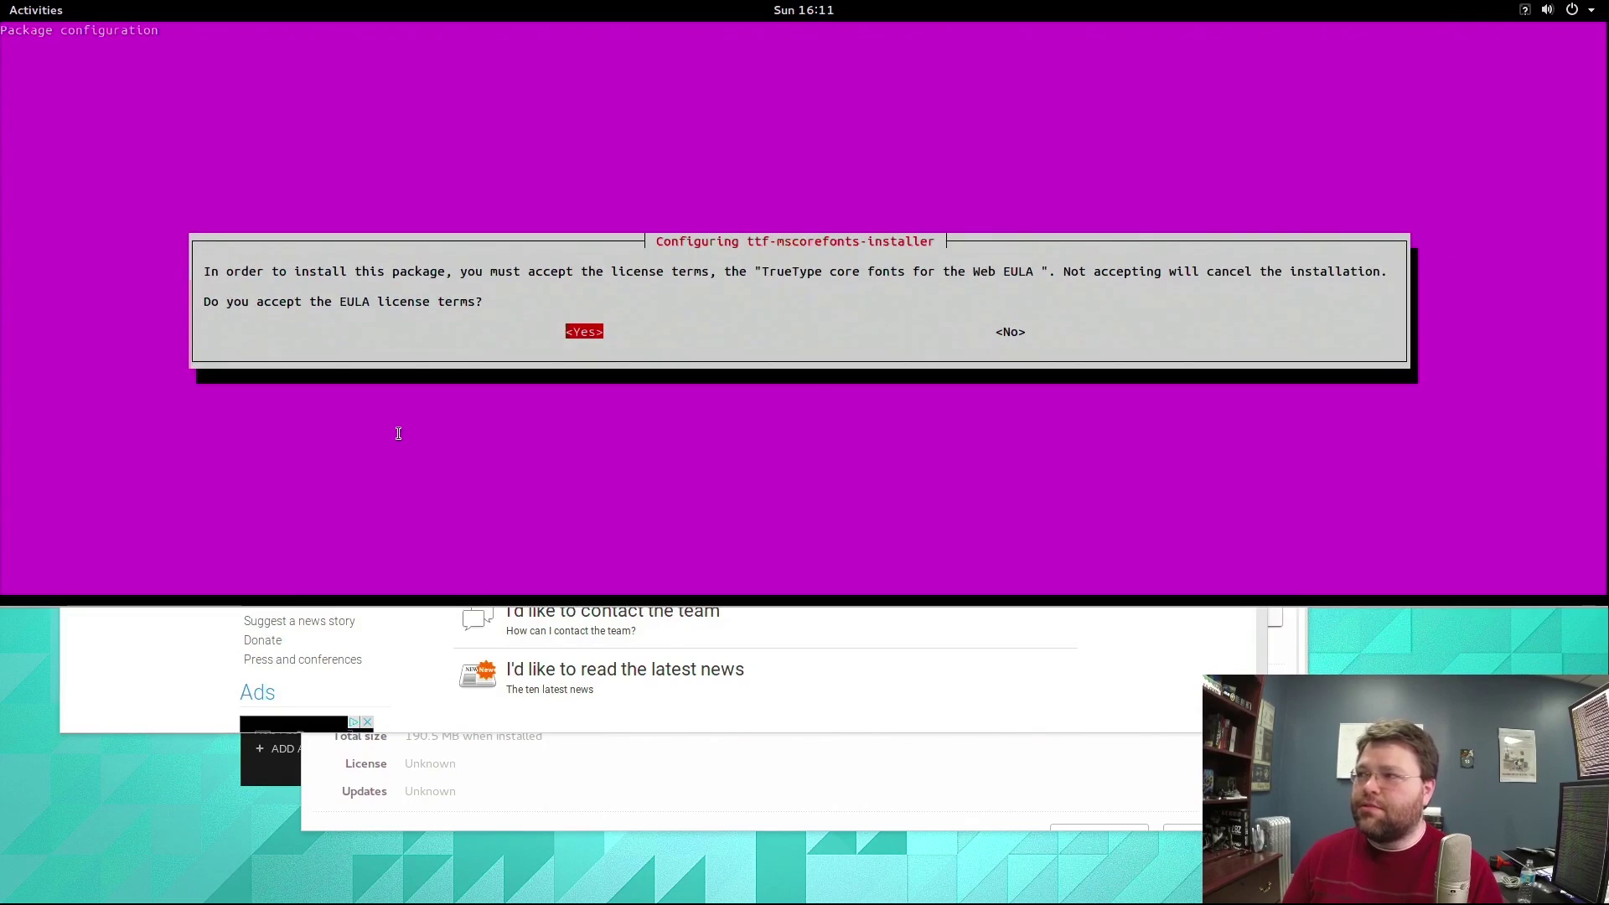
key(Return)
key(F12)
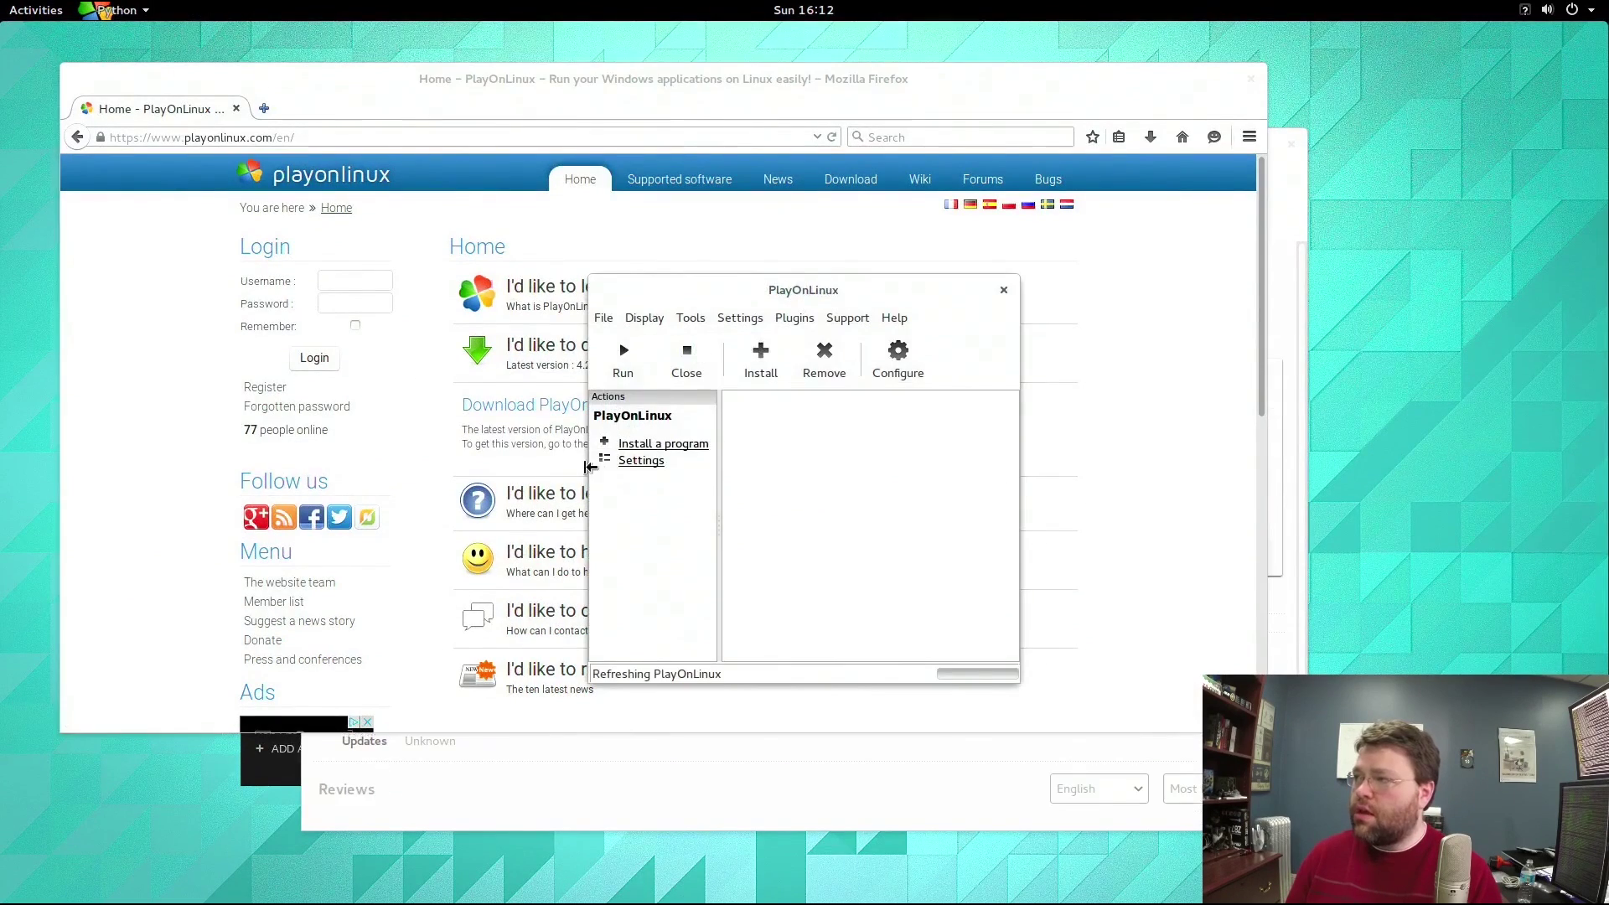
Open PlayOnLinux's Install a program menu, move it left, and bring Steam forward.
click(653, 449)
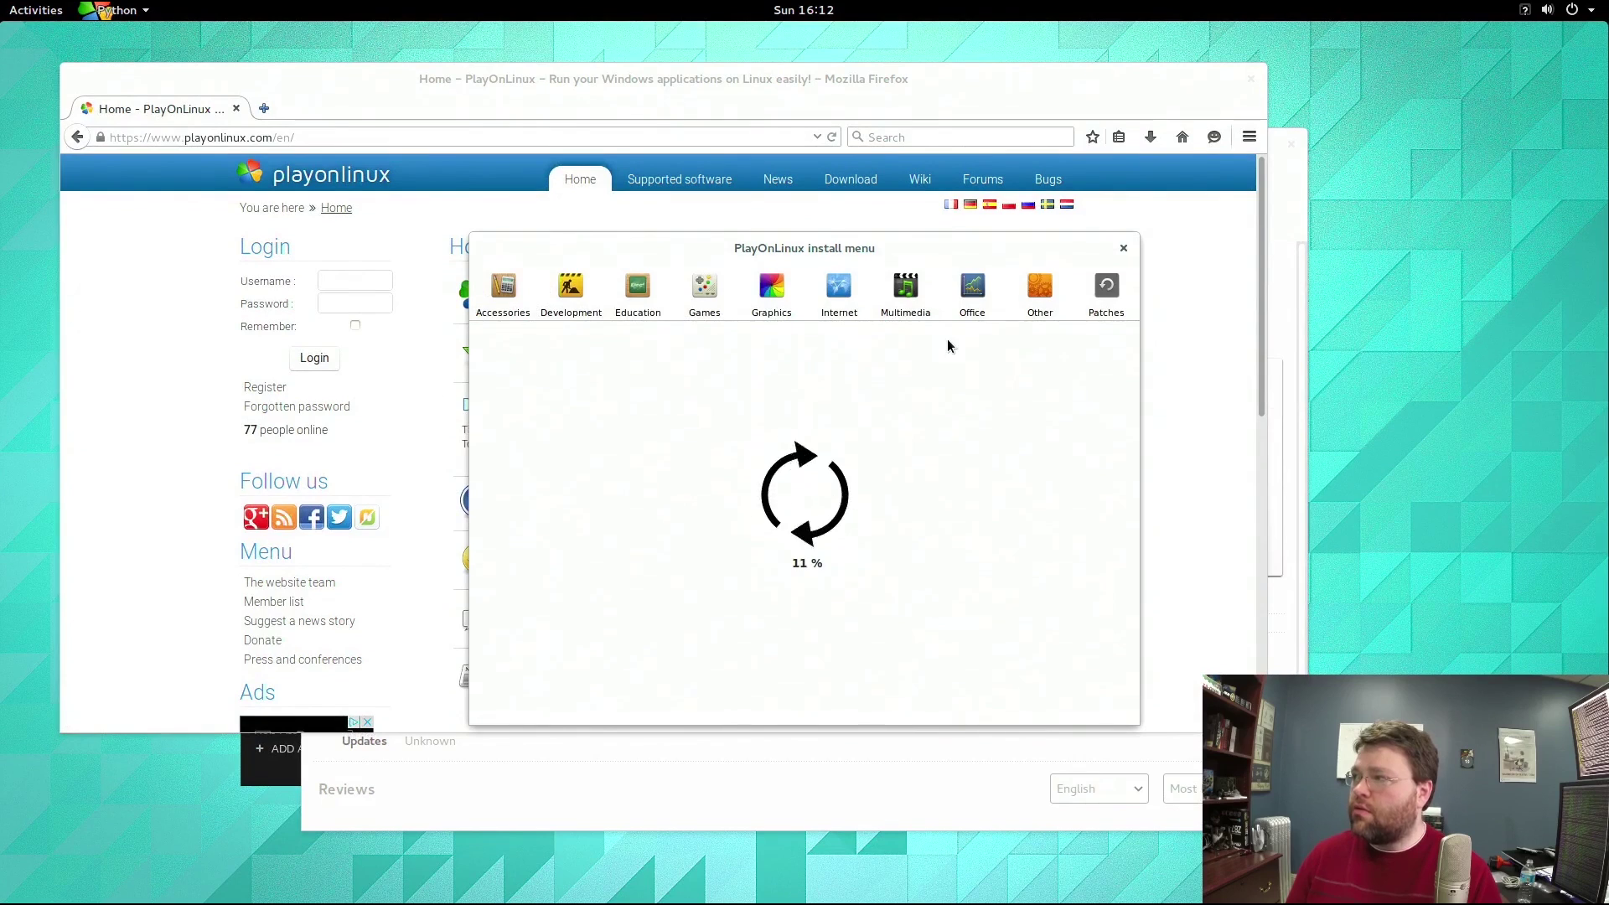
drag(827, 248, 576, 263)
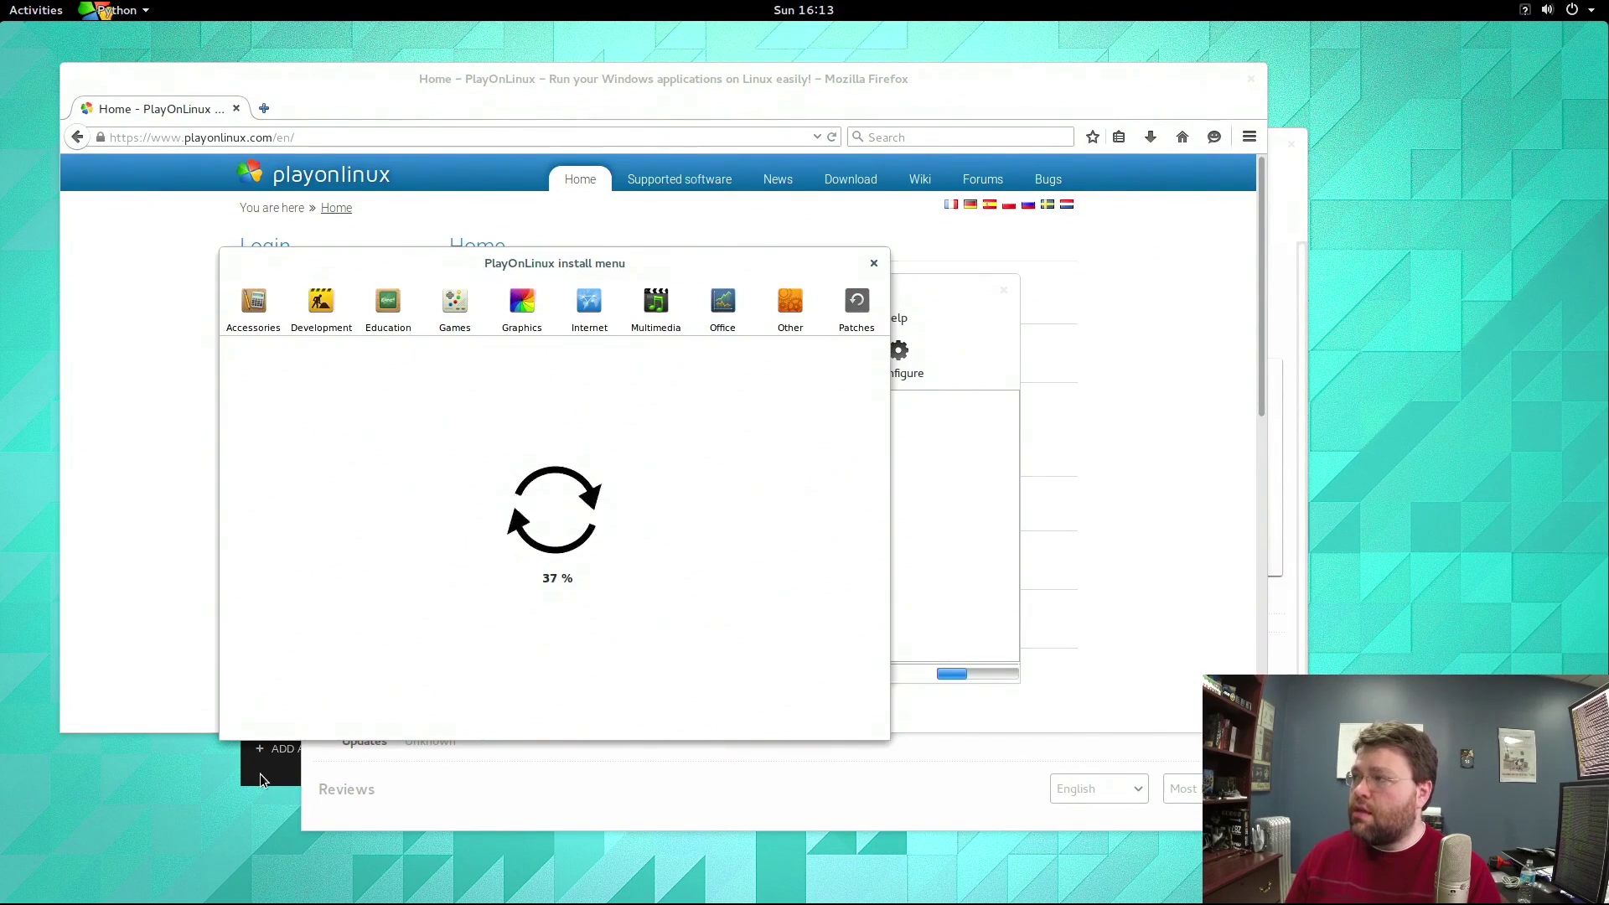
click(268, 776)
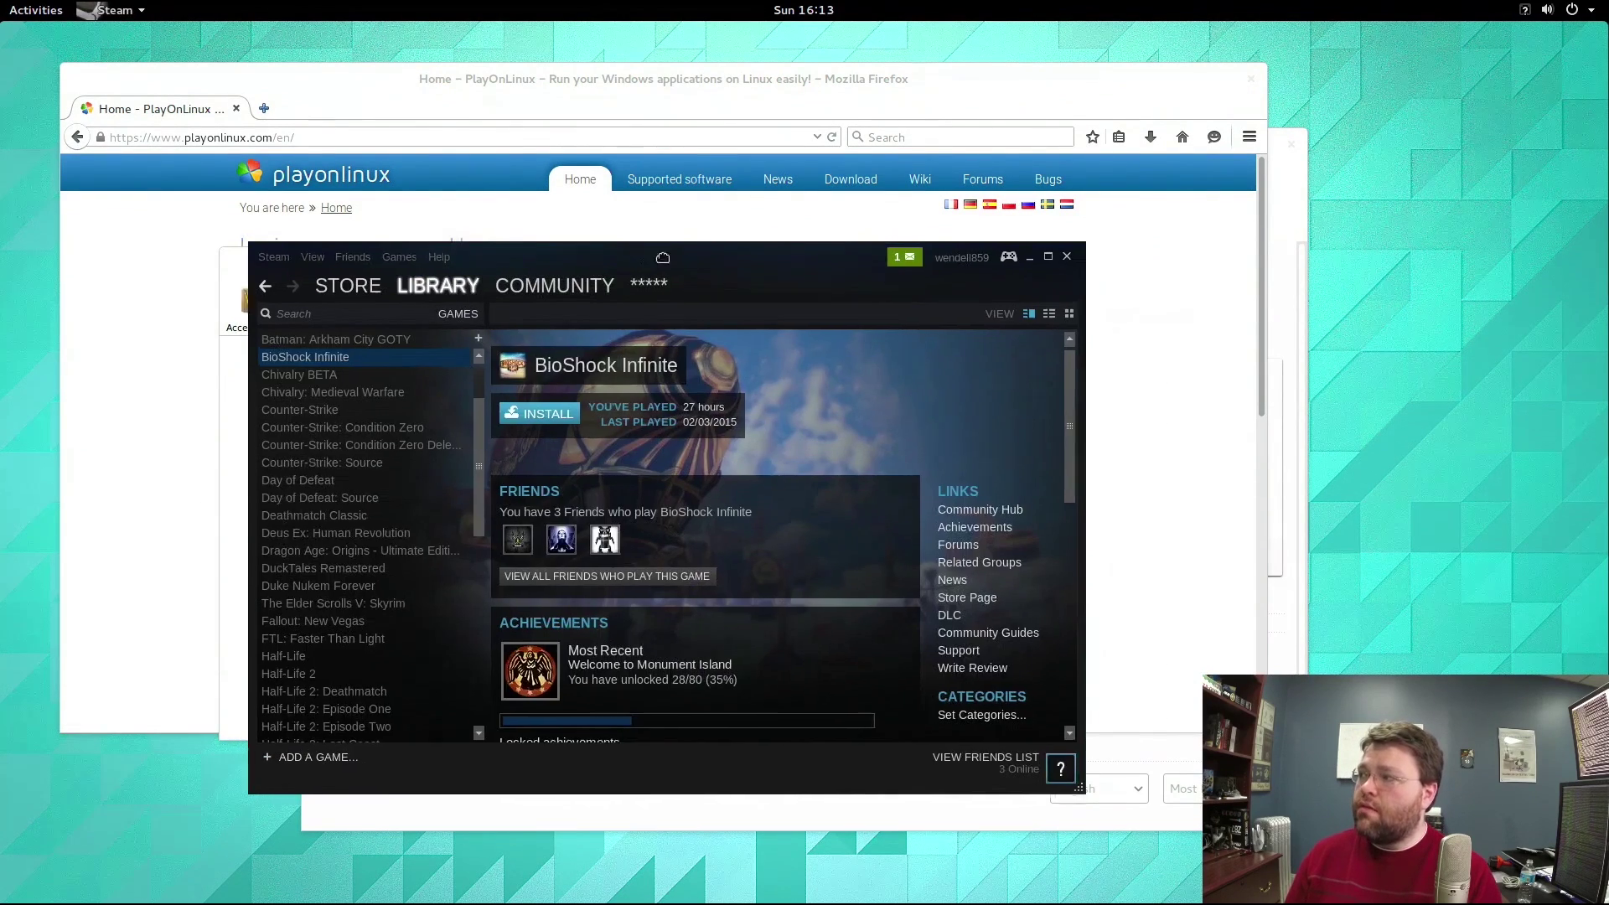
Place the Steam library window beside PlayOnLinux's install menu and browse the game list.
drag(586, 259, 945, 296)
scroll(744, 423, down, 8)
scroll(744, 424, up, 9)
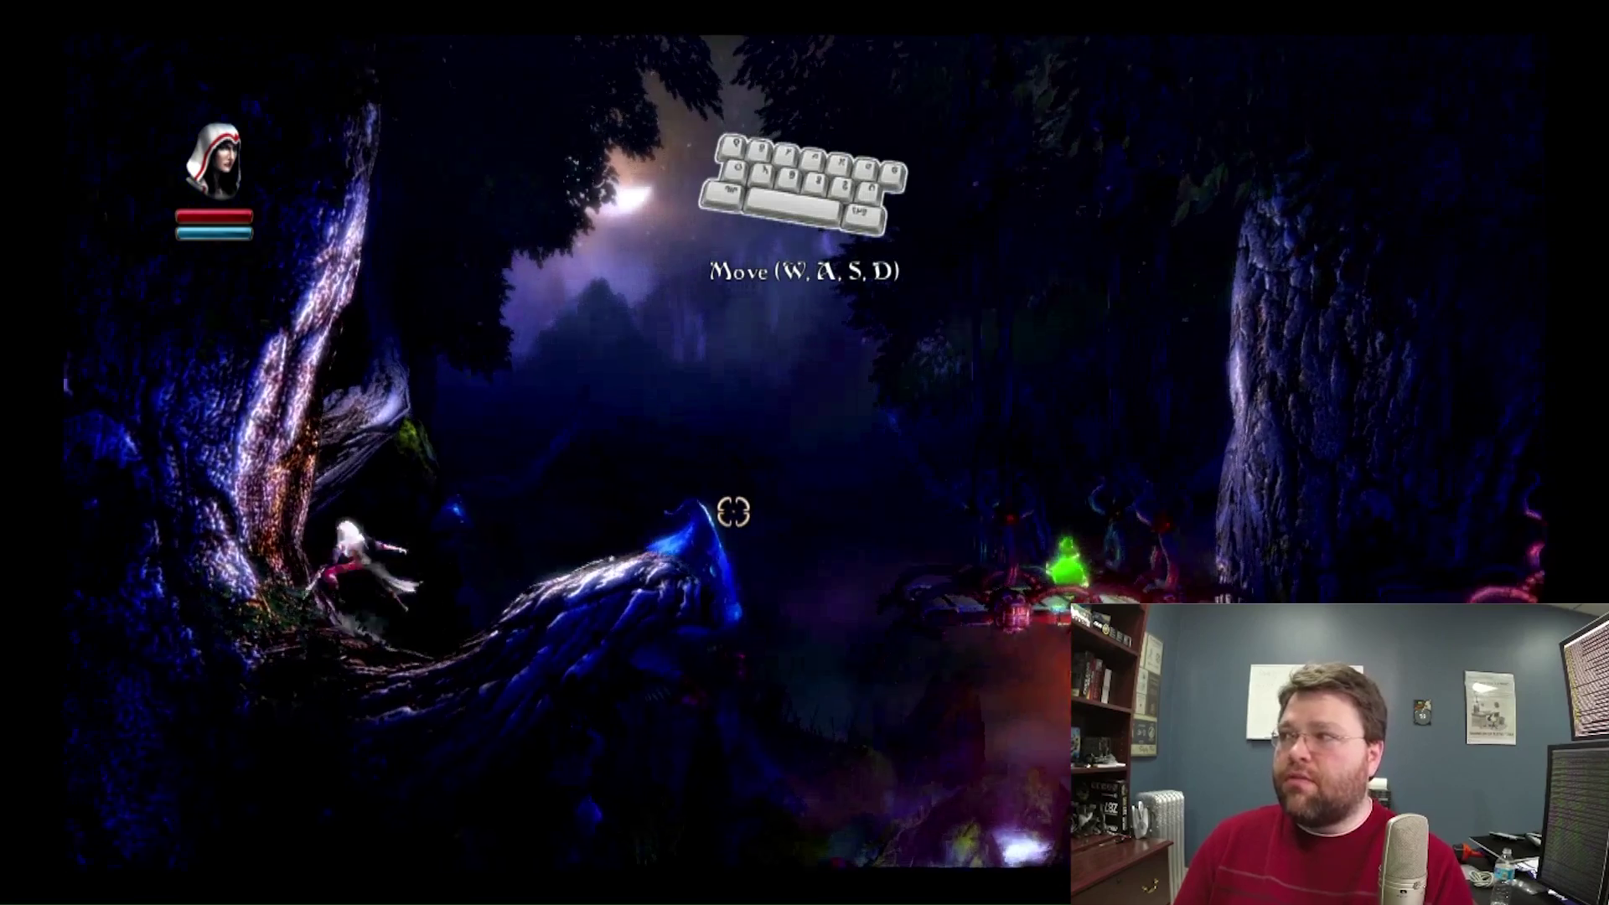
Run the thief right through the forest, jump for experience, and grapple onto the lantern platform.
key(d)
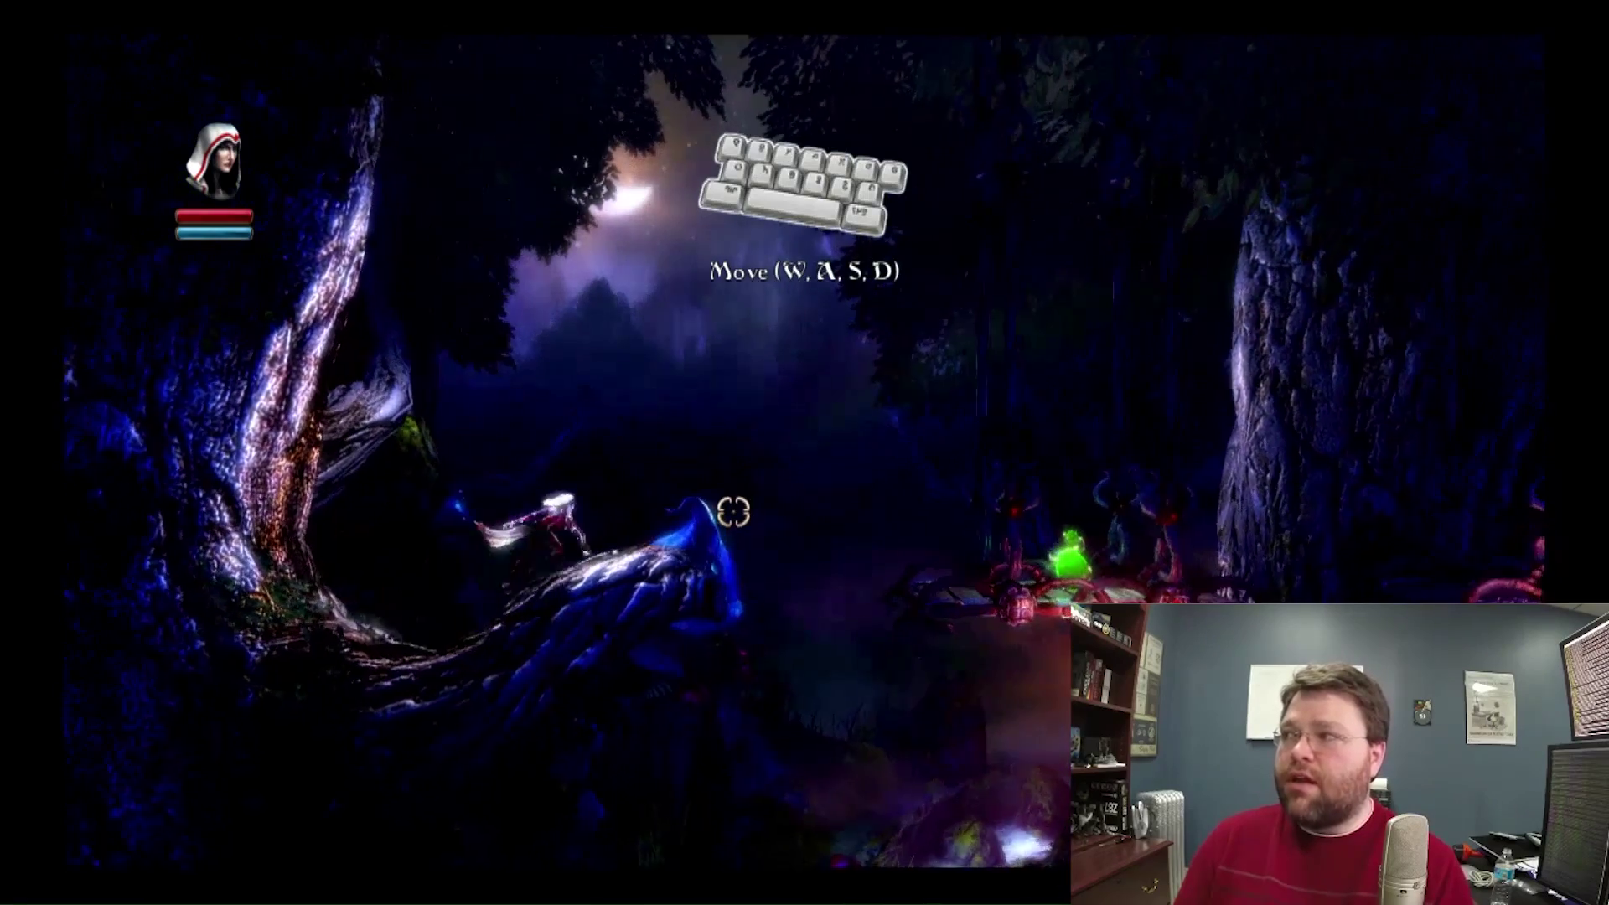
key(a)
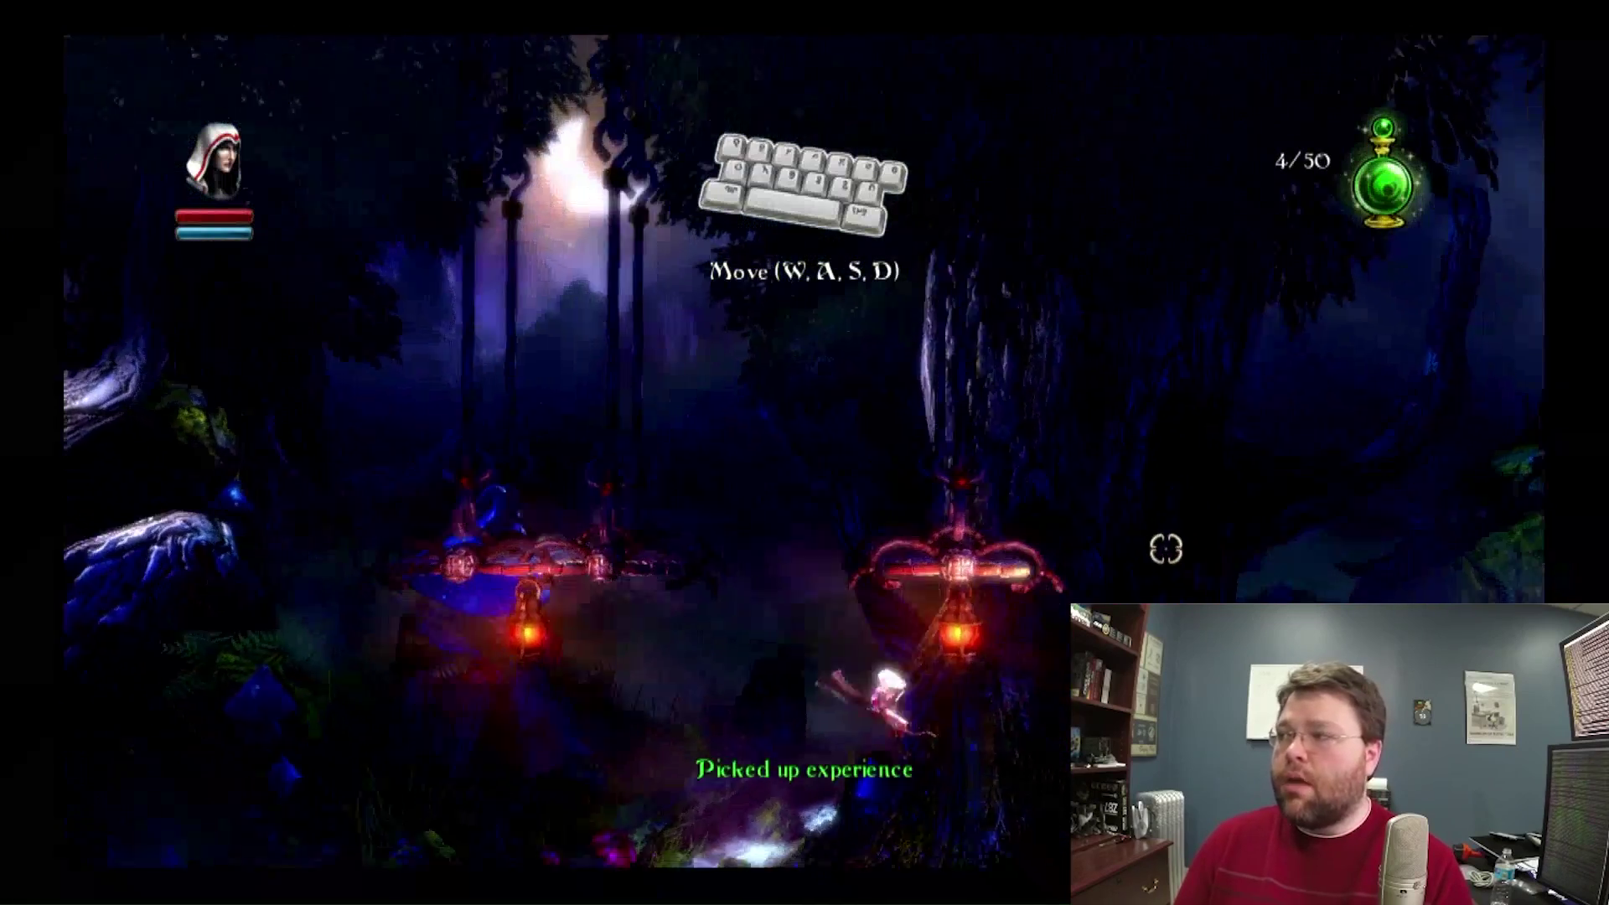
key(d)
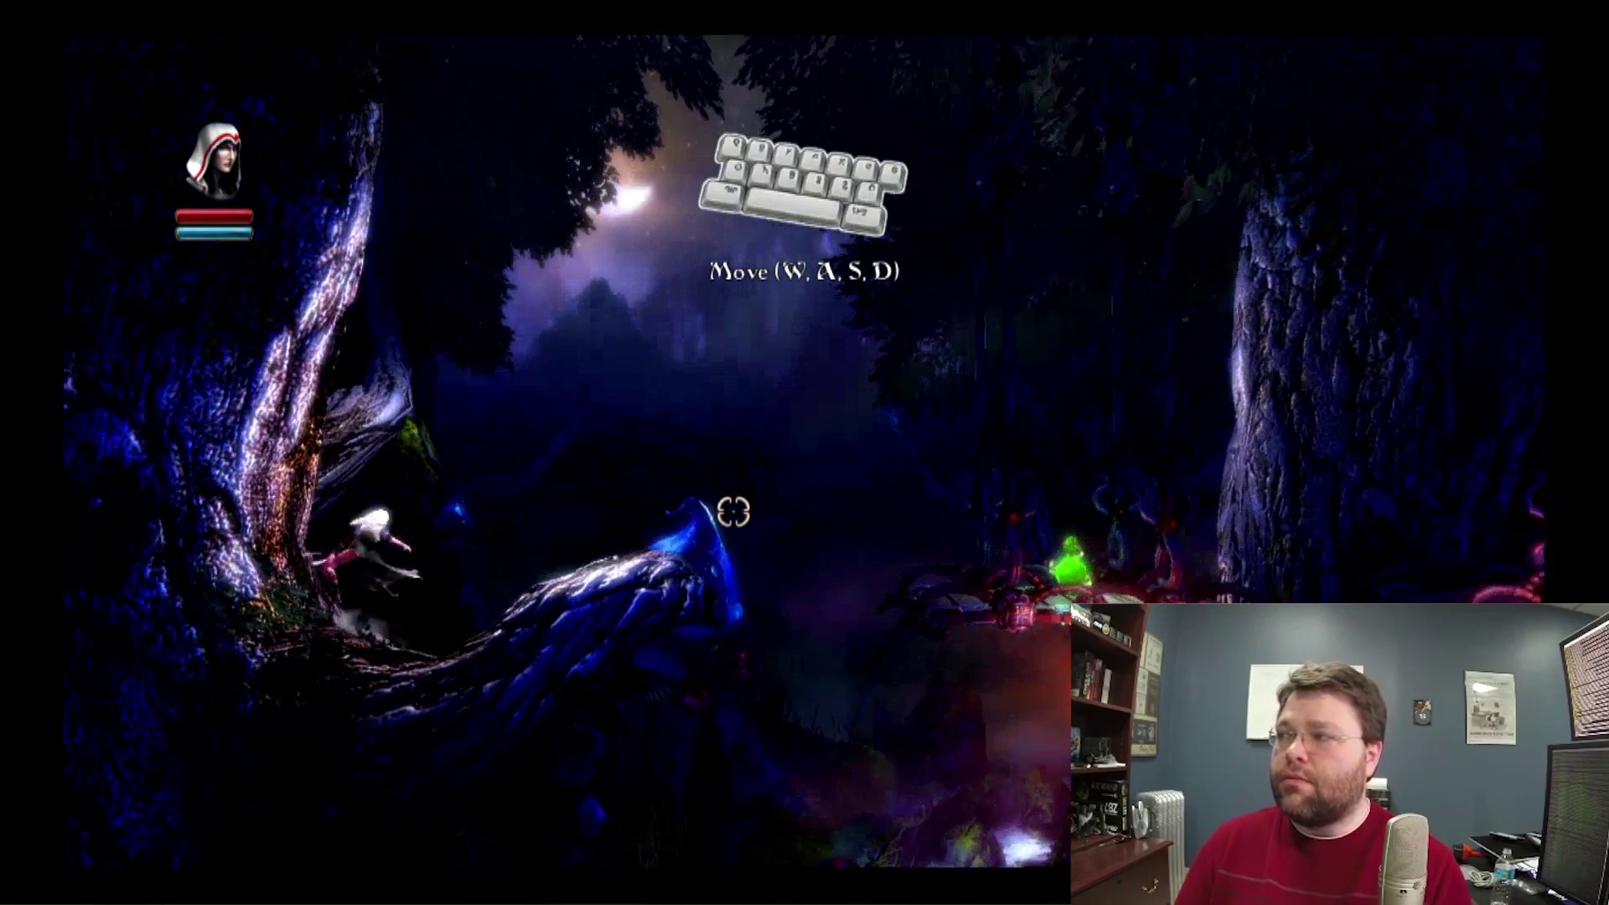
key(w)
key(d)
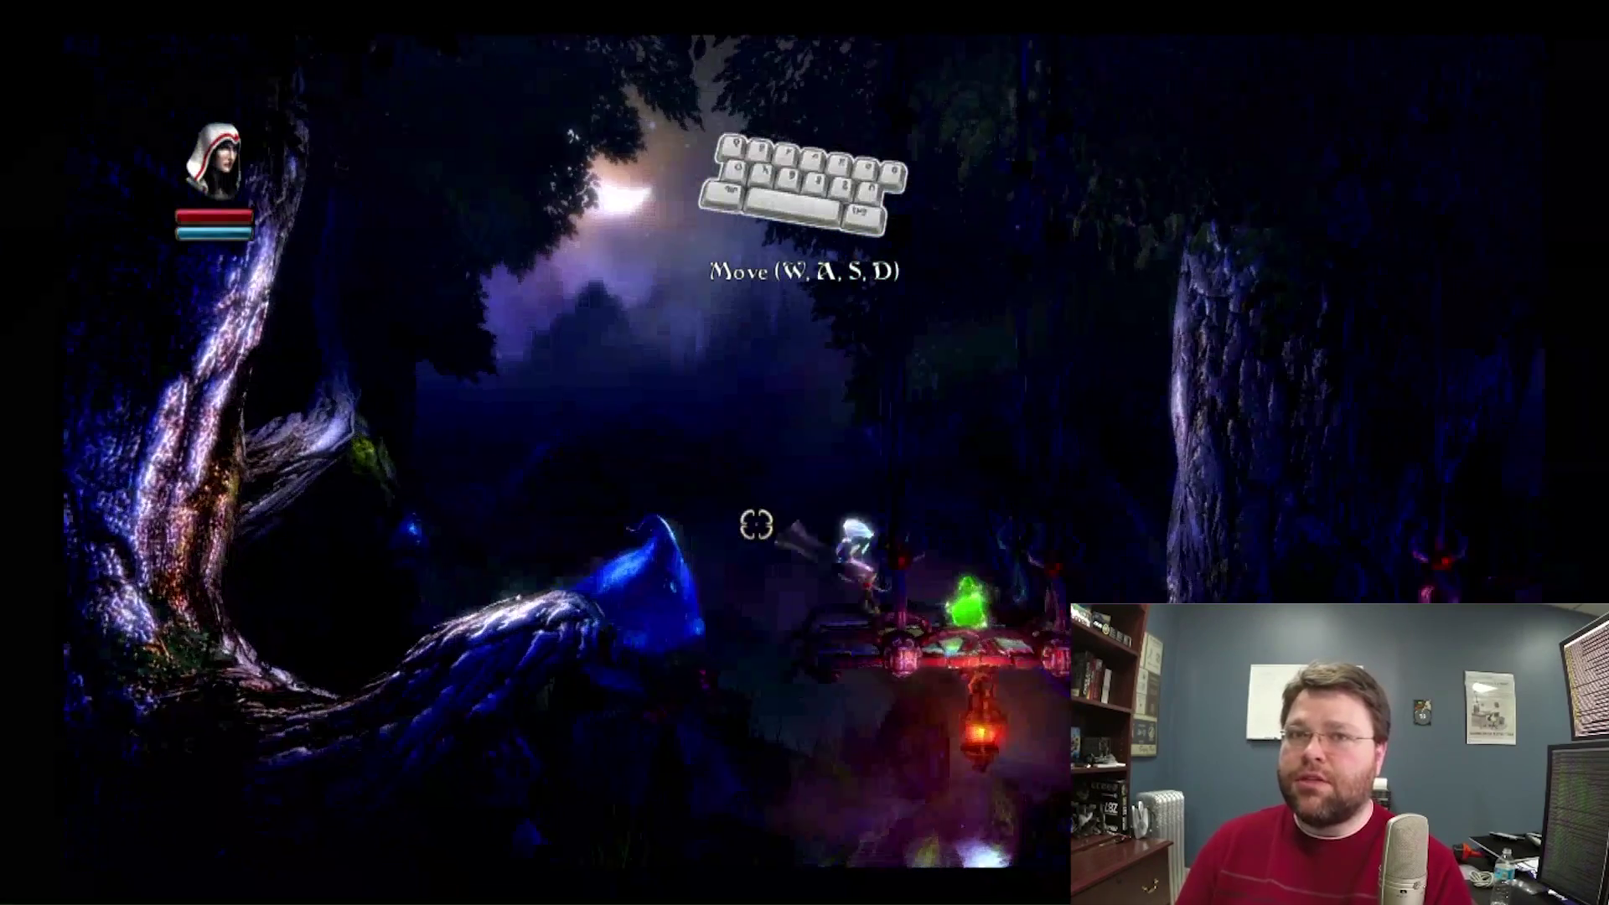
key(d)
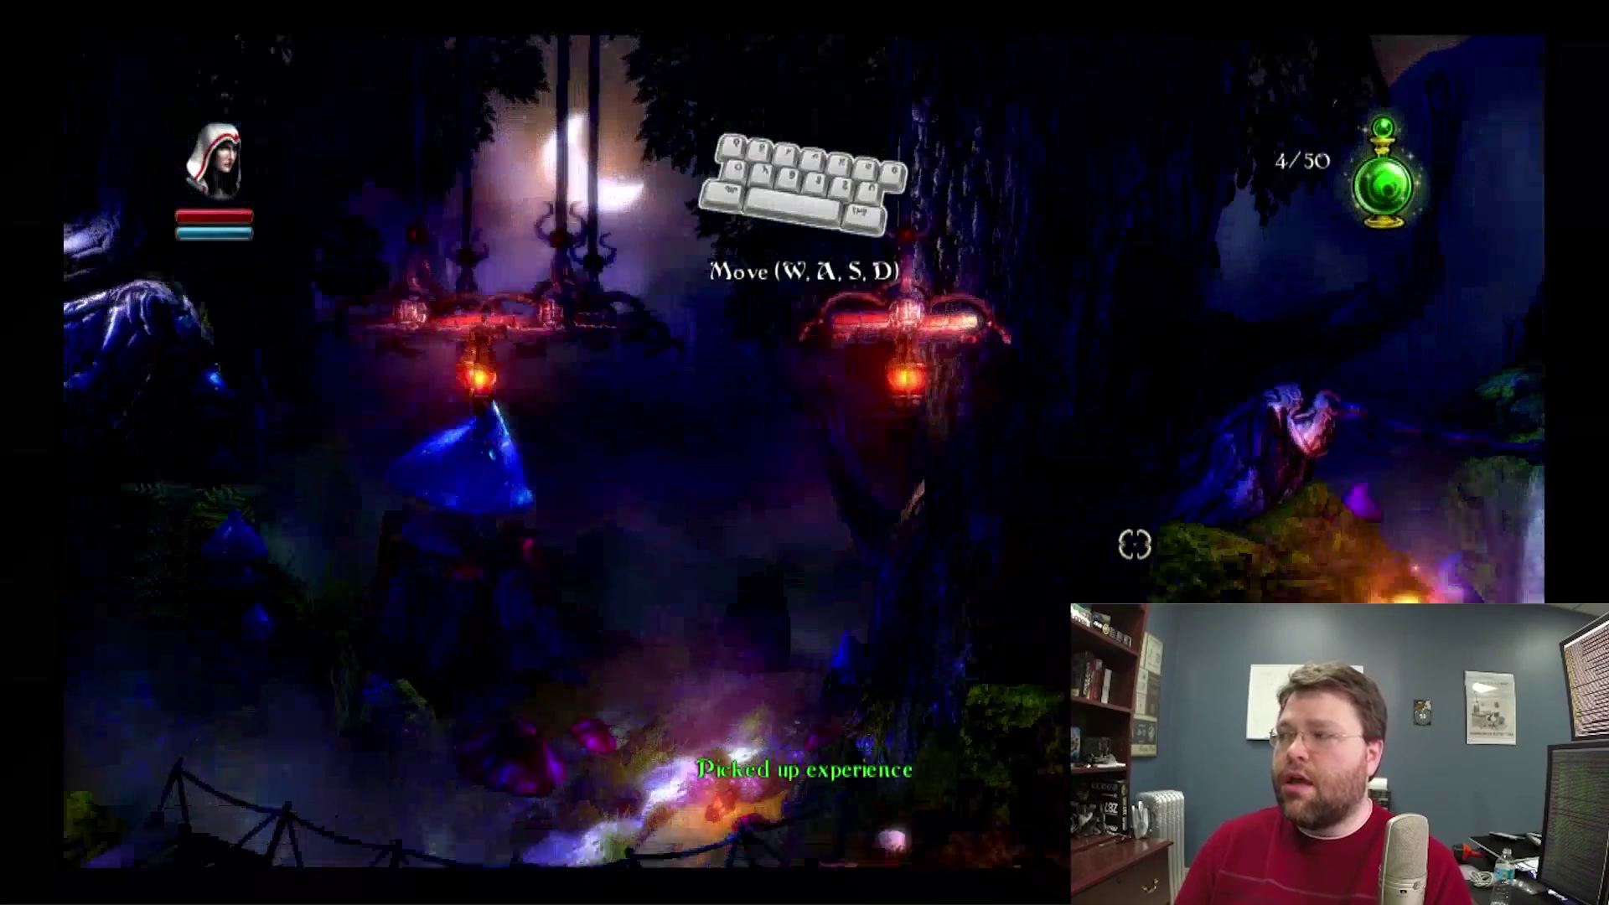
key(d)
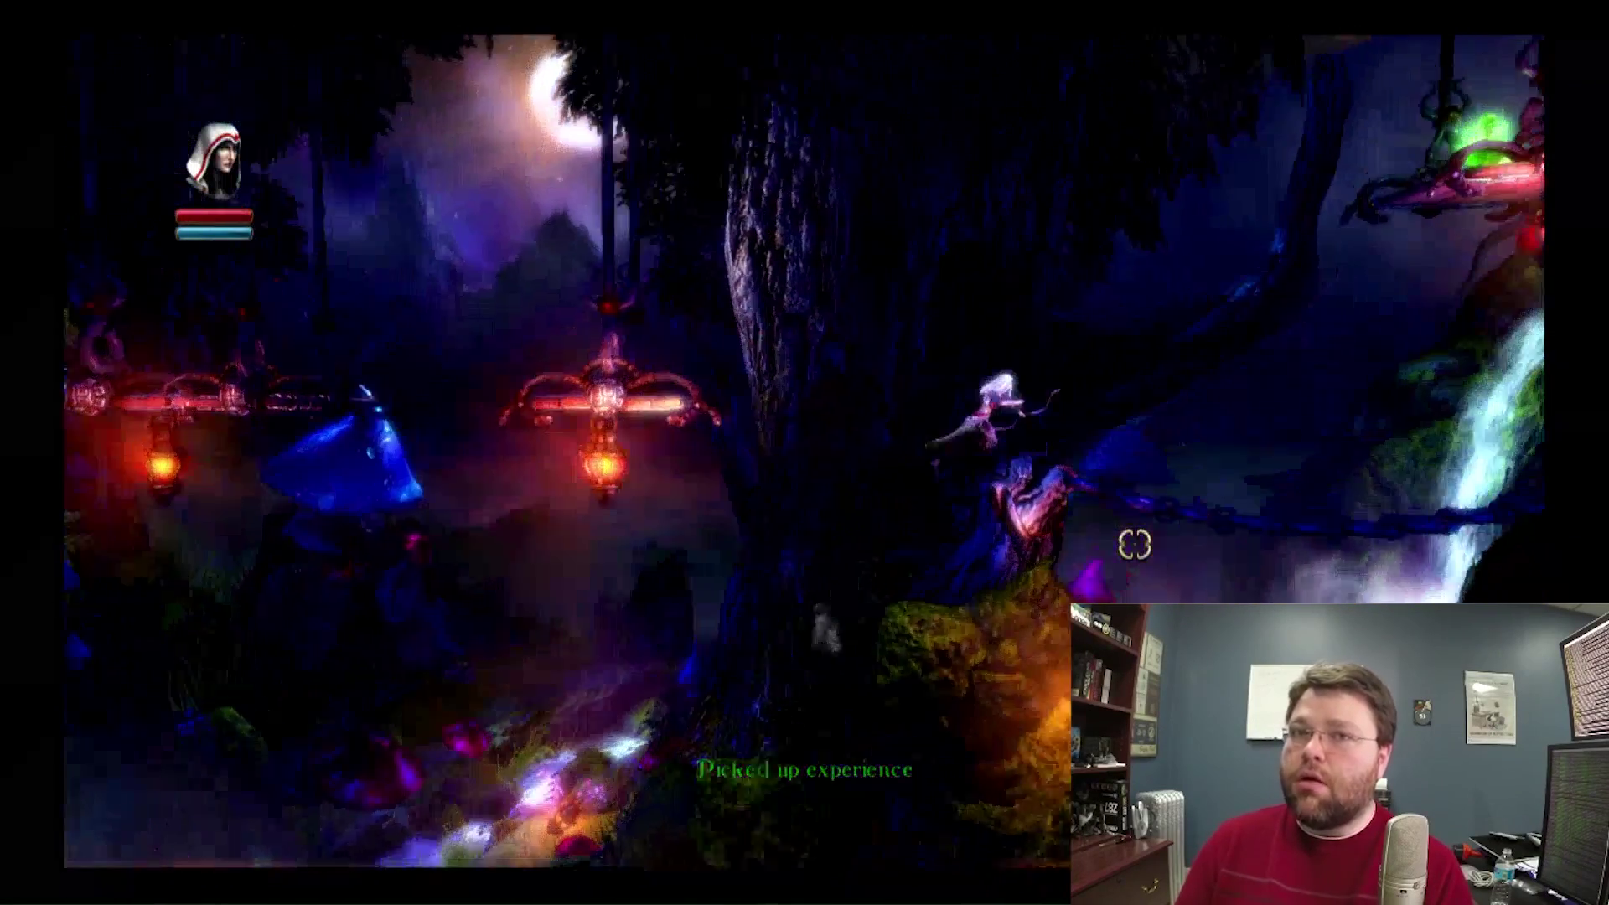
right_click(1239, 198)
key(d)
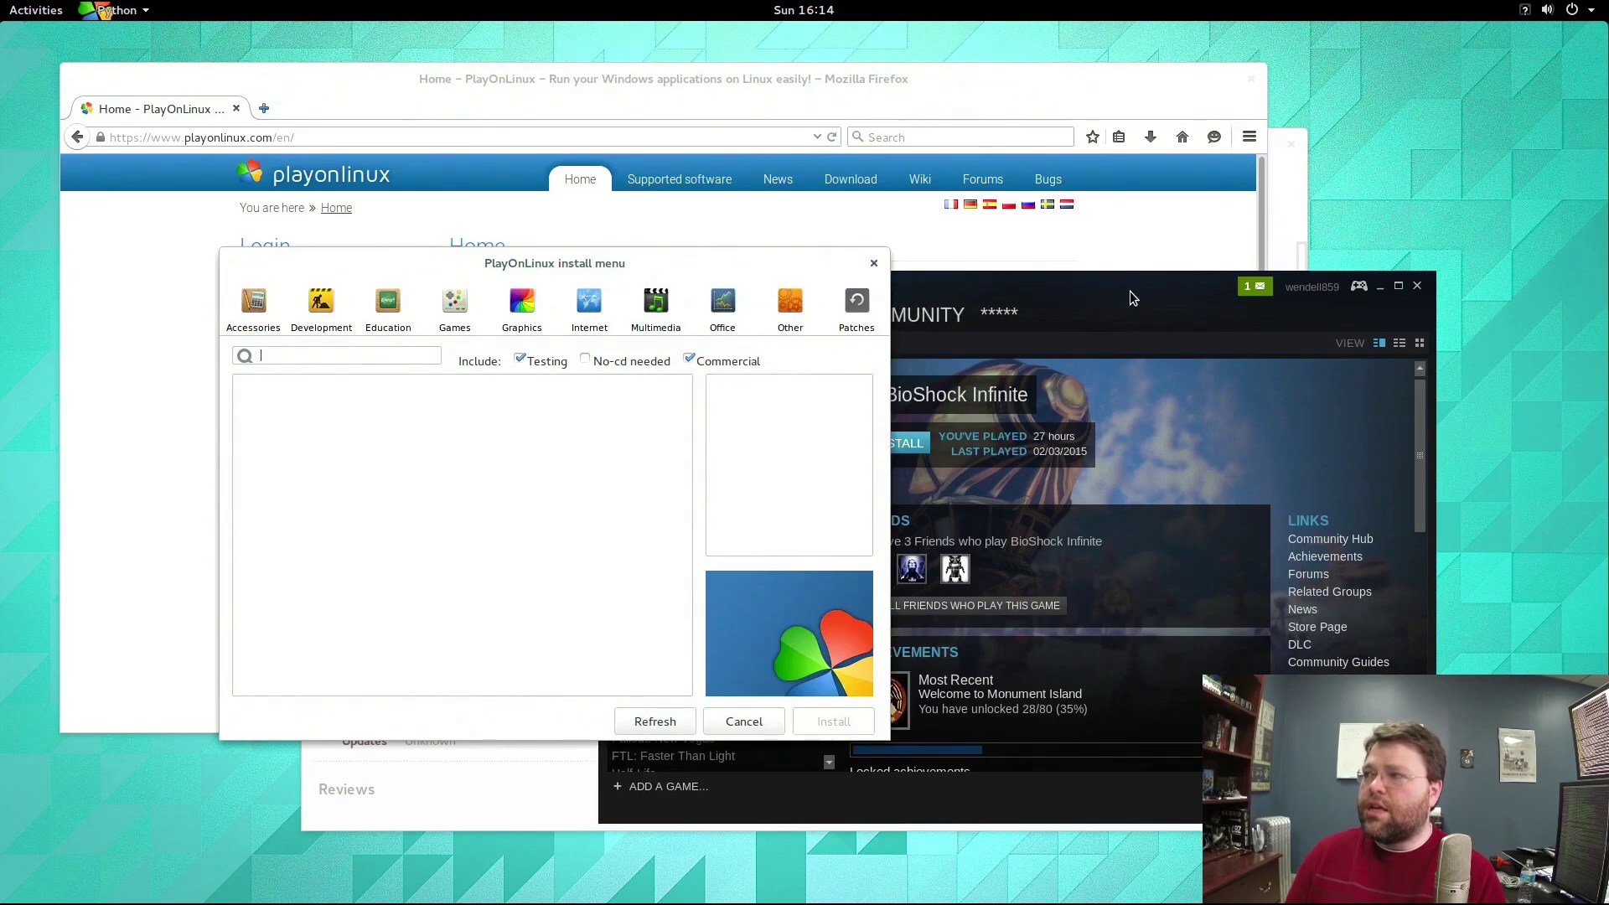
Search PlayOnLinux's install menu for Skyrim, select The Elder Scrolls V: Skyrim, and start its installation.
click(1131, 293)
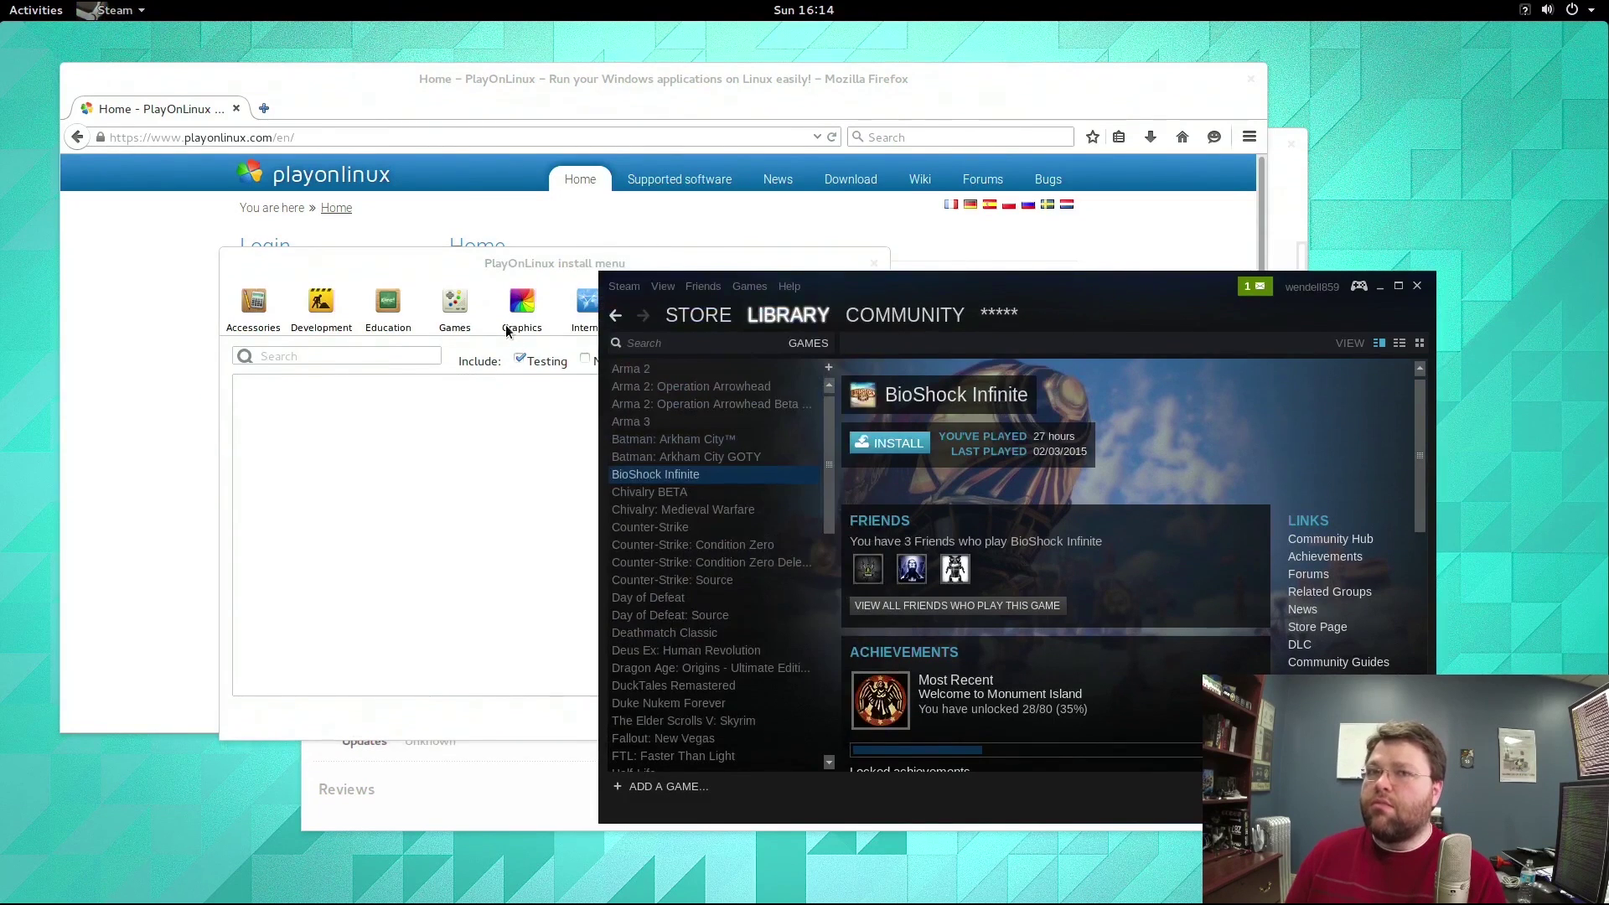
click(295, 359)
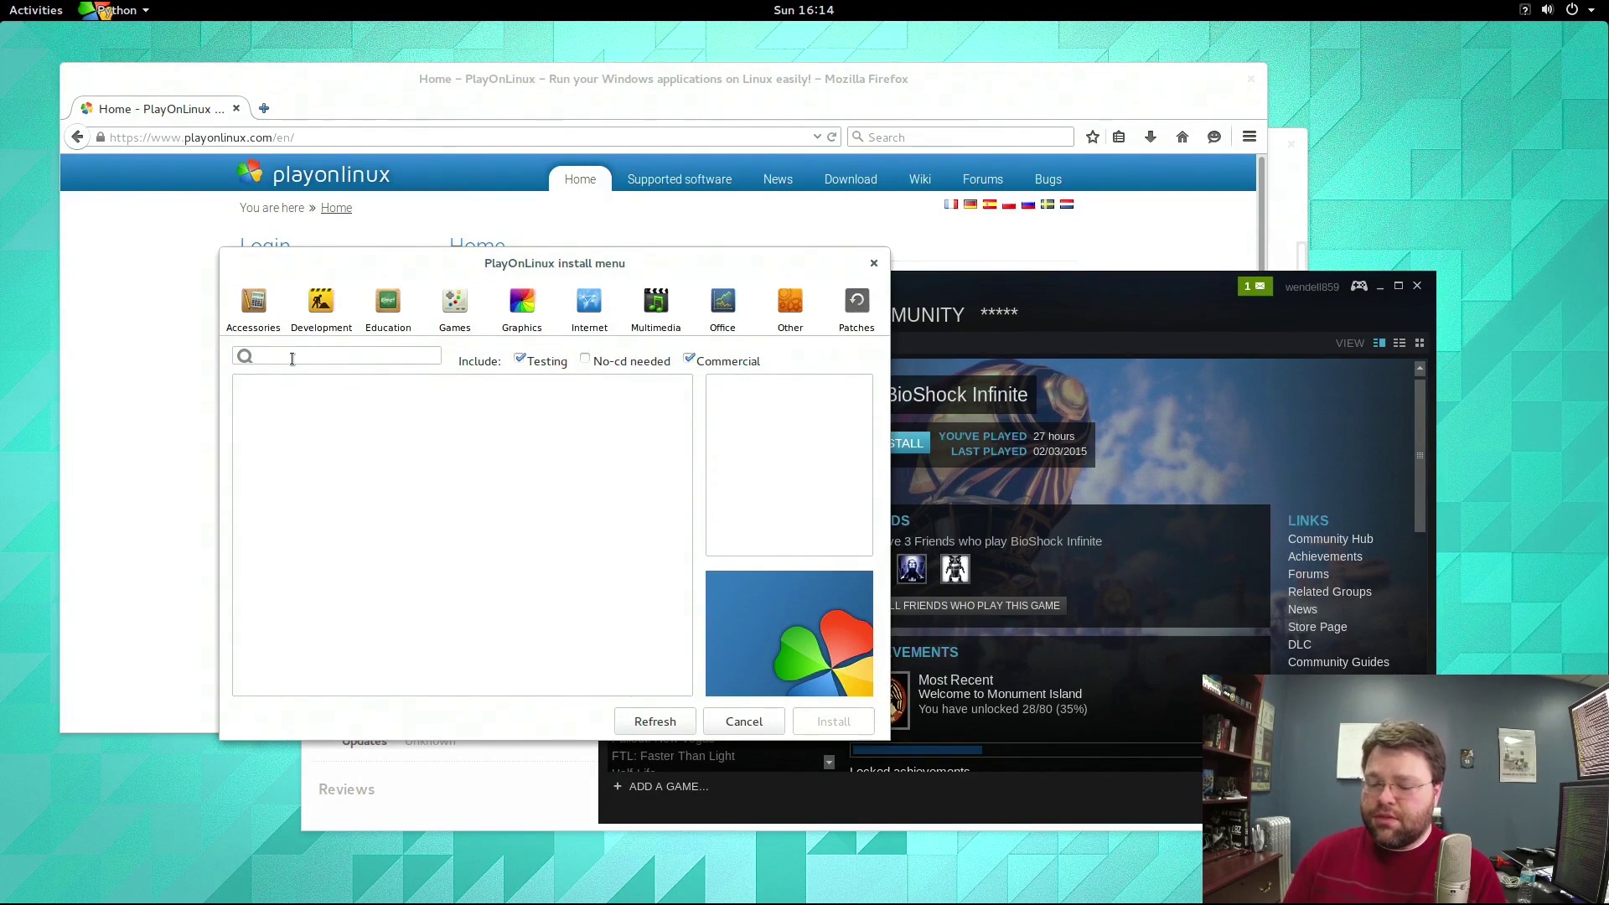
text(d)
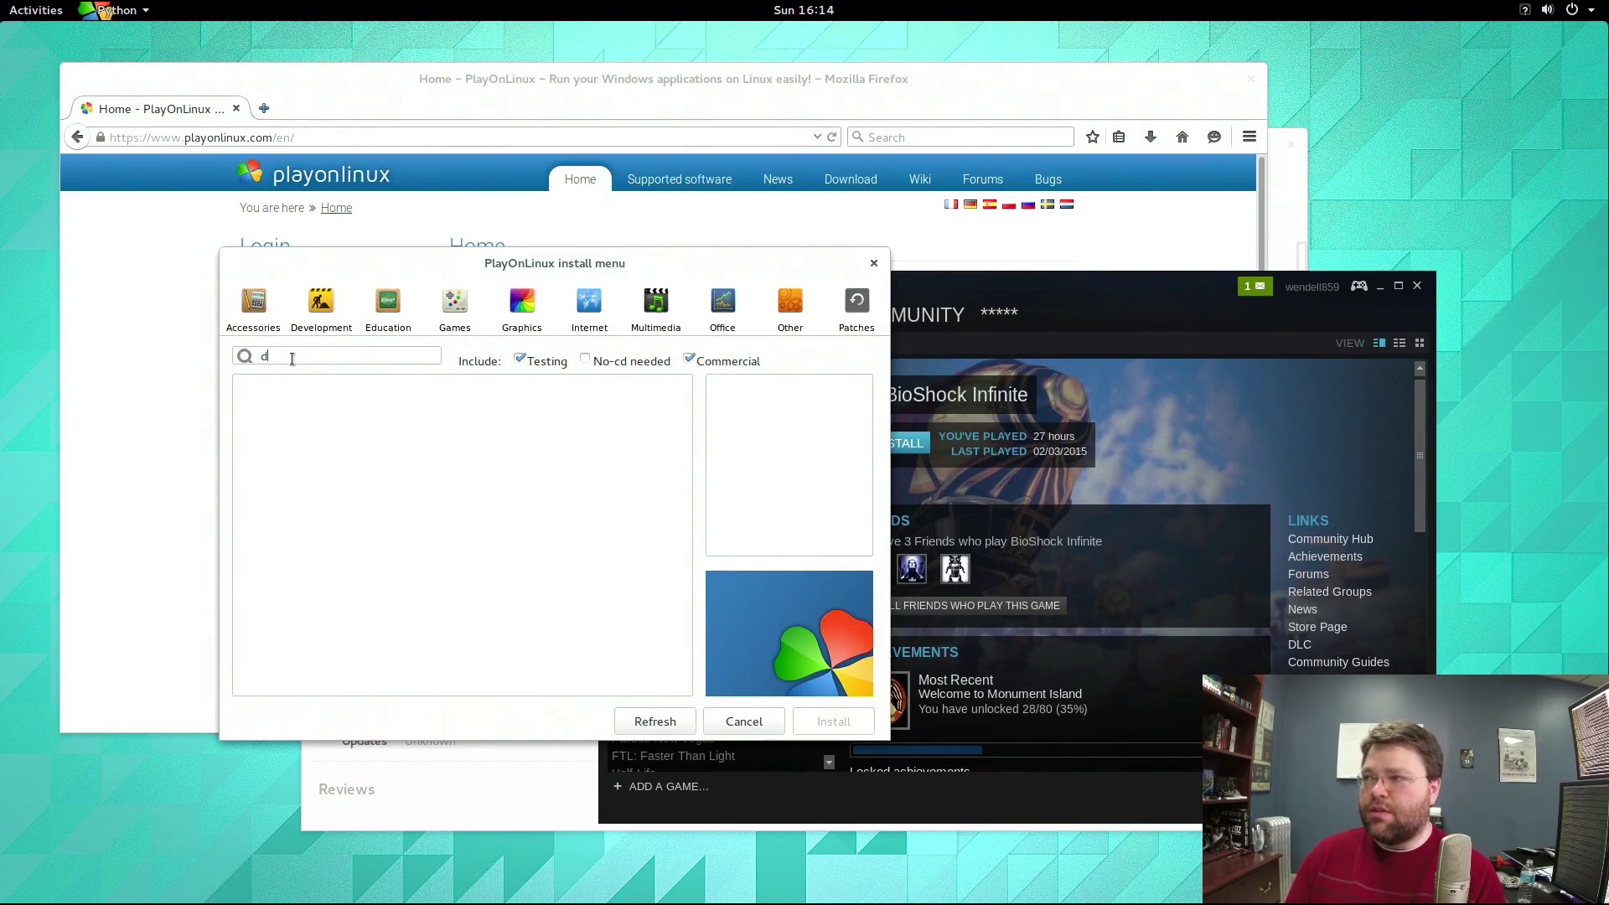
text(kyrim)
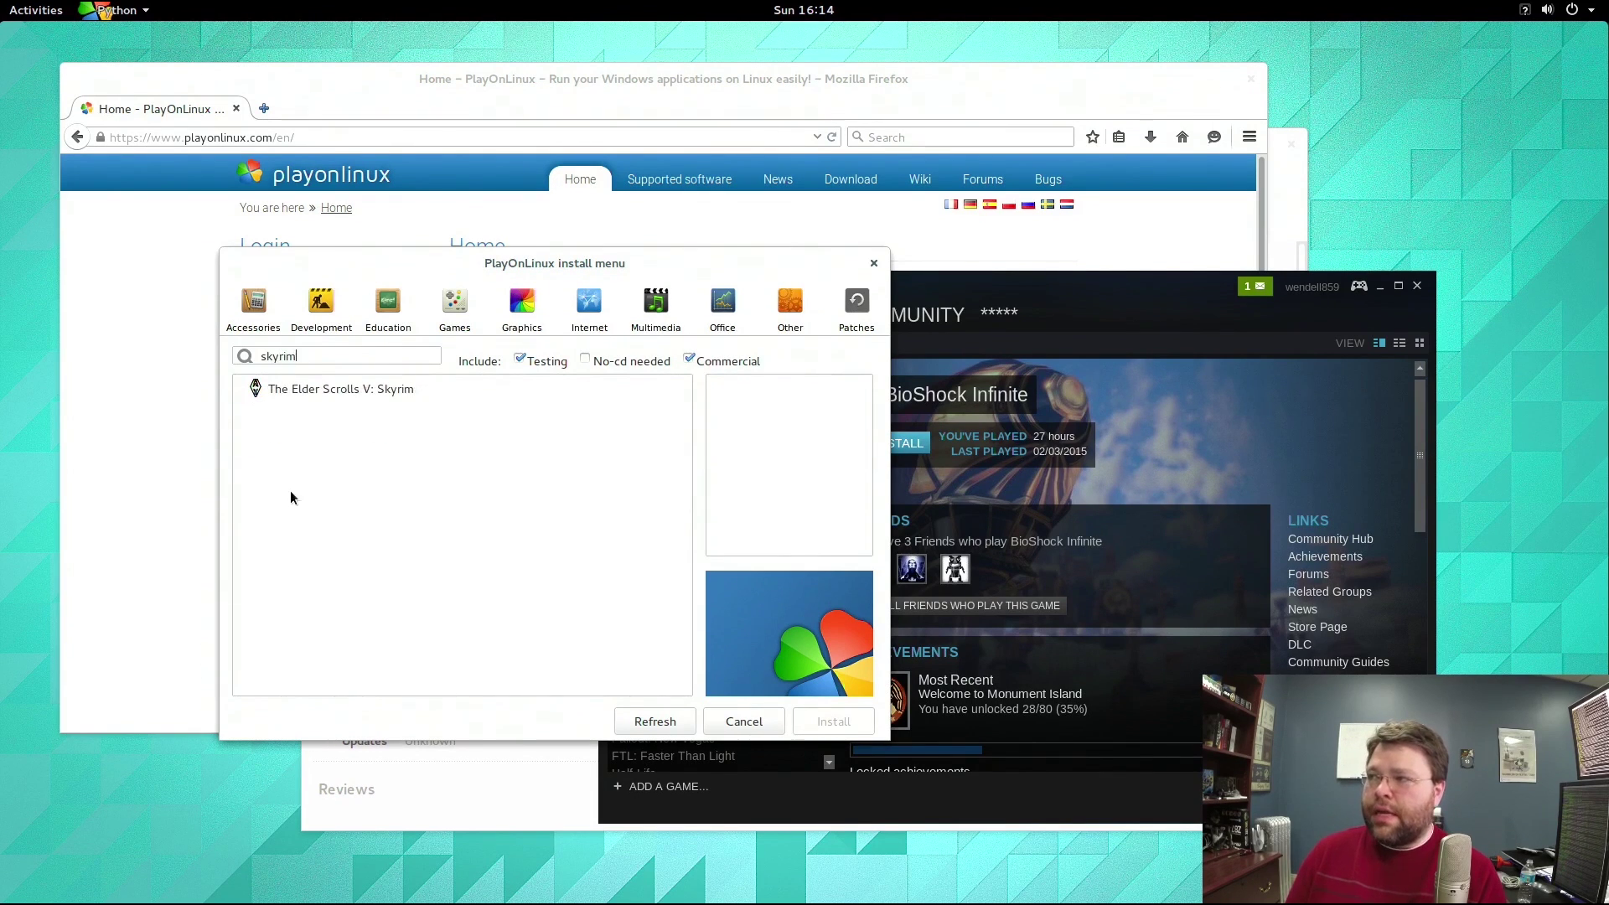
click(312, 388)
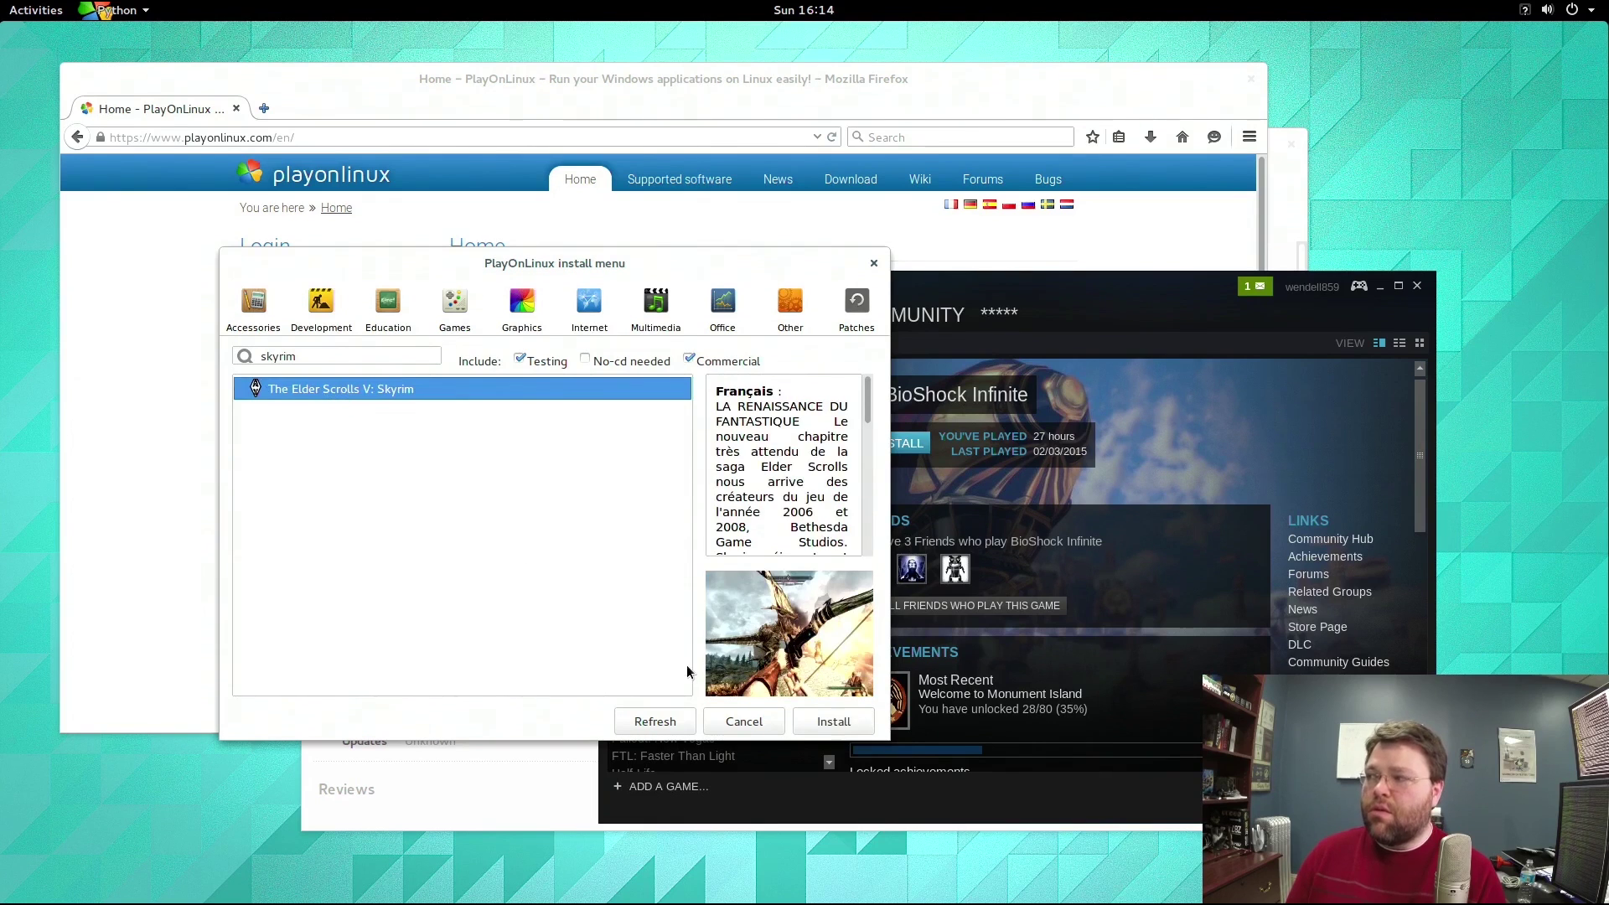
click(832, 722)
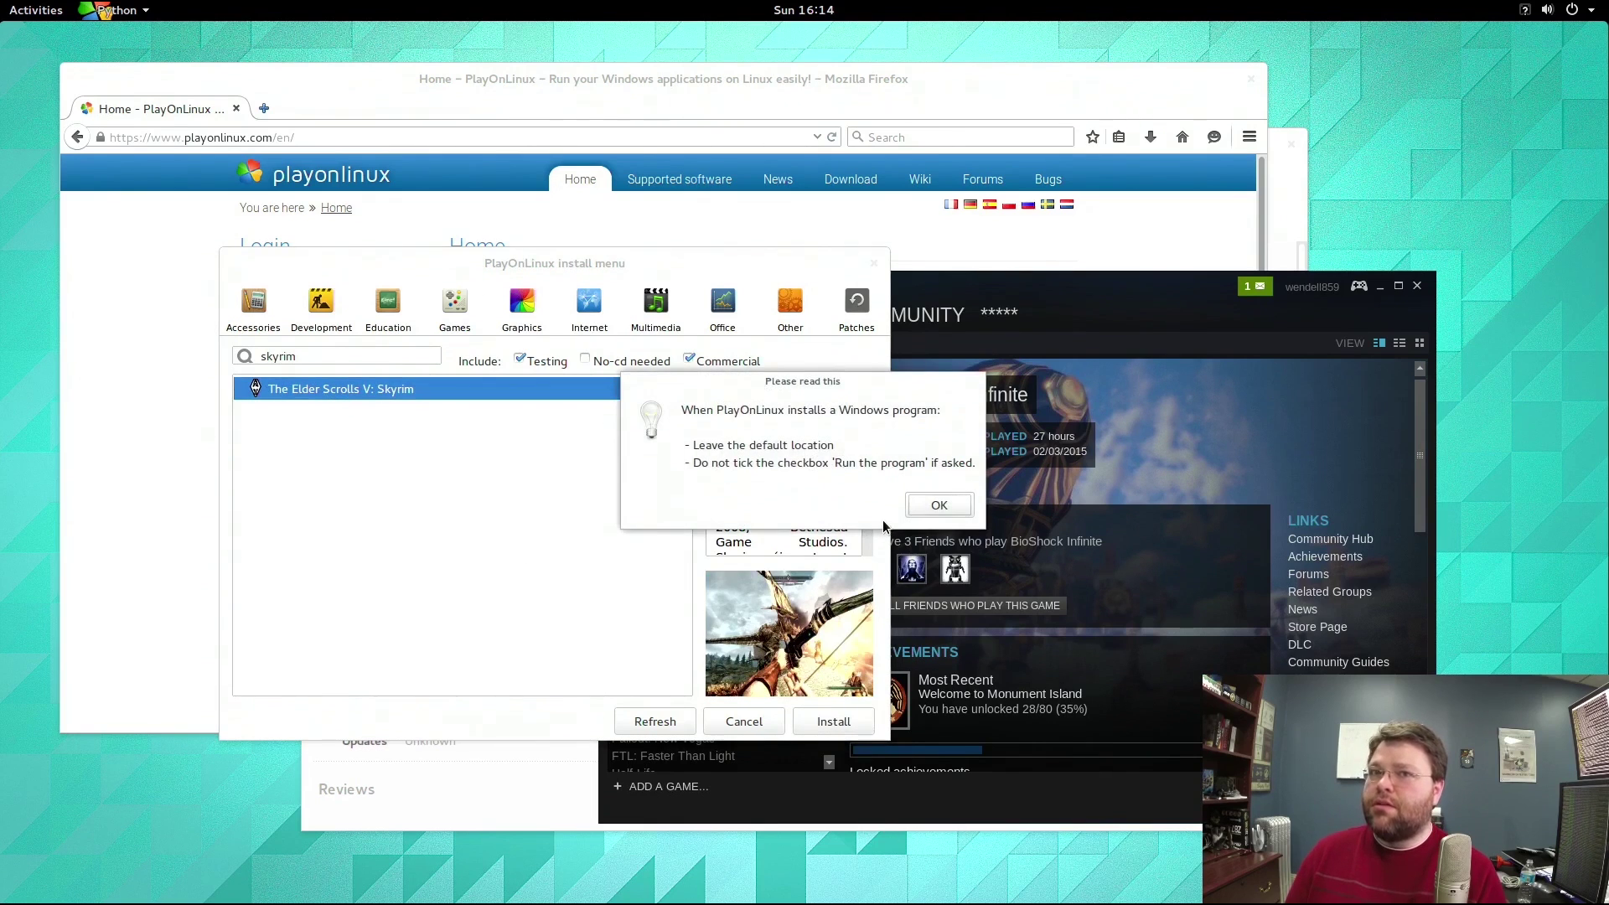
click(940, 504)
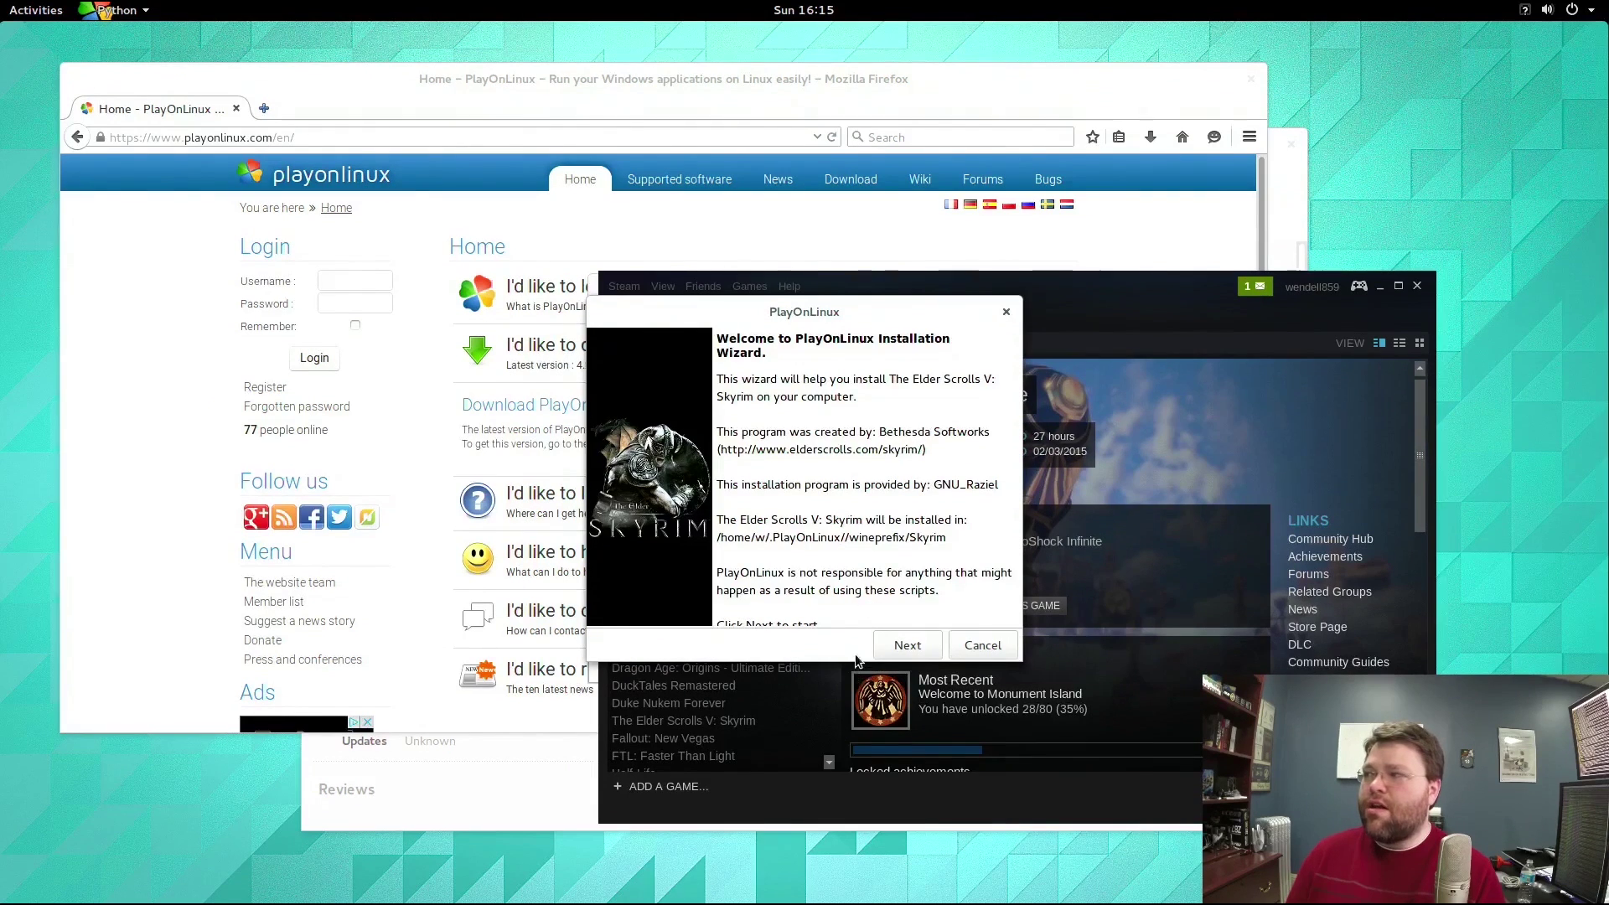
Advance the Skyrim wizard so Wine 1.7.36 starts downloading, then bring Software Center forward.
click(908, 650)
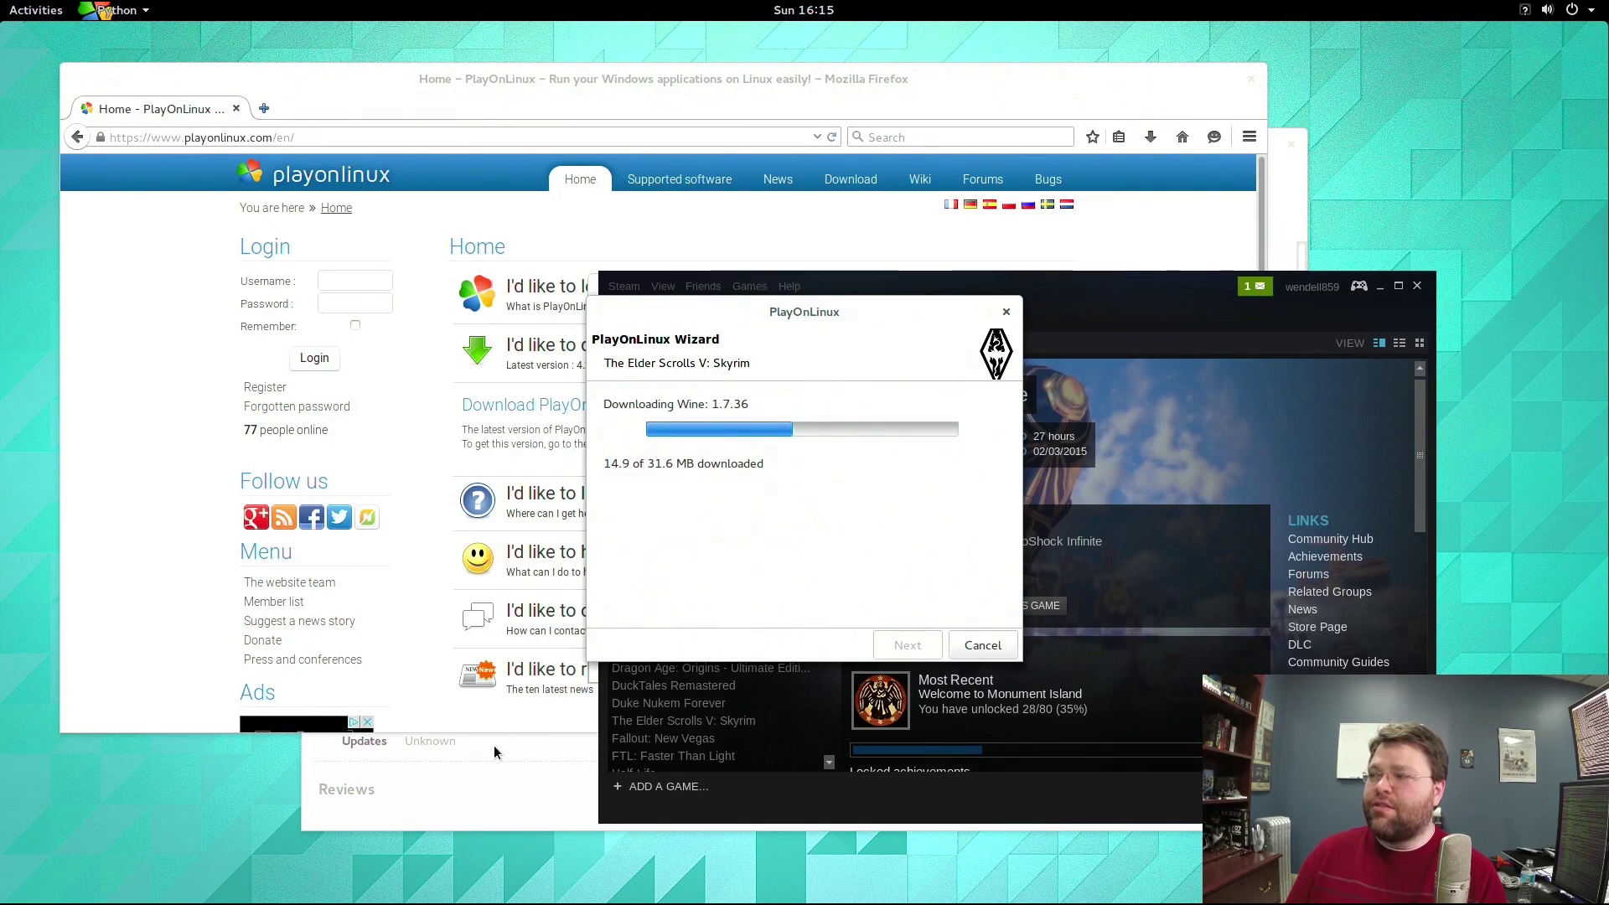
click(524, 756)
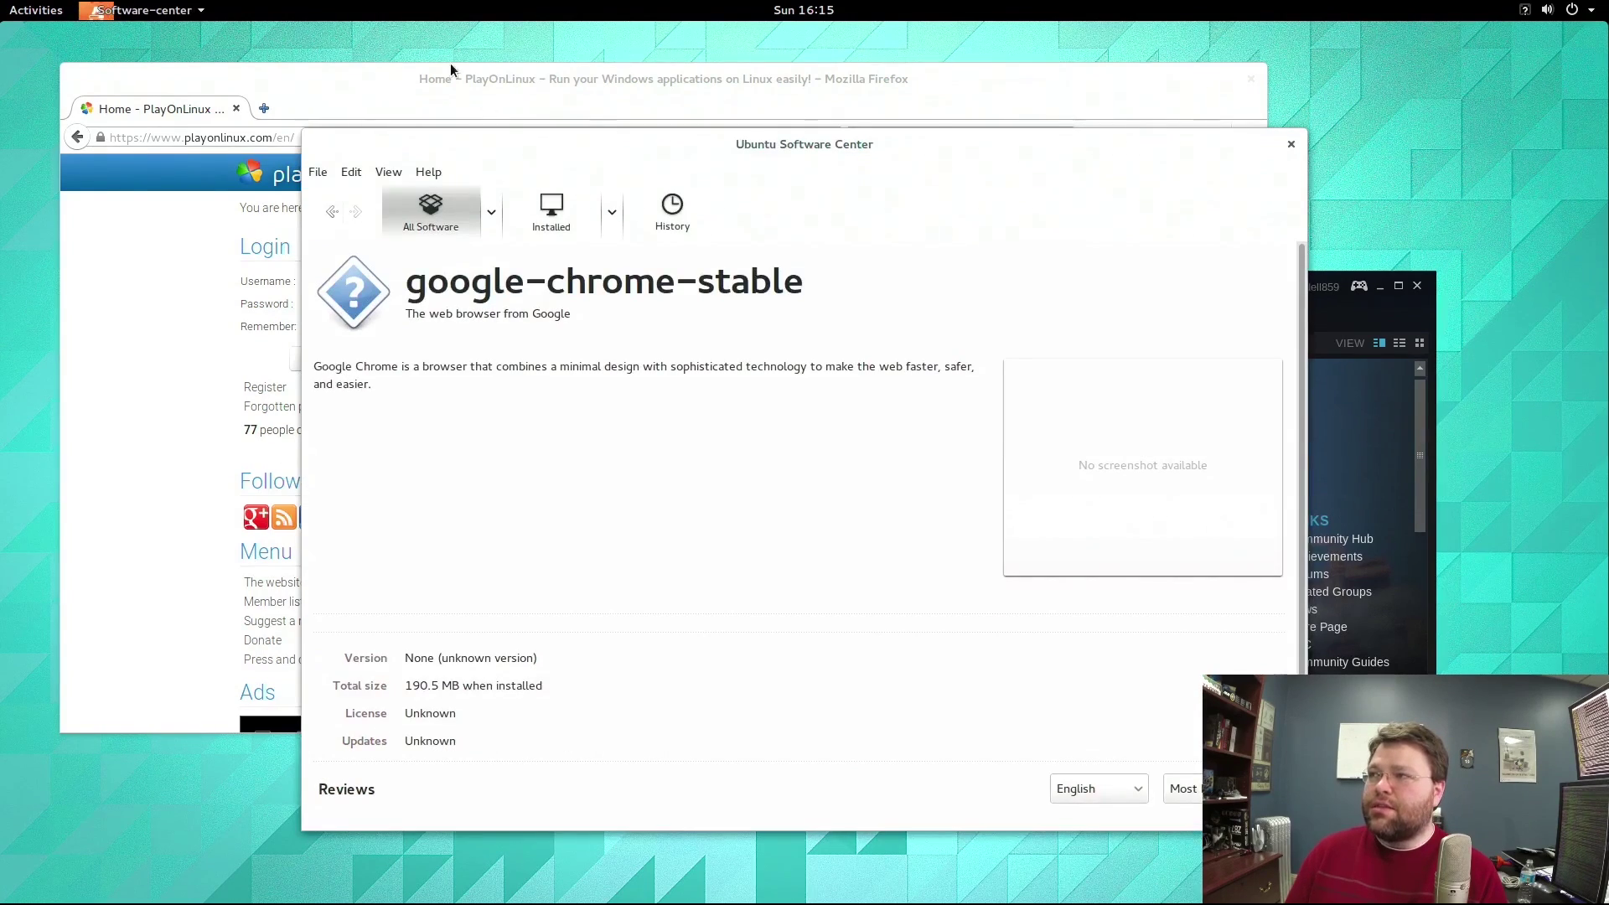
Bring the PlayOnLinux windows back to the front through Activities.
mouse_move(0, 0)
click(28, 603)
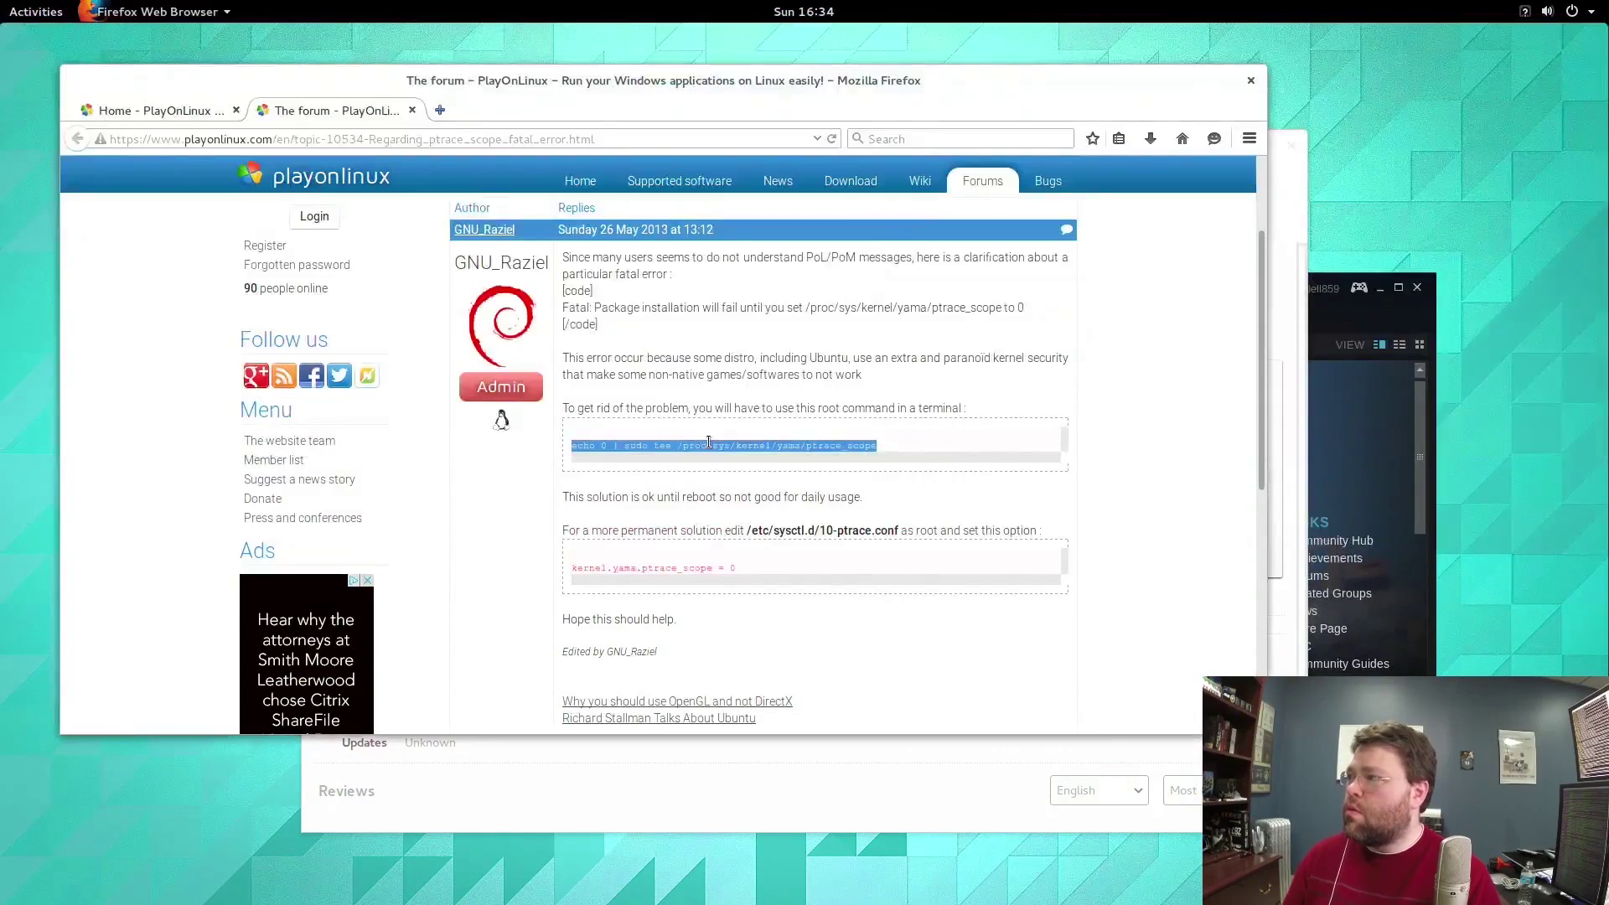
Copy the forum's echo command and run it with sudo in the drop-down terminal, setting ptrace_scope to 0.
right_click(708, 443)
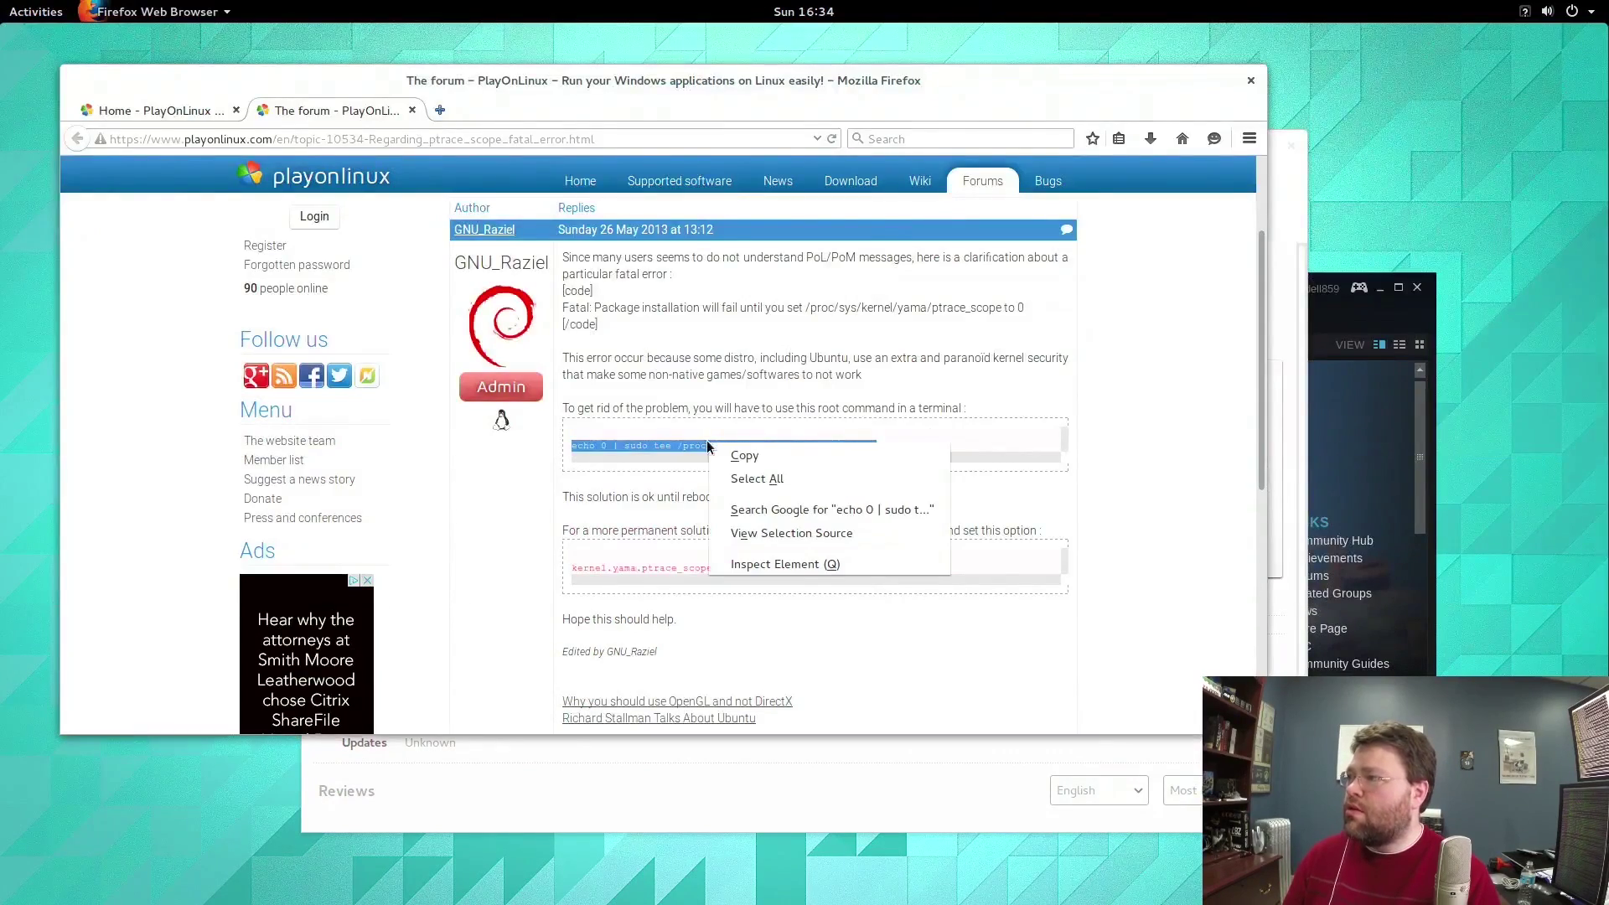
click(725, 452)
key(F12)
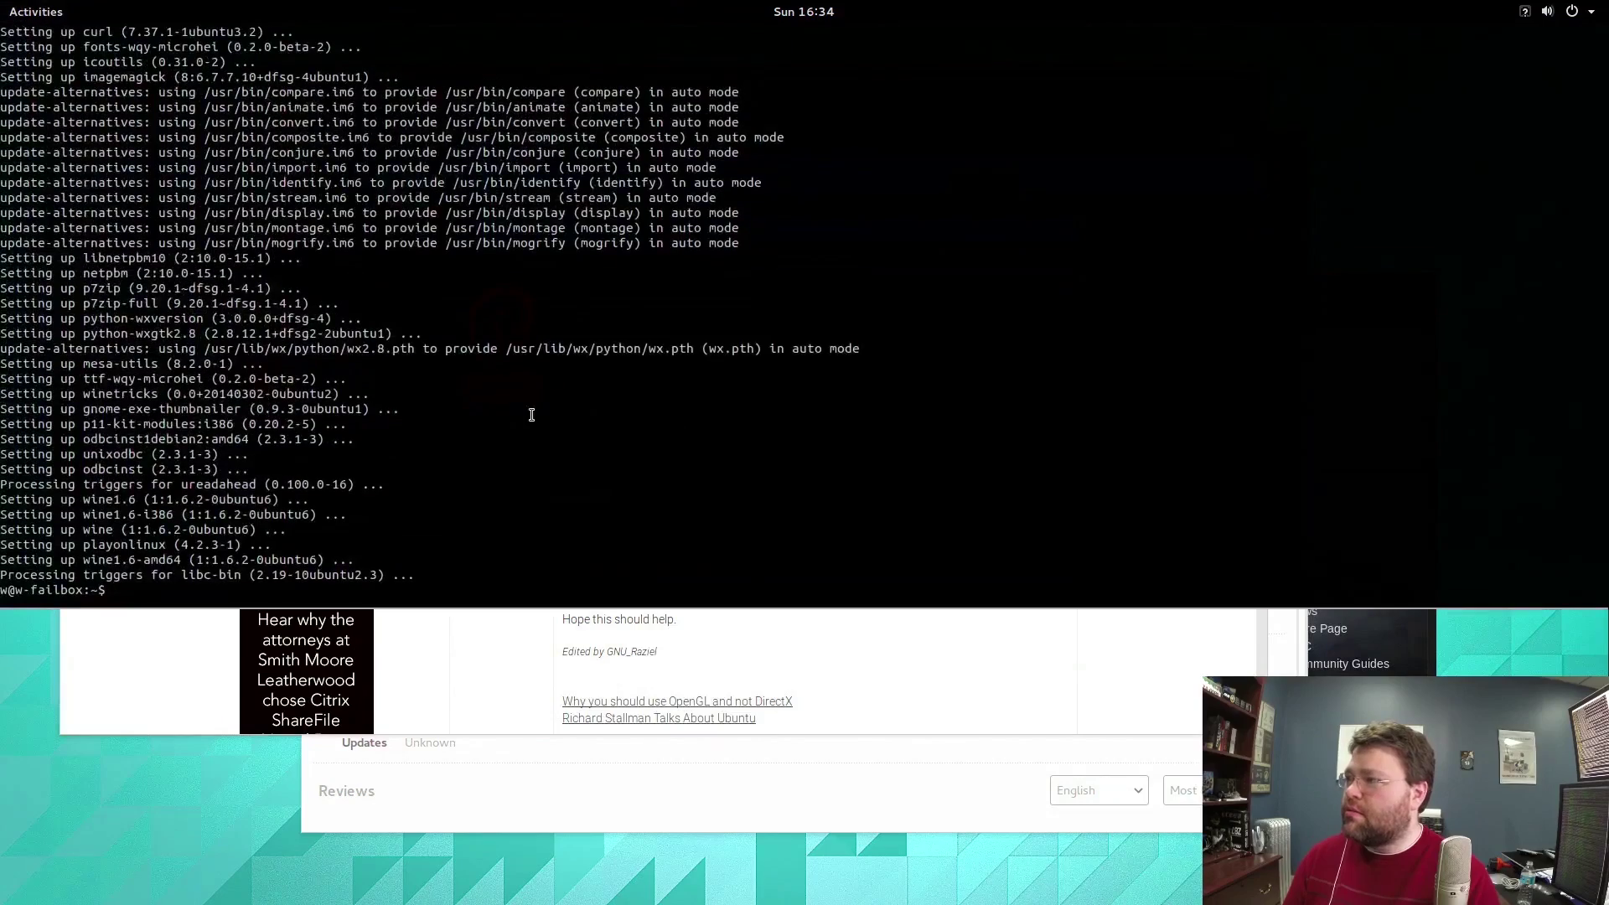
right_click(537, 422)
click(570, 475)
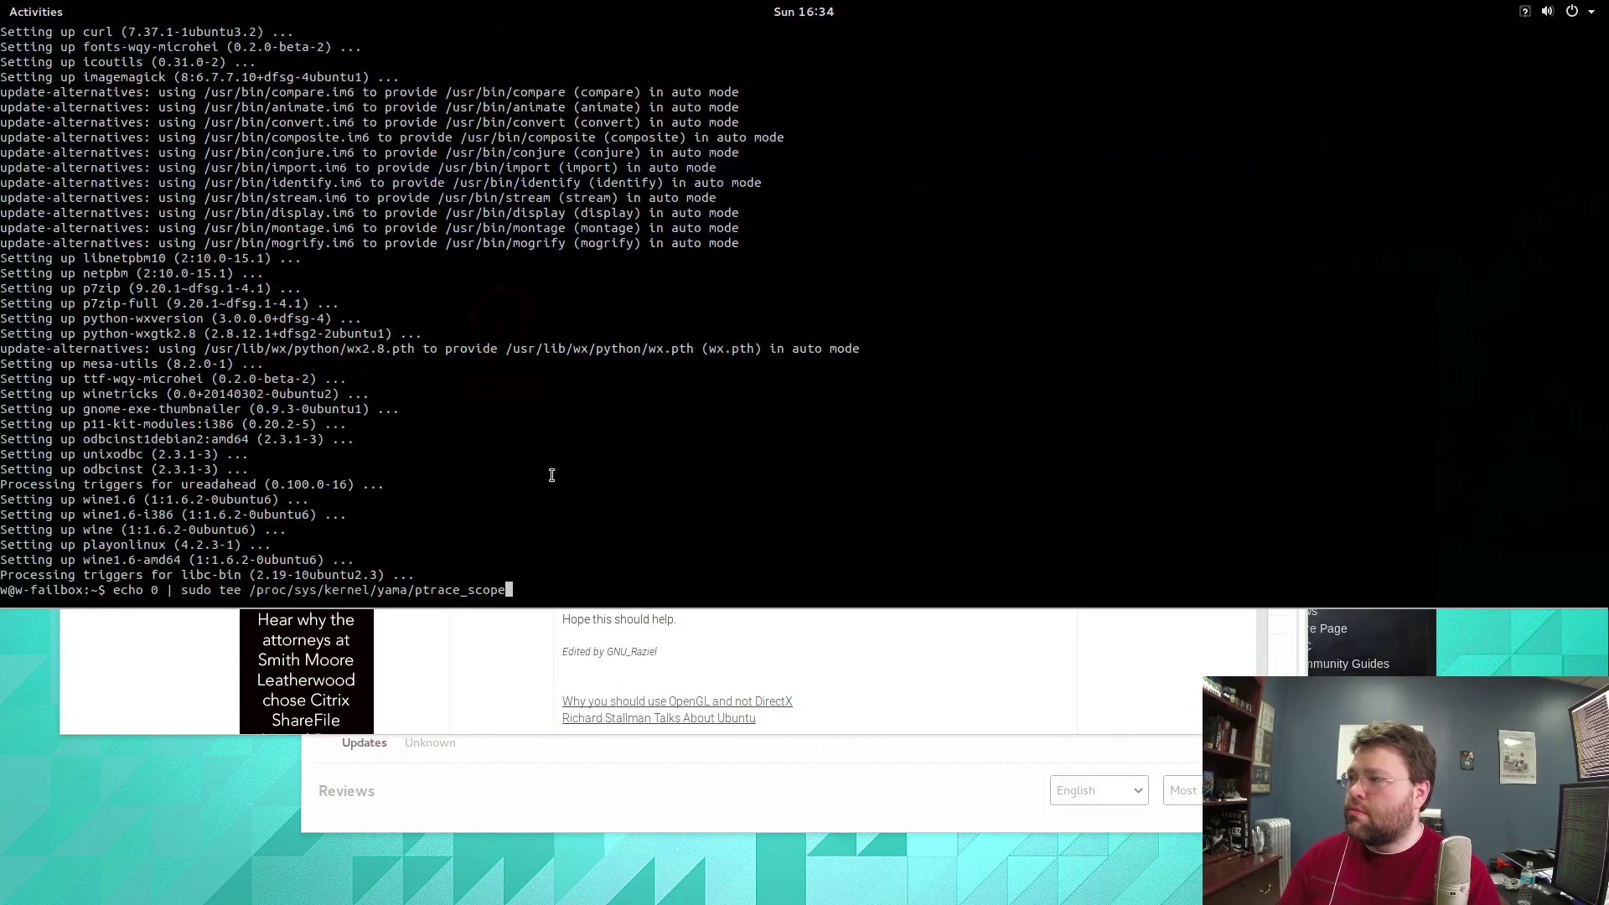
key(Return)
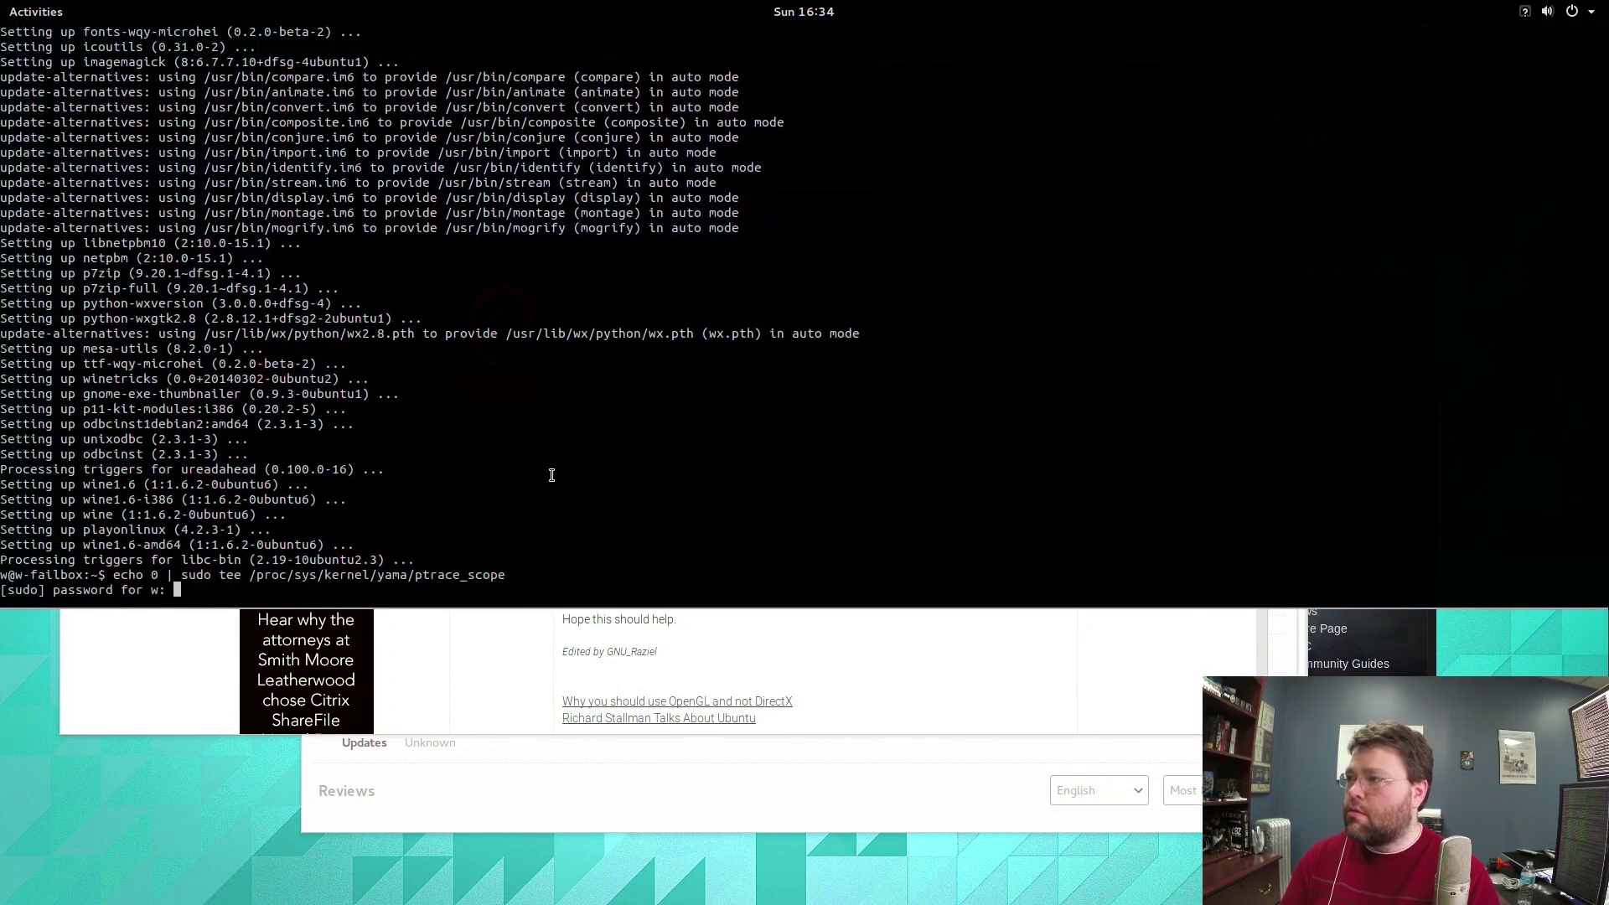
key(Return)
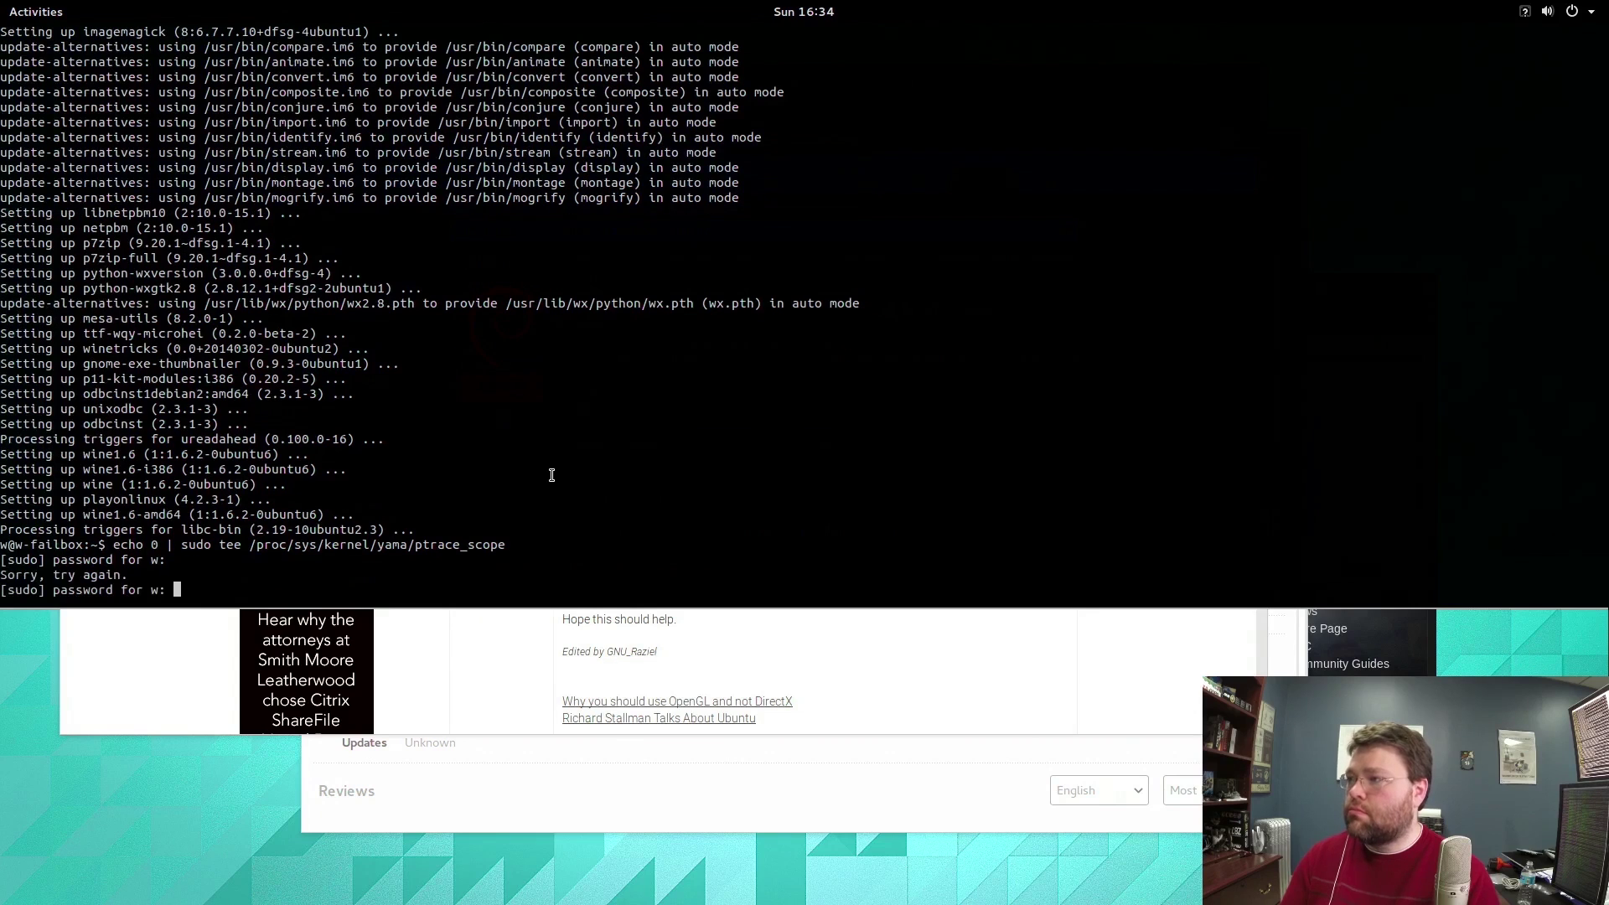
key(Return)
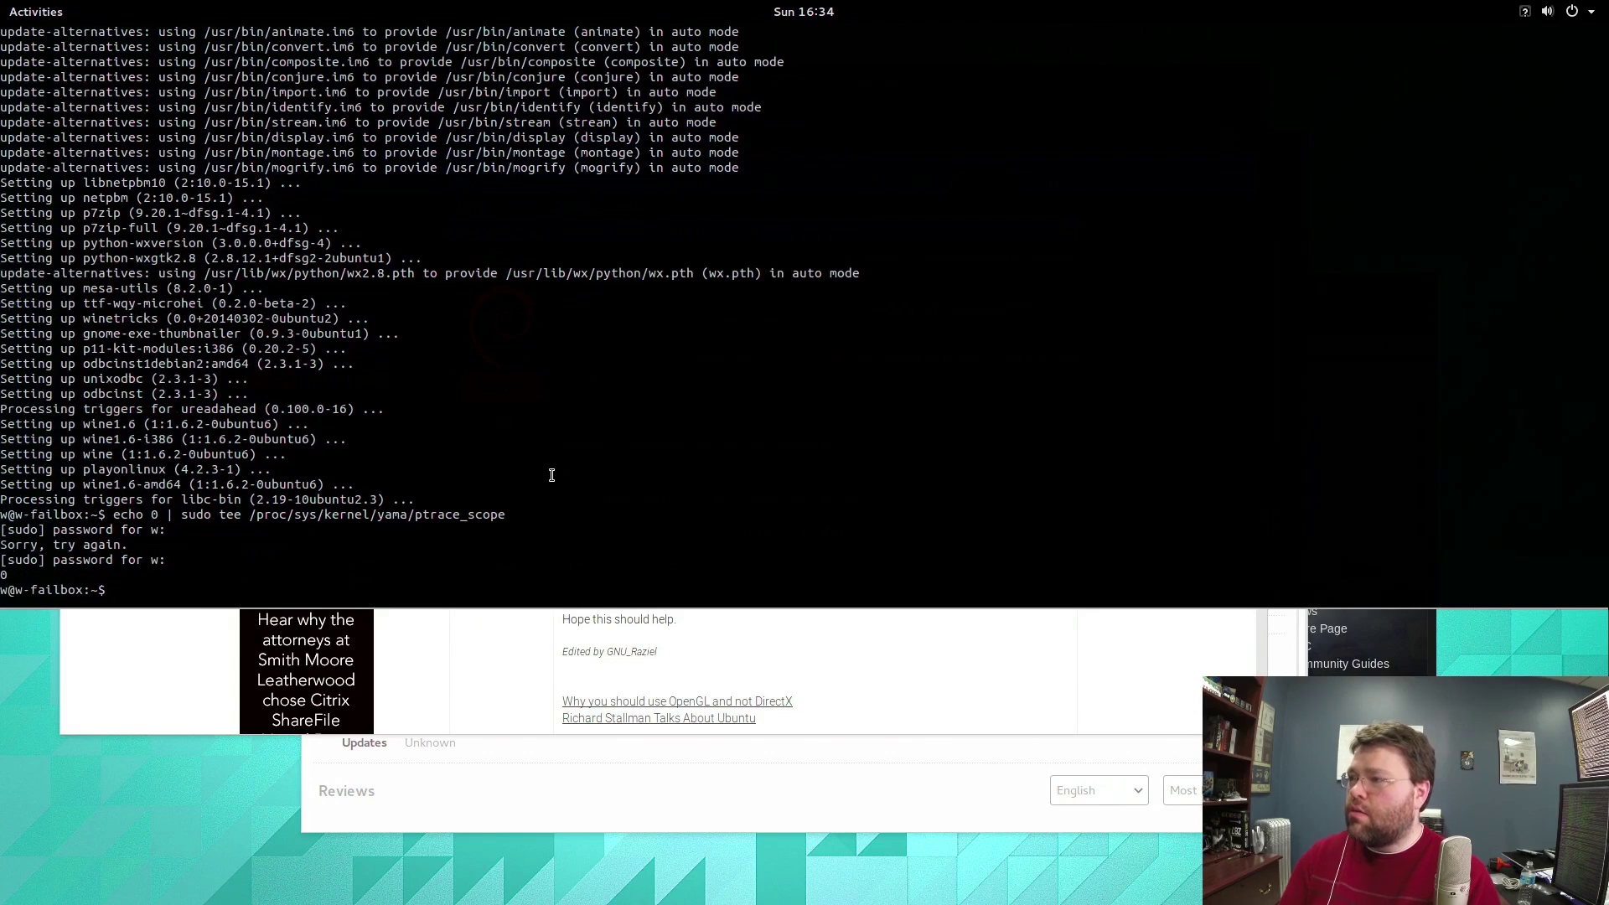
Open a root shell with sudo bash and copy the forum's 'kernel.yama.ptrace_scope = 0' line.
text(sudo)
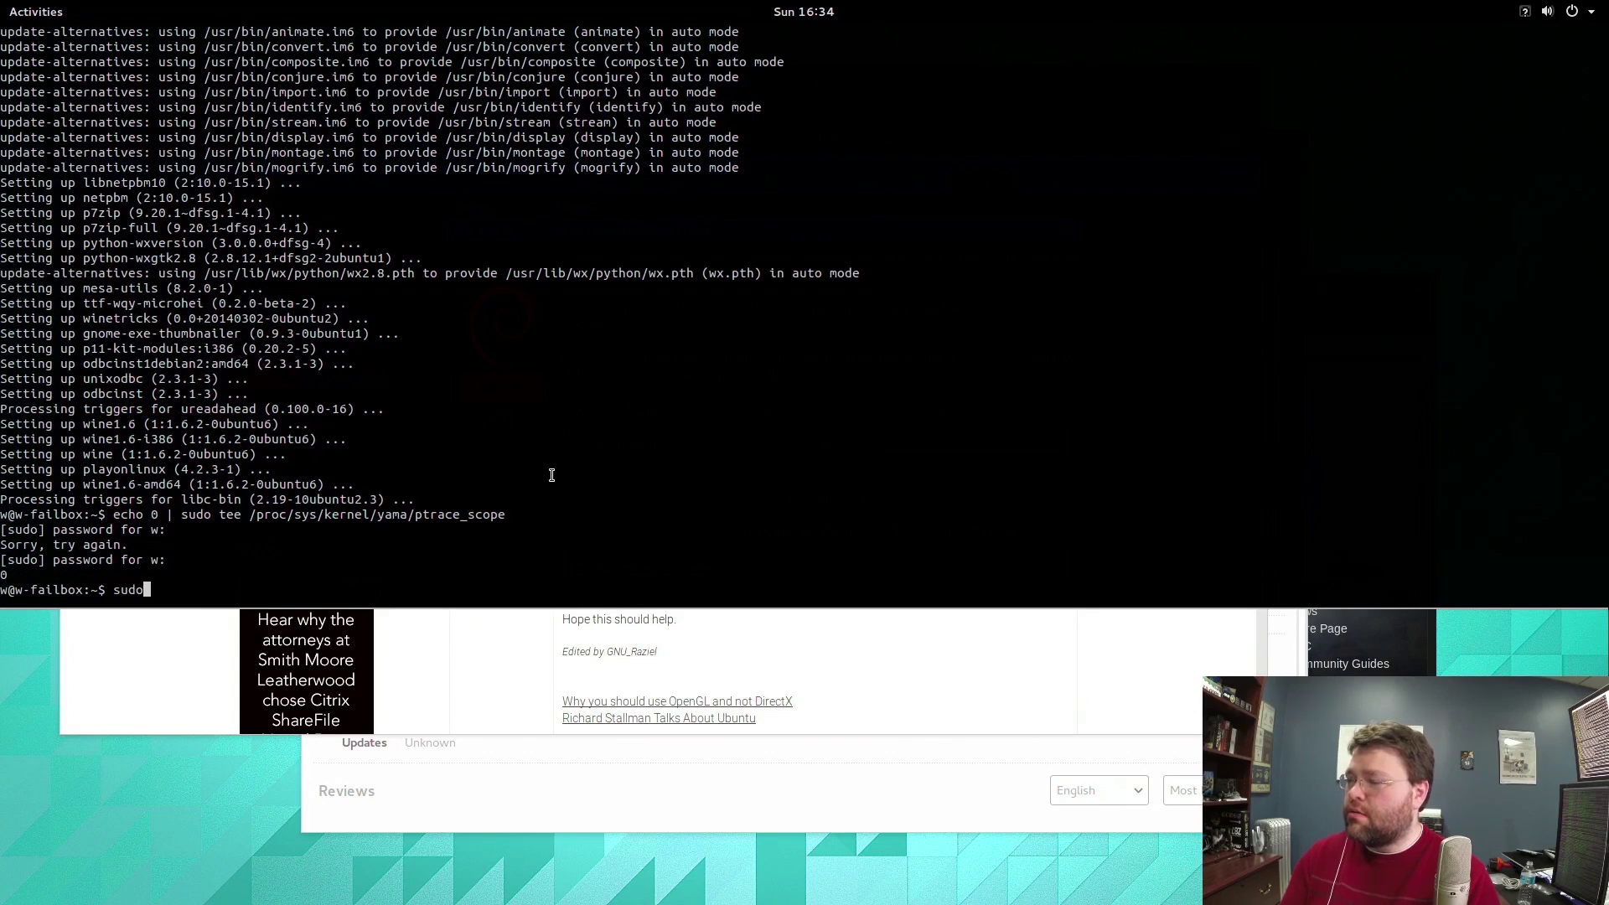
text( bash)
key(Return)
key(F12)
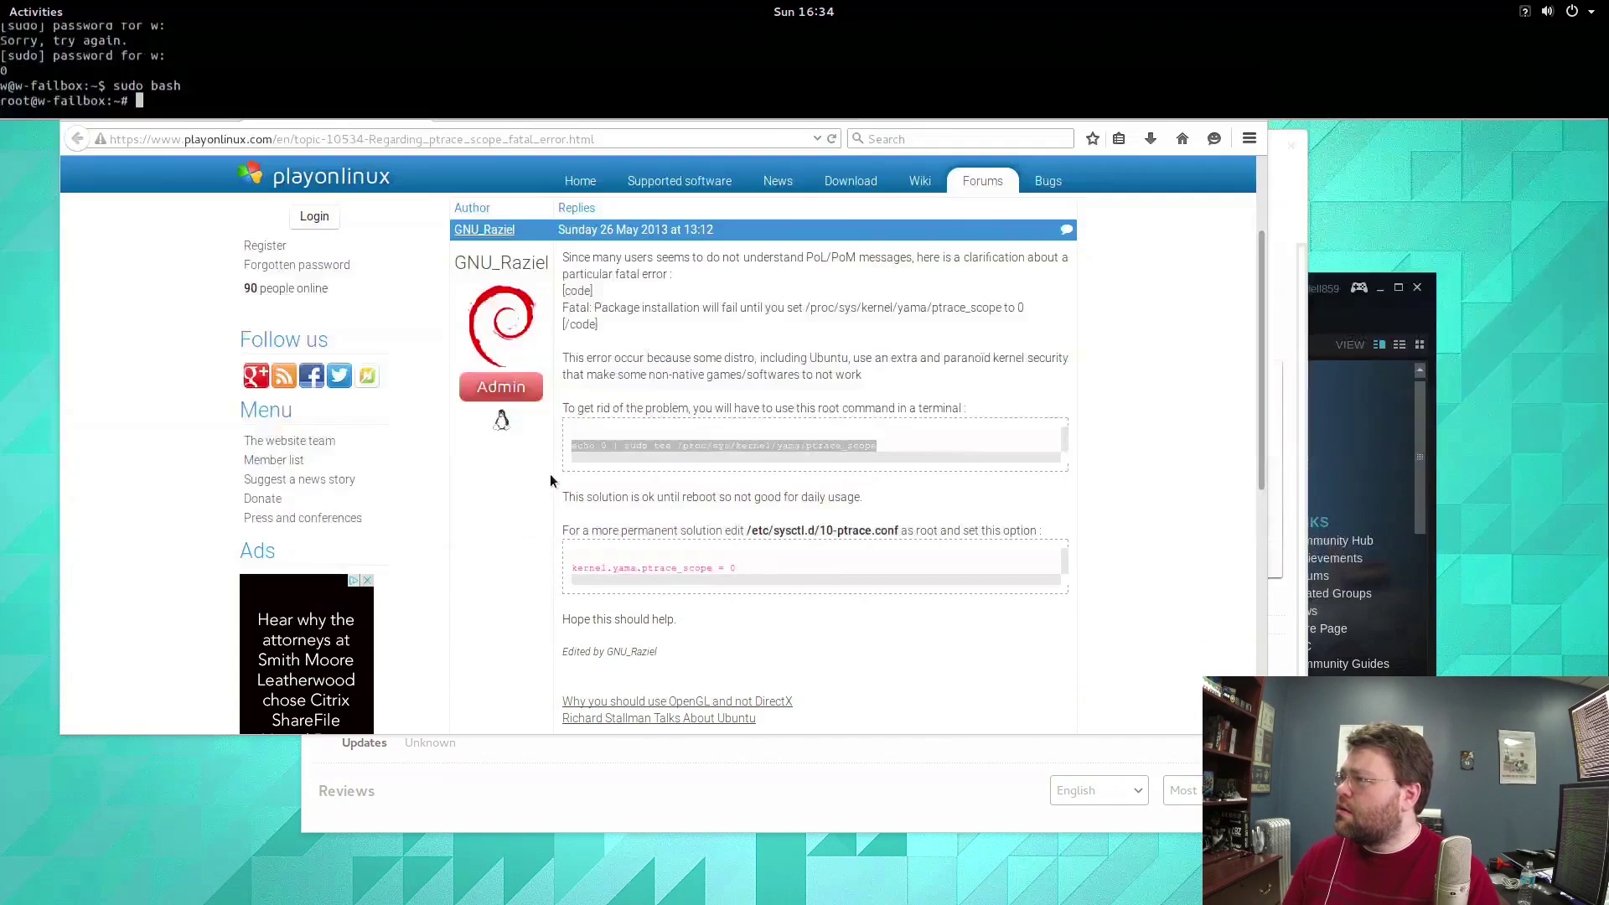
triple_click(659, 571)
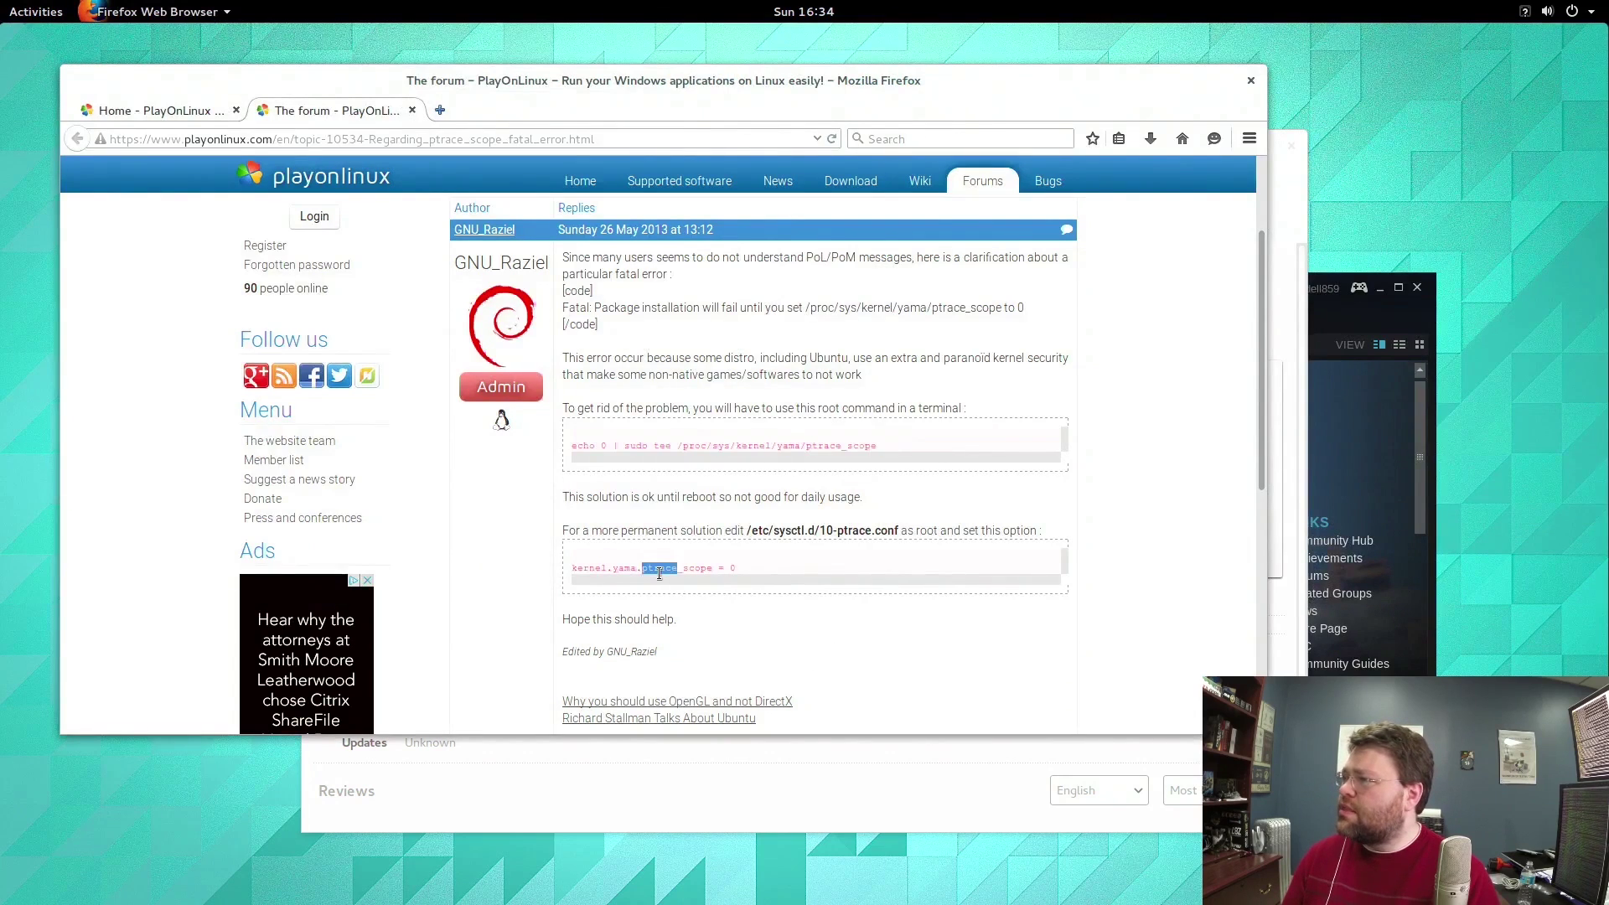
right_click(660, 574)
click(695, 589)
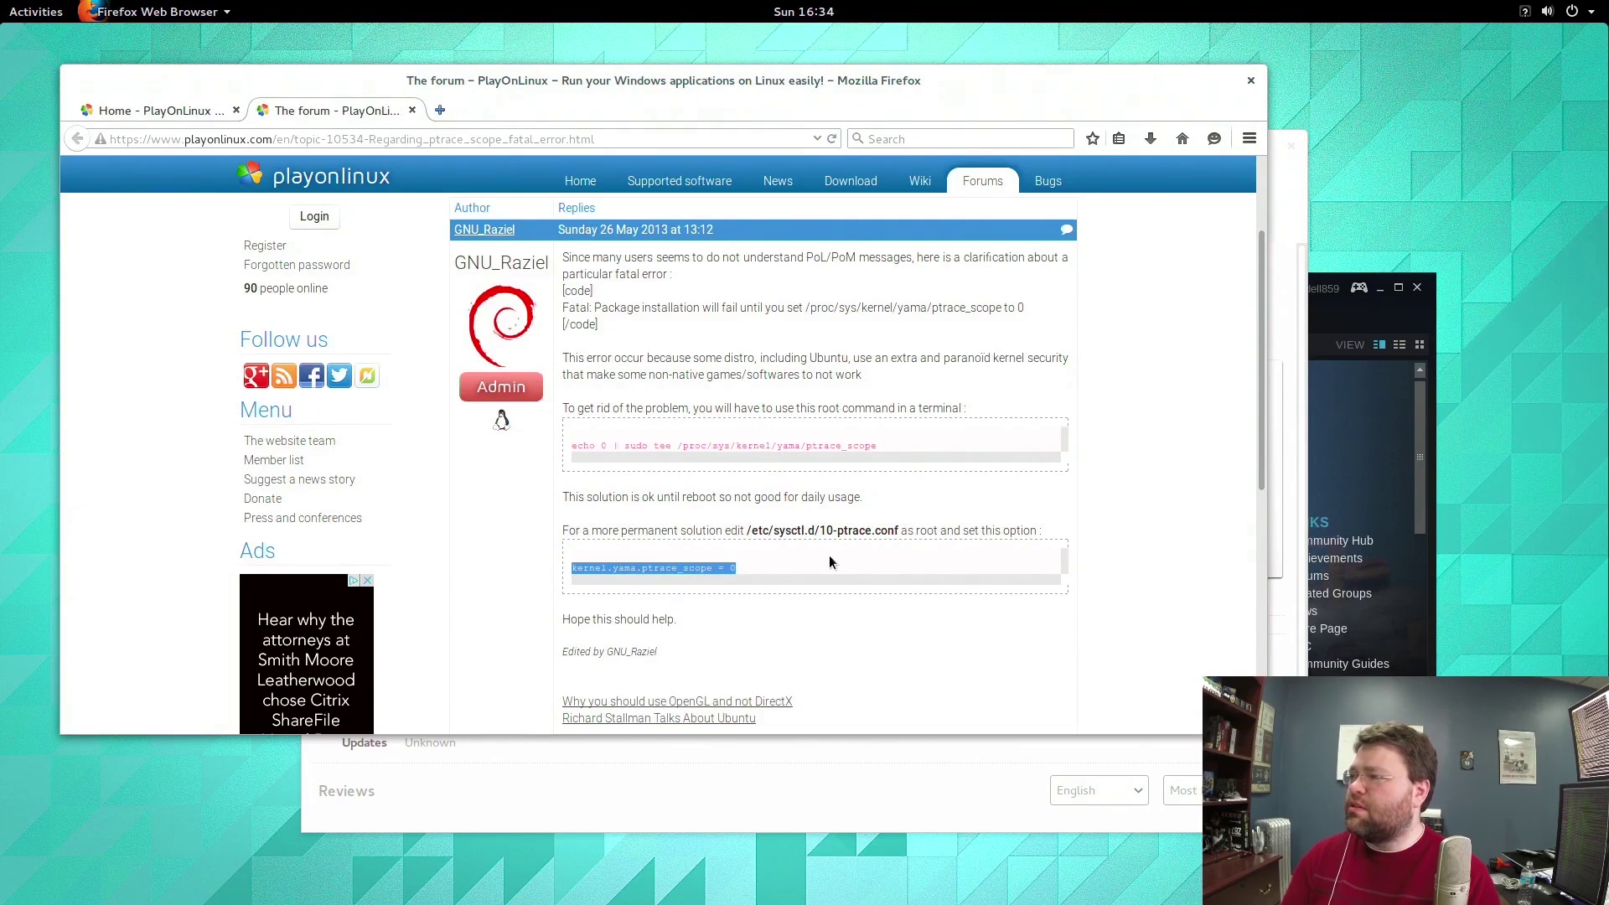
In the root shell, move into /etc/sysctl.d, list its files, and begin opening the 10- config file in vi.
key(alt+Tab)
key(alt+Tab)
key(alt+Tab)
key(F12)
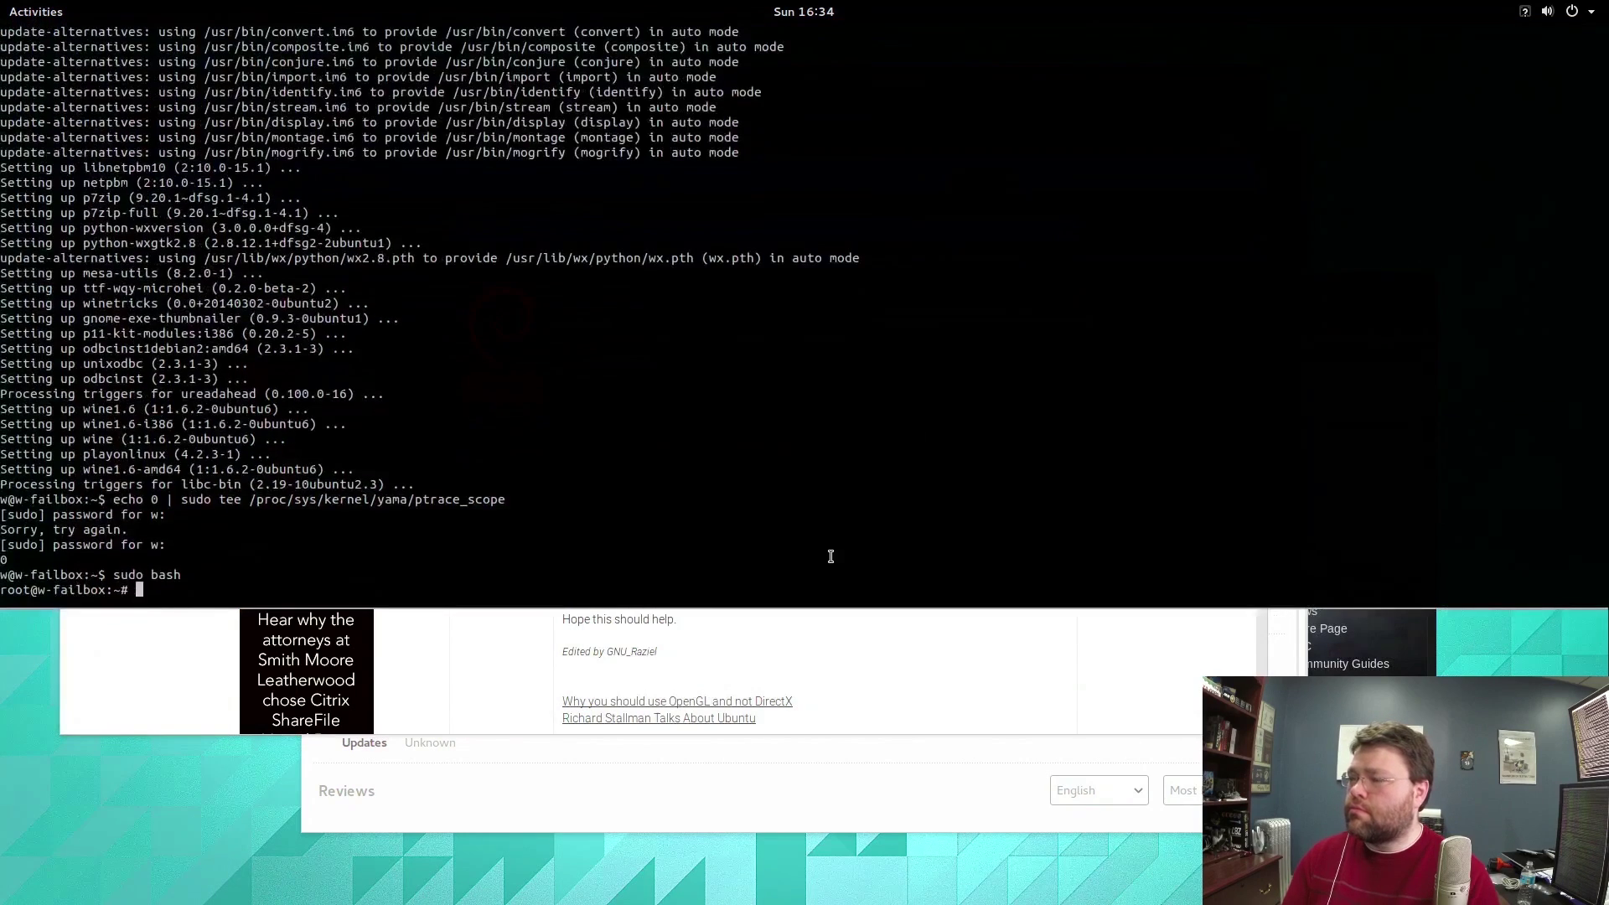
text(cd /etc)
key(Return)
text(cd sysctl.d/)
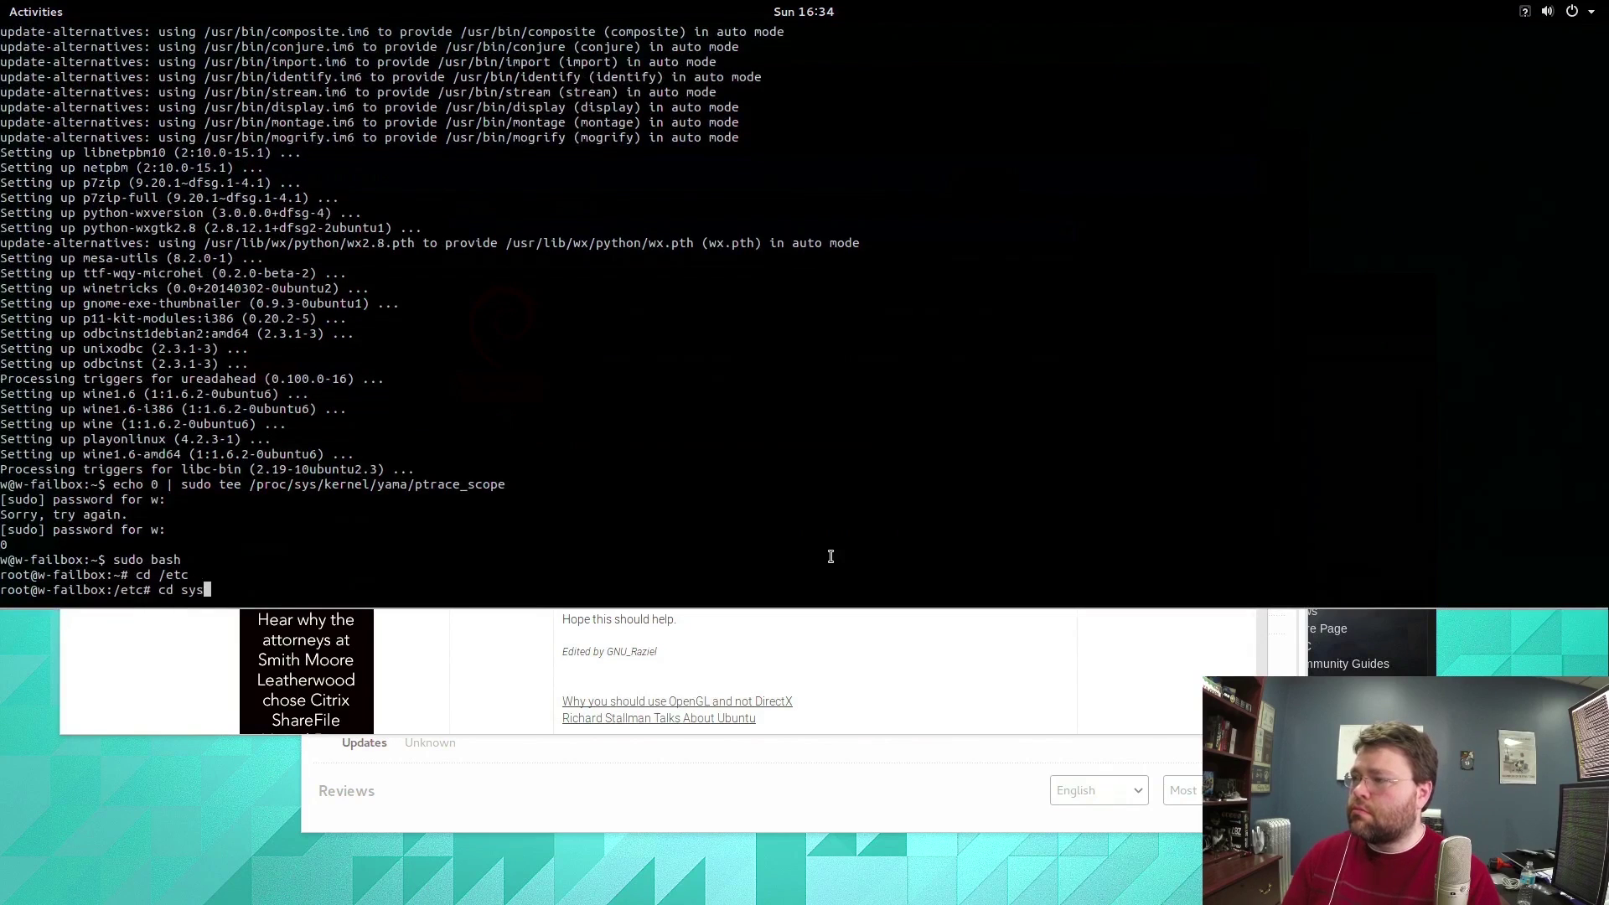
key(Return)
text(ls)
key(Return)
text(vi 10)
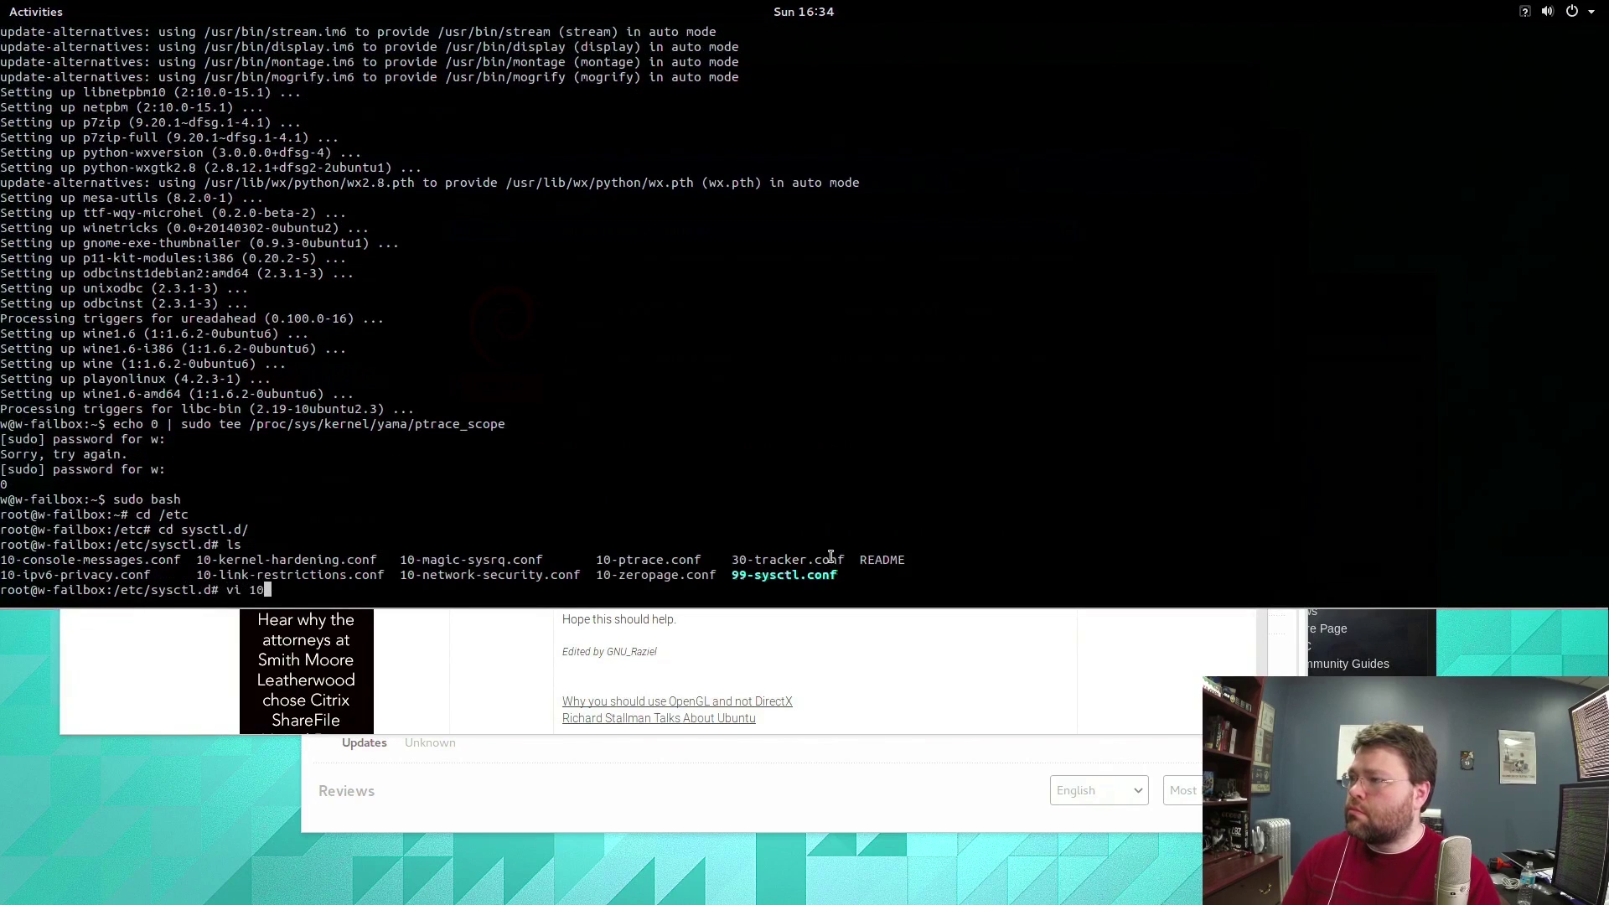
key(Tab)
key(Tab)
Open 10-ptrace.conf in vi and add a new 'kernel.yama.ptrace_scope = 0' line below the old one.
text(p)
key(Tab)
key(Return)
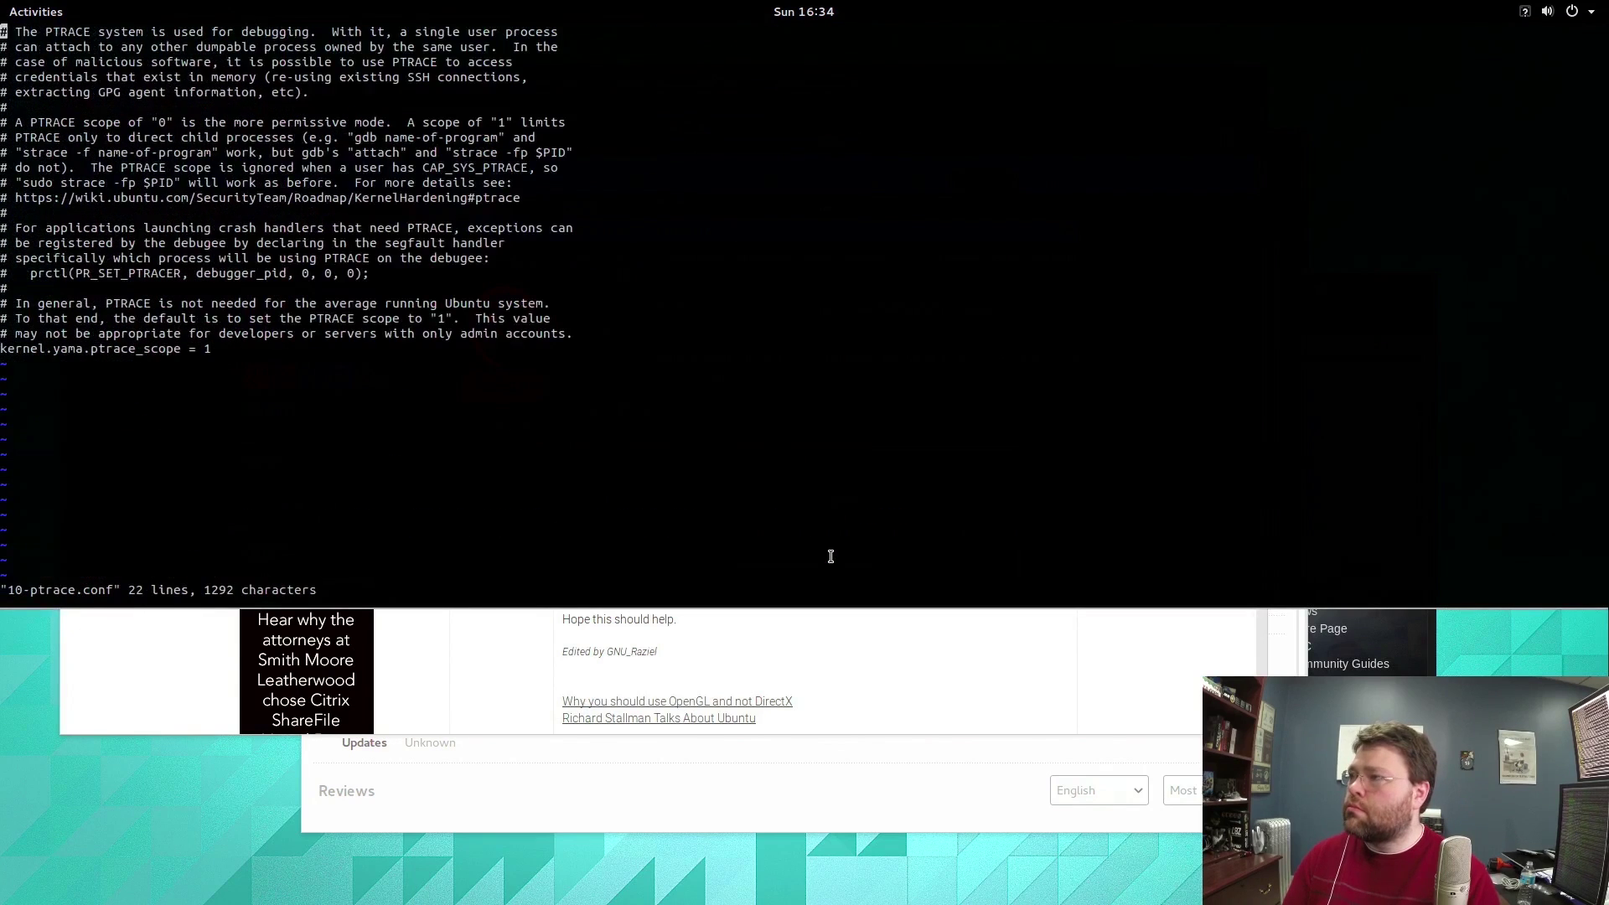
key(G)
key(Right)
key(Right)
key(Right)
key(Right)
key(Right)
key(Right)
key(Right)
key(Right)
key(Right)
key(Right)
key(Right)
key(Right)
key(Right)
key(Right)
key(Right)
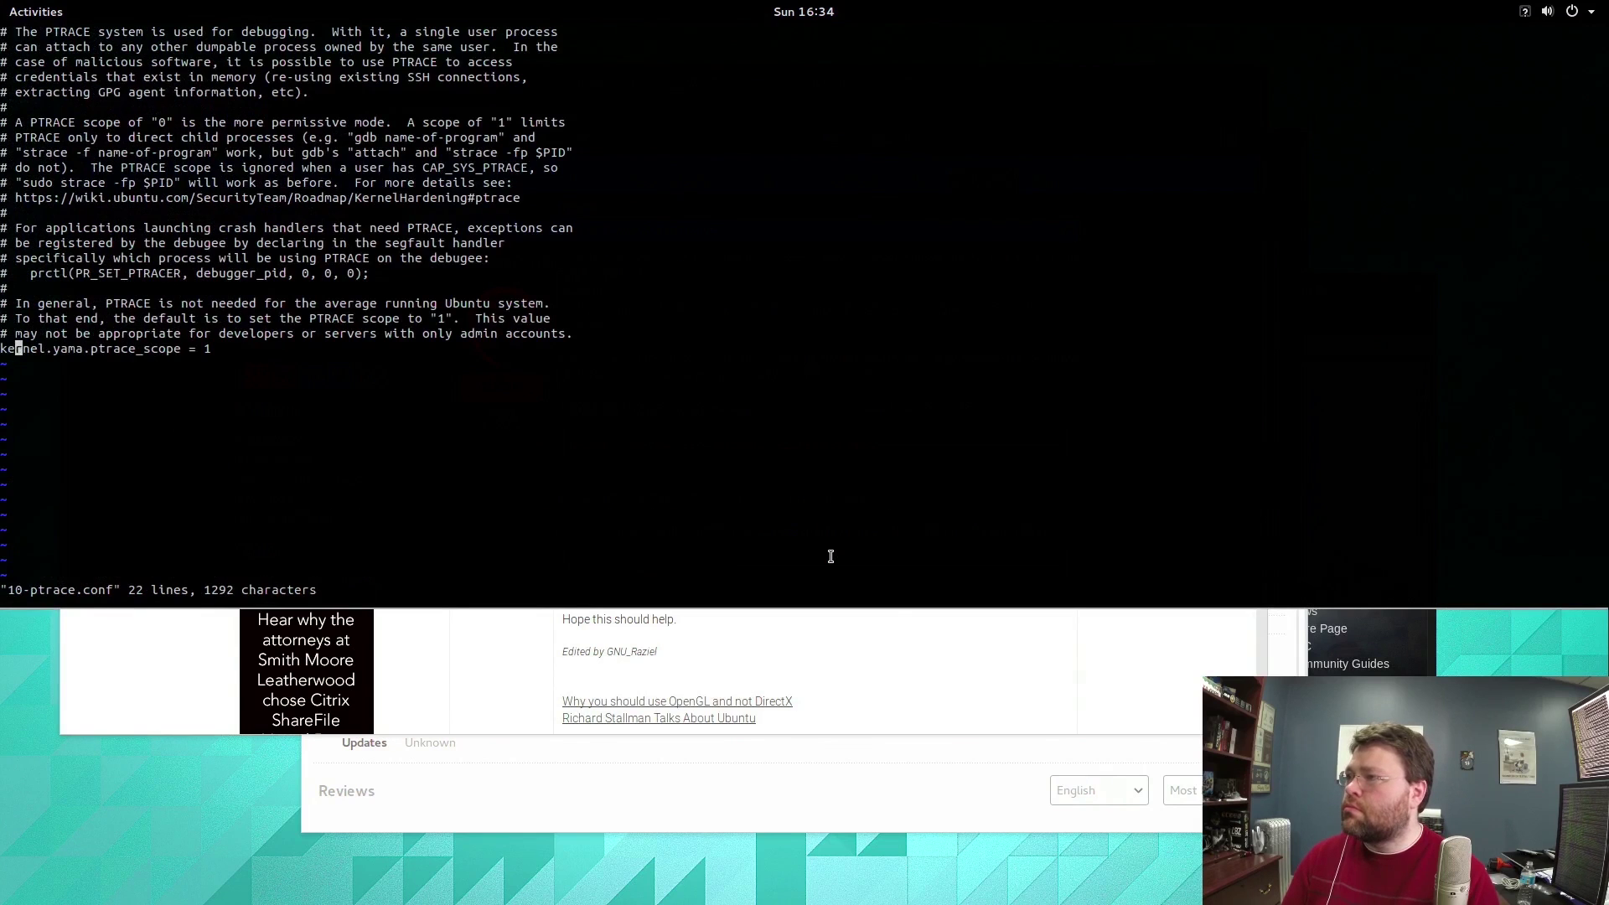
key(A)
key(Return)
right_click(831, 556)
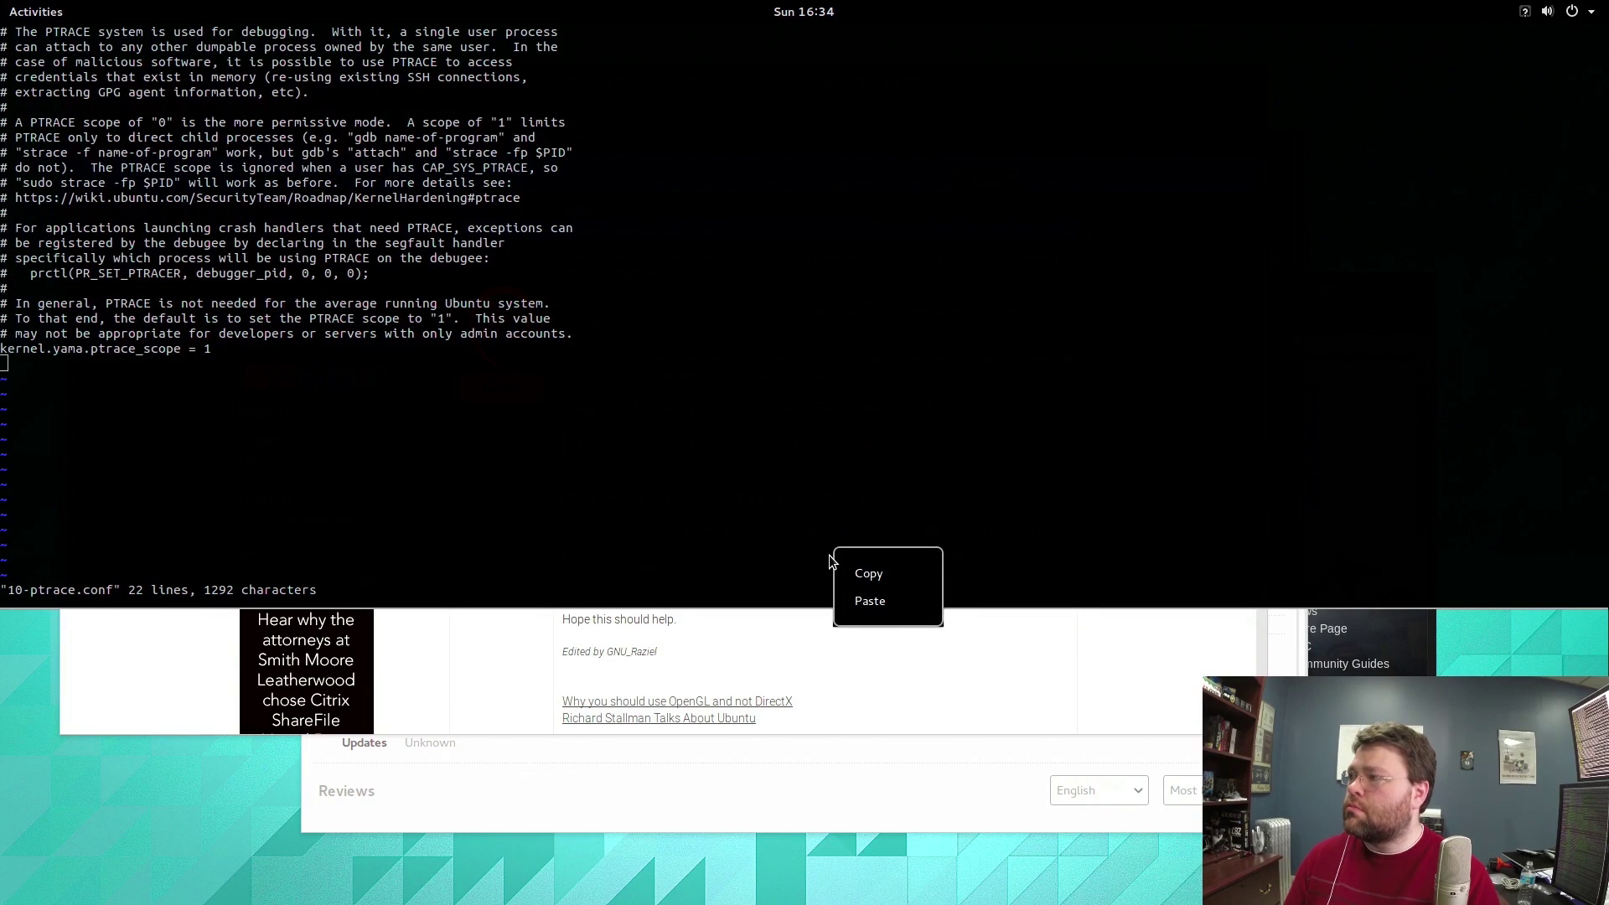
click(869, 601)
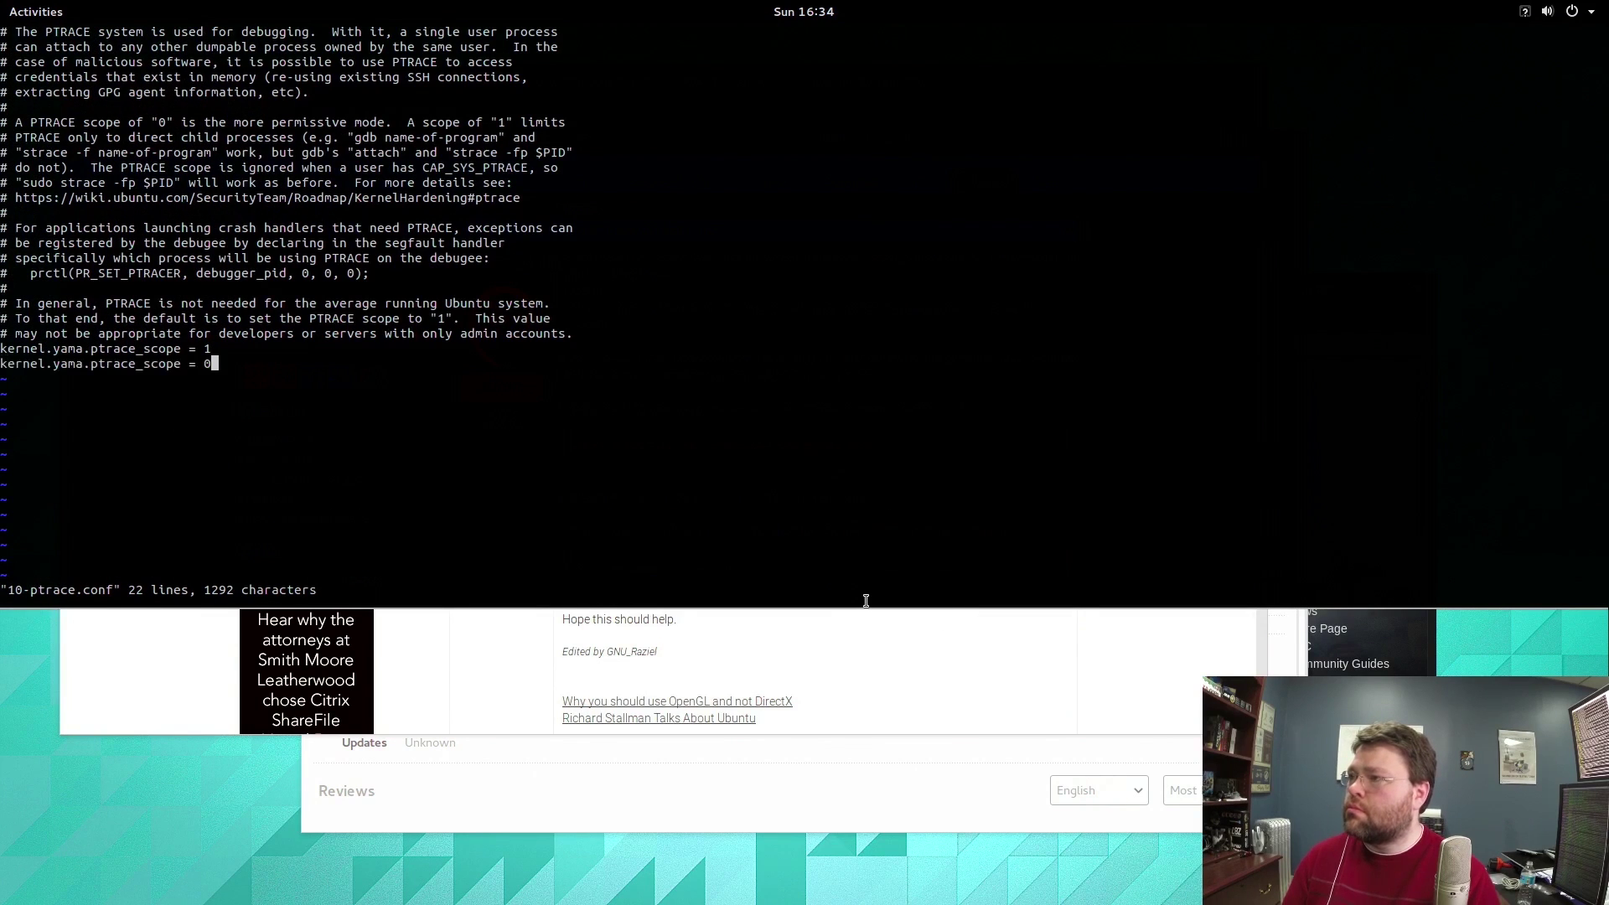
key(BackSpace)
text(0)
key(Escape)
Comment out the original ptrace_scope line with #, save with :wq, and hide the terminal.
key(Up)
key(Left)
key(Left)
key(Left)
key(Left)
key(Left)
key(Left)
key(Left)
key(Left)
key(Left)
key(Left)
key(Left)
key(Left)
key(Left)
key(Left)
key(Left)
key(Left)
key(Left)
key(Left)
key(Left)
key(Left)
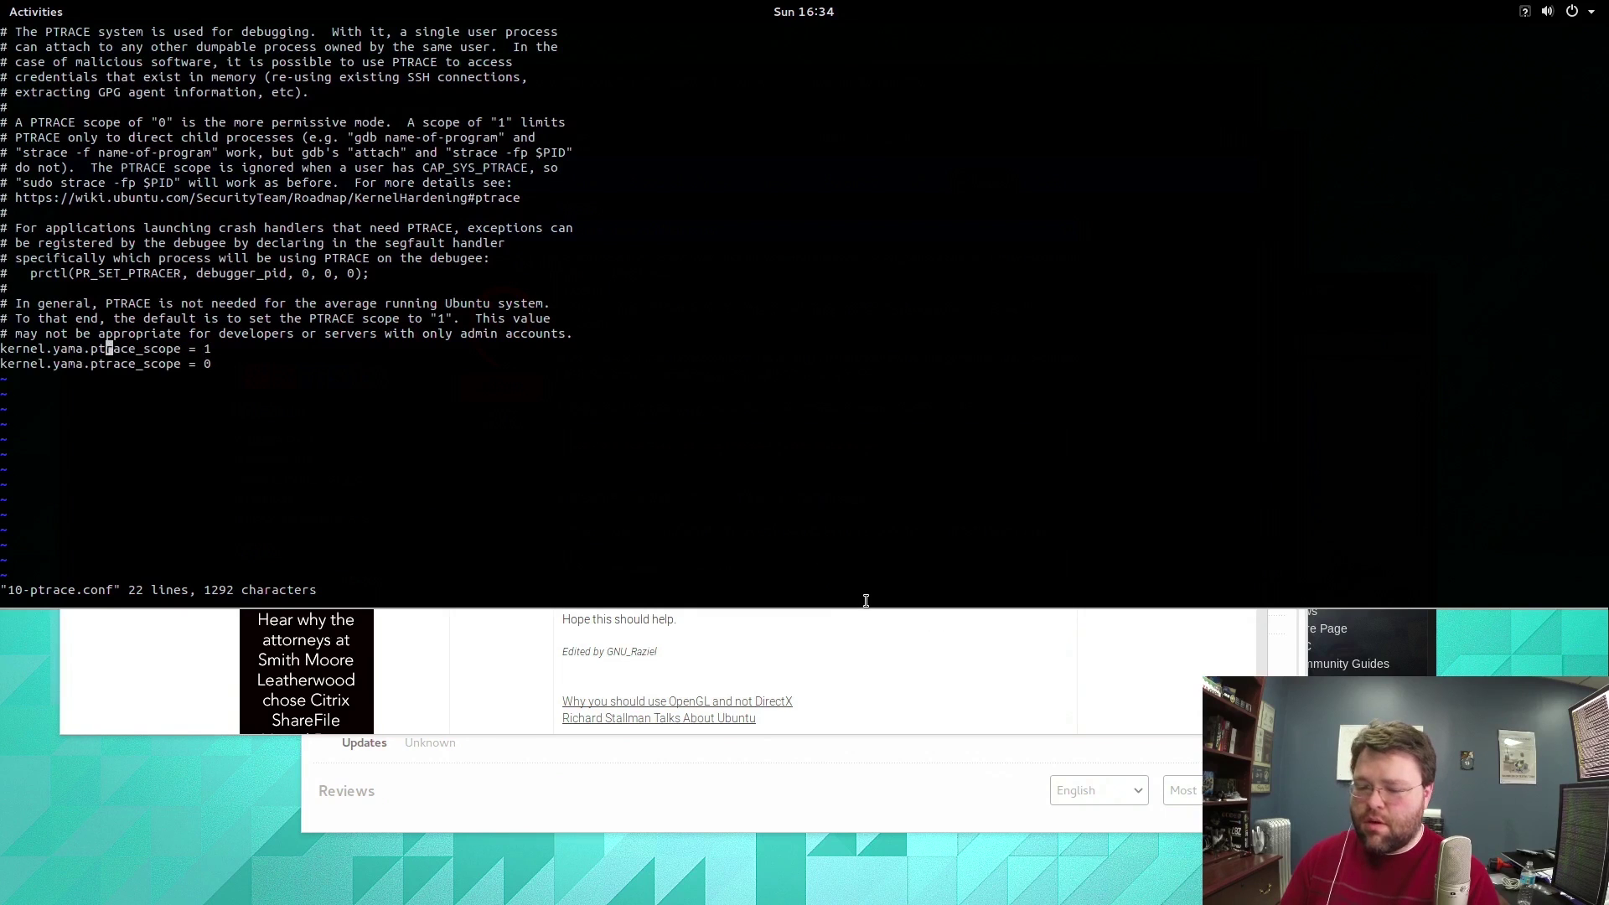
text(i#)
key(Escape)
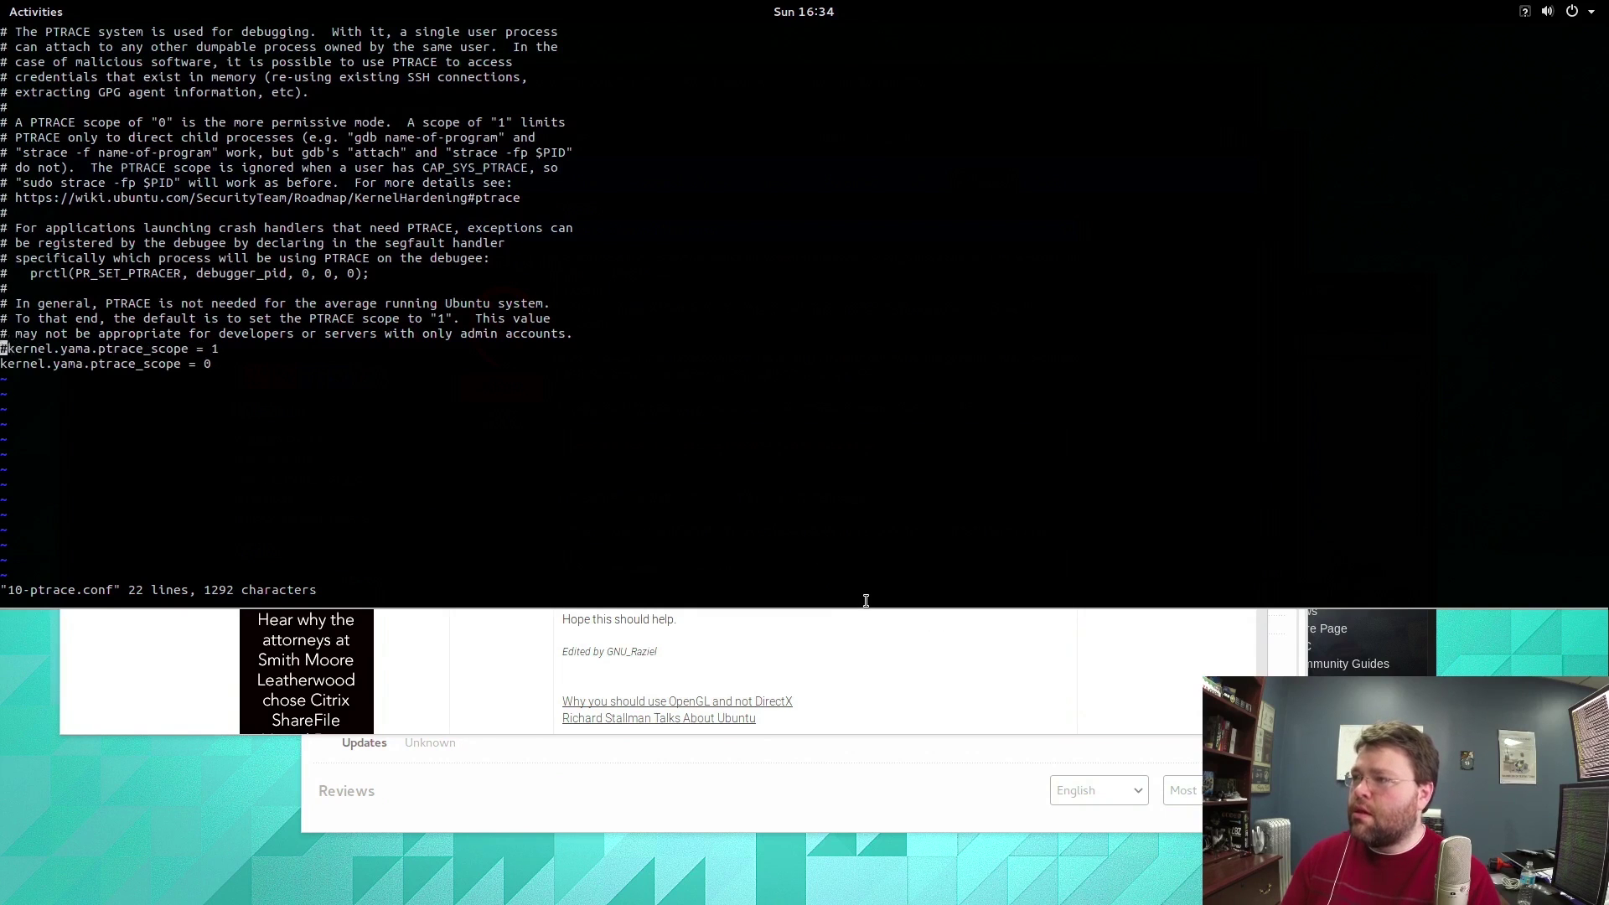
text(:wq)
key(Return)
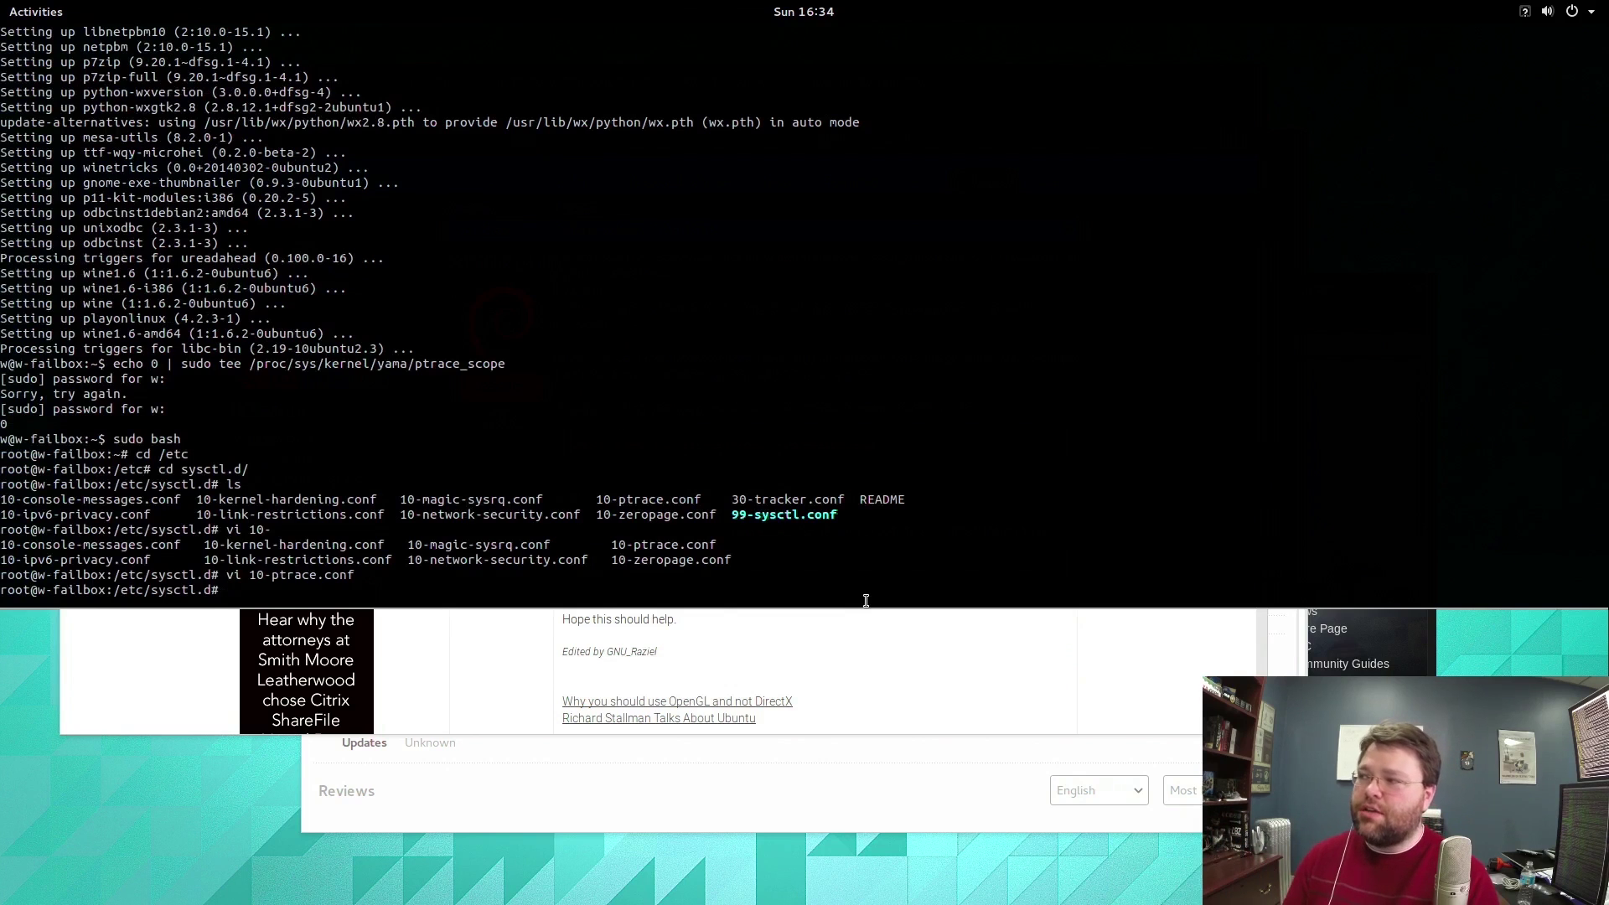
key(grave)
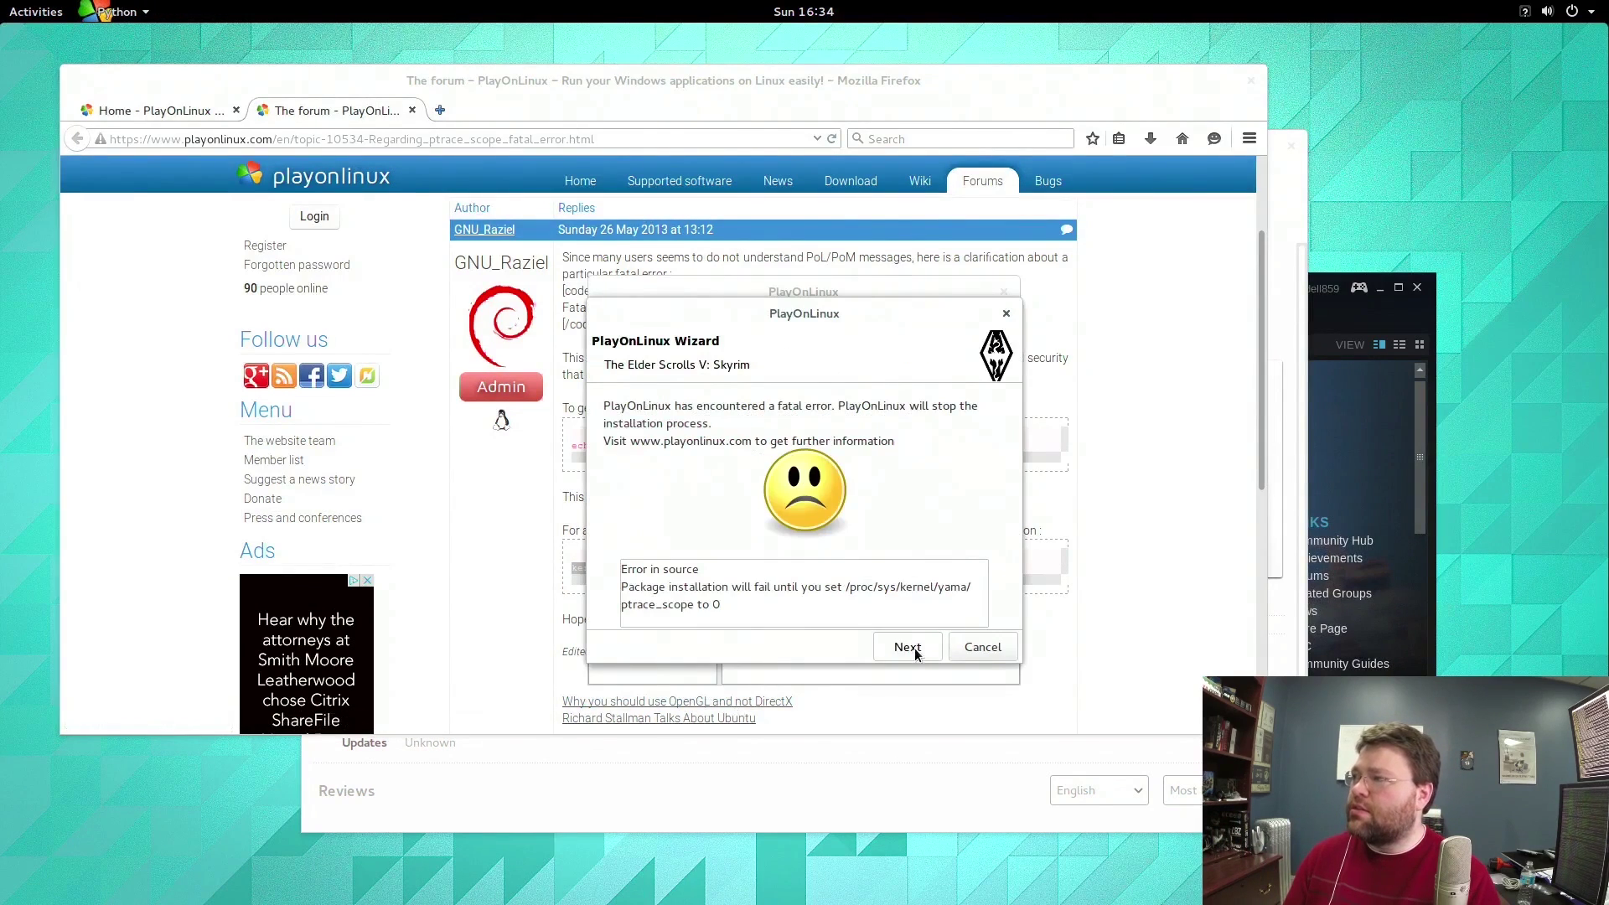
Dismiss the ptrace fatal error wizard and the select-a-program warning.
click(912, 648)
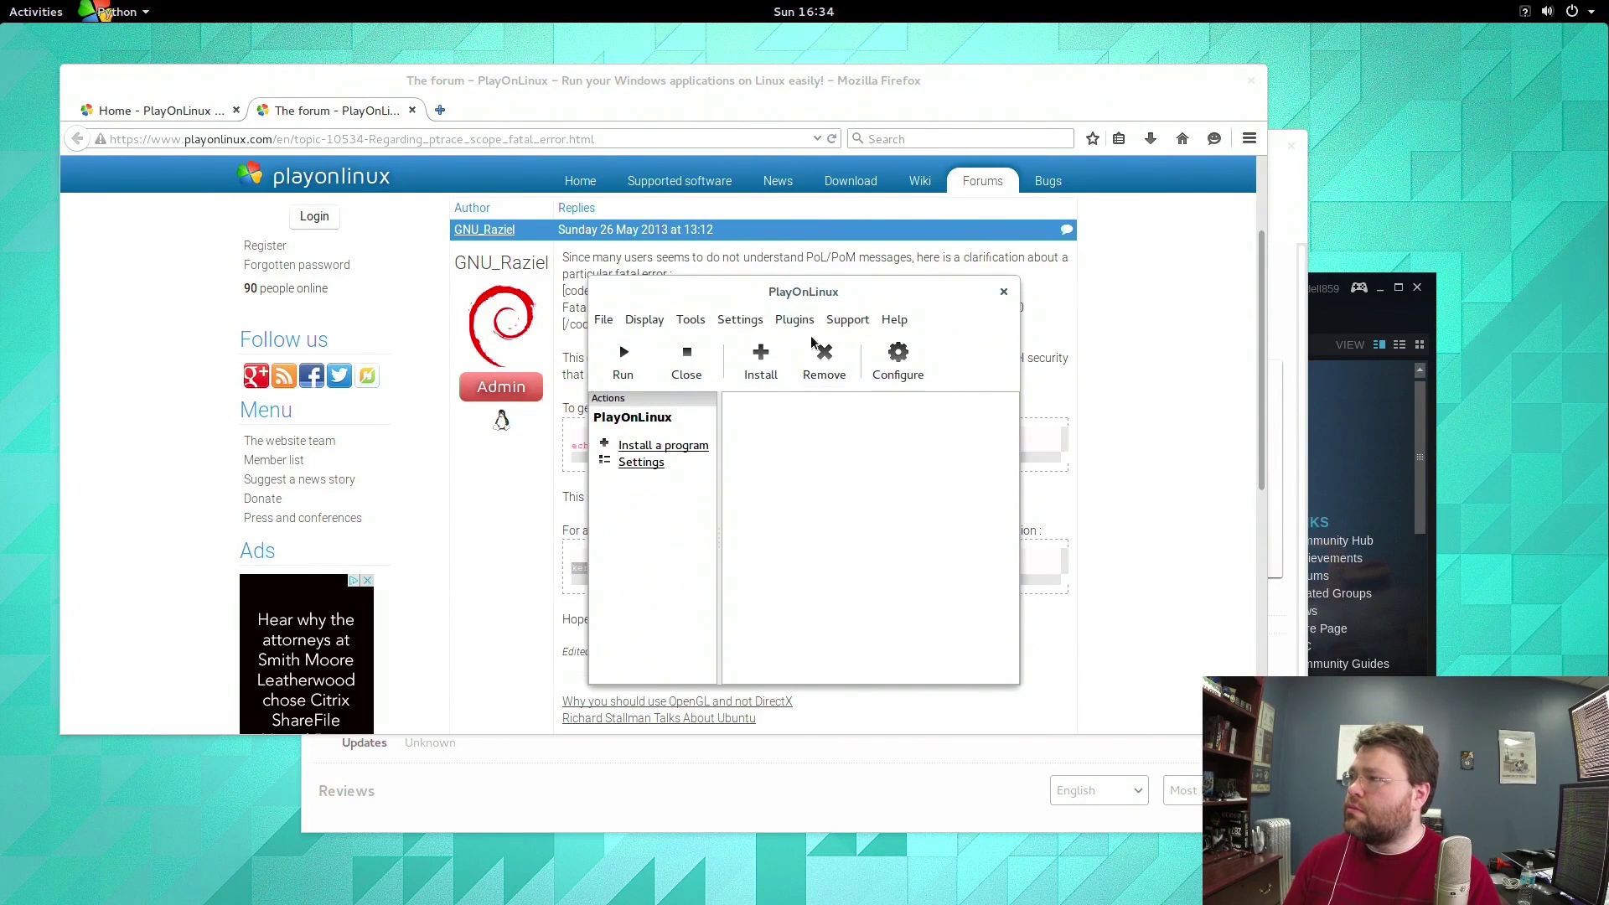
click(643, 356)
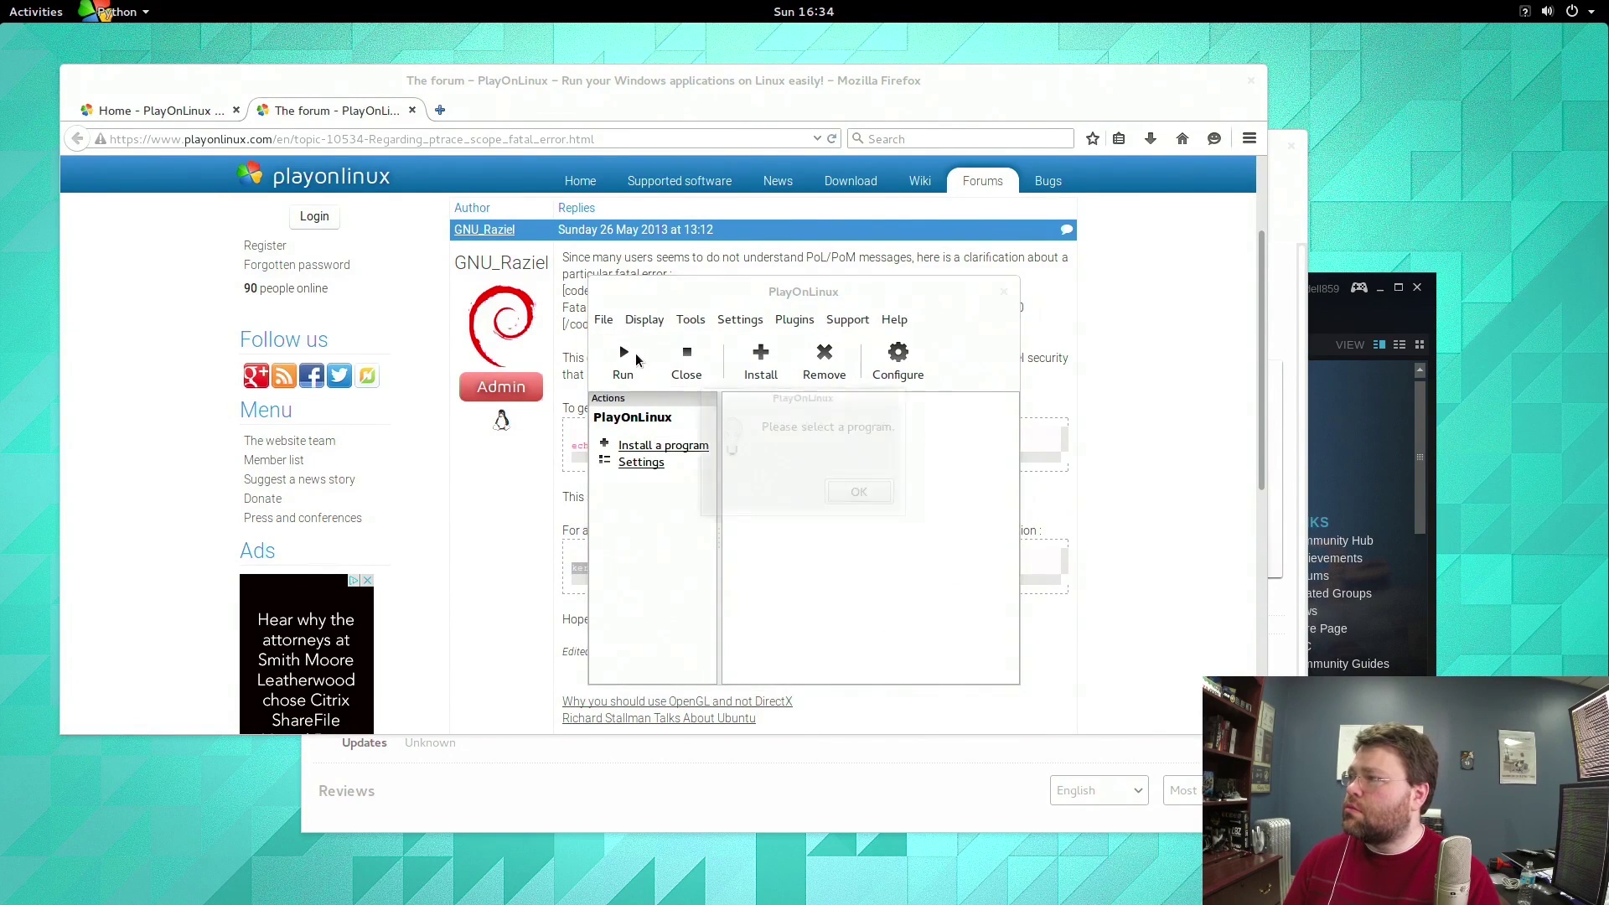
click(860, 489)
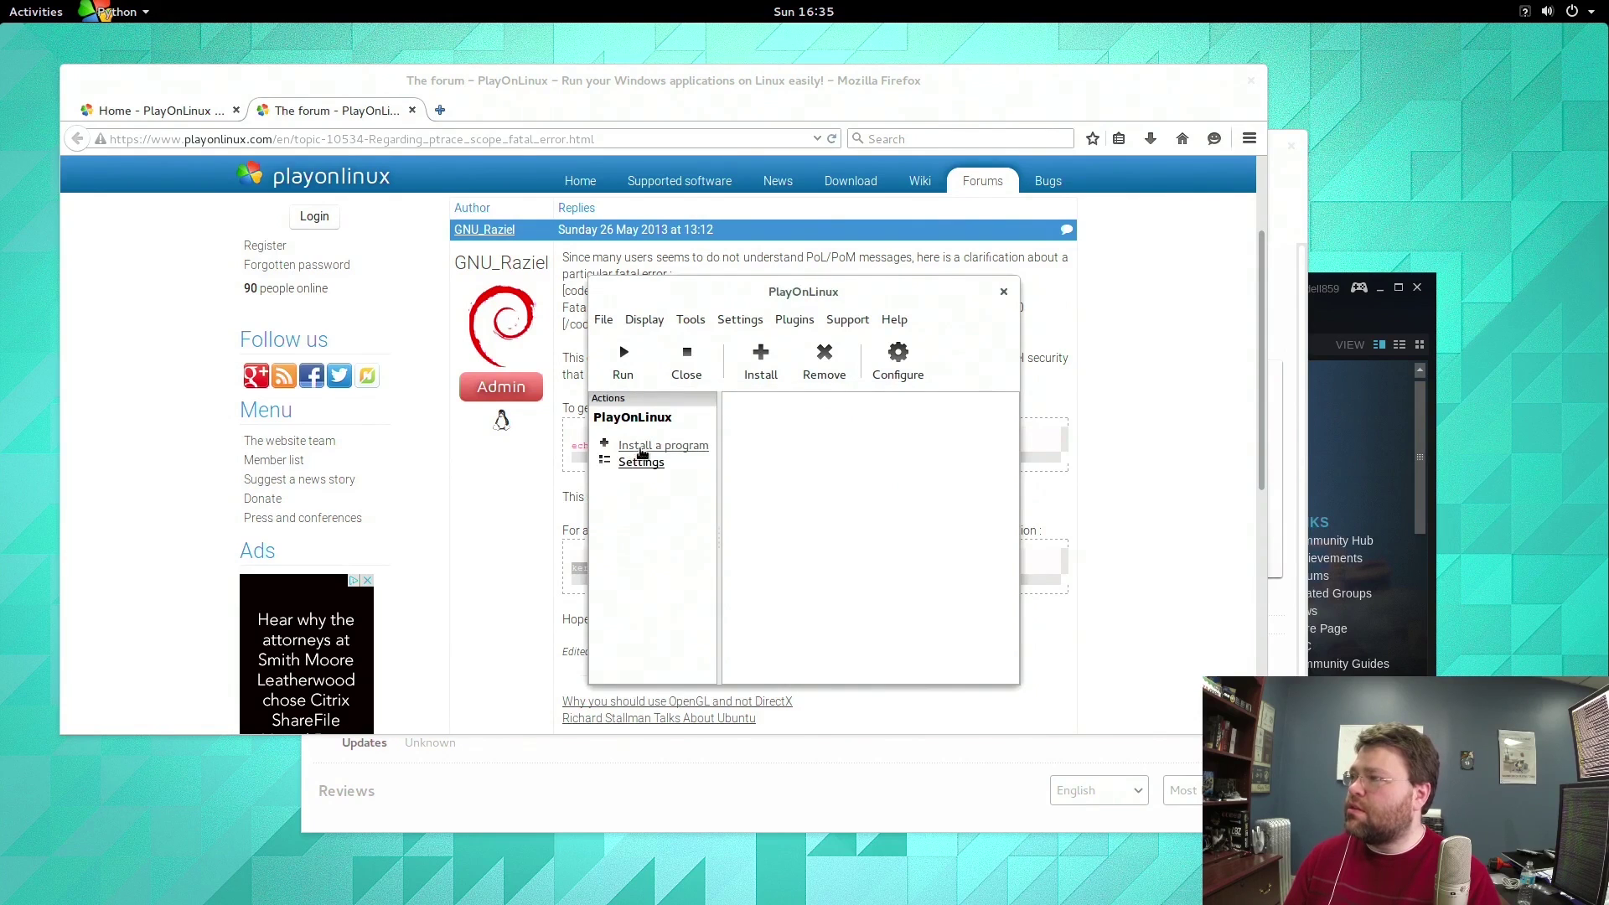
Search the installable programs for 'skyrim' and select The Elder Scrolls V: Skyrim.
click(642, 449)
click(566, 344)
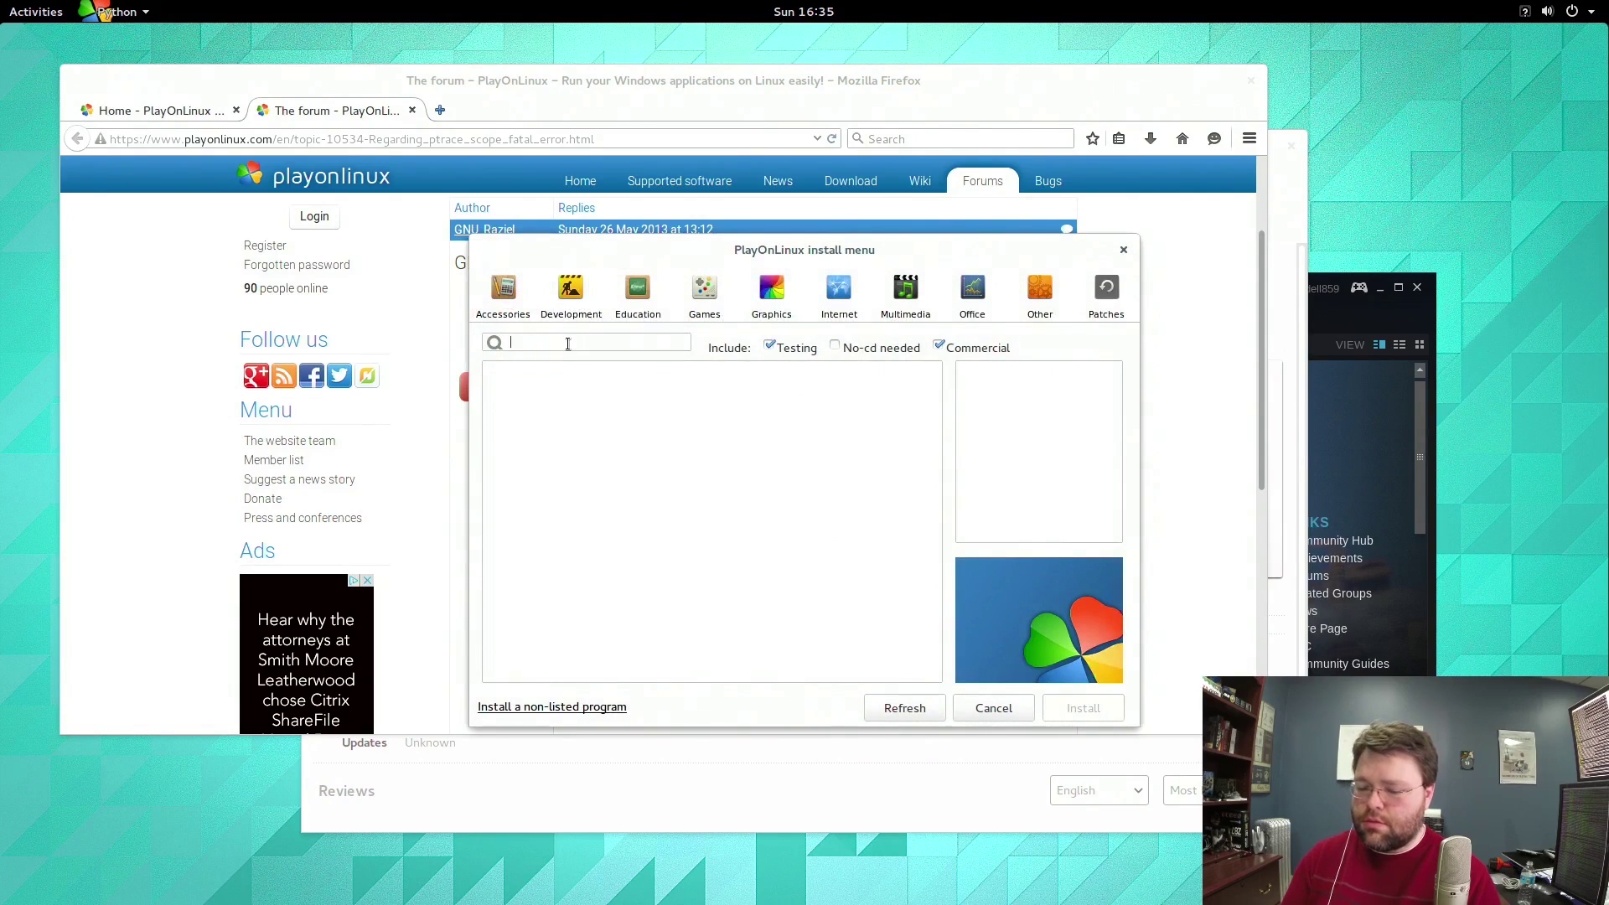
text(skyrim)
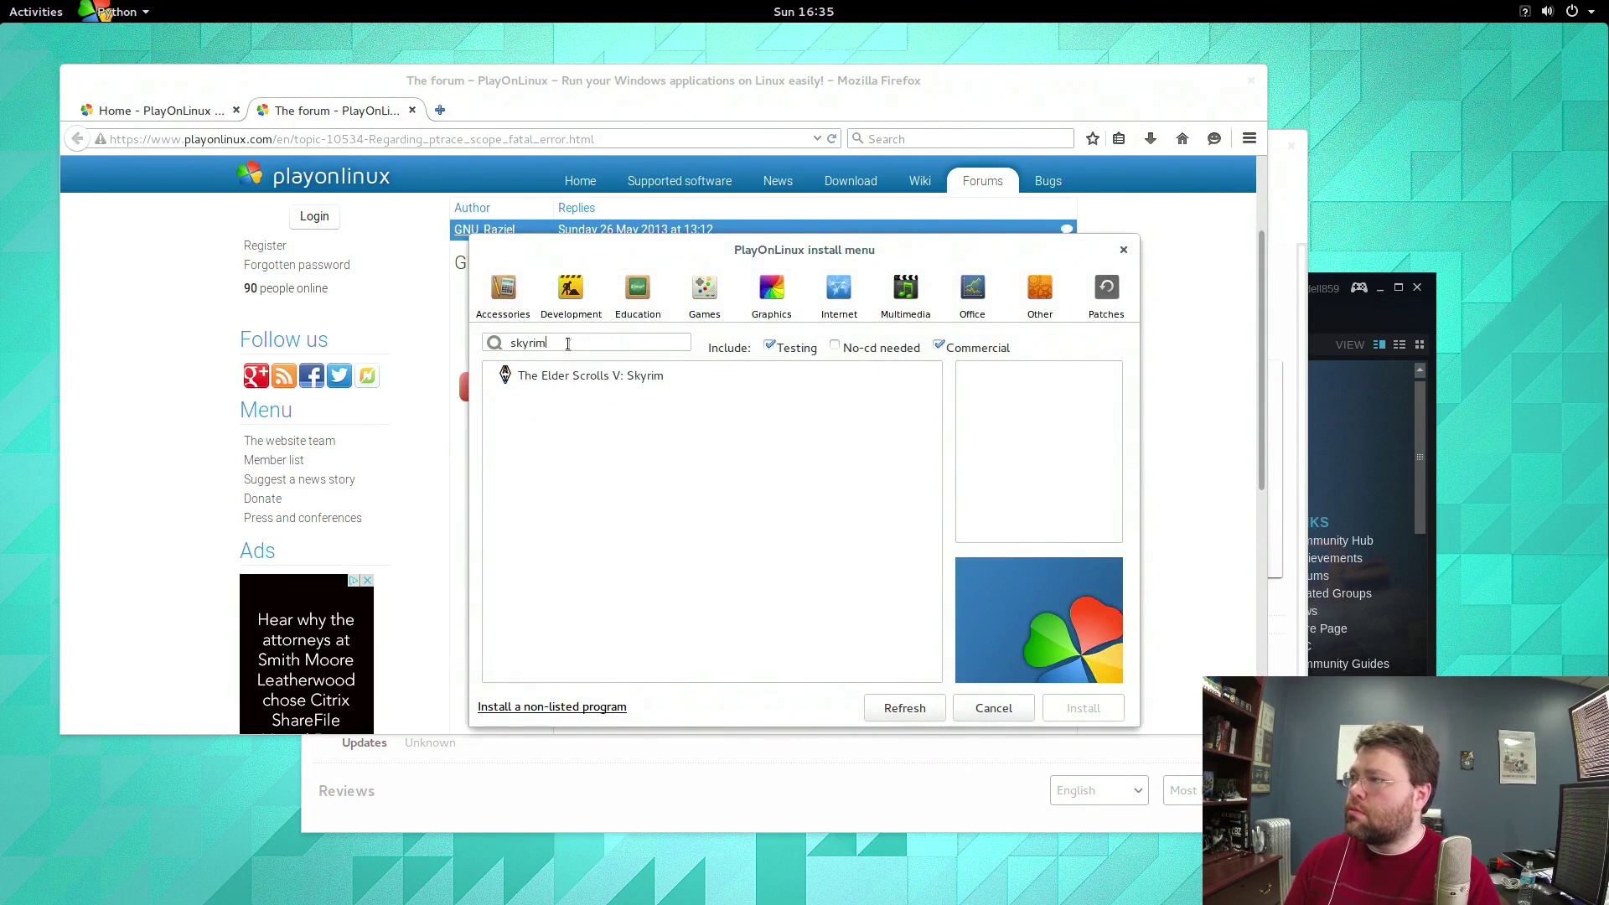
click(553, 379)
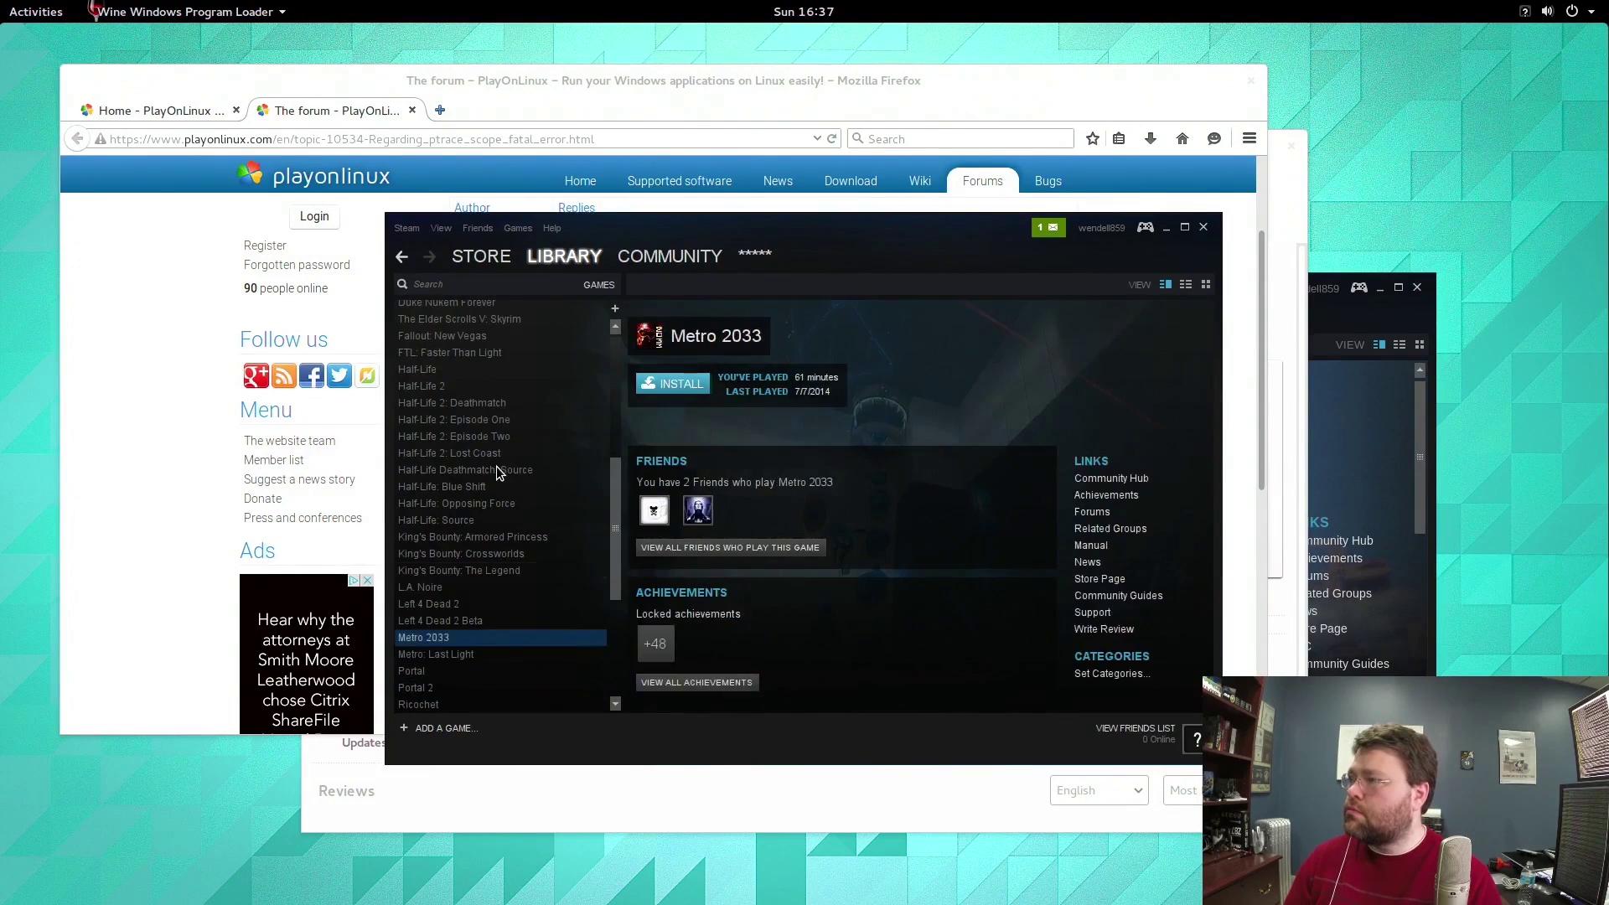
key(Up)
key(Up)
key(Up)
key(Up)
key(Up)
key(Up)
key(Up)
key(Up)
key(Up)
key(Up)
key(Up)
key(Up)
key(Up)
key(Up)
key(Up)
key(Up)
key(Up)
key(Up)
key(Up)
key(Up)
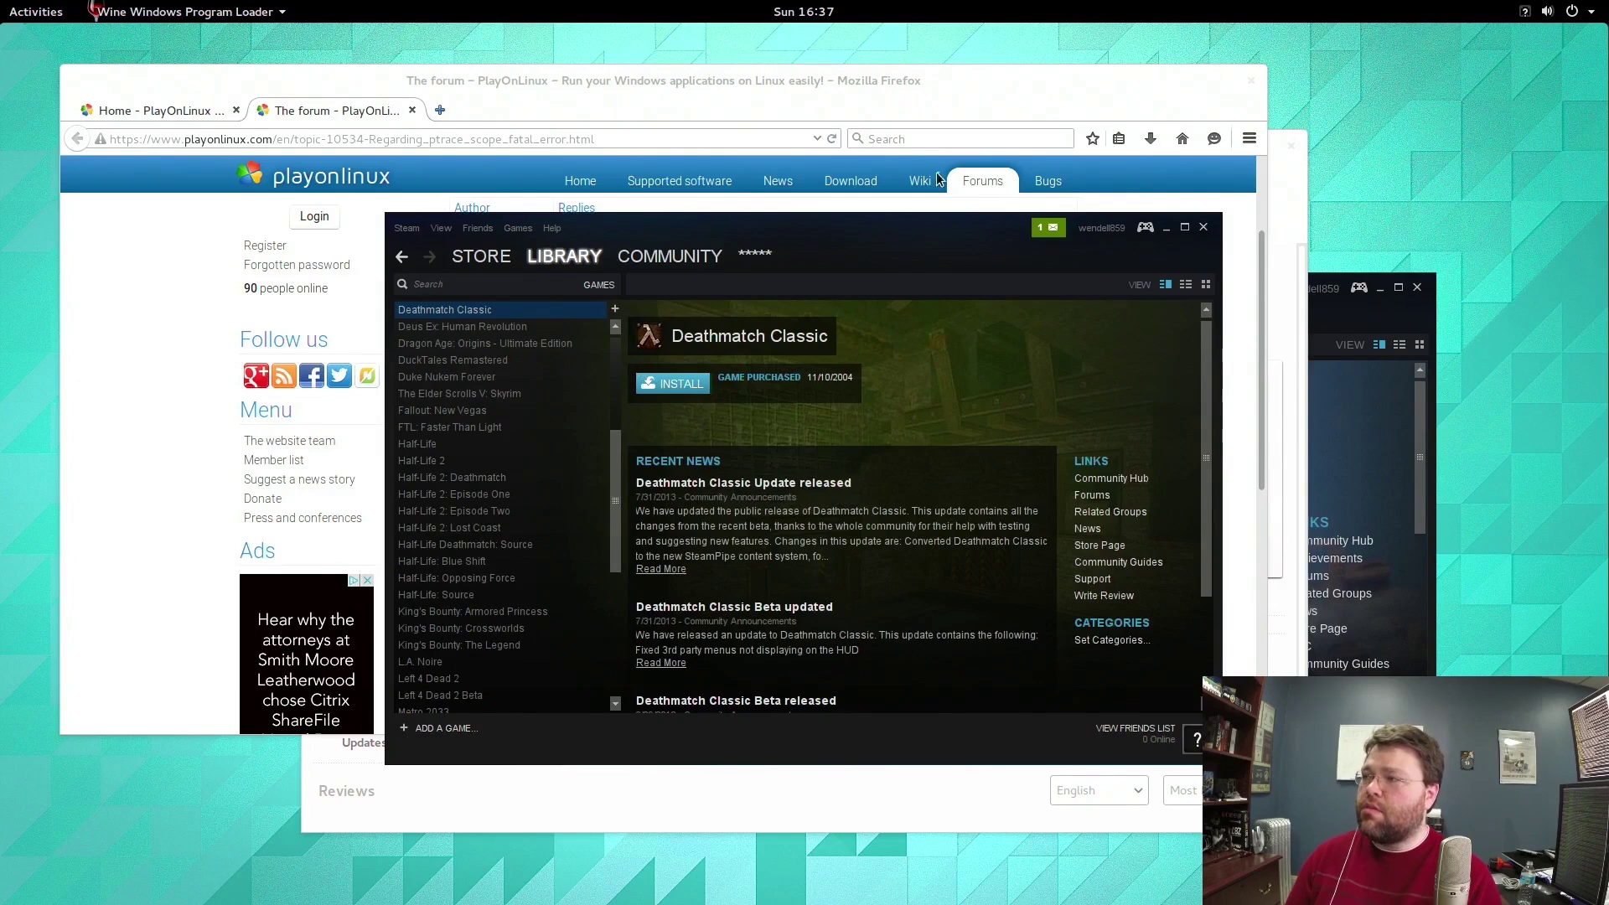
Check the PlayOnLinux Skyrim installer through Activities, then return to the Wine-hosted Steam library.
mouse_move(3, 3)
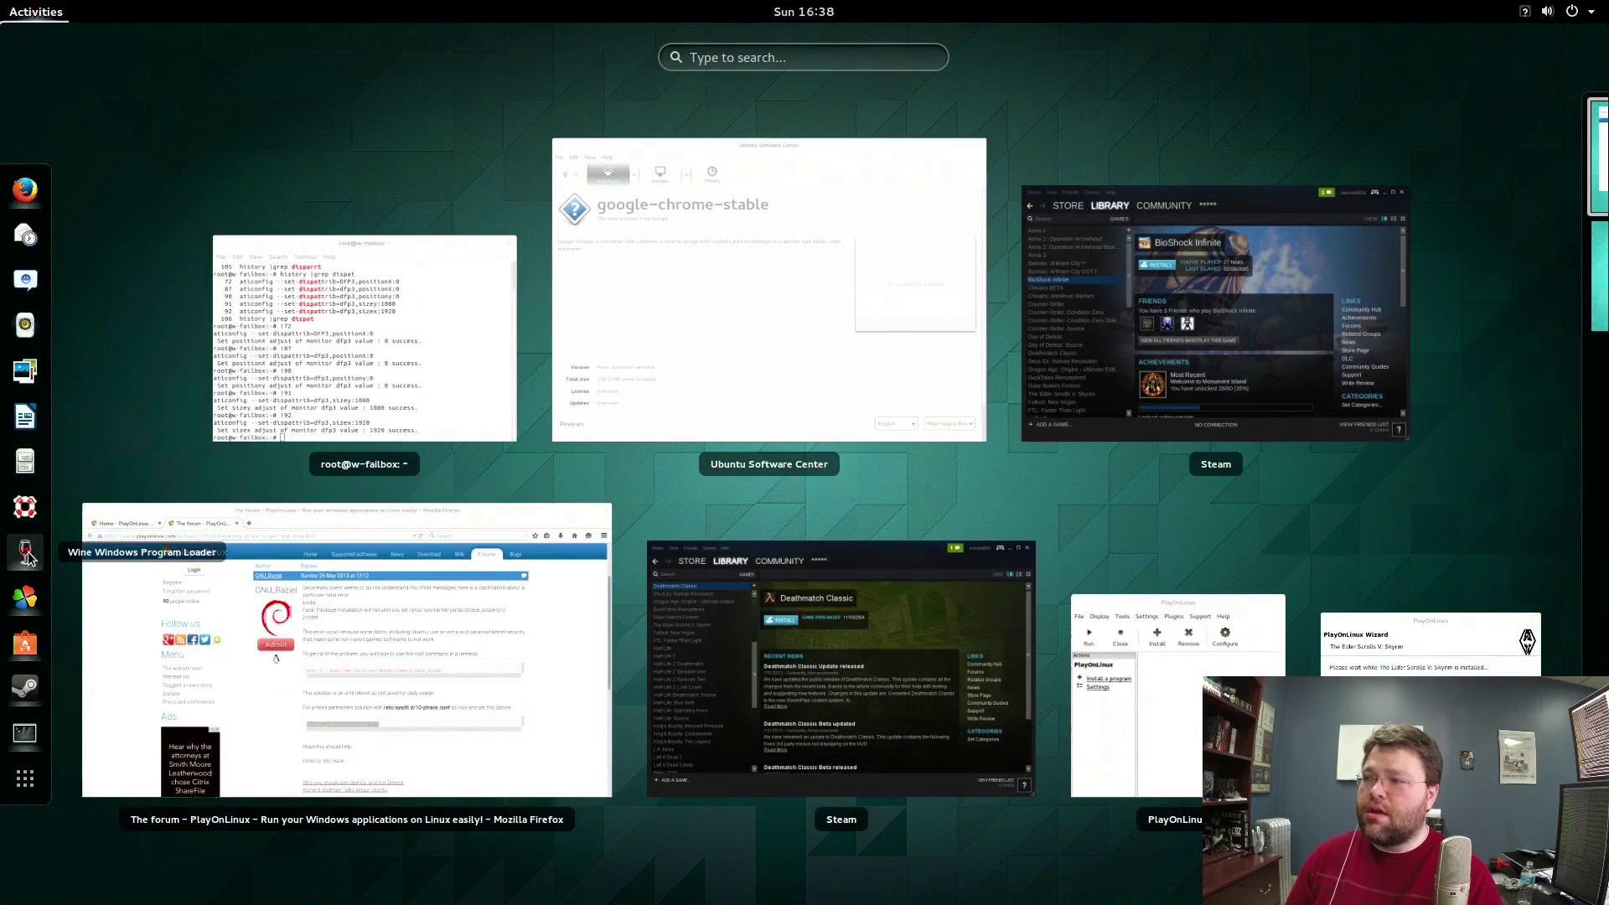
click(23, 598)
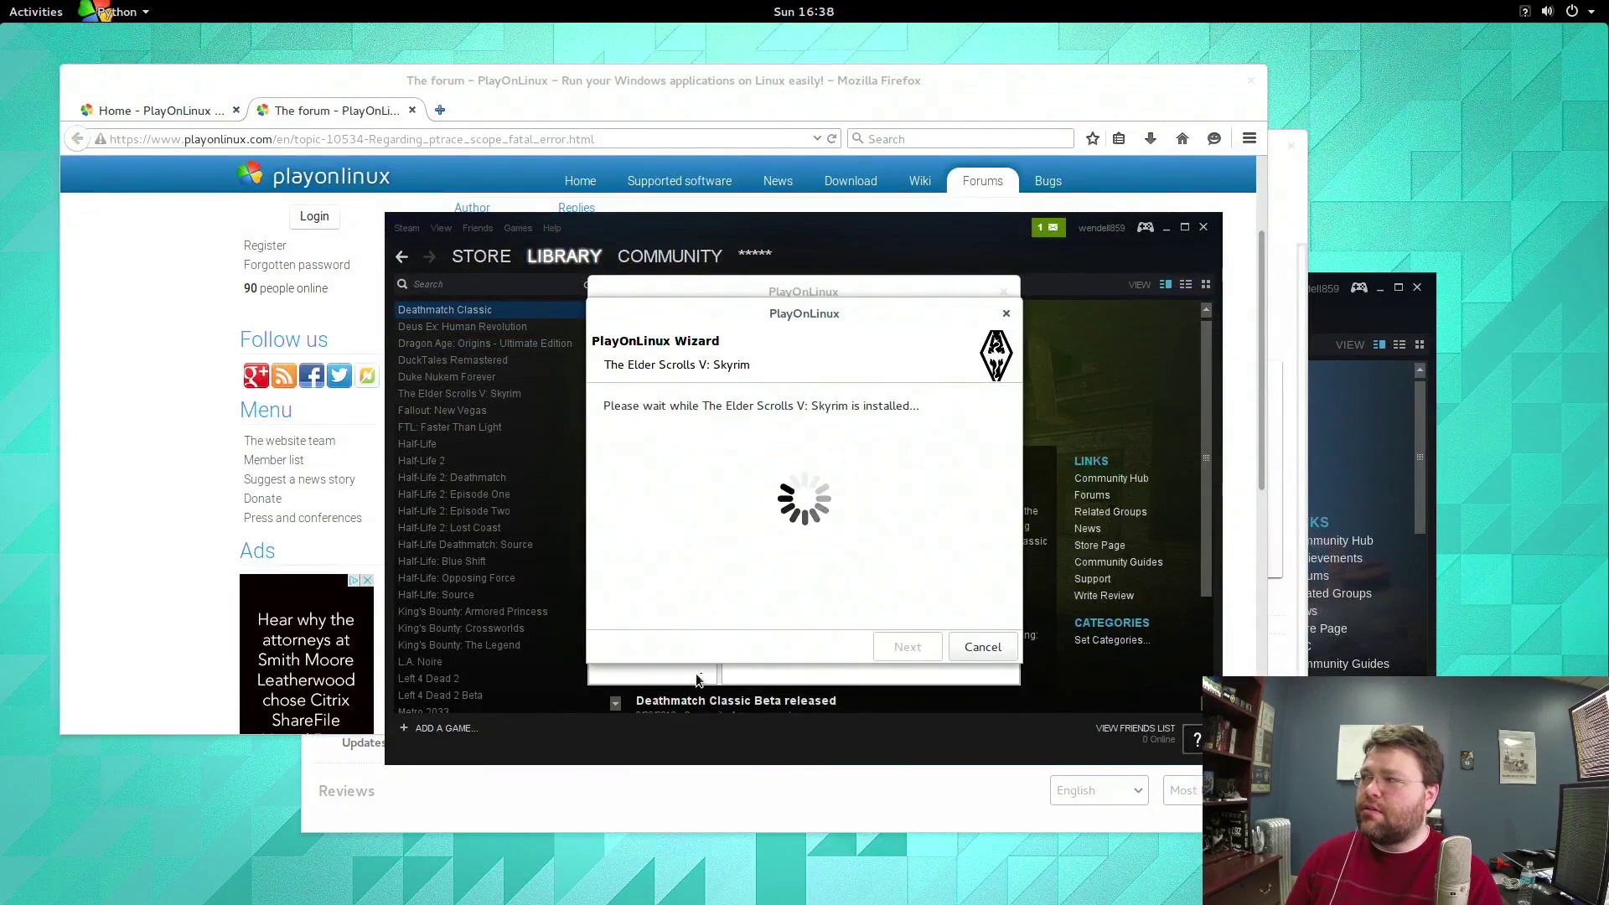
click(815, 234)
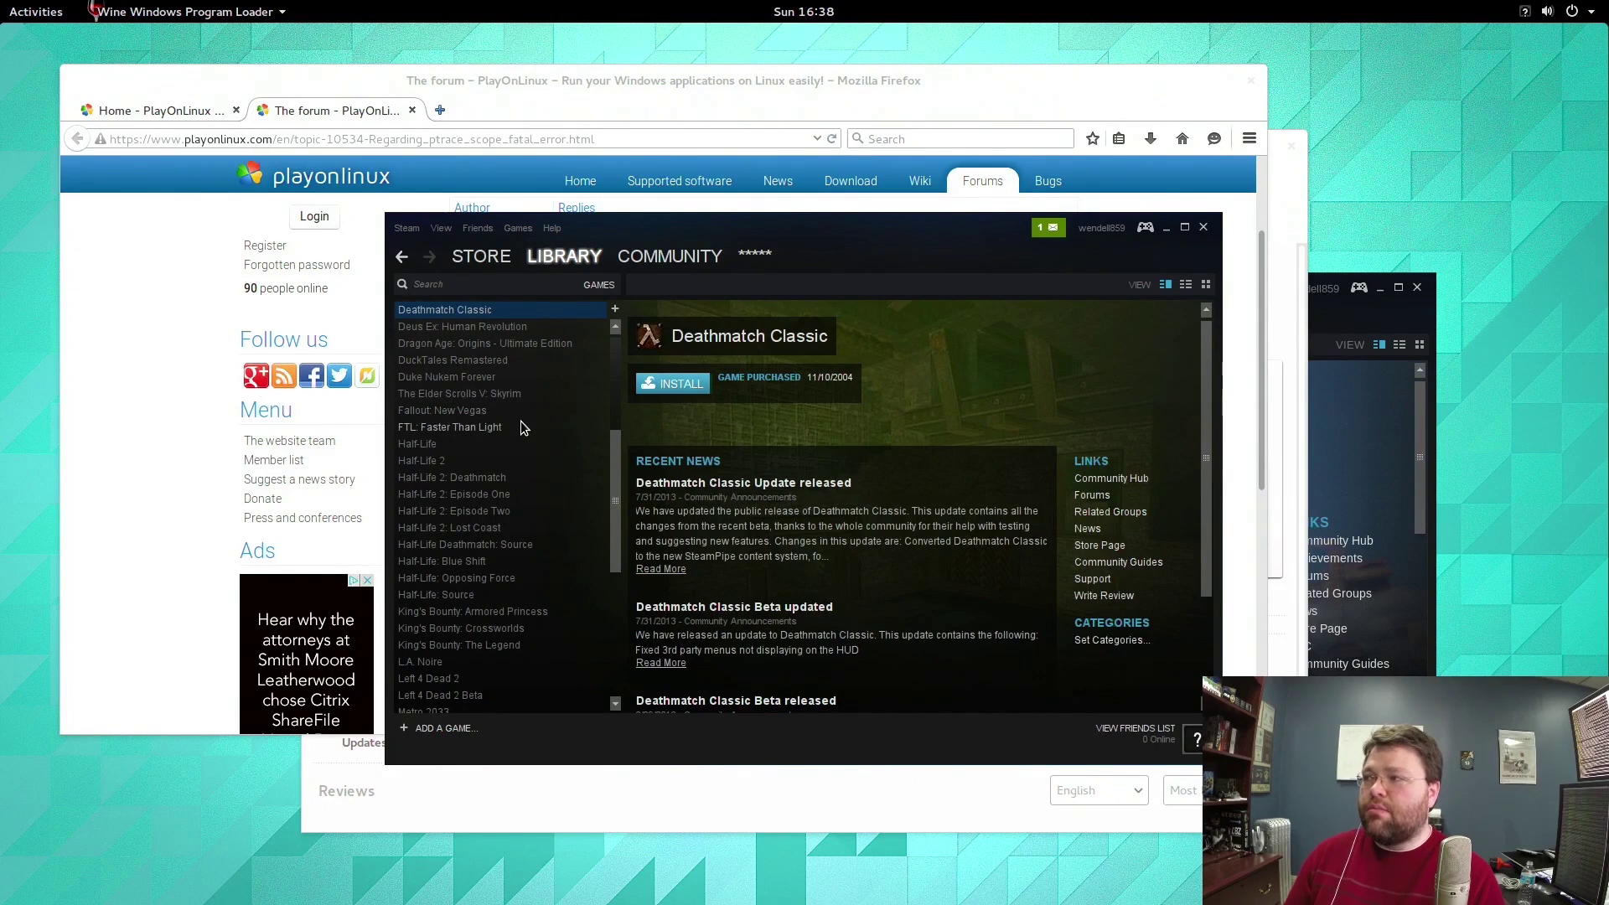
Open The Elder Scrolls V: Skyrim's page in the Steam library, then switch back to the Firefox forum post.
click(506, 396)
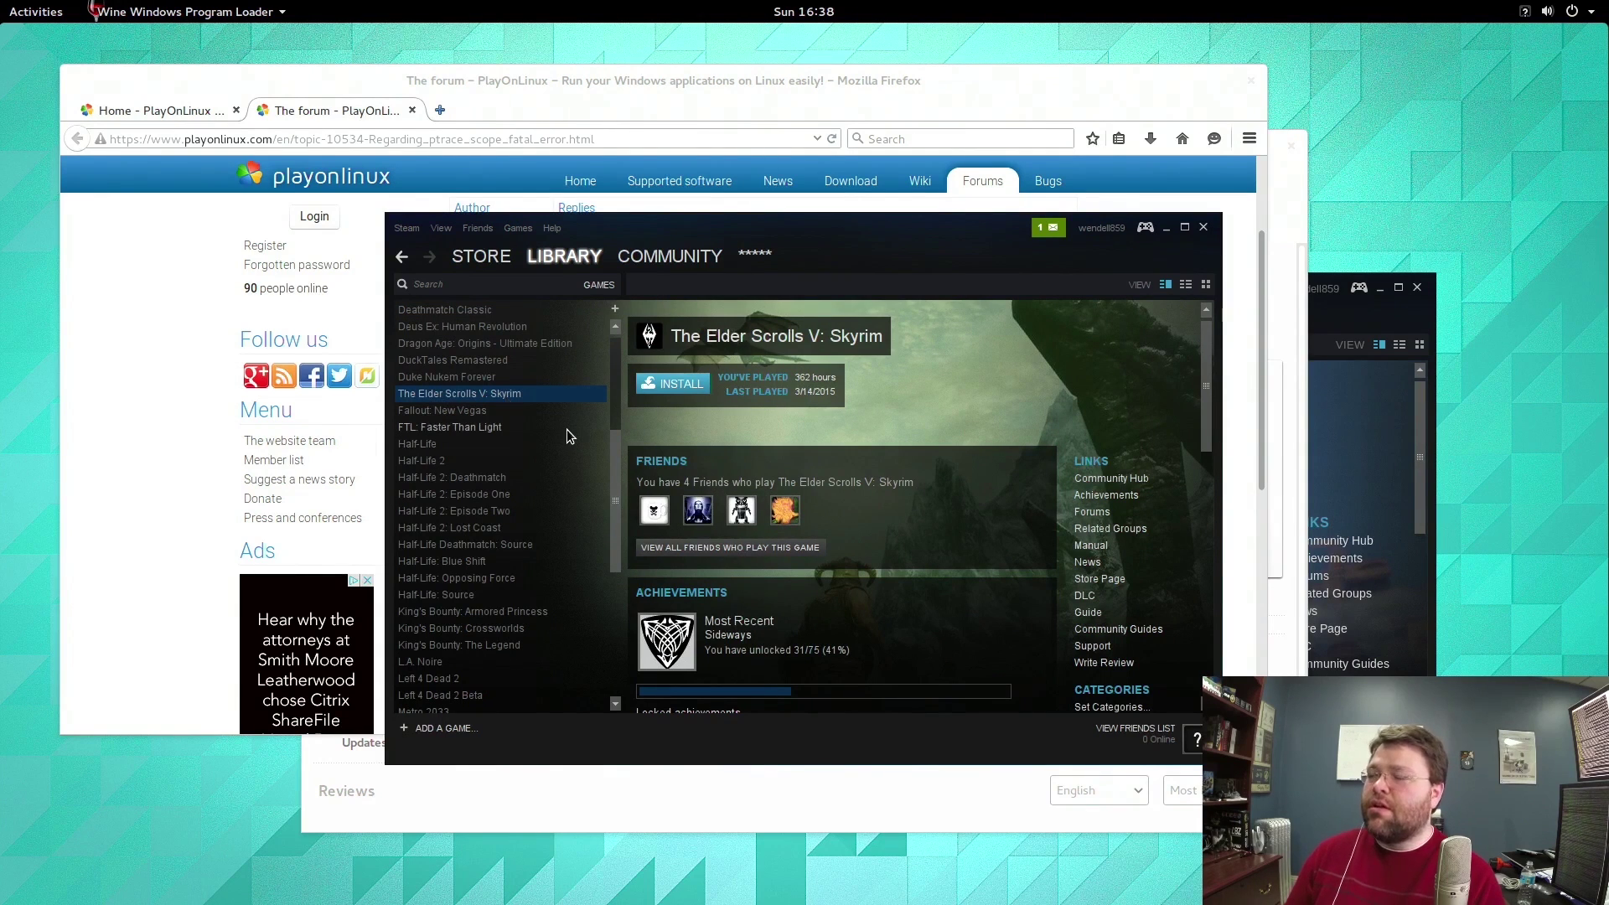
scroll(481, 310, down, 4)
scroll(481, 307, up, 10)
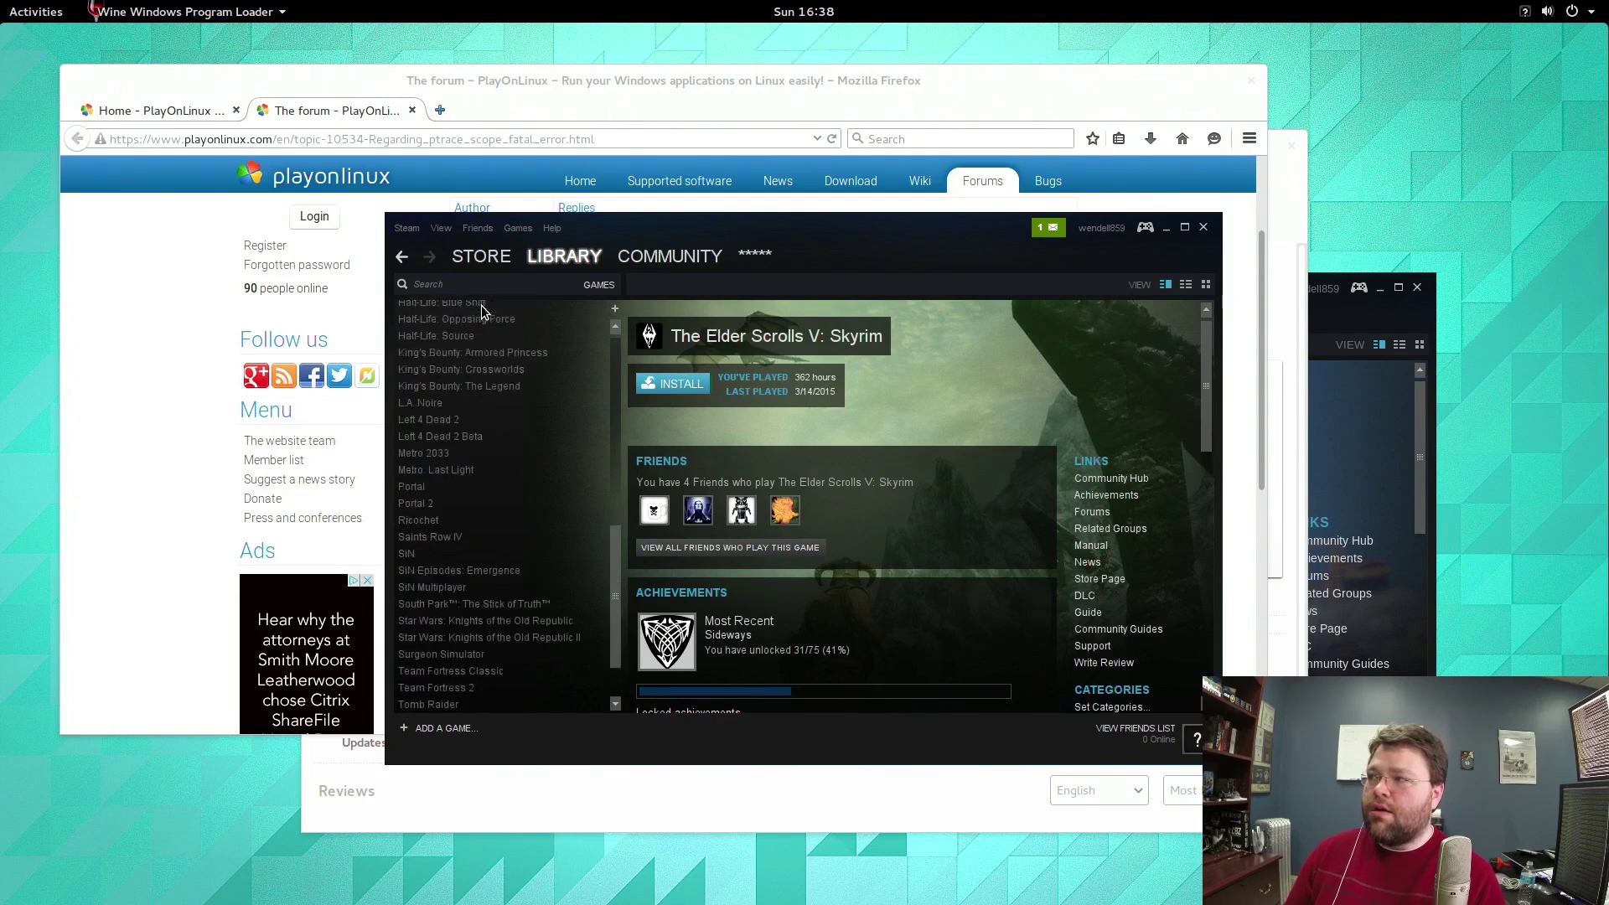
click(127, 311)
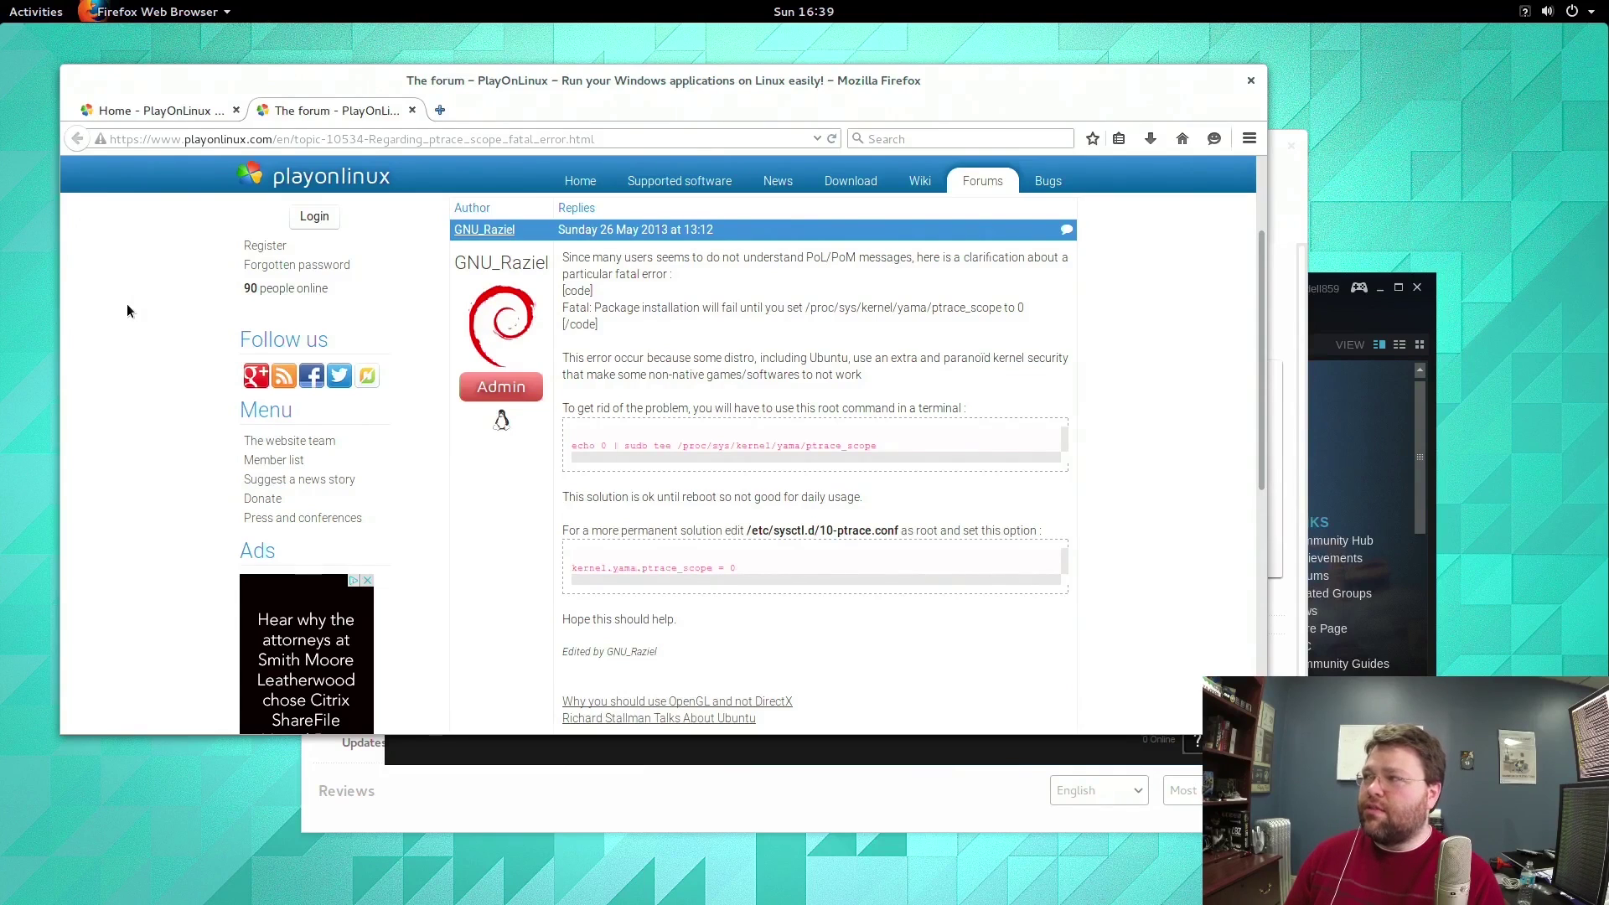
Copy the 'add-apt-repository ppa:mamarley/nvidia' command from the teksyndicate Nvidia forum thread.
click(906, 138)
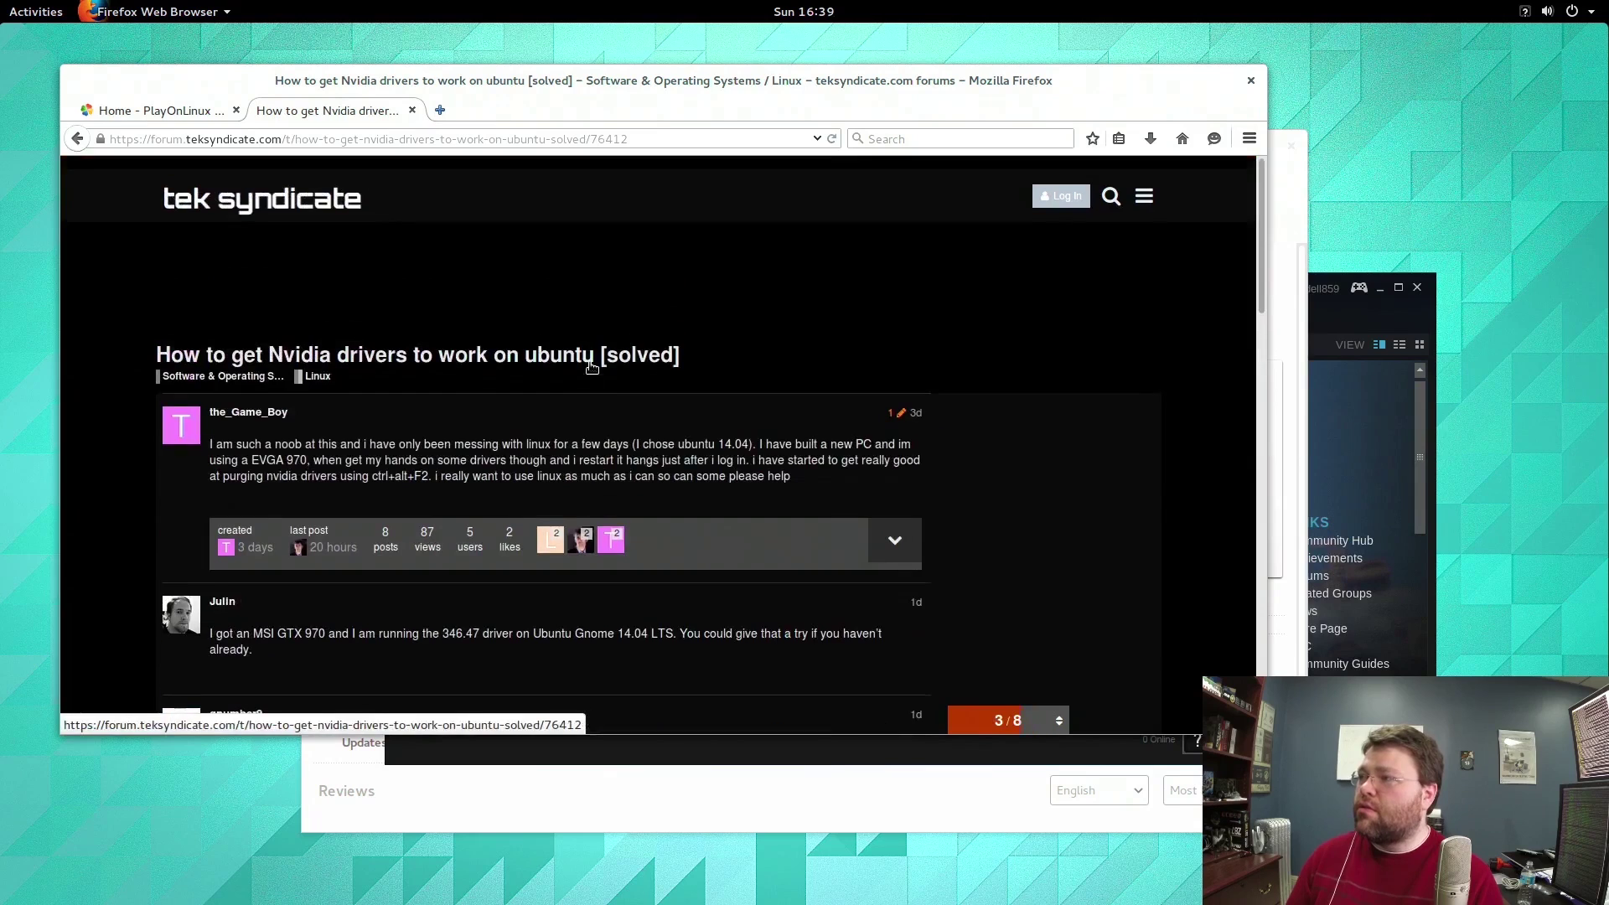
scroll(590, 362, down, 10)
scroll(590, 362, up, 2)
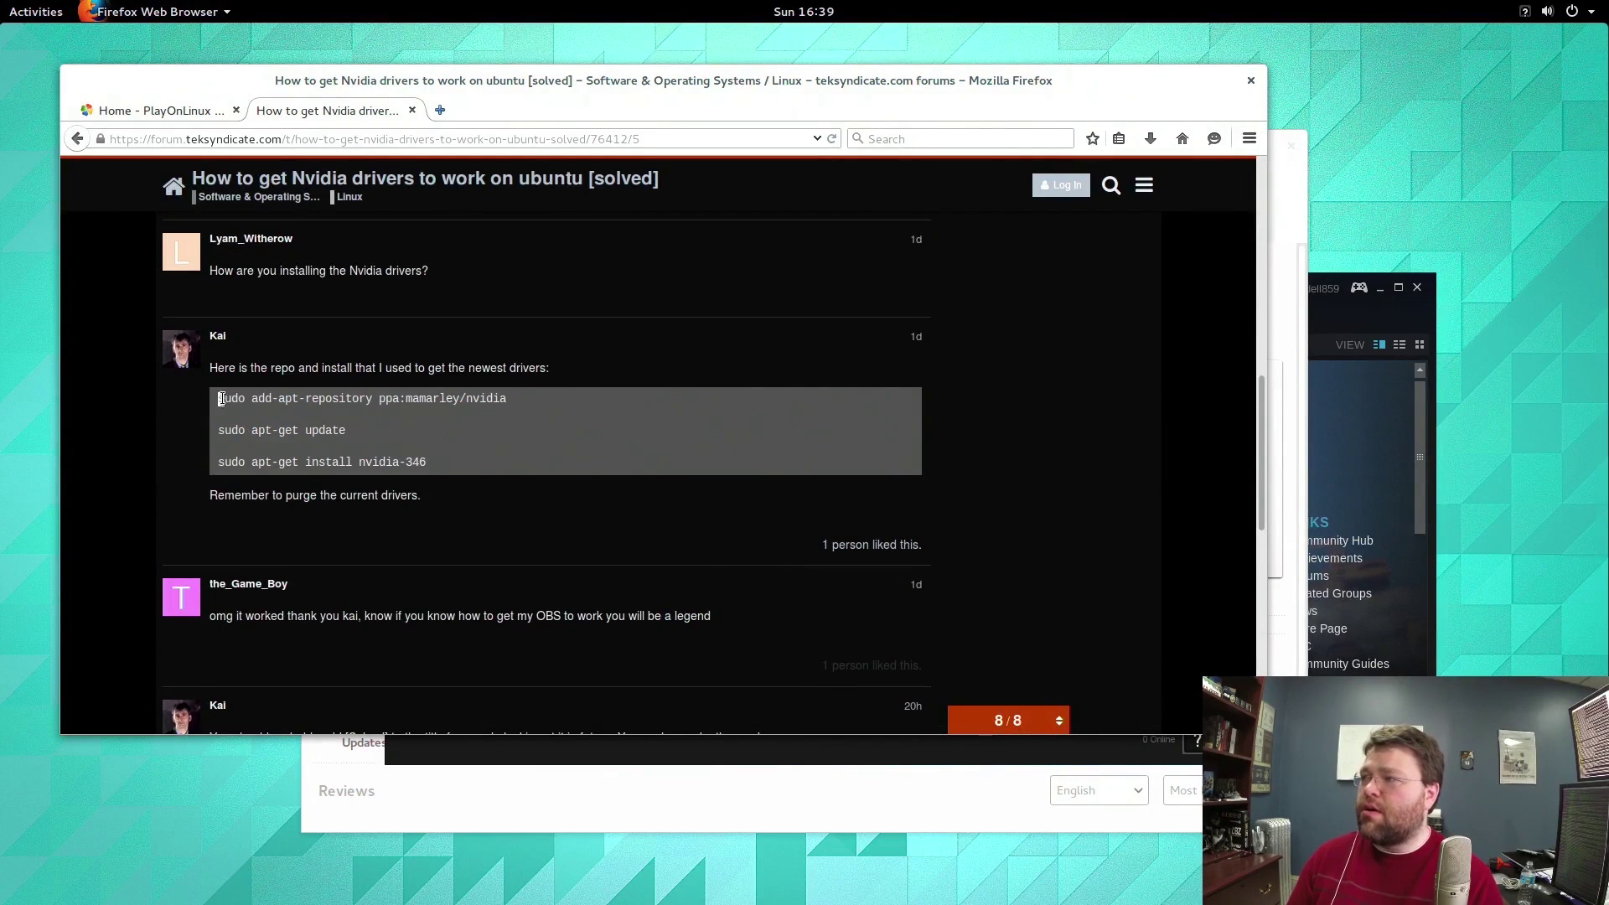
drag(219, 399, 515, 407)
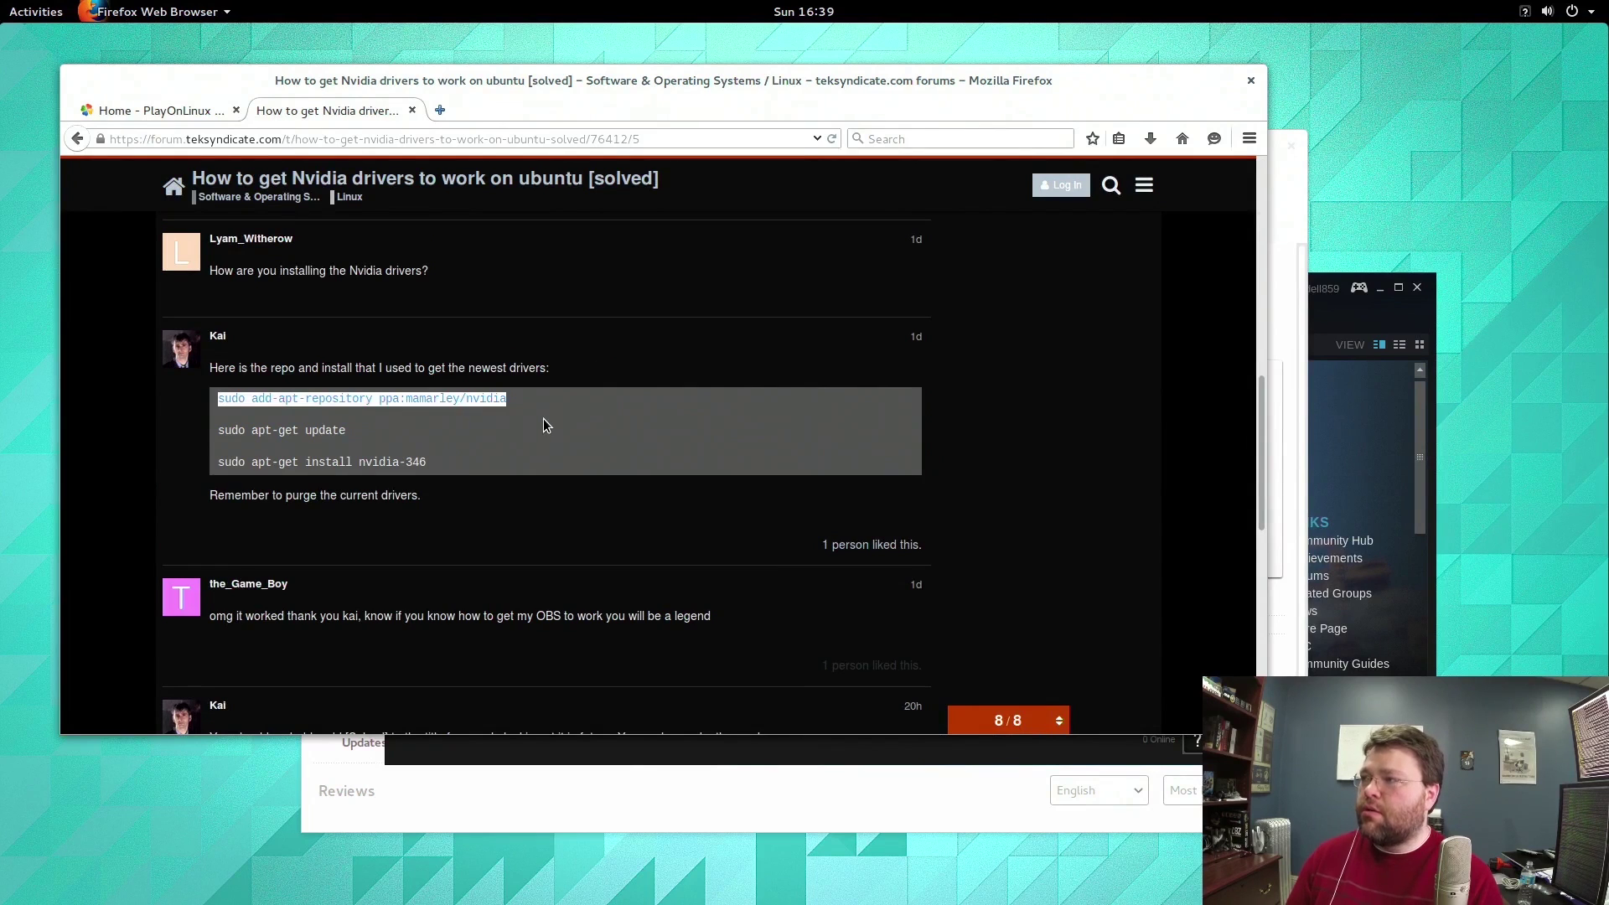
right_click(440, 398)
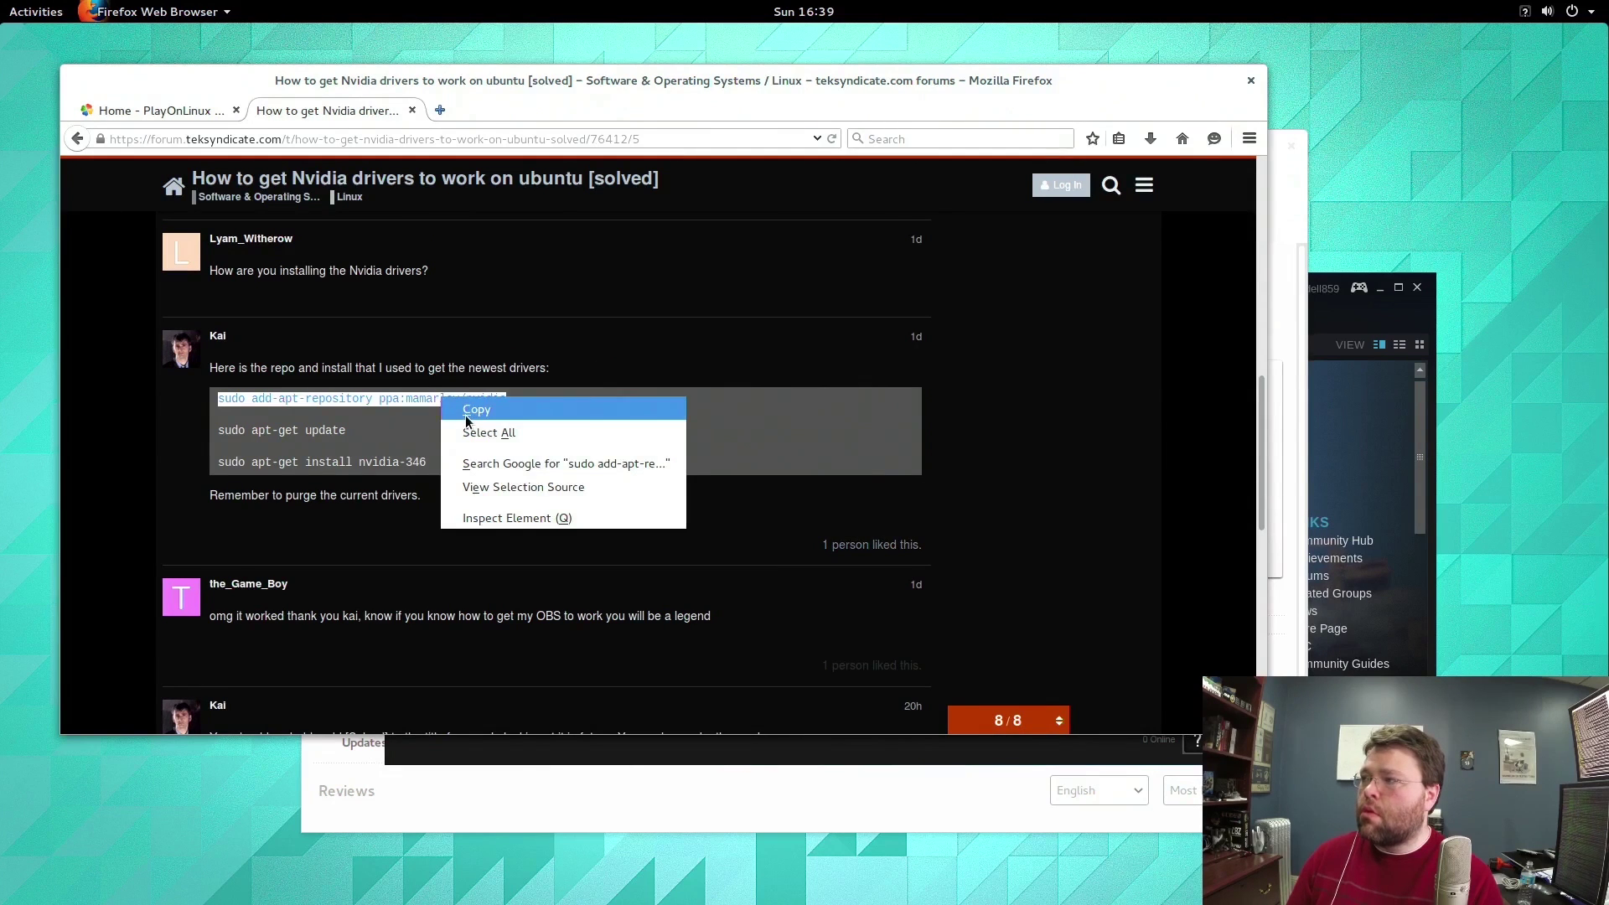
click(470, 412)
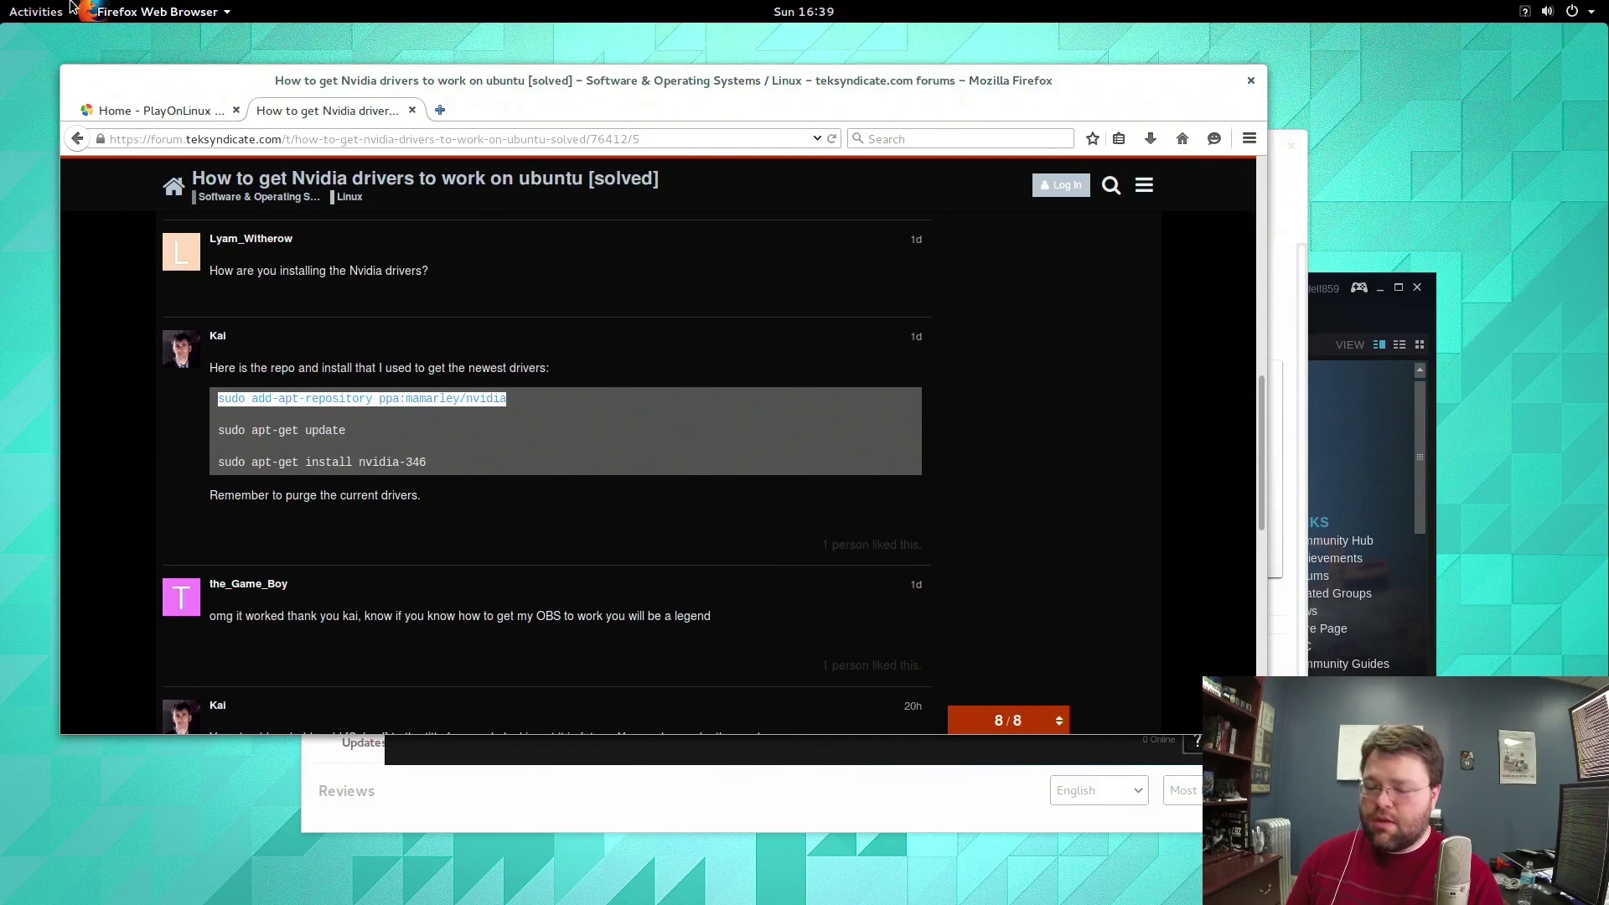
click(37, 11)
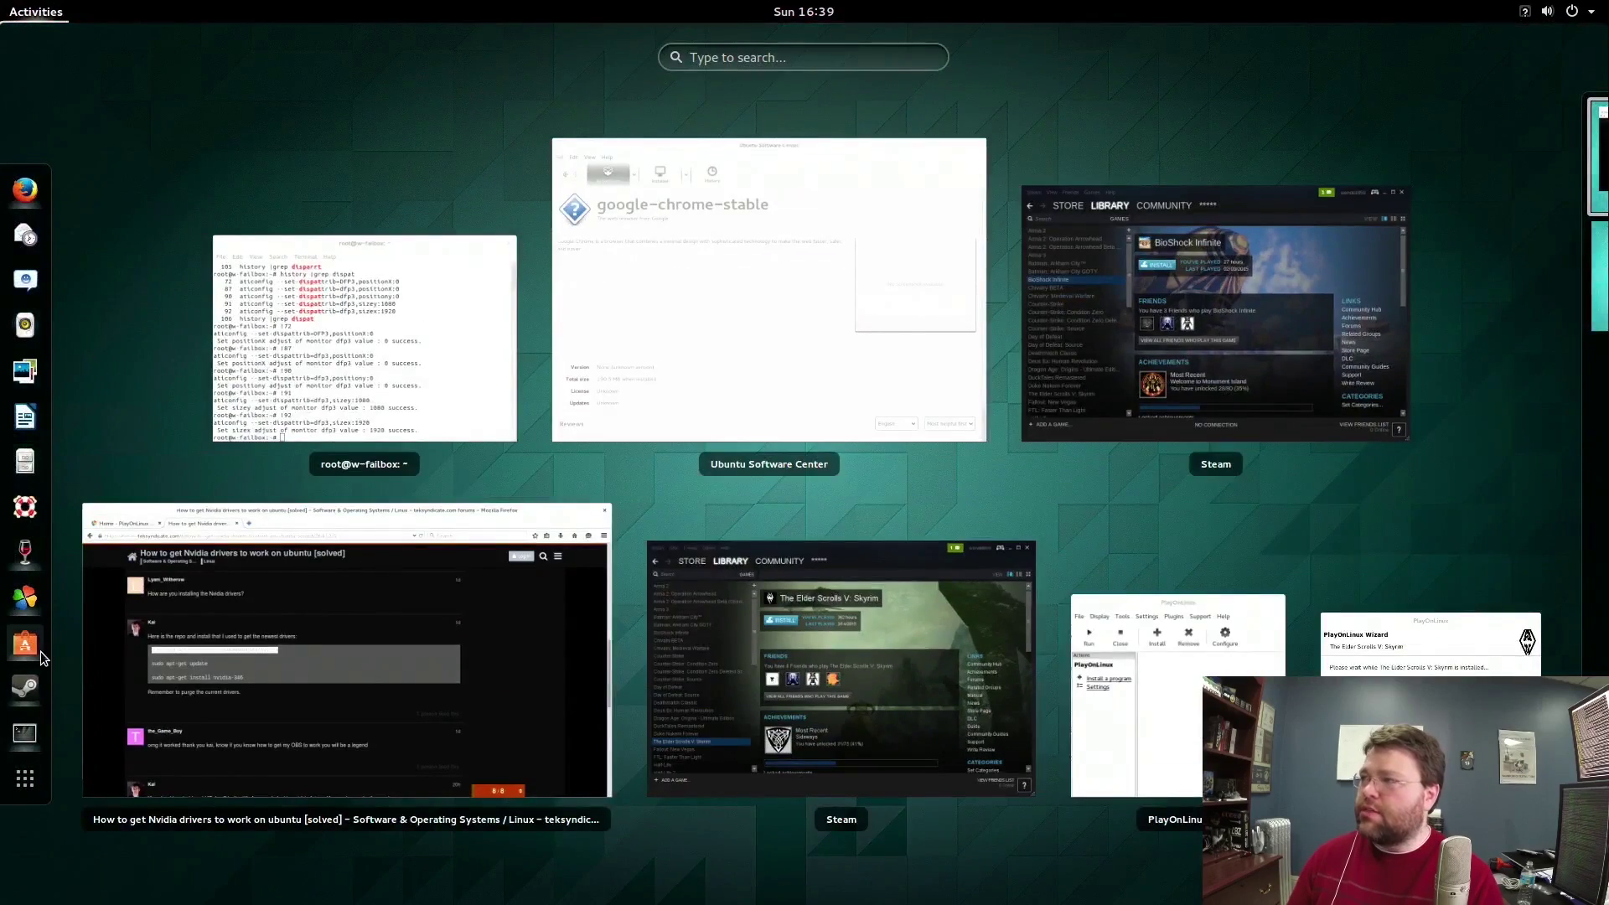
Open Software Sources from the Software Center Edit menu and select the Google Chrome repository entry.
click(39, 653)
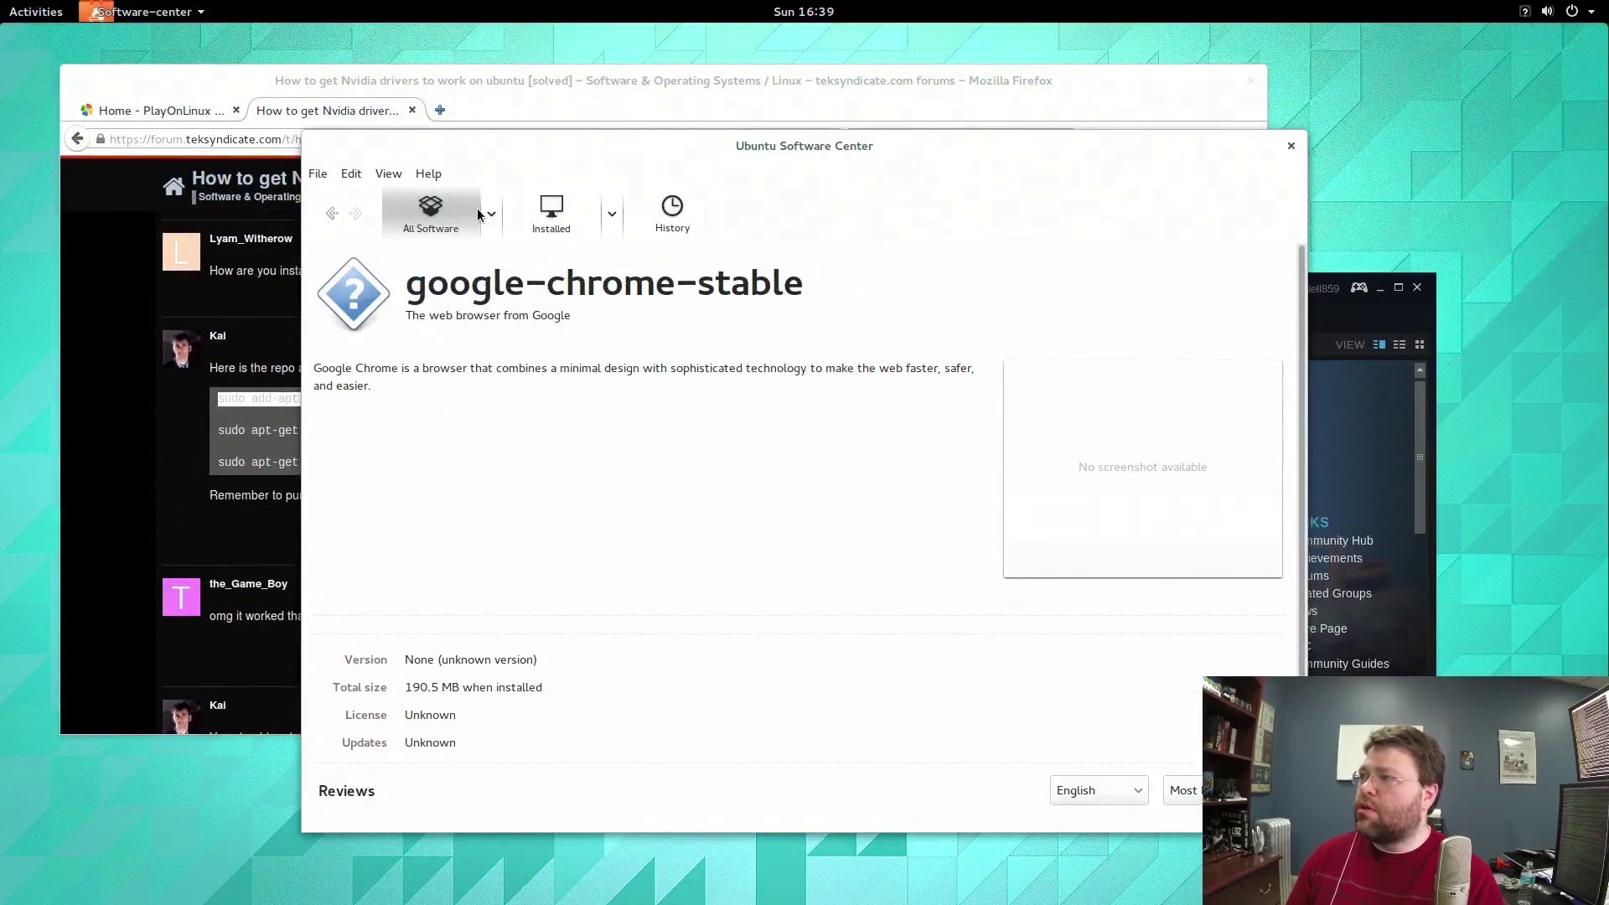
click(399, 174)
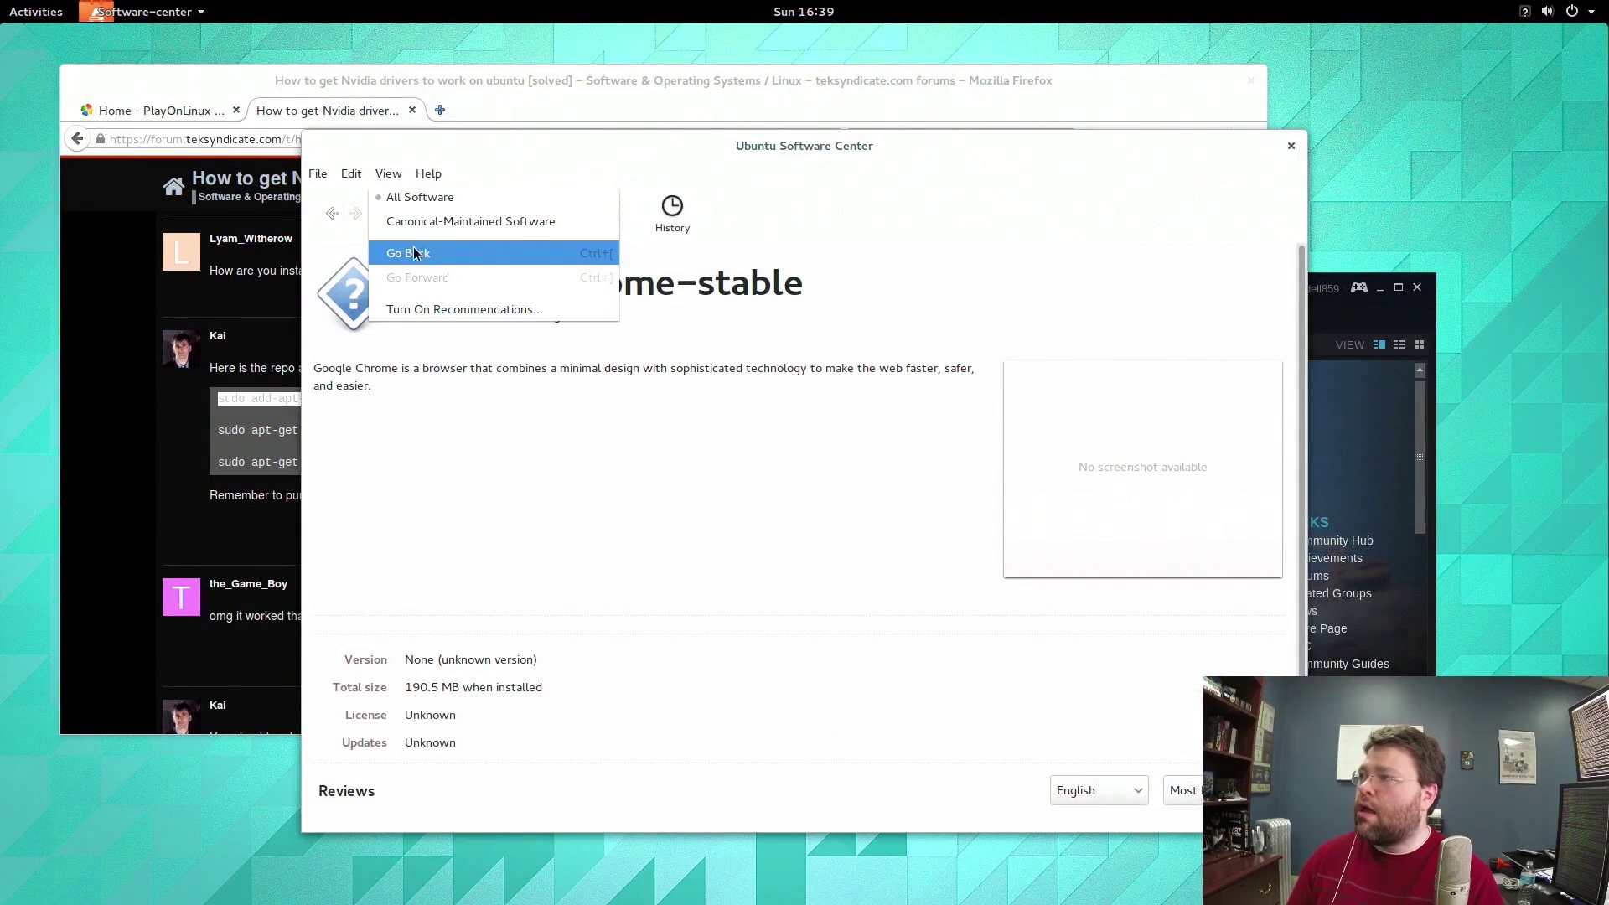
click(355, 182)
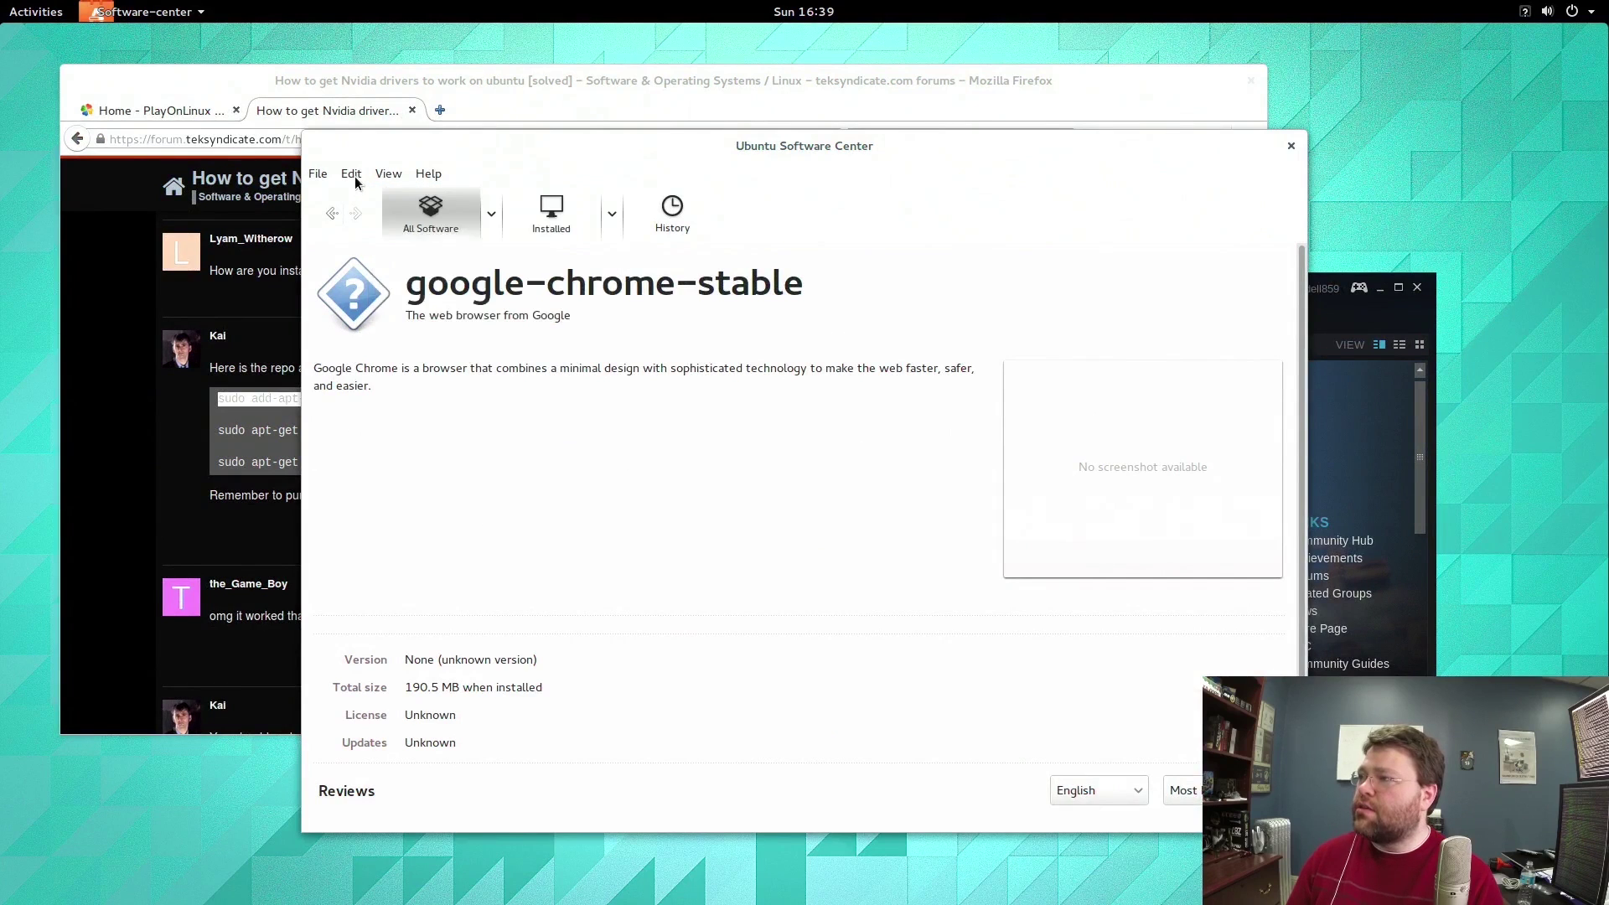
click(356, 180)
click(383, 417)
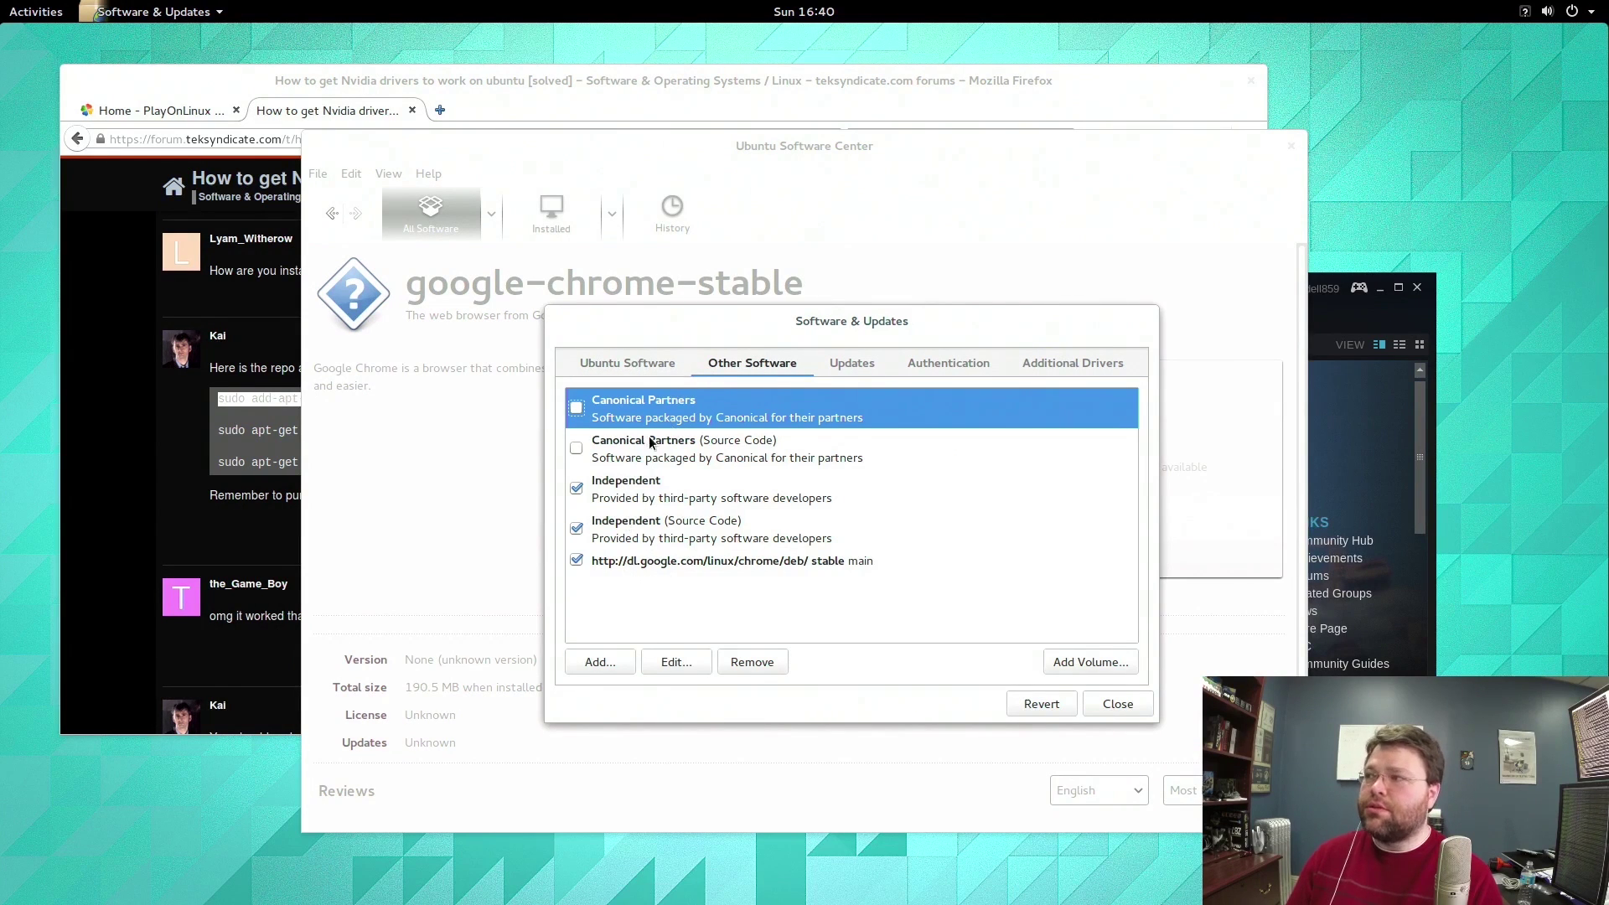
click(656, 561)
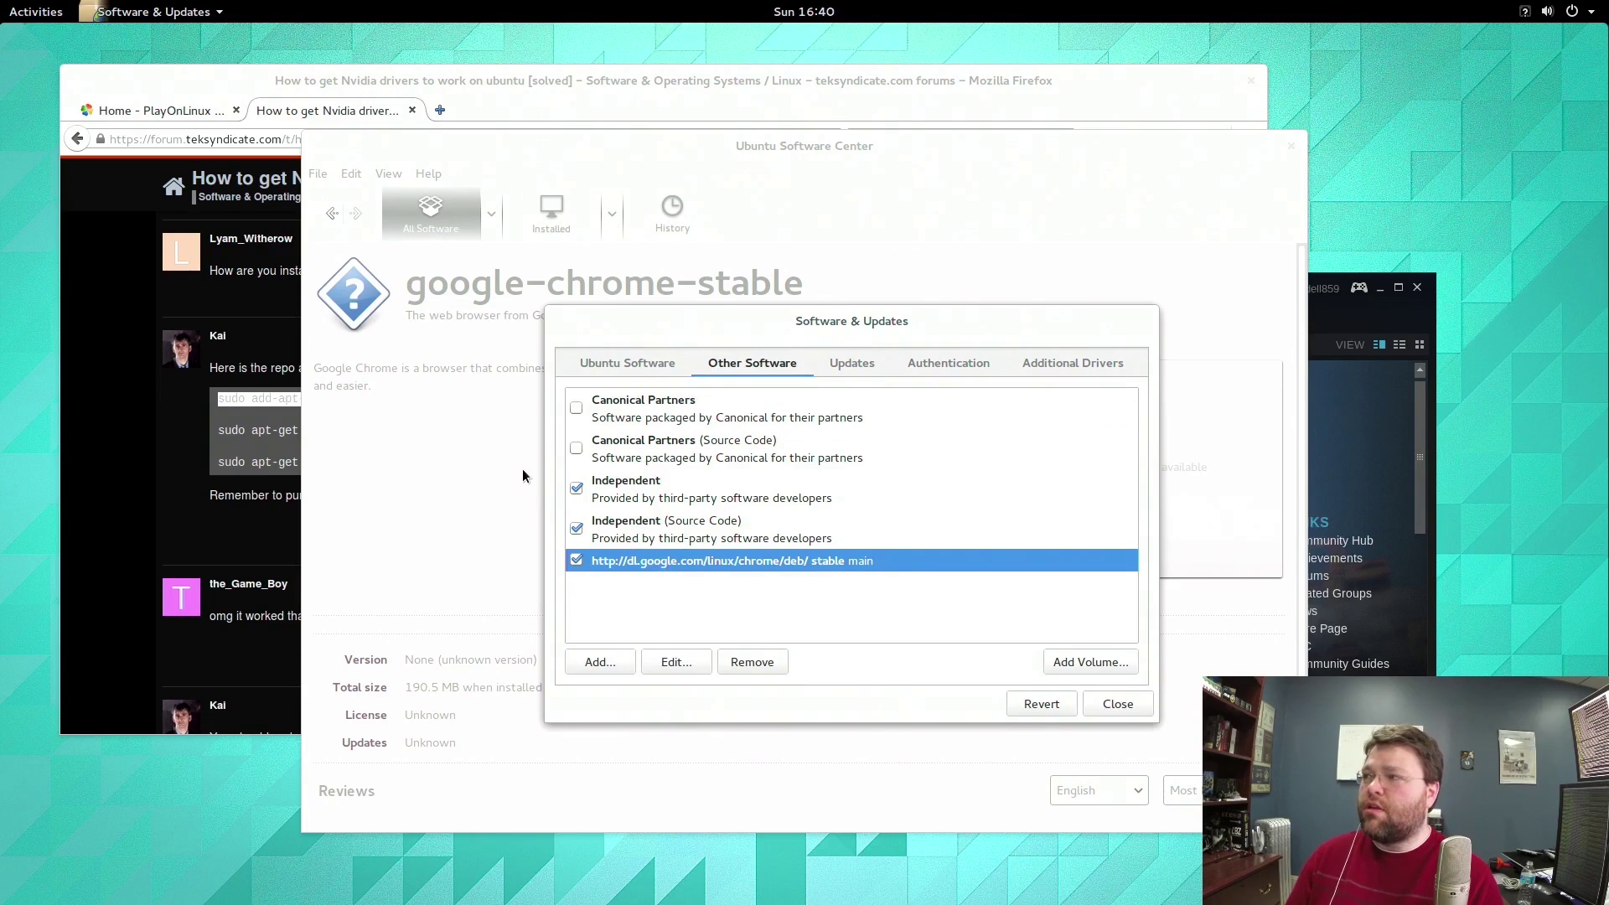
Paste and run the copied add-apt-repository command in the drop-down terminal, confirming the mamarley/nvidia PPA.
click(124, 431)
key(F12)
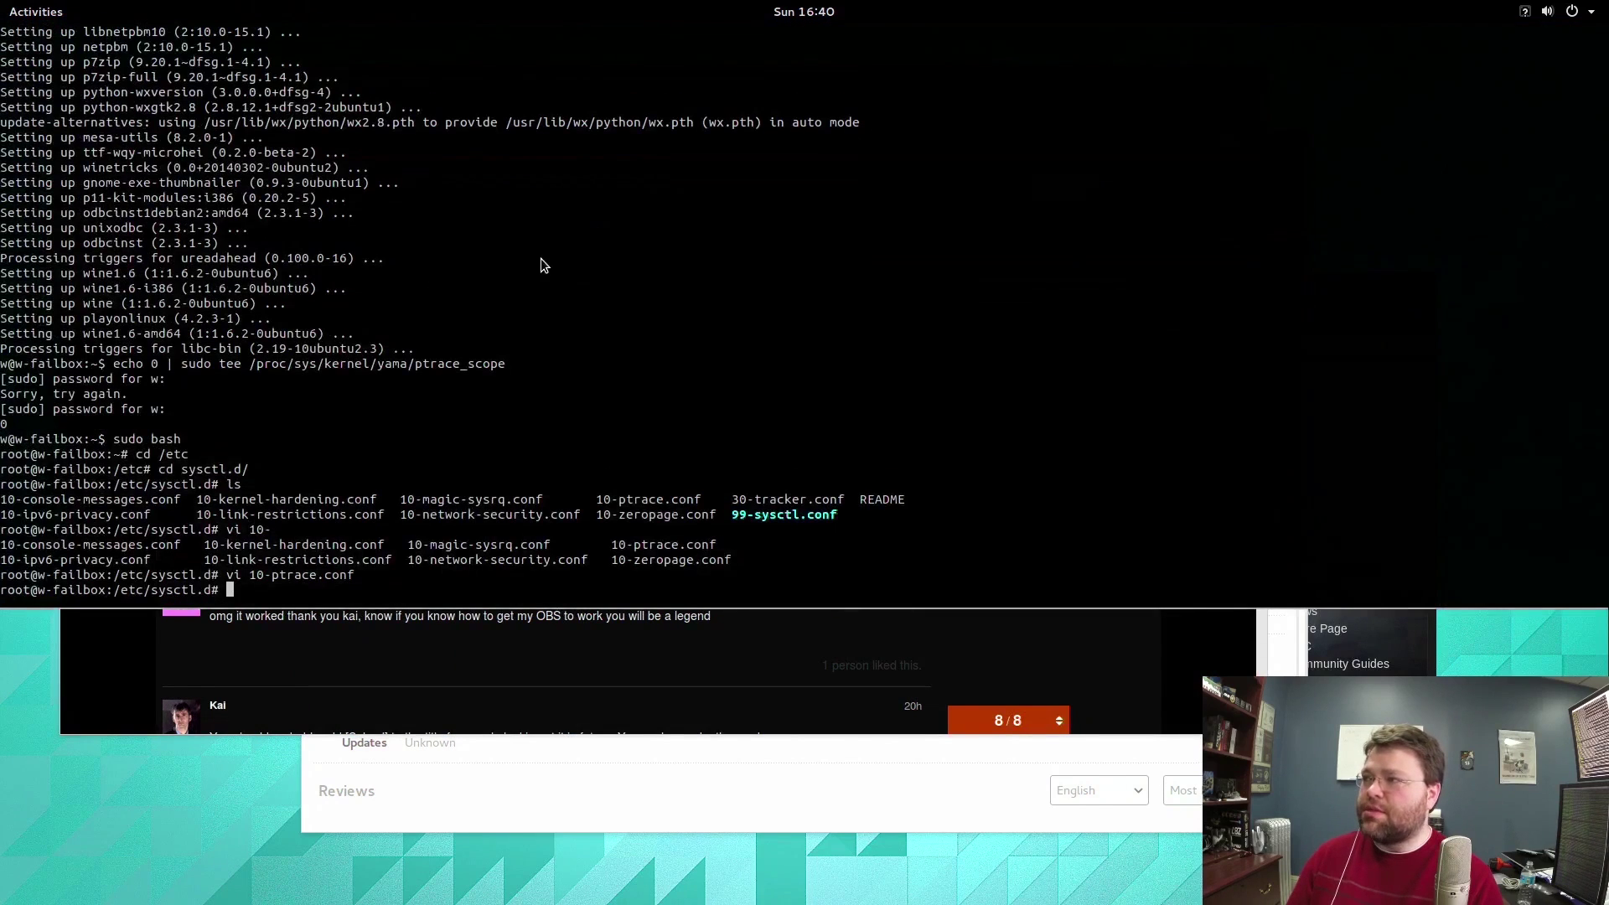
right_click(541, 256)
click(576, 310)
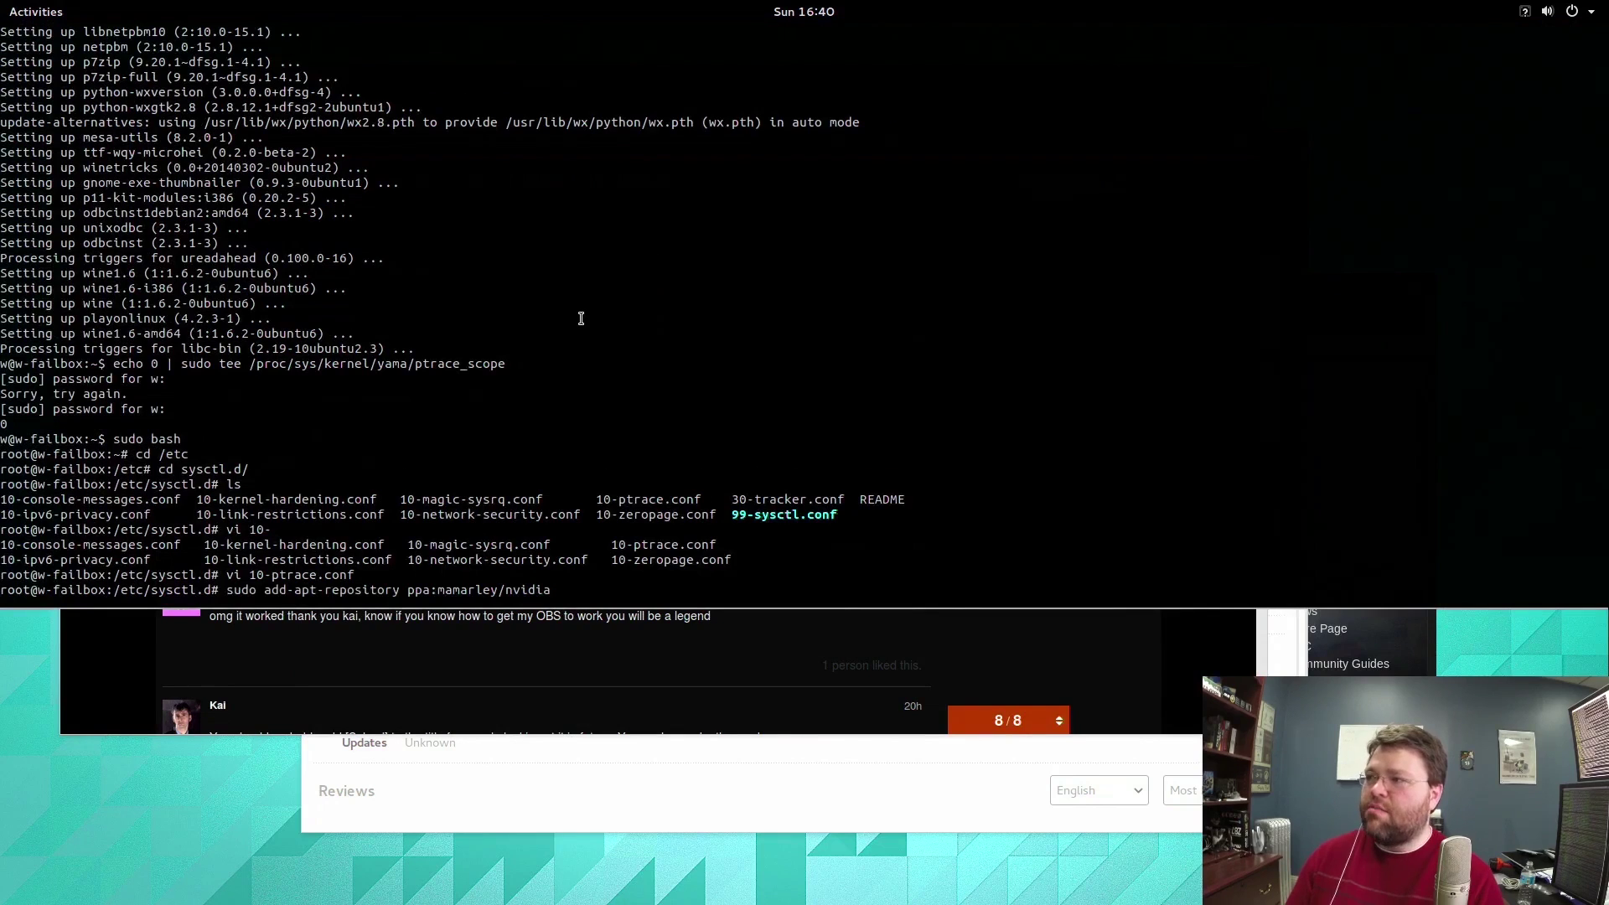
key(Return)
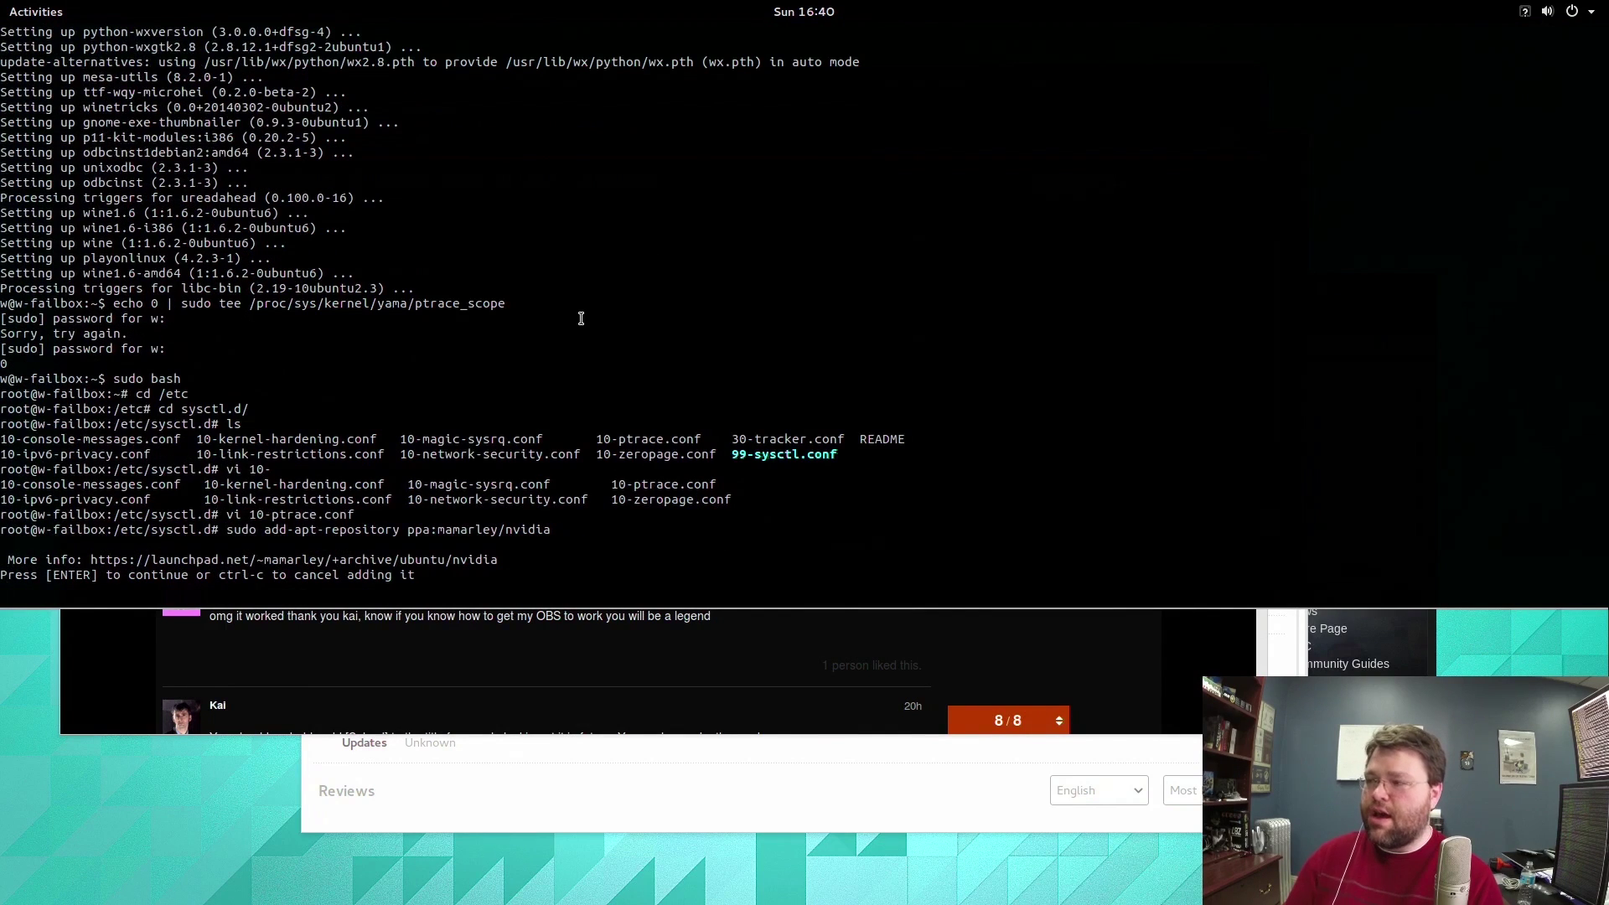
key(Return)
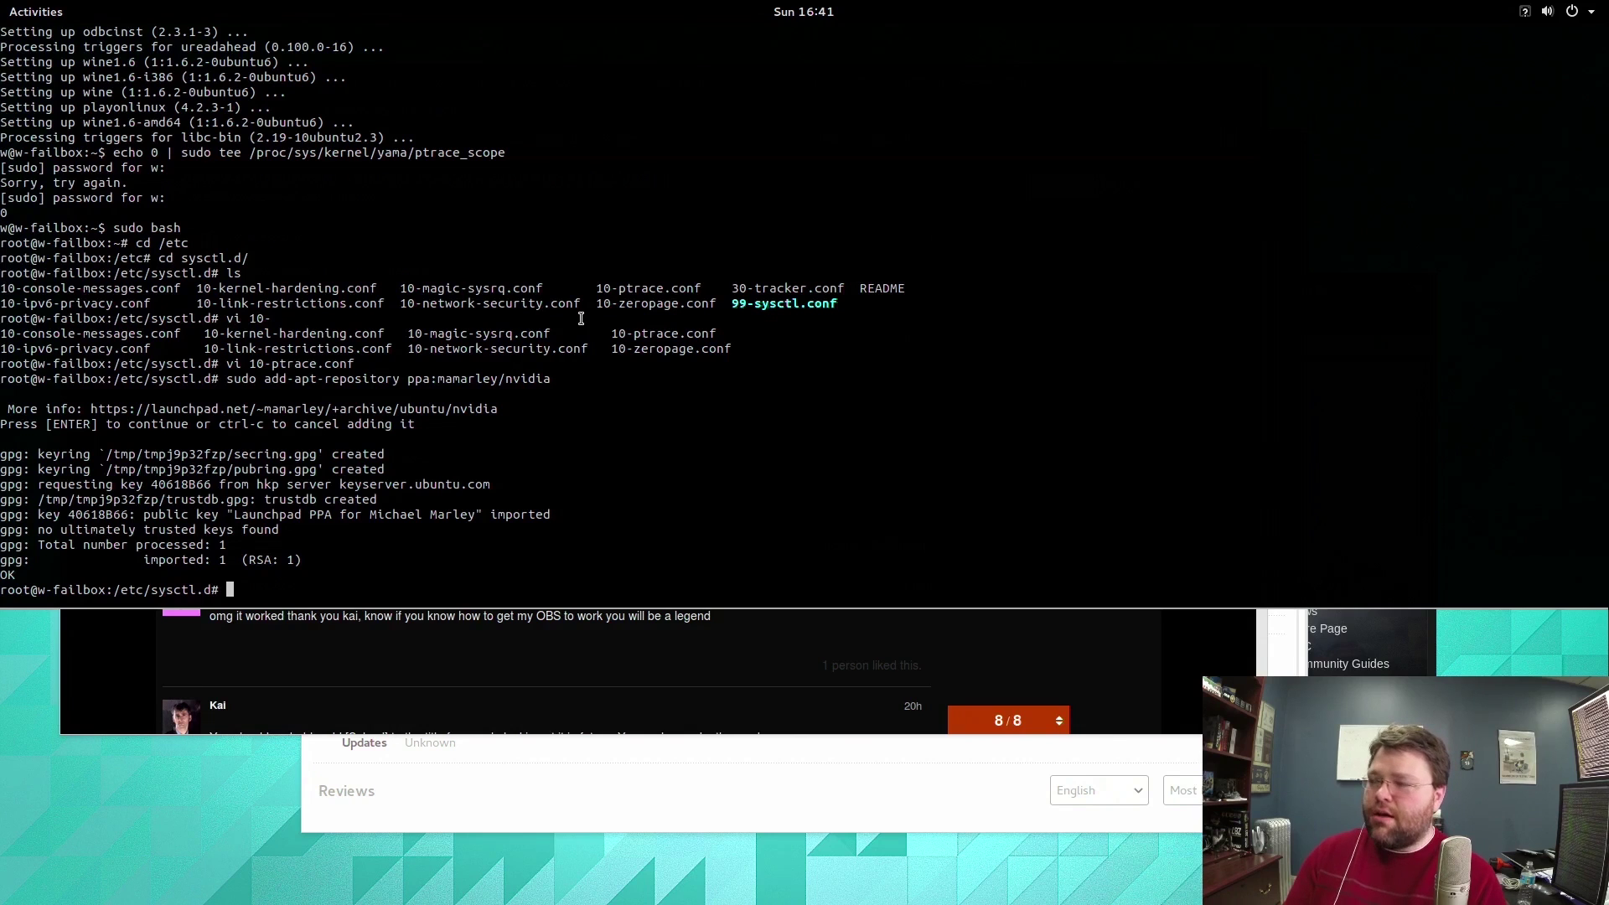
List the directory with ls -al, then run apt-get update to refresh package lists.
text(ls -al)
key(Return)
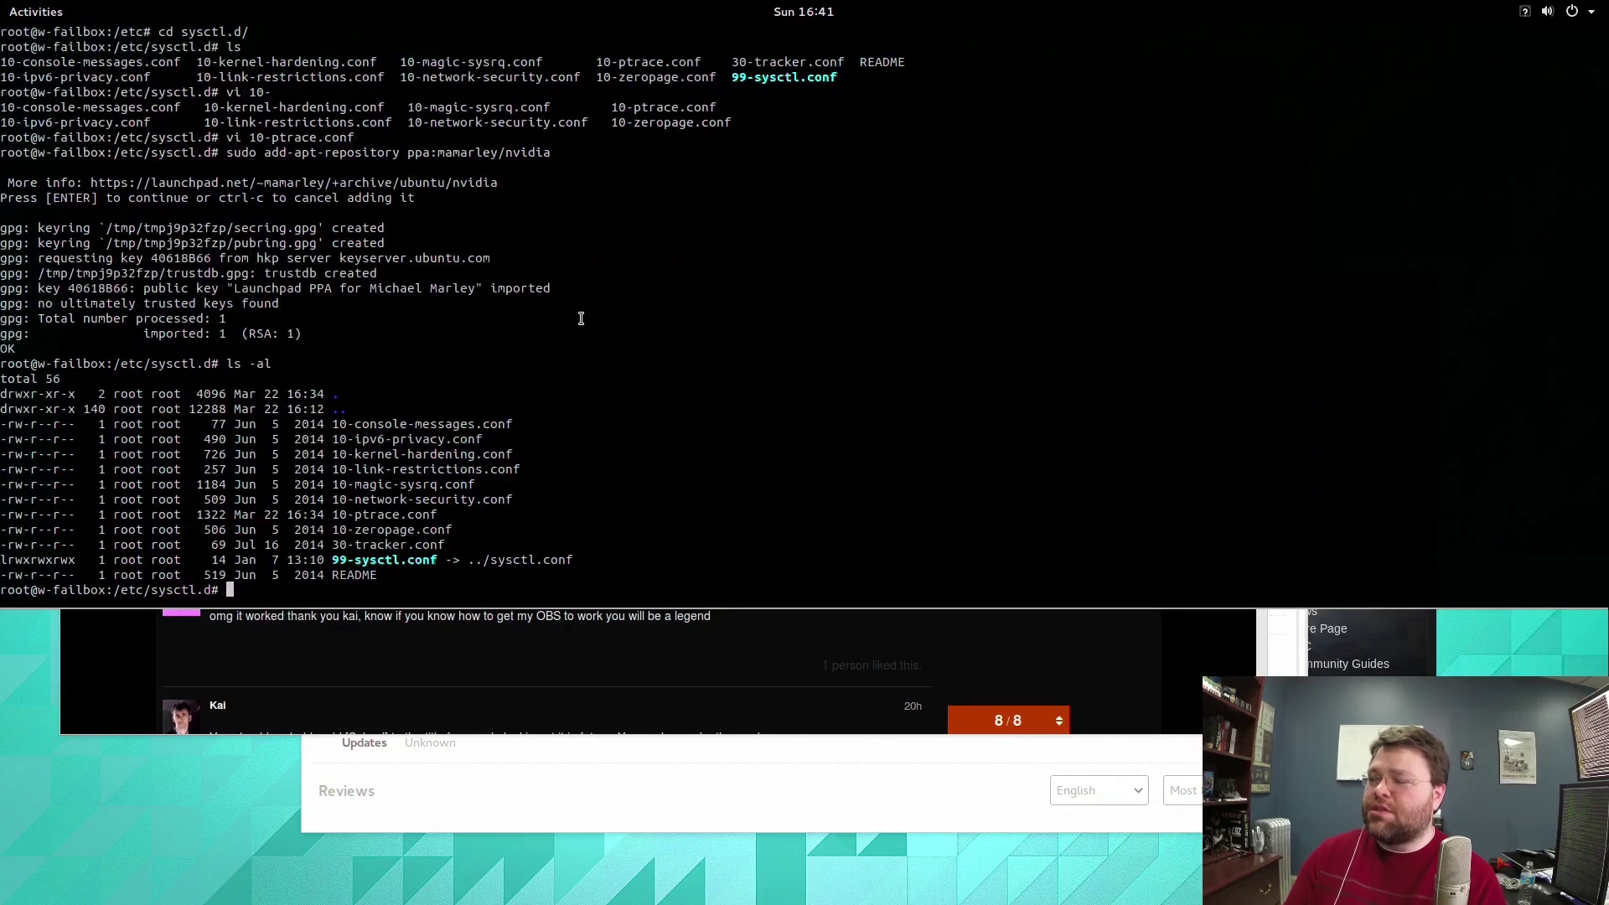
key(Up)
key(Up)
key(Up)
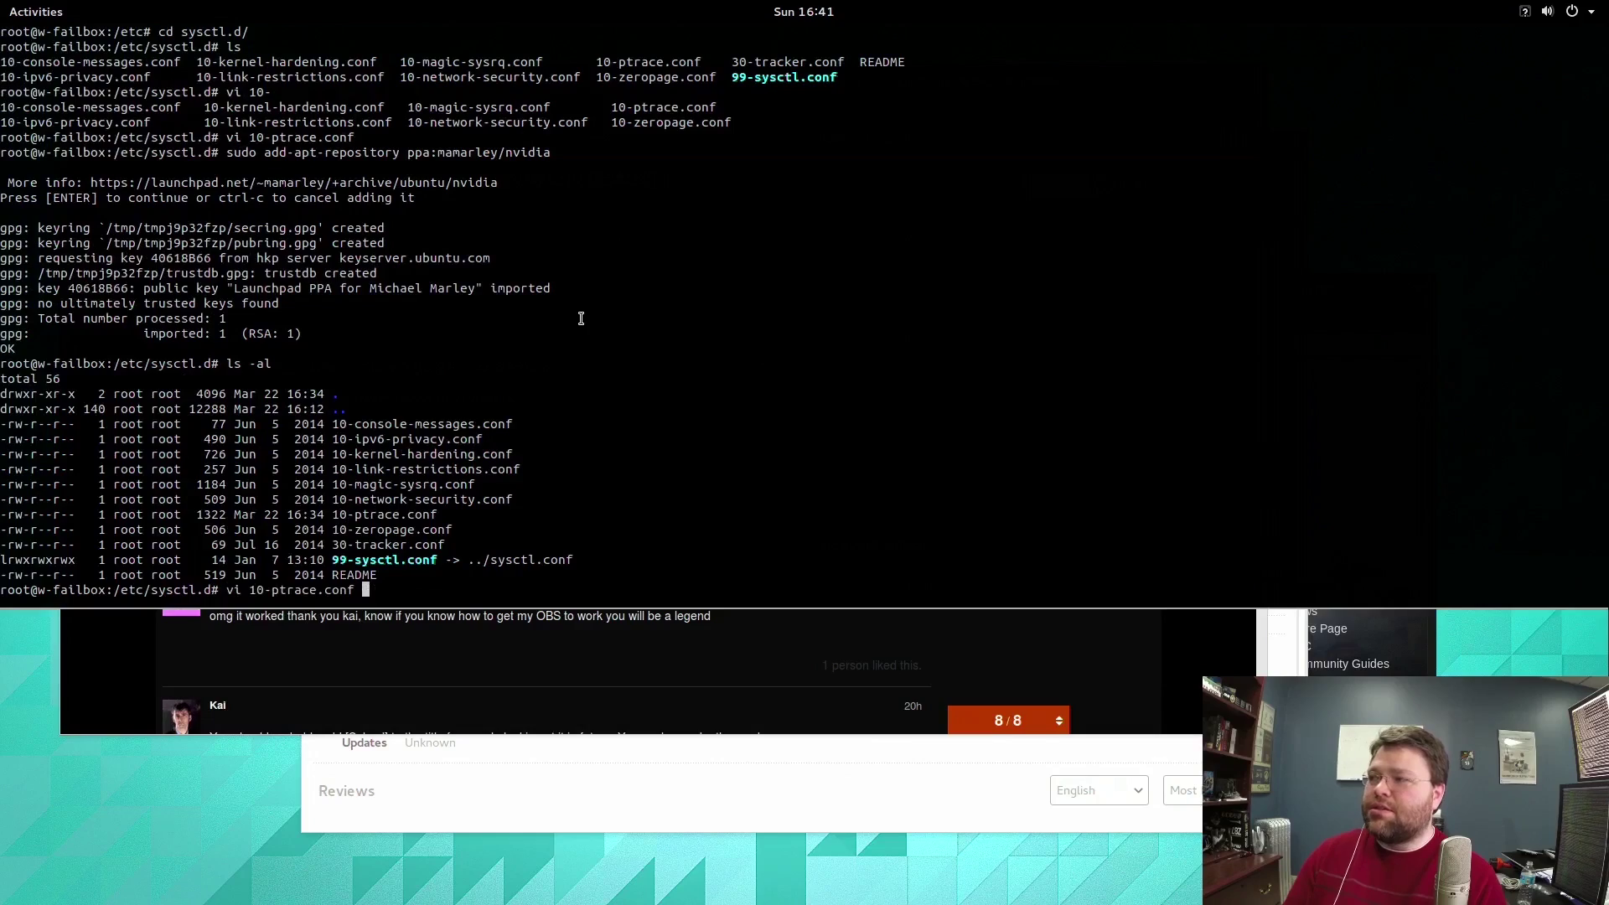
key(Down)
key(ctrl+c)
text(apt-ge)
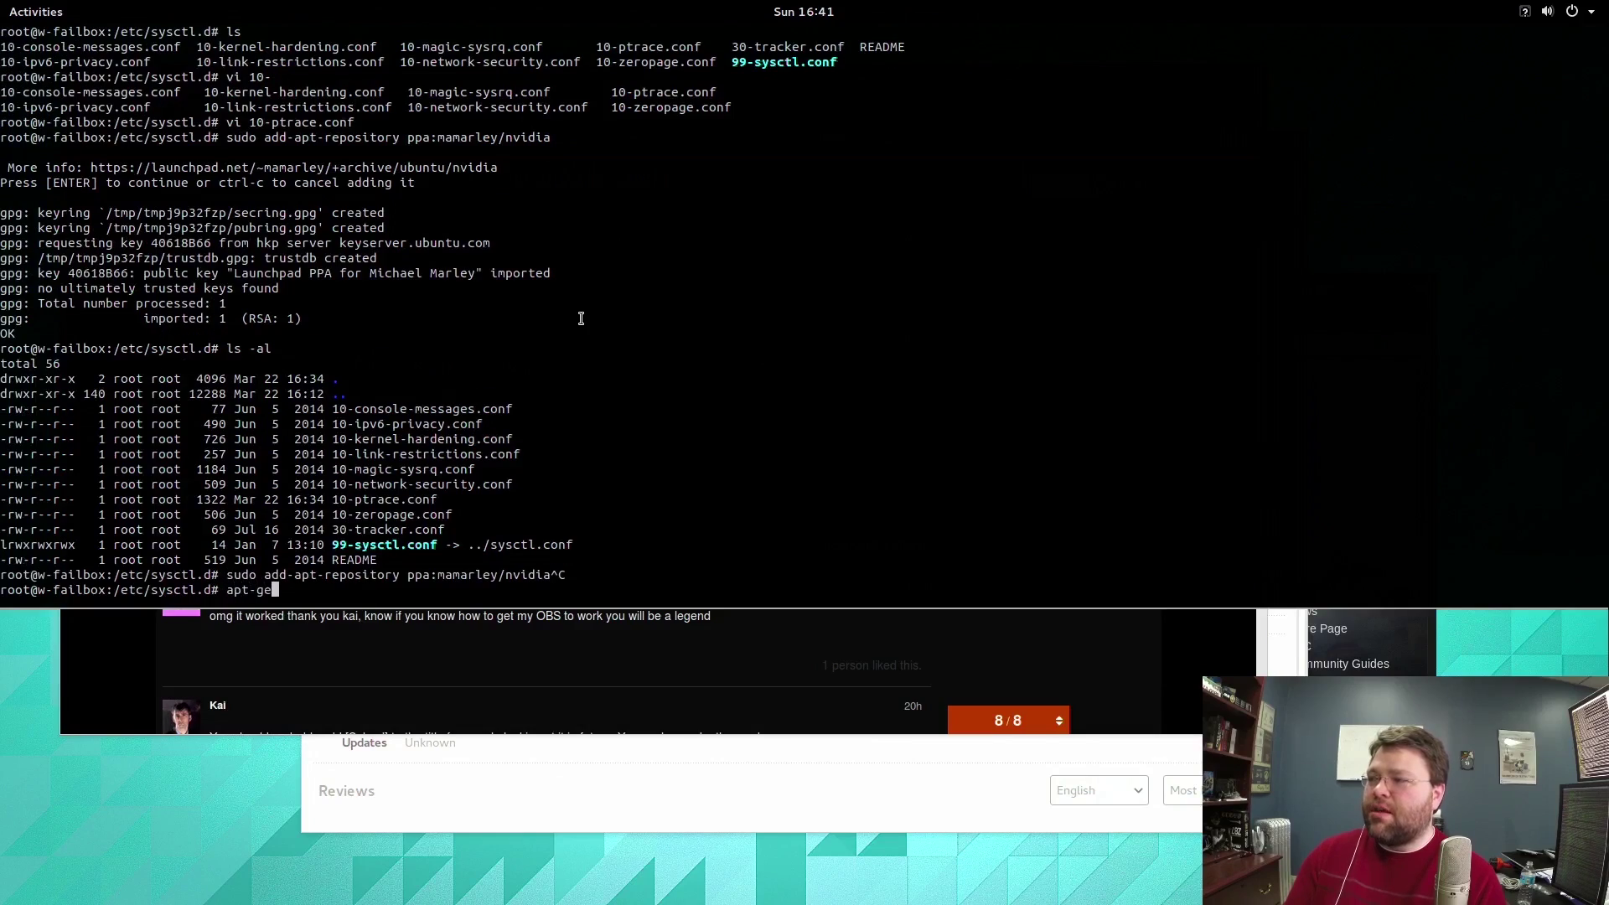
text(t update)
key(Return)
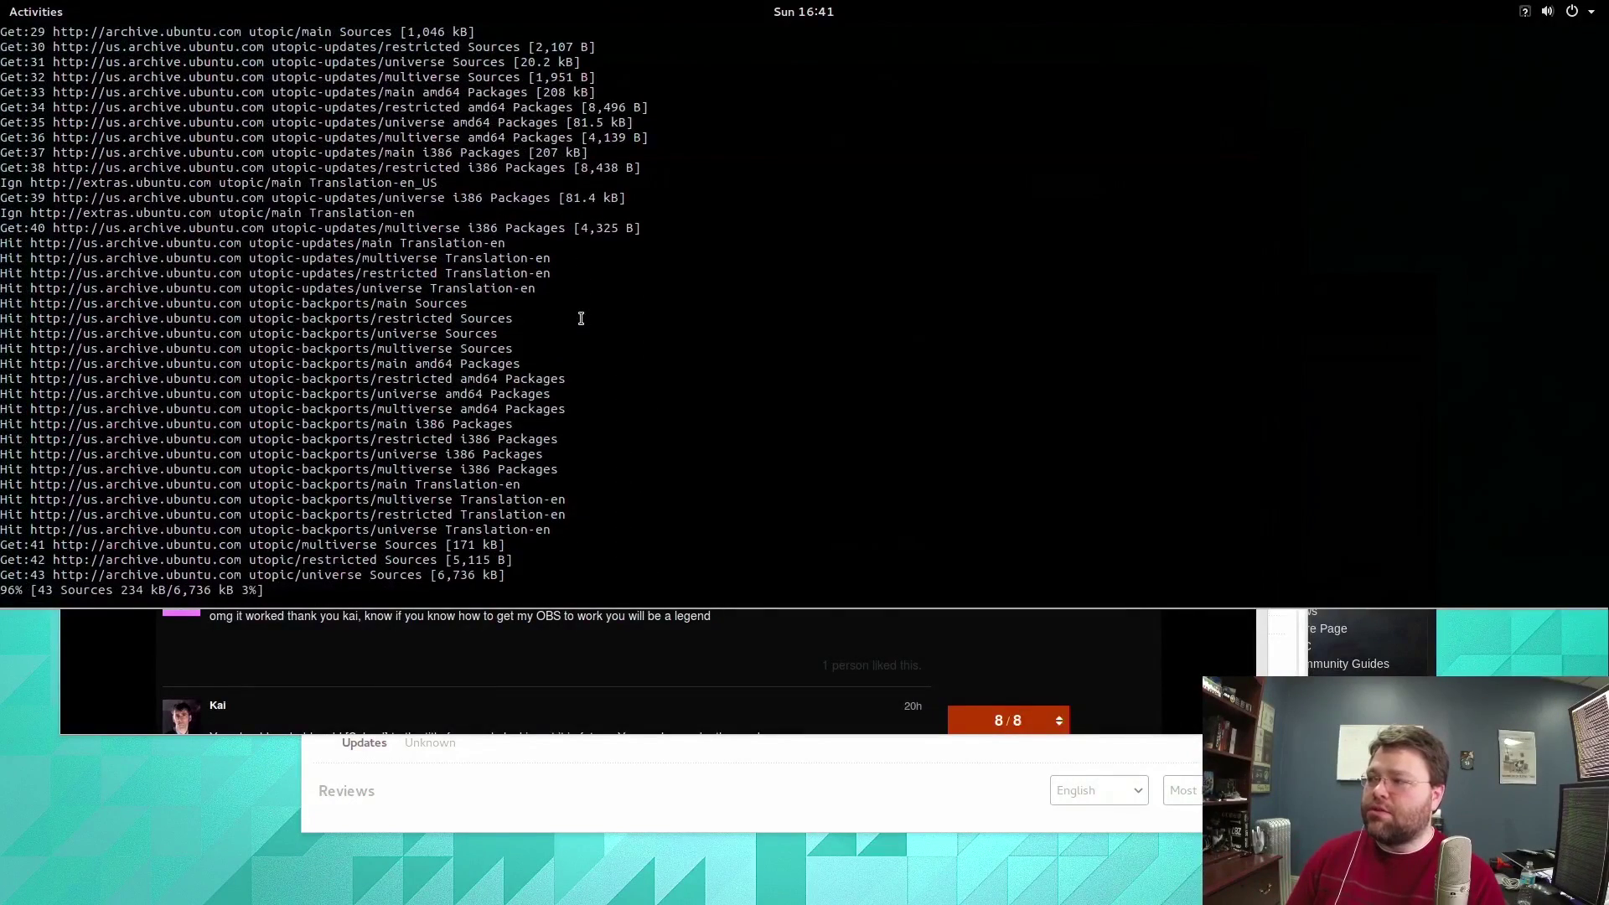
Check the forum instructions, then run 'aptitude search nvidia-*' in the terminal.
click(696, 788)
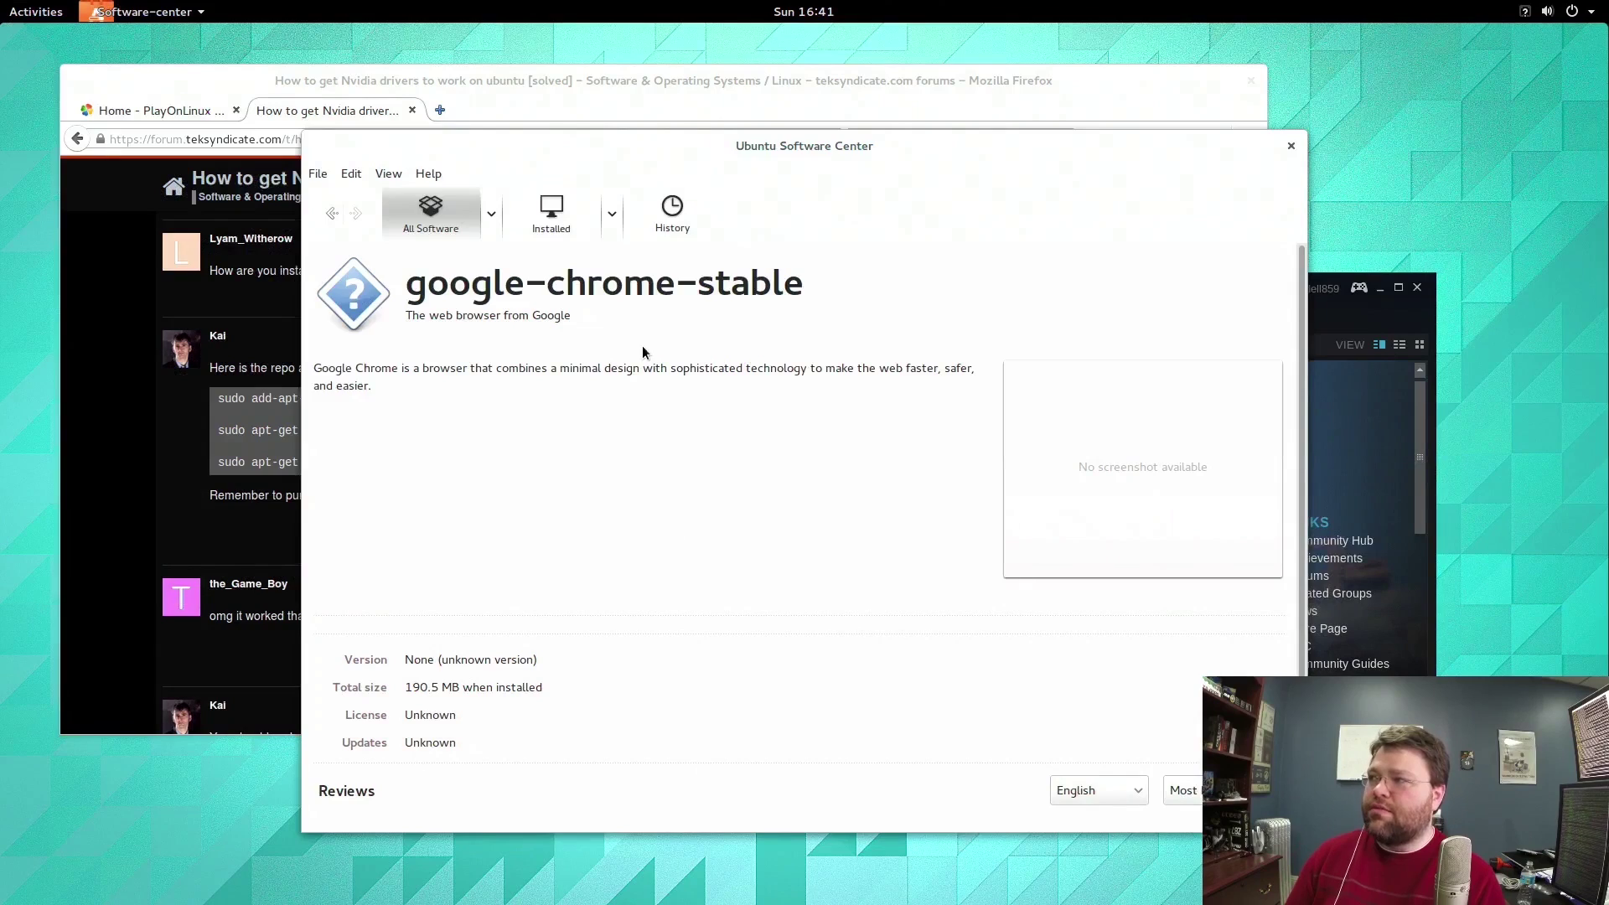
key(alt+Tab)
key(alt+Tab)
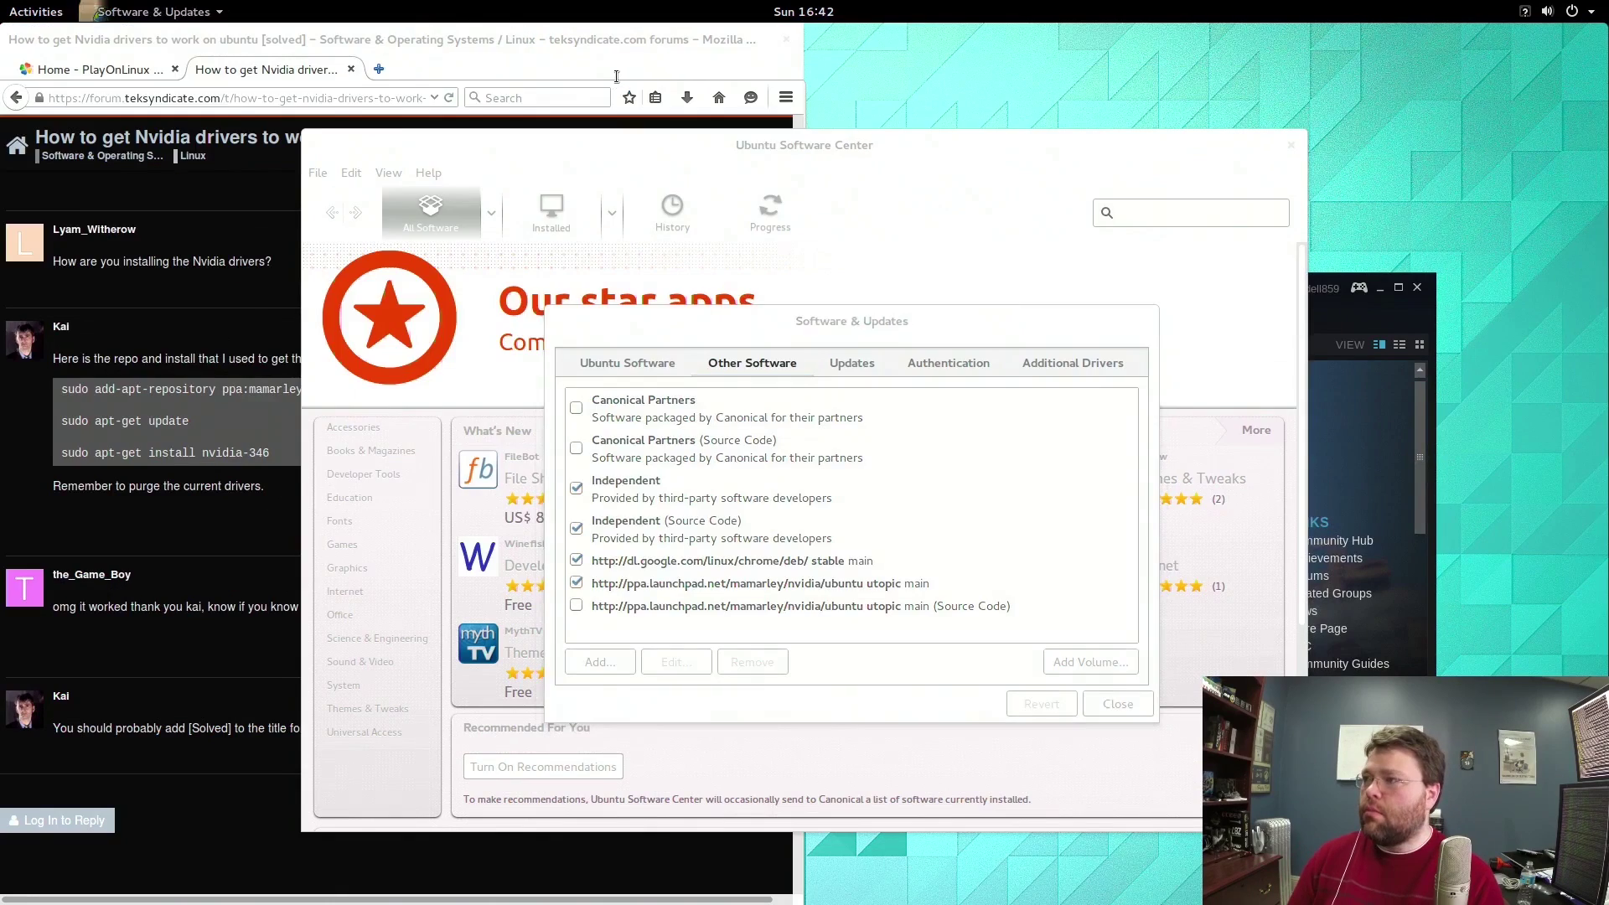
key(F12)
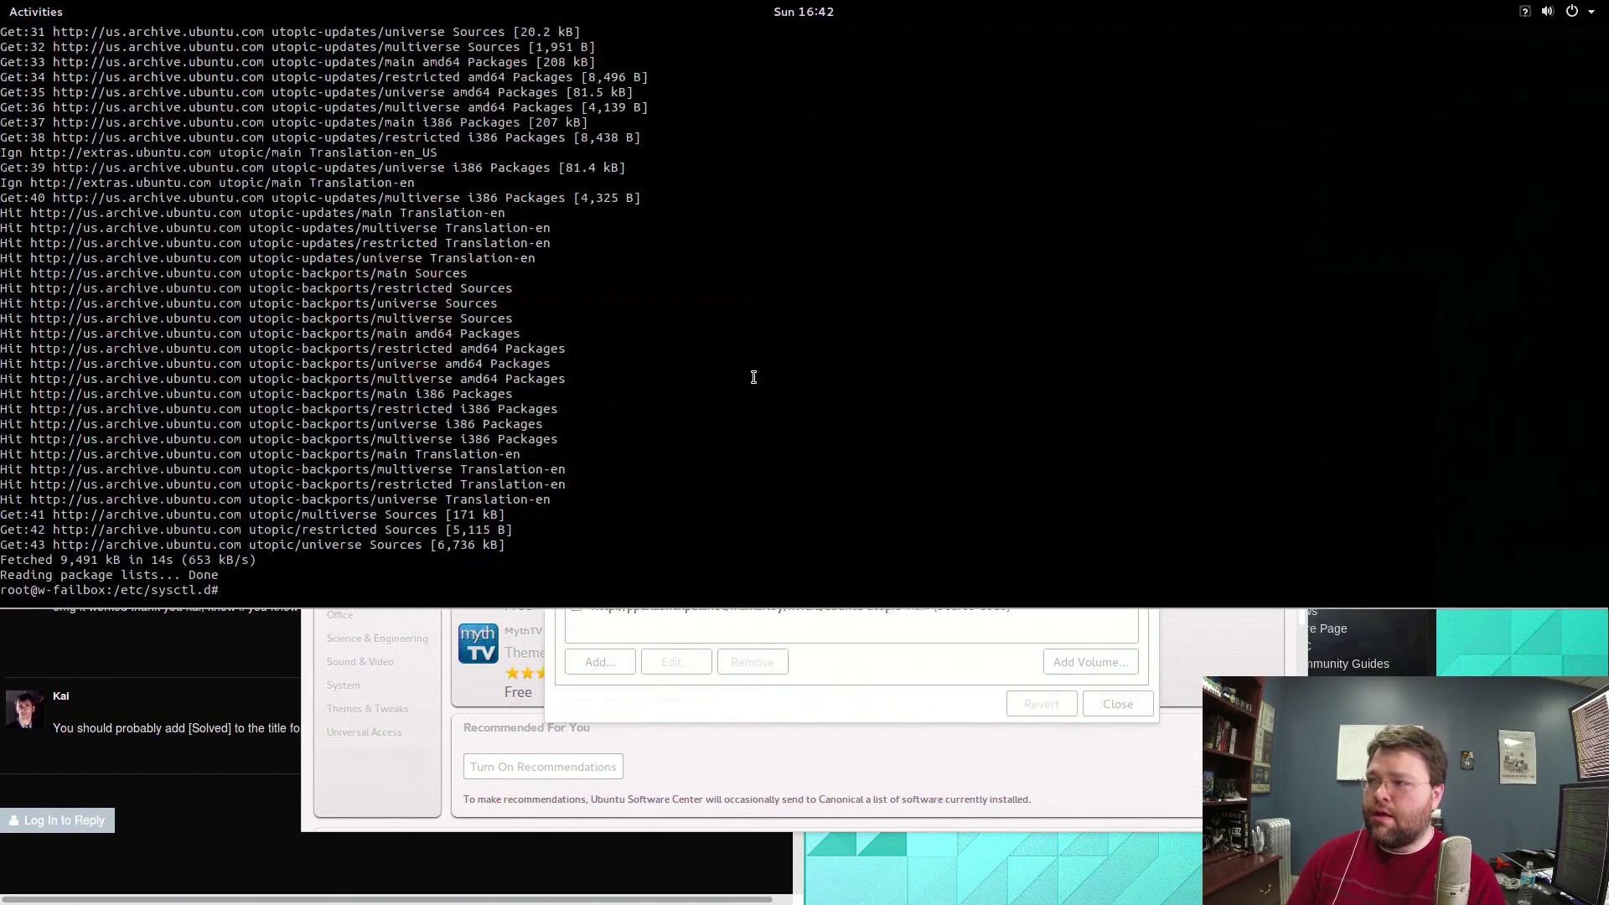
click(199, 683)
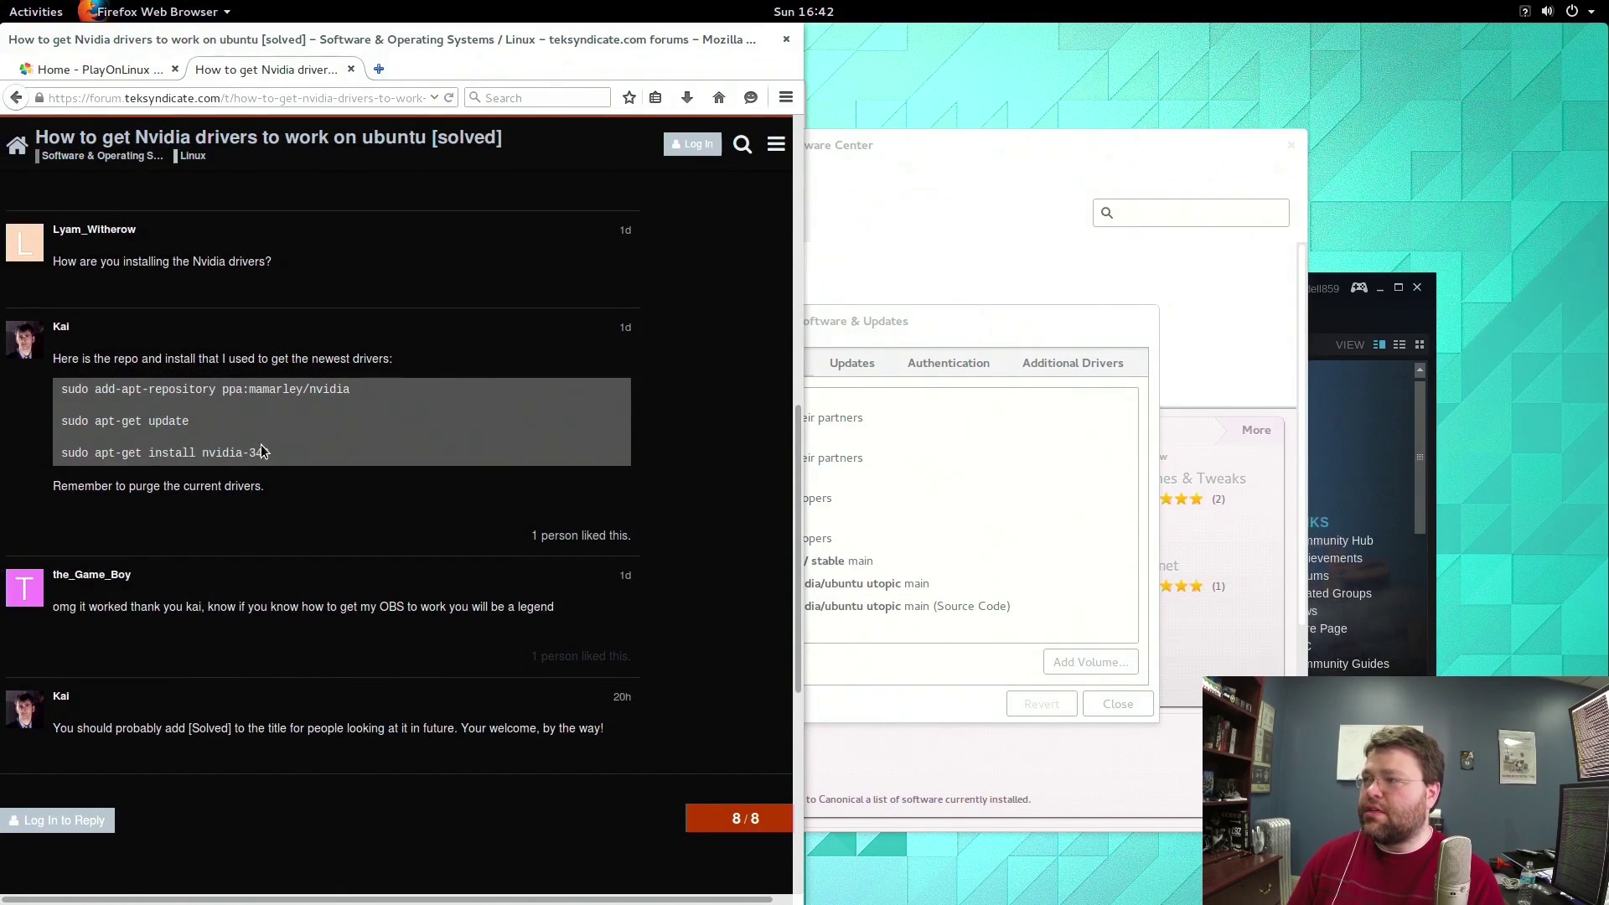
key(F12)
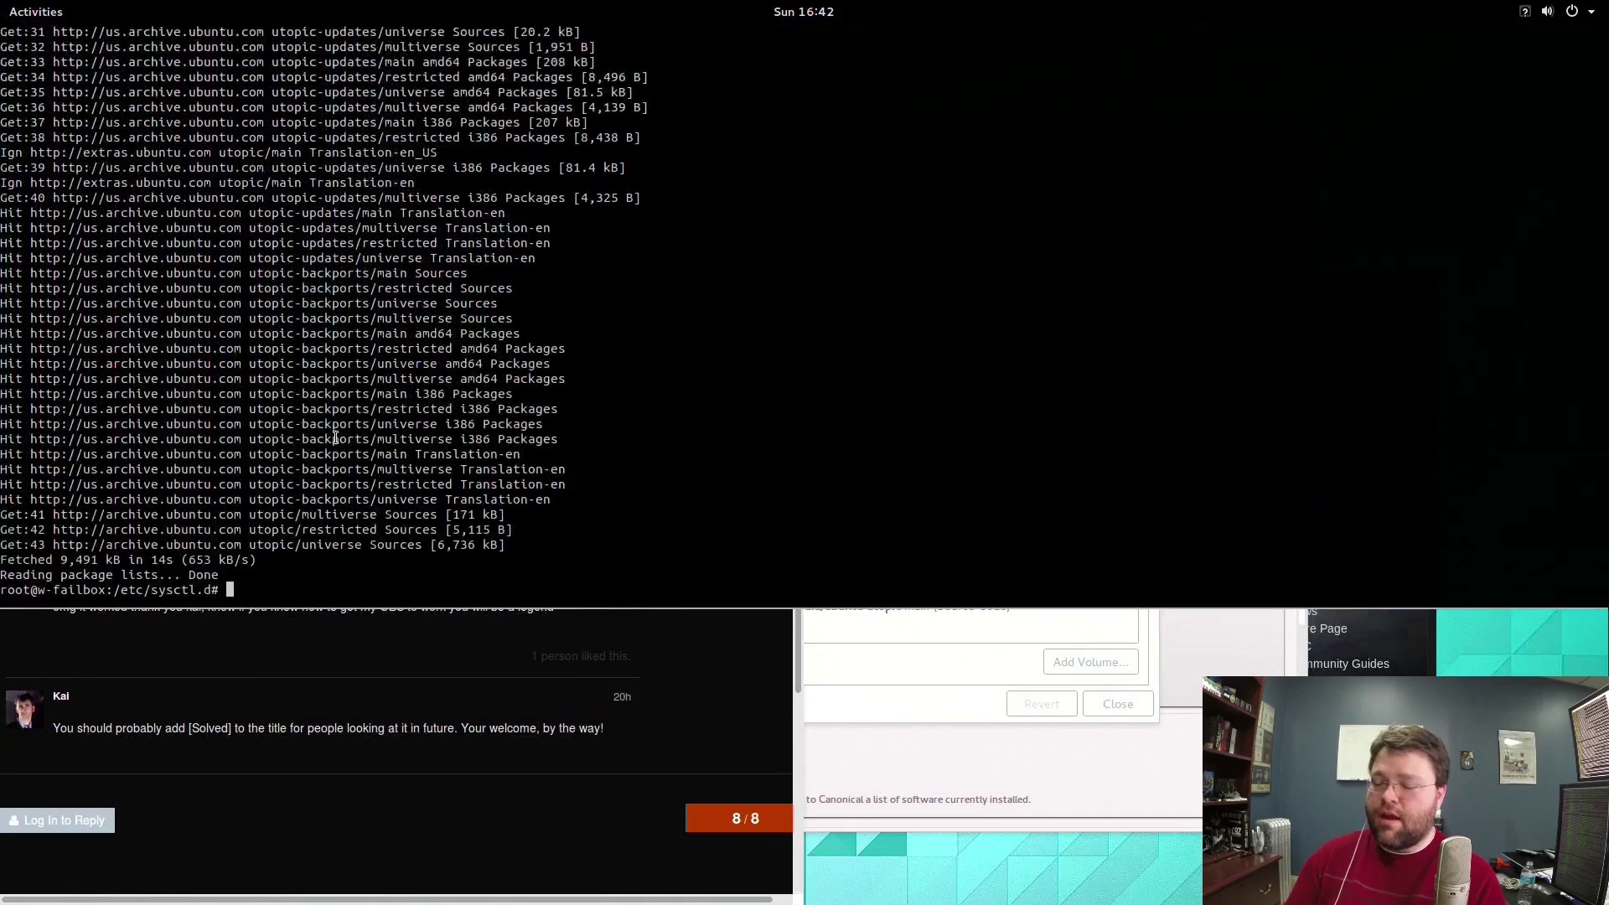
text(ap)
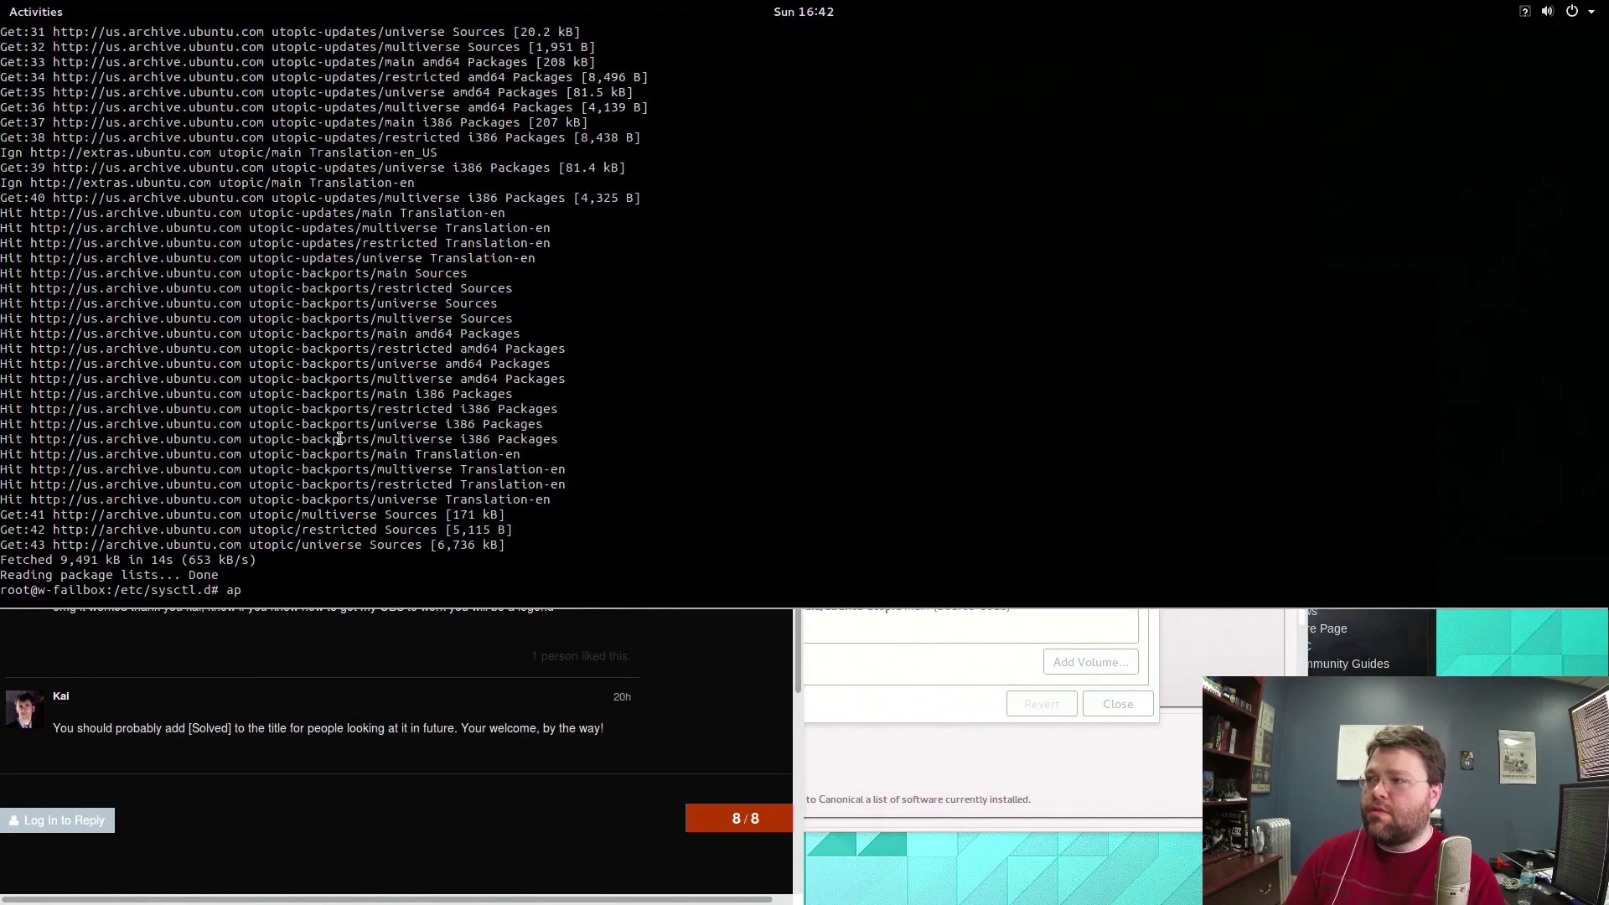
text(titude se)
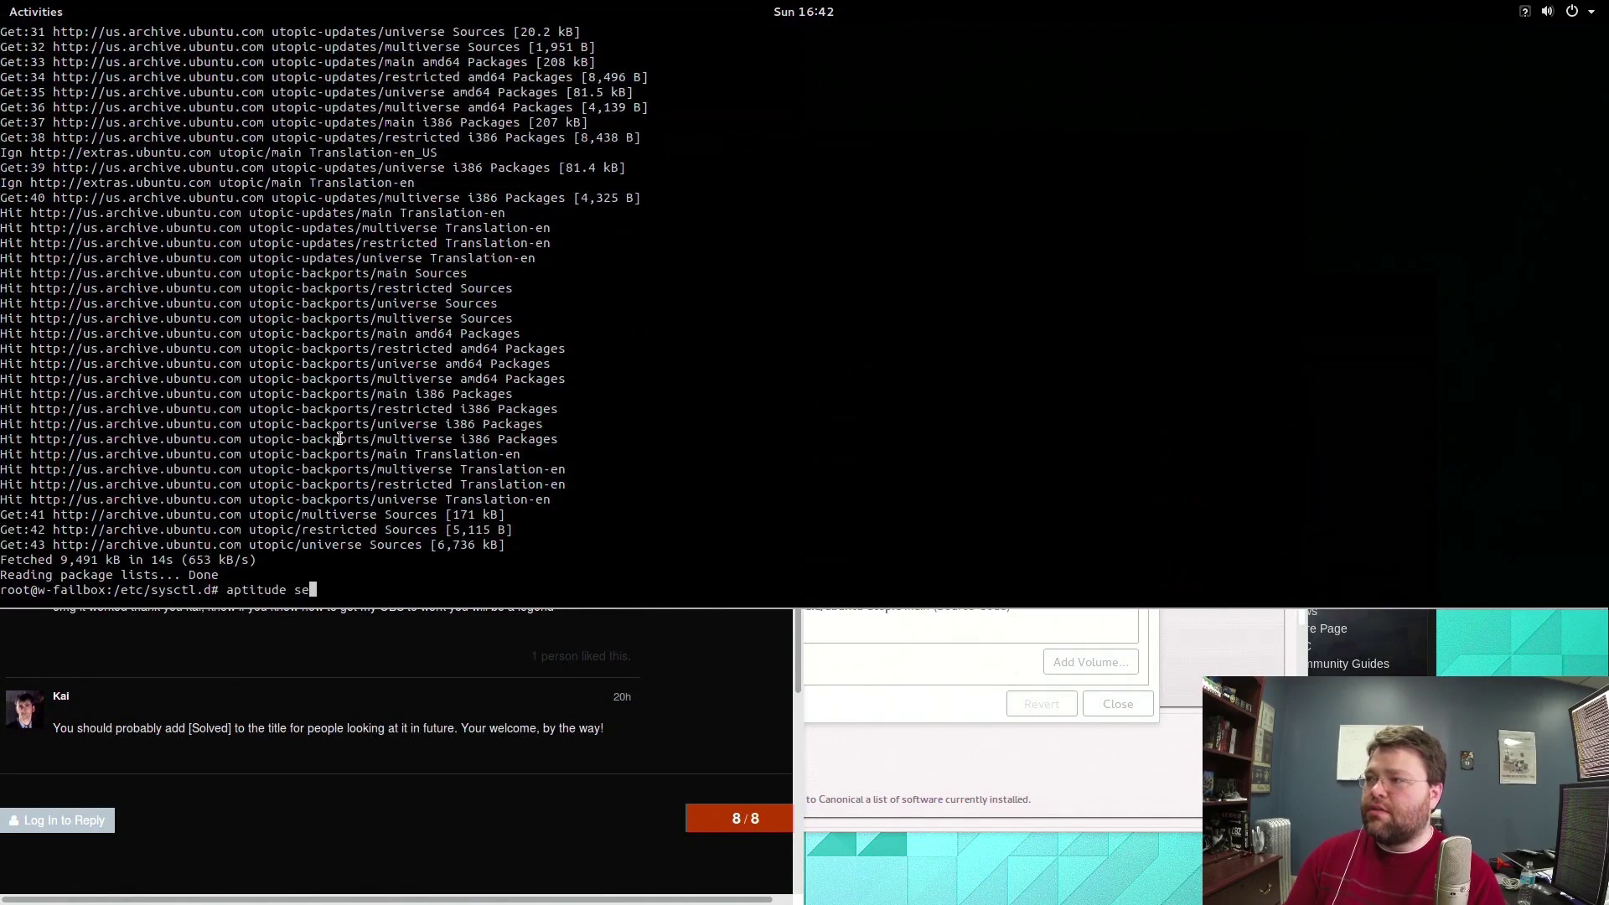
text(arch nvi)
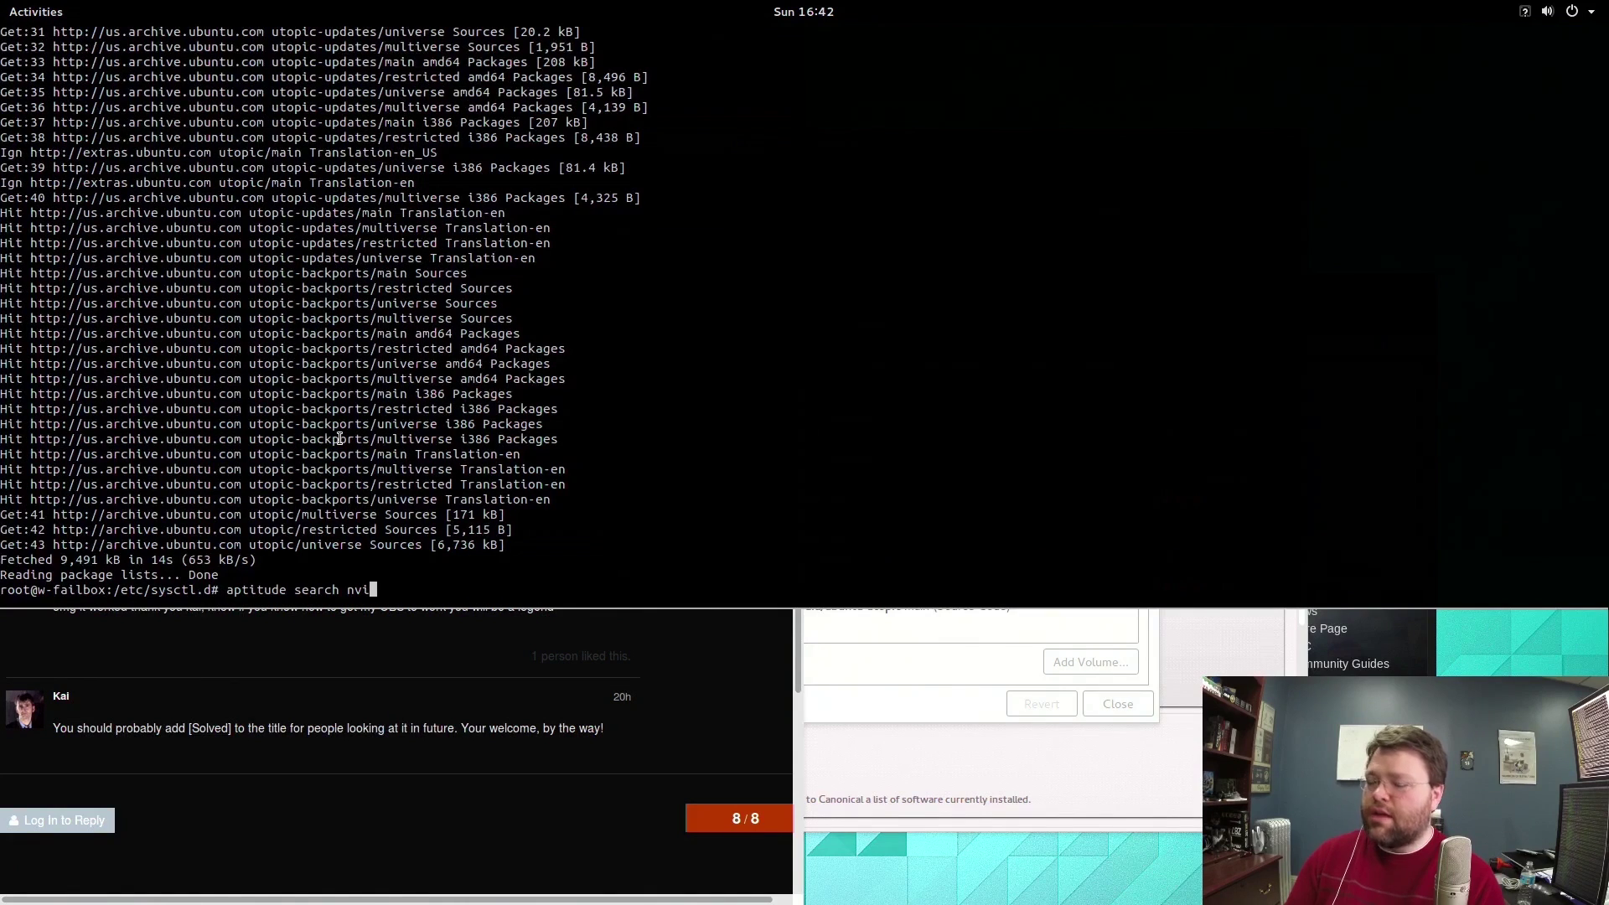
text(dia-*)
key(Return)
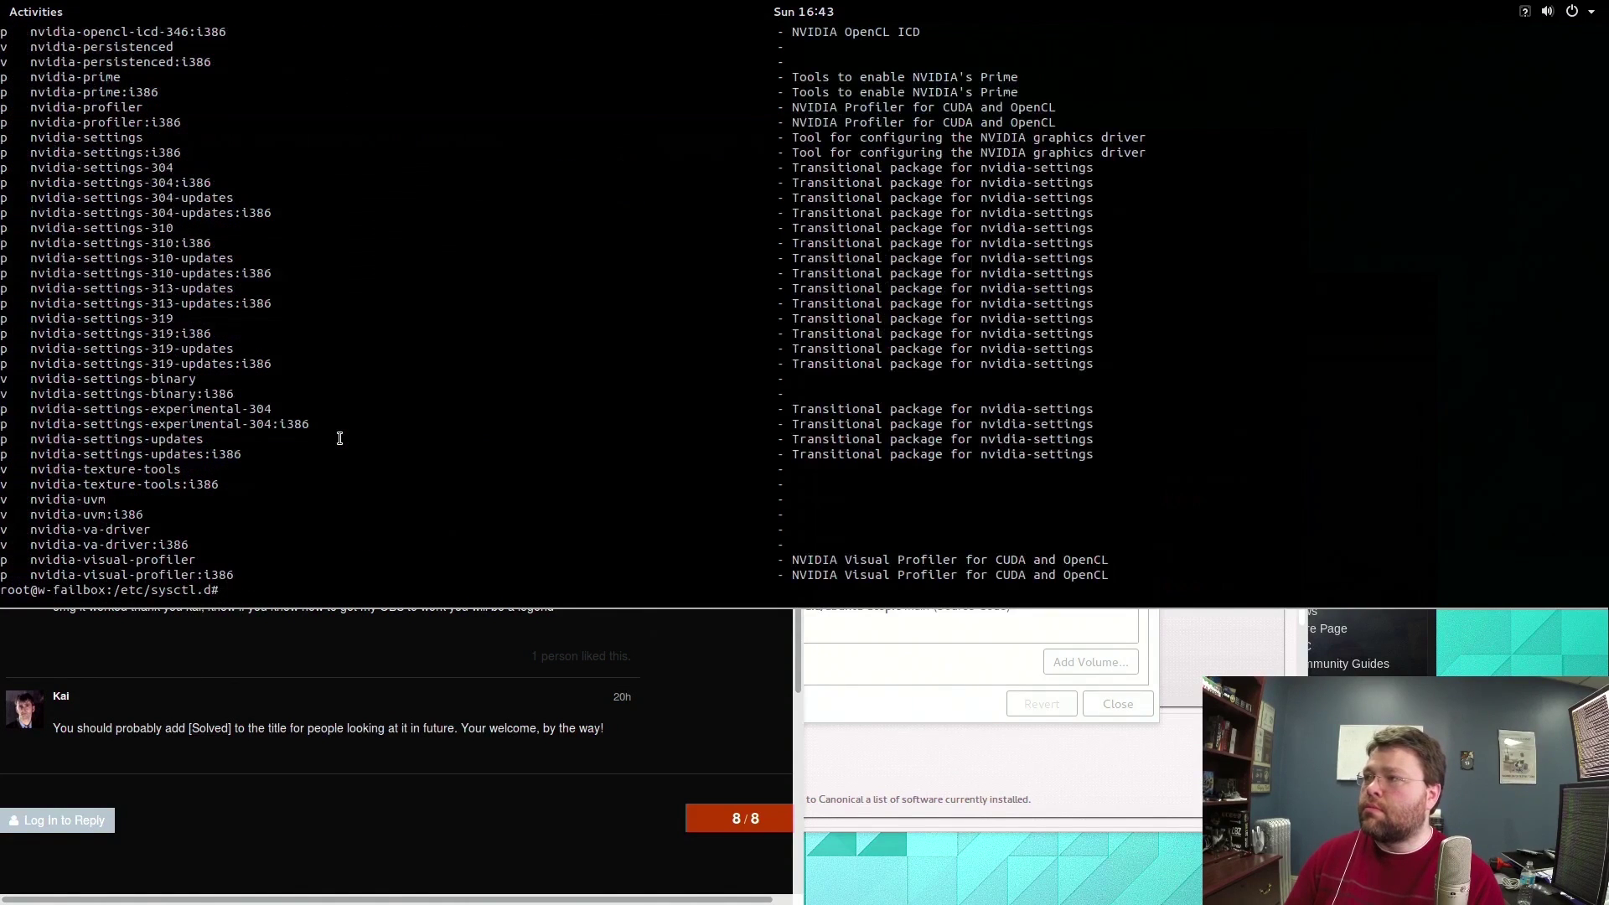
Rerun the search as 'aptitude search nvidia-* | less' to page through results.
key(Up)
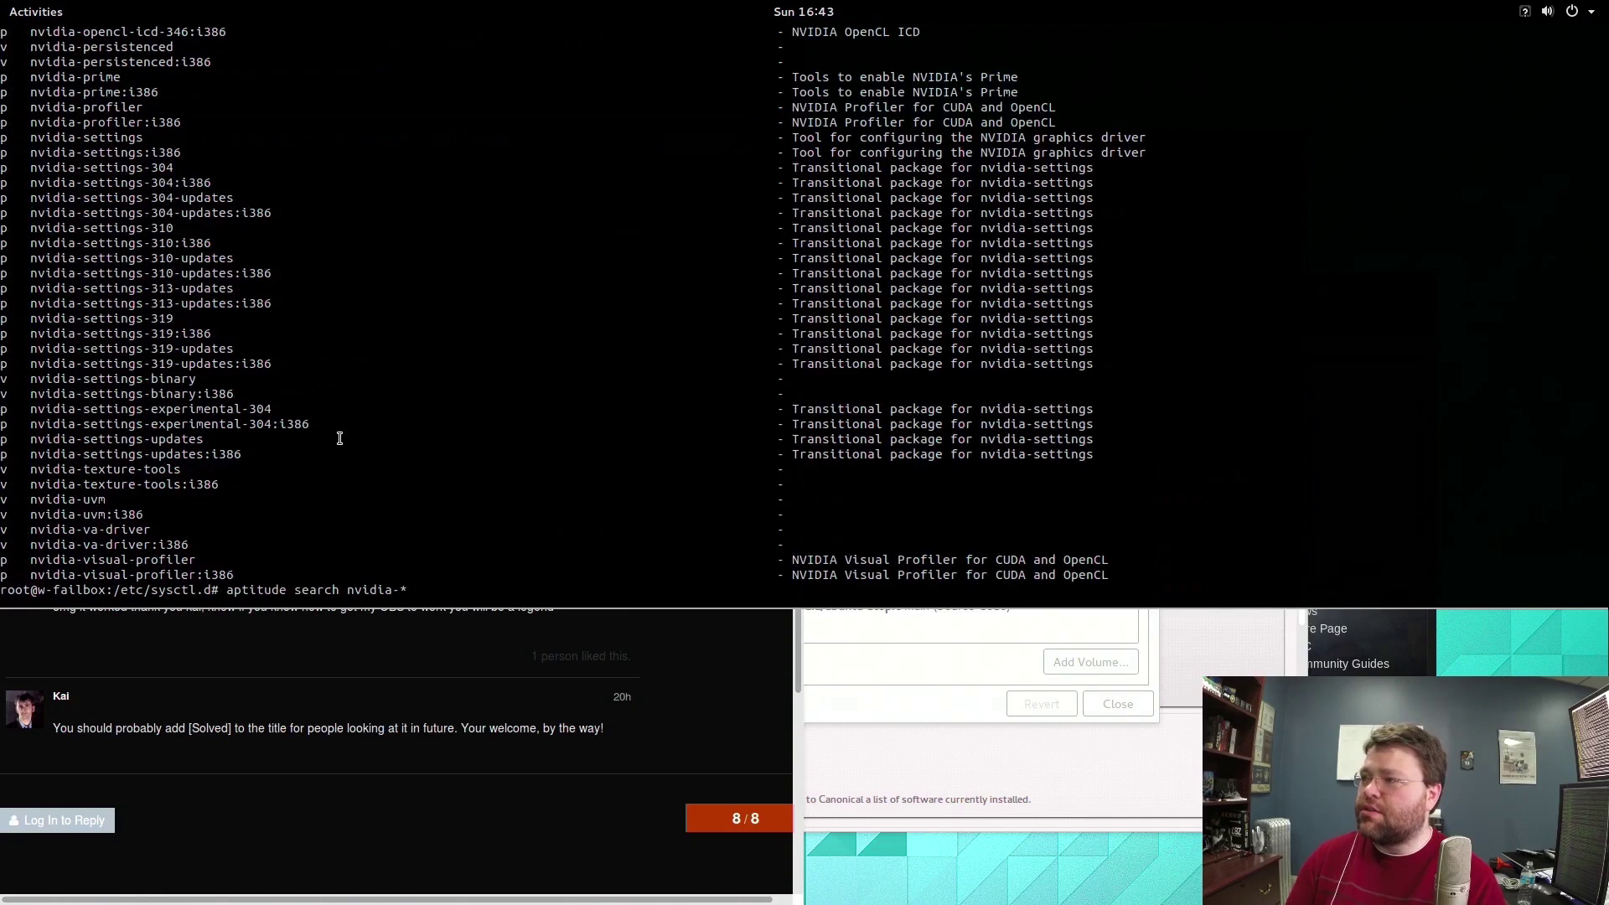
text(|le)
text(s)
key(Return)
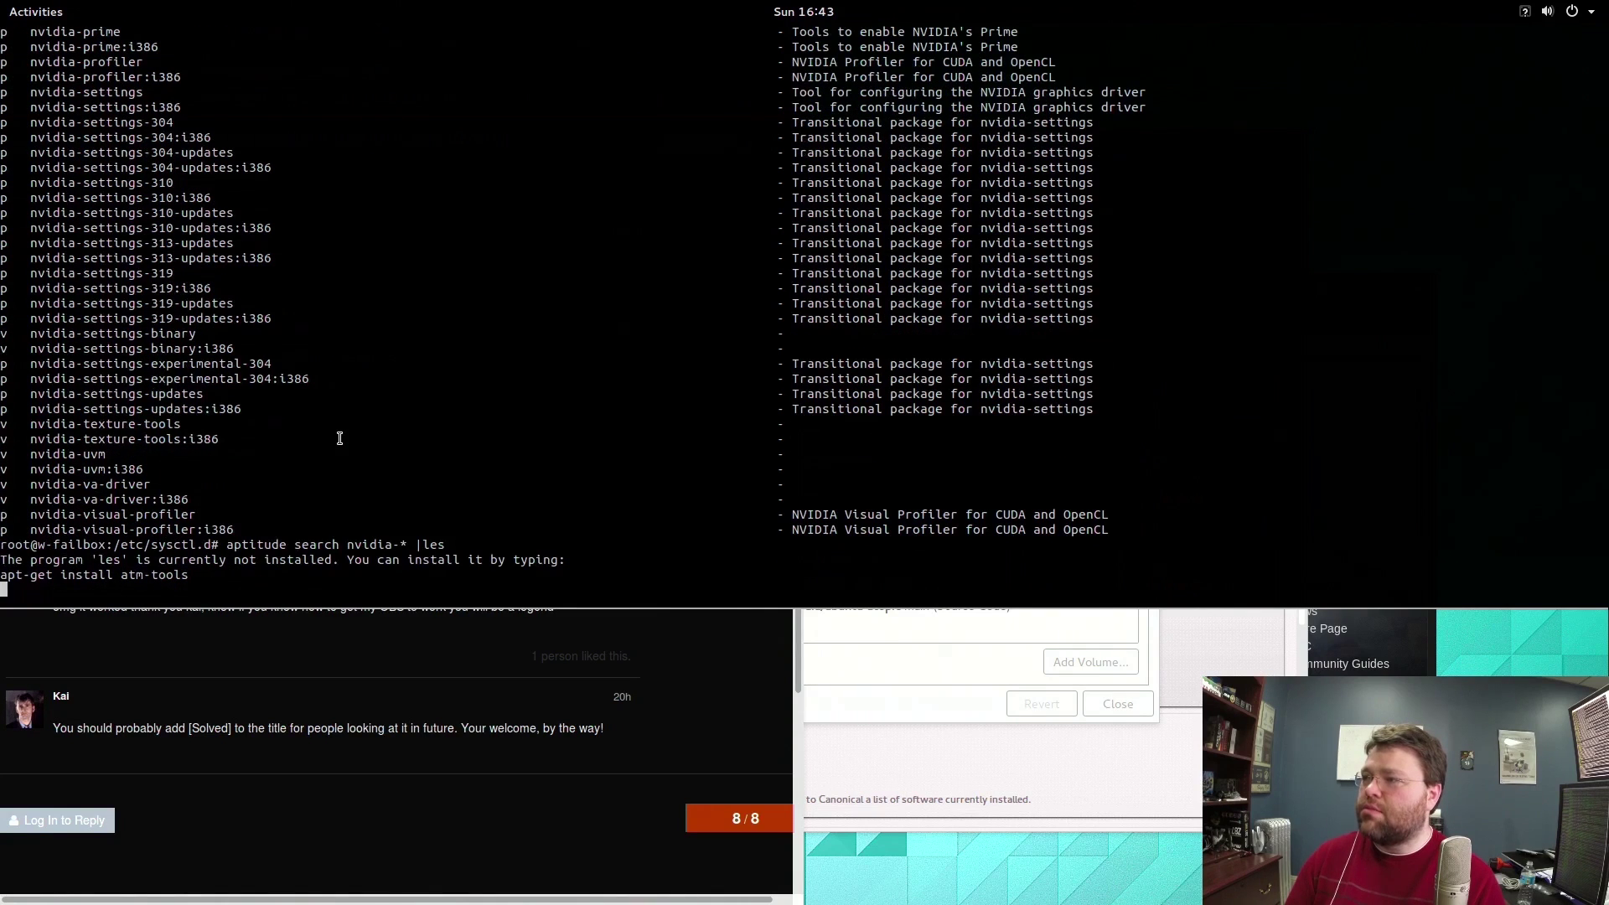
key(Up)
key(ctrl+c)
key(Up)
text(s)
key(Return)
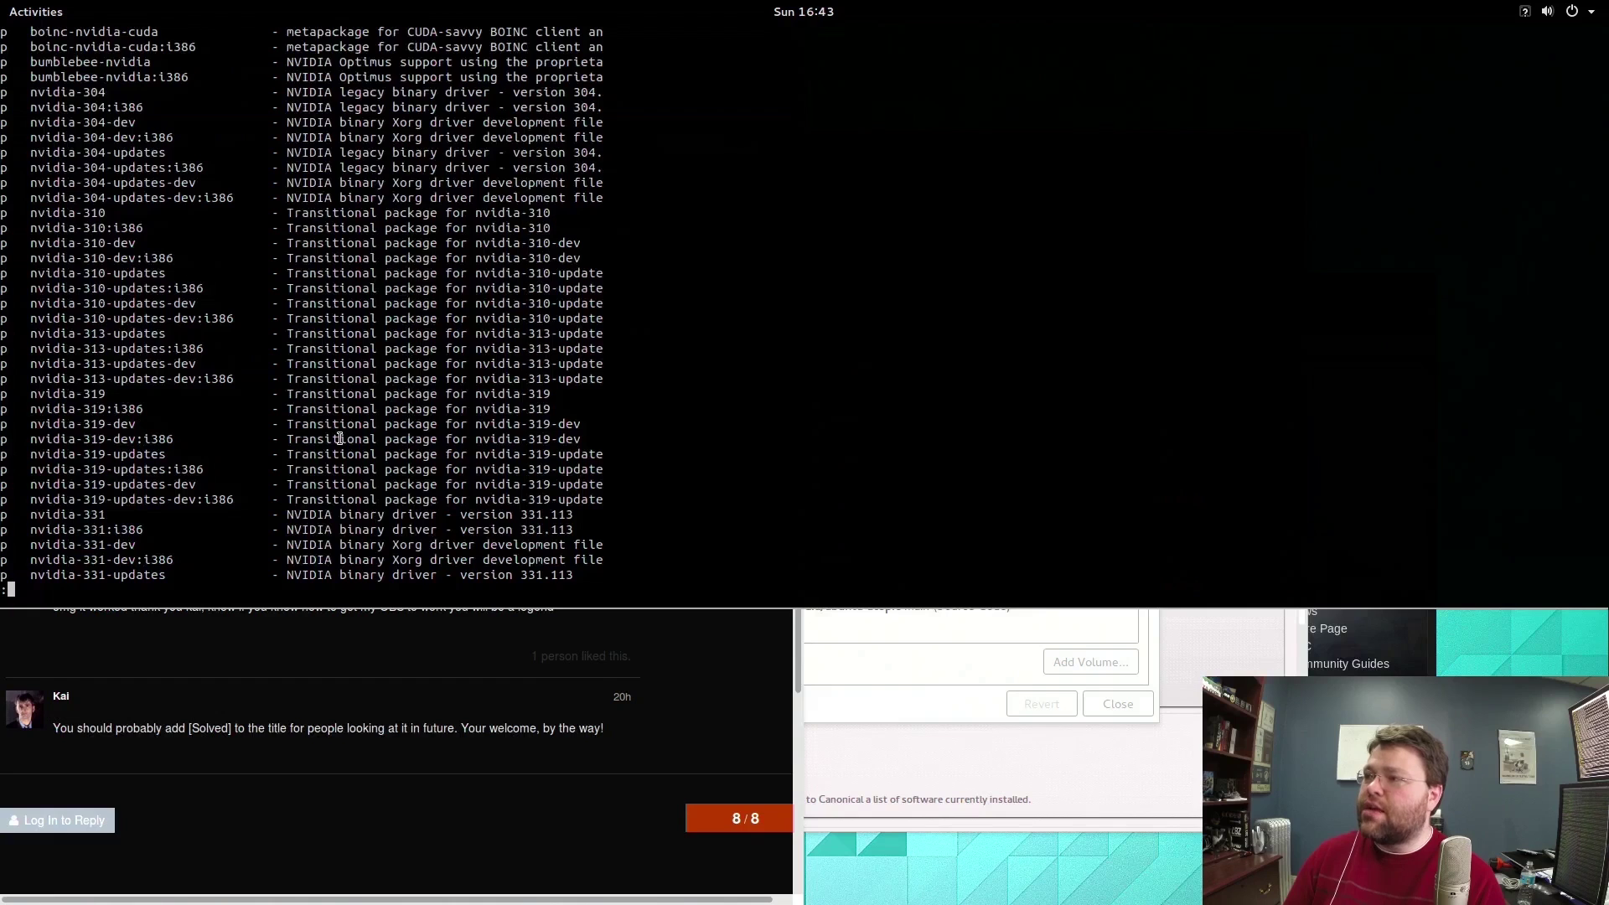
Scroll through the paged nvidia package list to find the nvidia-346 driver.
scroll(339, 440, down, 5)
scroll(339, 439, down, 4)
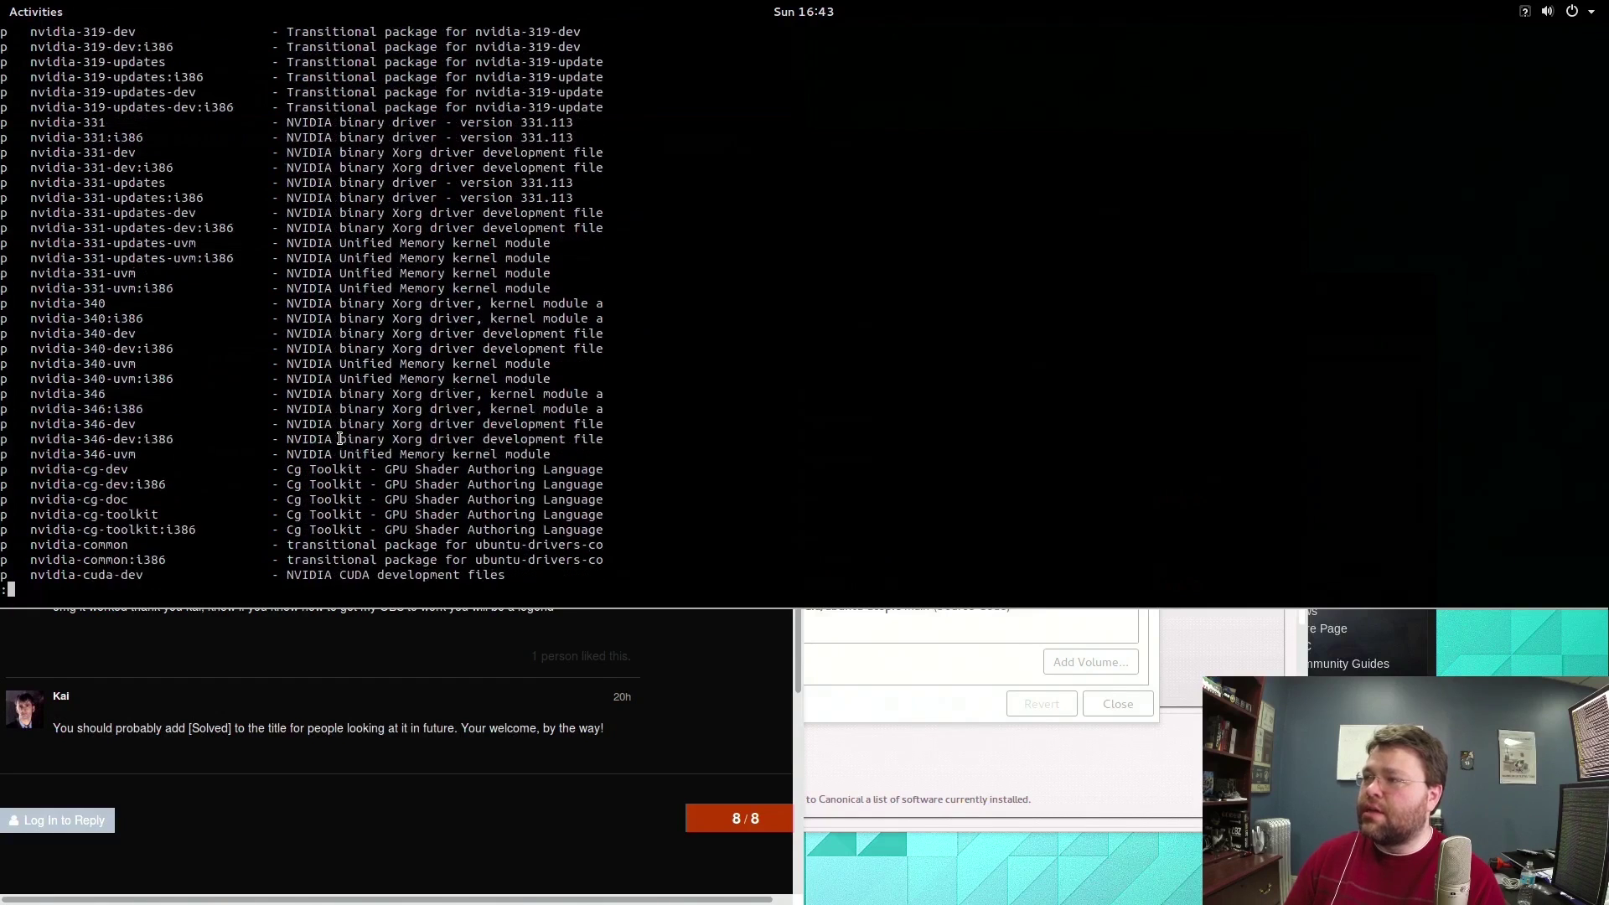
scroll(340, 439, up, 1)
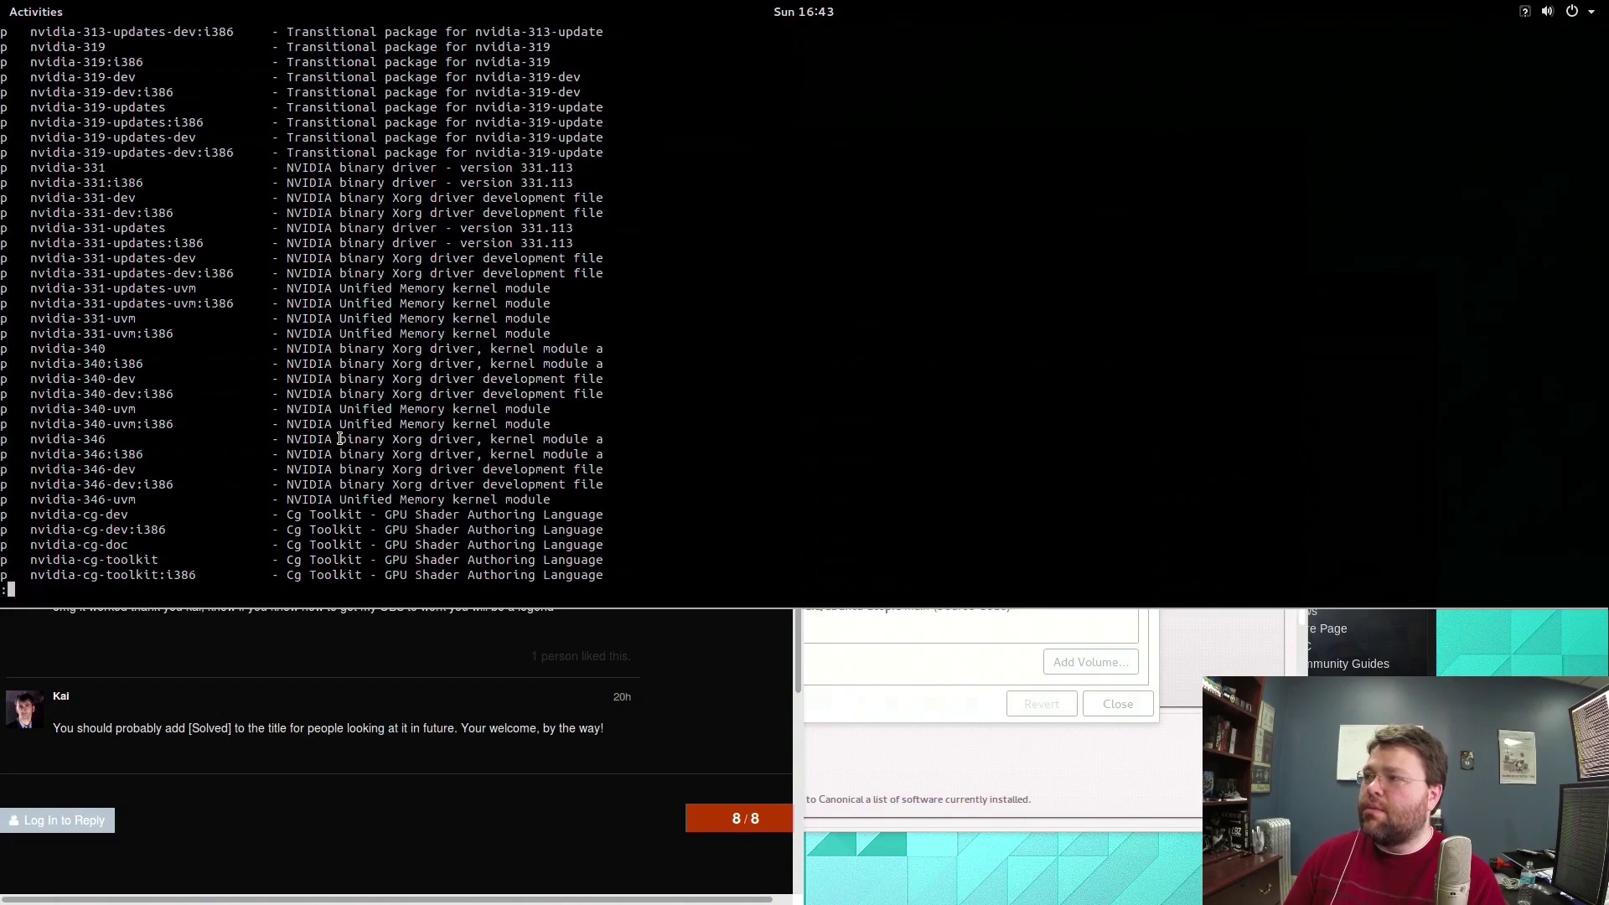
scroll(340, 440, up, 2)
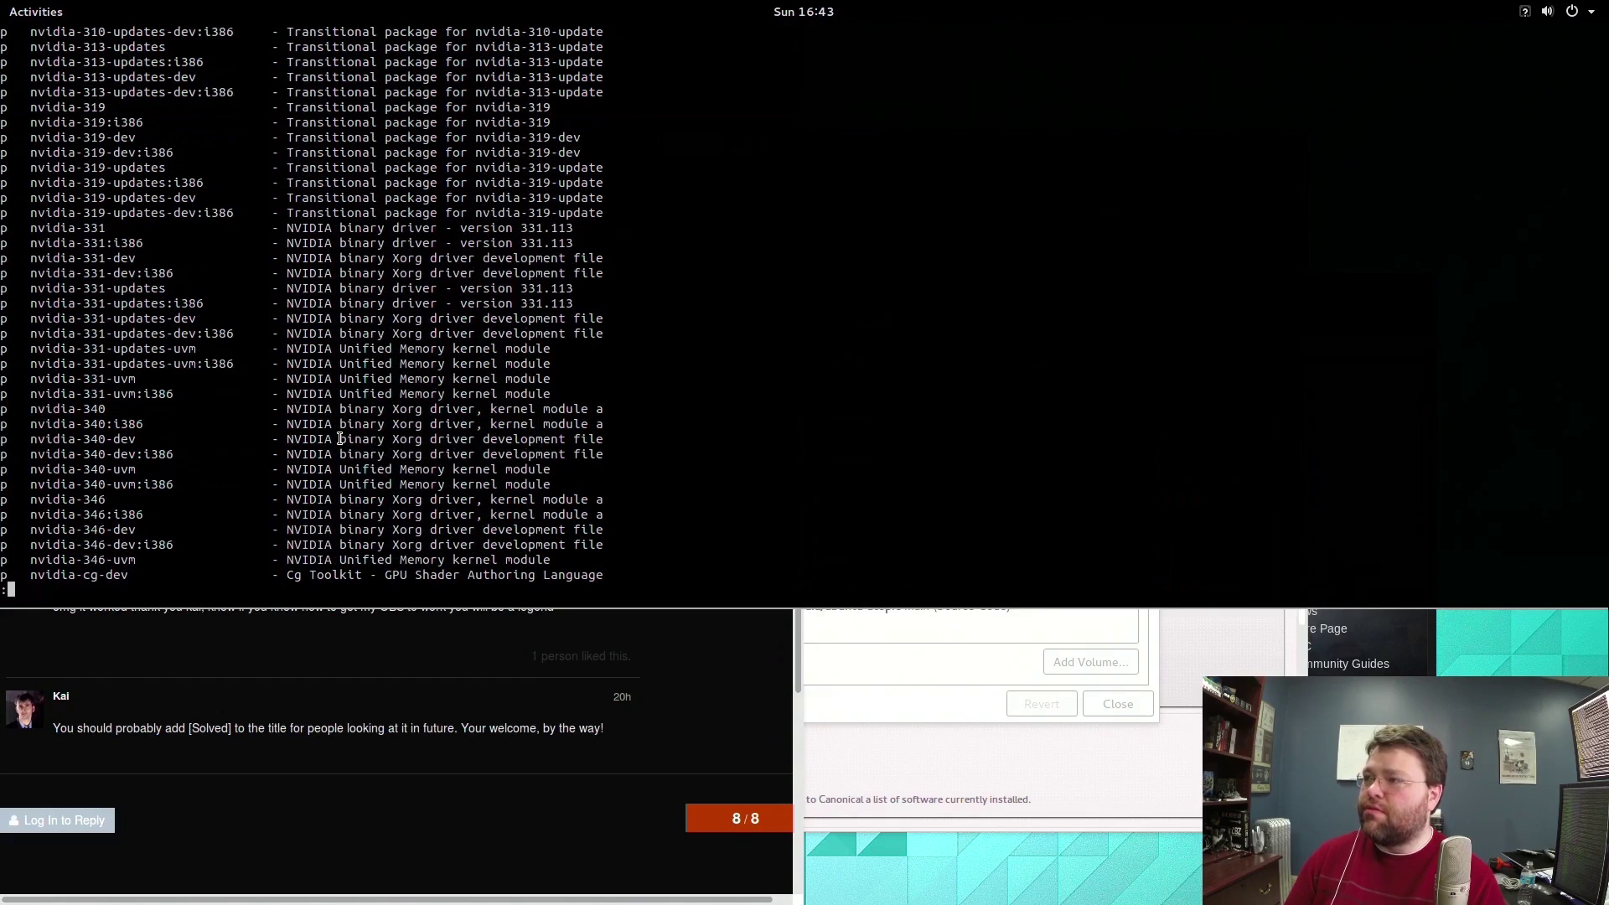
scroll(339, 439, up, 6)
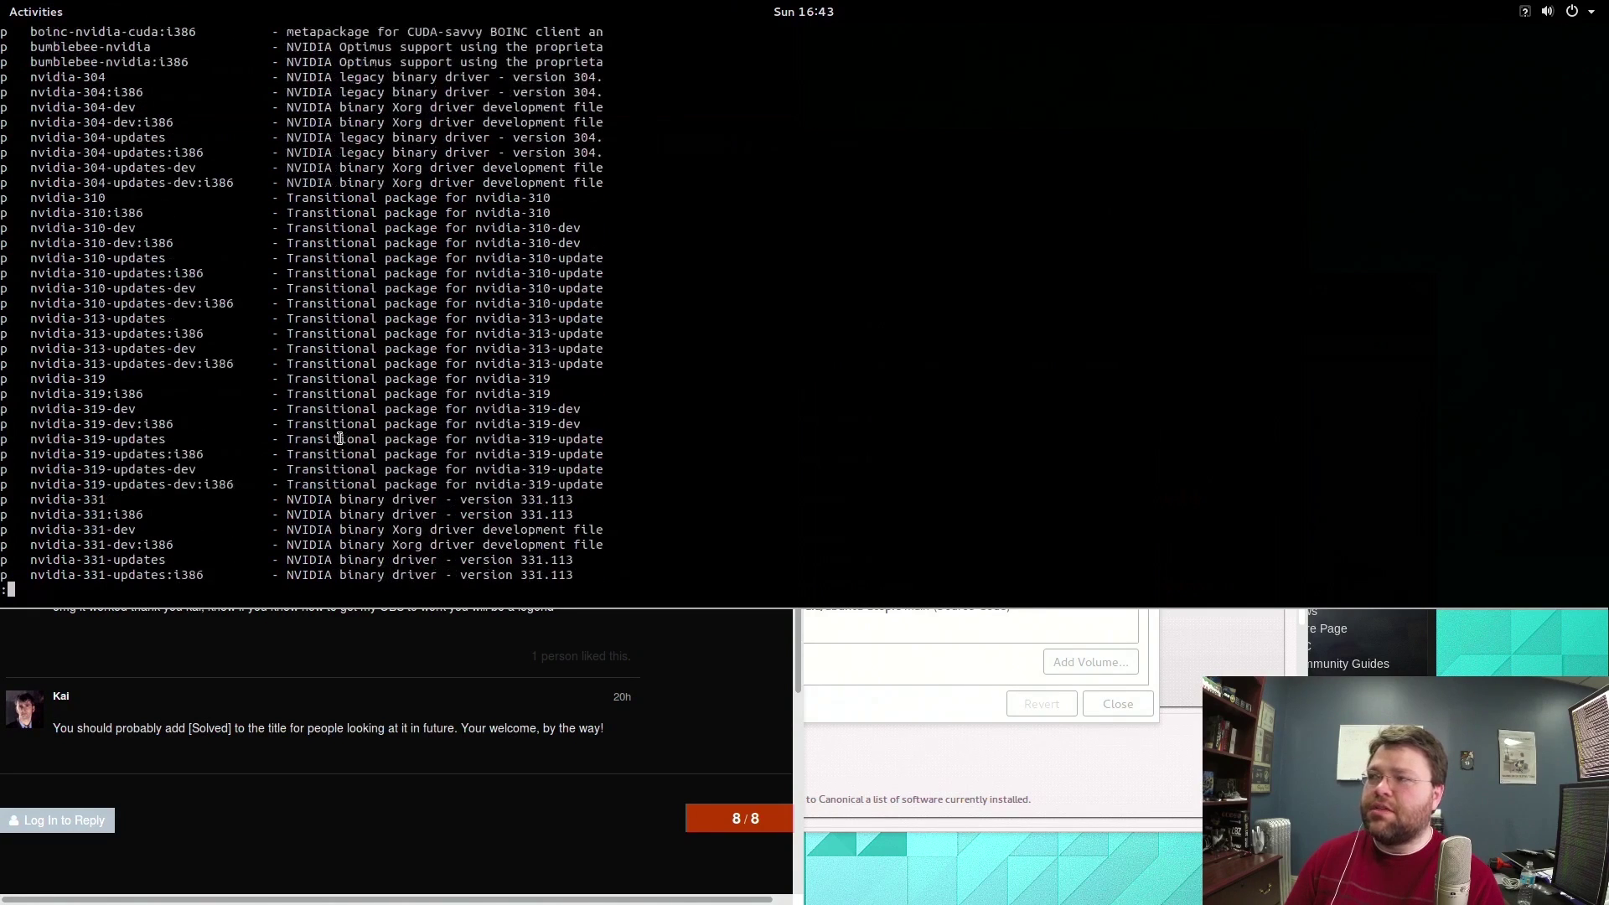
scroll(340, 439, up, 1)
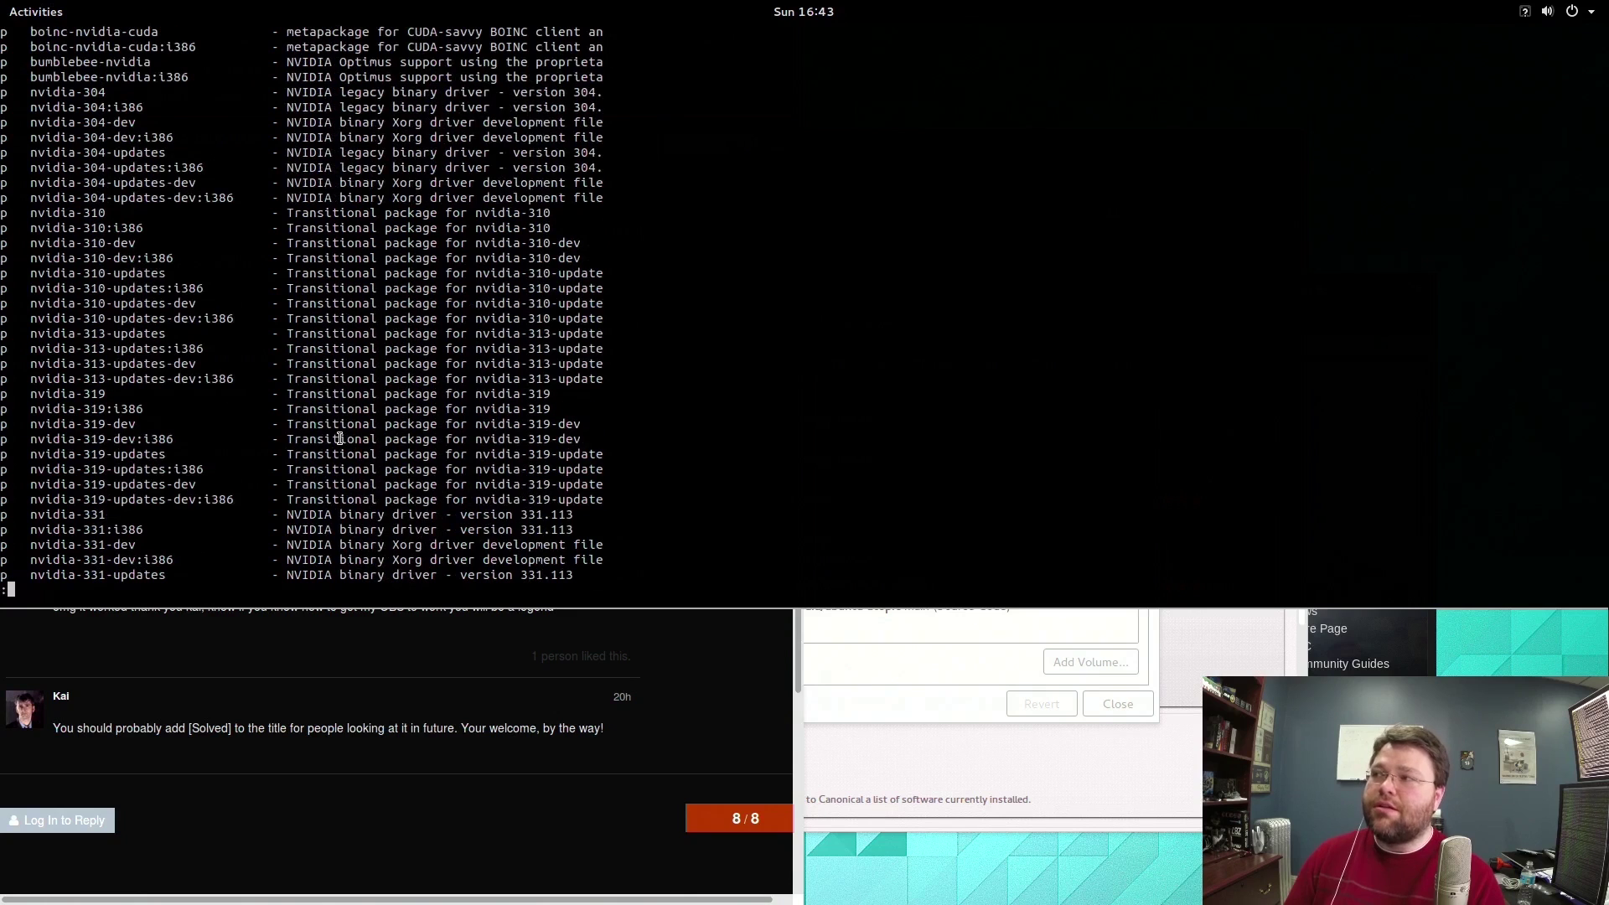
scroll(339, 439, down, 8)
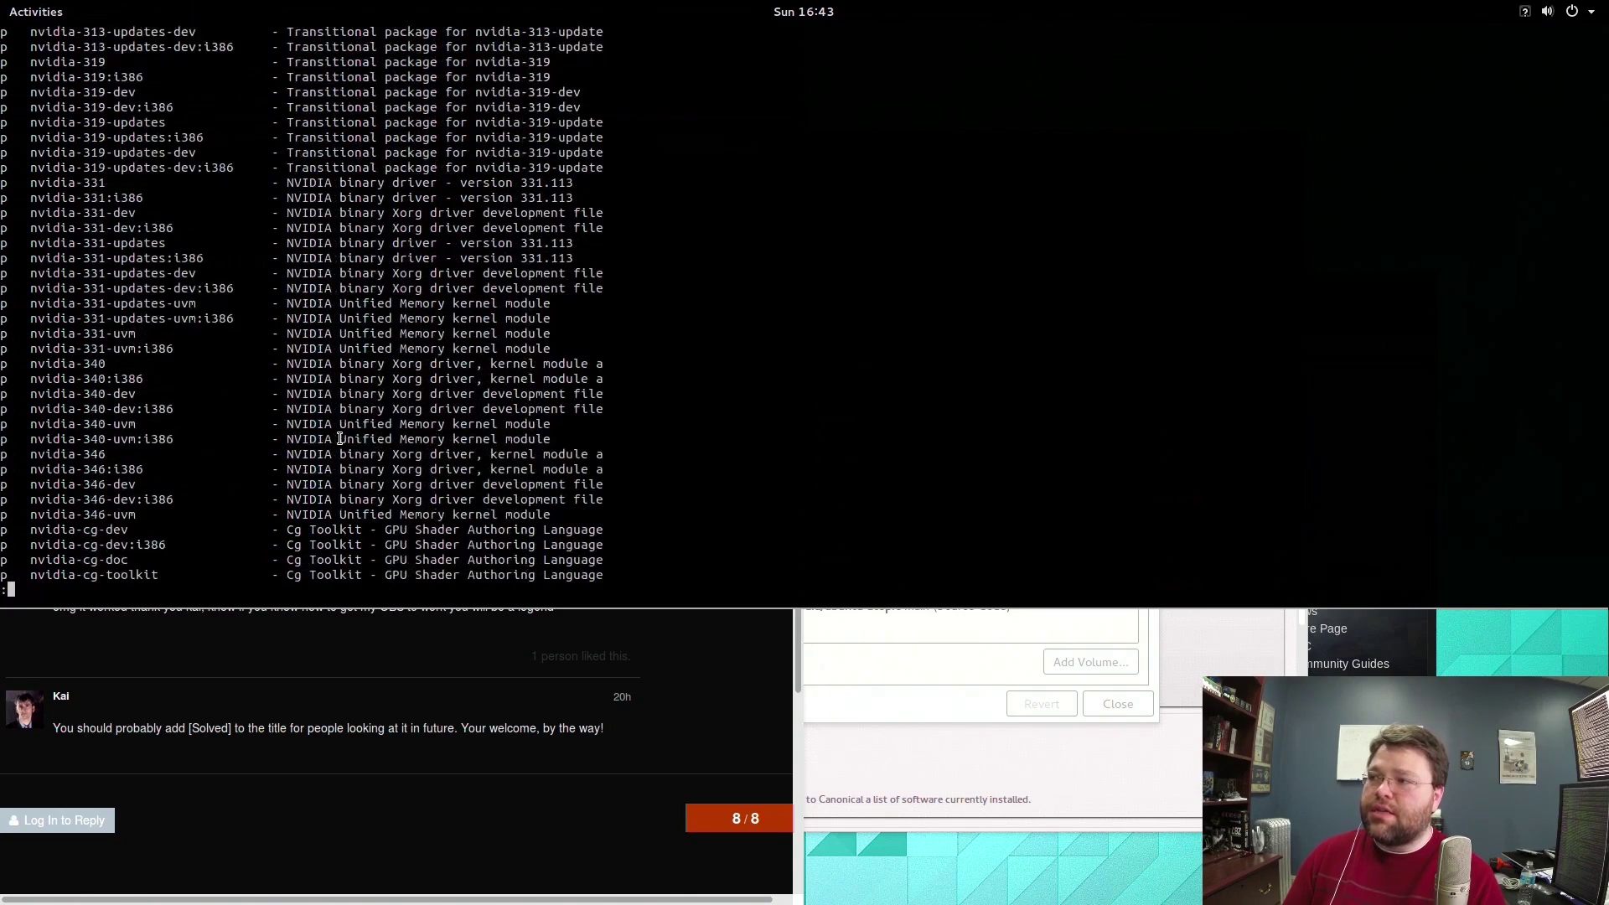
scroll(339, 440, down, 5)
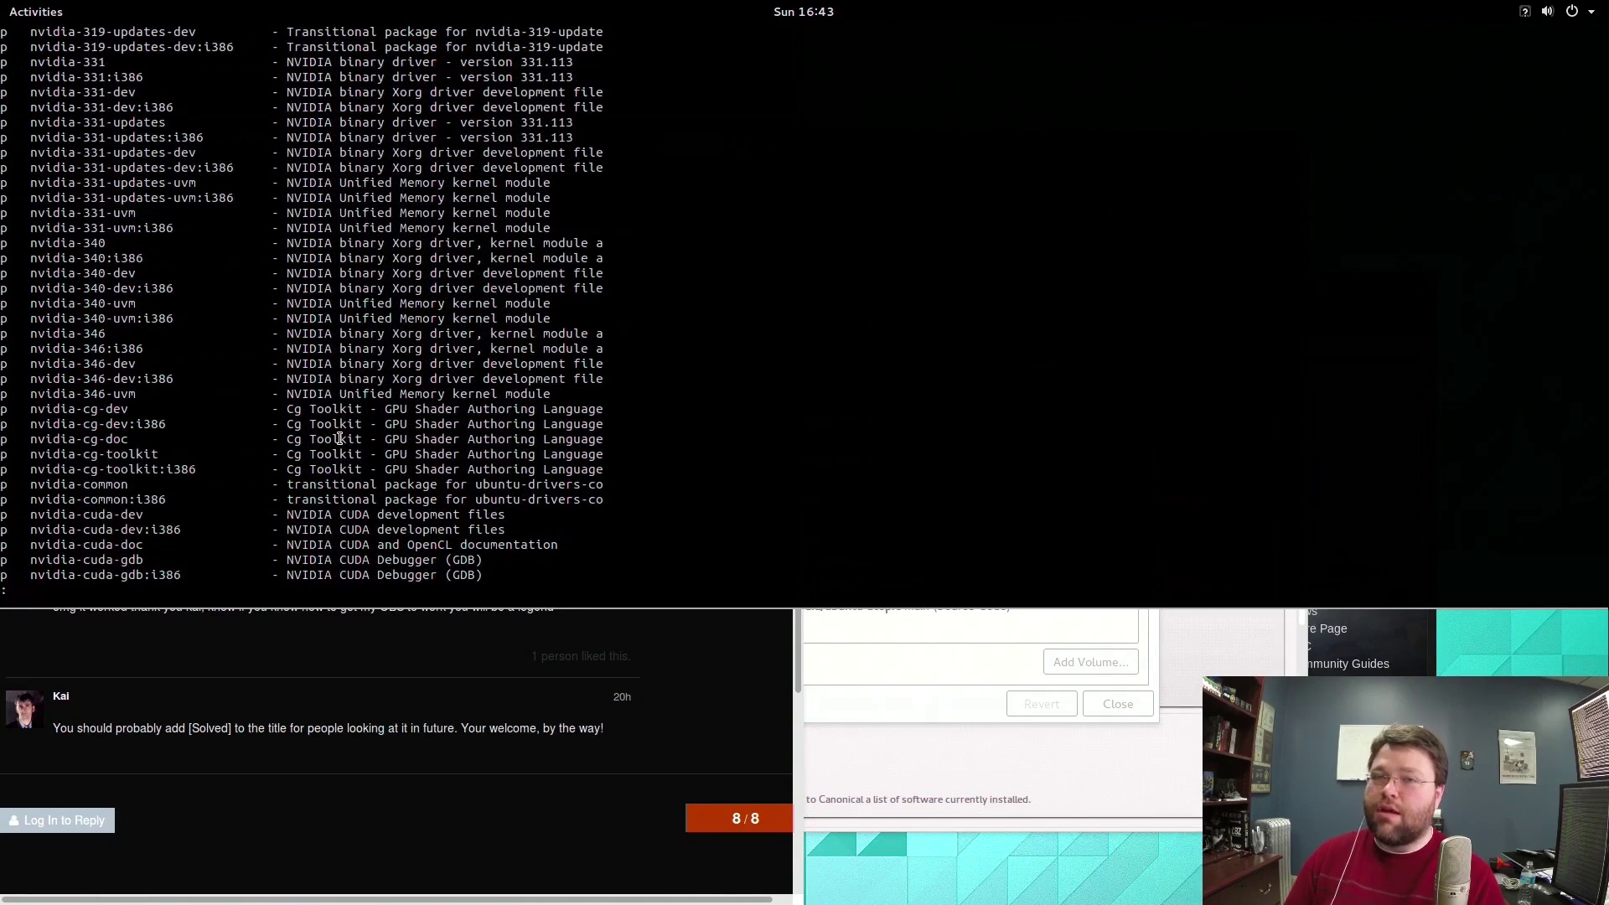
scroll(340, 439, down, 7)
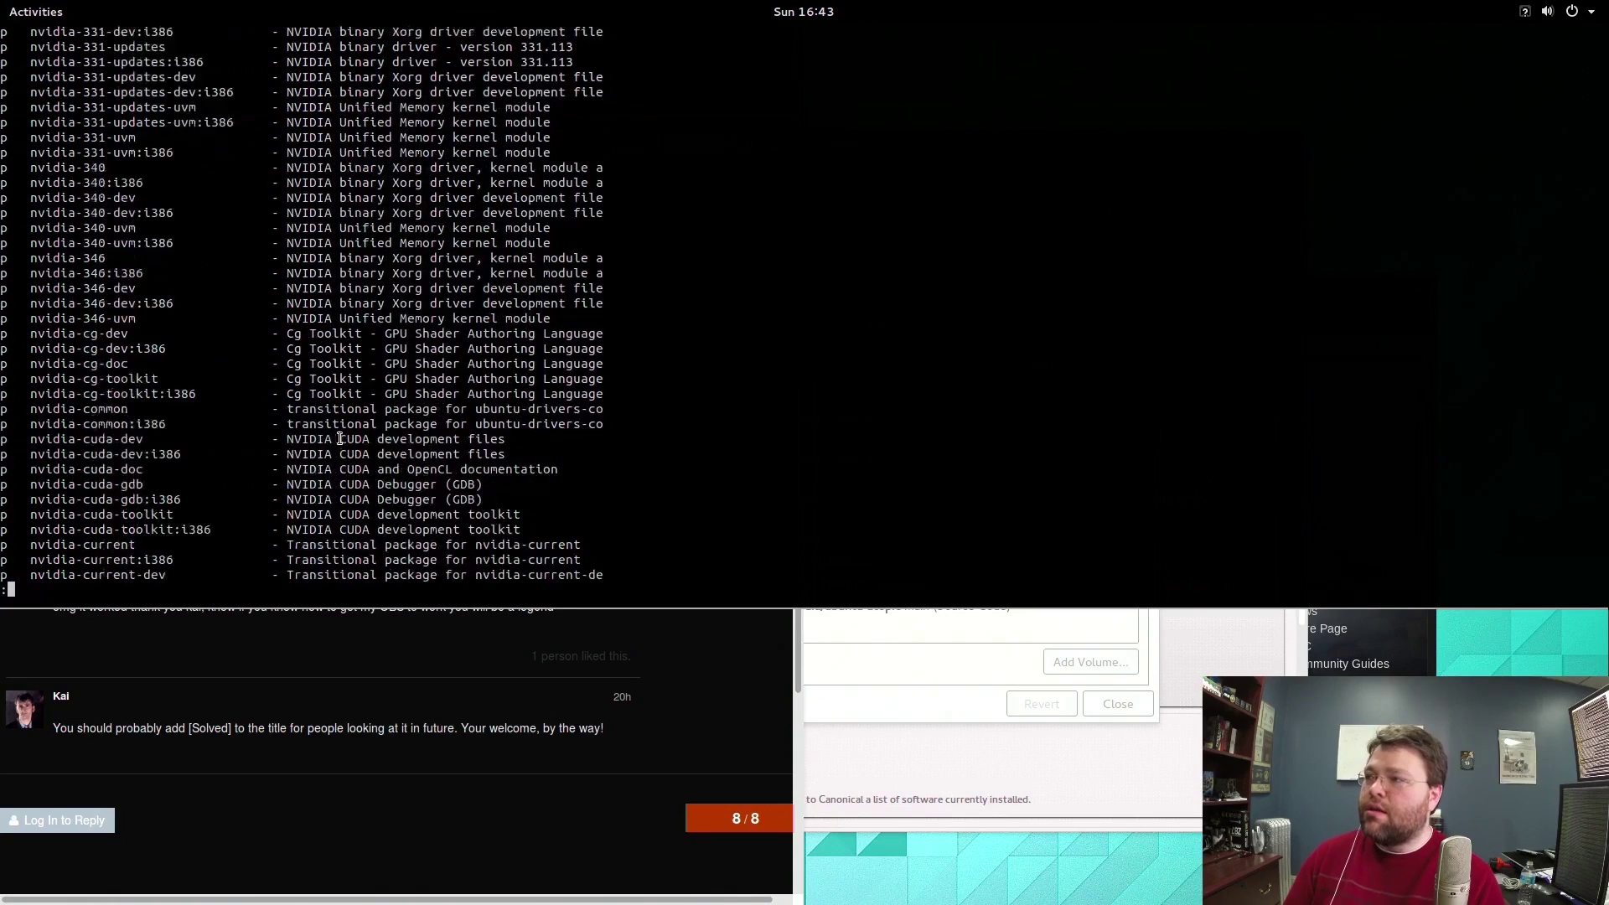
scroll(340, 439, down, 1)
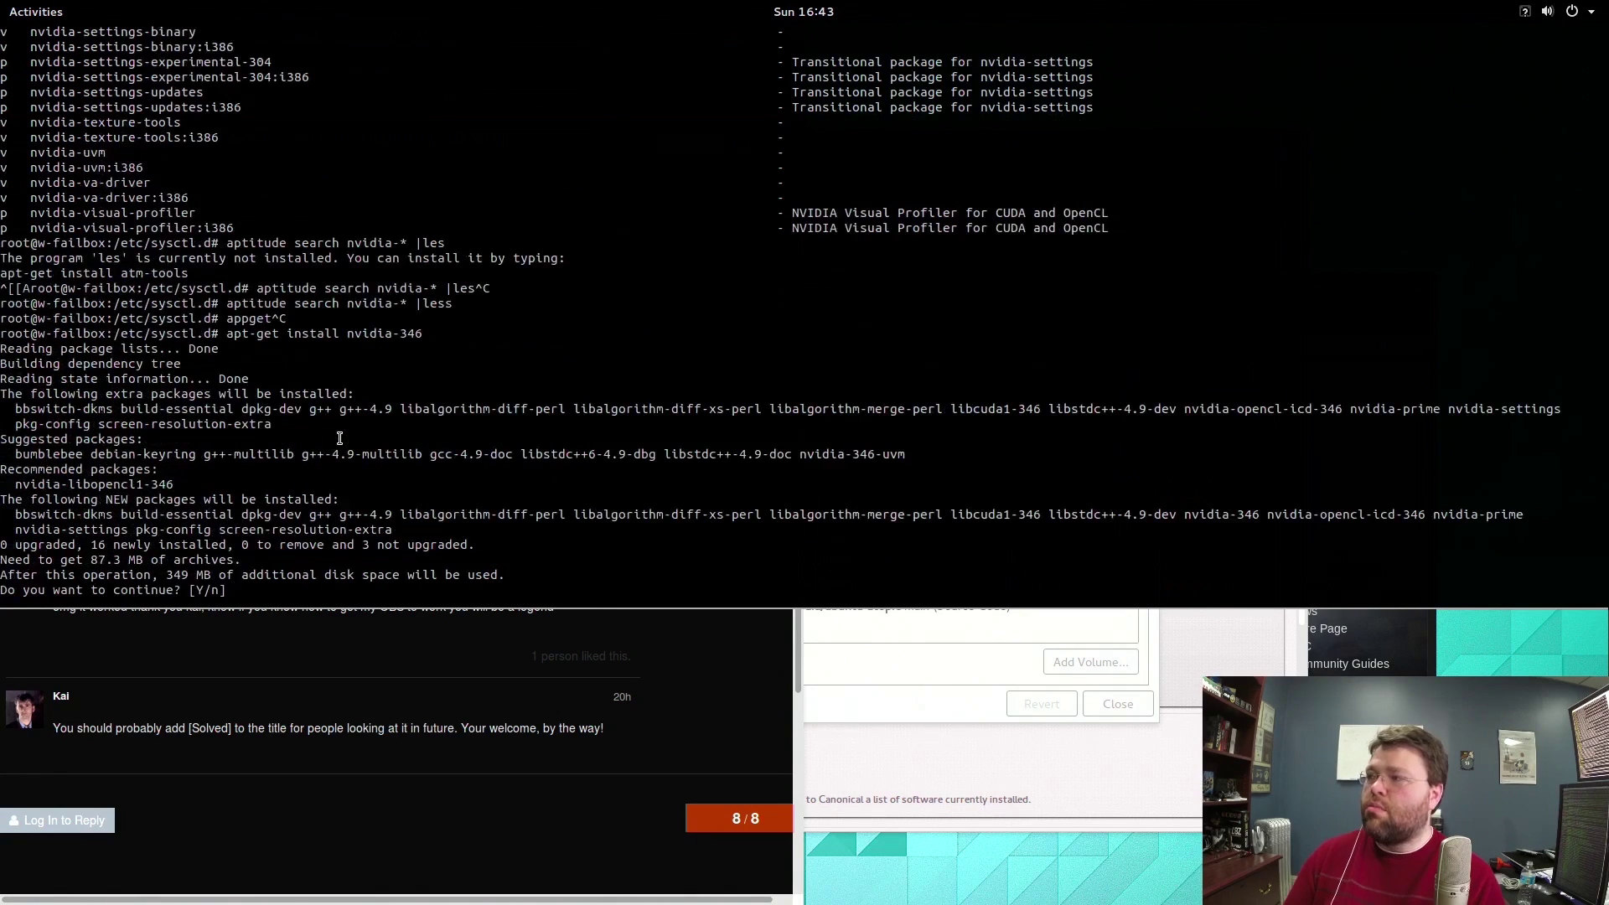
Answer y to install nvidia-346 with its 16 new packages (87.3 MB download).
text(y)
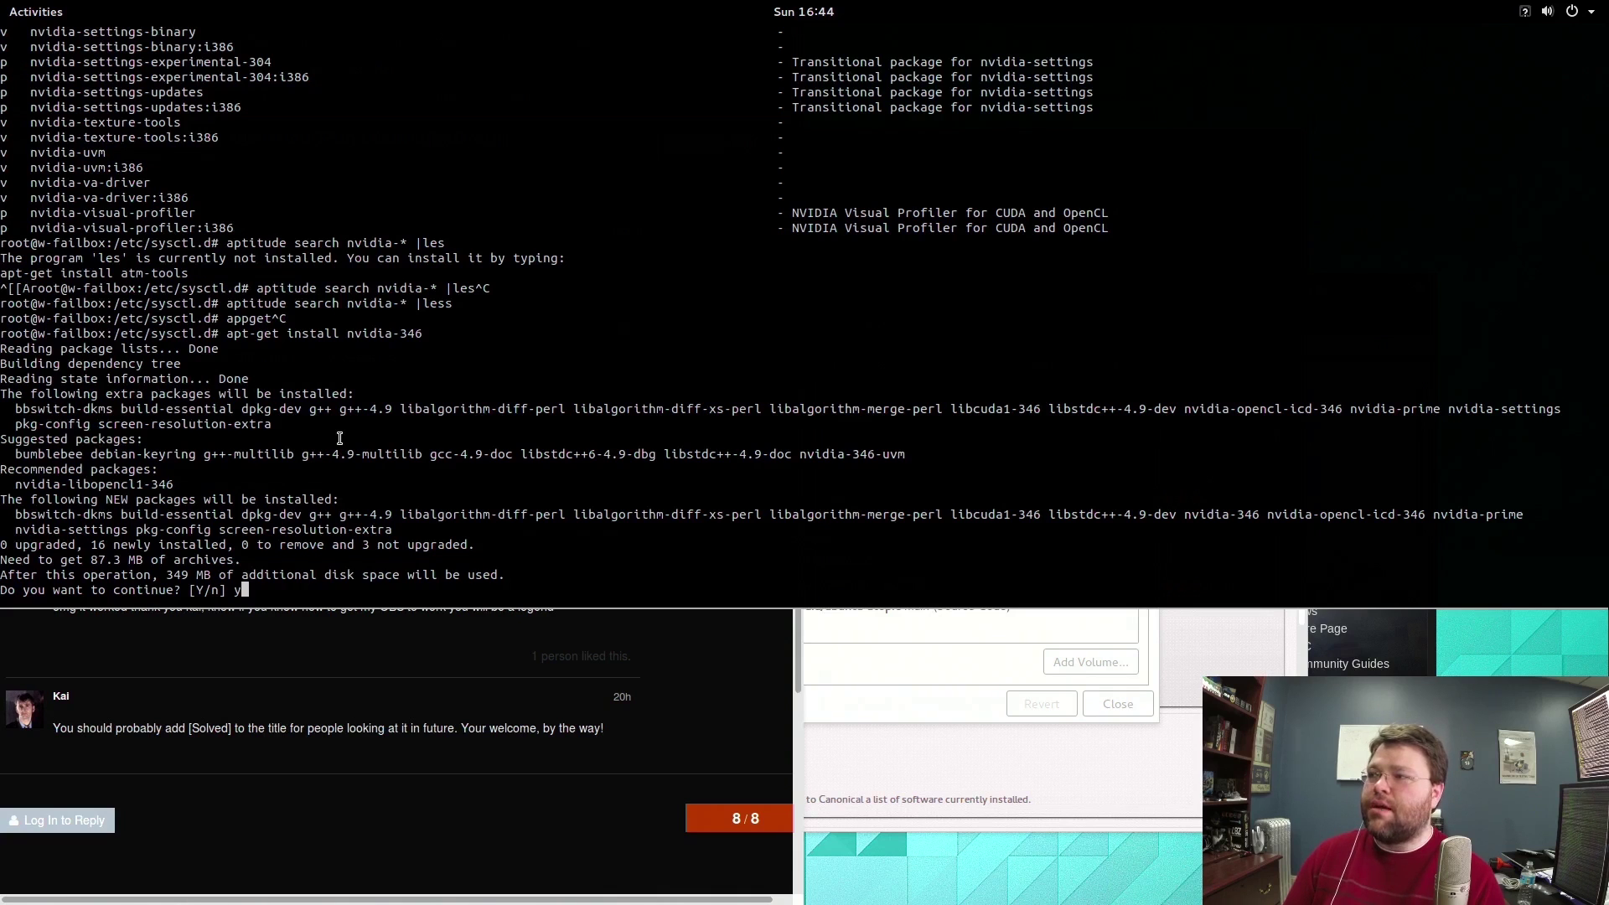
key(Return)
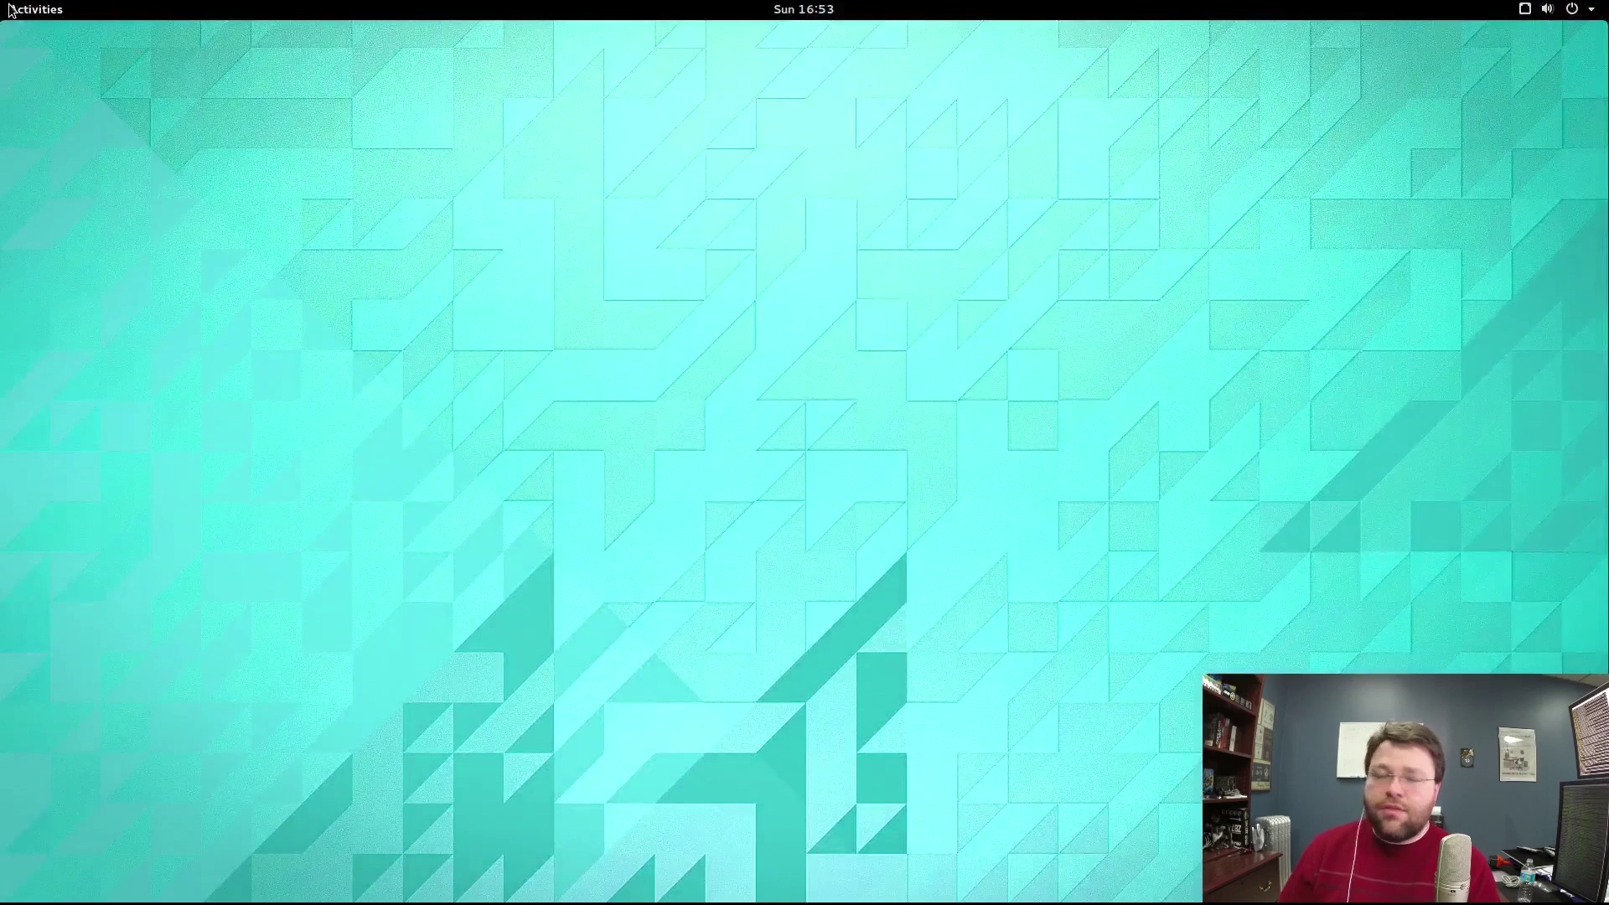
Dismiss the 'term' and 'steam' Activities searches and hide the F12 drop-down terminal.
mouse_move(6, 8)
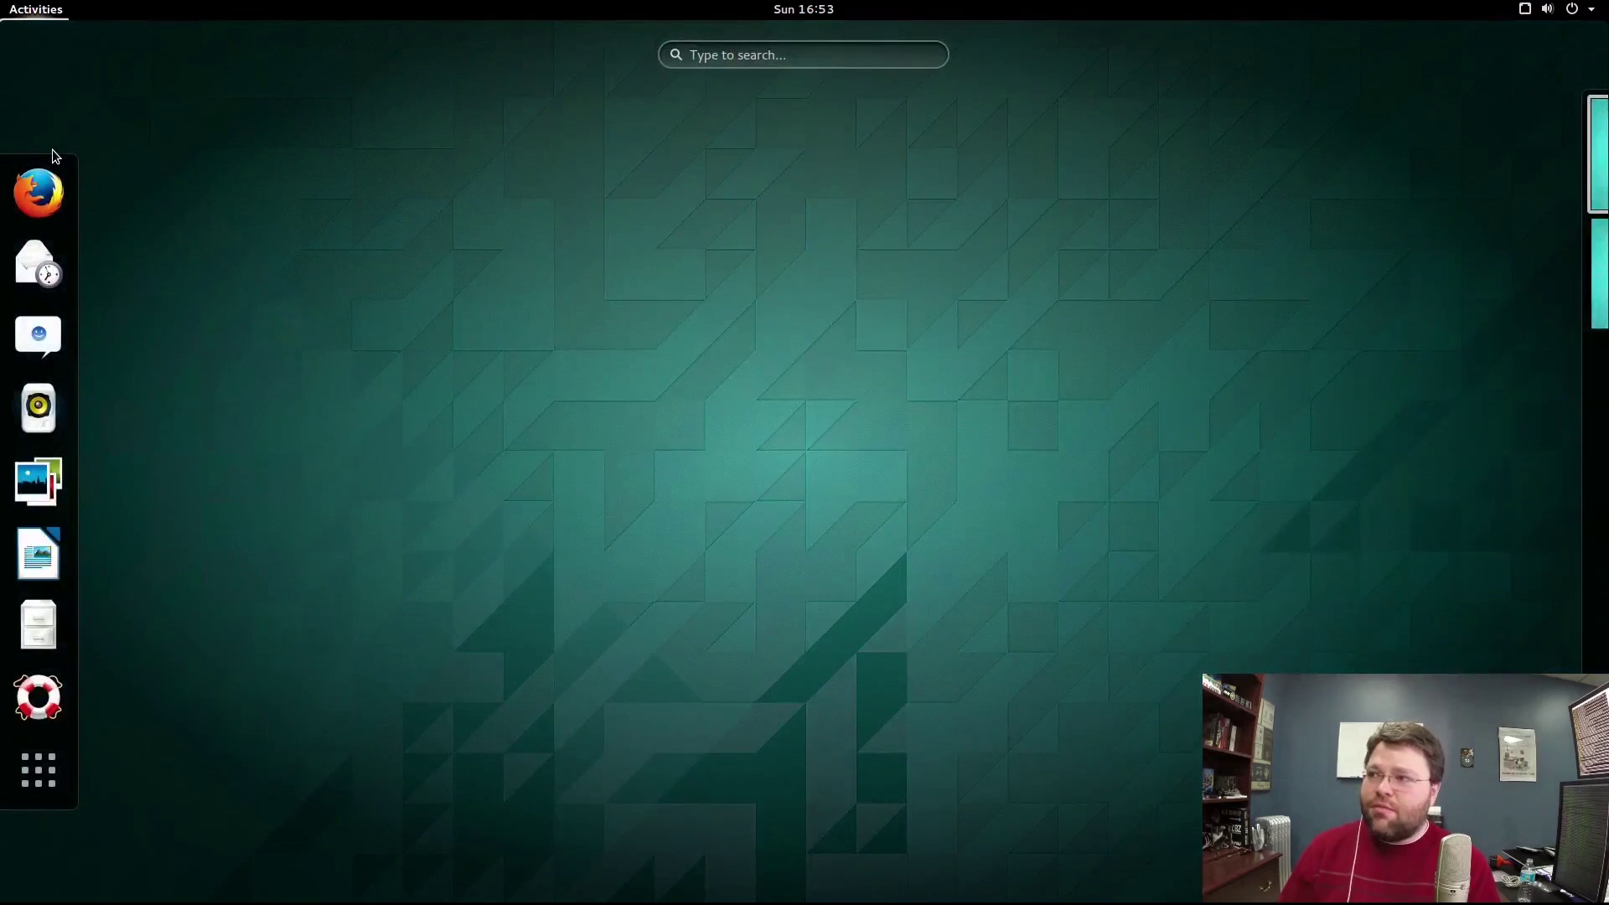
text(term)
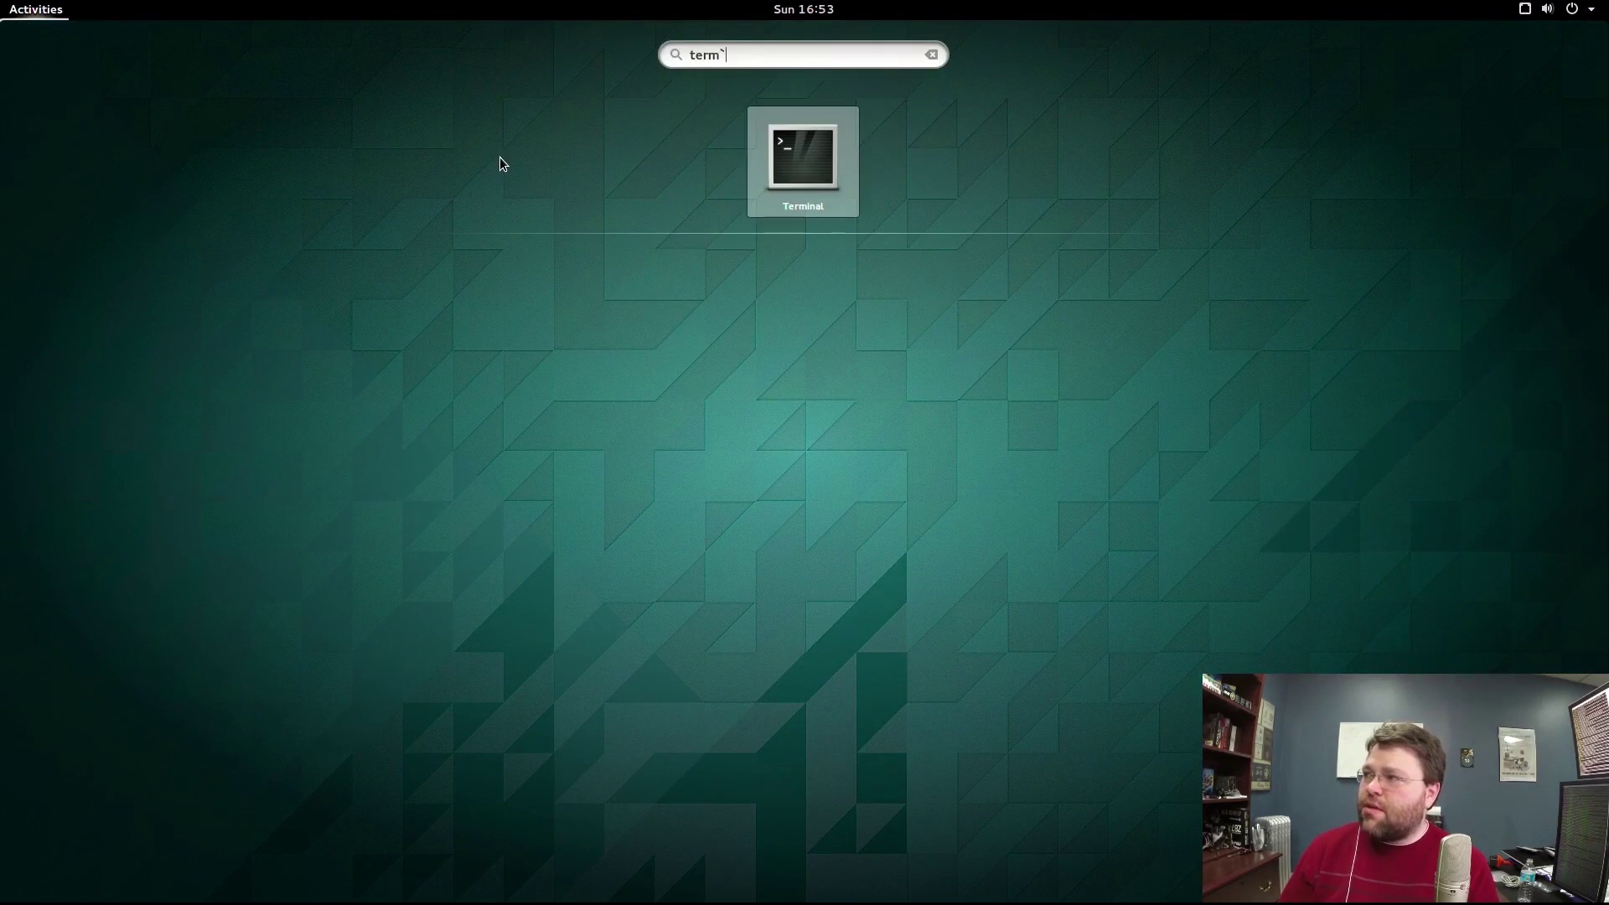
key(Return)
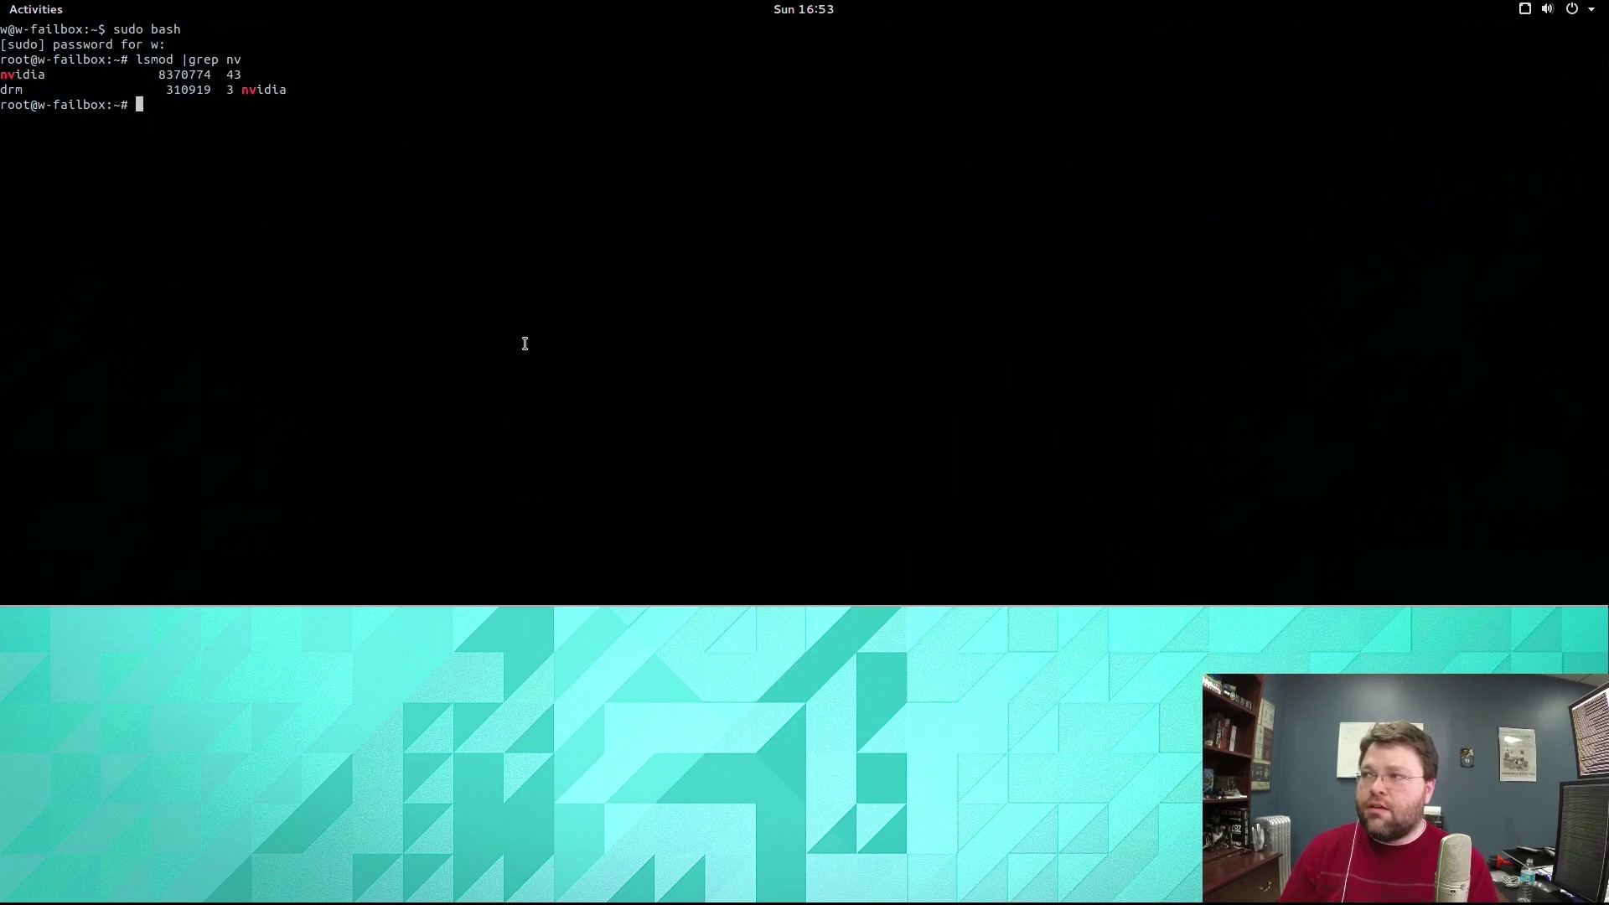
key(F12)
key(super)
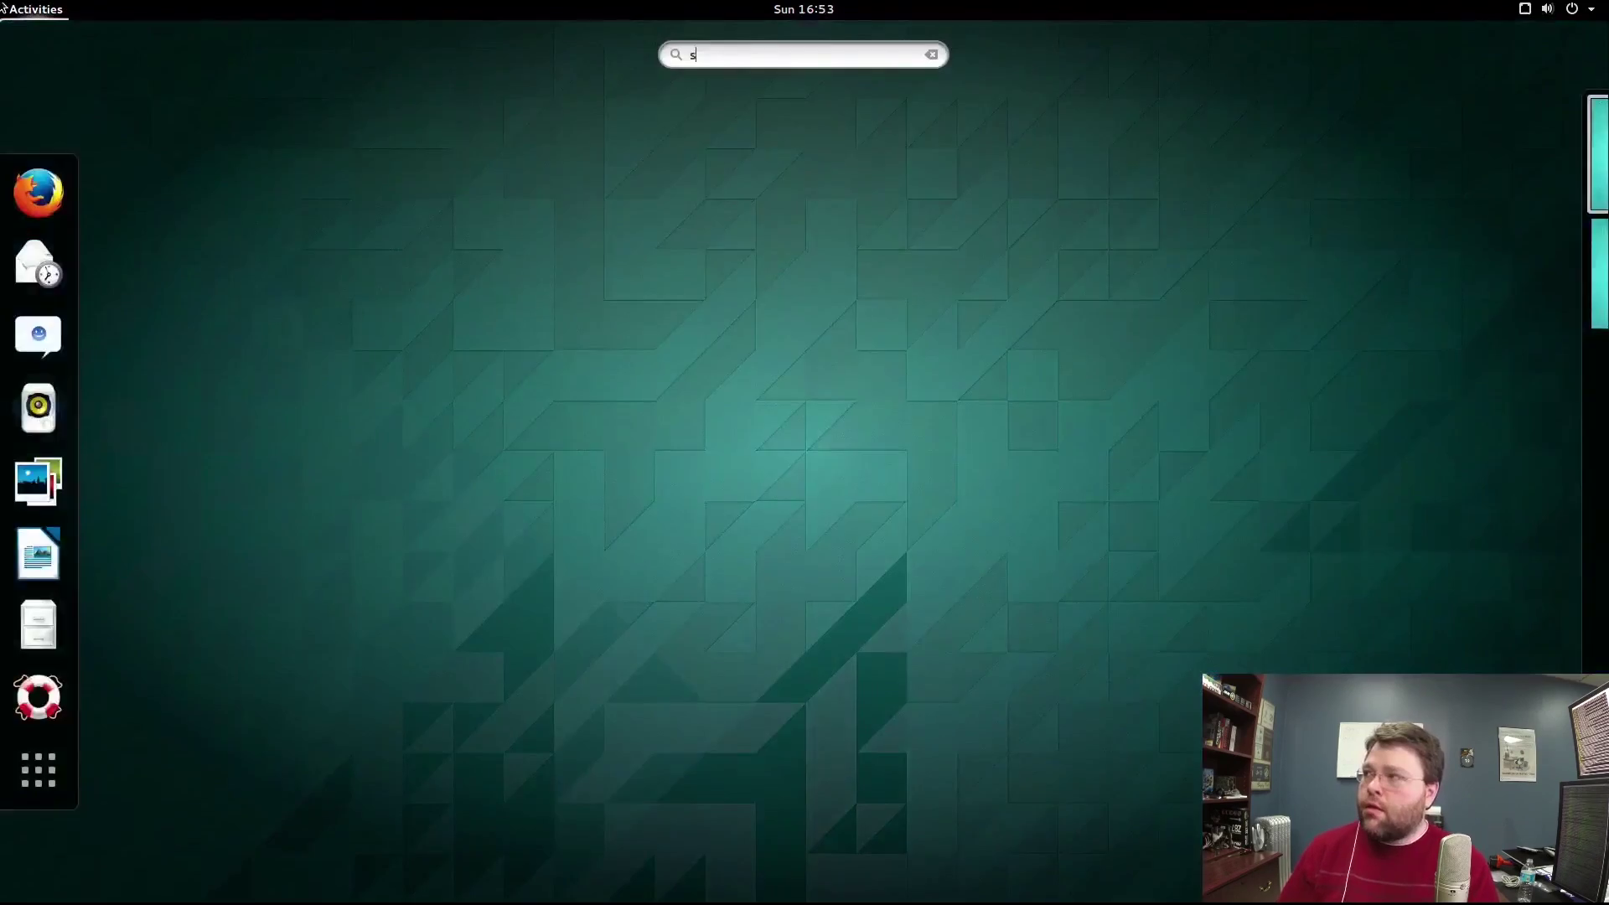
text(steam)
key(Return)
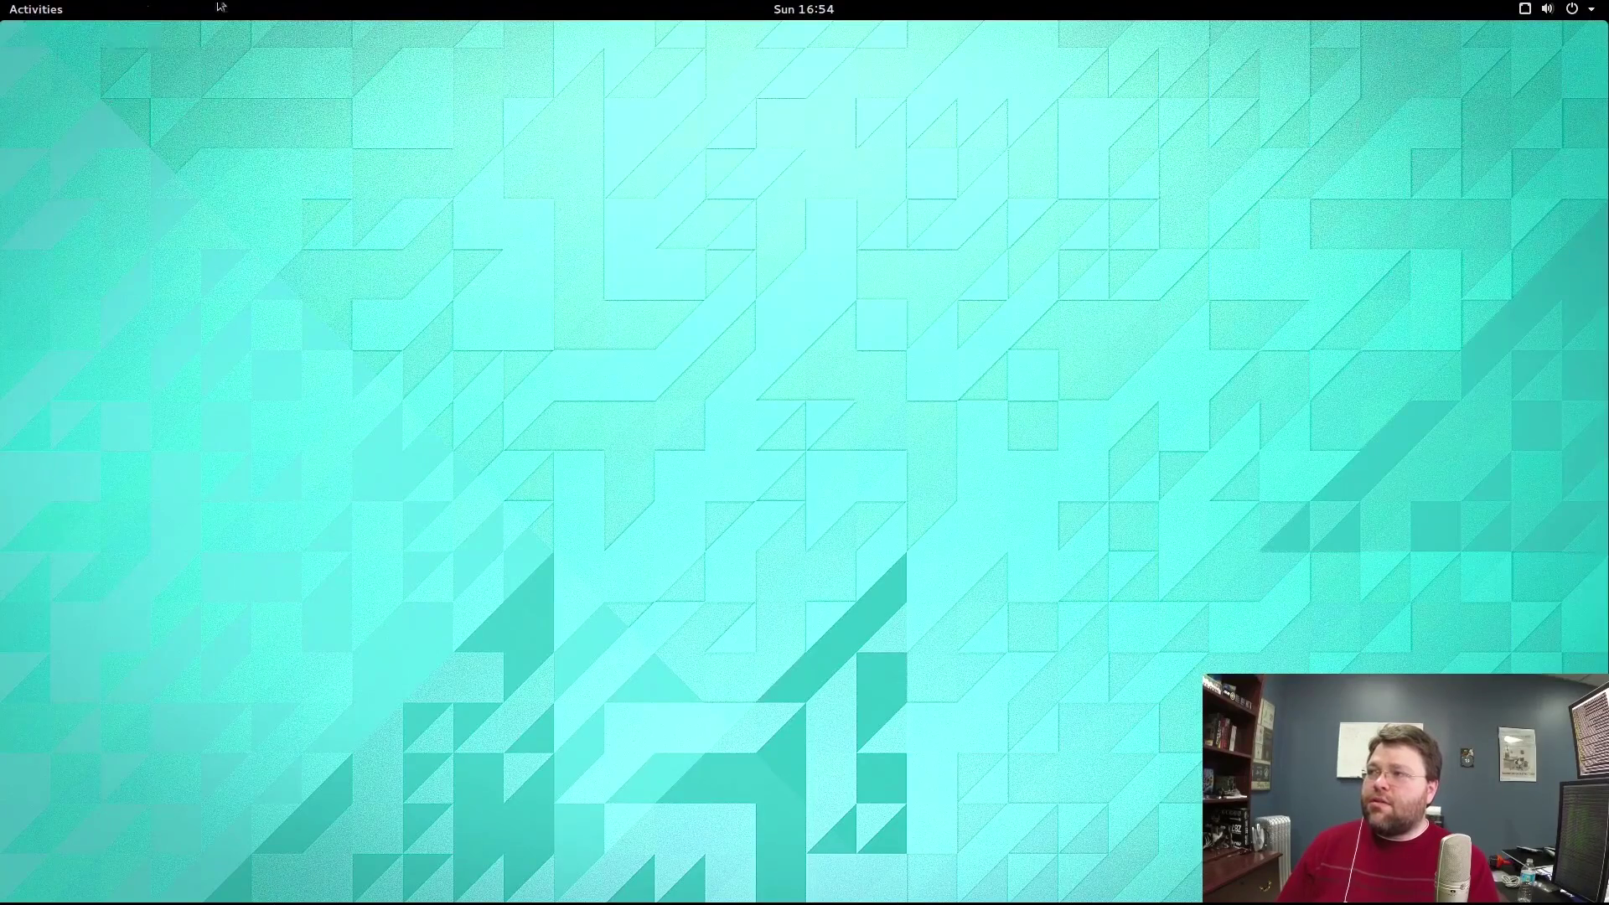
mouse_move(1, 2)
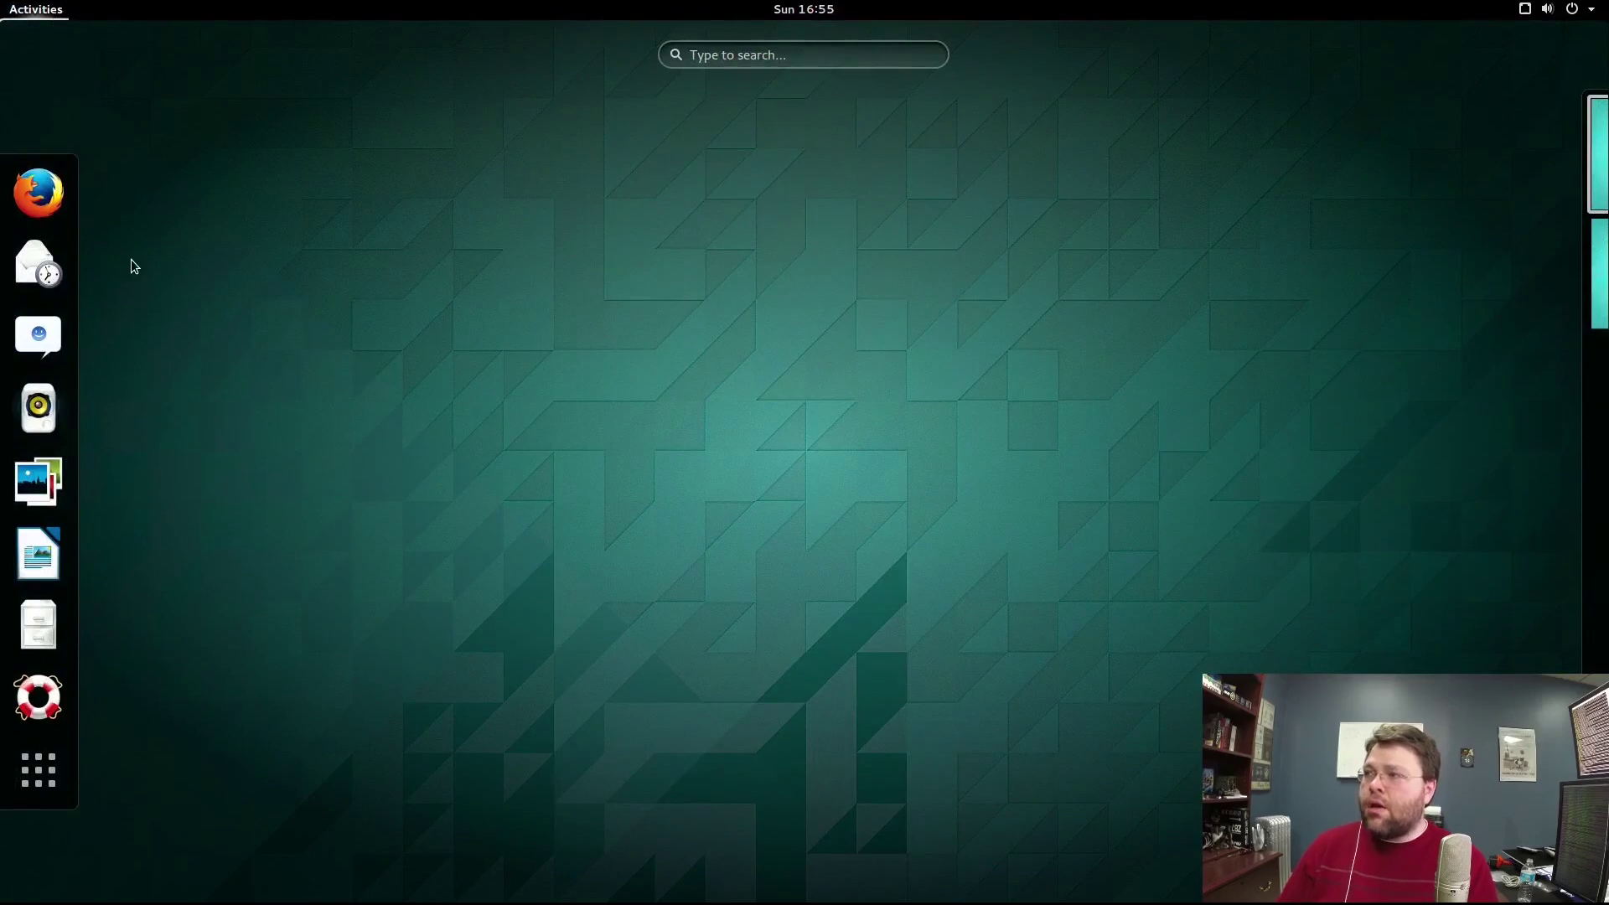
click(402, 357)
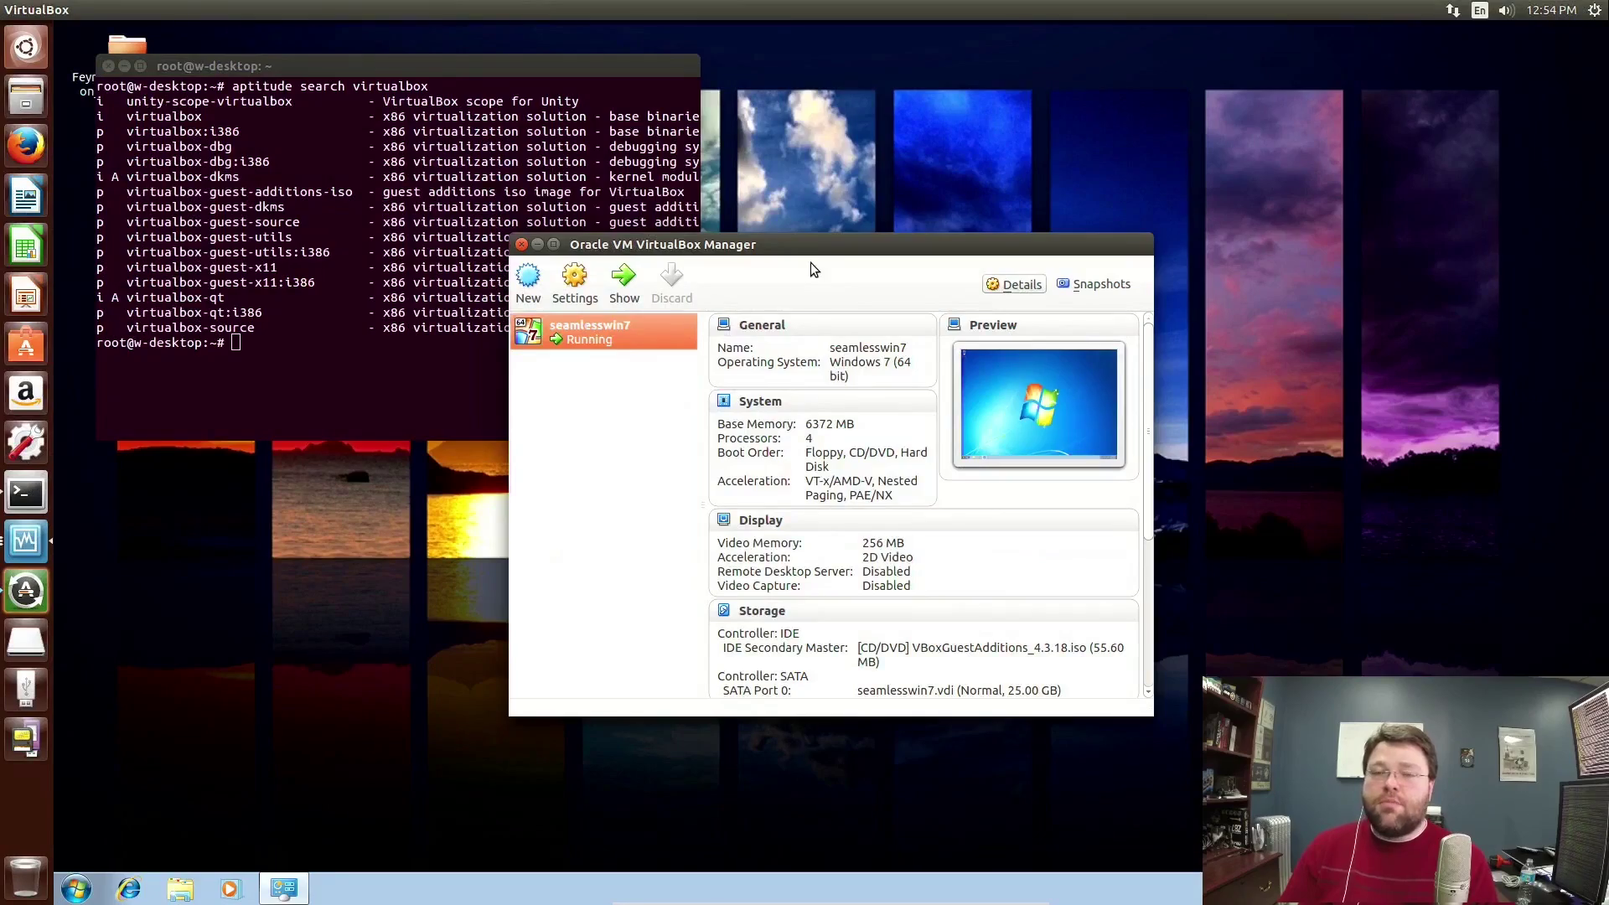
Start a new virtual machine named 'test' with version Windows 7 (64 bit).
drag(791, 265, 744, 267)
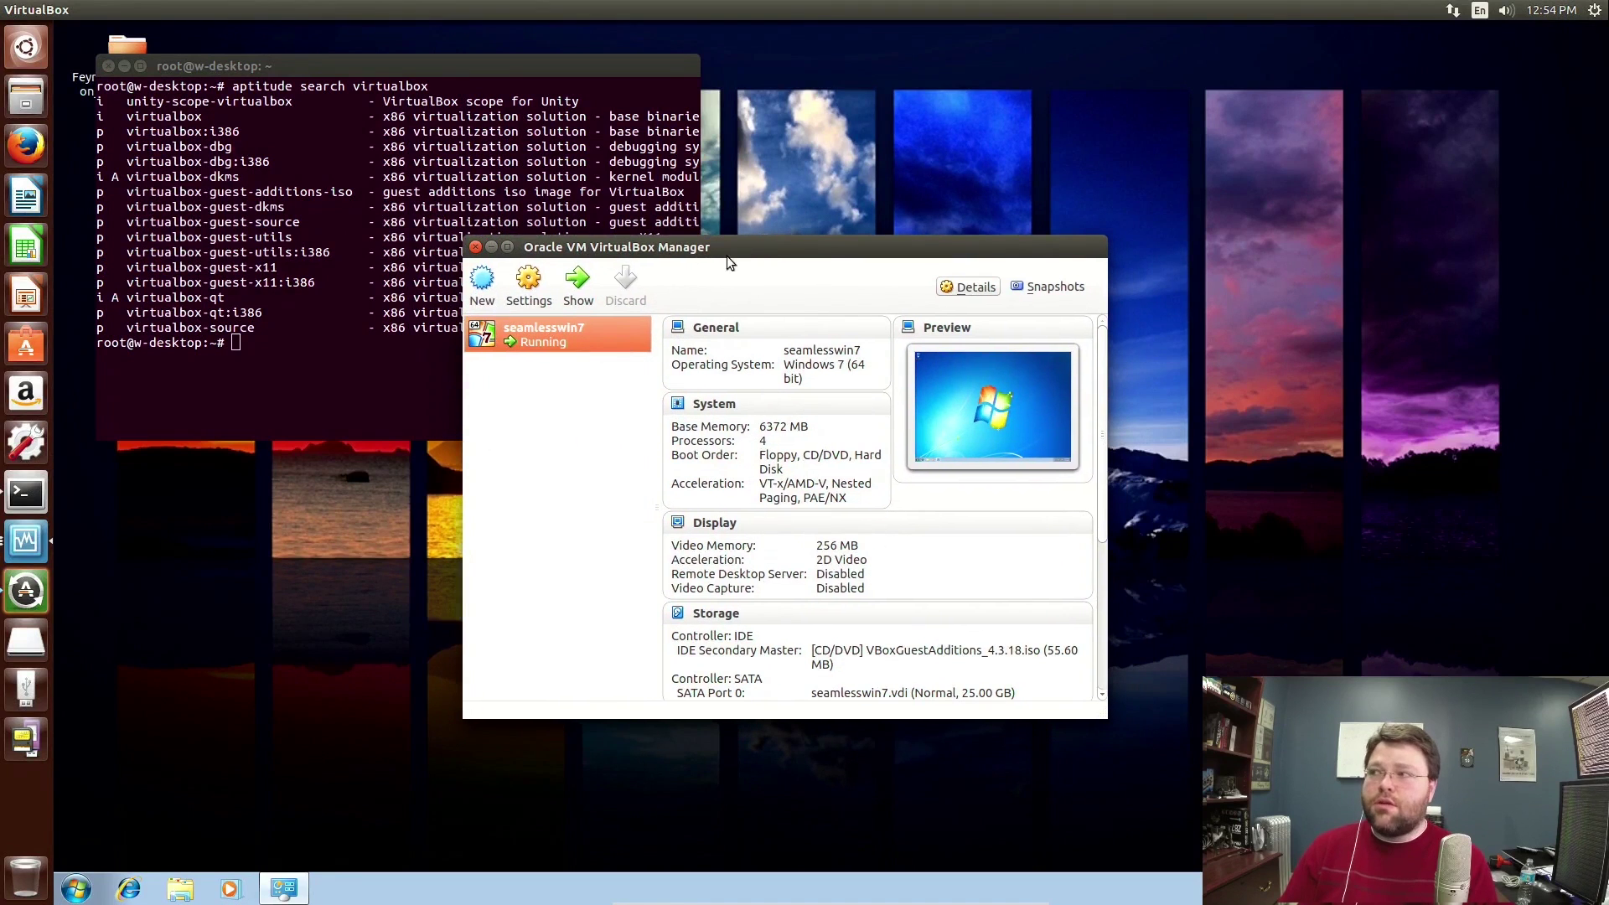
click(479, 295)
text(test)
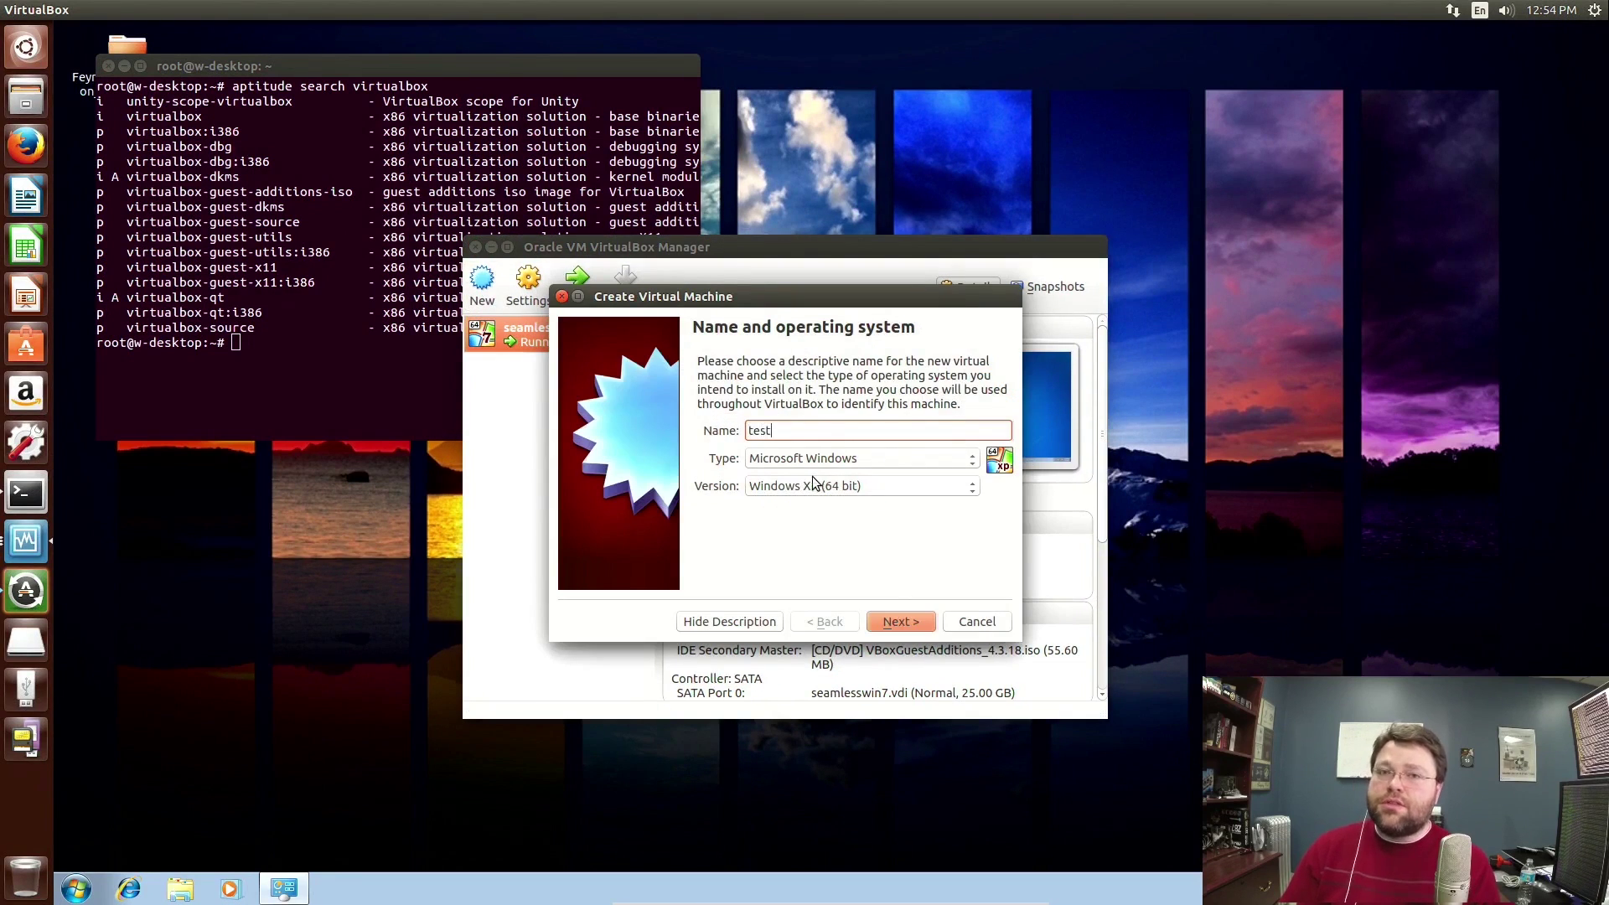
click(801, 486)
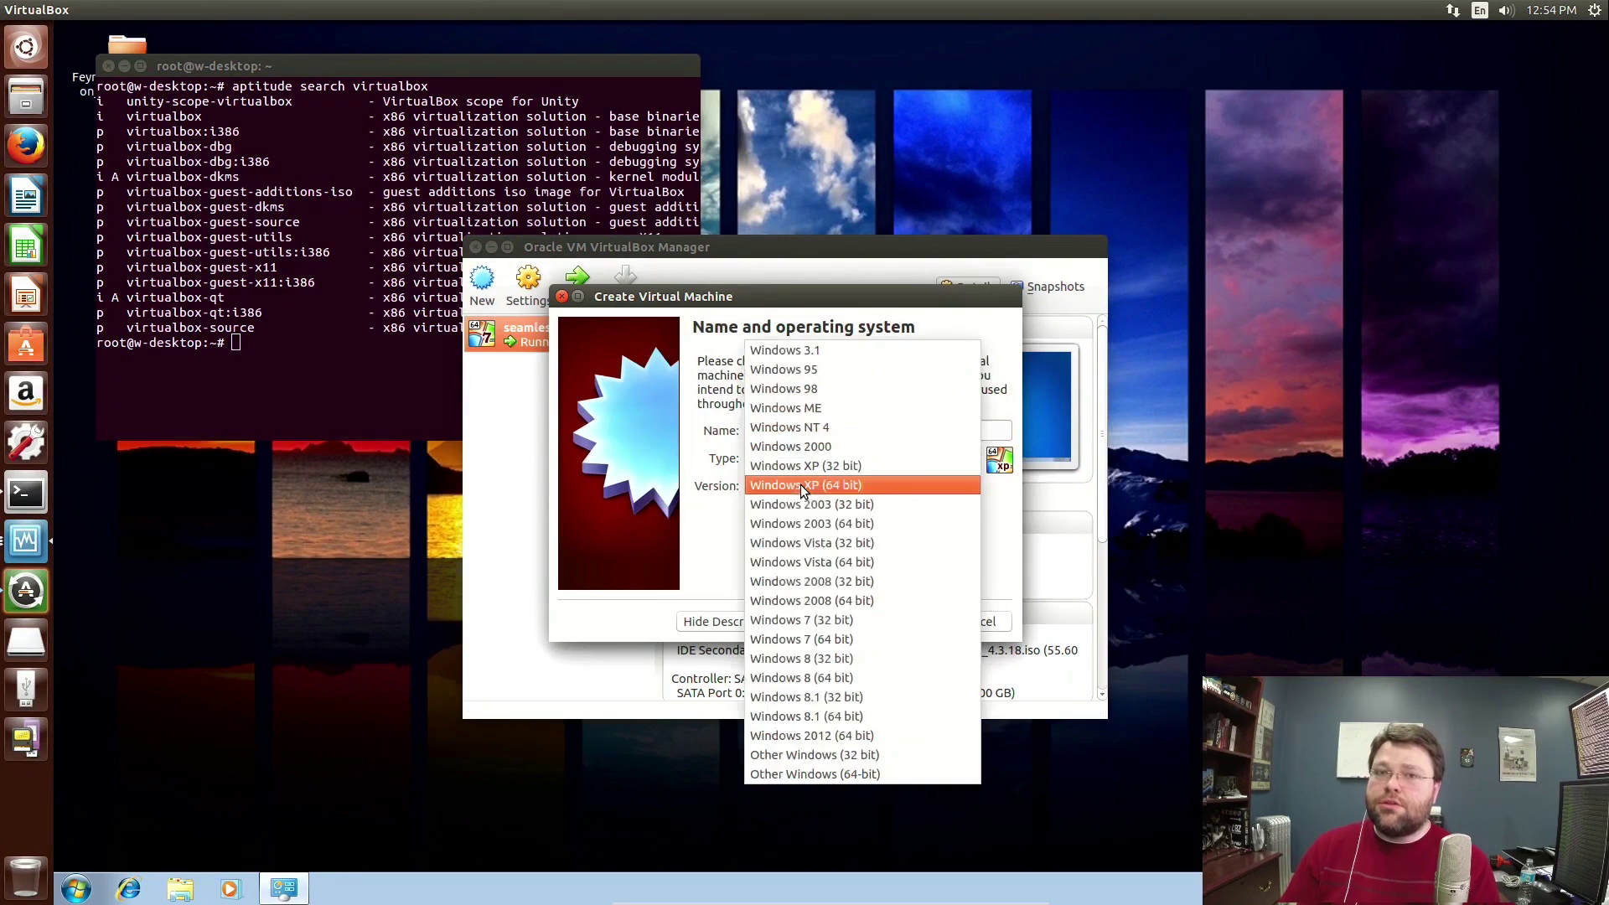
click(818, 639)
click(892, 624)
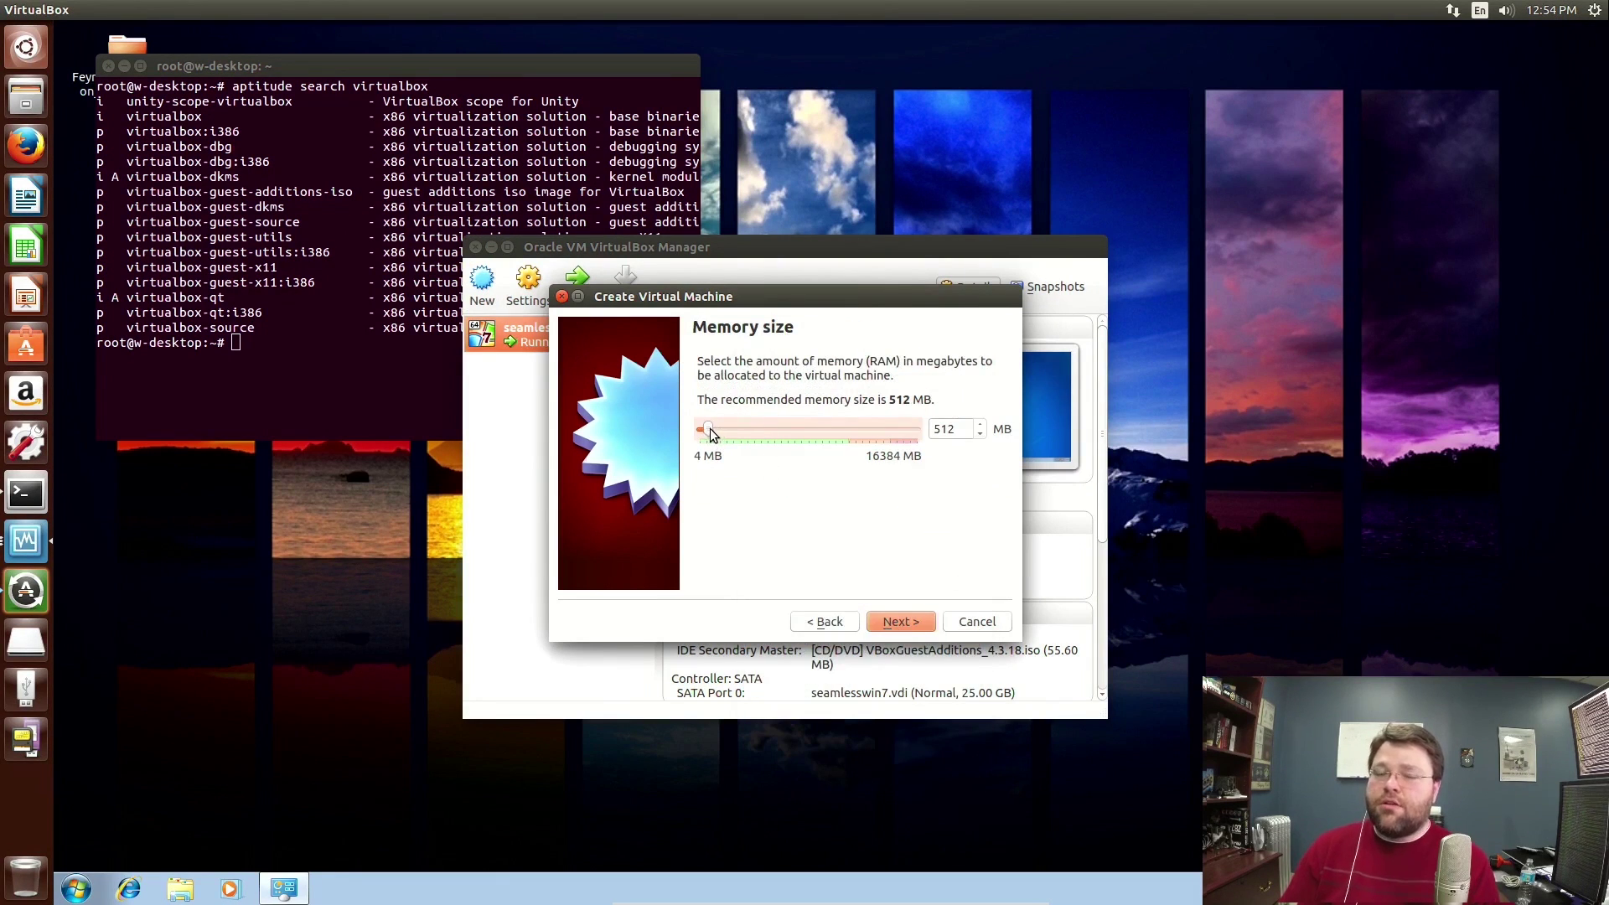
Set the test machine's memory to 5526 MB.
drag(711, 429, 785, 431)
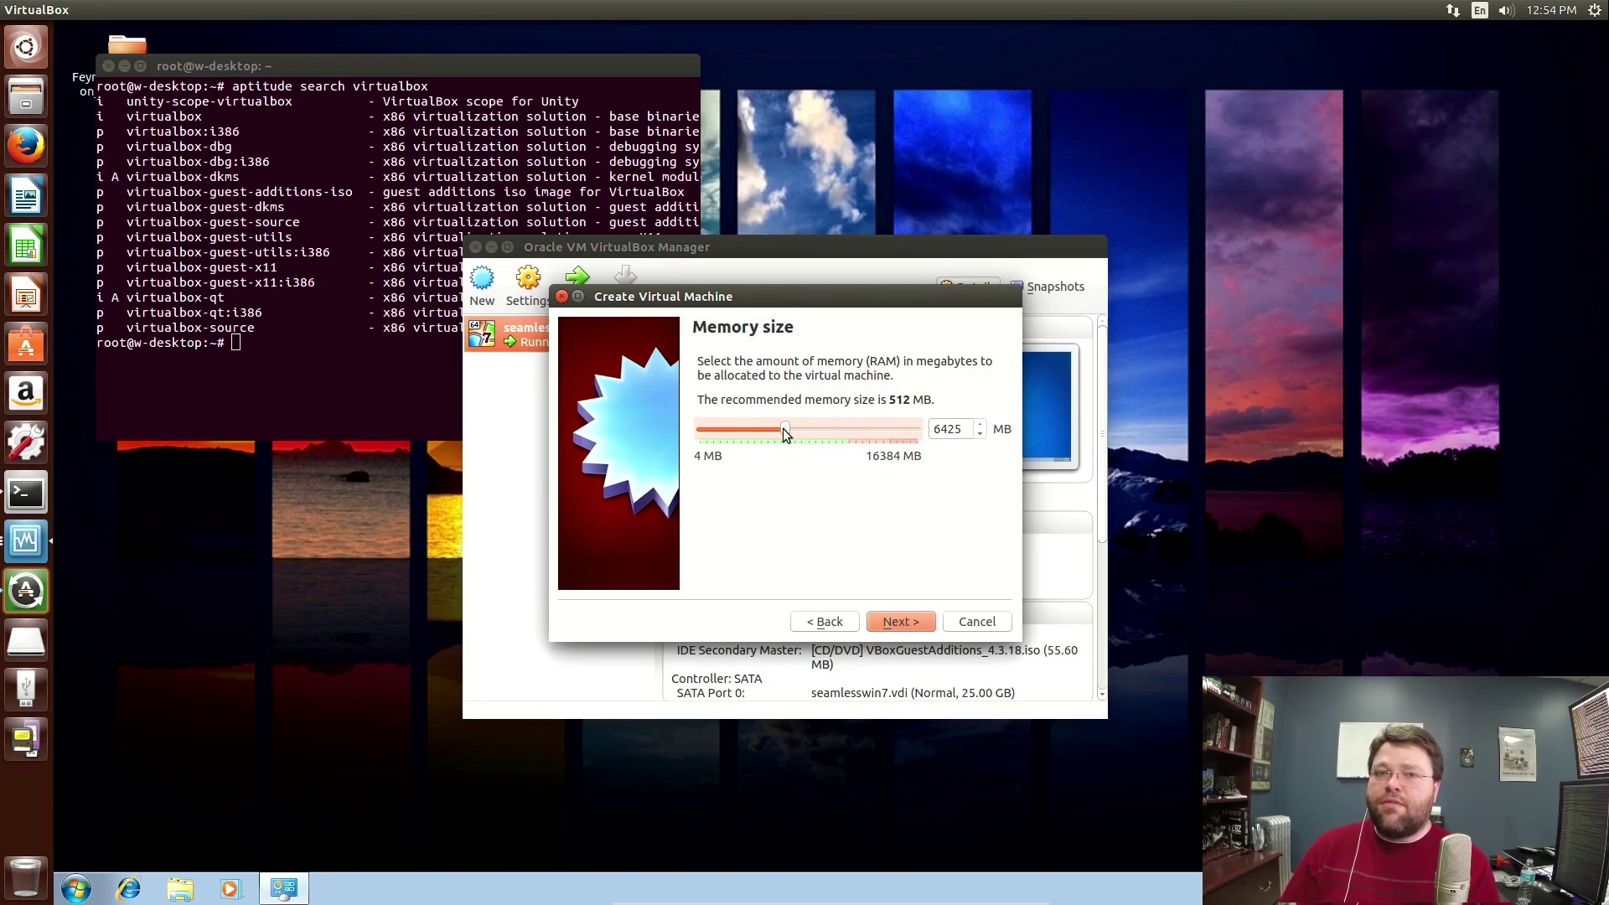
drag(785, 433, 773, 434)
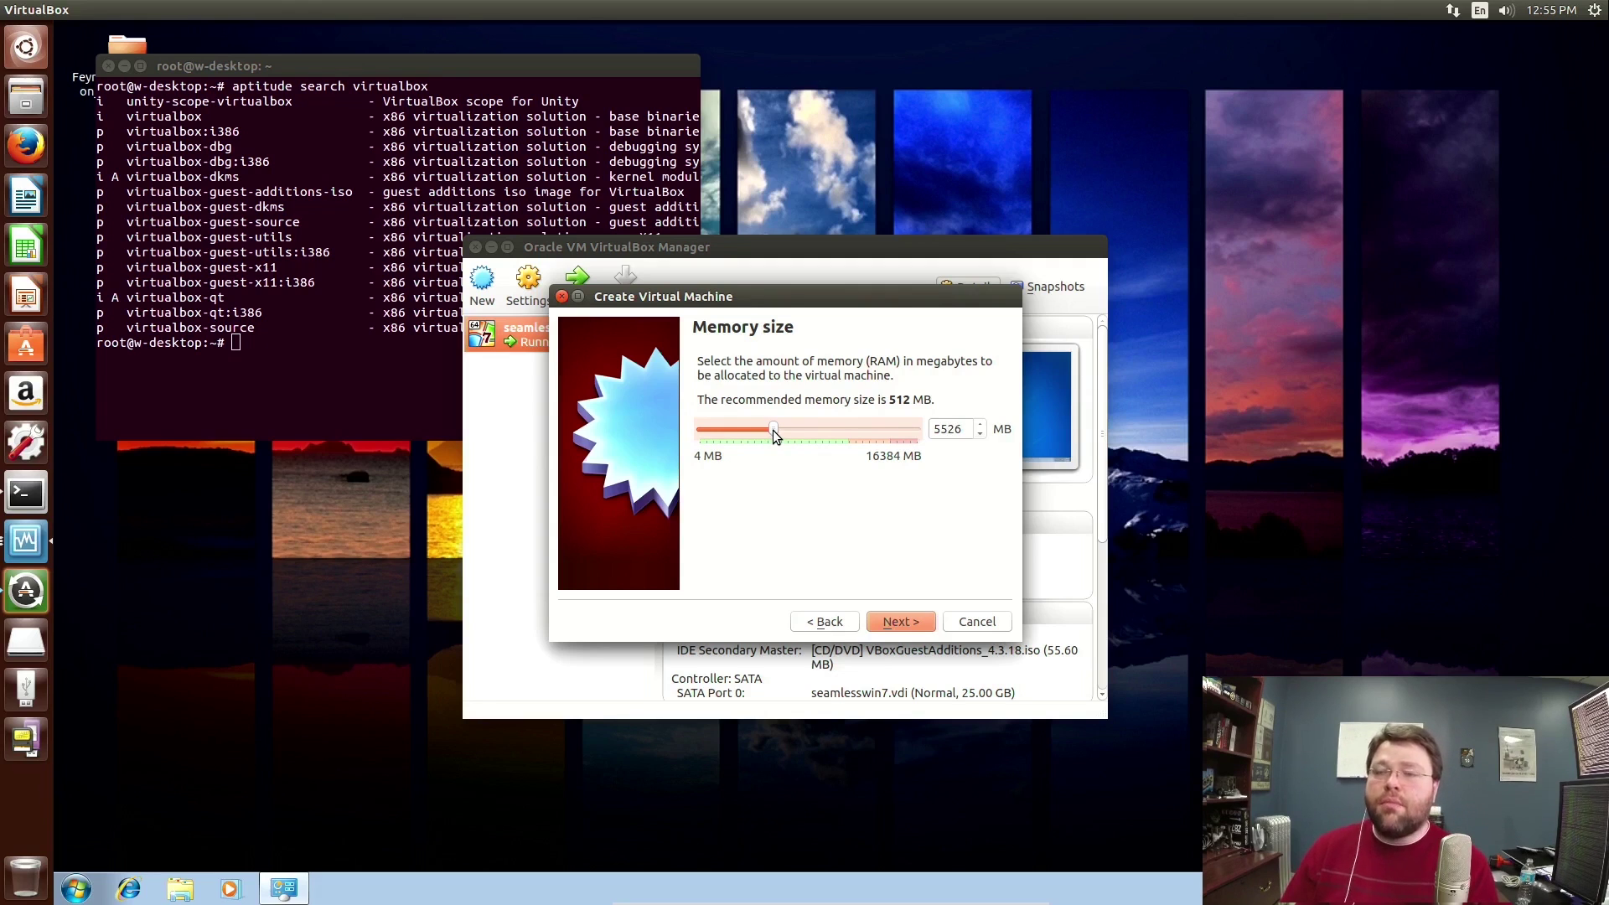
click(894, 623)
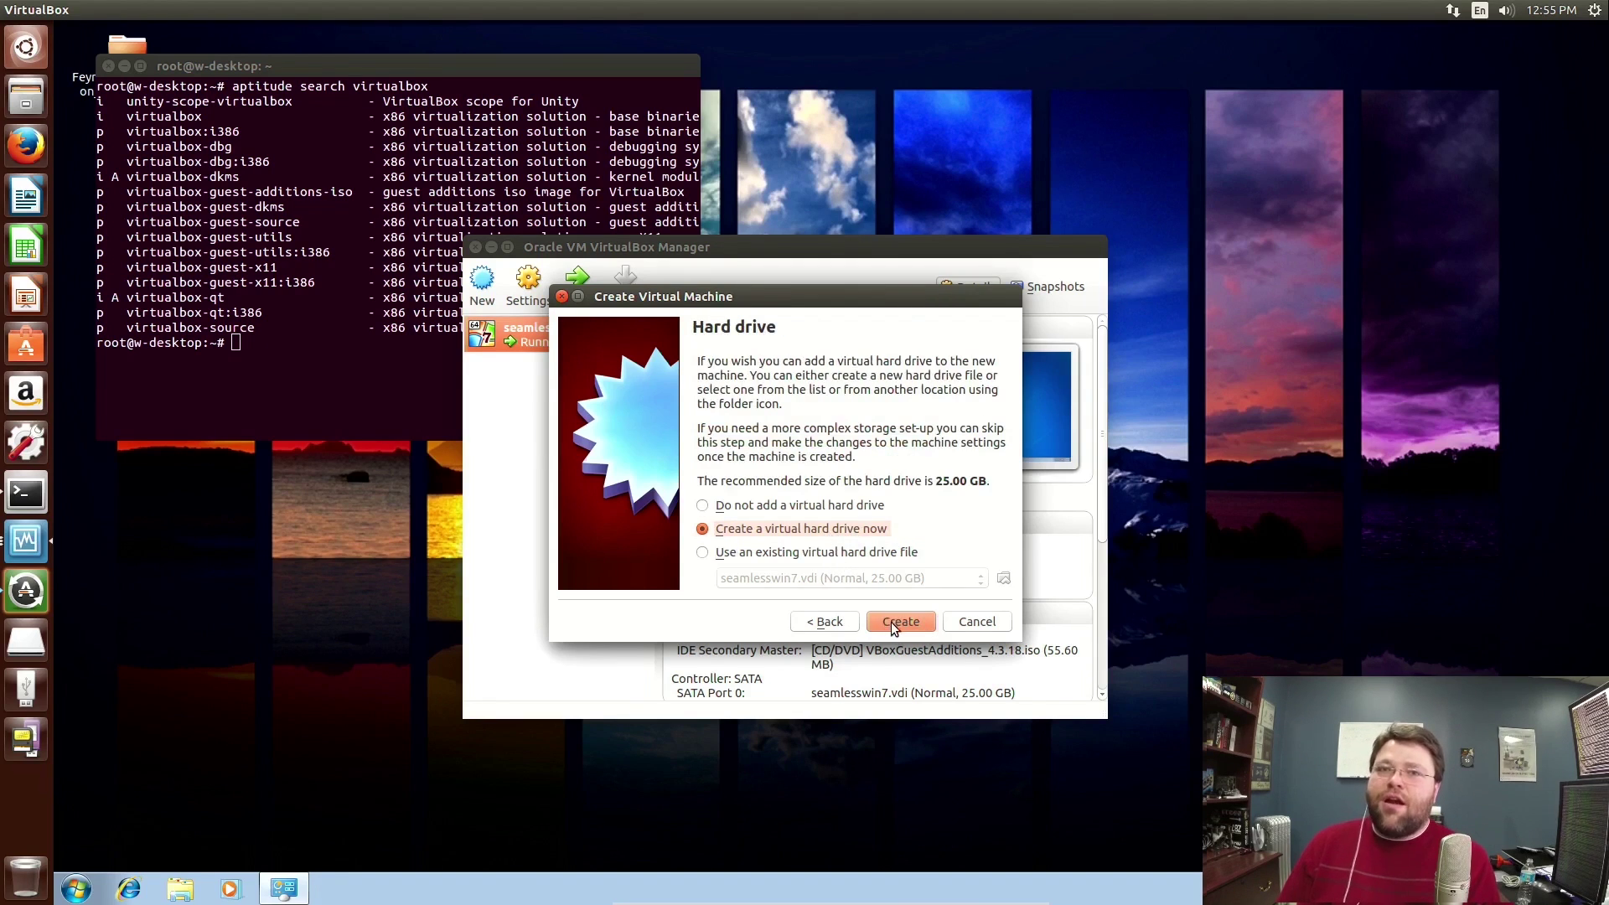
Create a 25.00 GB dynamically allocated VDI disk named 'test' for the machine.
click(893, 627)
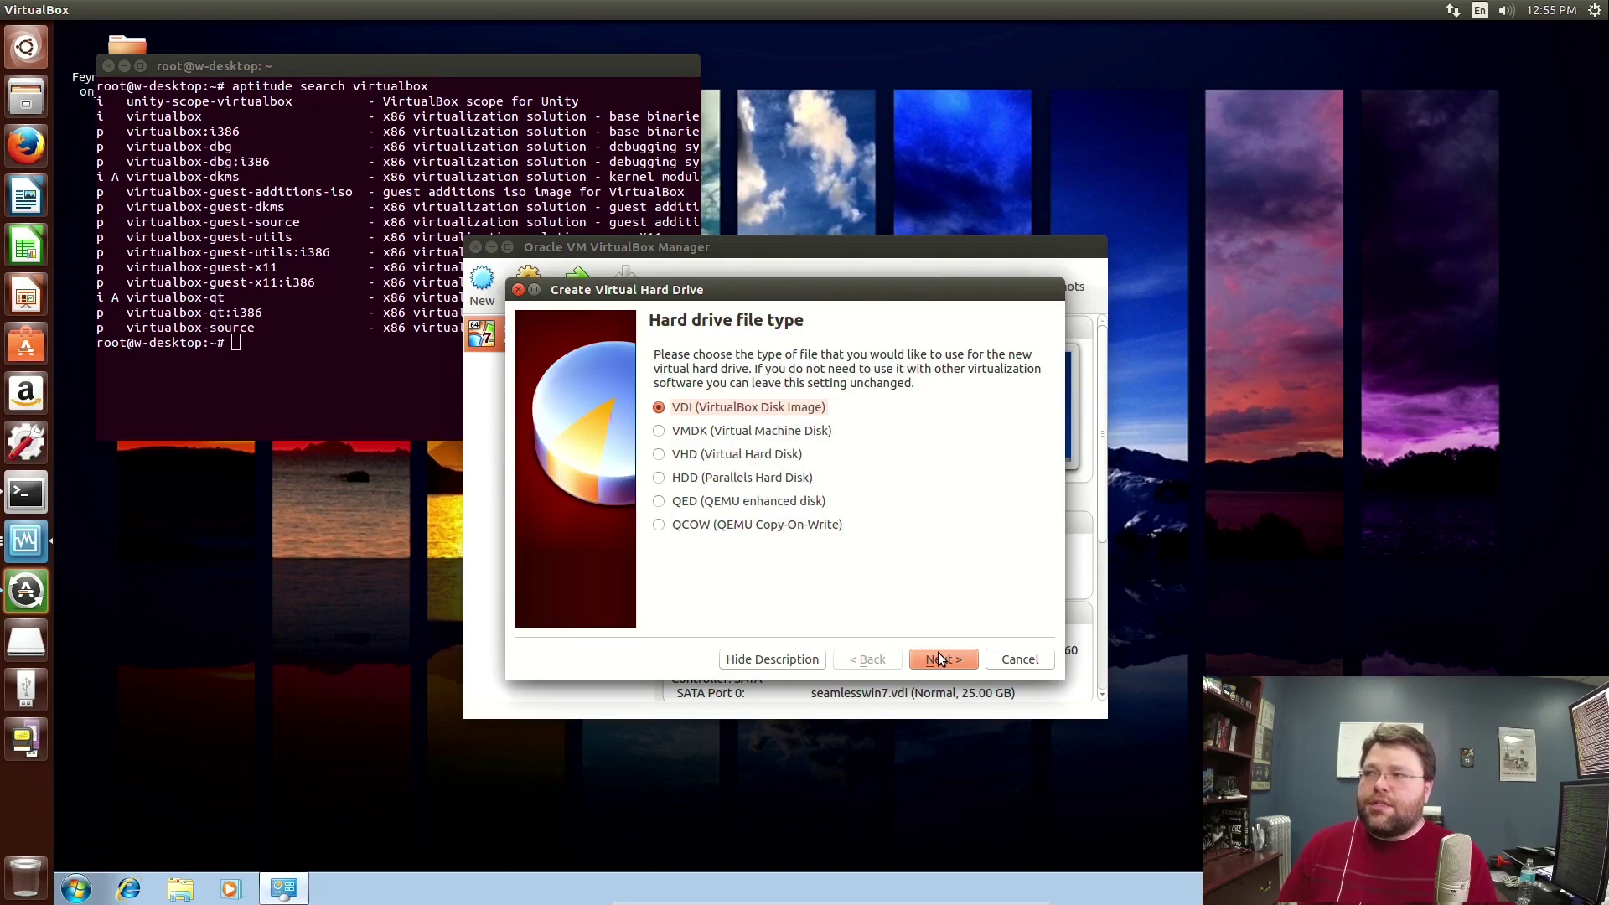
click(940, 659)
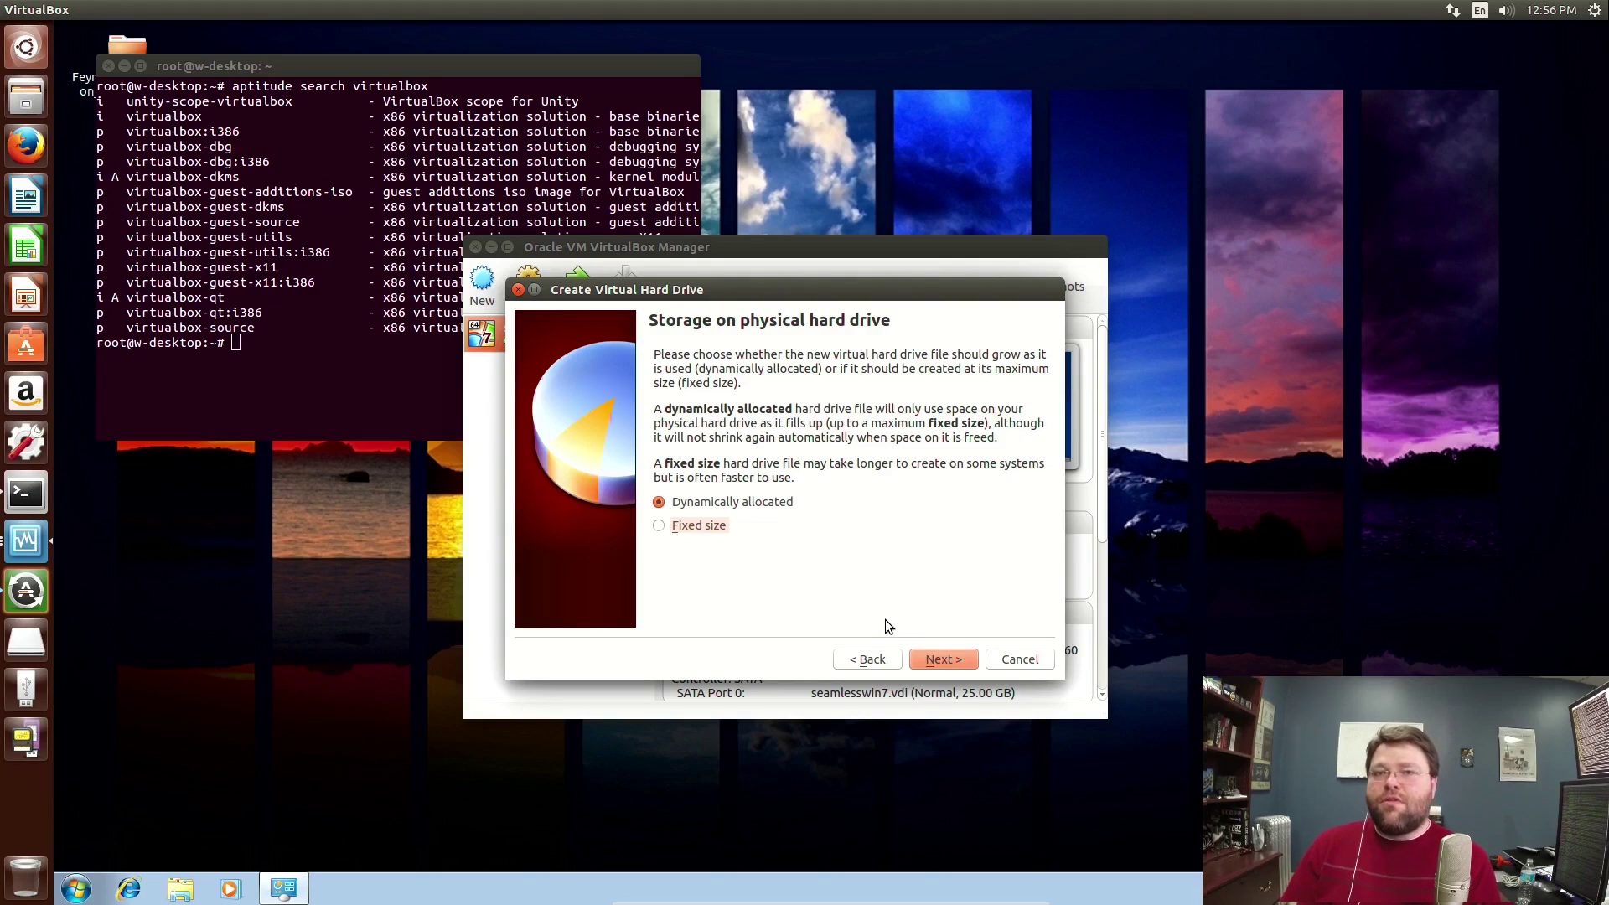
click(937, 667)
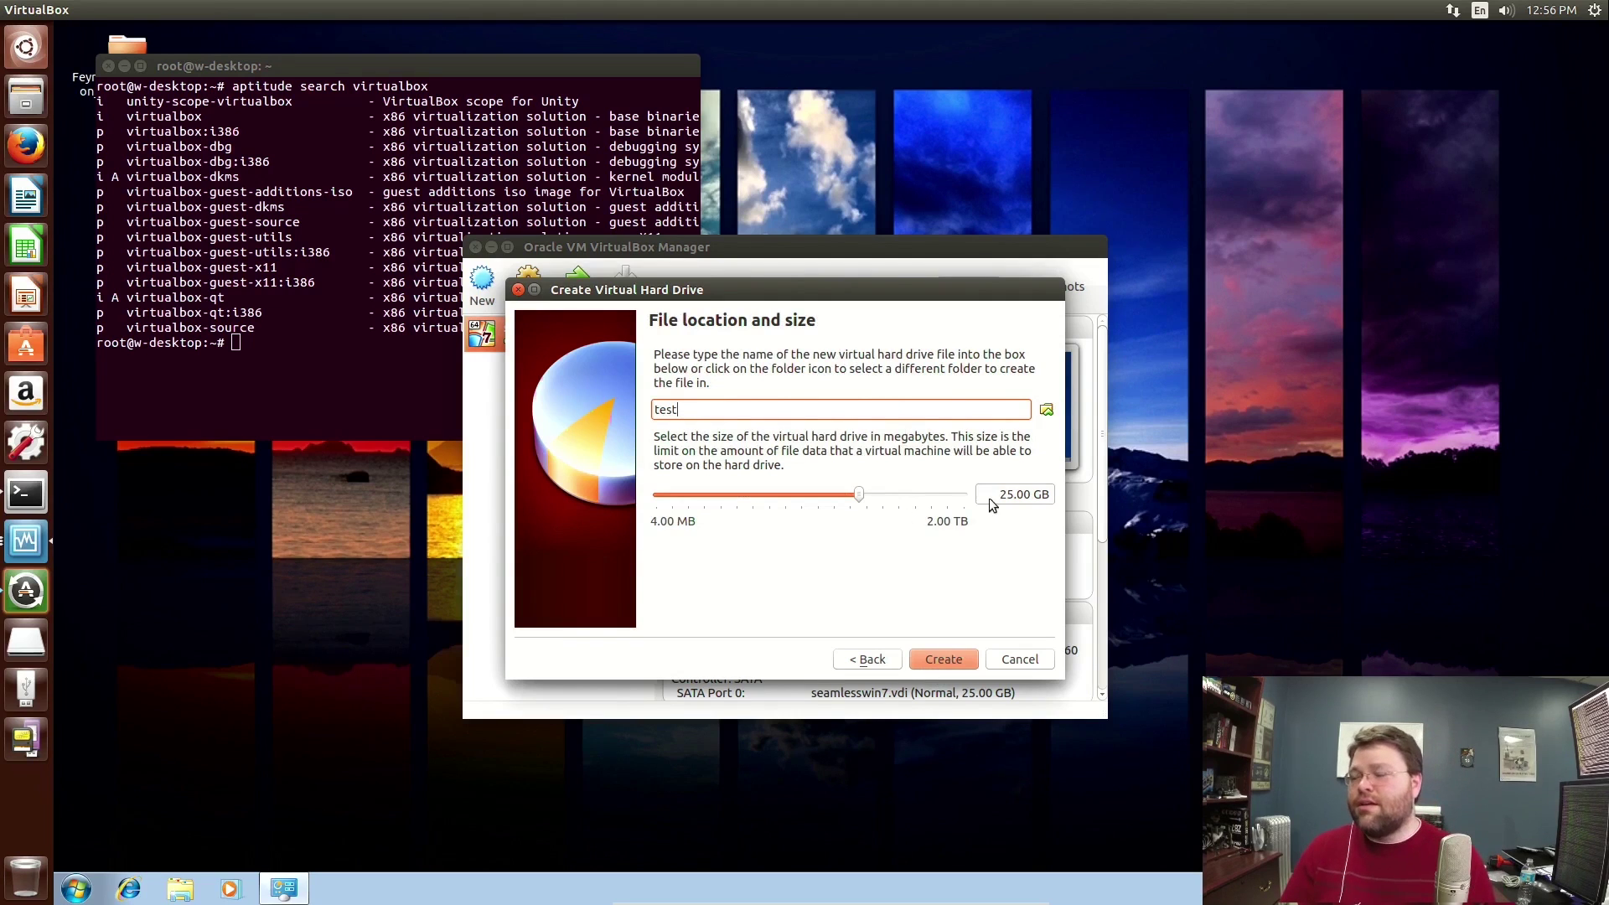
click(937, 661)
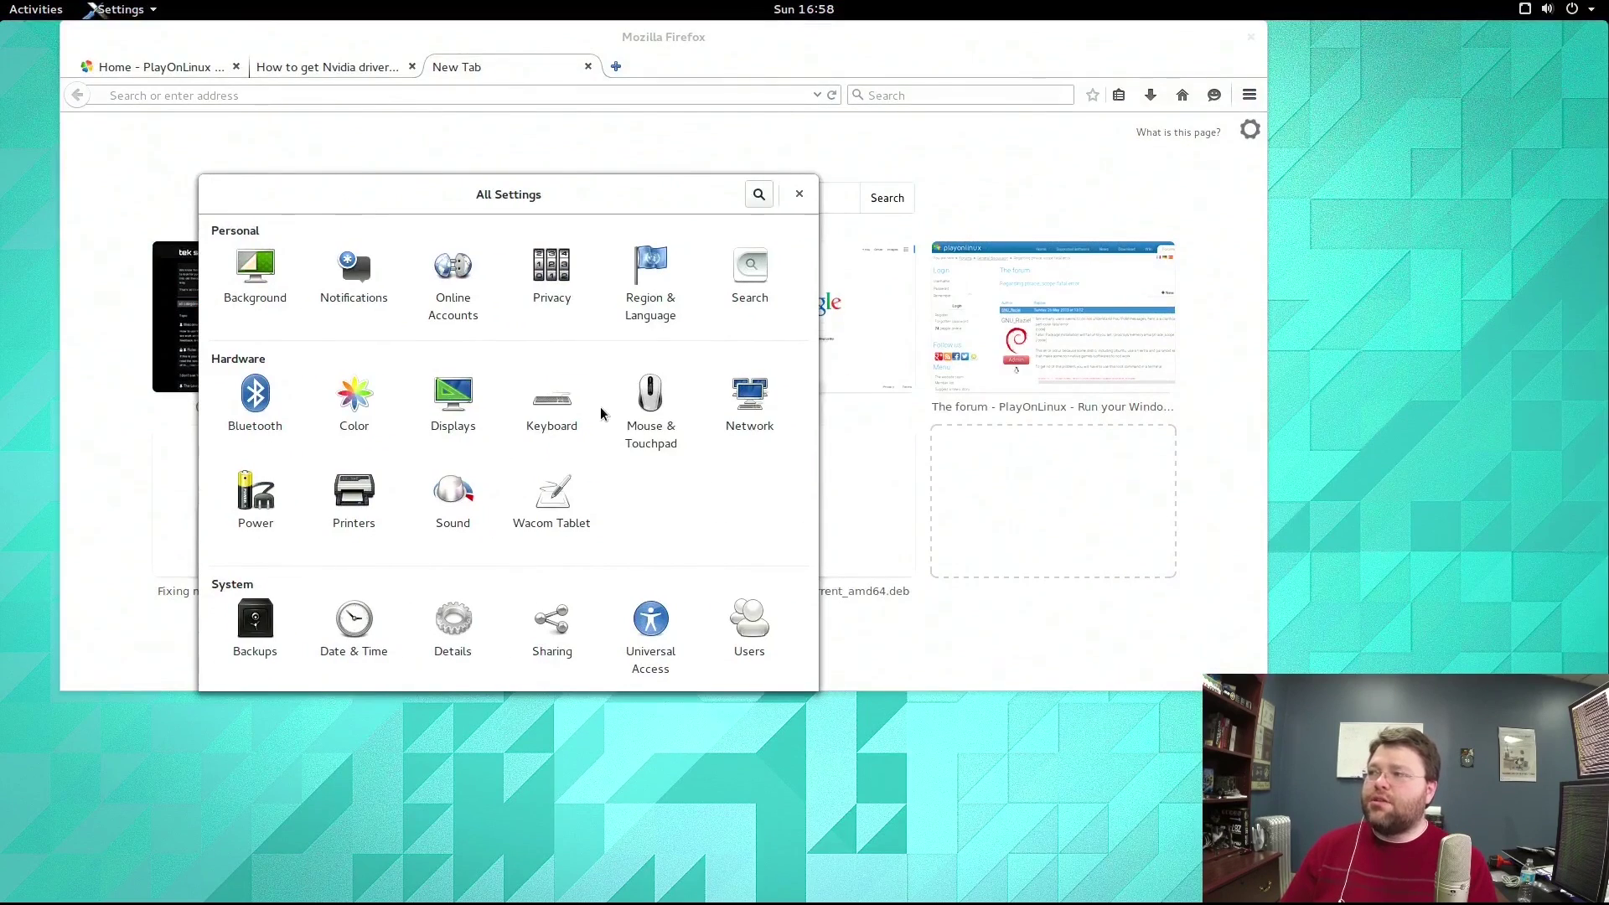
click(274, 283)
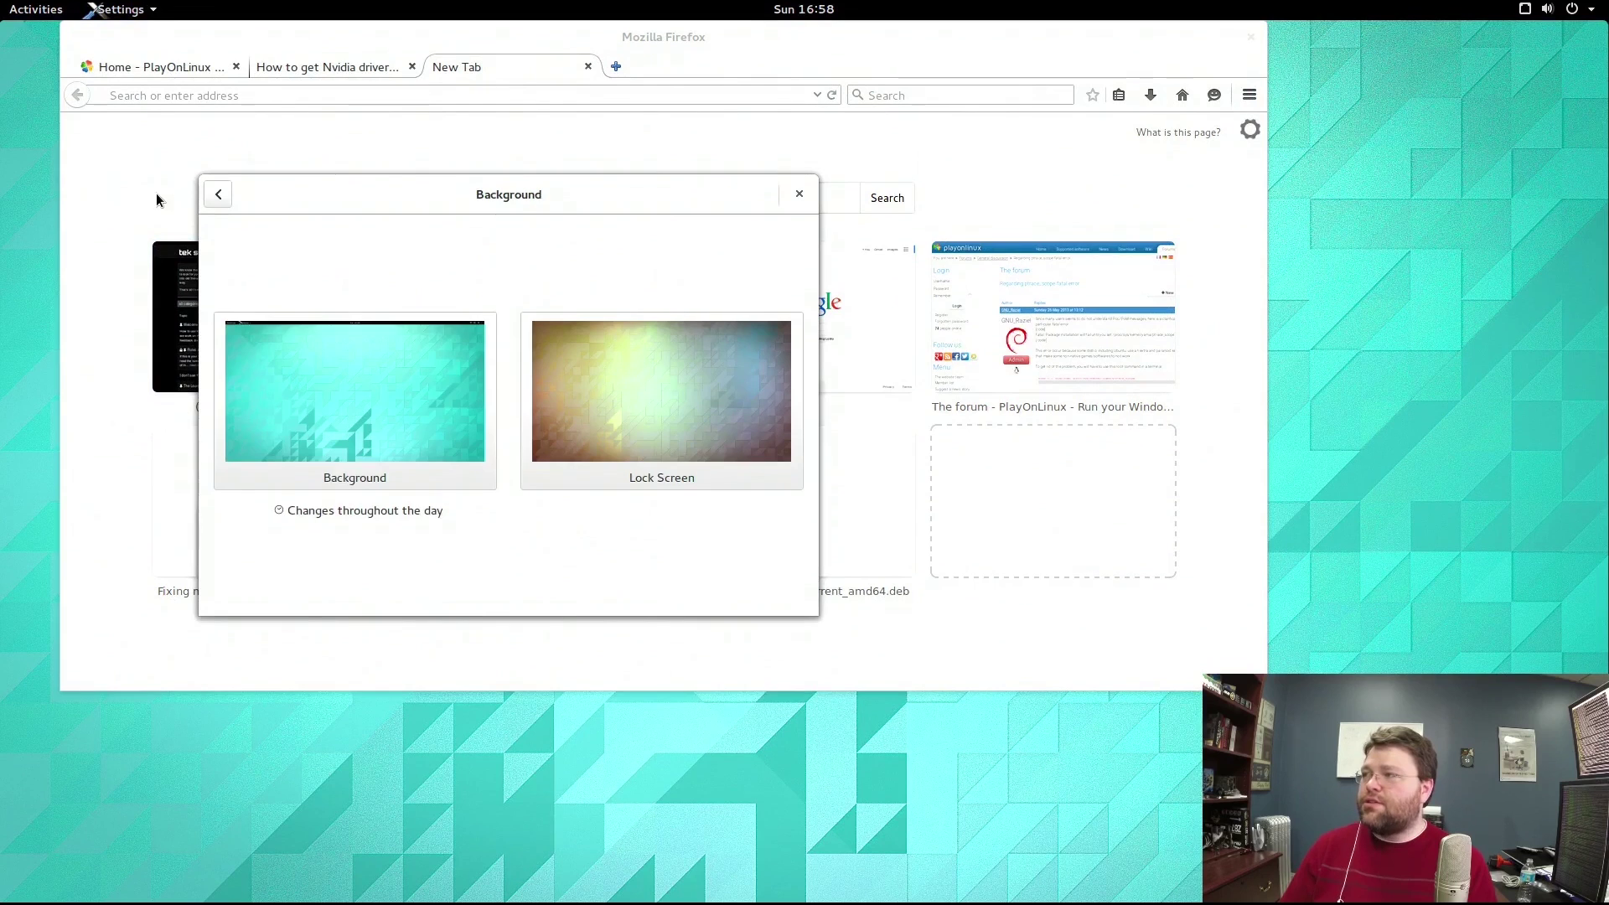
click(217, 193)
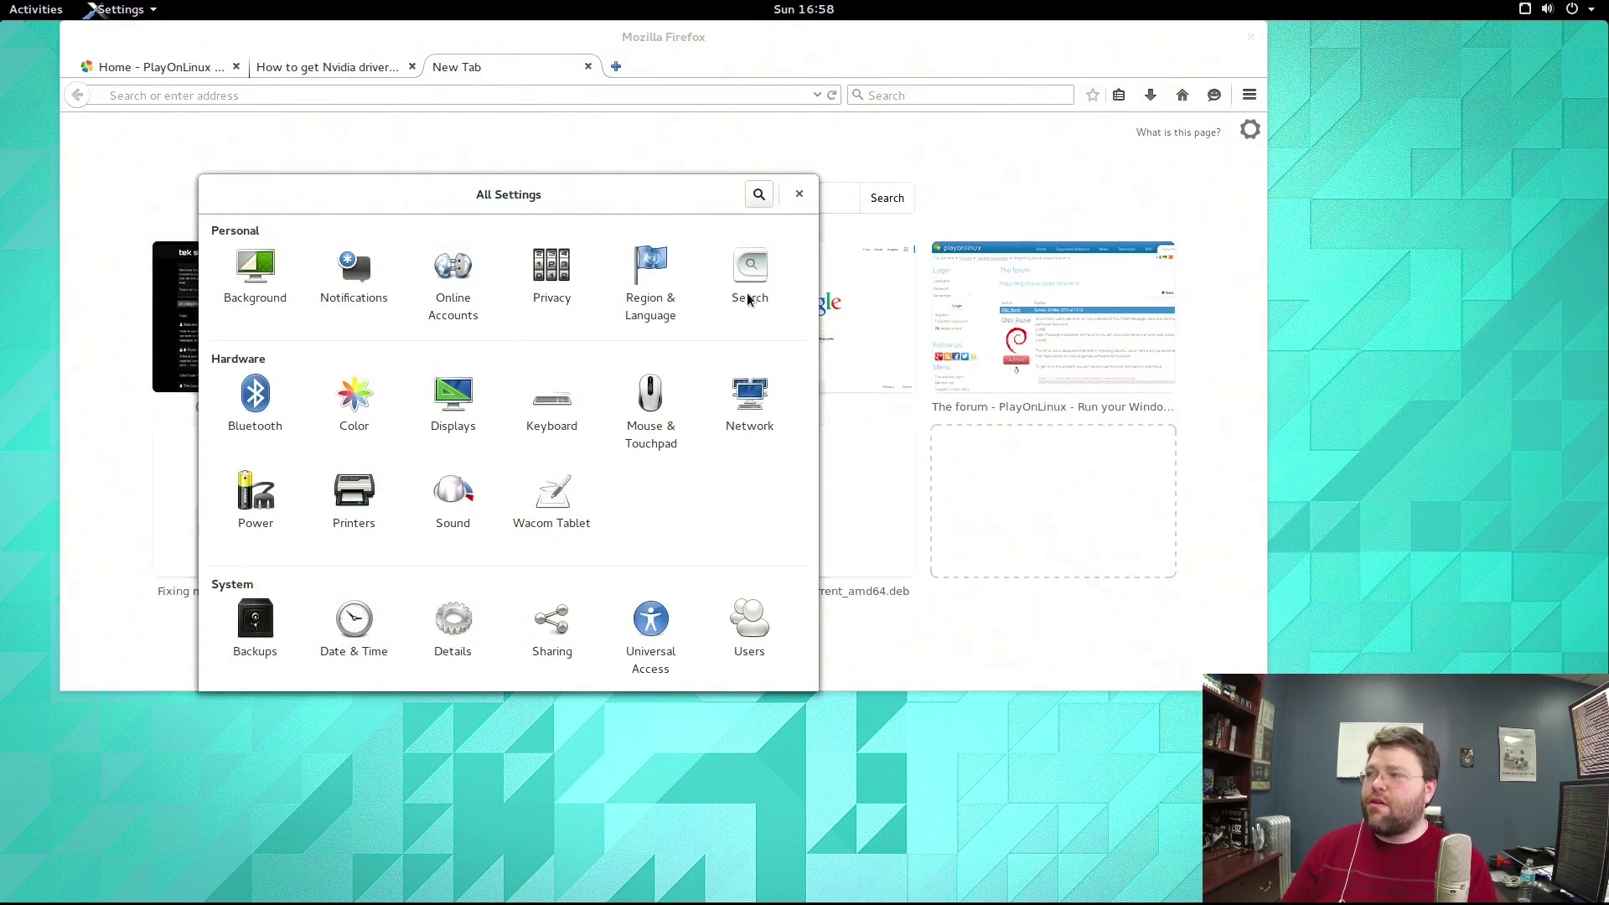
click(755, 433)
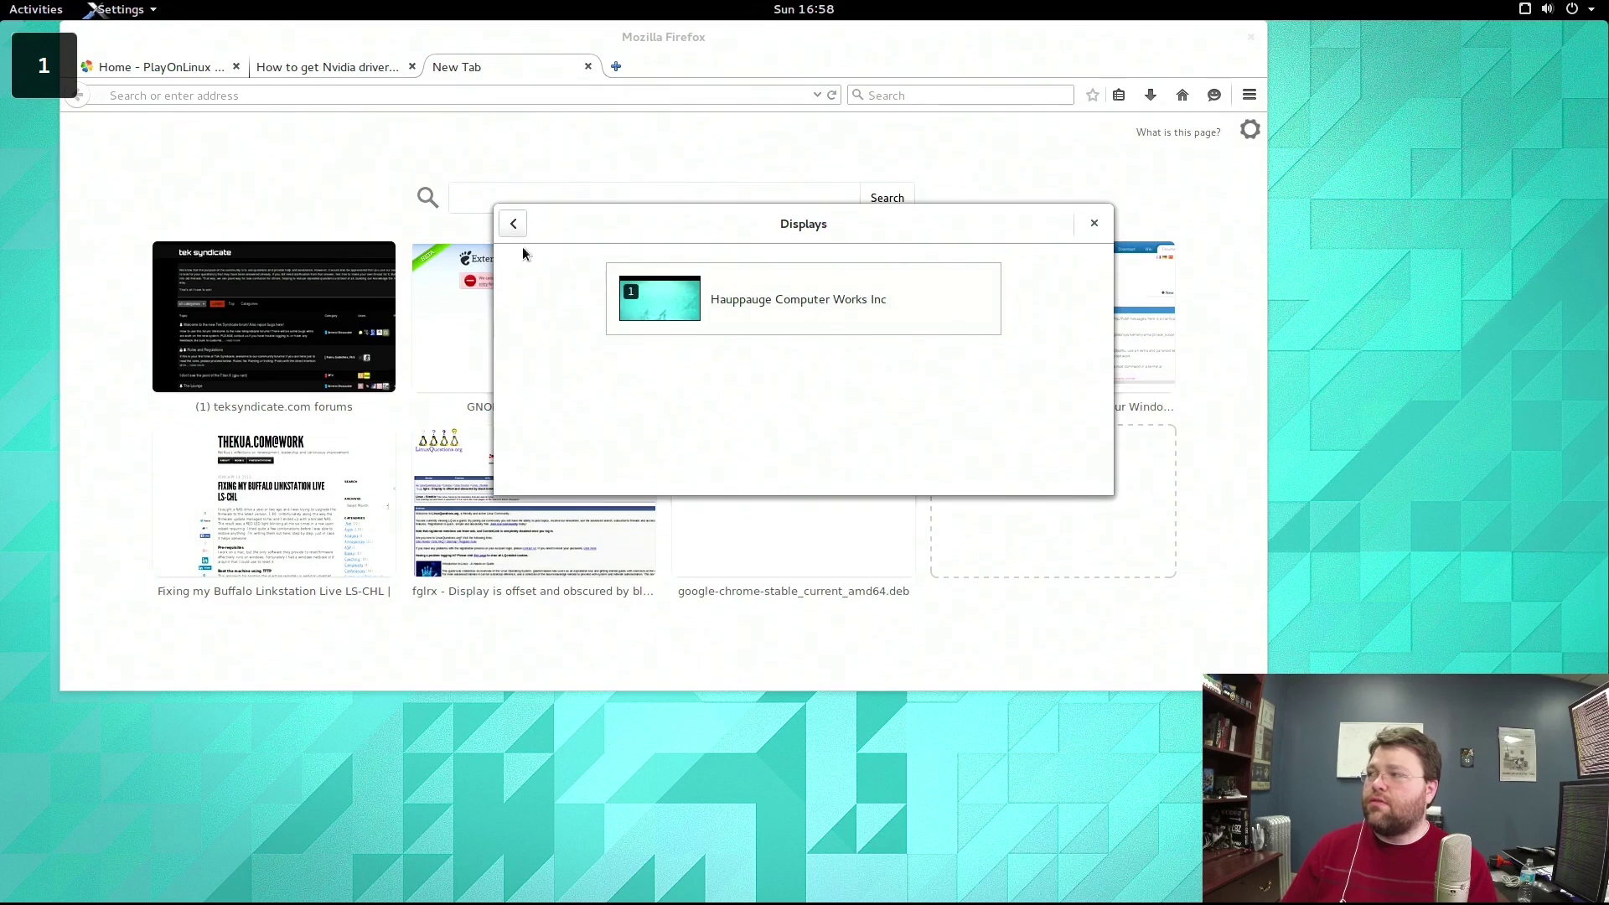
click(514, 225)
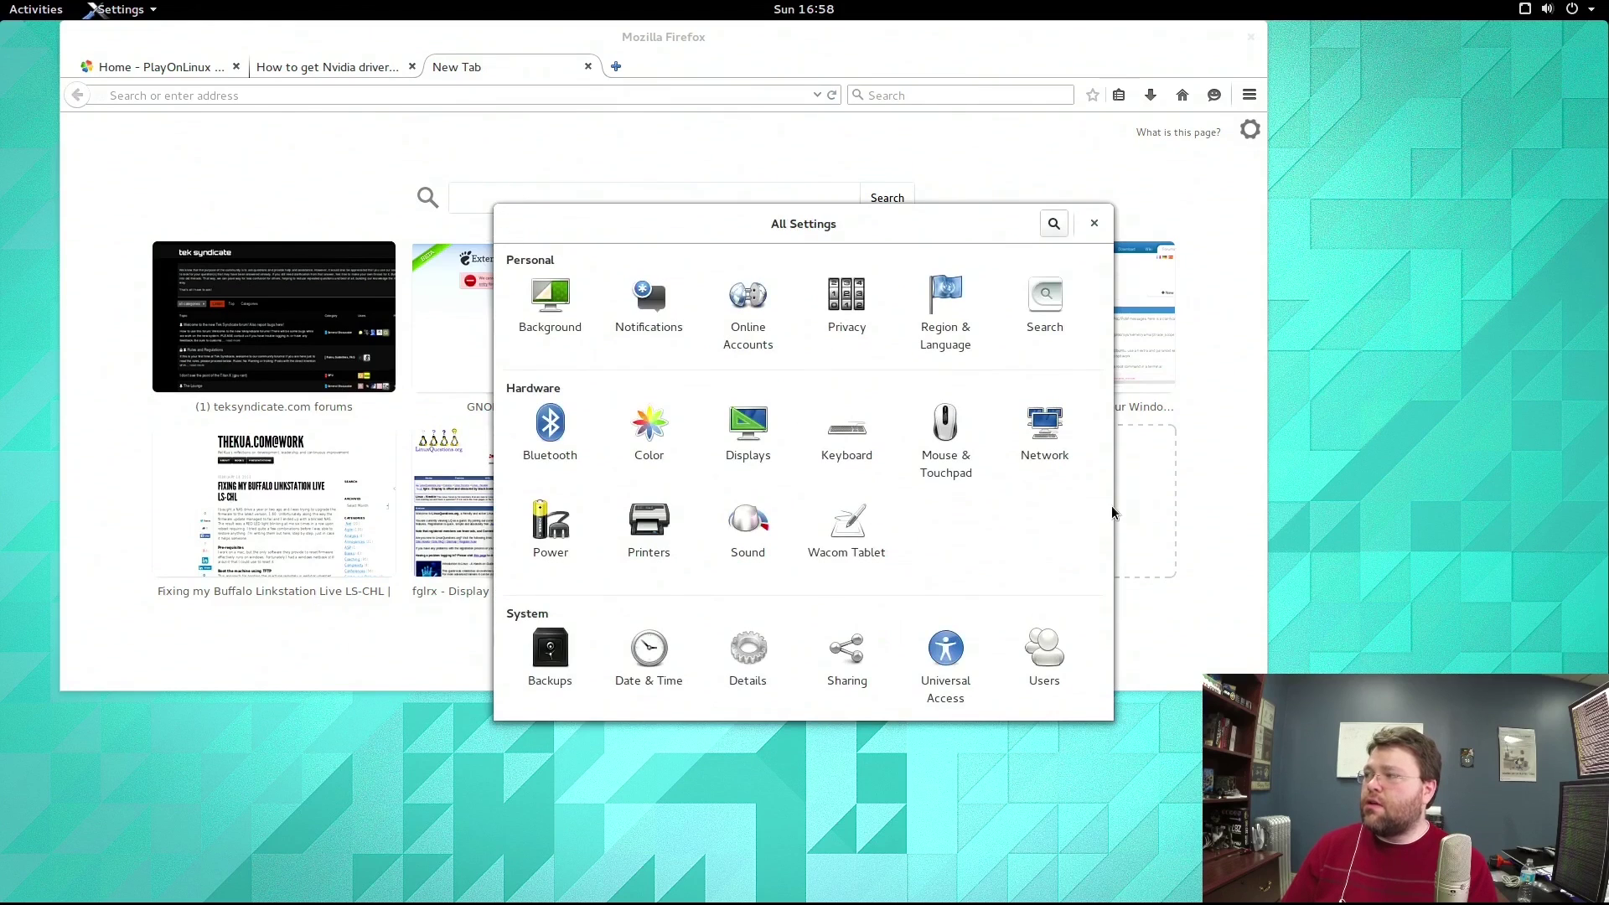
click(1041, 438)
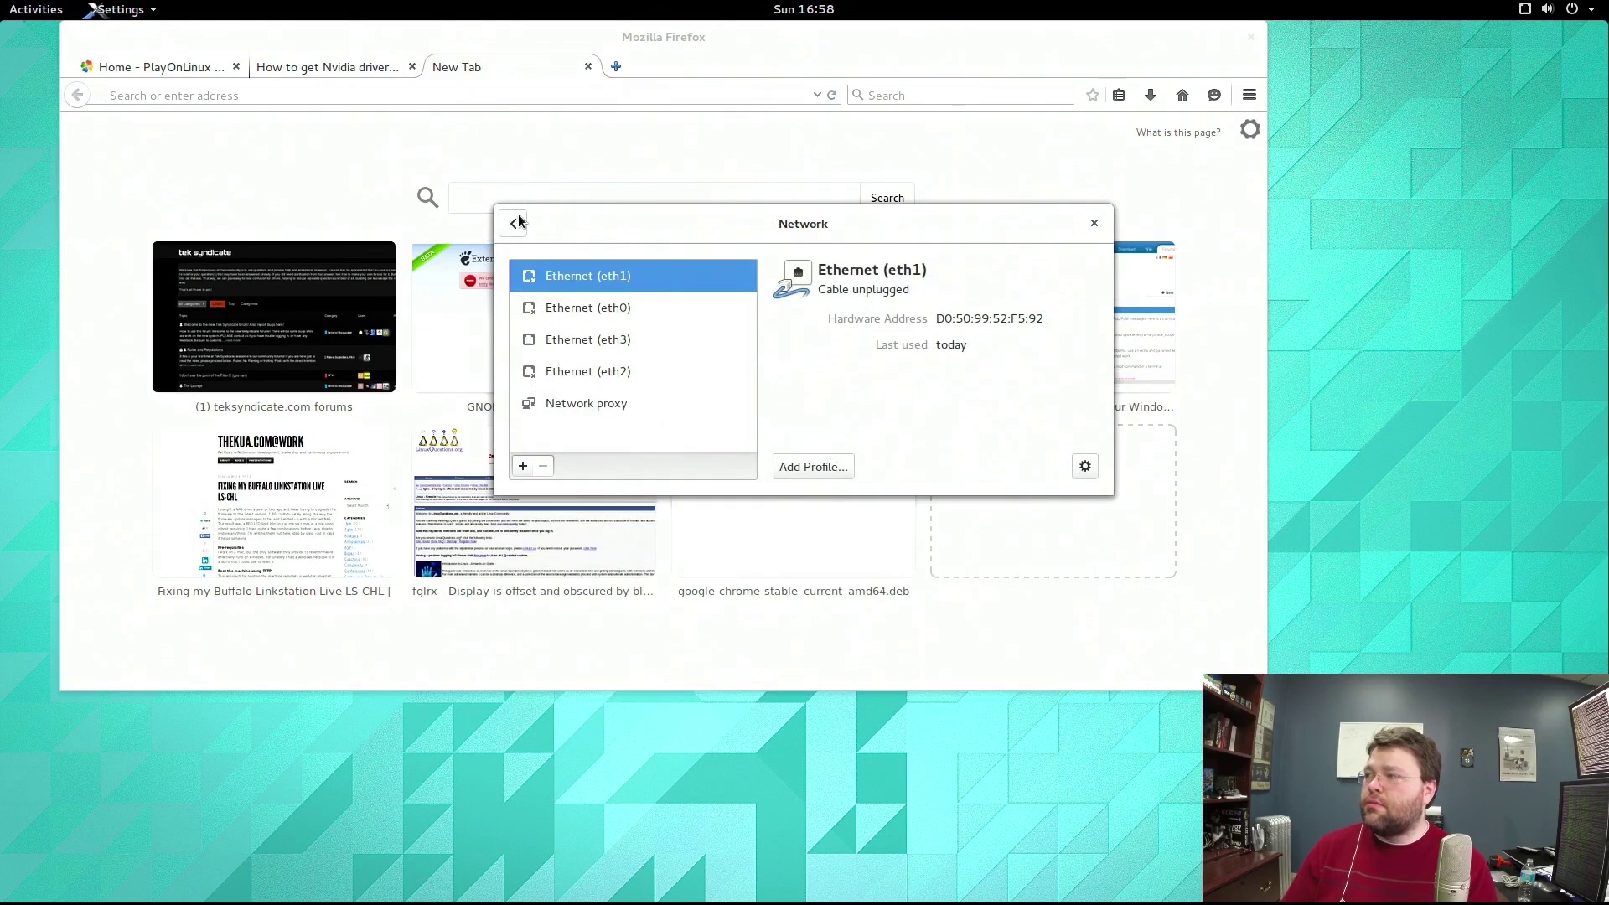
click(514, 224)
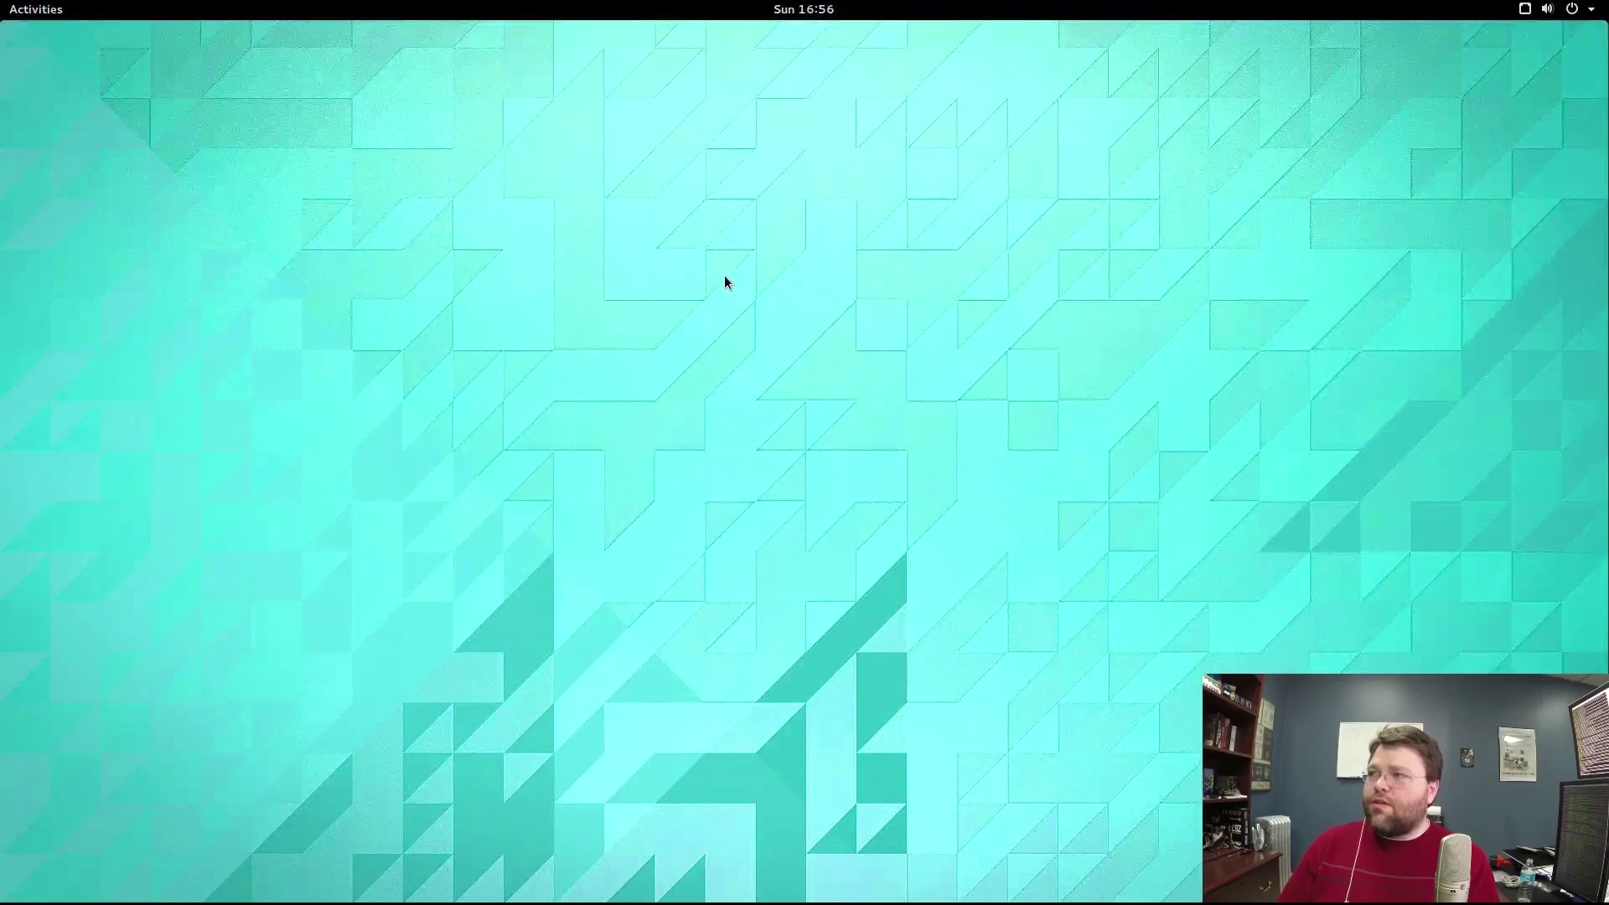
mouse_move(3, 3)
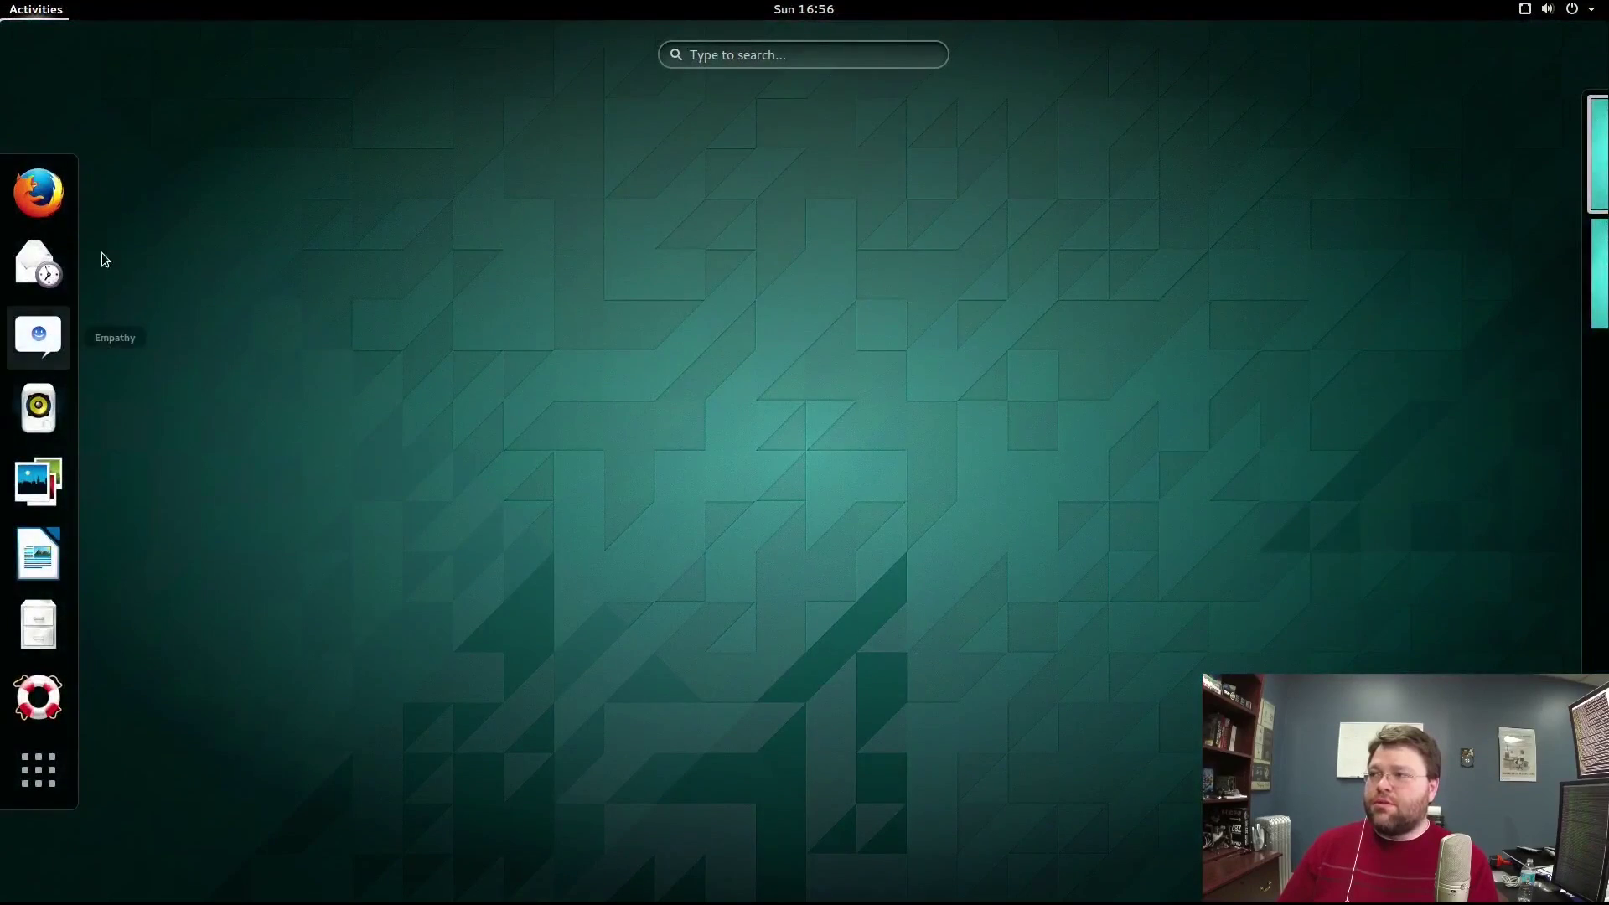
click(42, 188)
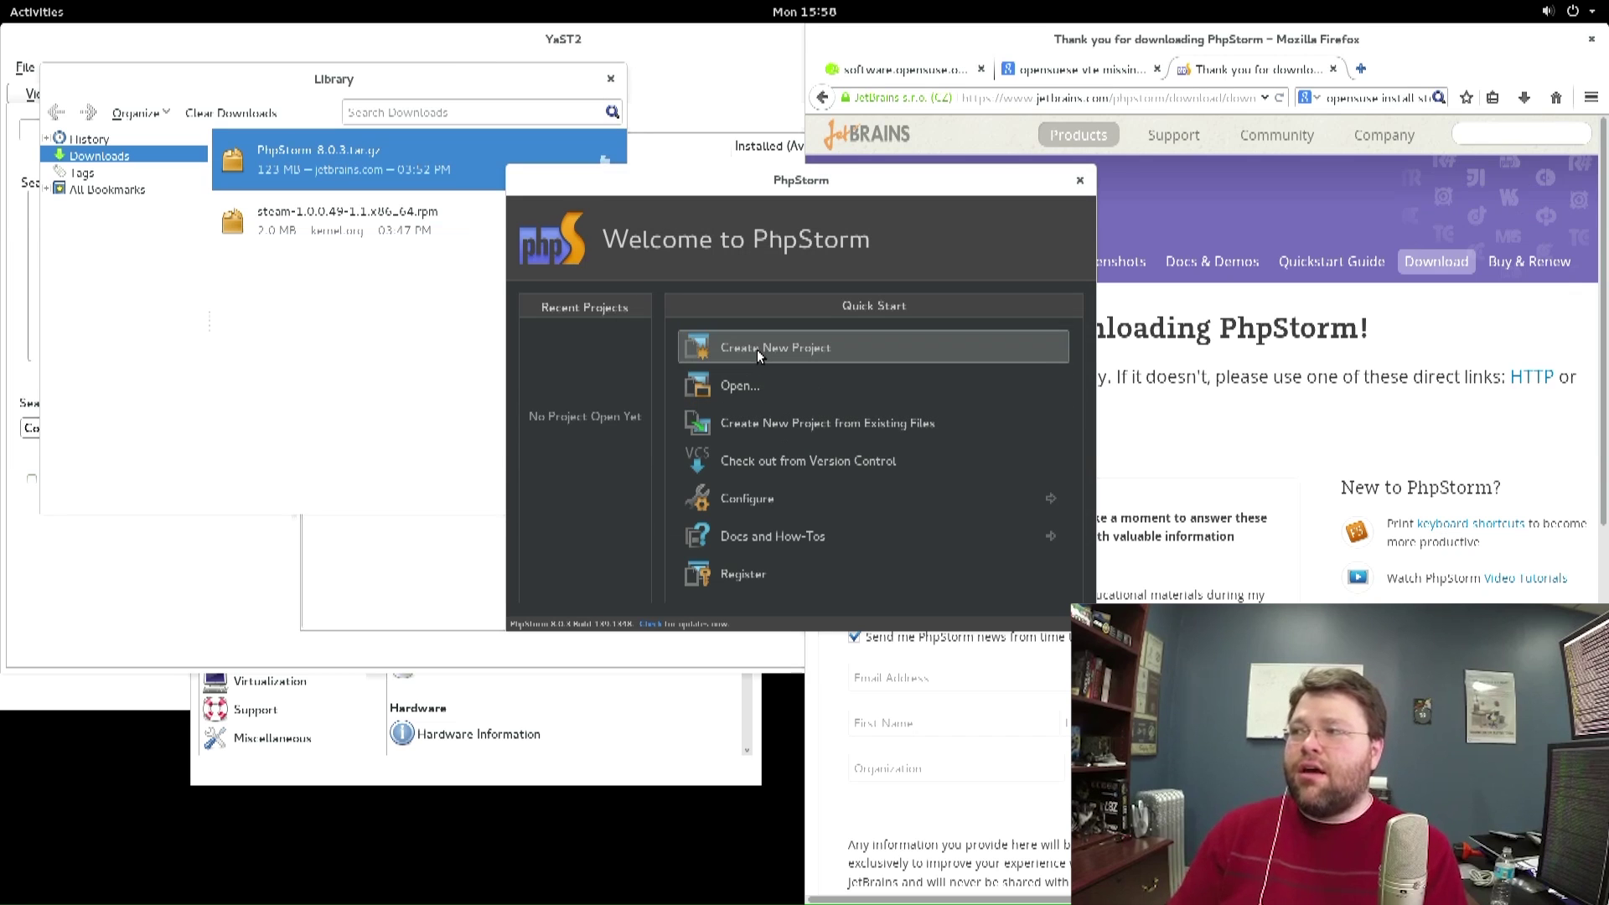
Create a new empty PhpStorm project named 'test' under /home/wt/PhpstormProjects.
click(757, 351)
text(t)
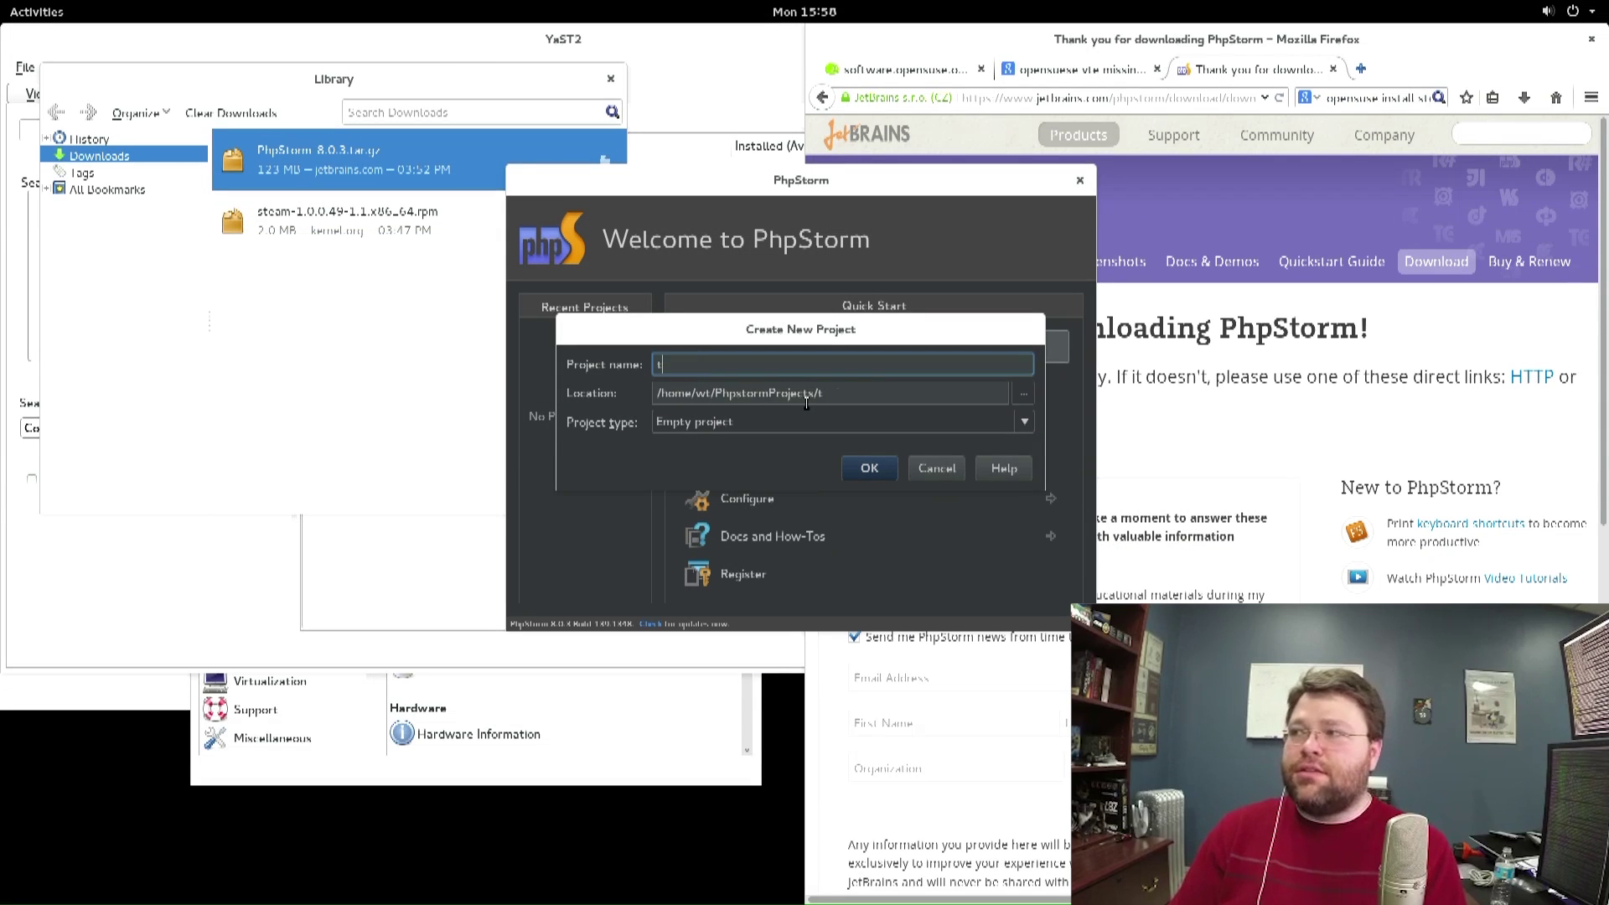
text(est)
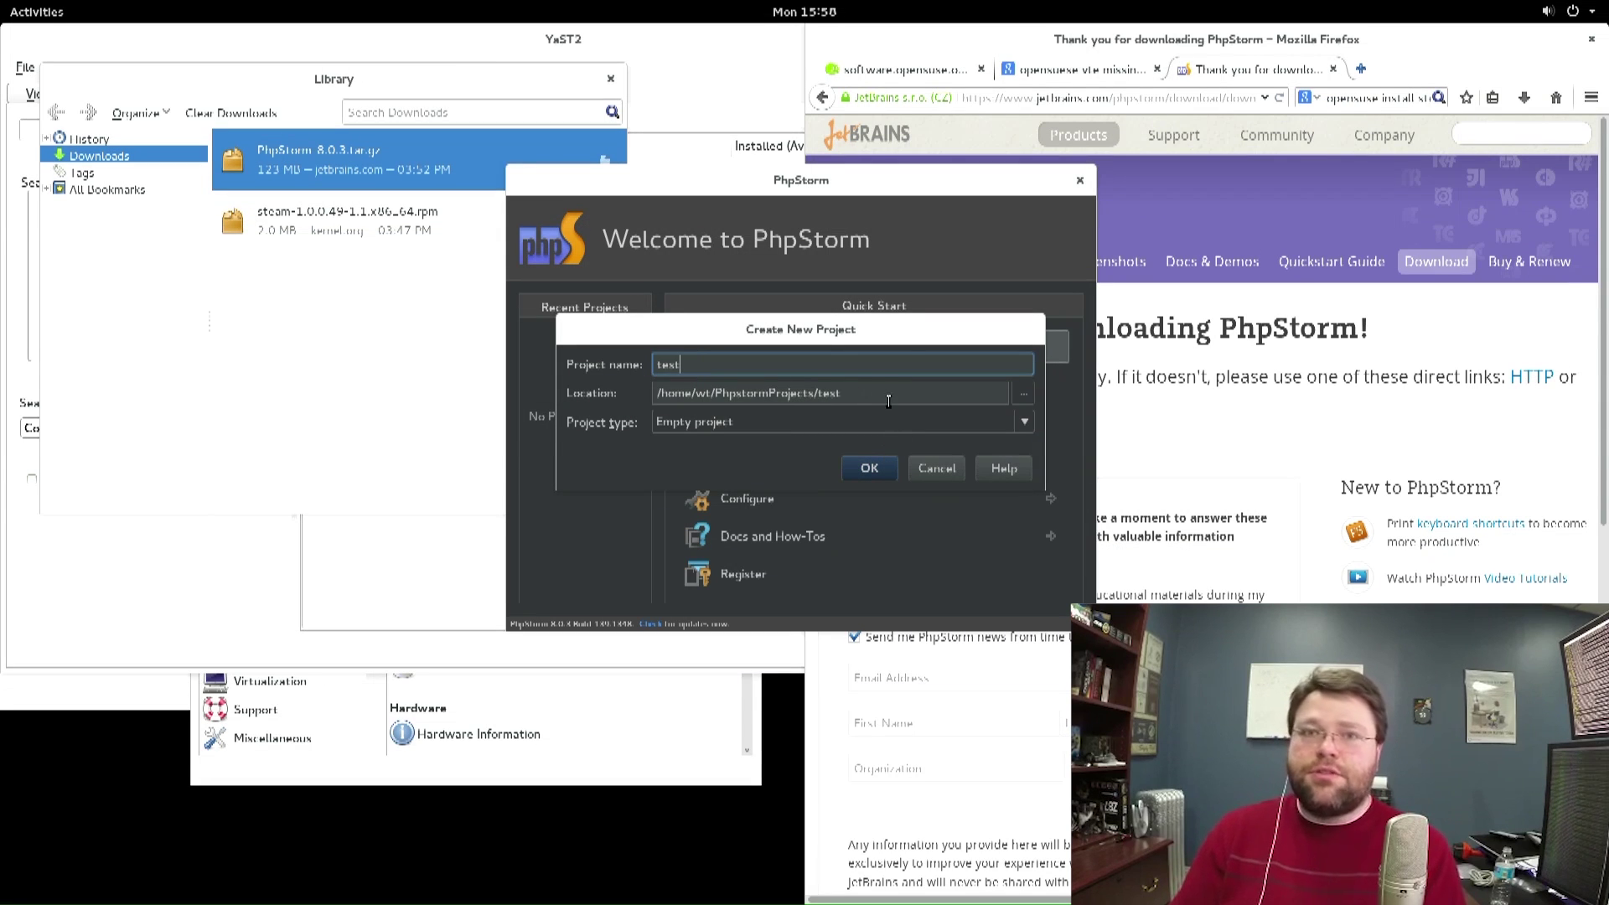
key(Return)
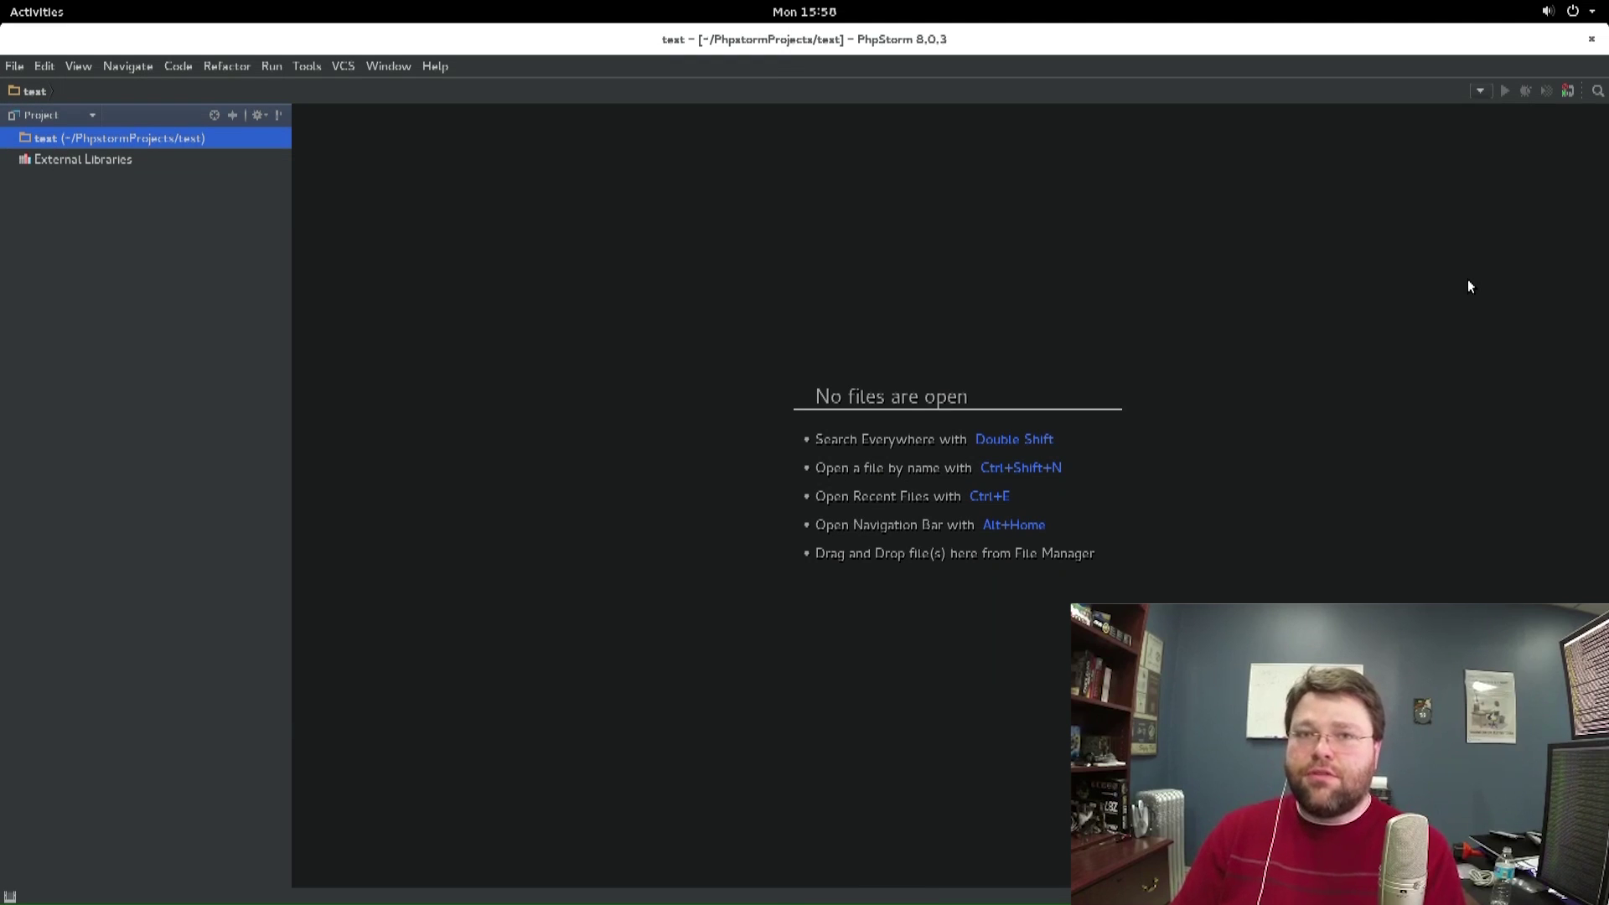